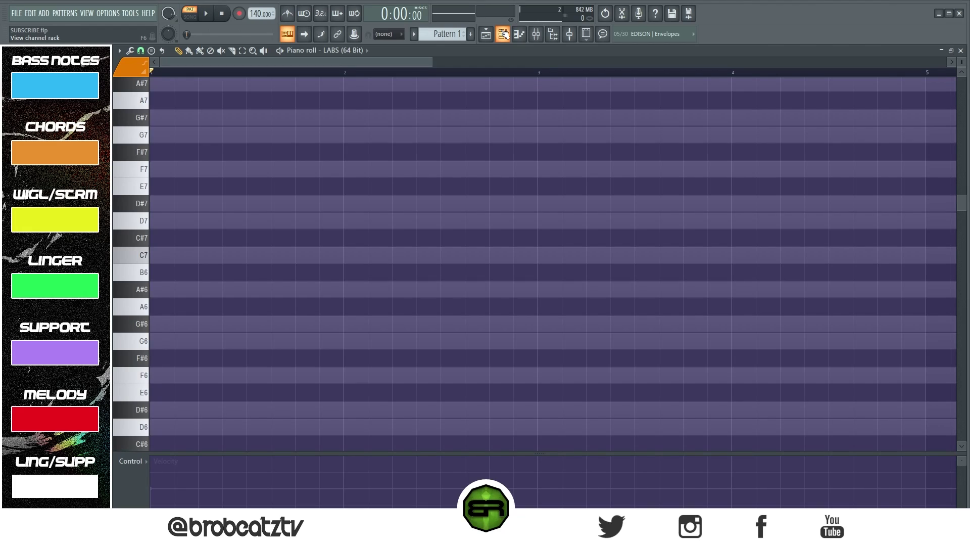
View the Channel rack's list of instruments and return to the piano roll
click(503, 33)
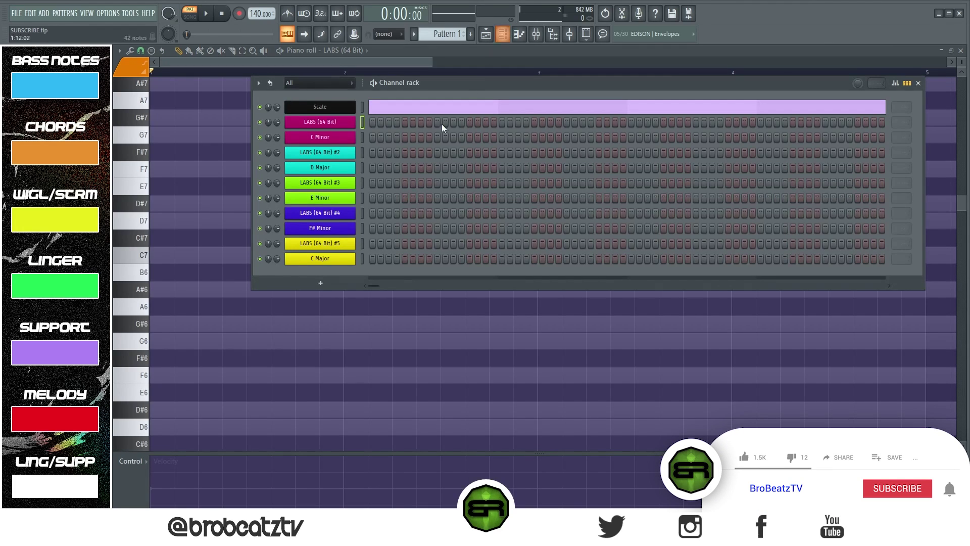
click(503, 36)
scroll(316, 150, down, 4)
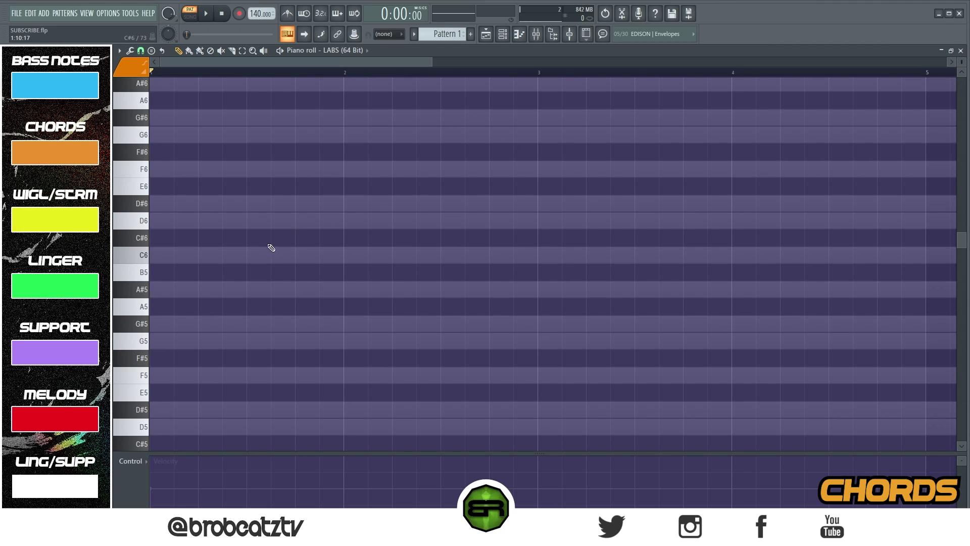
Place a C5 note at the start of bar 1 and lengthen it to one full bar
scroll(286, 360, down, 5)
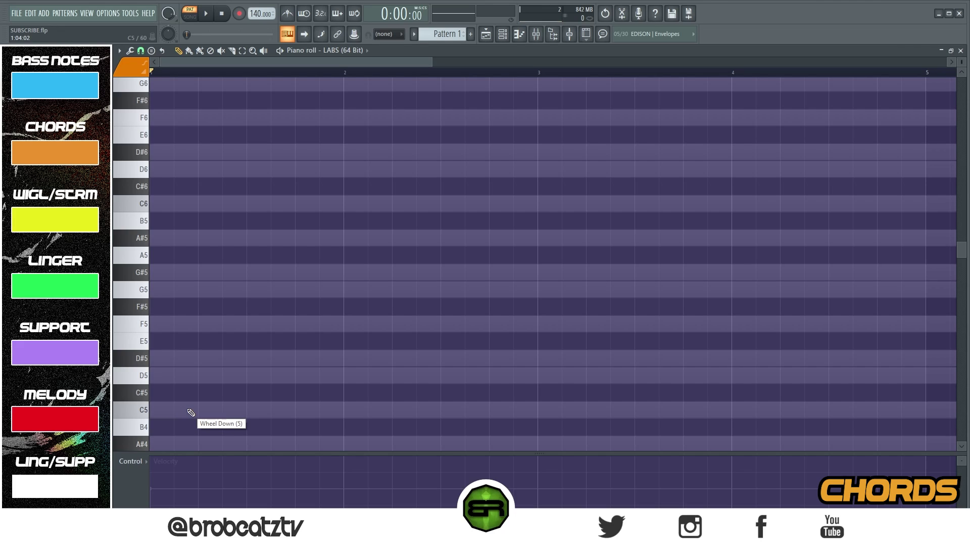
scroll(192, 411, down, 3)
click(169, 360)
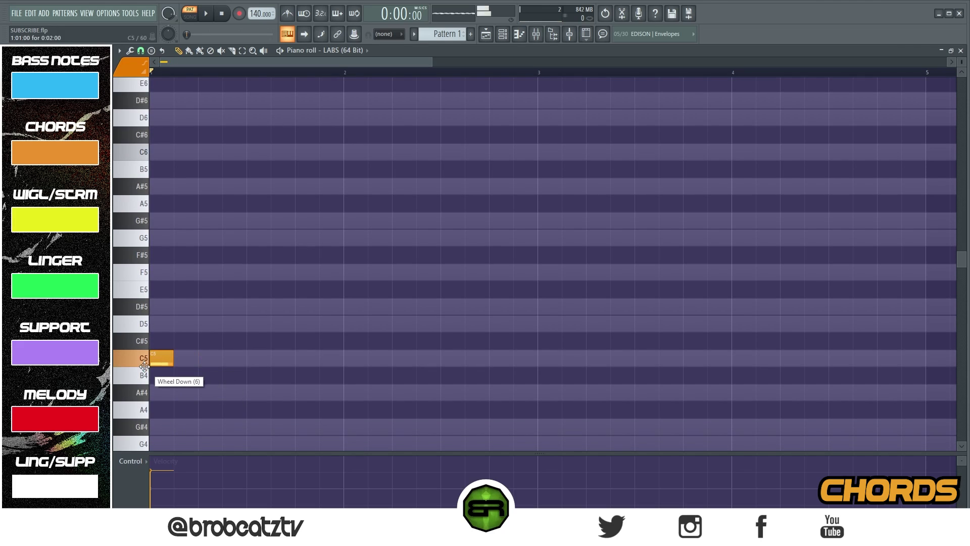
drag(172, 362, 309, 382)
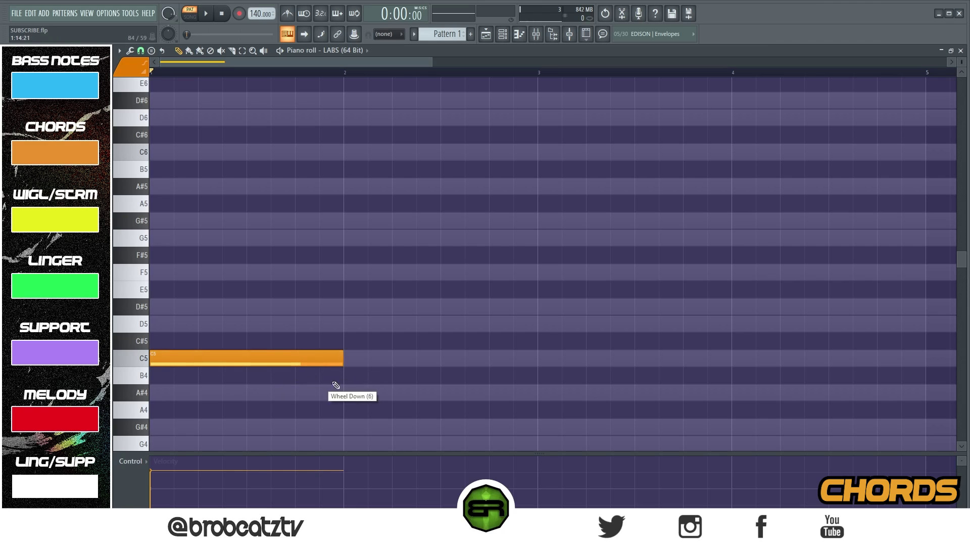
Replace the C5 note in bar 1 with one-bar notes on D5, F5 and G#5
right_click(182, 357)
click(180, 324)
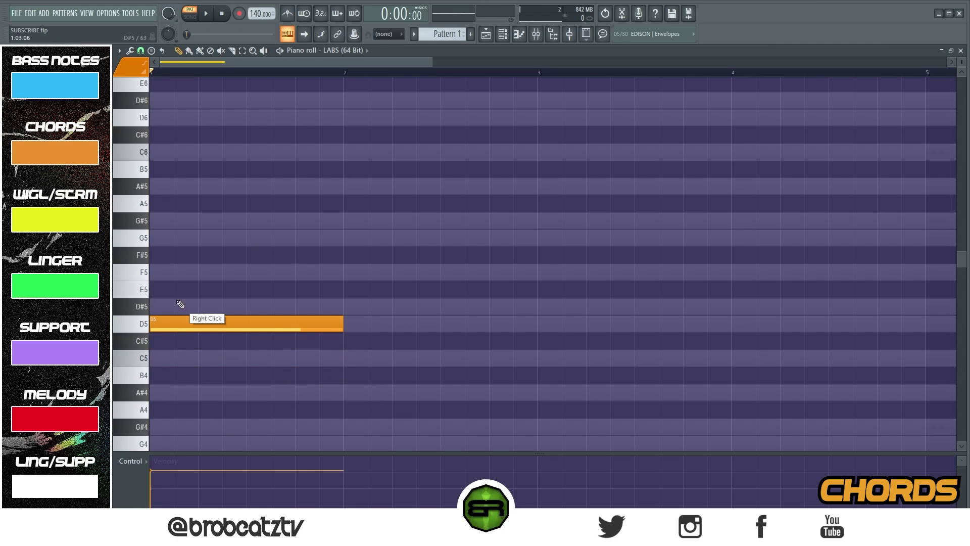
click(180, 273)
right_click(185, 237)
click(183, 226)
right_click(200, 359)
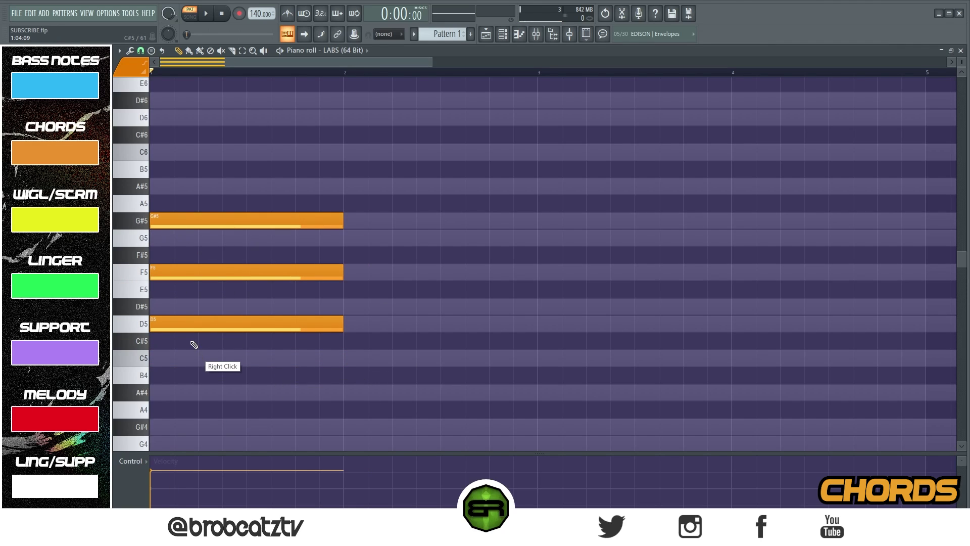
Try the G#5 note an octave lower, raise it back, and delete all three chord notes from bar 1
ctrl+click(194, 228)
key(ctrl+Down)
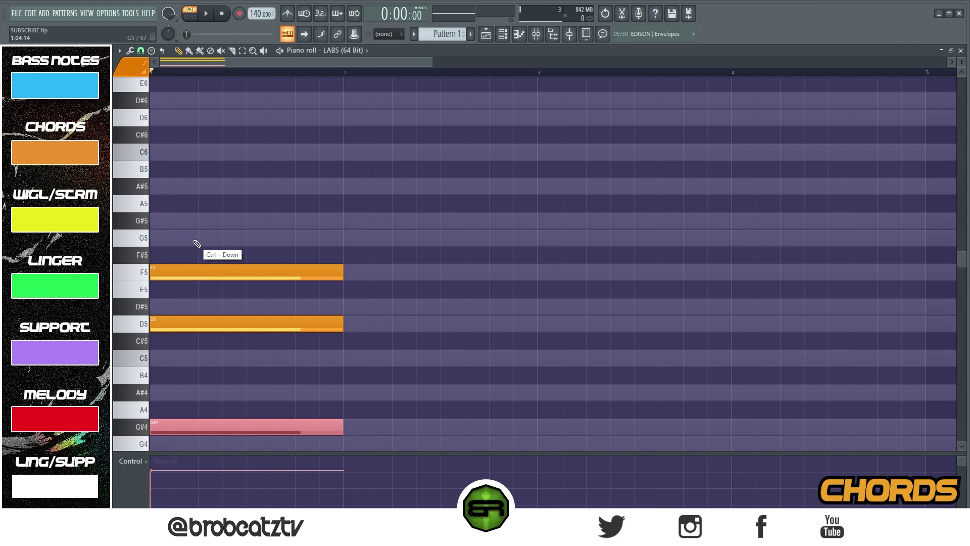
key(ctrl+Up)
right_click(247, 166)
right_click(209, 221)
right_click(214, 274)
right_click(209, 324)
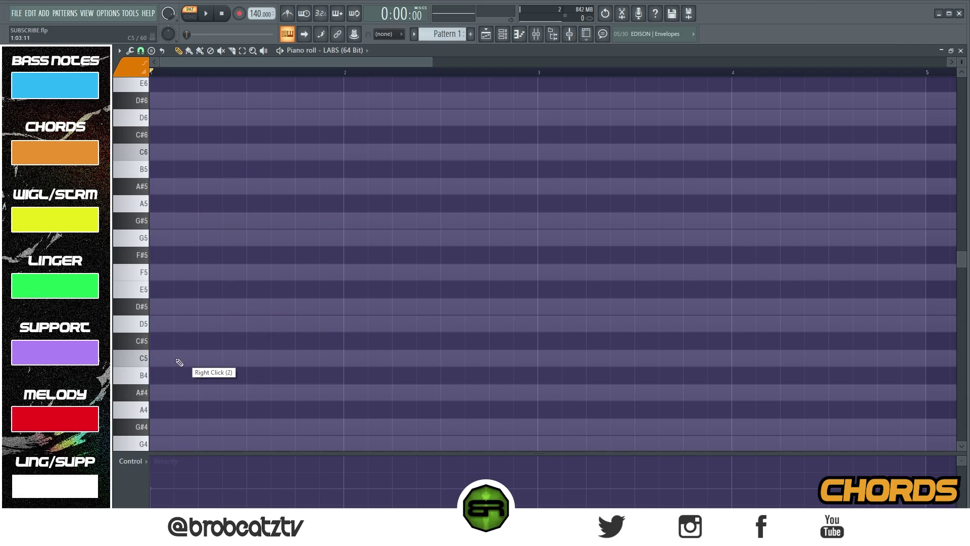
Build a one-bar C minor triad in bar 1 with notes on C5, D#5 and G5
click(161, 362)
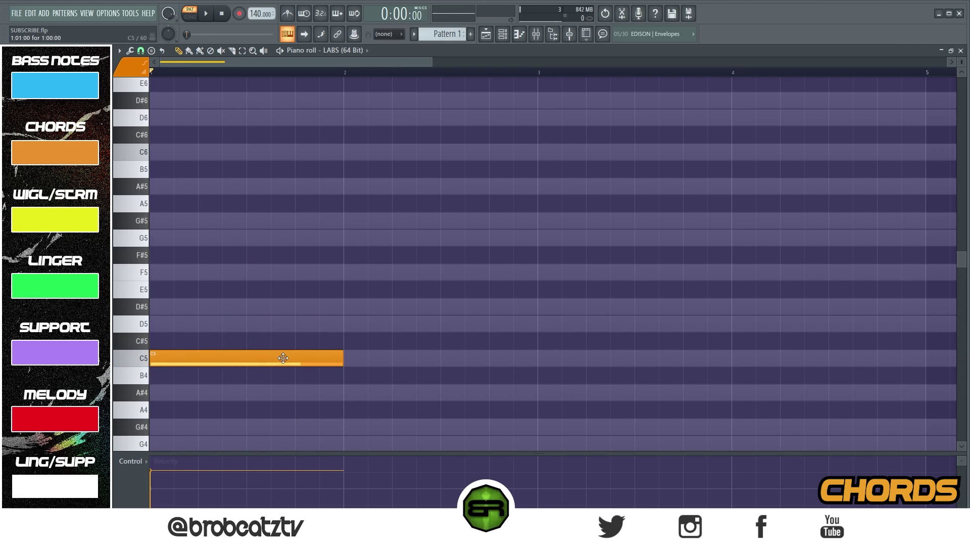
click(157, 307)
click(166, 237)
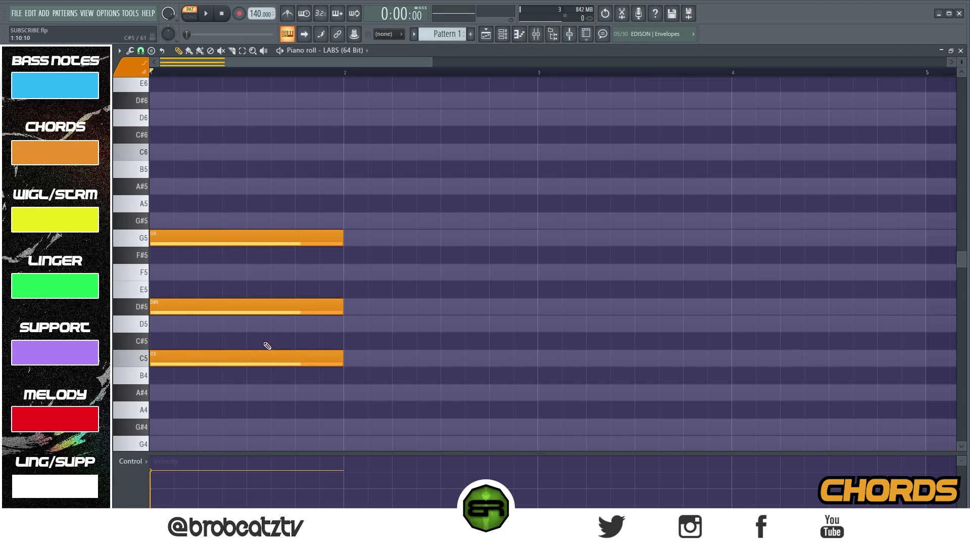
Delete the D#5 and G5 notes and add one-bar G#4 and F4 notes below C5
right_click(257, 307)
right_click(238, 237)
scroll(235, 222, down, 2)
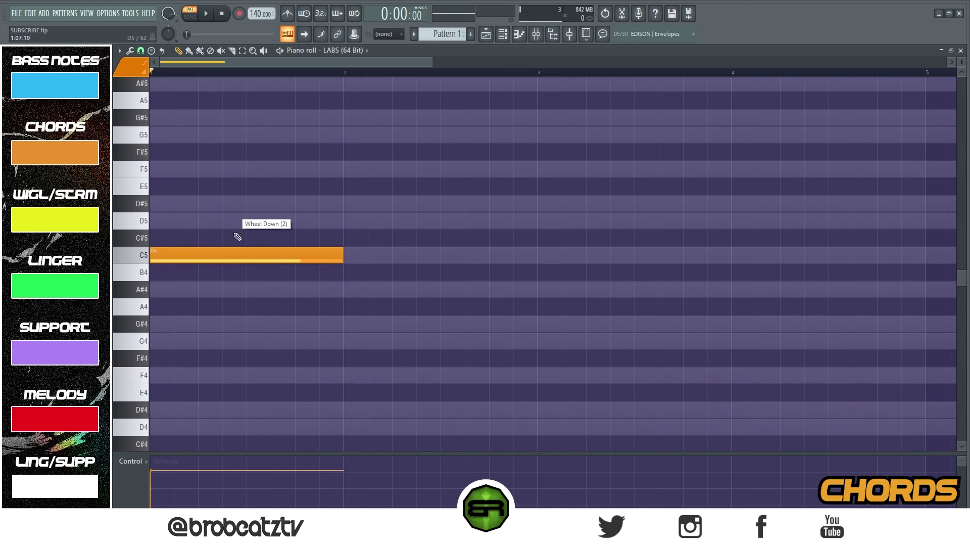
click(160, 323)
click(163, 375)
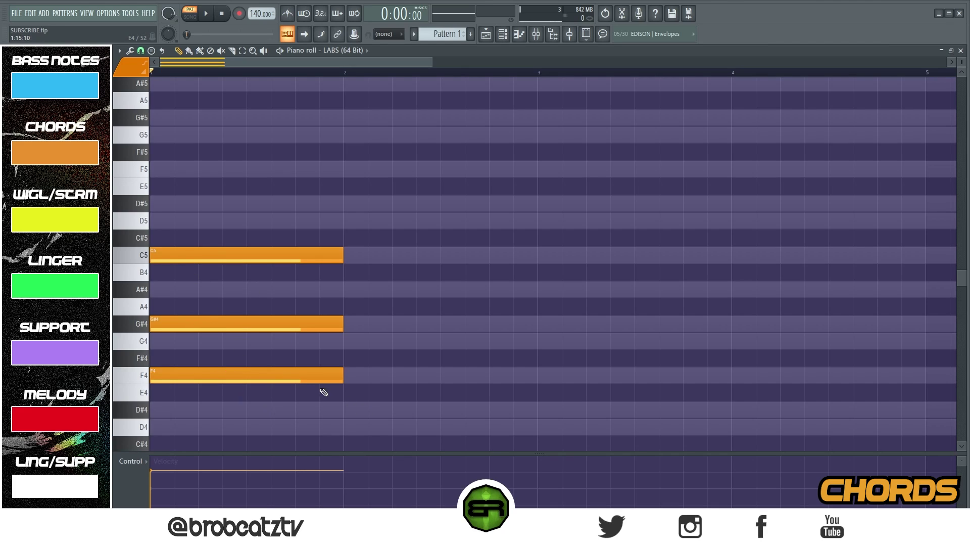
Raise the F4 note an octave and move it to bar 2, and move the G#4 note to bar 3
ctrl+click(194, 375)
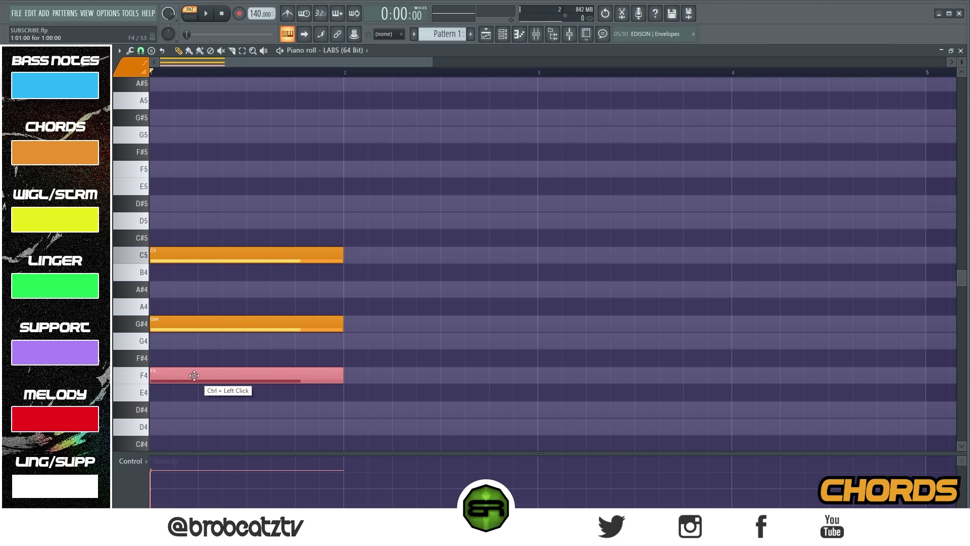
key(ctrl+Up)
ctrl+click(202, 324)
drag(202, 324, 550, 323)
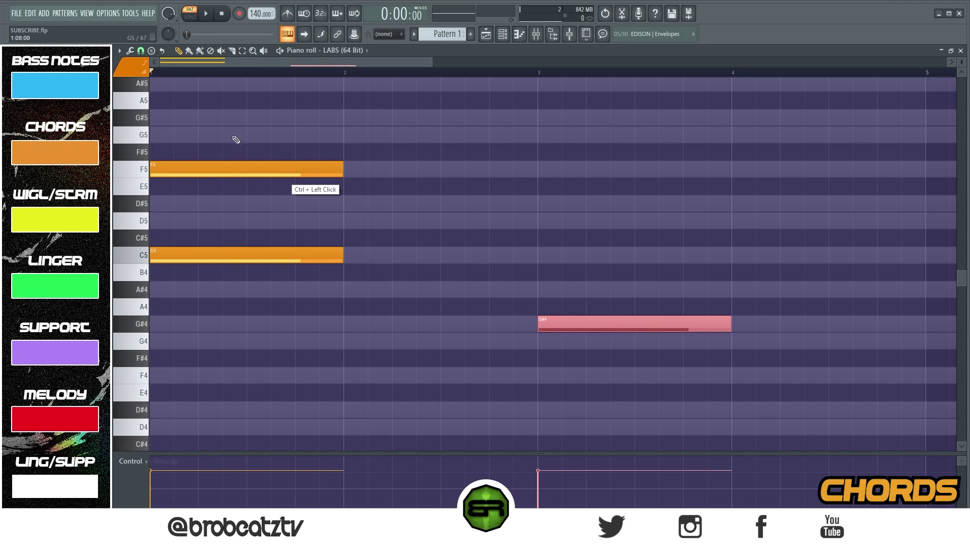
drag(212, 168, 406, 169)
Duplicate the bar 3 G#4 note into bar 4
ctrl+click(606, 318)
drag(576, 319, 769, 322)
right_click(393, 328)
Stack copied notes D#5, G5 and A#5 above C5 in bar 1, and G#5, C6 and D#6 above F5 in bar 2
scroll(393, 328, up, 1)
drag(206, 305, 190, 119)
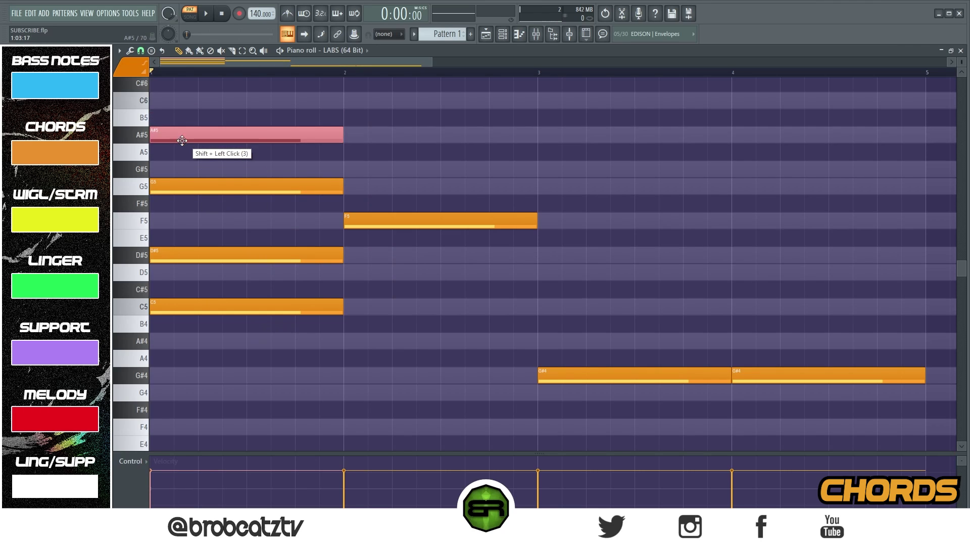
scroll(358, 265, up, 2)
ctrl+click(361, 268)
drag(361, 267, 348, 99)
right_click(354, 119)
Stack copied notes C5, D#5 and G5 above both G#4 notes in bars 3 and 4
scroll(349, 77, down, 2)
scroll(485, 232, down, 2)
scroll(505, 283, up, 2)
drag(497, 370, 670, 439)
drag(568, 430, 520, 232)
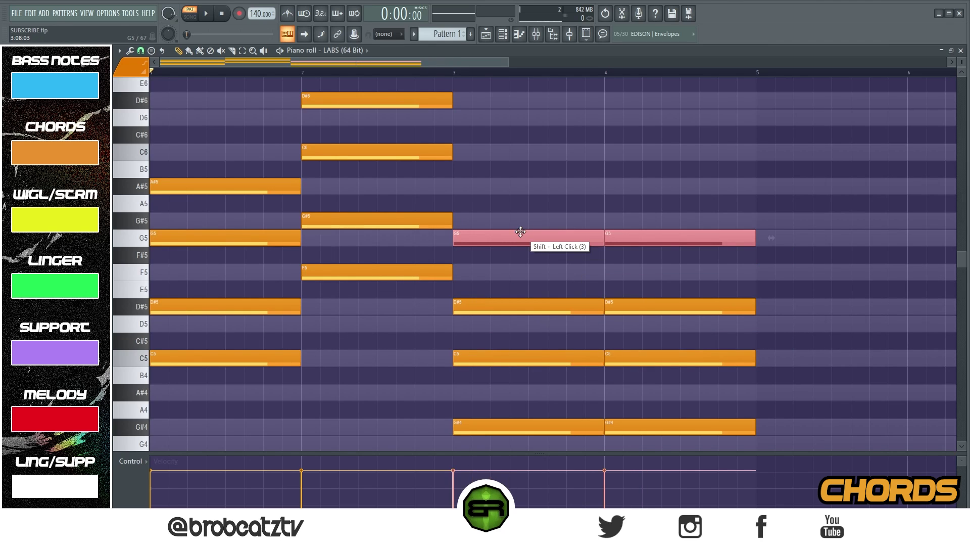
right_click(514, 163)
Play back the four-bar chord progression, stop it, and examine the lower notes of the bar 2 chord
ctrl+right_click(504, 158)
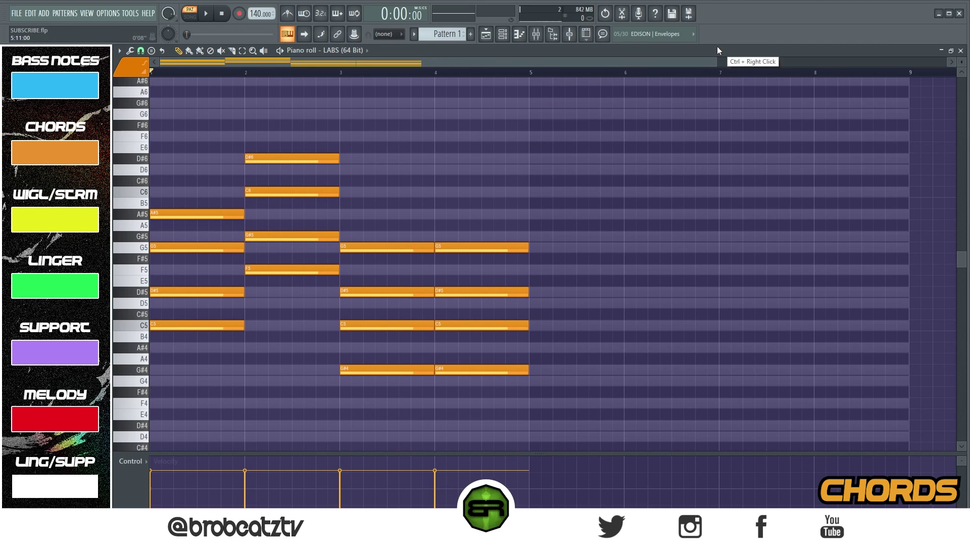
drag(717, 62, 422, 76)
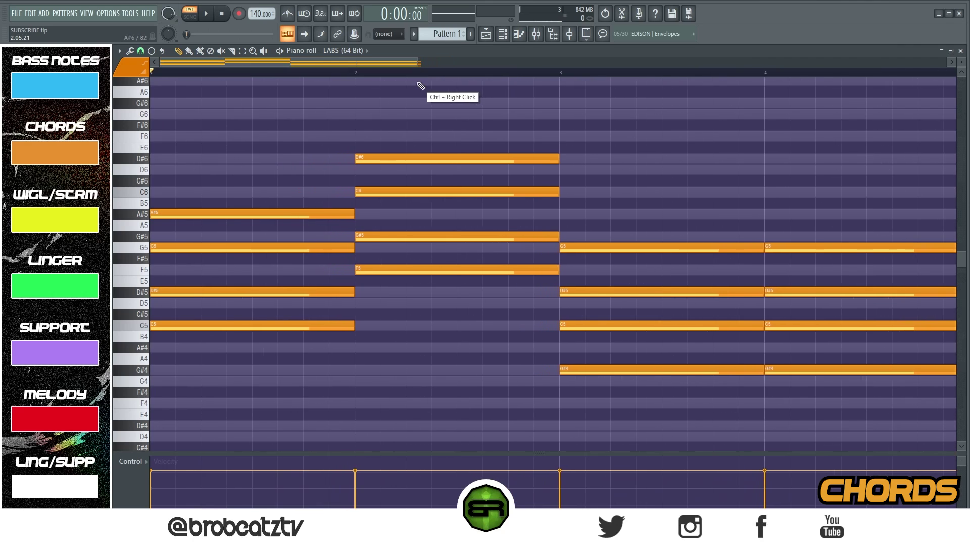
key(space)
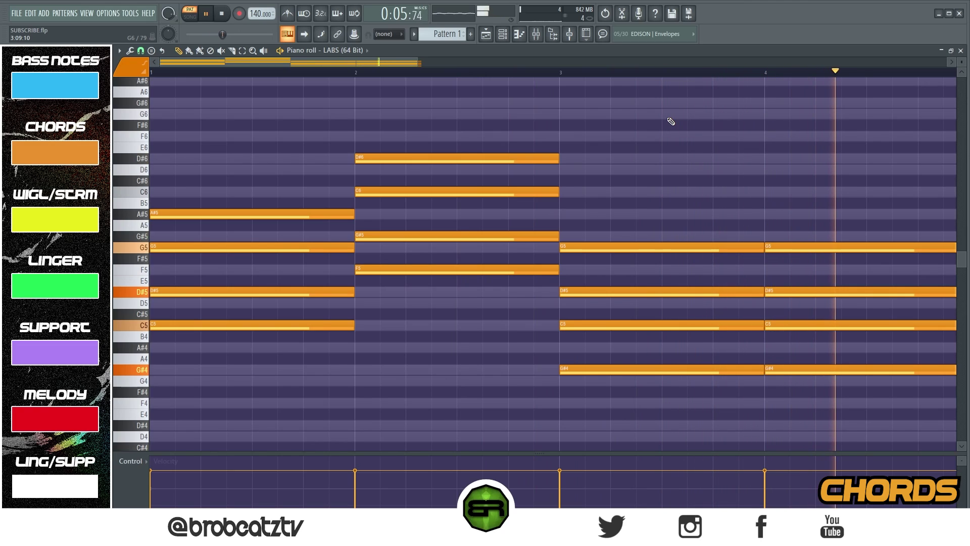
key(space)
drag(550, 281, 385, 209)
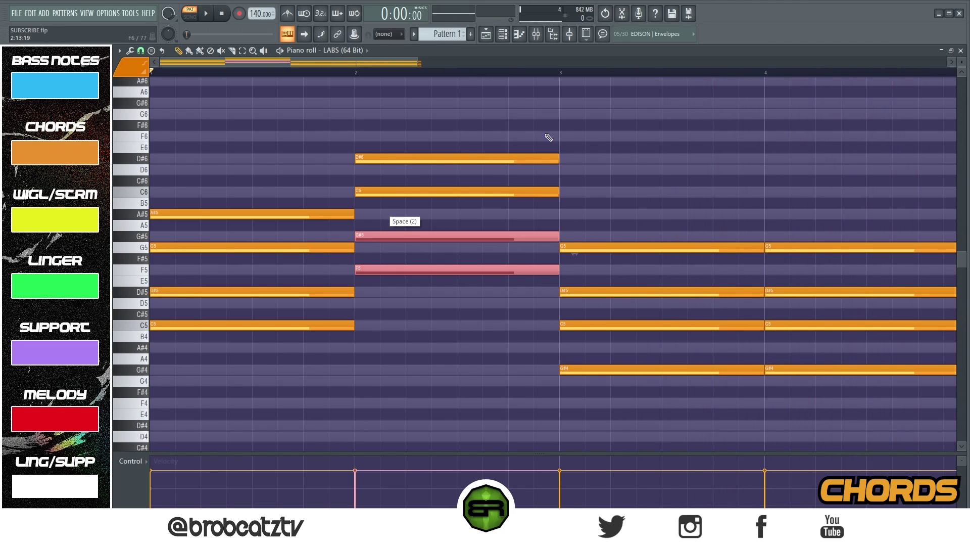
right_click(666, 175)
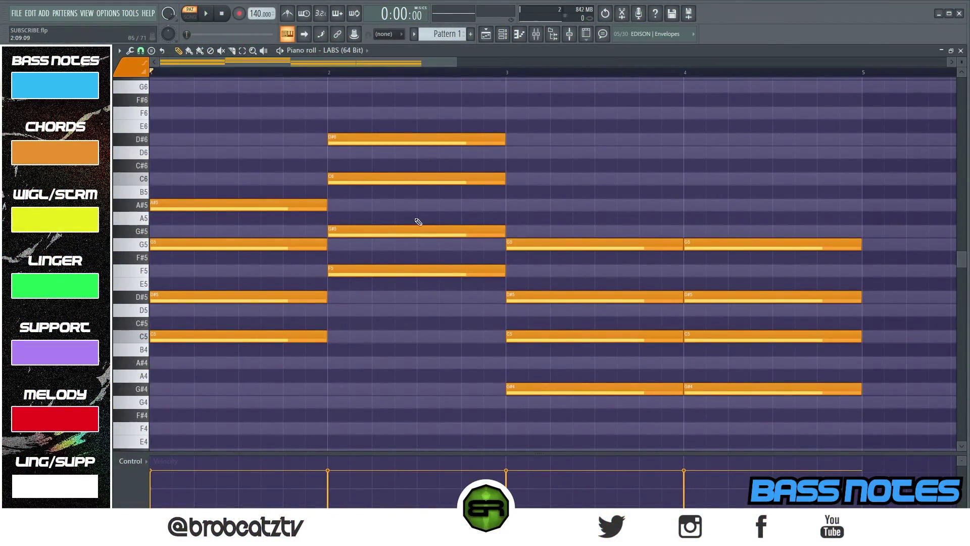
Choose blue color group 3 and redraw each chord's lowest note in it: C5, F5 and both G#4 notes
click(140, 76)
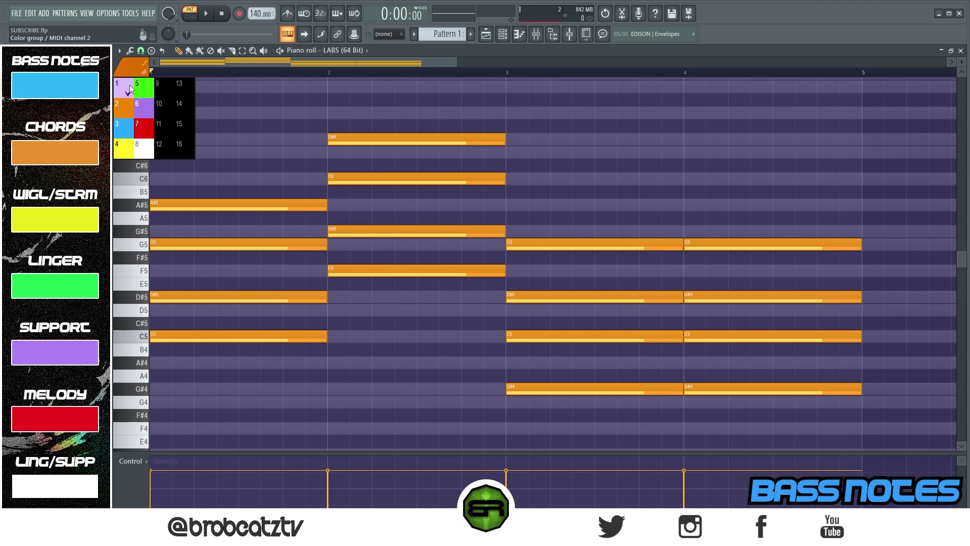
click(128, 127)
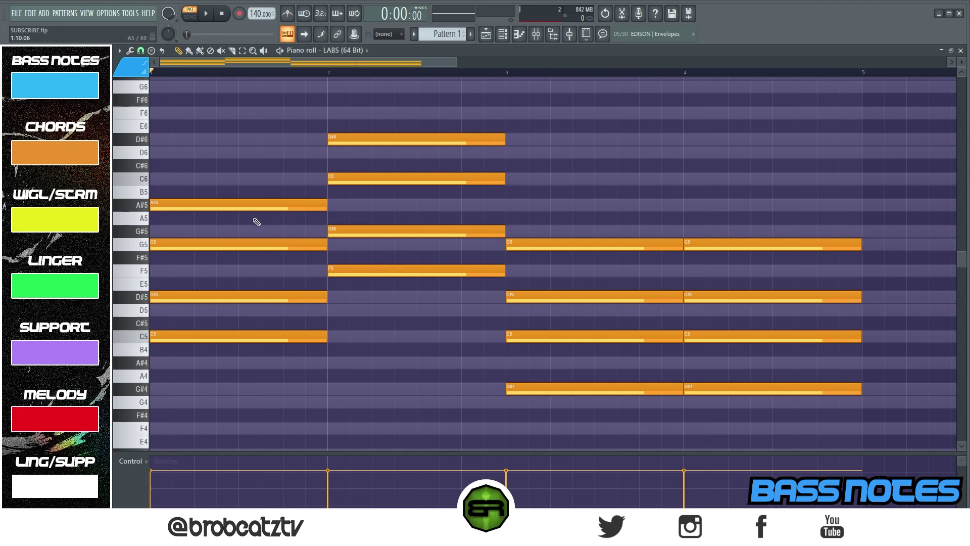
right_click(221, 334)
click(162, 339)
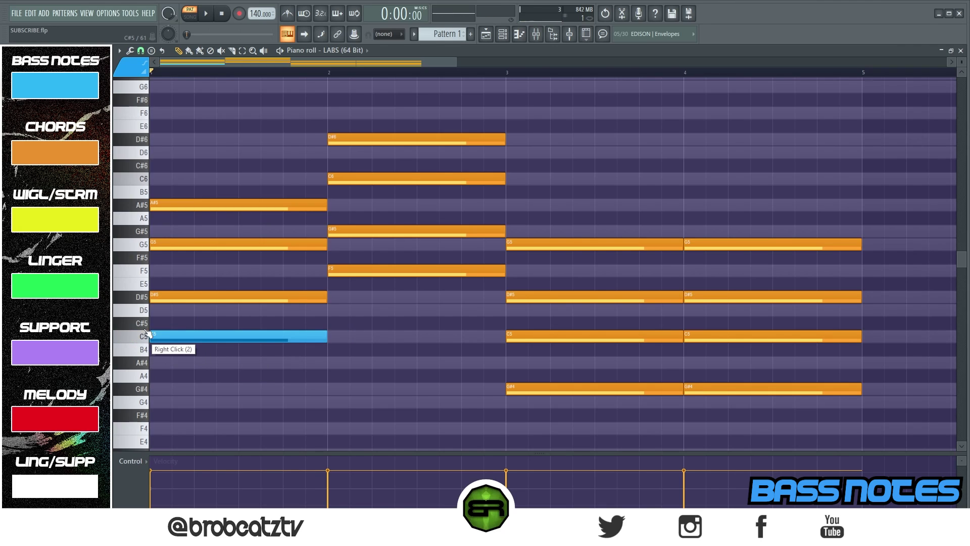
right_click(332, 270)
click(332, 270)
right_click(510, 388)
click(508, 394)
right_click(685, 389)
click(684, 388)
Duplicate the four blue root notes an octave lower, onto C4, F4 and G#3
ctrl+shift+click(599, 389)
ctrl+shift+click(423, 271)
ctrl+shift+click(280, 335)
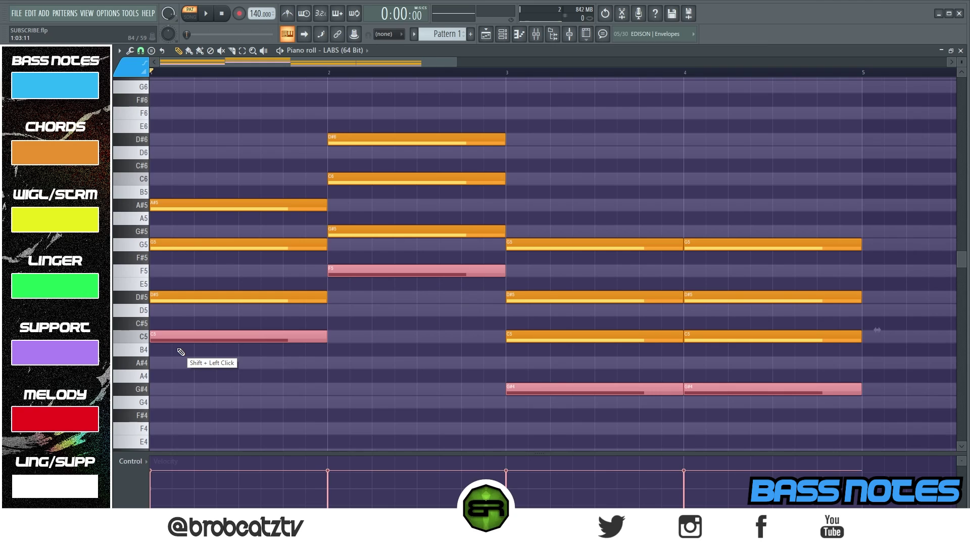
key(ctrl+Down)
scroll(409, 283, down, 3)
click(410, 282)
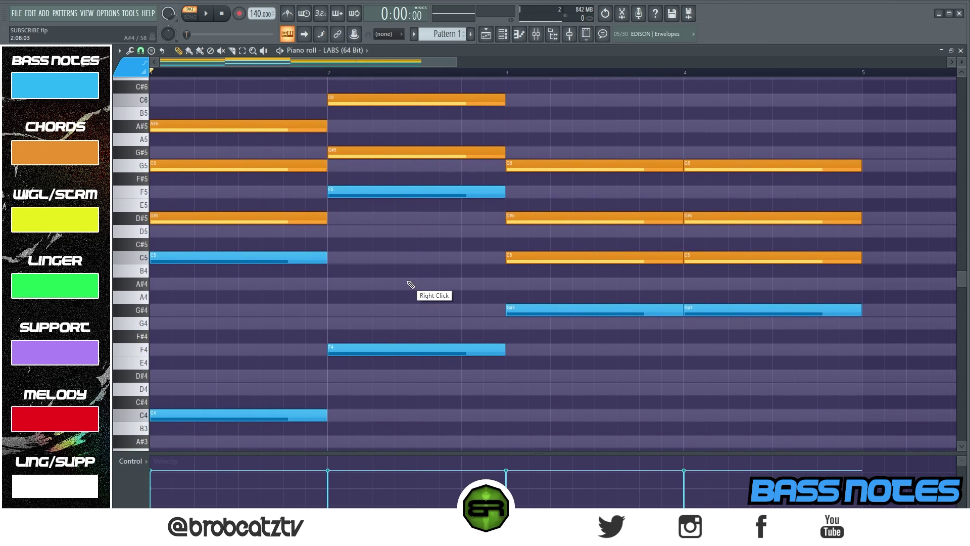
Play back the chords together with the added bass notes, then stop playback
scroll(537, 325, down, 3)
scroll(957, 61, down, 2)
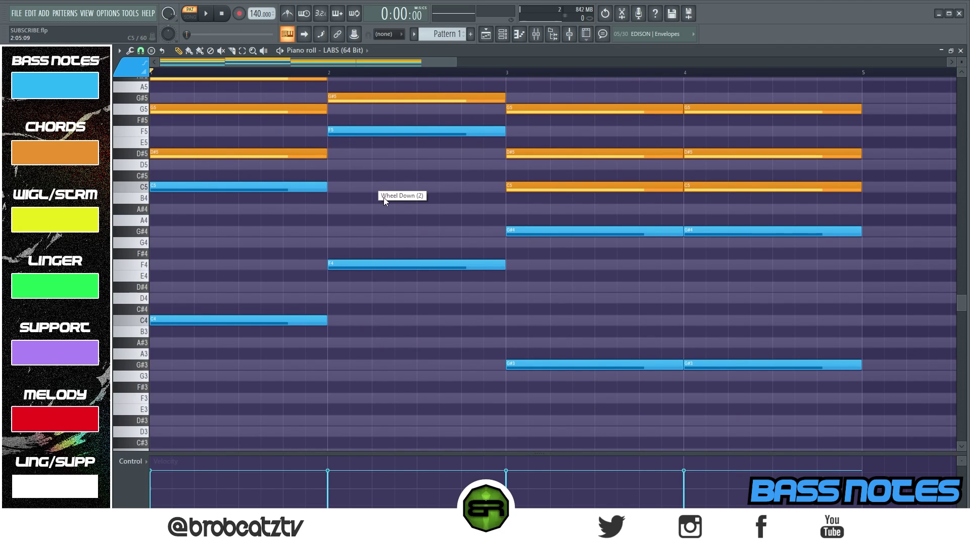
scroll(419, 204, up, 3)
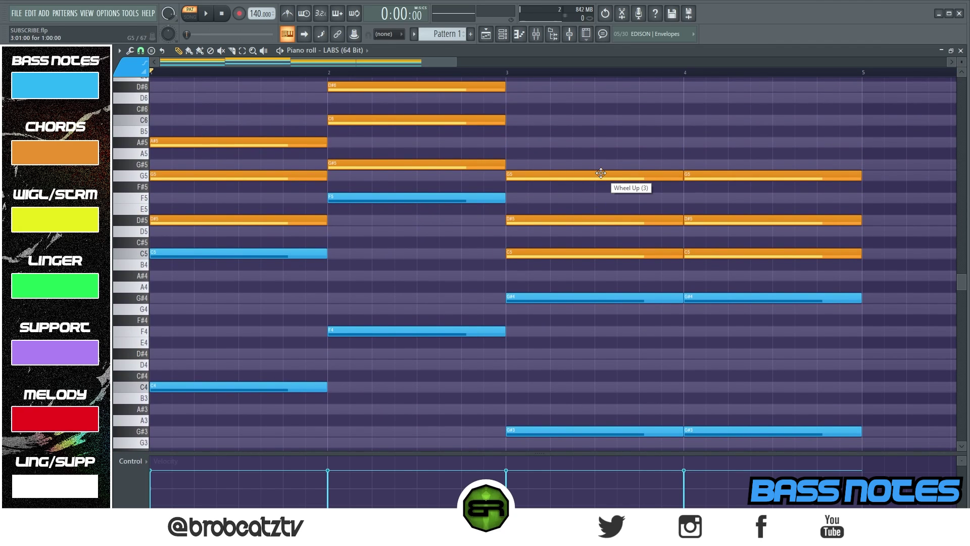
key(space)
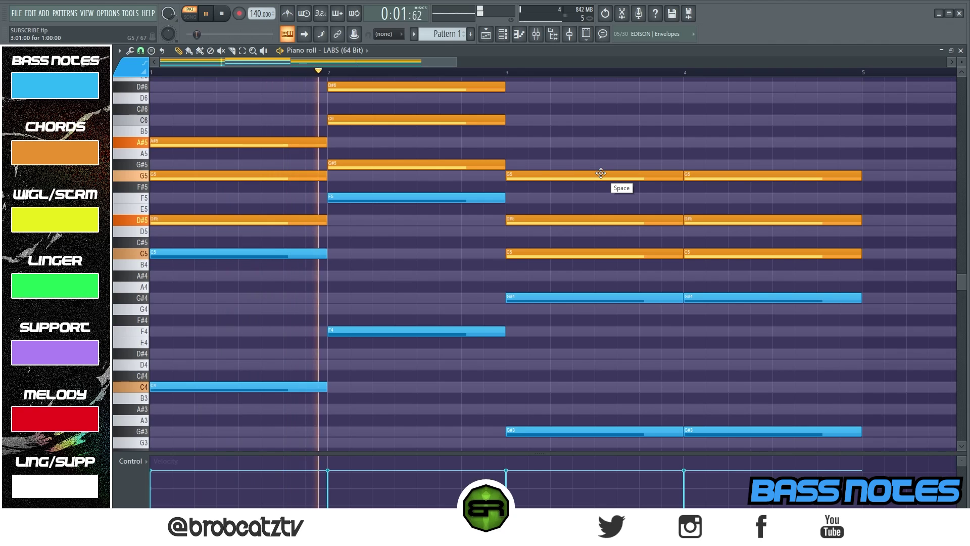
drag(961, 61, 961, 69)
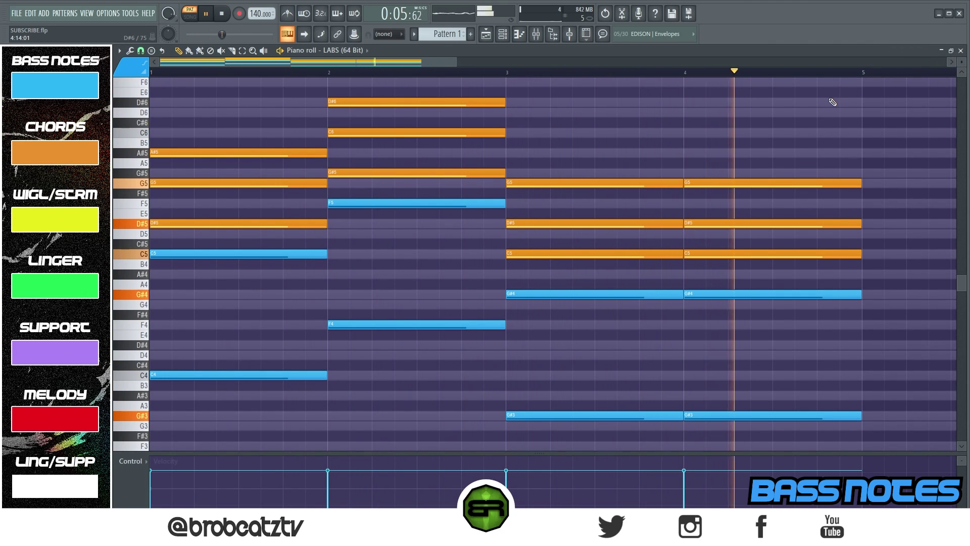
key(space)
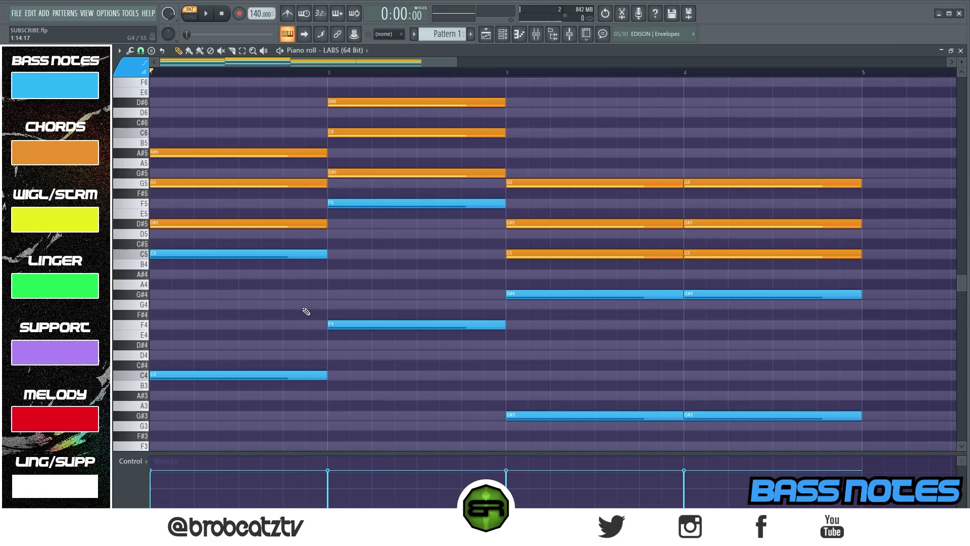
Choose yellow color group 4 and draw a wiggle note on F5 at step 5 of bar 1
scroll(294, 283, up, 1)
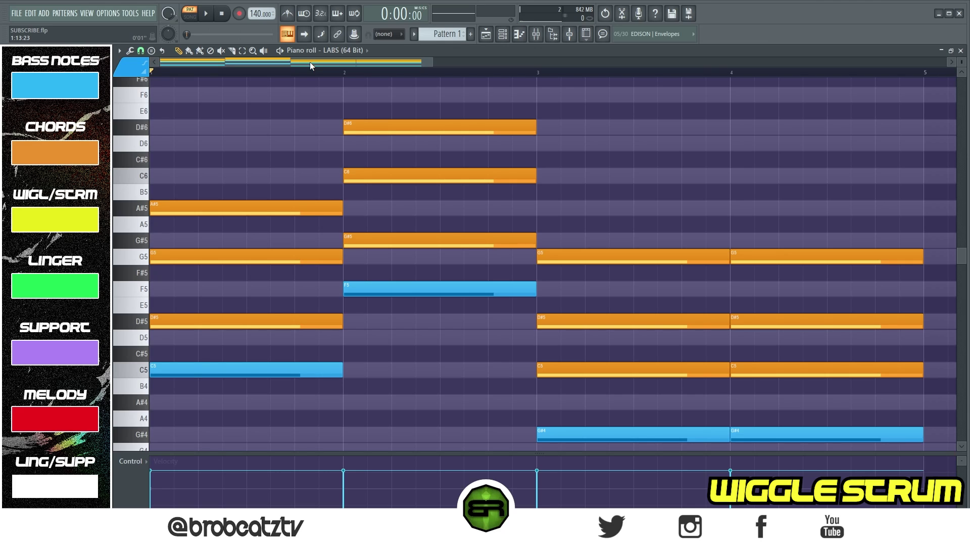
click(131, 65)
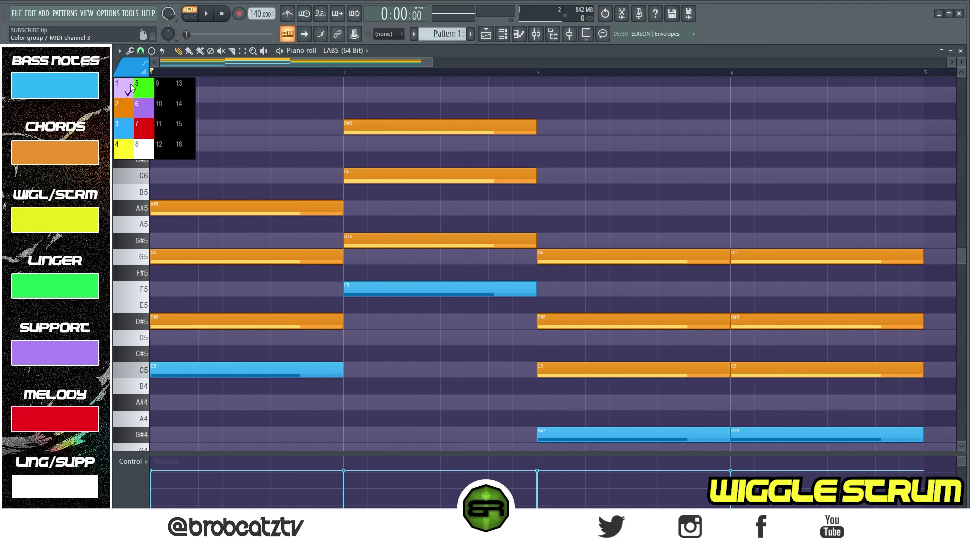
click(127, 153)
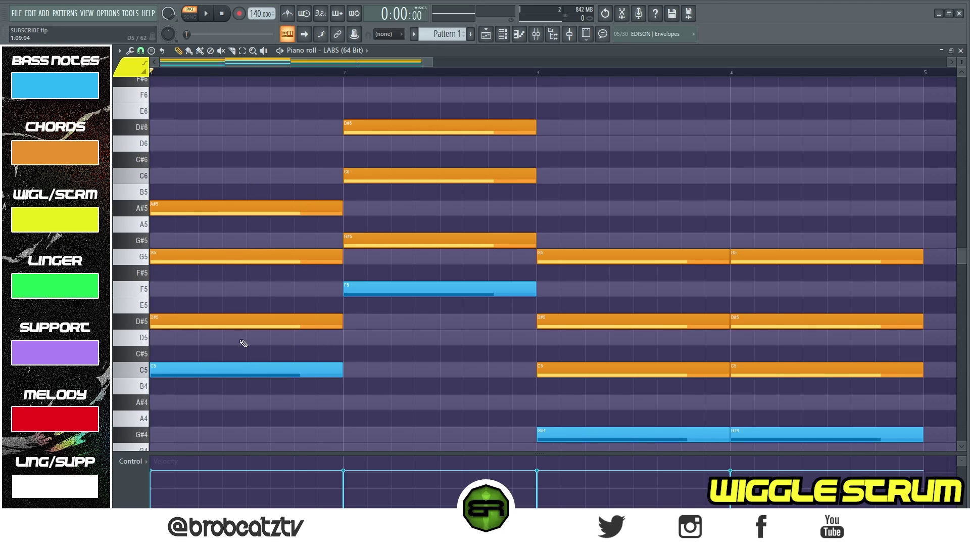
click(201, 290)
Replace bar 1's orange G5 with two back-to-back yellow half-bar G5 notes starting at steps 3 and 11
mouse_move(182, 257)
mouse_down()
mouse_move(255, 257)
mouse_move(165, 256)
mouse_up()
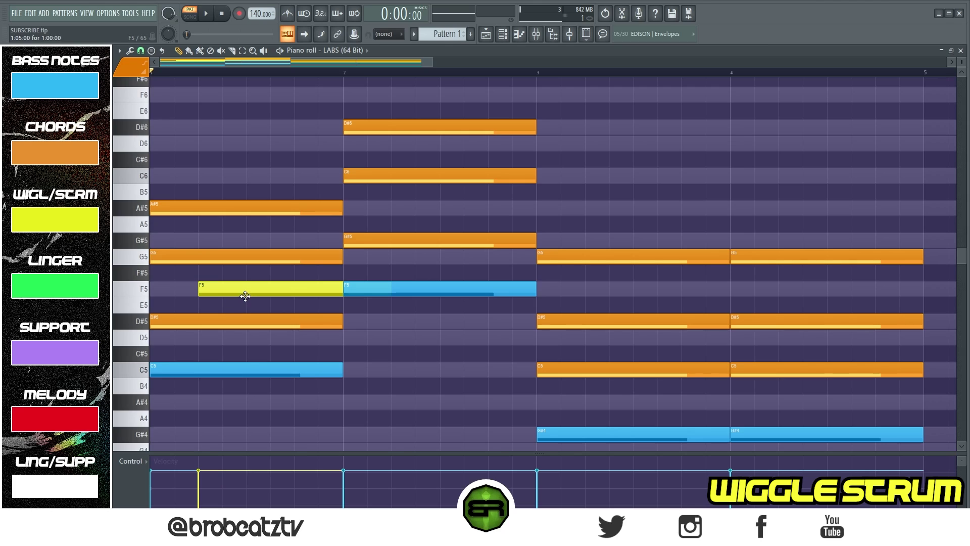
right_click(185, 255)
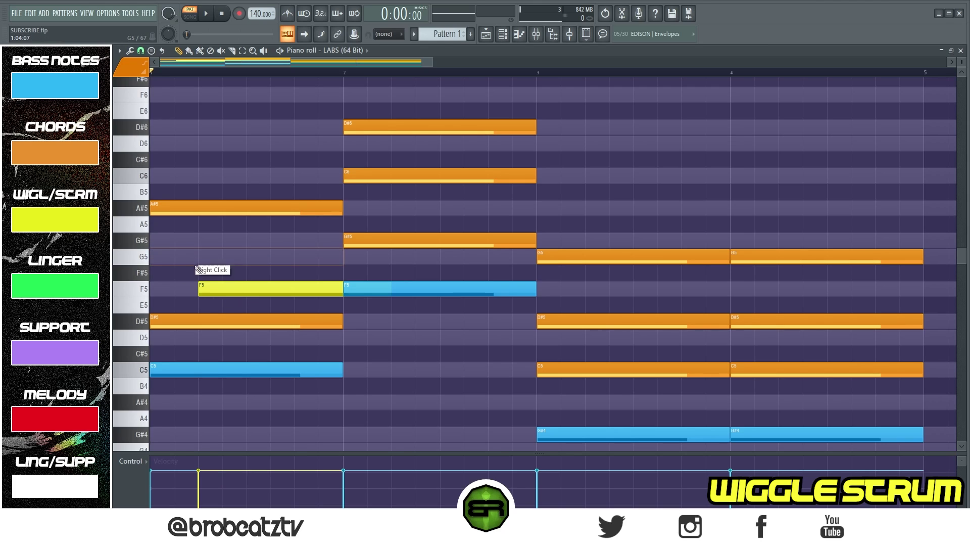
click(177, 258)
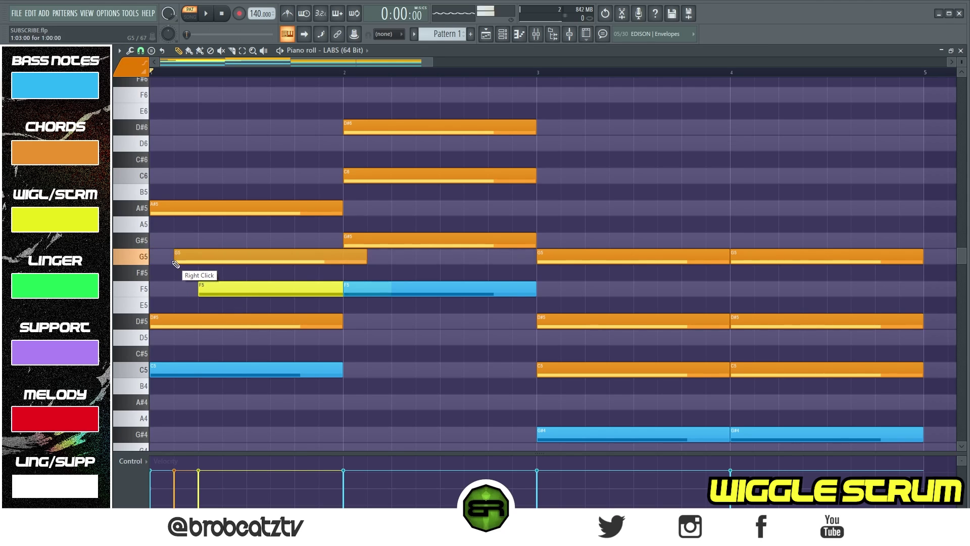
right_click(281, 258)
click(222, 290)
click(188, 256)
ctrl+click(283, 256)
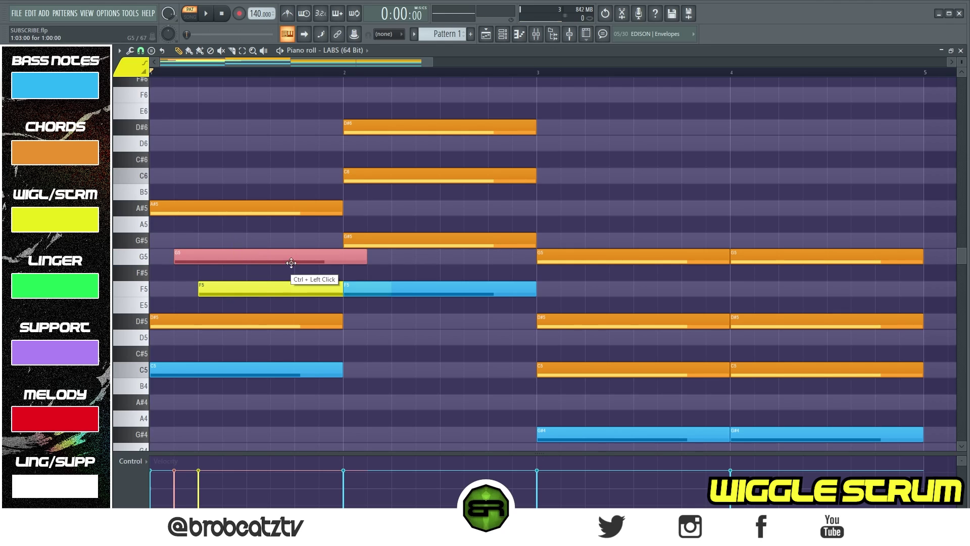
drag(367, 257, 271, 257)
click(287, 259)
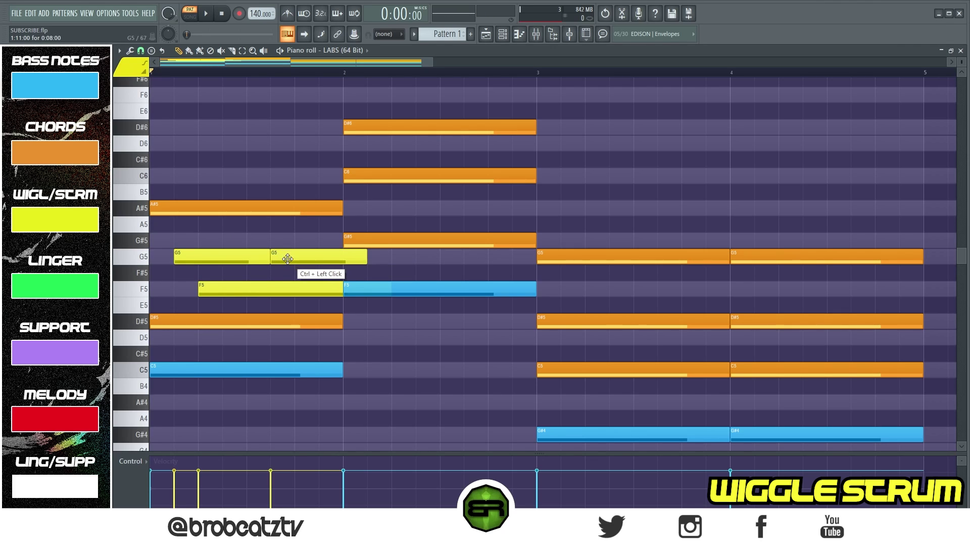
Move bar 1's yellow F5 to step 7, shorten it to end at bar 2, and play back the result
drag(232, 286, 249, 286)
ctrl+click(315, 286)
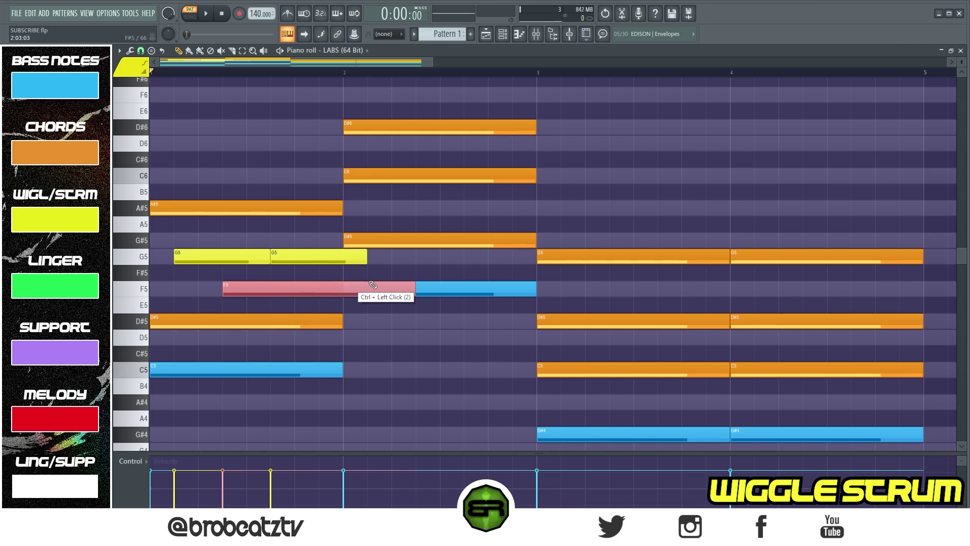
drag(413, 289, 344, 292)
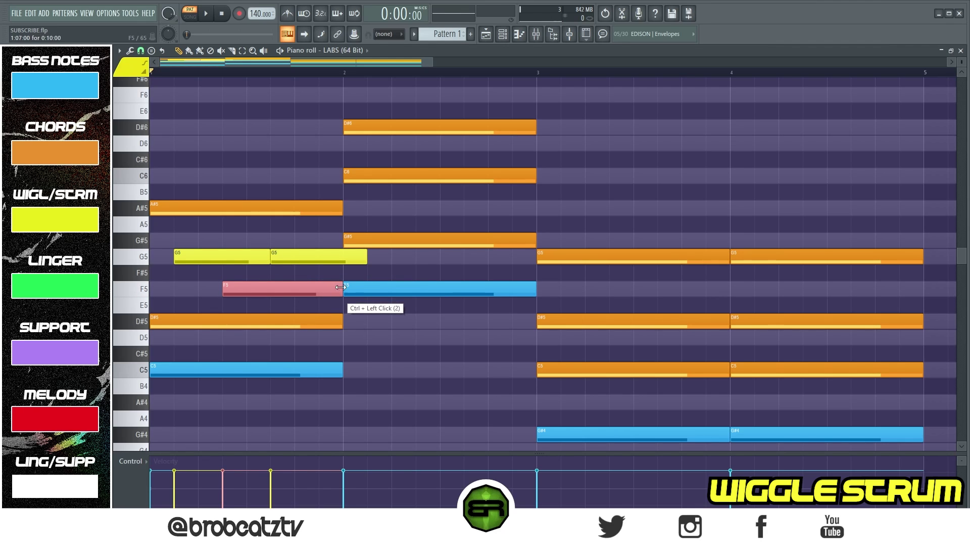
key(space)
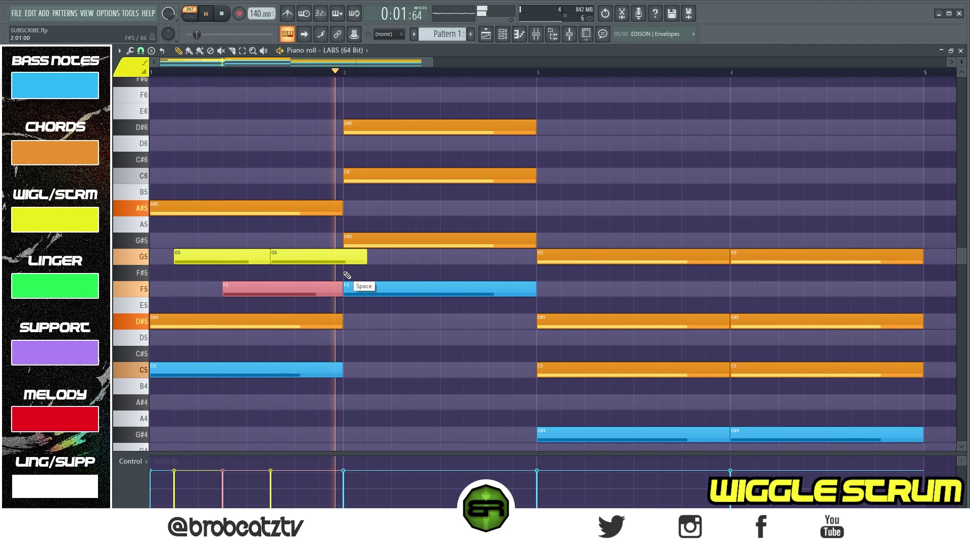
key(space)
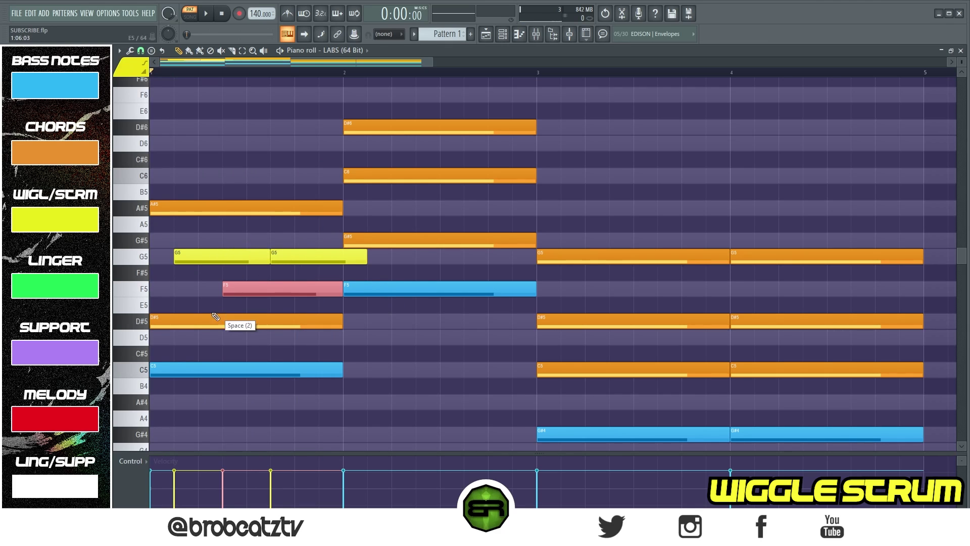
Move bar 1's orange A#5 chord note to start at step 5
right_click(225, 148)
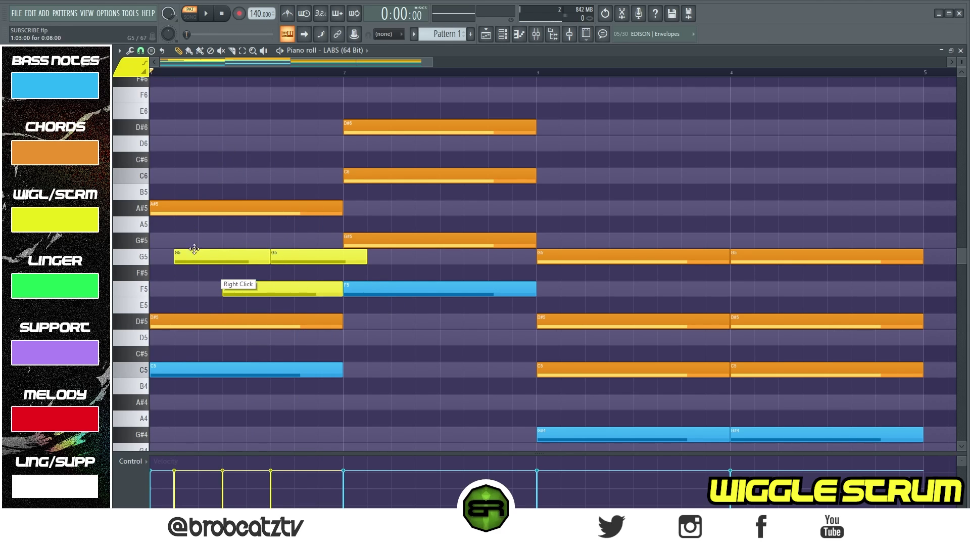
ctrl+click(174, 212)
drag(174, 210, 297, 294)
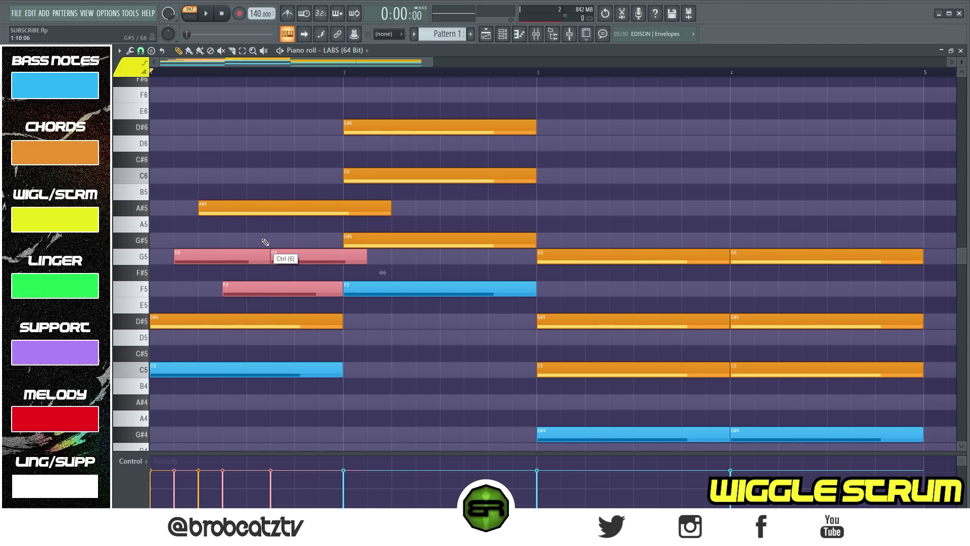
right_click(268, 243)
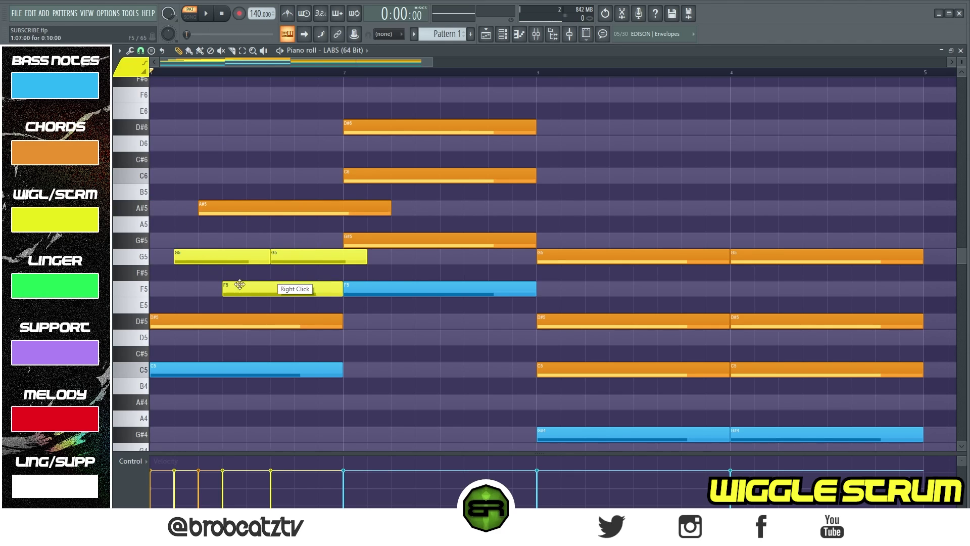
key(shift+c)
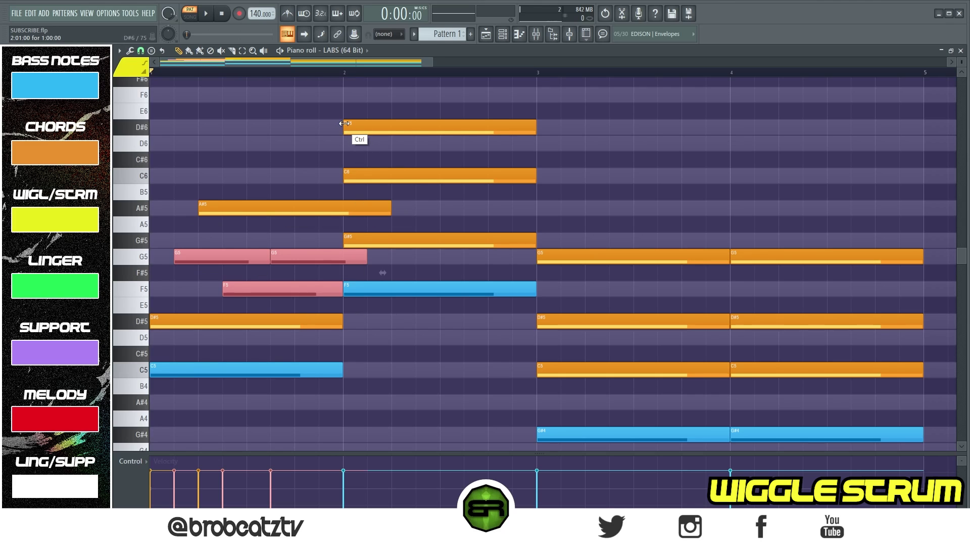
drag(345, 121, 535, 293)
click(466, 143)
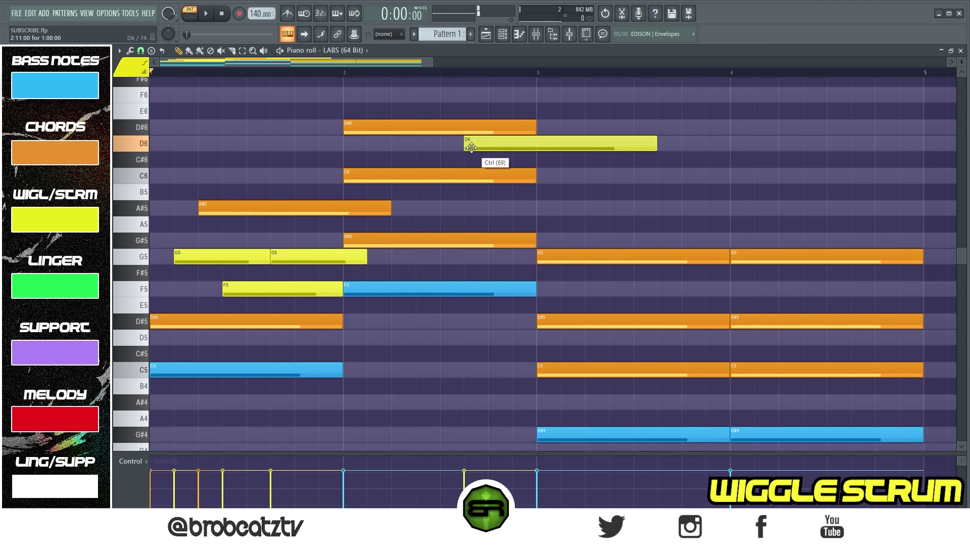
click(468, 208)
click(470, 258)
right_click(485, 256)
right_click(510, 207)
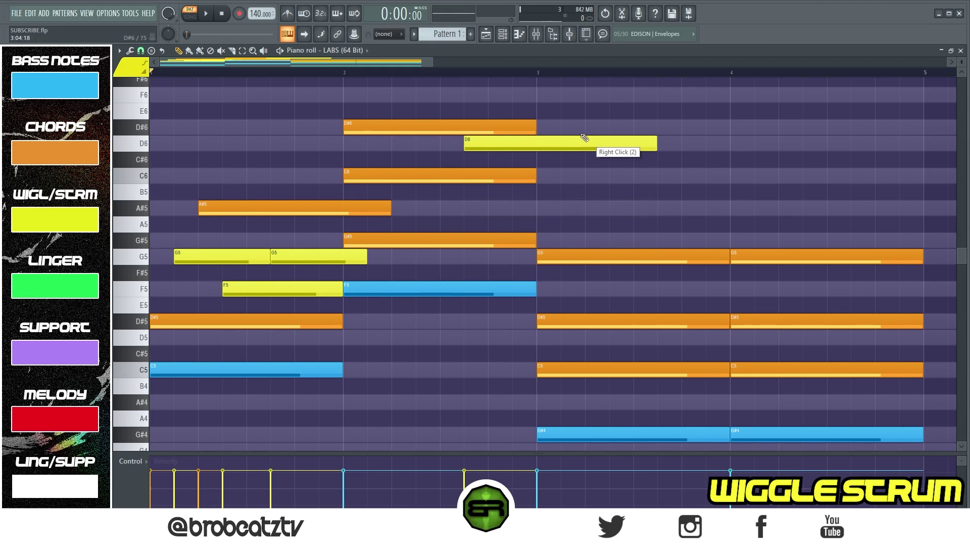
right_click(596, 143)
click(491, 95)
right_click(491, 96)
click(491, 143)
click(495, 193)
right_click(497, 194)
right_click(576, 144)
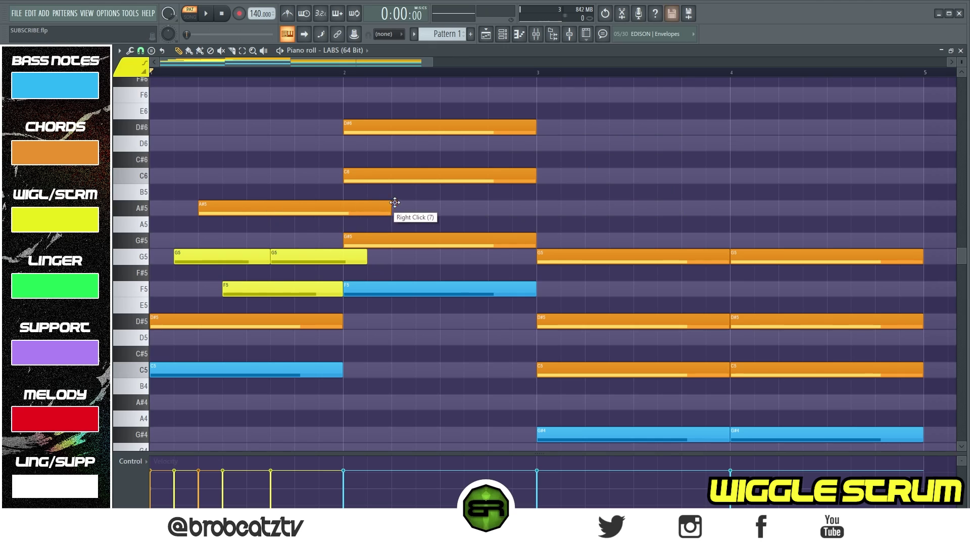
Shorten bar 1's orange A#5 to half a bar, duplicate it directly behind itself at step 13, and play back the strum
drag(392, 211, 302, 217)
drag(245, 209, 329, 209)
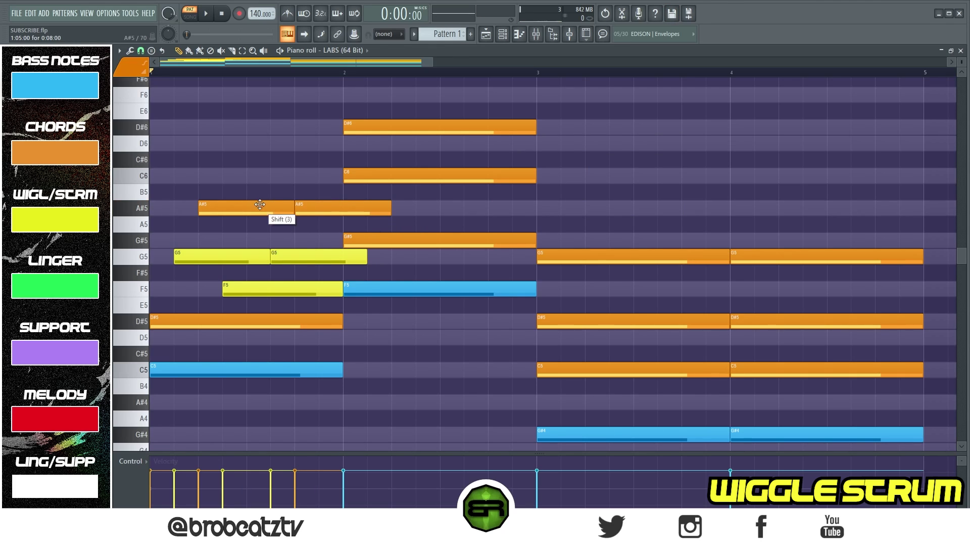
key(space)
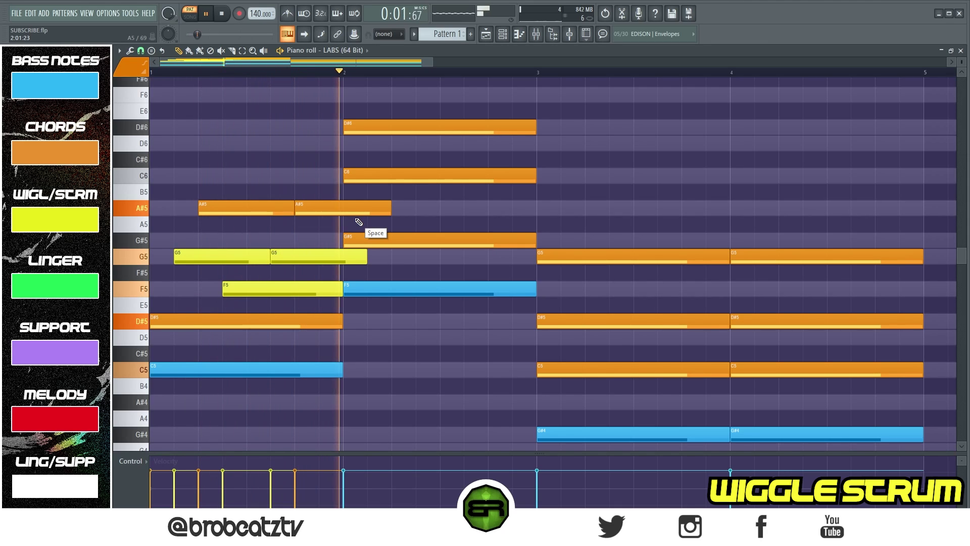
key(space)
key(space)
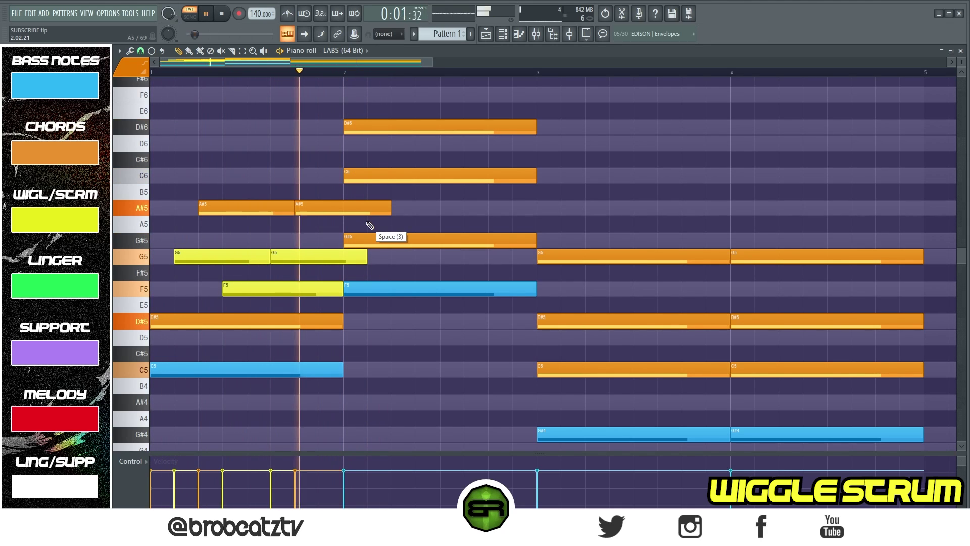
key(space)
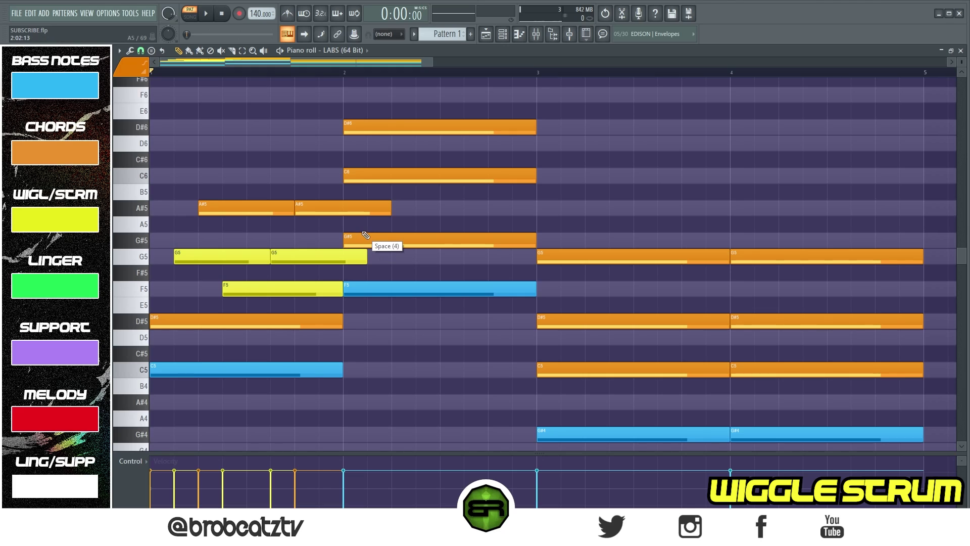
Draw a yellow half-bar A#5 wiggle note at step 7 of bar 2, keeping the orange G#5 chord note
click(353, 246)
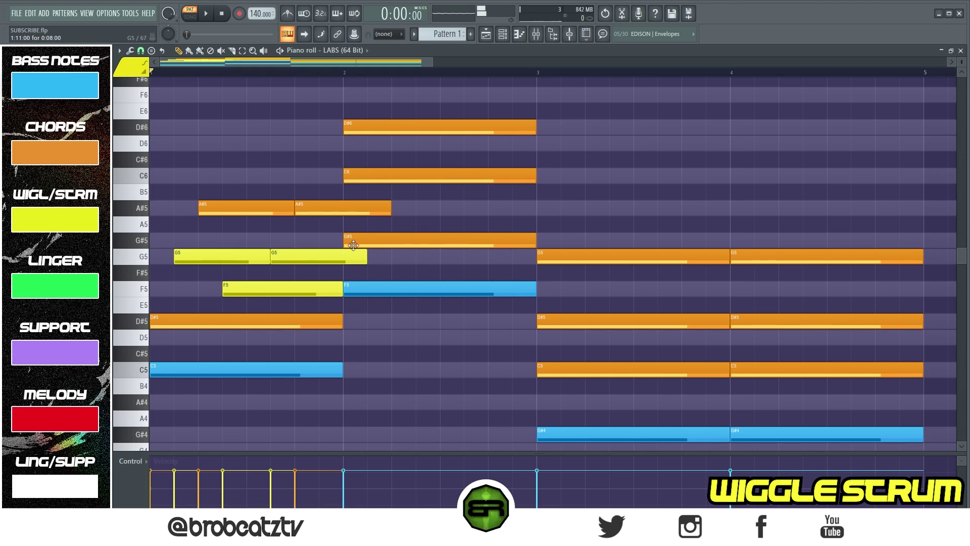
right_click(386, 244)
key(ctrl+z)
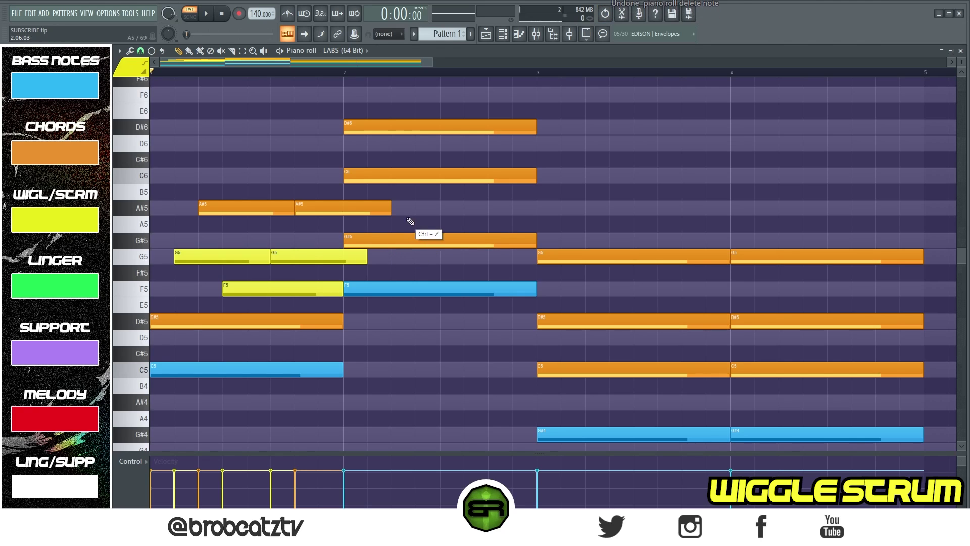
key(ctrl+z)
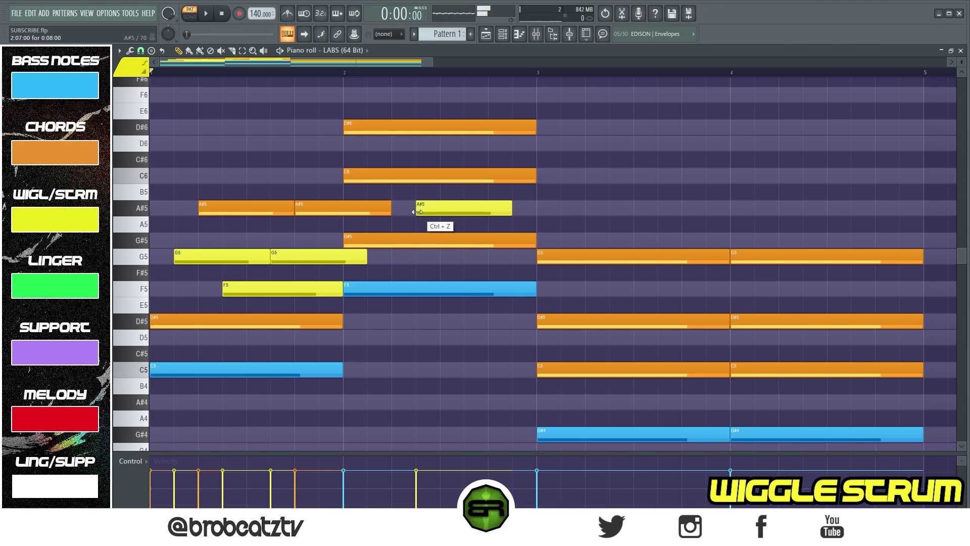
Replace bar 2's orange C6 with two yellow half-bar C6 notes starting at steps 3 and 11
right_click(375, 178)
click(403, 179)
key(space)
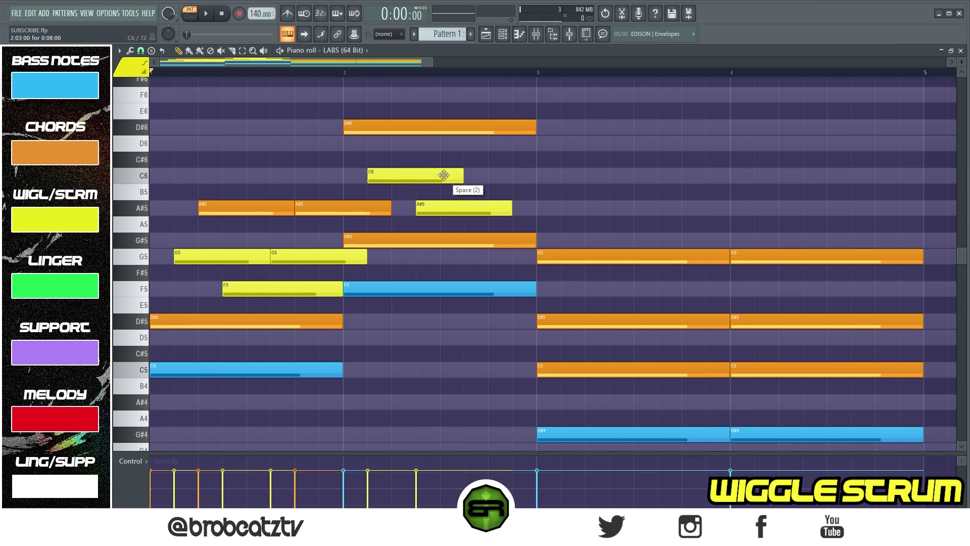
click(469, 178)
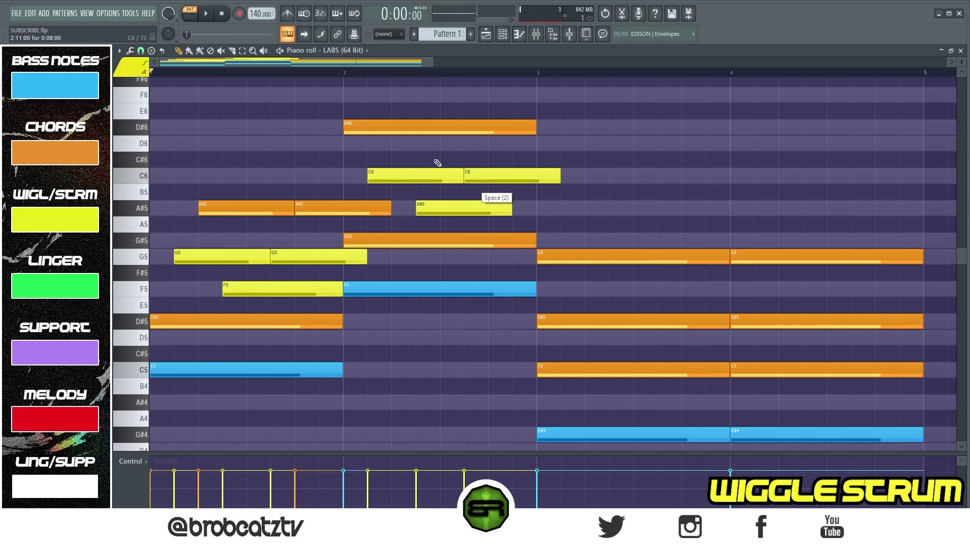
Move bar 2's orange D#6 to step 5, shorten it to half a bar, and add a second D#6 at step 13 ending with the C6
drag(386, 130, 434, 130)
key(space)
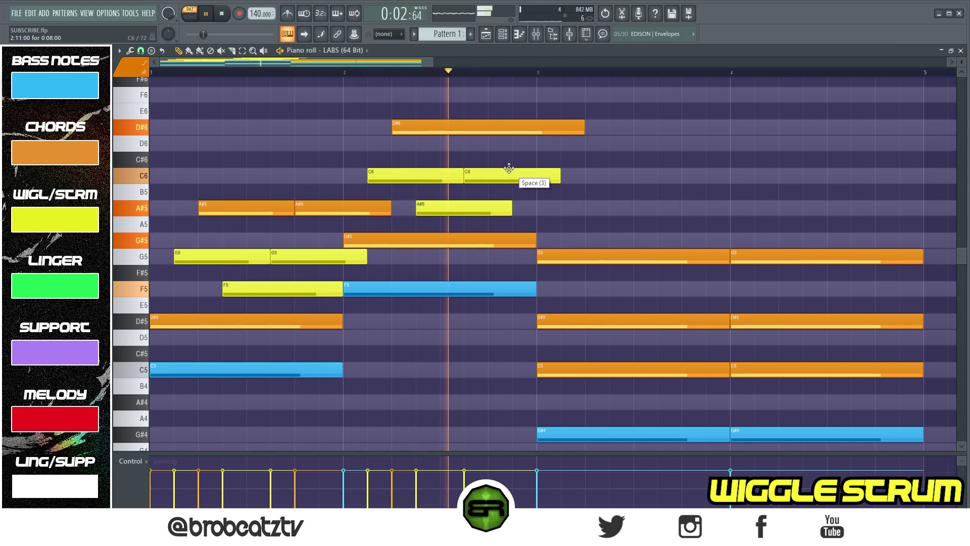
key(space)
drag(579, 130, 486, 132)
click(526, 131)
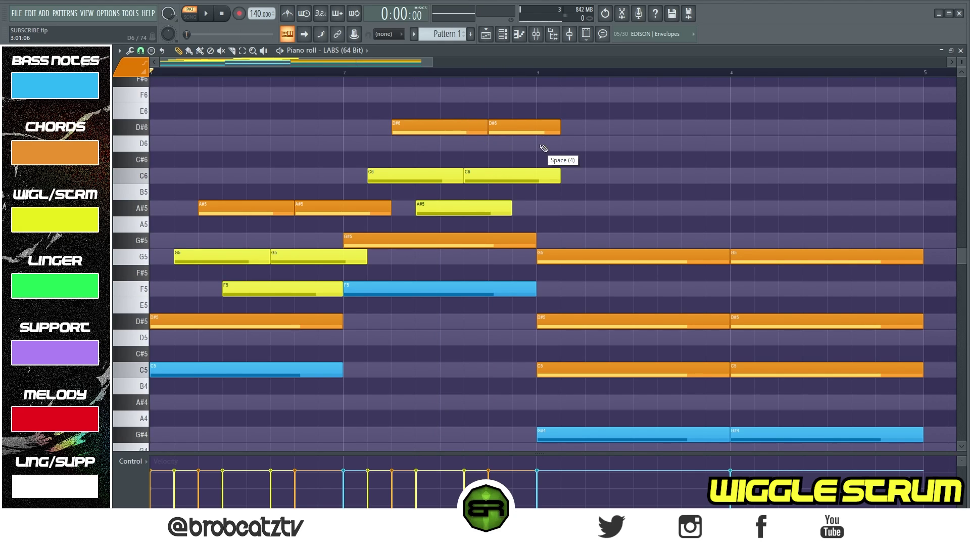
Trim the ends of bar 1's second A#5 and second G5 notes and of bar 2's first C6, without grid snapping
drag(388, 210, 361, 210)
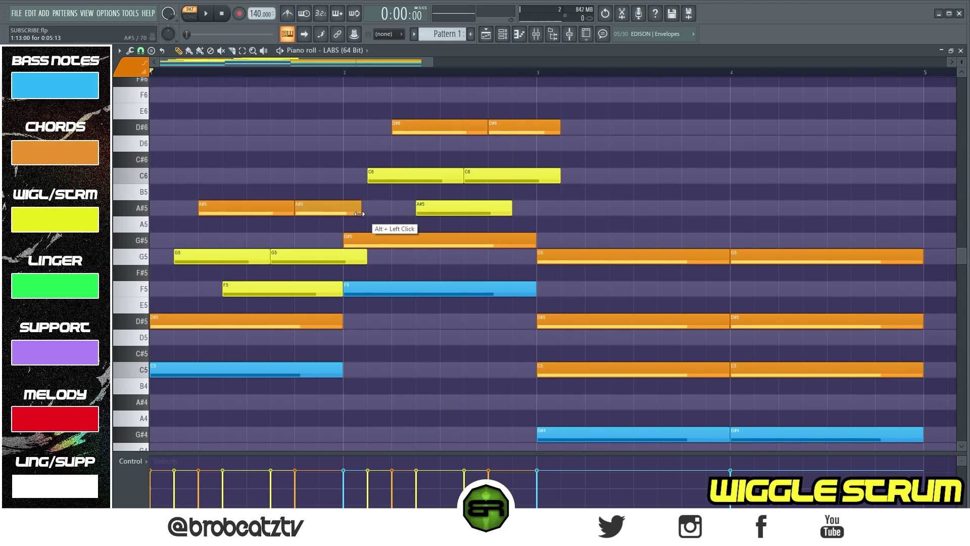
drag(365, 258, 352, 258)
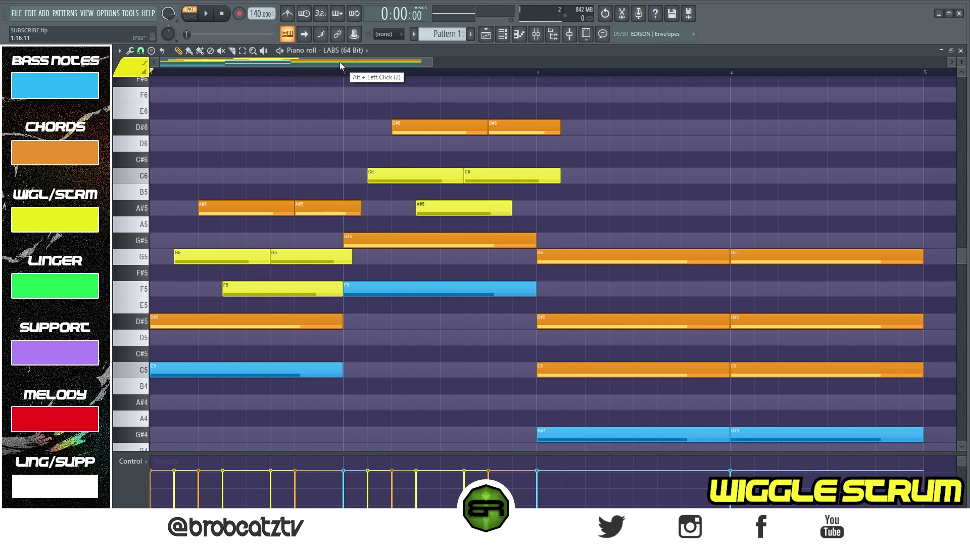
drag(339, 61, 378, 64)
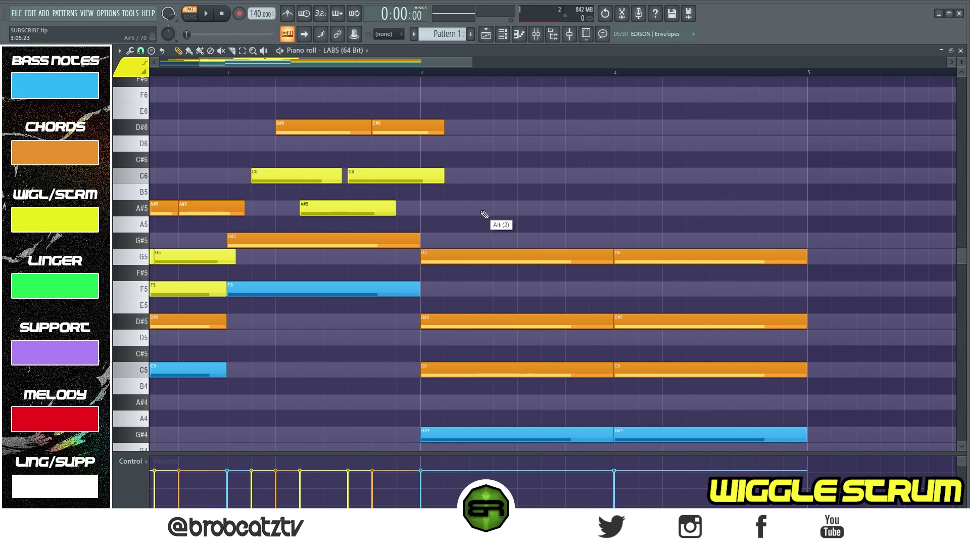
Draw a yellow half-bar D5 wiggle note at step 7 of bar 3
scroll(484, 214, down, 1)
scroll(429, 73, down, 2)
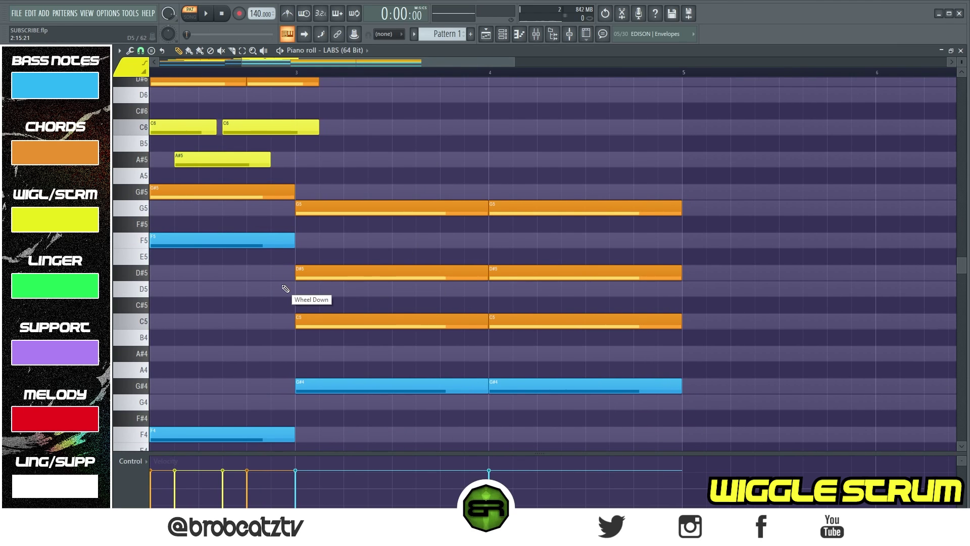
click(373, 289)
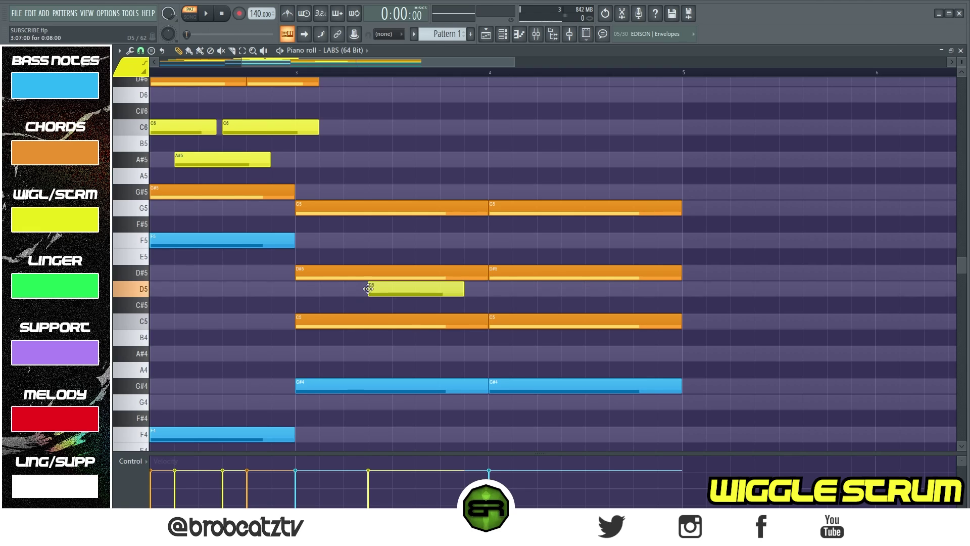
Replace bar 3's orange D#5 with two yellow D#5 notes at steps 3 and 11, trimming the second to end within the bar
right_click(333, 273)
click(329, 273)
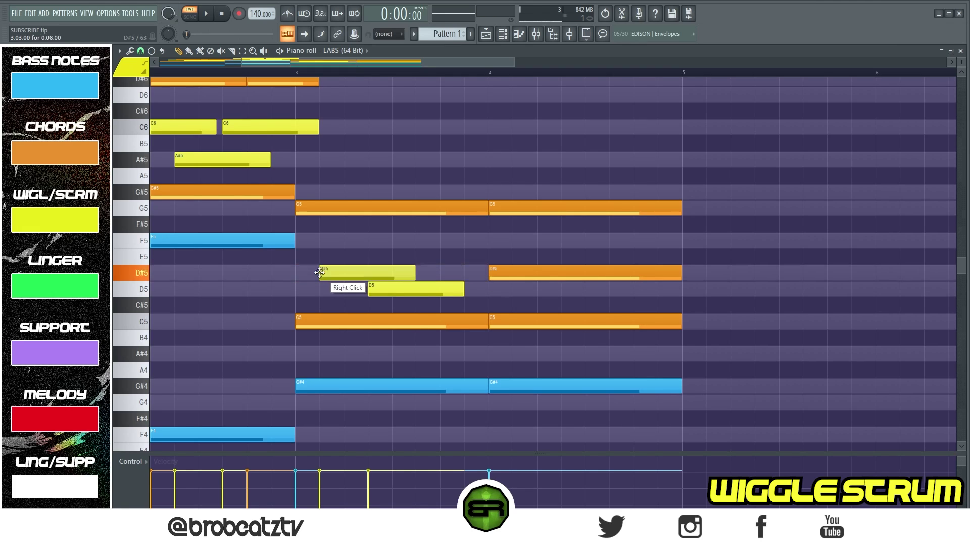
click(419, 273)
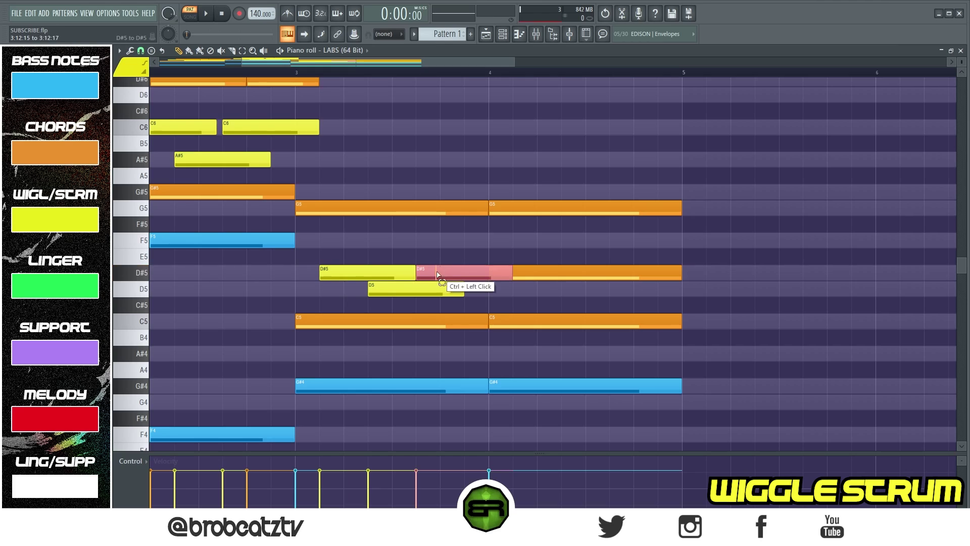
drag(505, 275, 478, 281)
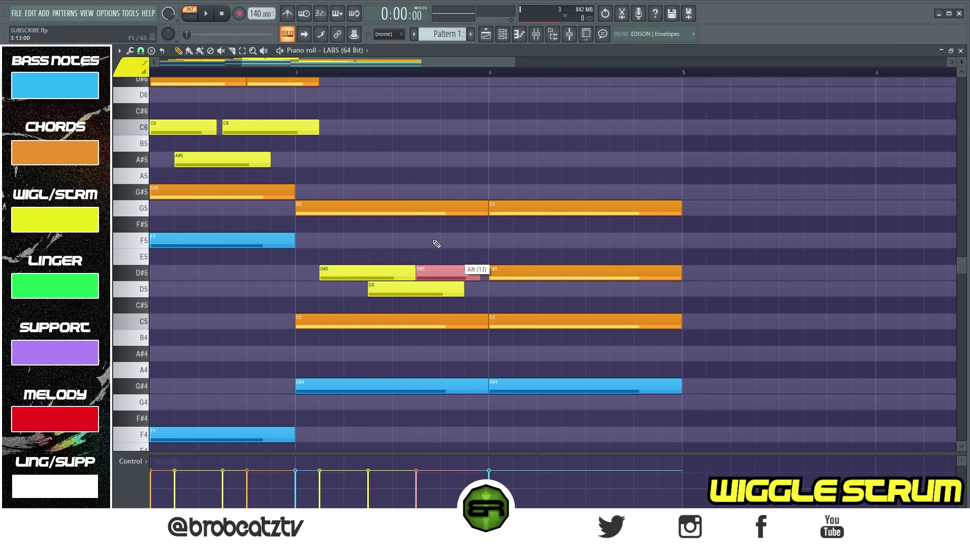
Move bar 3's orange G5 to step 5, shorten it to just under half a bar, and add a second G5 at step 13
drag(359, 207, 400, 209)
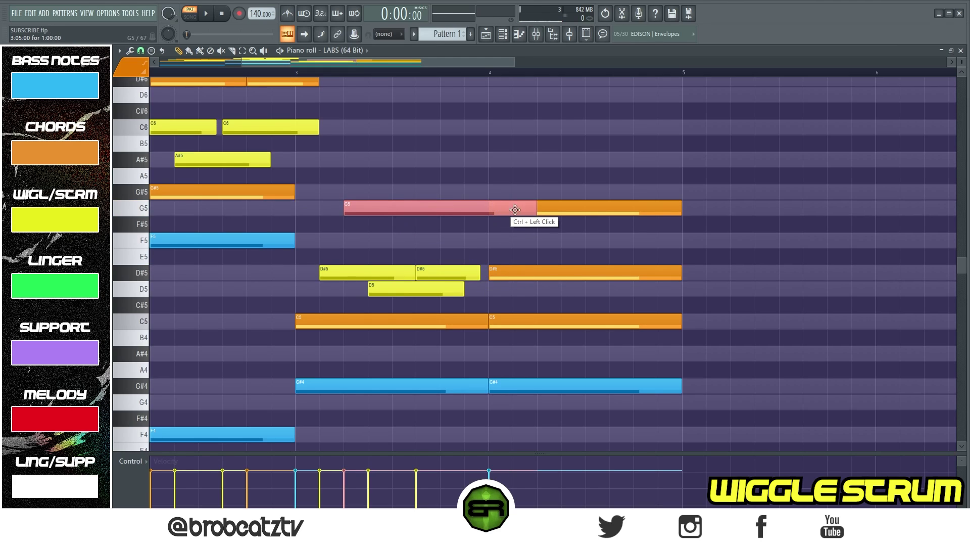
drag(536, 208, 432, 222)
click(462, 208)
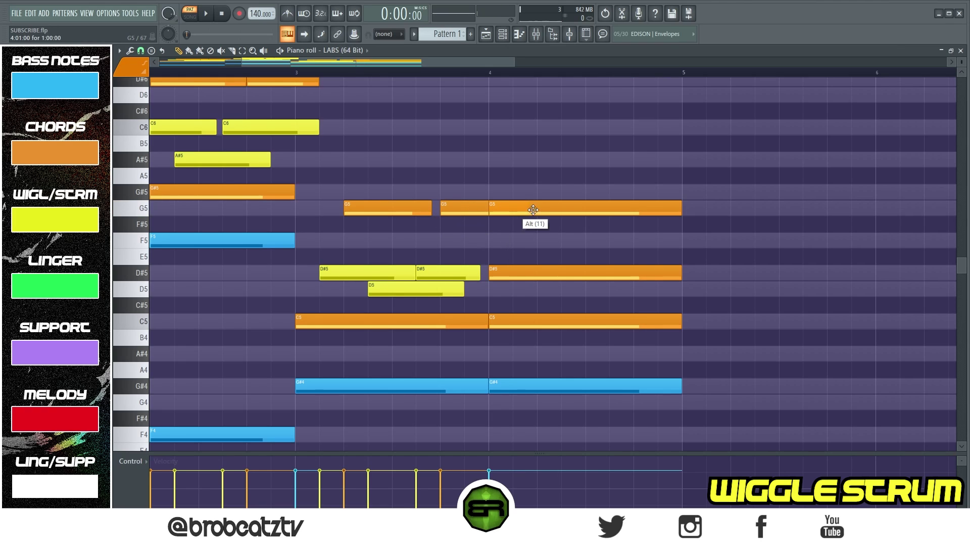
Replace bar 4's orange chord notes with a copy of bar 3's chord and wiggle notes, trimming the last G5 before bar 5
right_click(567, 209)
right_click(649, 271)
right_click(602, 323)
drag(542, 345, 375, 174)
drag(337, 320, 531, 320)
drag(722, 208, 669, 221)
right_click(668, 221)
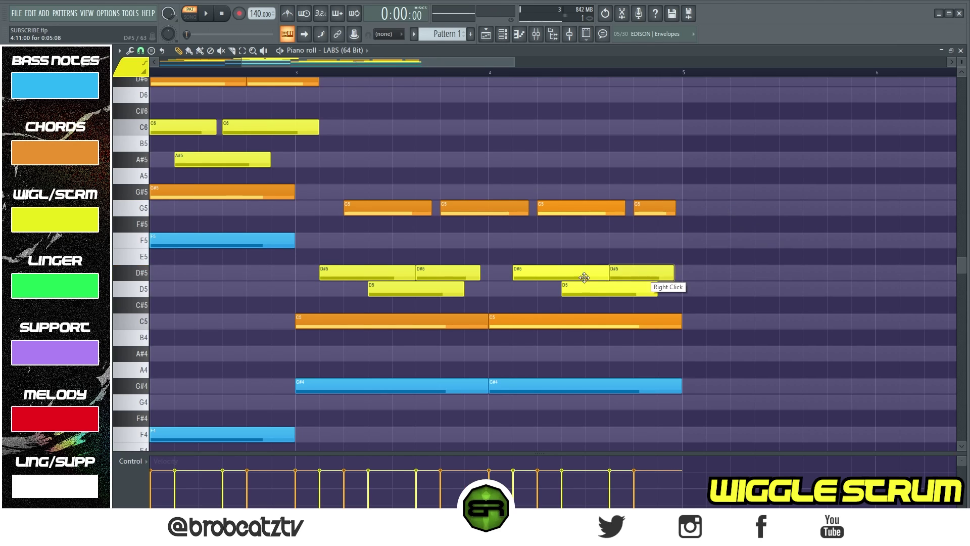
Delete bar 4's blue G#4 bass note and redraw it one bar long
drag(528, 324, 538, 325)
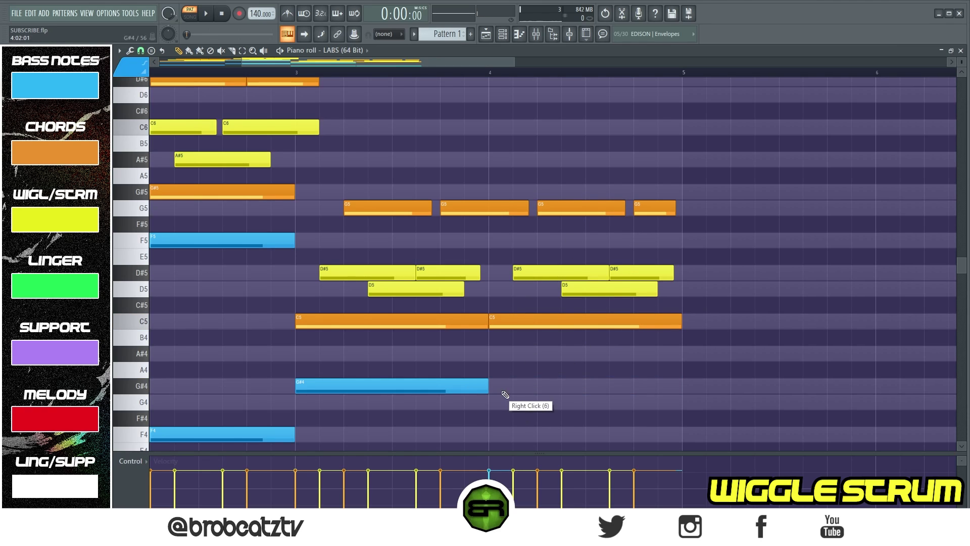
double_click(505, 386)
click(481, 211)
right_click(528, 237)
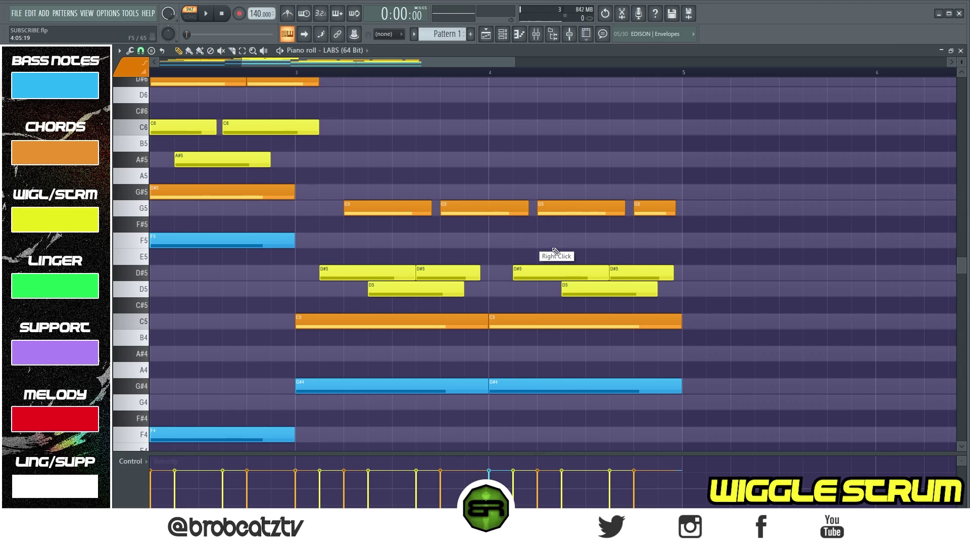
Play back the four-bar pattern to hear the chords, bass and wiggle strum together
drag(515, 62, 457, 85)
drag(309, 63, 225, 72)
drag(961, 62, 961, 71)
scroll(370, 65, down, 3)
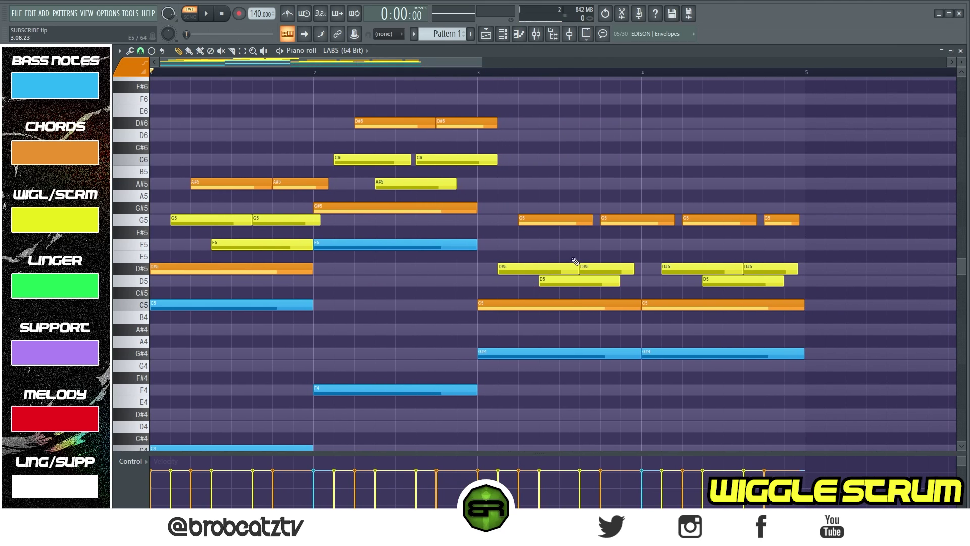
key(space)
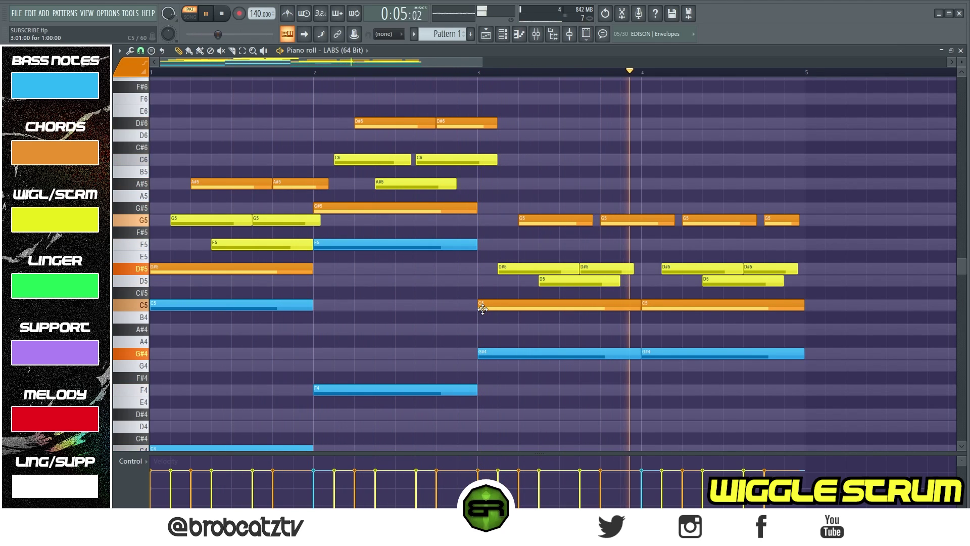
key(space)
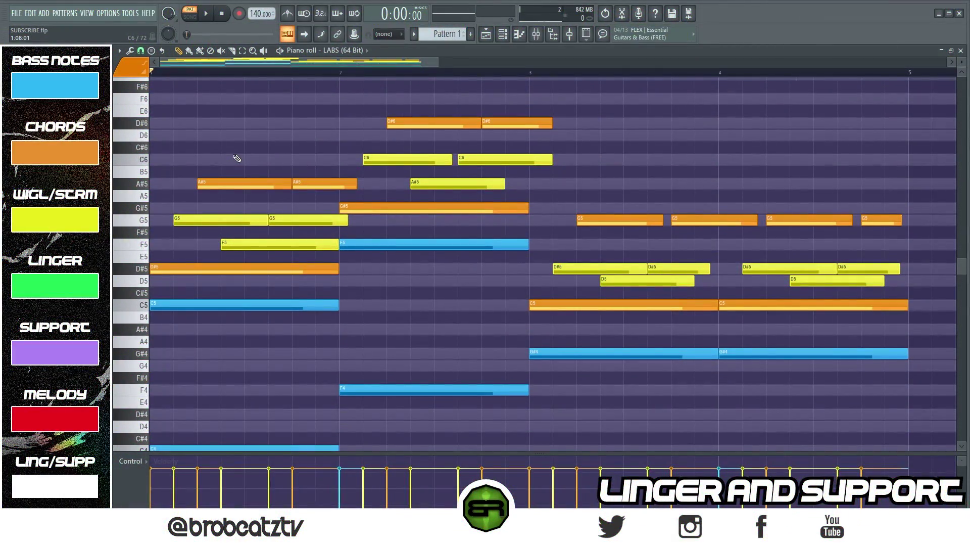
scroll(423, 201, up, 2)
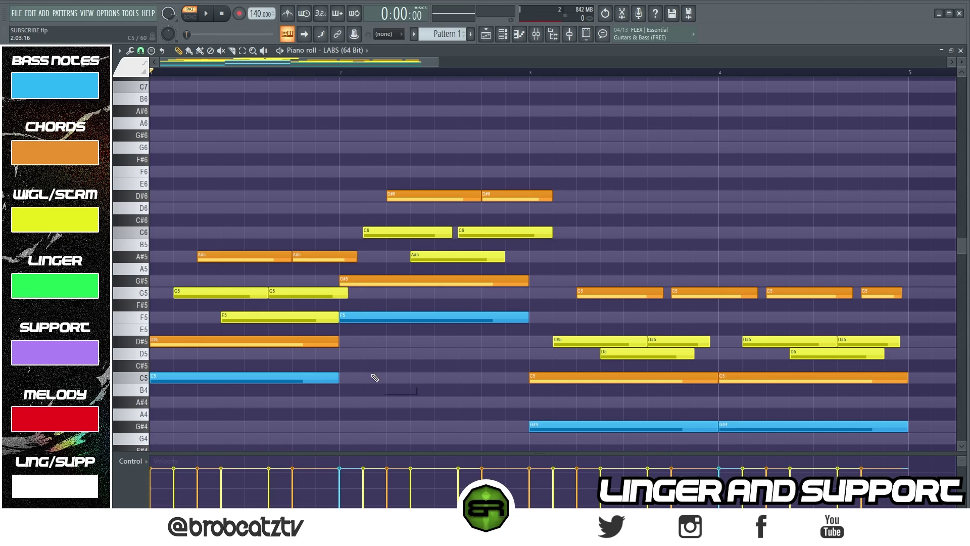
ctrl+drag(338, 191, 492, 320)
key(ctrl+d)
mouse_move(379, 282)
shift+mouse_down()
mouse_move(427, 282)
mouse_move(372, 288)
shift+mouse_up()
key(ctrl+Up)
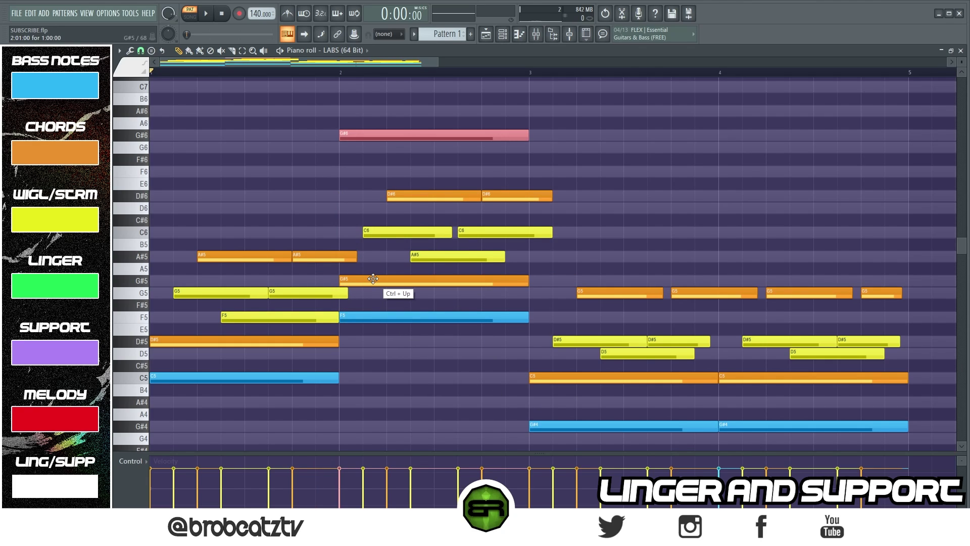
right_click(439, 428)
ctrl+drag(346, 275, 444, 302)
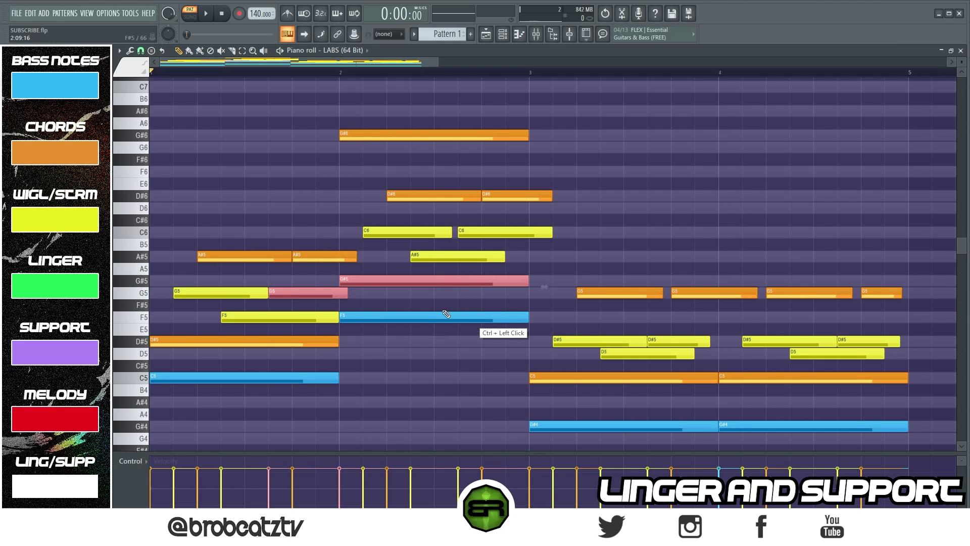
right_click(441, 354)
click(392, 293)
ctrl+click(400, 292)
key(ctrl+Up)
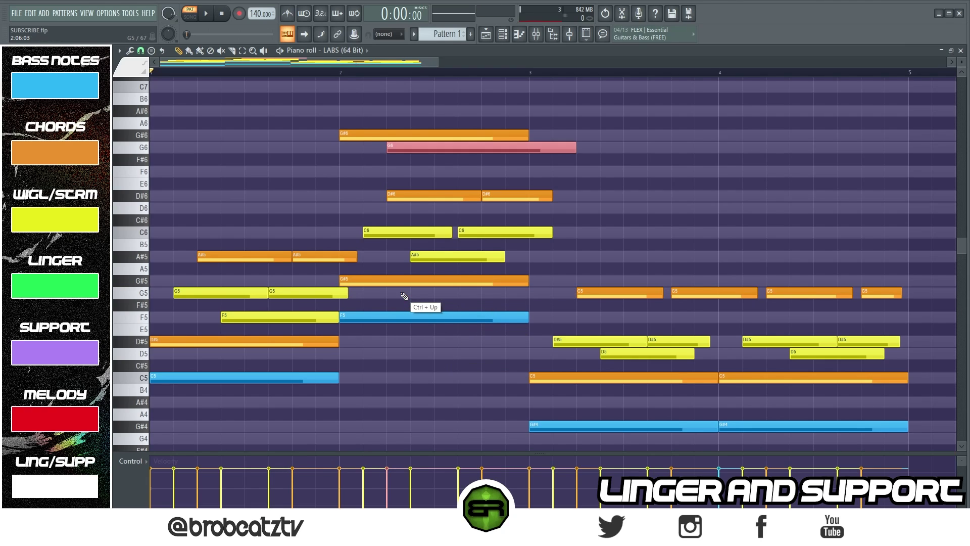
right_click(398, 273)
right_click(343, 135)
right_click(430, 147)
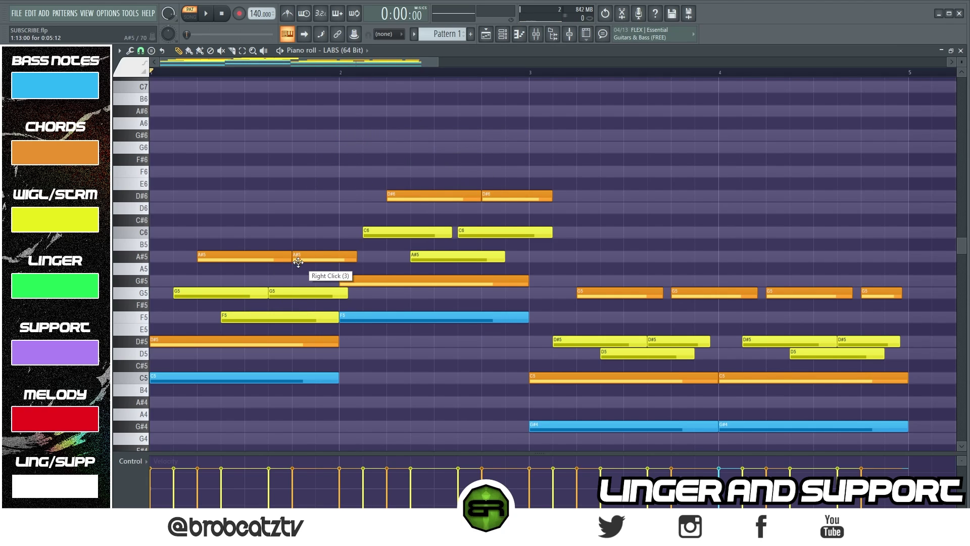
Draw a white A#6 note at step 13 of bar 1 and shorten it to about seven steps without grid snapping
click(294, 113)
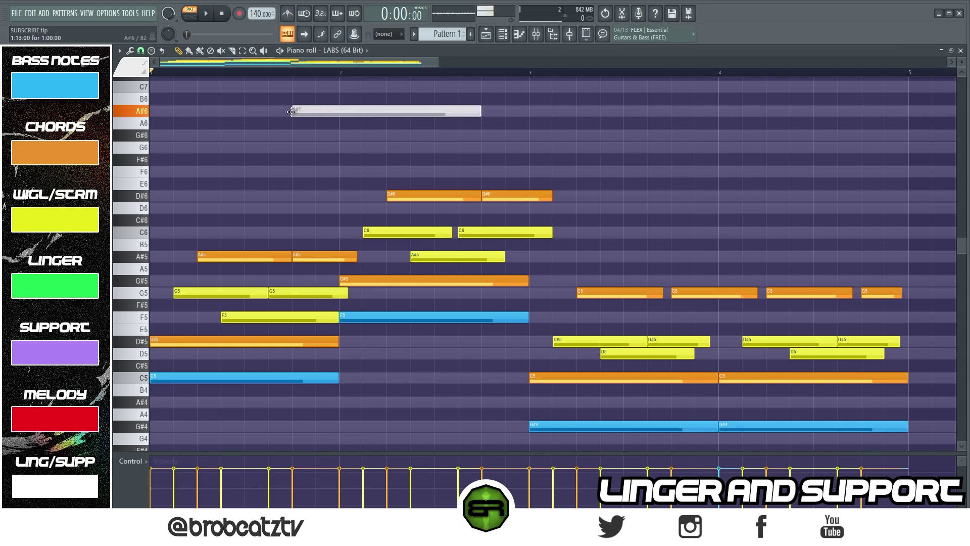
double_click(376, 111)
click(377, 324)
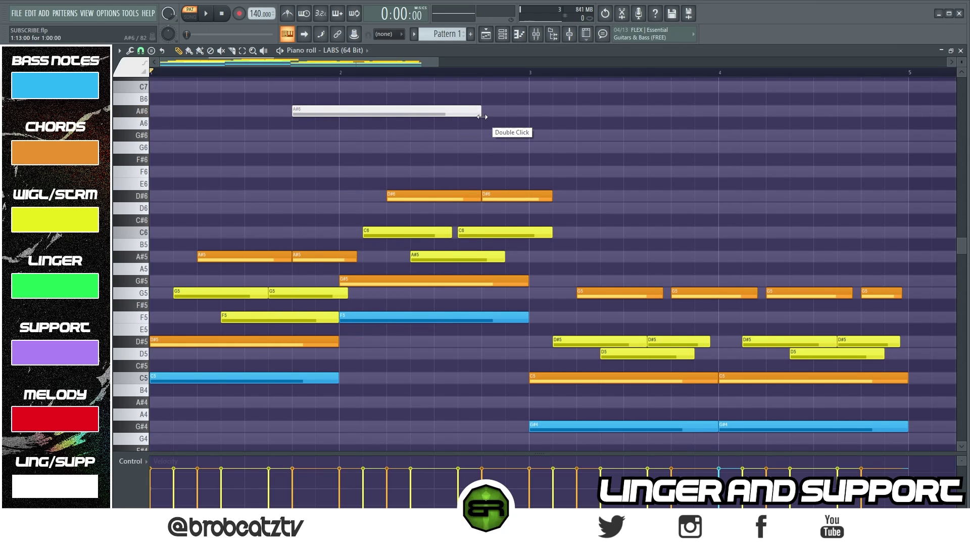
drag(480, 111, 375, 114)
key(alt)
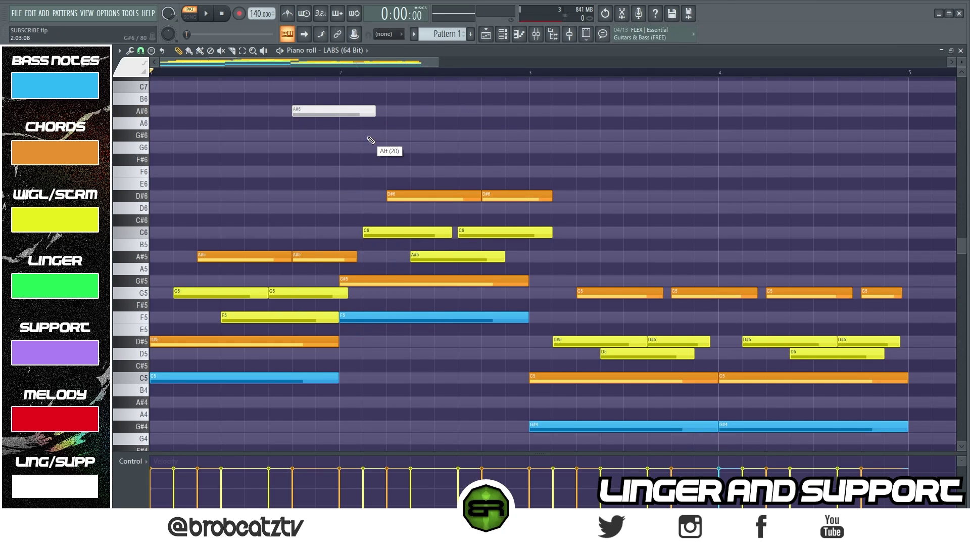
Replace bar 2's second orange D#6 with a white copy of the A#6 note, placed on D#6 at step 13
shift+drag(309, 107, 526, 211)
right_click(531, 197)
right_click(501, 178)
Copy the white A#6 note down to G6 and move the copy to the start of bar 2
ctrl+shift+click(342, 147)
right_click(343, 182)
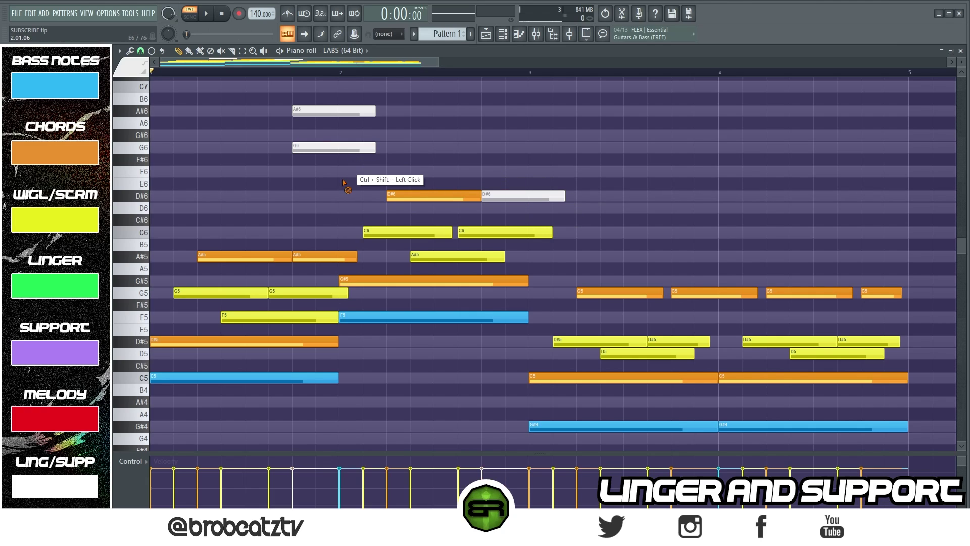
drag(315, 150, 361, 154)
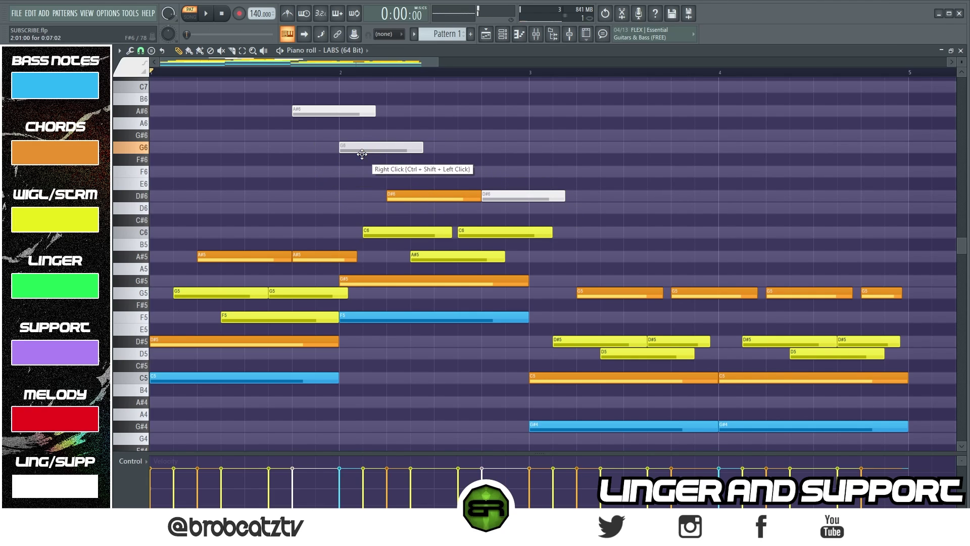
right_click(444, 136)
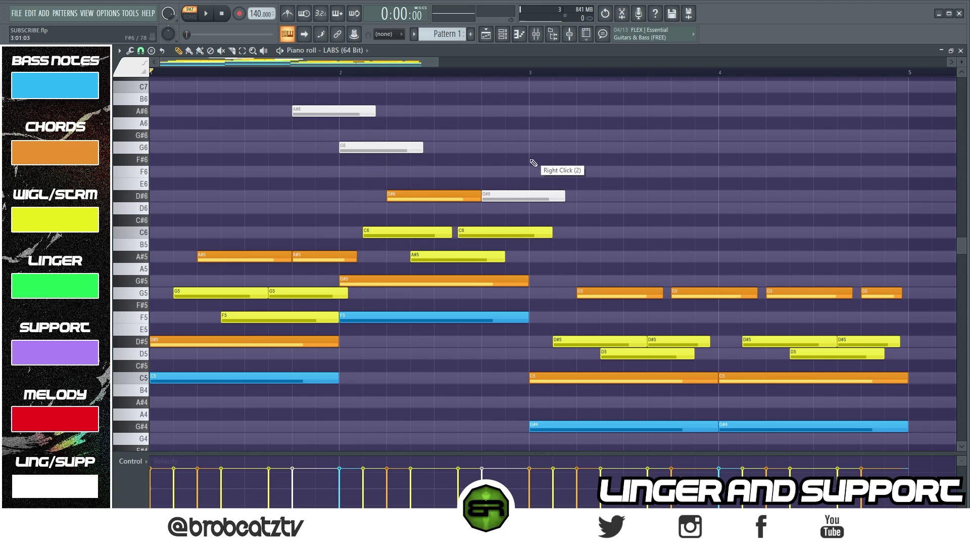
Copy bar 2's white D#6 up to G6 at step 13 and play back the pattern
shift+drag(526, 196, 500, 142)
right_click(512, 176)
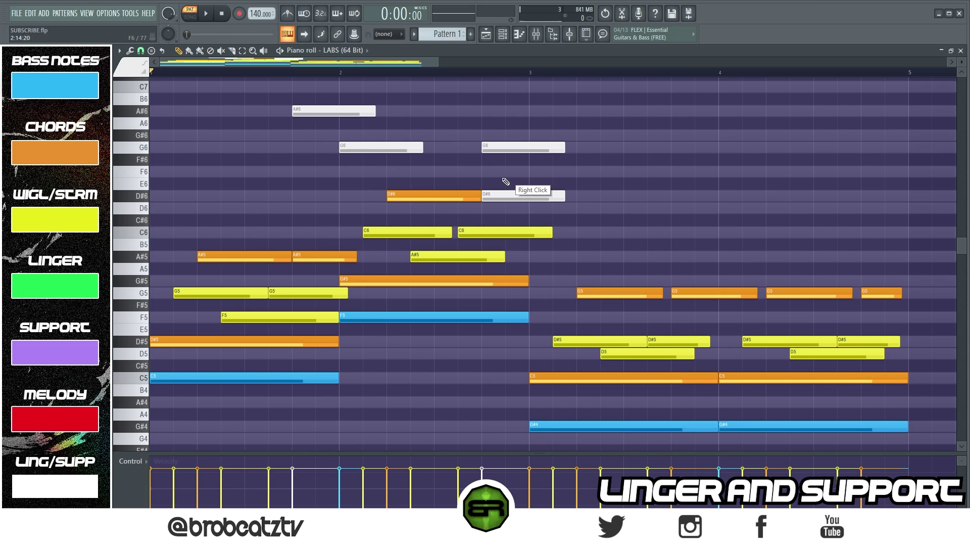
key(space)
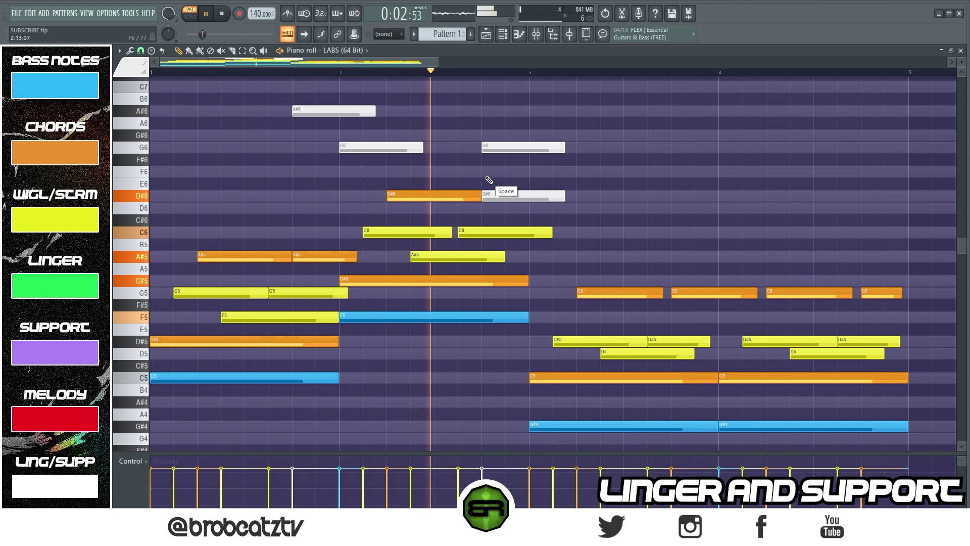
key(space)
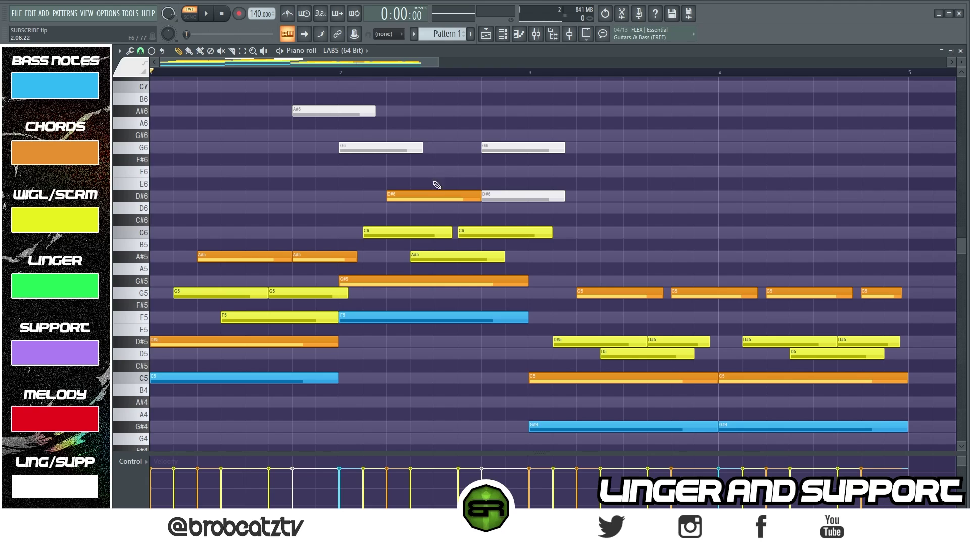
Draw a white F6 note of about seven steps at step 7 of bar 2 and play back the pattern
click(413, 172)
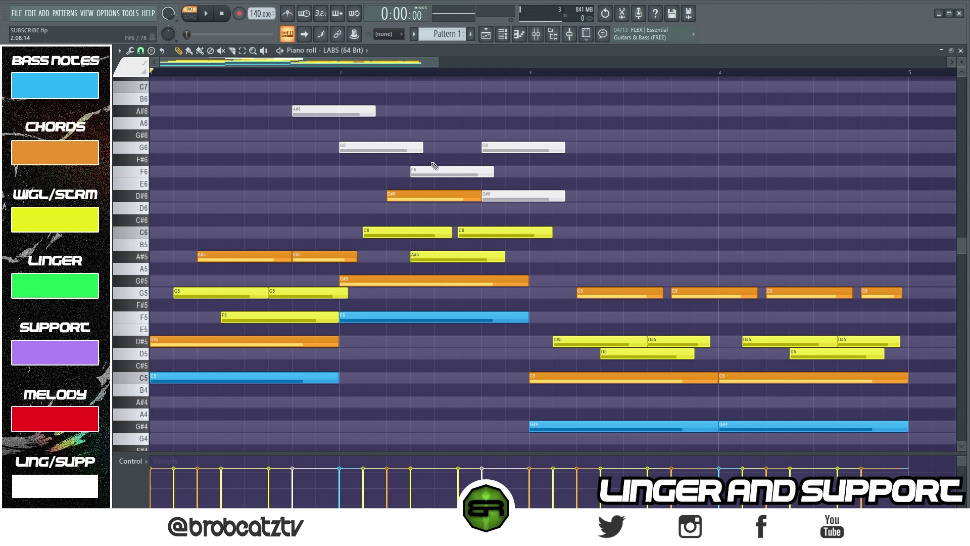
drag(380, 310, 391, 329)
ctrl+click(454, 355)
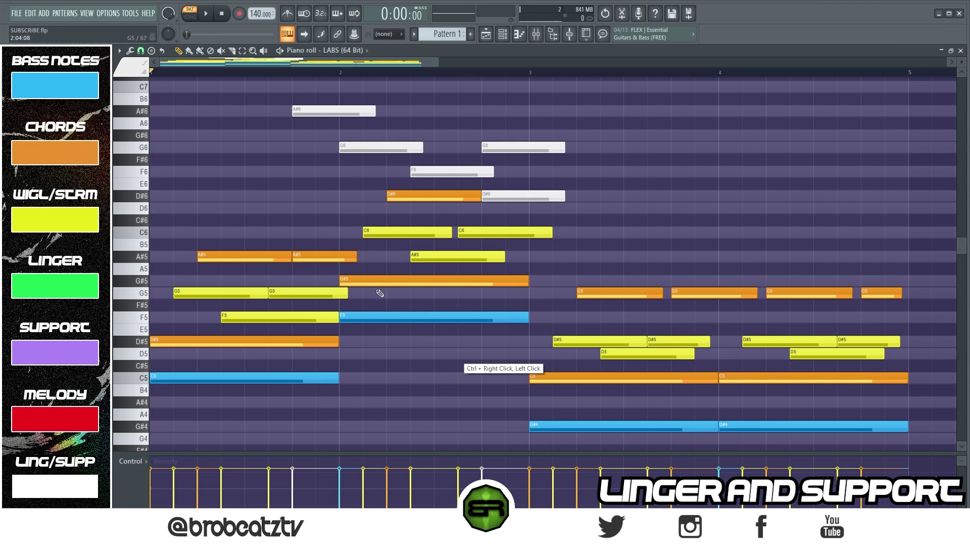
key(space)
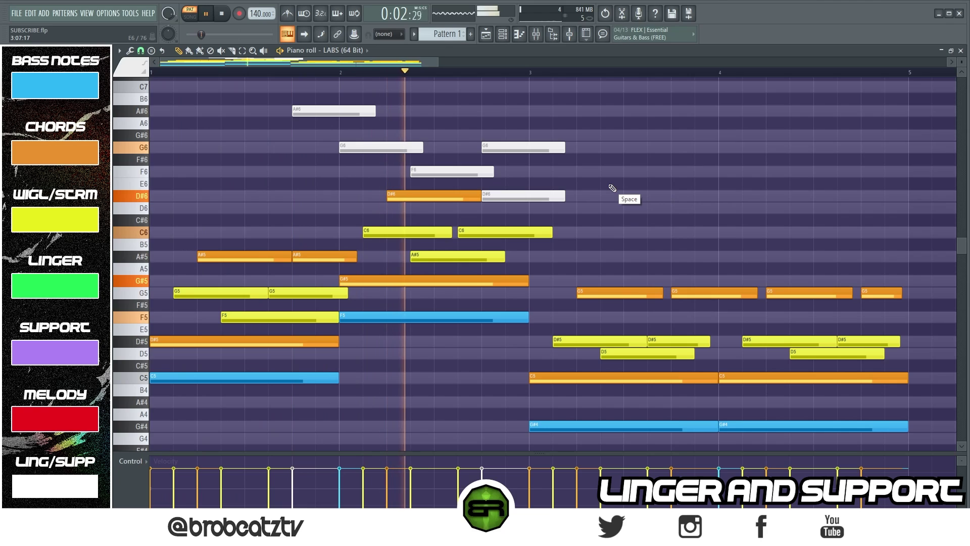
key(space)
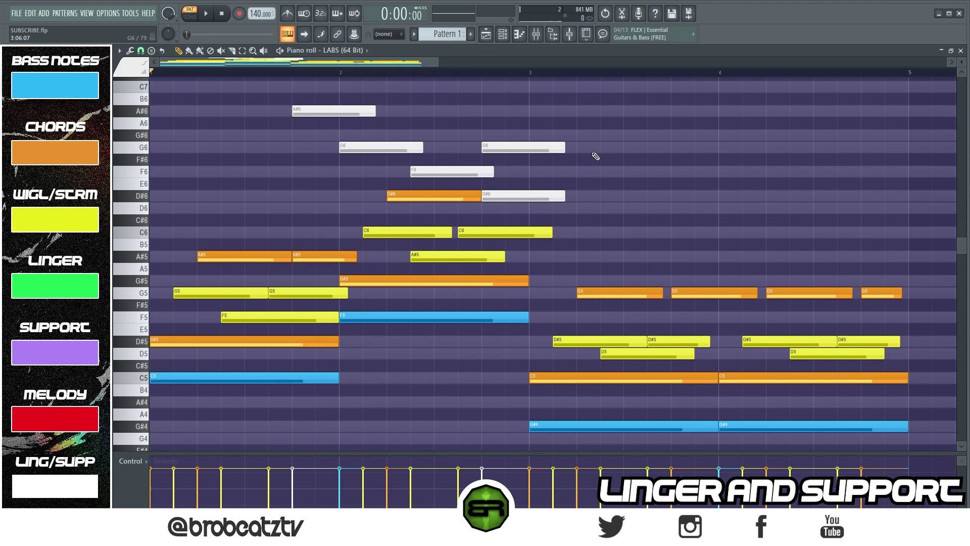
Add a very short white F6 grace note at the start of bar 2, nudge the G6 slightly later, and play the result
click(343, 172)
drag(422, 171, 346, 183)
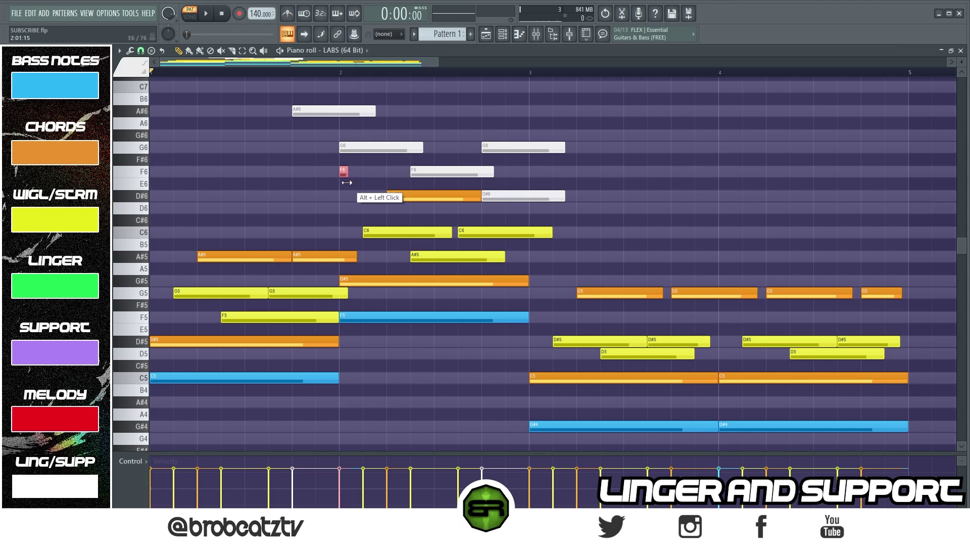
right_click(343, 172)
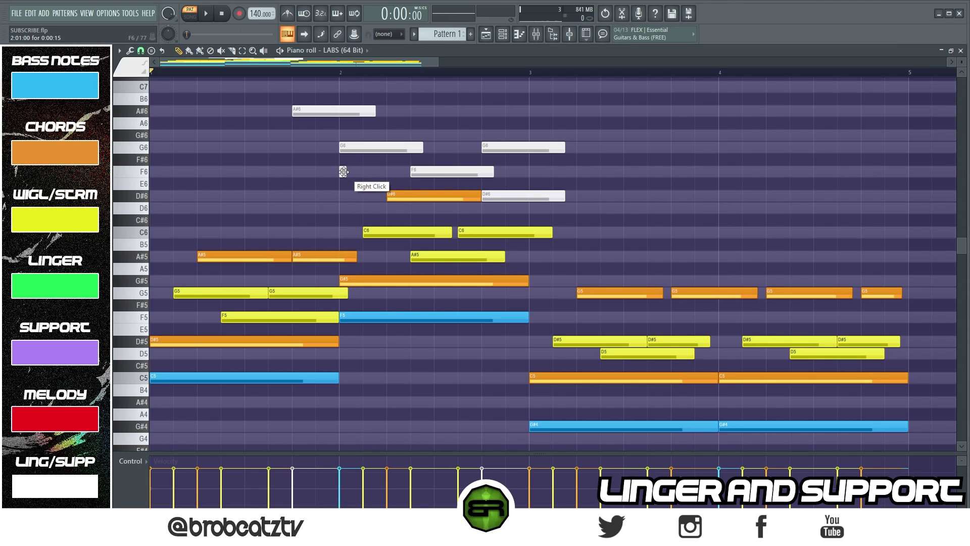
drag(350, 151, 355, 151)
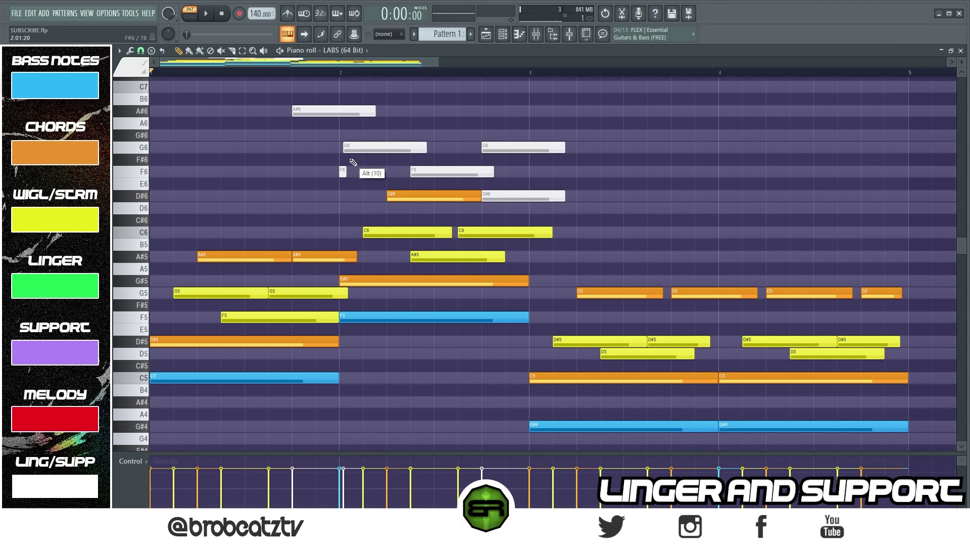
key(space)
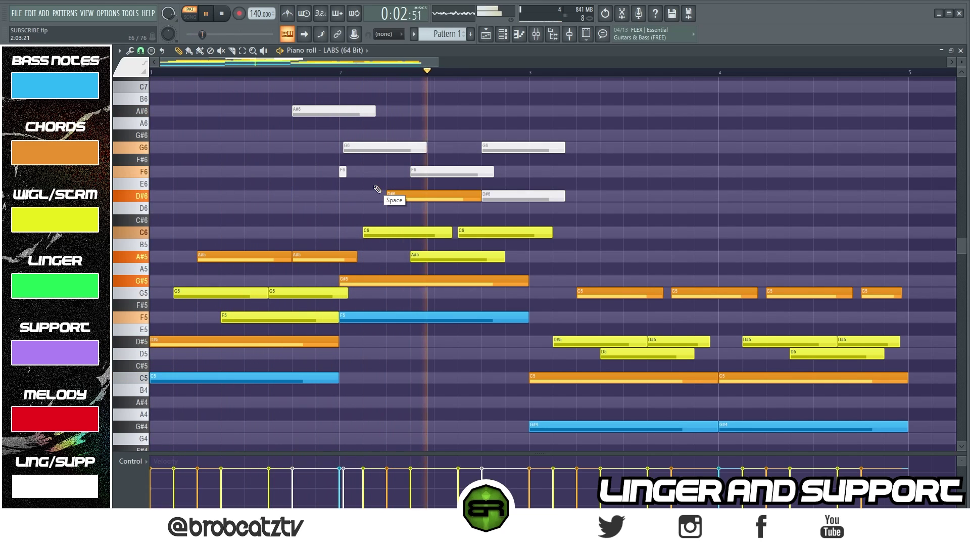
key(space)
Shorten the white G6 and D#6 notes at step 13 of bar 2 together to about one step
ctrl+click(520, 147)
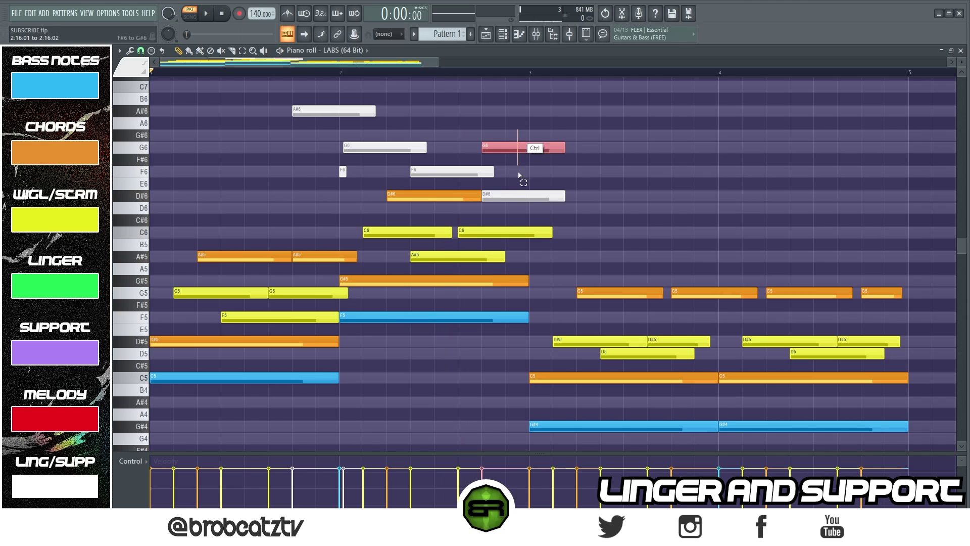
ctrl+click(552, 194)
drag(565, 195, 494, 206)
alt+click(494, 206)
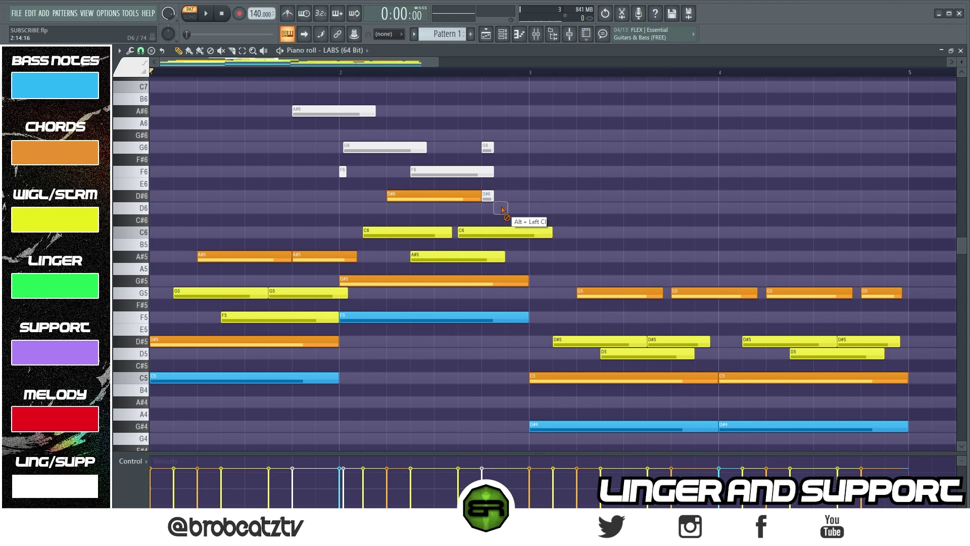
Copy the white G6 and D#6 pair to step 15 of bar 2, making the G6 about three steps long, and play back the pattern
shift+click(511, 196)
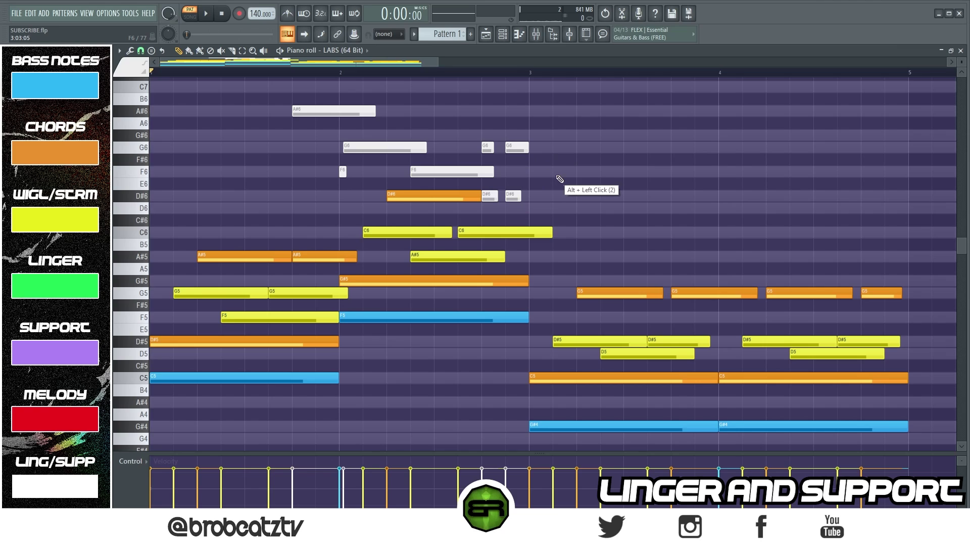
key(space)
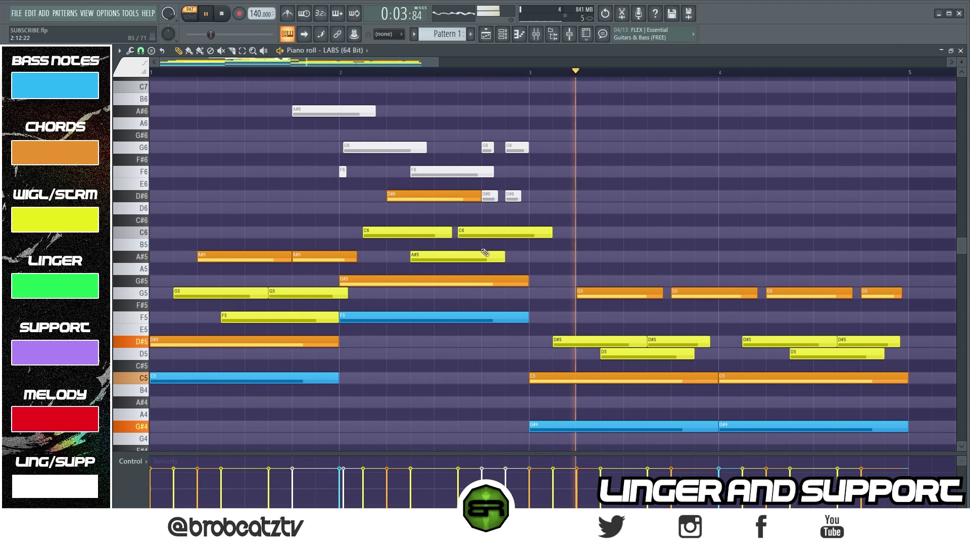
key(space)
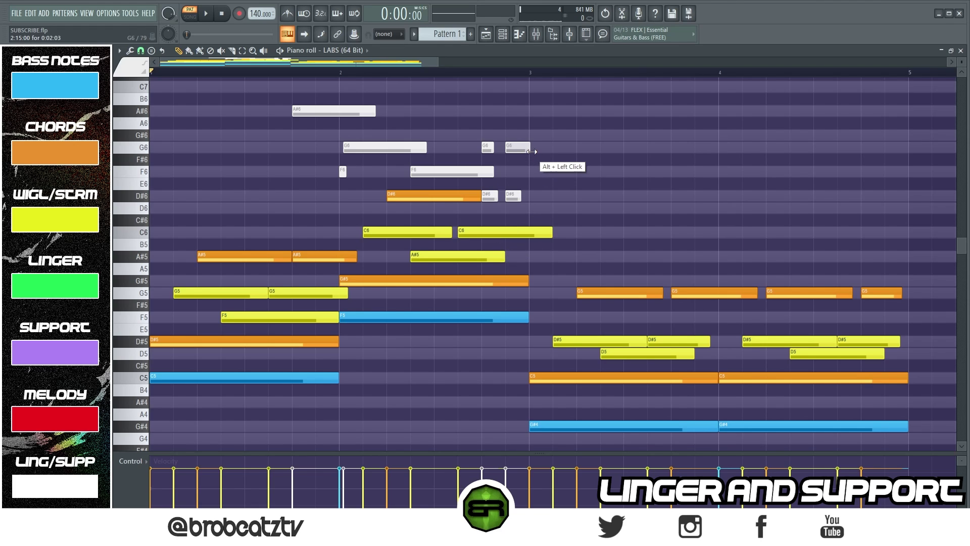
Draw a short white G#5 note just after the start of bar 3 and shorten the overlapping yellow C6 to end before bar 3
drag(349, 65, 409, 66)
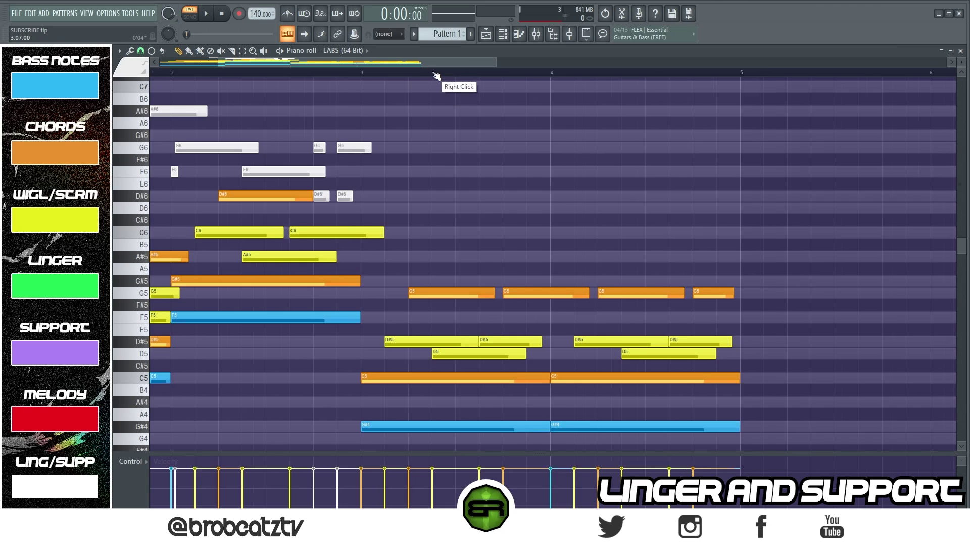
scroll(410, 63, up, 3)
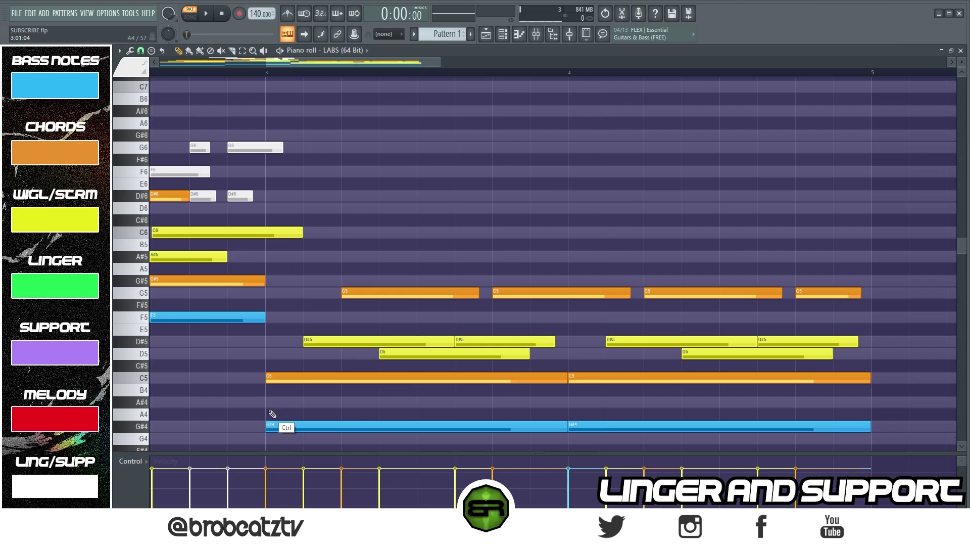
scroll(272, 414, down, 1)
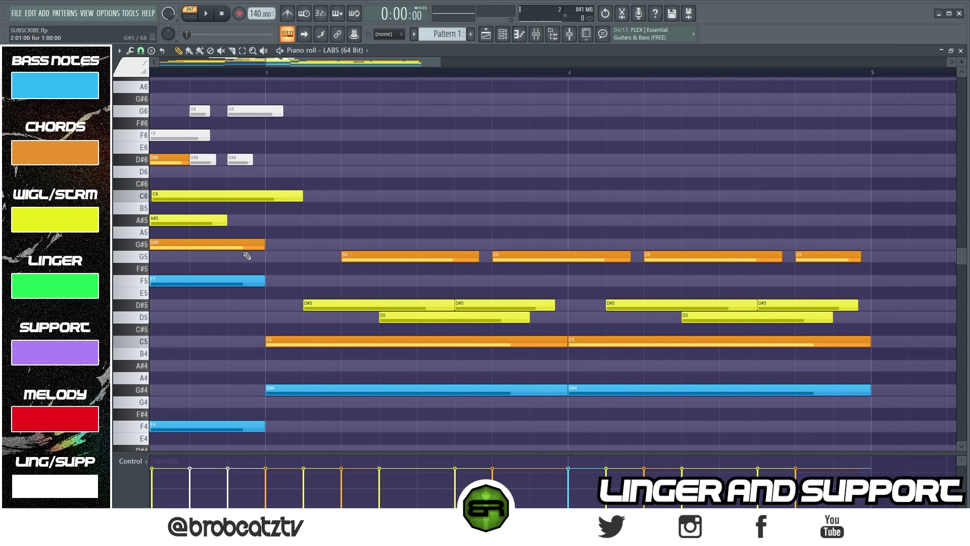
click(234, 156)
drag(286, 245, 288, 246)
drag(266, 197, 257, 197)
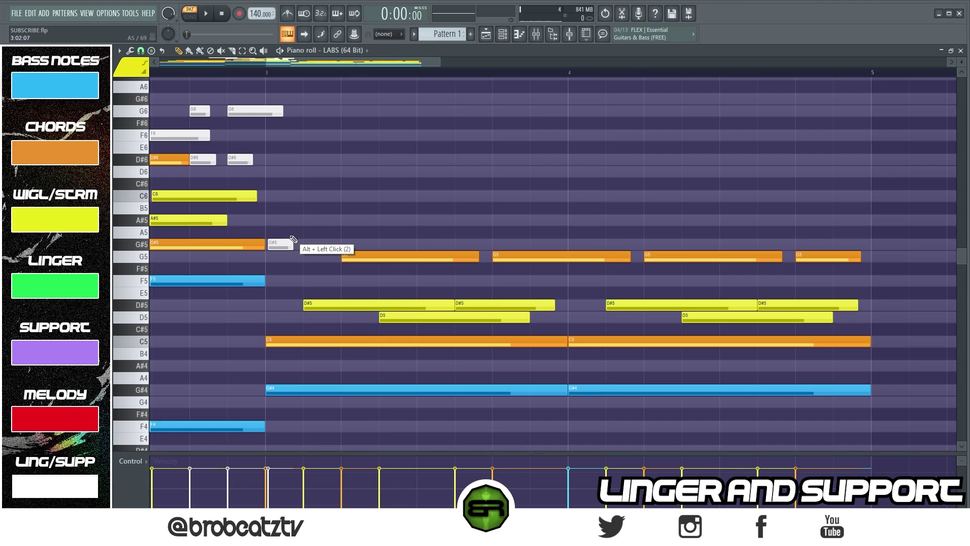
Lengthen the white G#5 at the start of bar 3 to about three steps and stack equally long white C6 and D#6 notes above it
drag(292, 243, 304, 169)
drag(306, 162, 281, 162)
right_click(304, 171)
right_click(284, 170)
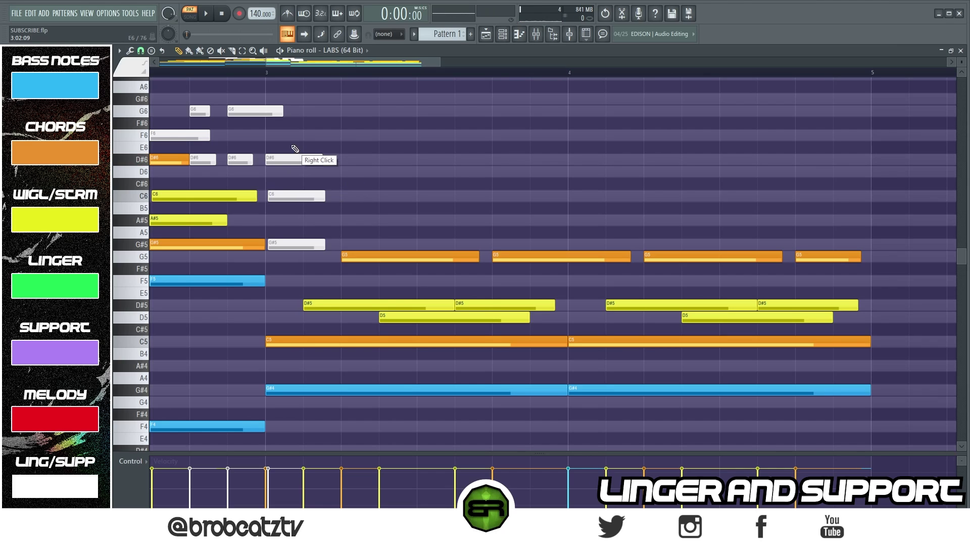
Draw a white F6 note of about three steps at step 3 of bar 3 and play back the pattern
click(309, 136)
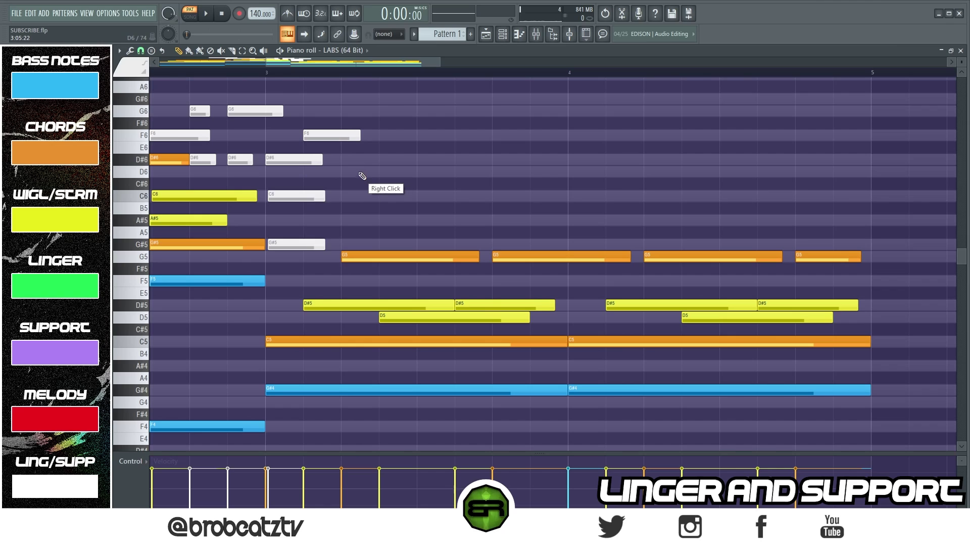
key(space)
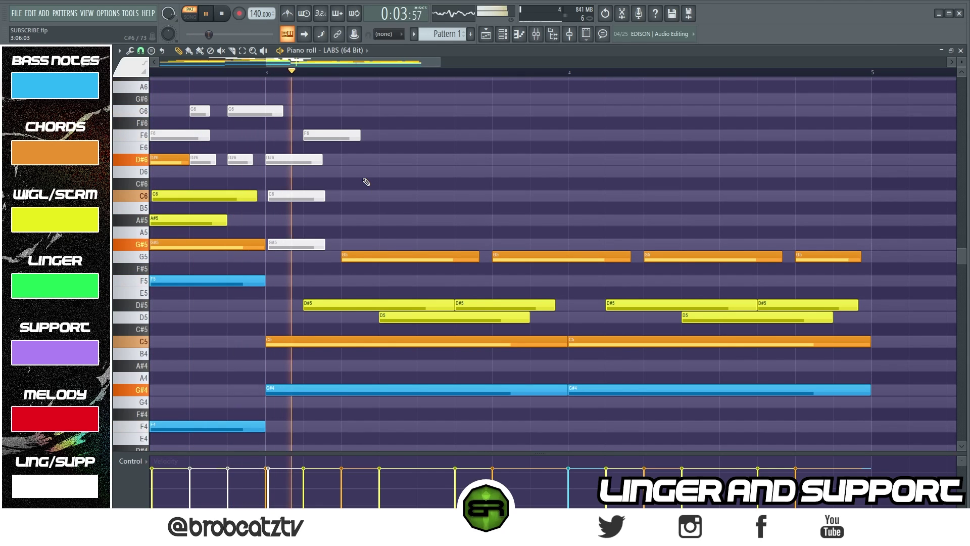
key(space)
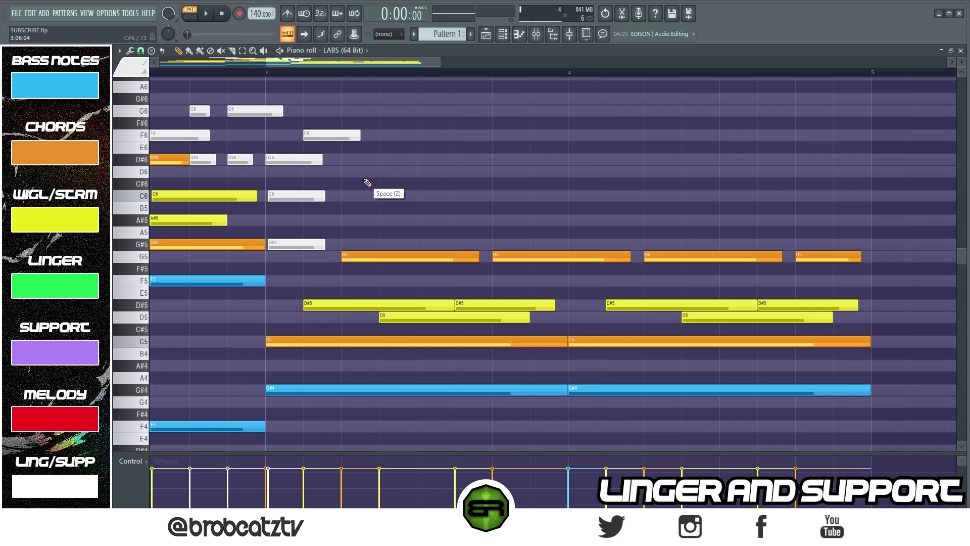
double_click(334, 137)
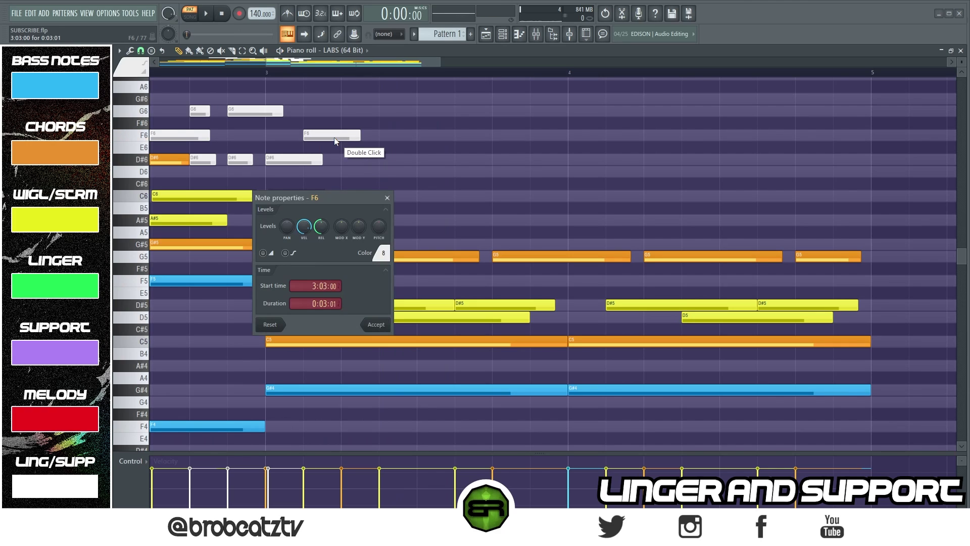
click(380, 326)
Draw white G6, D#6 and C6 notes of about three steps at steps 7, 9 and 13 of bar 3 and start playback
scroll(316, 74, up, 2)
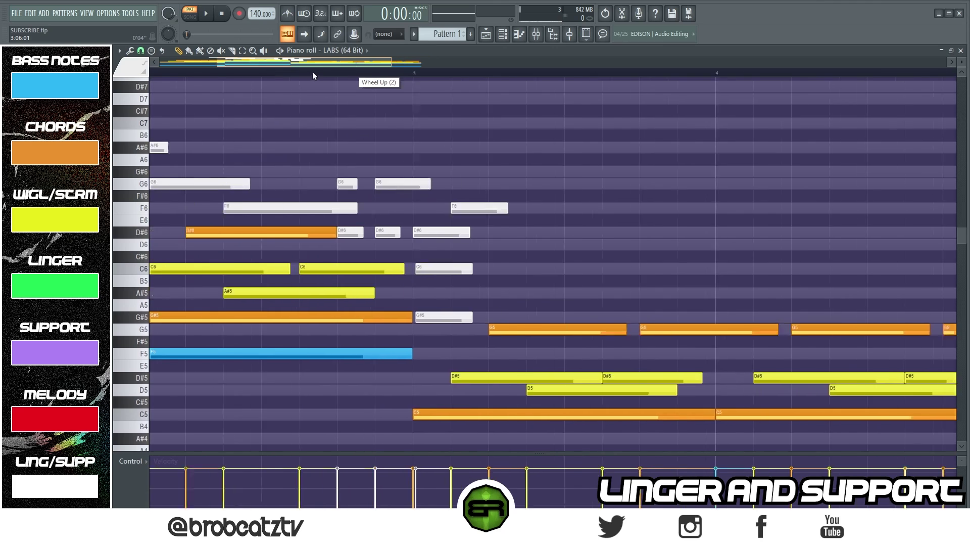
drag(364, 65, 398, 71)
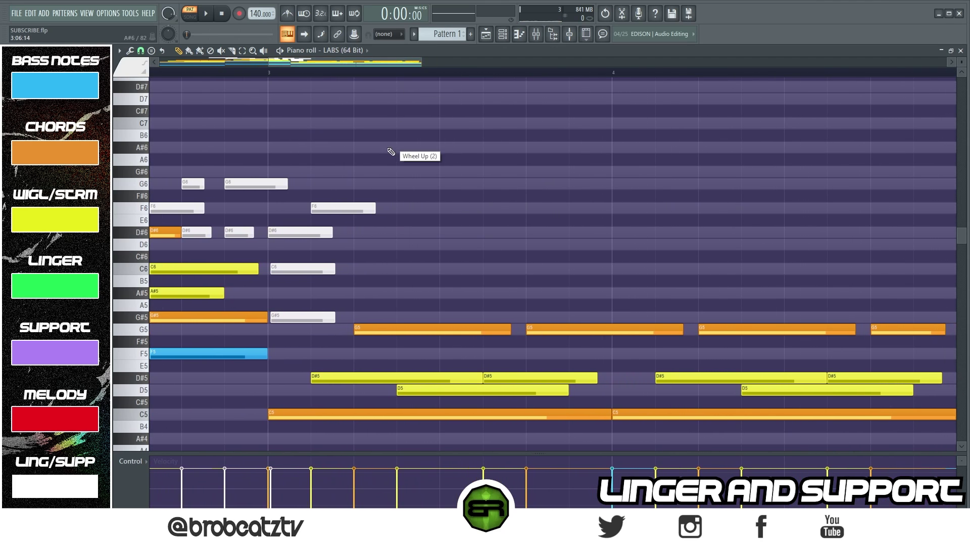
click(353, 183)
drag(371, 186, 536, 267)
key(space)
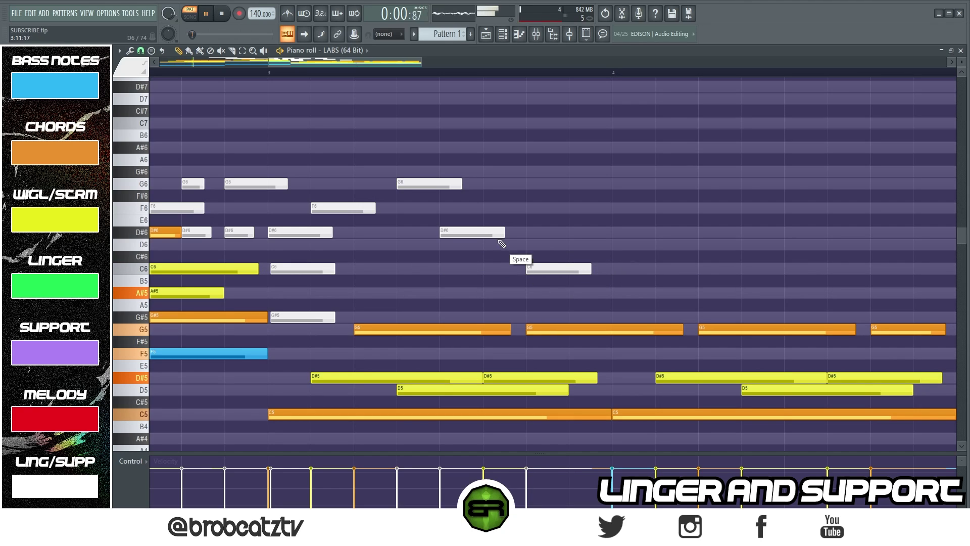
During playback, add white F6, D#6 and G6 notes at steps 11, 13 and 15 of bar 3, and stop the pattern
click(513, 208)
click(533, 232)
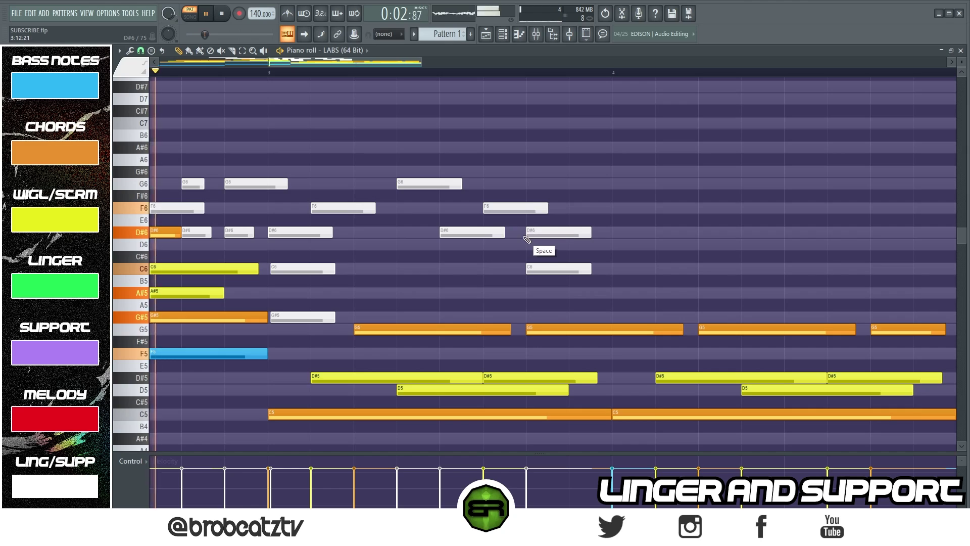
click(576, 184)
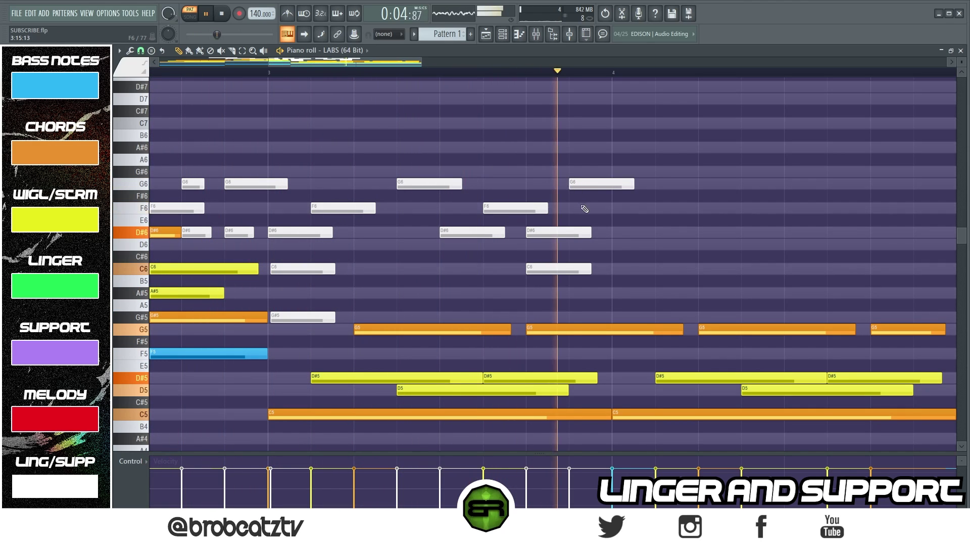
key(space)
Draw white F6, C6 and shortened D#6 notes at steps 1, 3 and 5 of bar 4, add a short D#6 at step 9, and play back
double_click(613, 209)
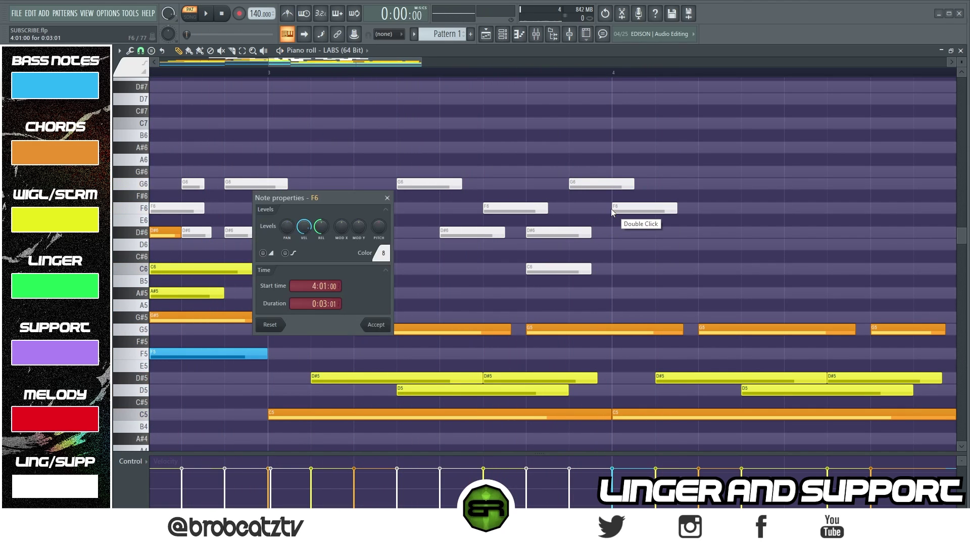
right_click(403, 331)
click(656, 270)
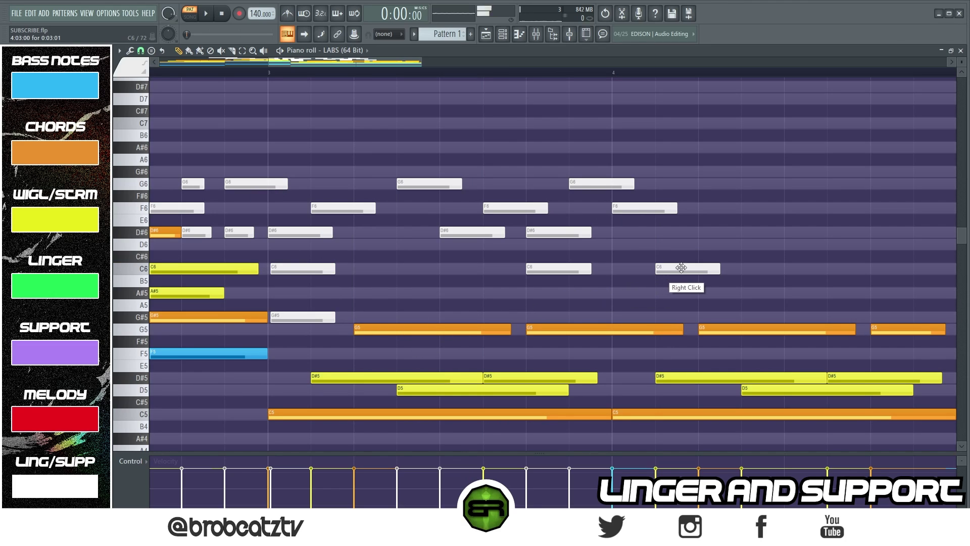
click(700, 236)
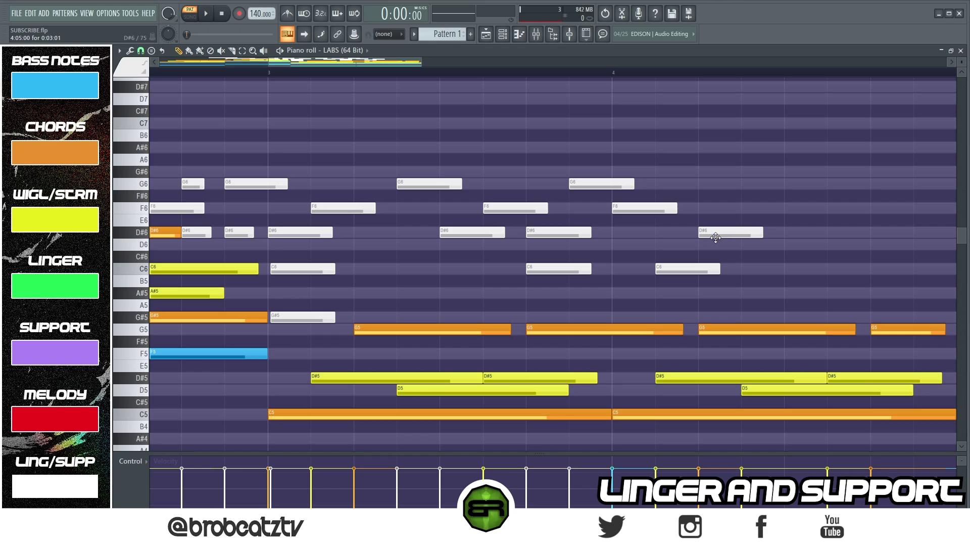
alt+drag(759, 235, 732, 237)
key(space)
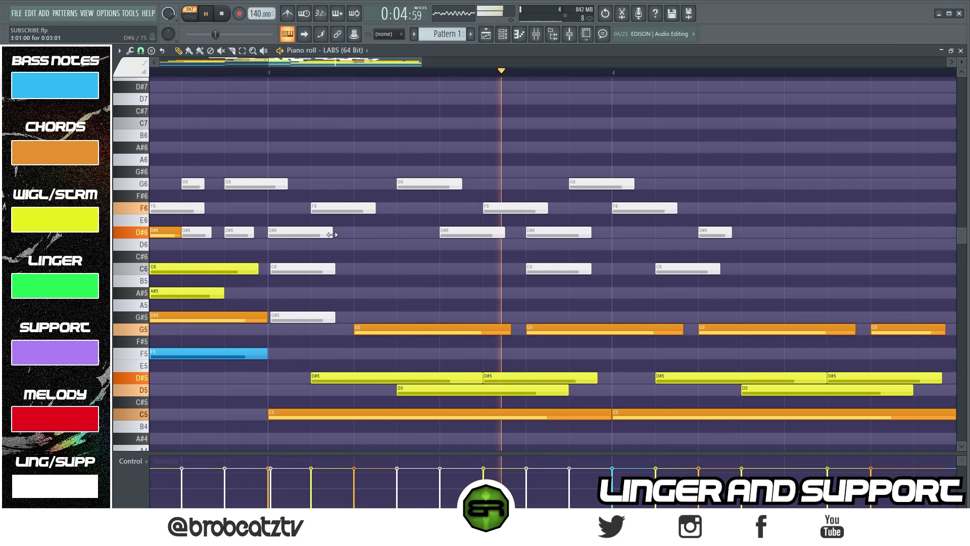
key(space)
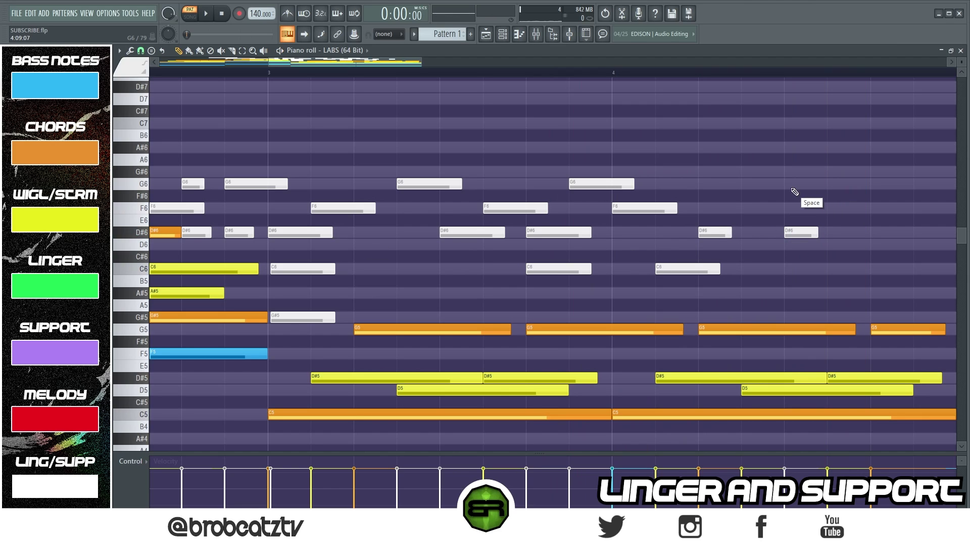
Copy bar 1's white A#6 note to step 13 of bar 4 and shorten it to about three and a half steps
scroll(309, 110, down, 4)
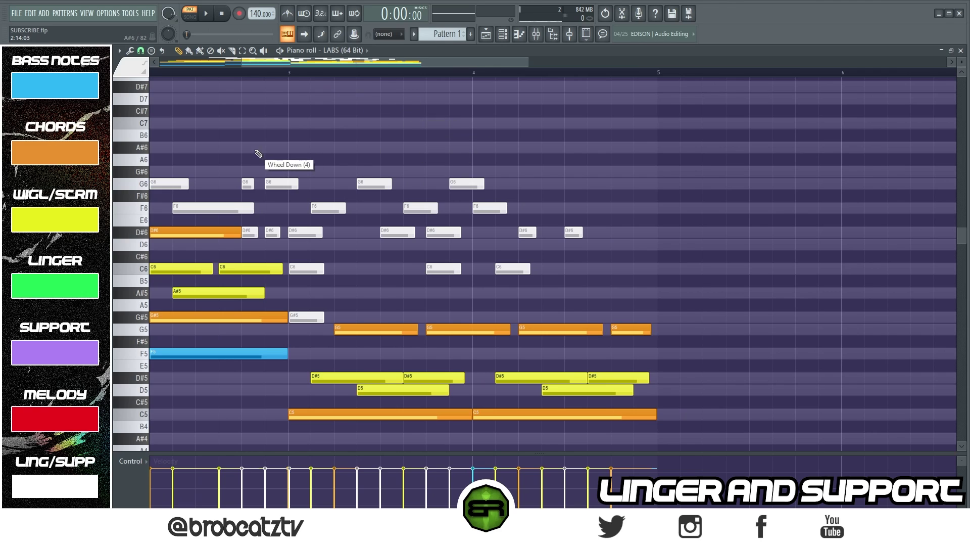
drag(308, 64, 226, 68)
drag(323, 147, 761, 161)
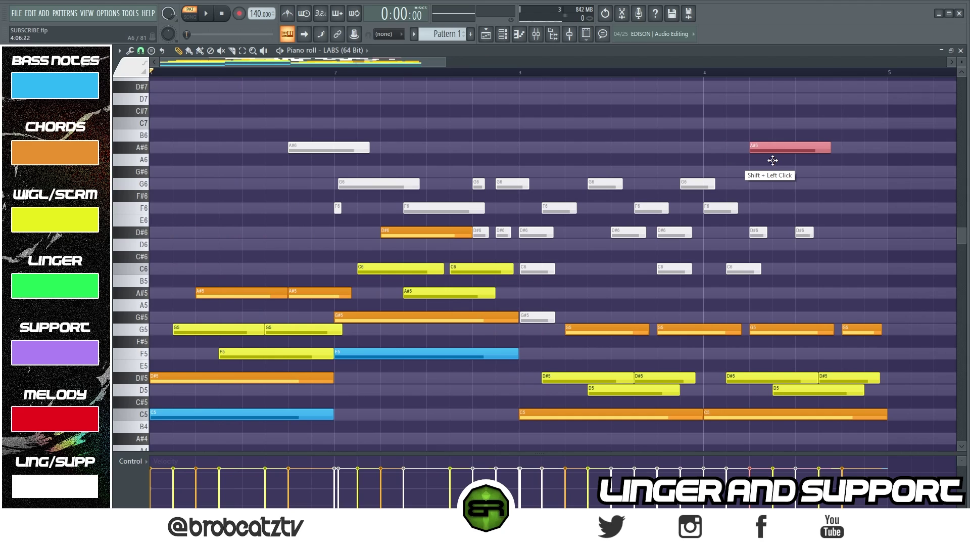
drag(821, 162, 871, 157)
right_click(840, 180)
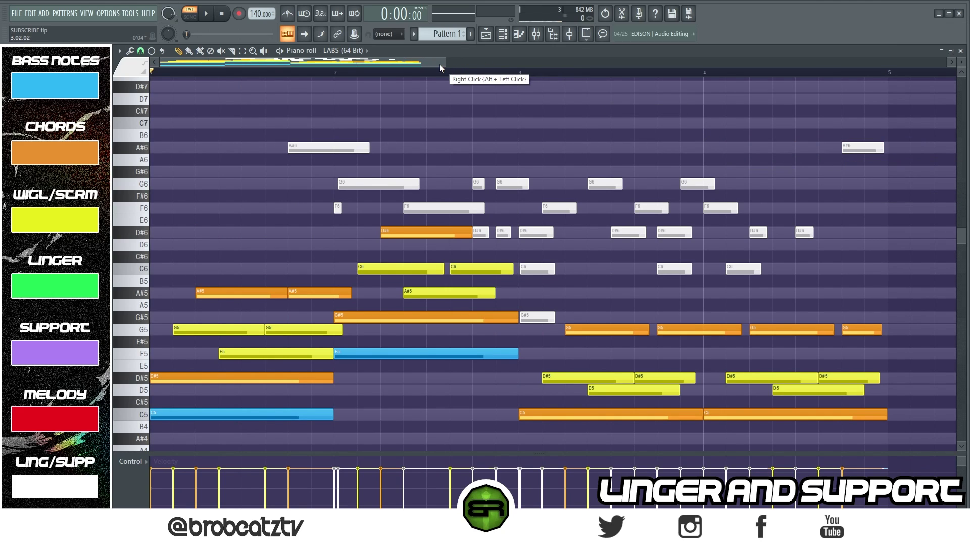
Lengthen the white D#6 notes at steps 5 and 9 of bar 4 to about three and a half steps each
drag(717, 273, 395, 180)
right_click(420, 106)
drag(446, 62, 534, 63)
right_click(545, 125)
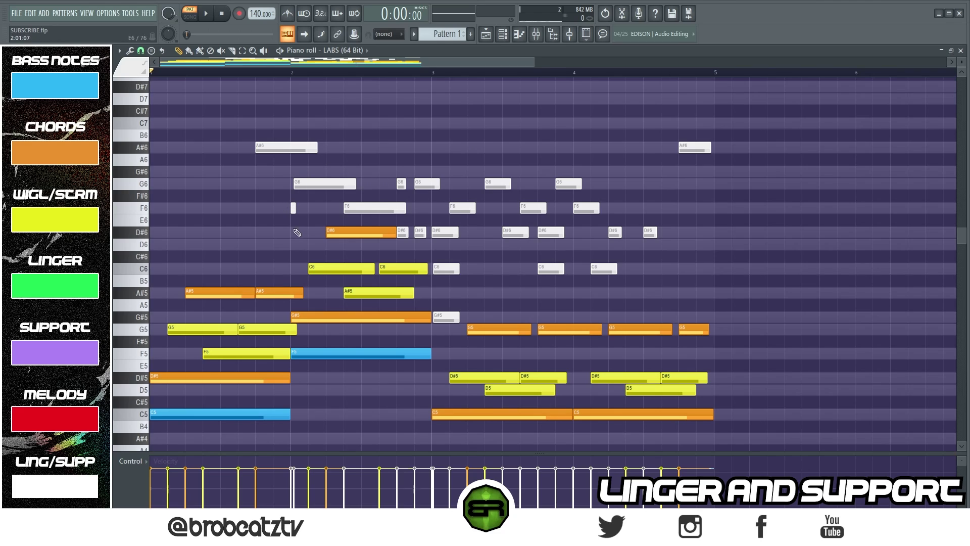
right_click(600, 132)
drag(655, 236, 637, 245)
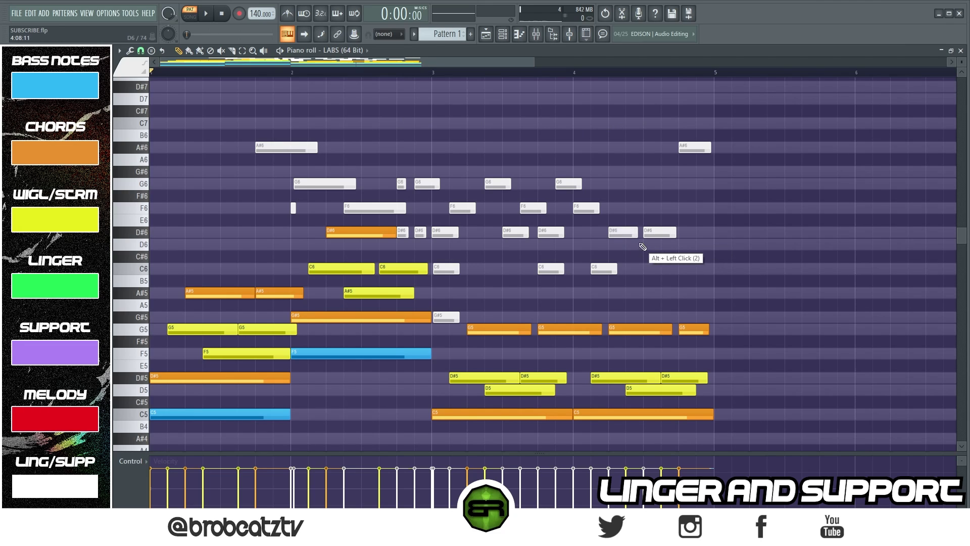
During playback, lengthen bar 4's white C6 at step 3 to about four steps and the F6 at step 1 to about six steps
key(space)
right_click(630, 207)
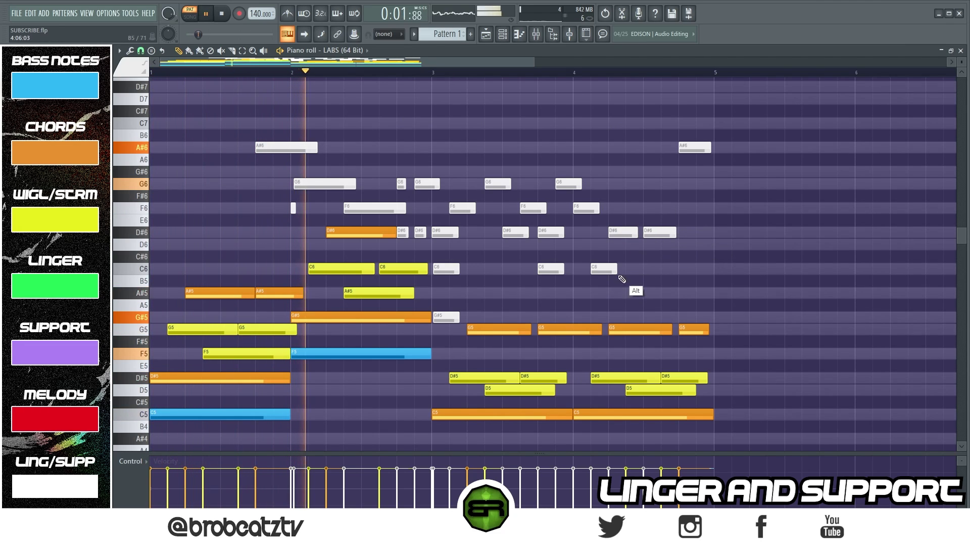
drag(616, 269, 627, 268)
drag(600, 207, 629, 208)
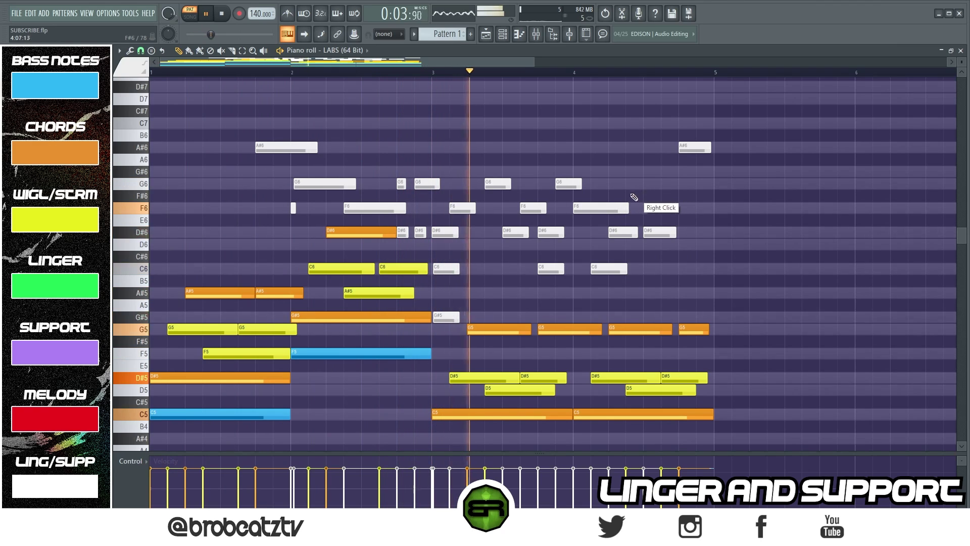
Lengthen the white D#6 and C6 notes at the start of bar 3 together to about four and a half steps and stop playback
drag(431, 226, 461, 287)
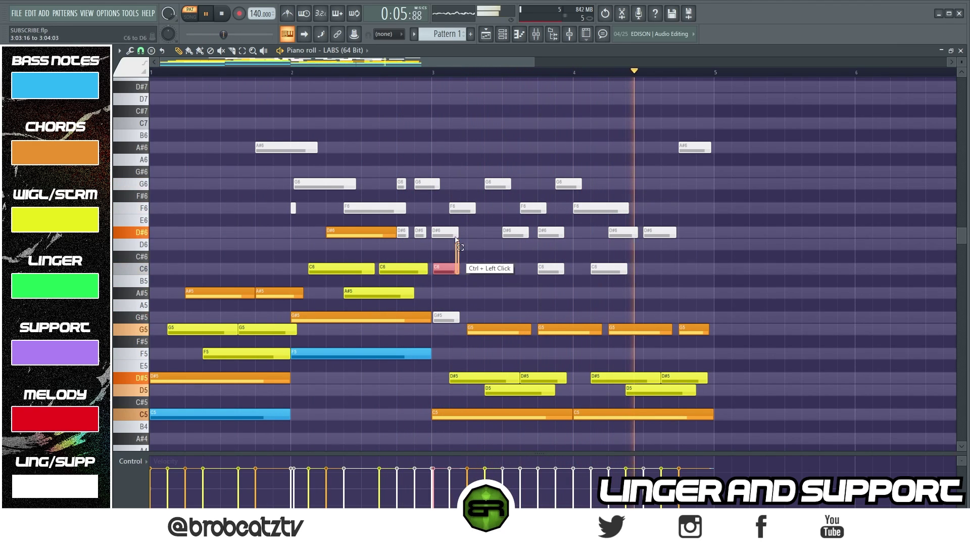
drag(457, 231, 471, 231)
click(487, 223)
key(space)
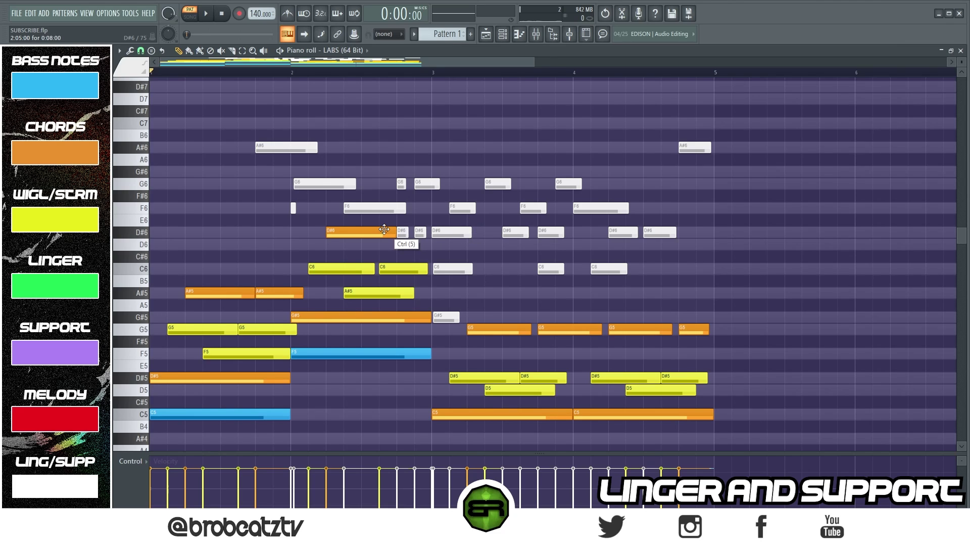
Highlight the white linger and support notes across bars 3 and 4 to review them, and clear the selection
ctrl+shift+click(449, 233)
ctrl+shift+click(515, 232)
ctrl+shift+click(531, 208)
ctrl+shift+click(550, 233)
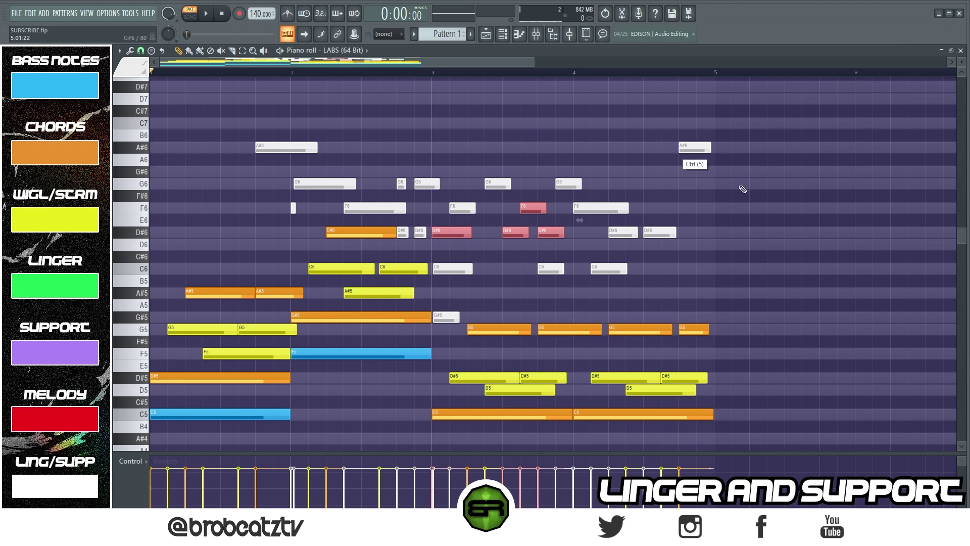
right_click(687, 184)
mouse_move(528, 209)
mouse_down()
mouse_move(710, 238)
mouse_move(658, 147)
mouse_move(714, 238)
mouse_up()
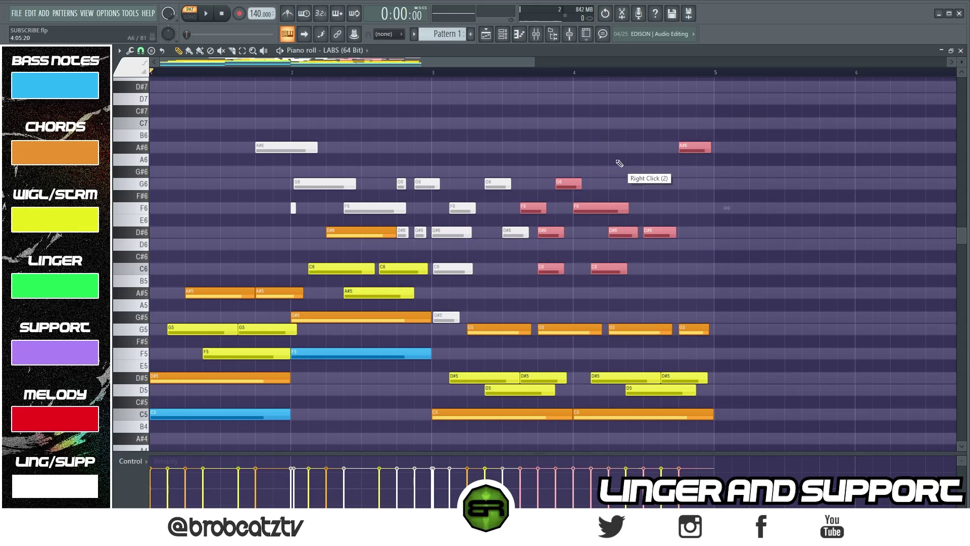
right_click(624, 172)
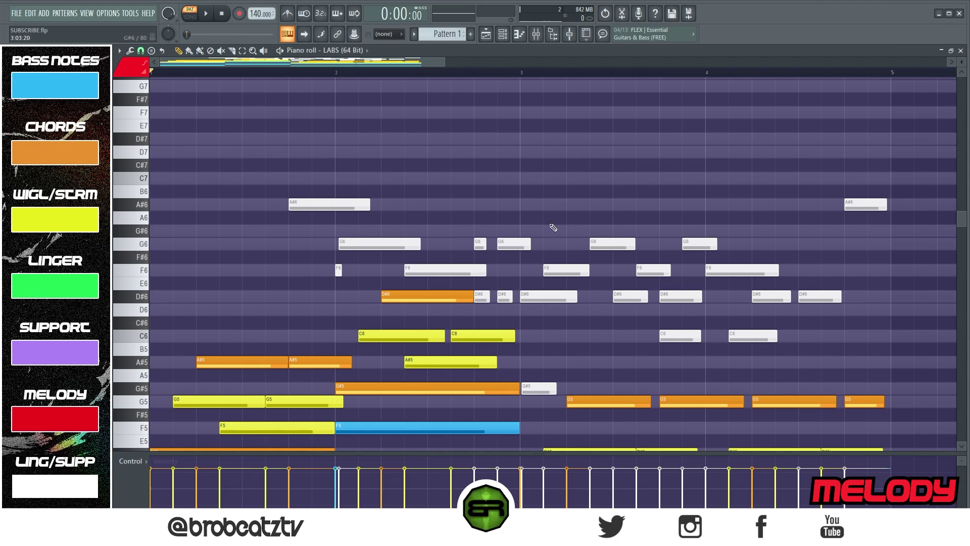
scroll(415, 199, down, 2)
scroll(414, 197, up, 1)
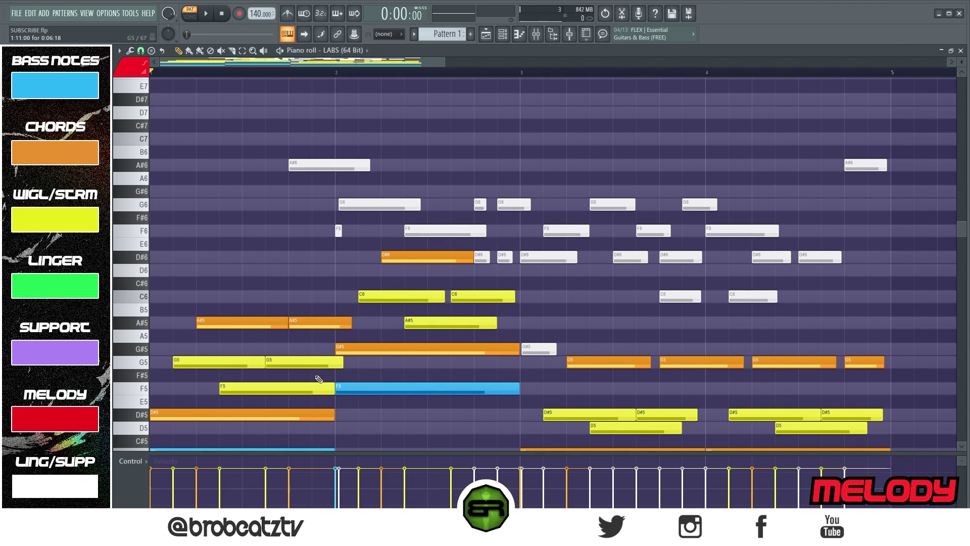
Add a red melody D#7 about seven steps long at the start of bar 1
drag(217, 424, 185, 308)
click(334, 320)
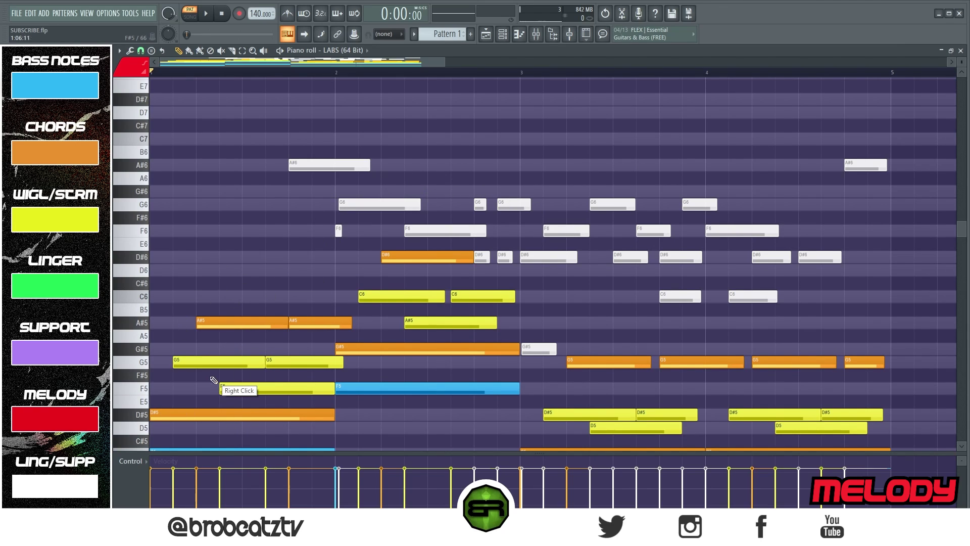
scroll(237, 369, down, 3)
scroll(189, 269, up, 3)
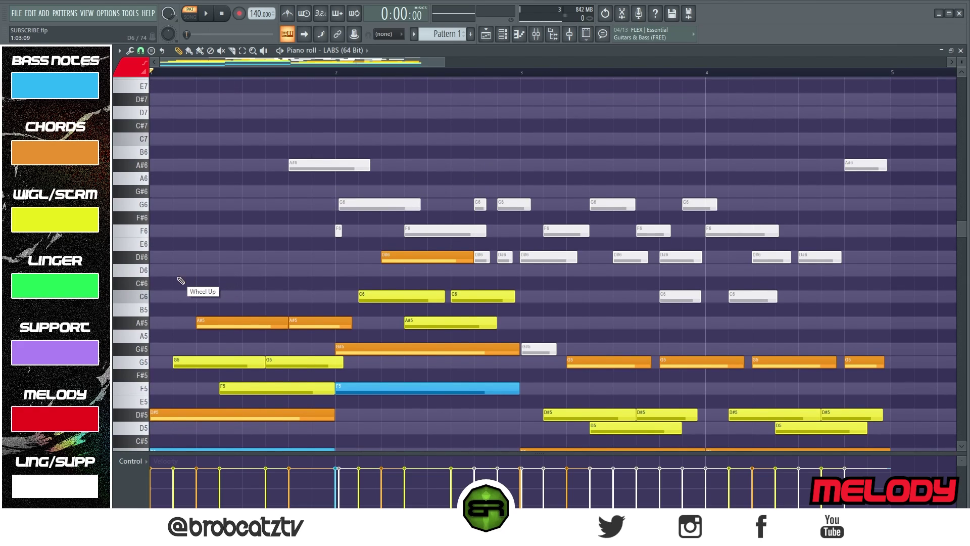
click(164, 263)
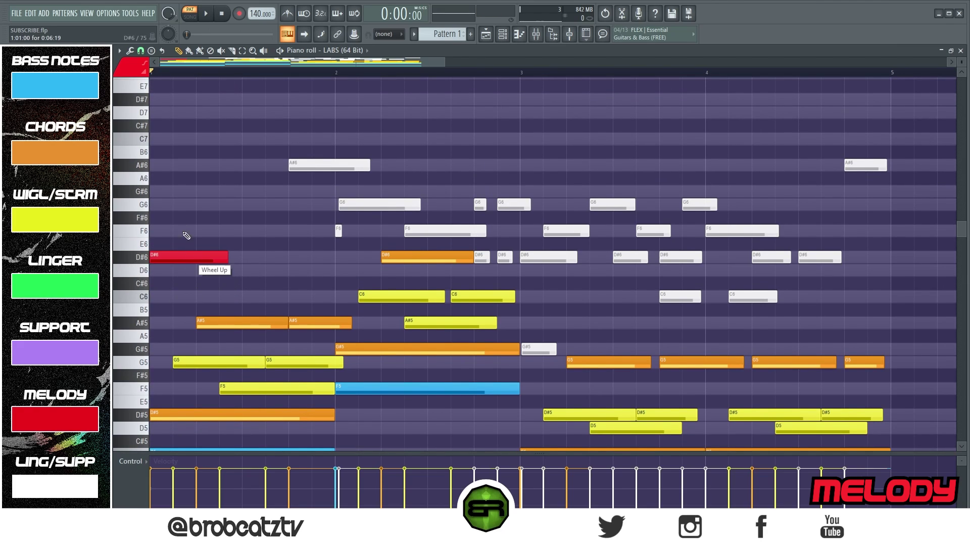
click(161, 99)
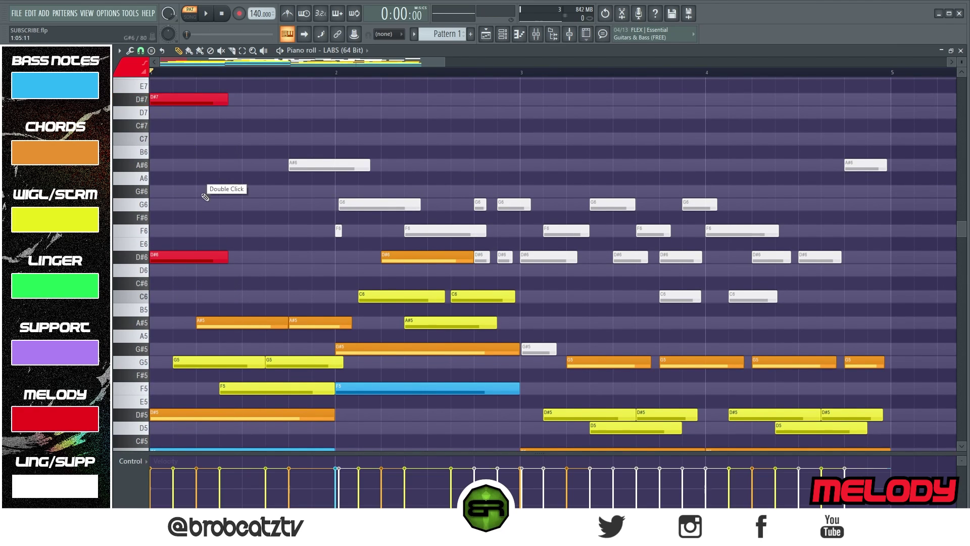
scroll(202, 298, up, 3)
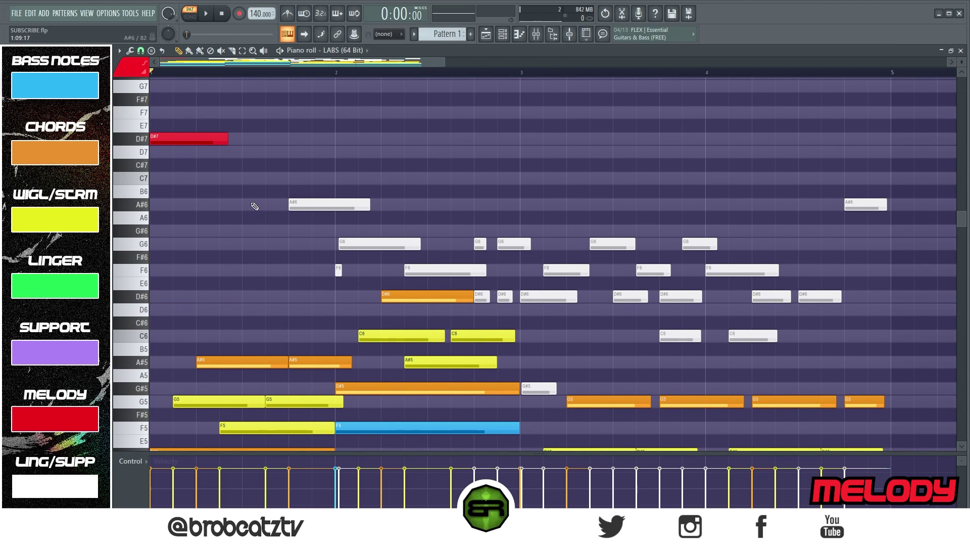
Try melody notes in bar 1 with D7 and F7 at step 7 and a D7 at step 13
click(218, 153)
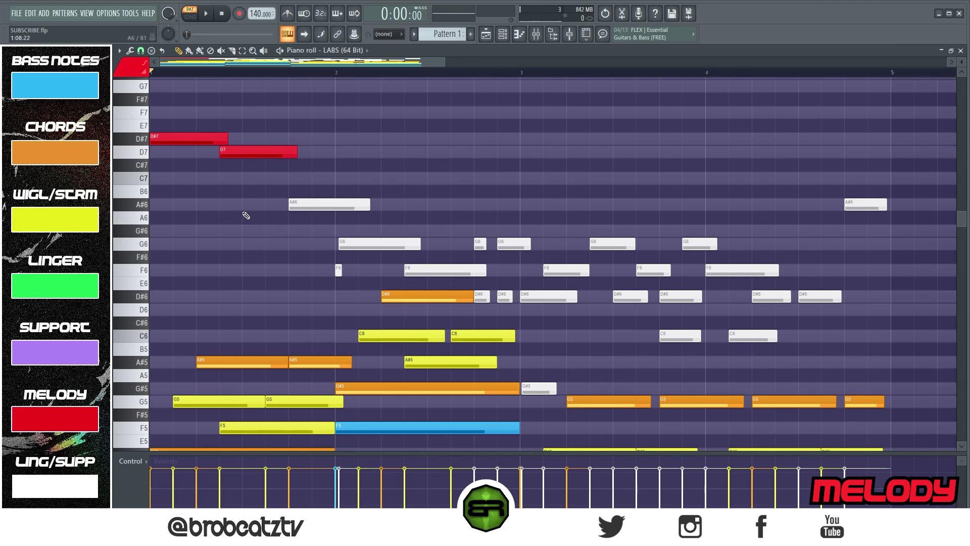
right_click(261, 152)
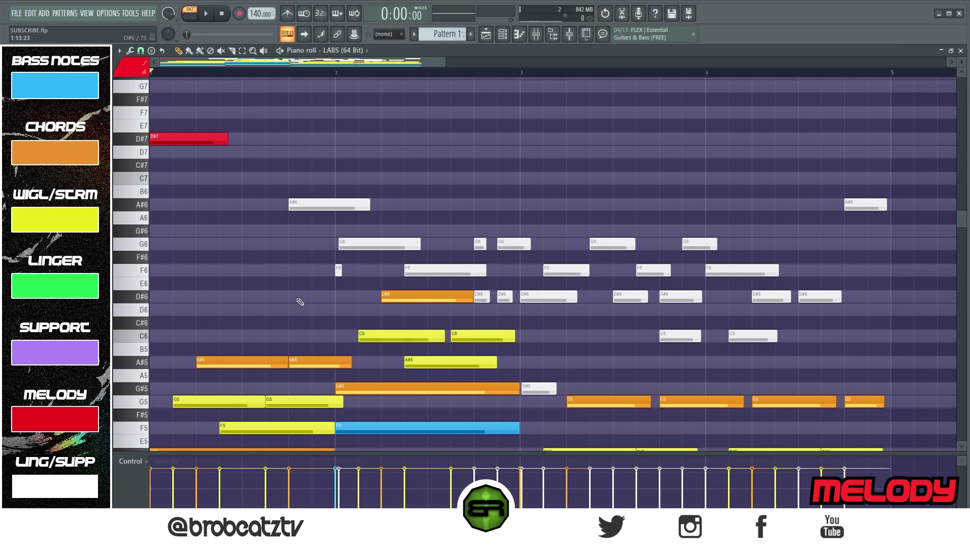
shift+drag(303, 204, 302, 152)
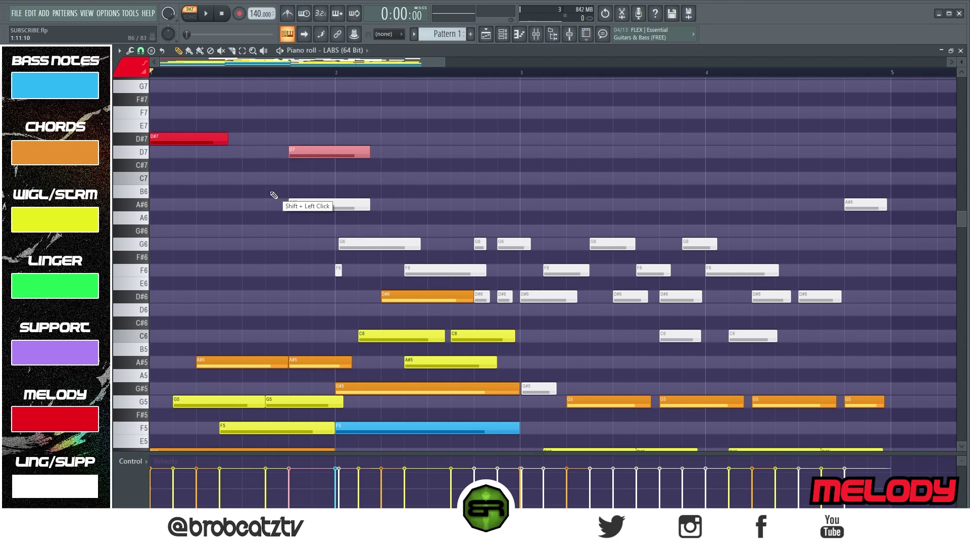
shift+drag(308, 152, 257, 113)
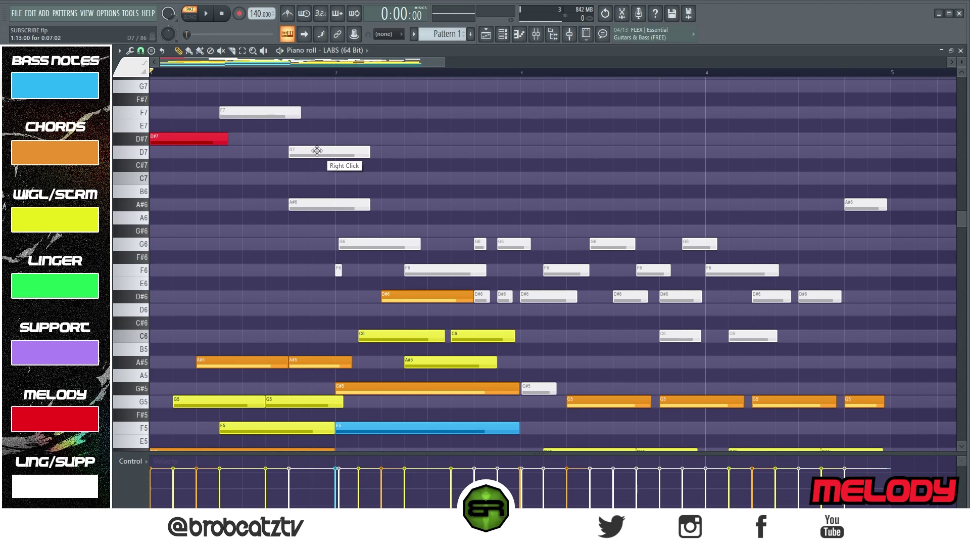
Replace the trial F7 and D7 with a red D7 at step 7 of bar 1
drag(316, 150, 249, 157)
click(203, 142)
right_click(226, 155)
click(223, 155)
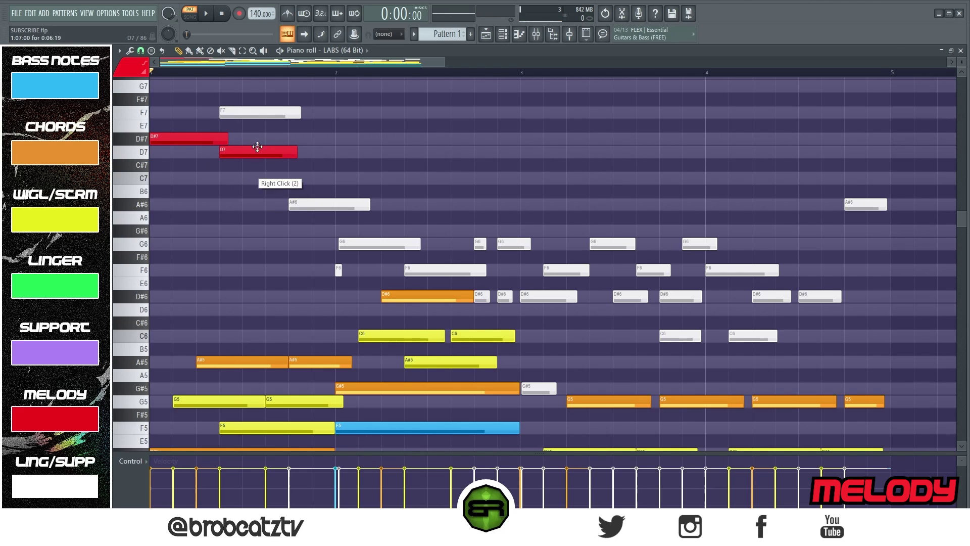
right_click(283, 112)
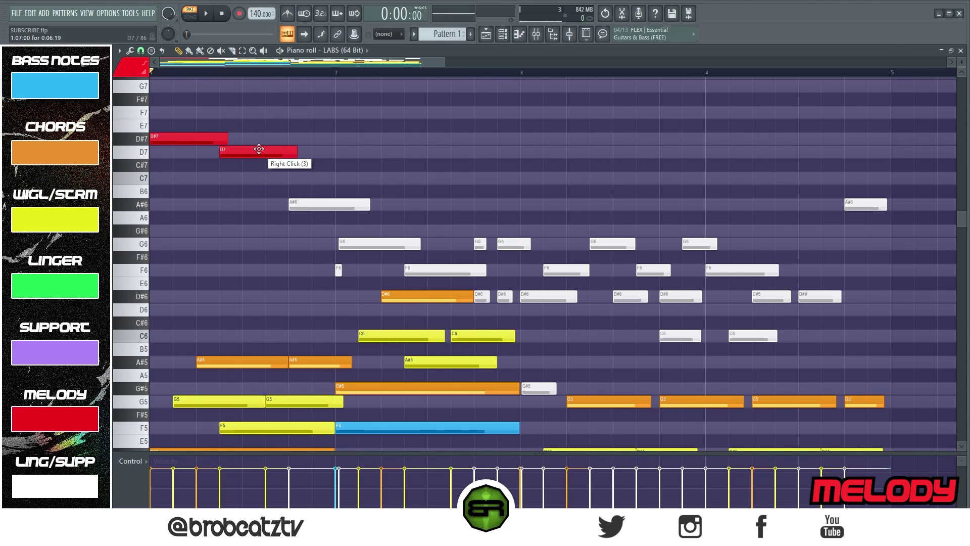
Try C7 at step 7 of bar 1 with playback, remove it, and try a white D7 at step 13
mouse_move(219, 134)
mouse_down()
mouse_move(191, 149)
mouse_move(153, 146)
mouse_move(158, 86)
mouse_move(158, 137)
mouse_move(230, 138)
mouse_move(183, 178)
mouse_move(160, 178)
mouse_move(239, 178)
mouse_up()
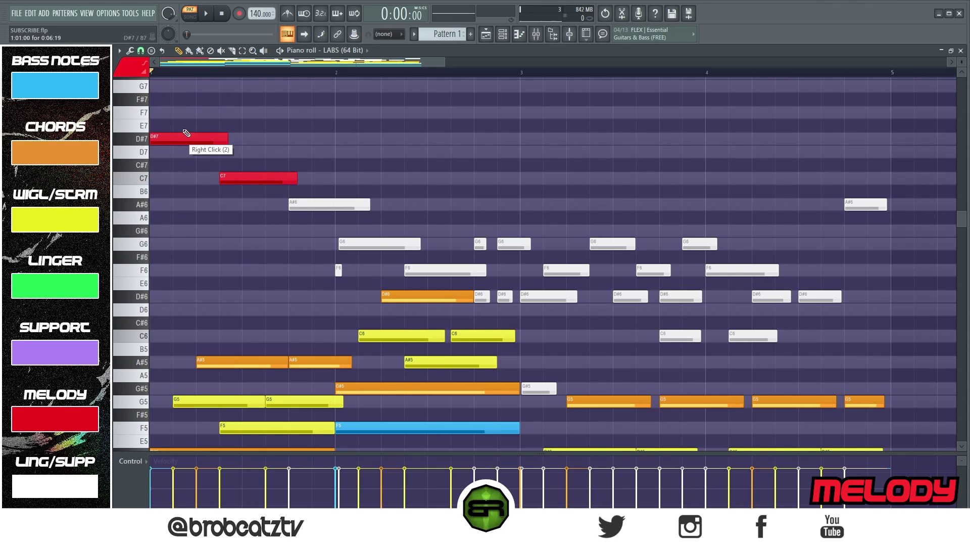
key(space)
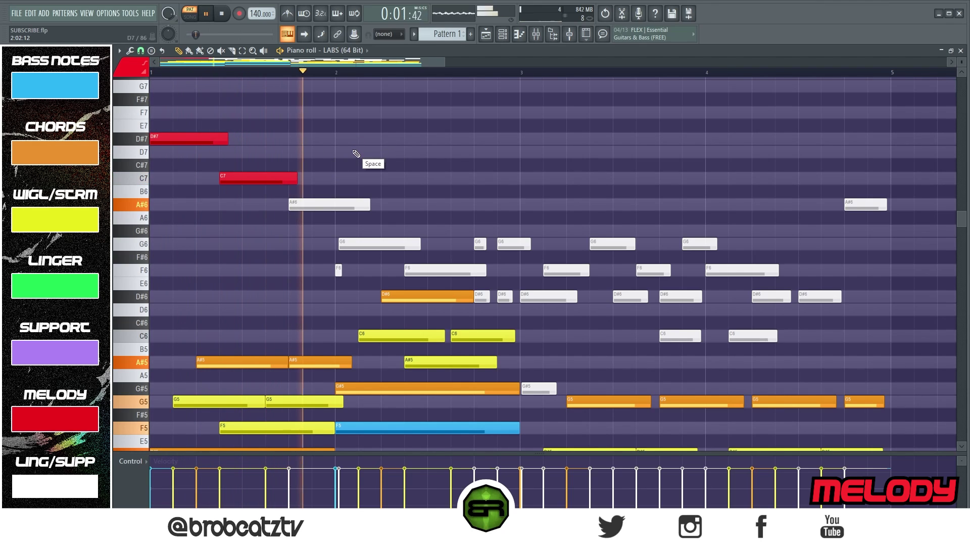
key(space)
right_click(246, 182)
drag(302, 202, 302, 150)
right_click(317, 170)
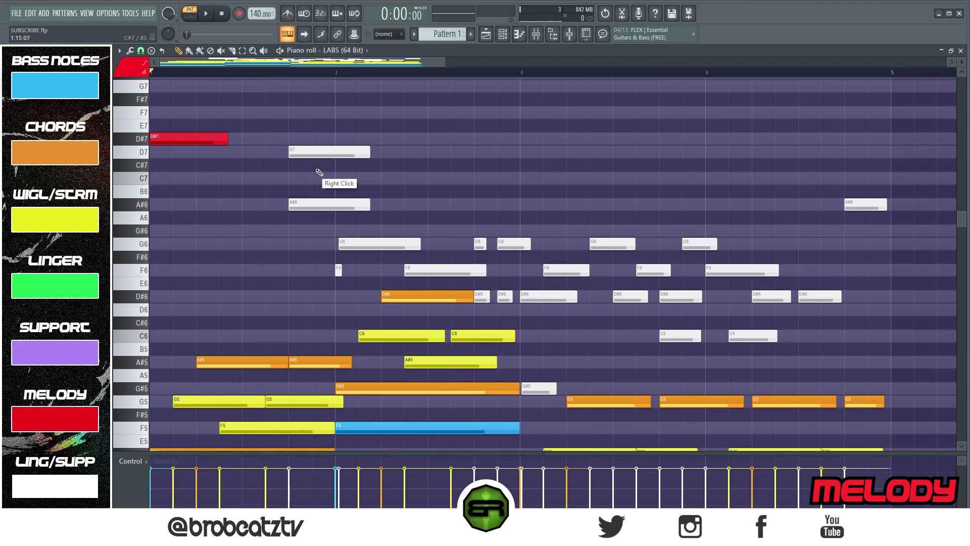
Place a red D7 at step 7 of bar 1, delete the white D7 at step 13, and slightly lengthen the opening D#7
click(221, 151)
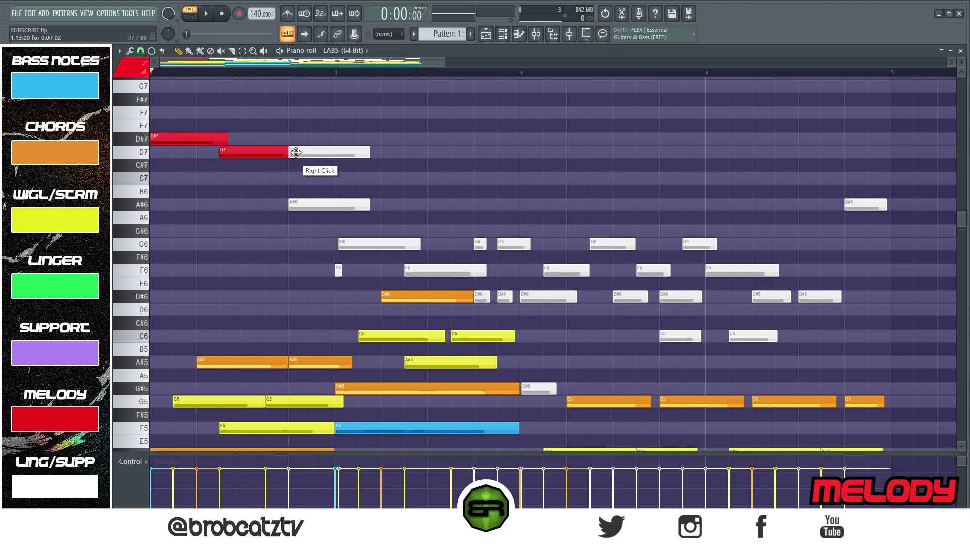
right_click(332, 152)
key(space)
key(space)
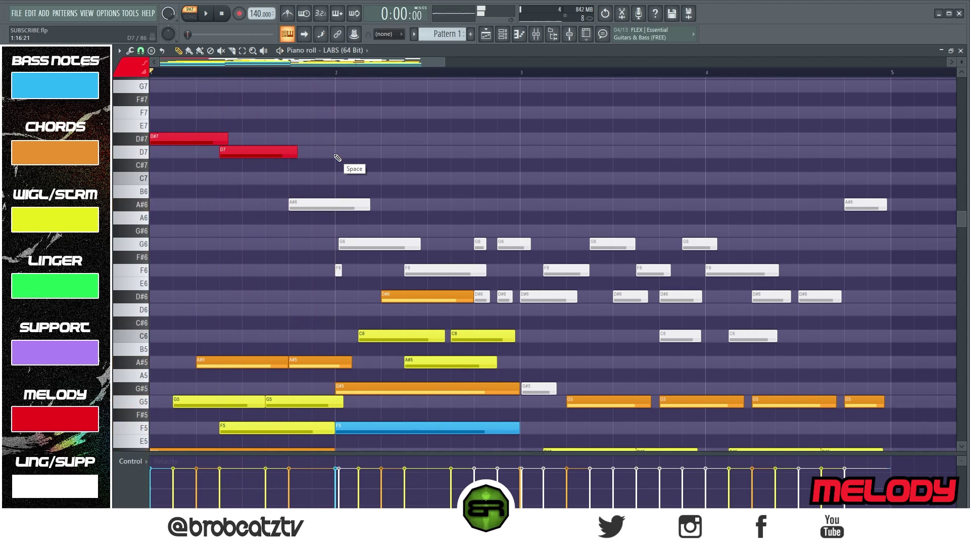
right_click(365, 151)
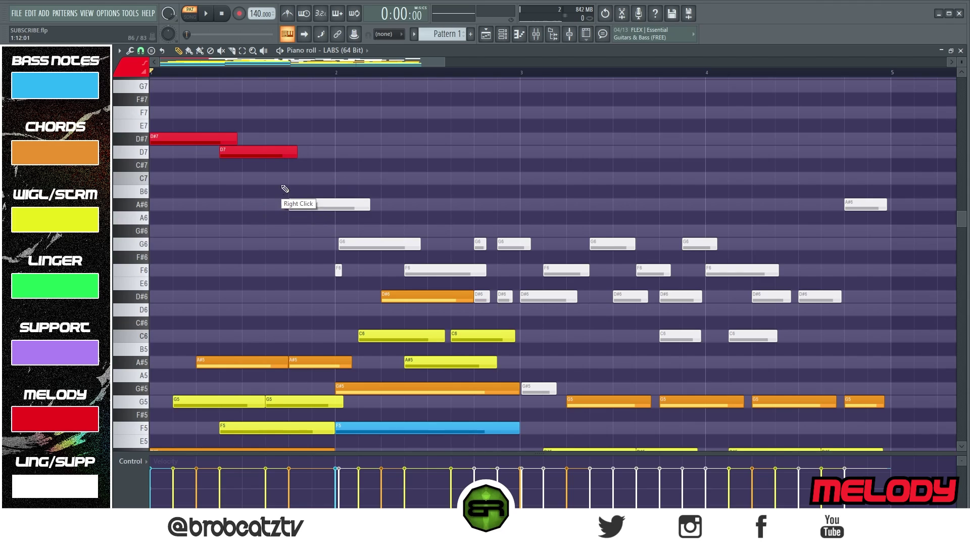
click(323, 125)
click(368, 151)
click(412, 179)
right_click(429, 178)
right_click(386, 152)
right_click(344, 127)
Try a descending F7, D7, C7 line at steps 7, 9 and 13 of bar 2, play it back, and delete the three notes
ctrl+click(417, 270)
shift+click(458, 271)
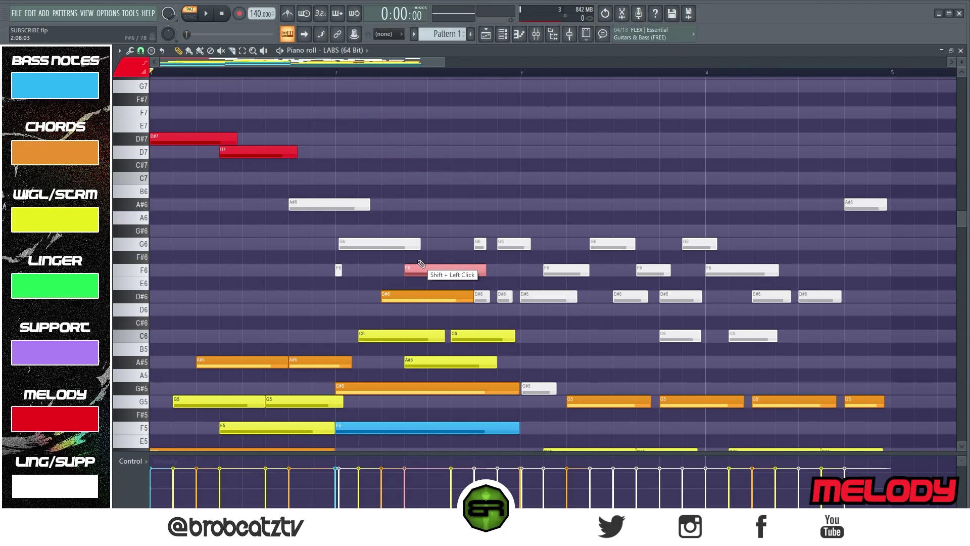
key(ctrl+Up)
shift+click(444, 151)
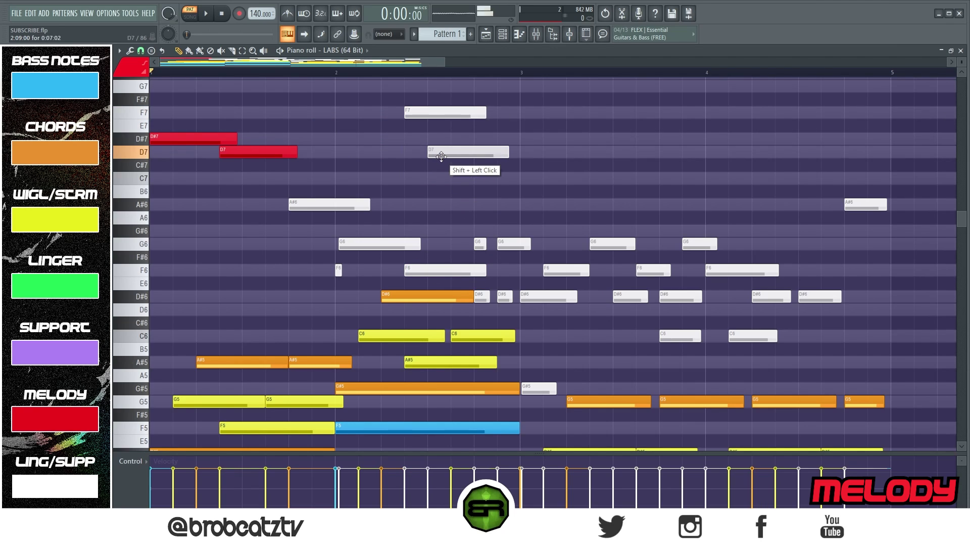
shift+click(496, 179)
key(space)
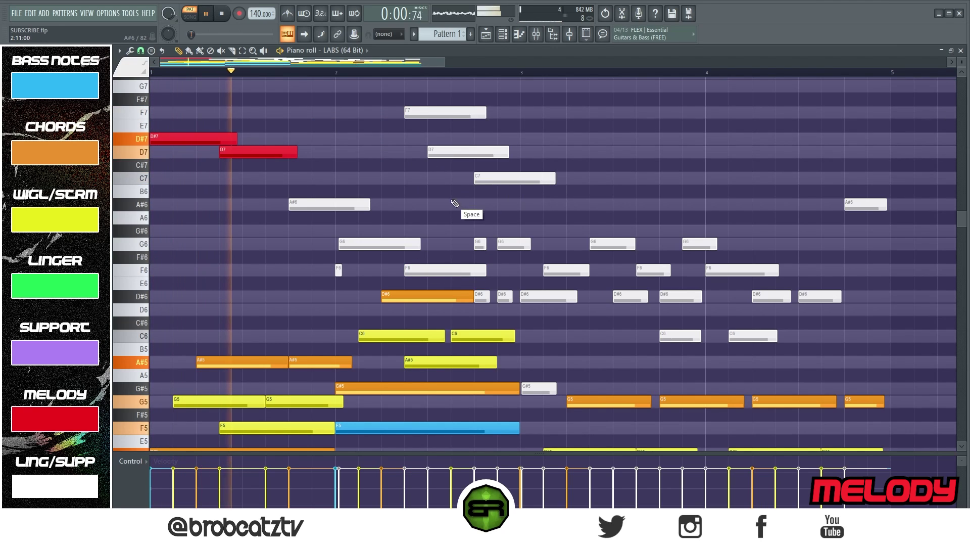
right_click(559, 193)
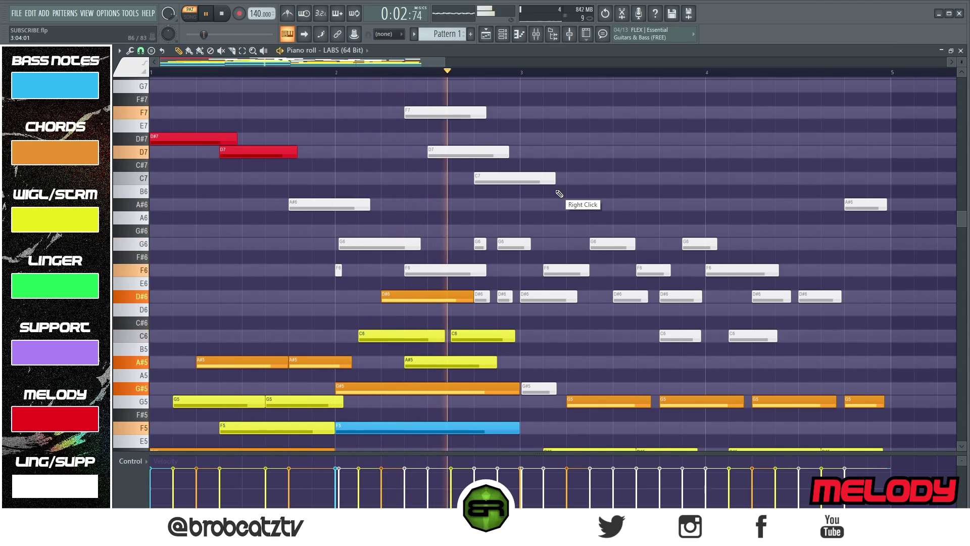
key(space)
right_click(524, 178)
right_click(493, 152)
right_click(441, 112)
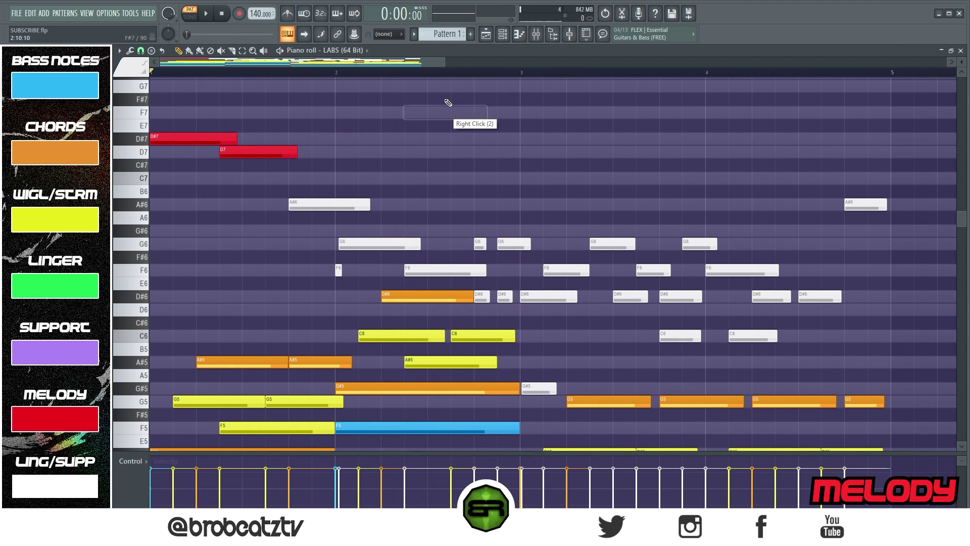
Duplicate all notes of bars 1 to 4 into bars 5 to 8 and clear the selection
key(ctrl+a)
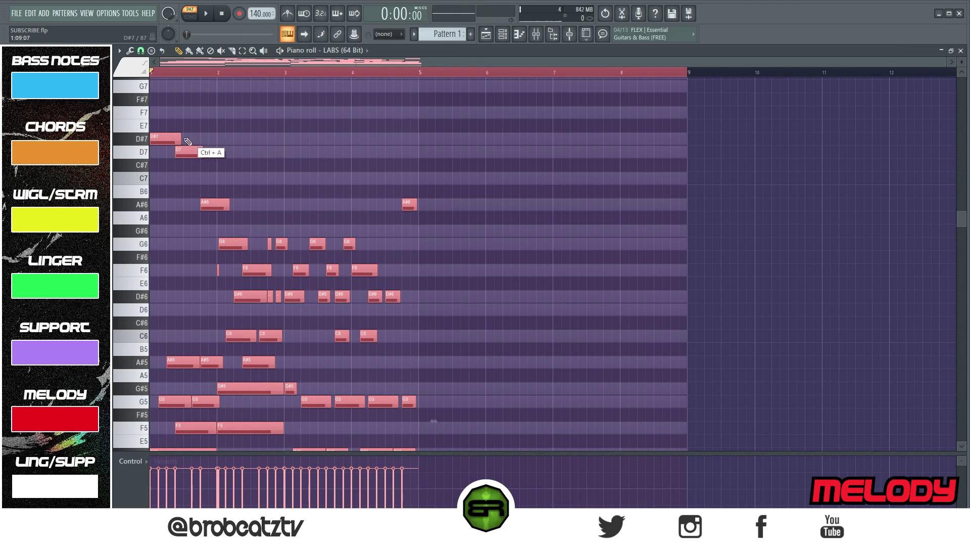
drag(179, 150, 435, 150)
right_click(430, 168)
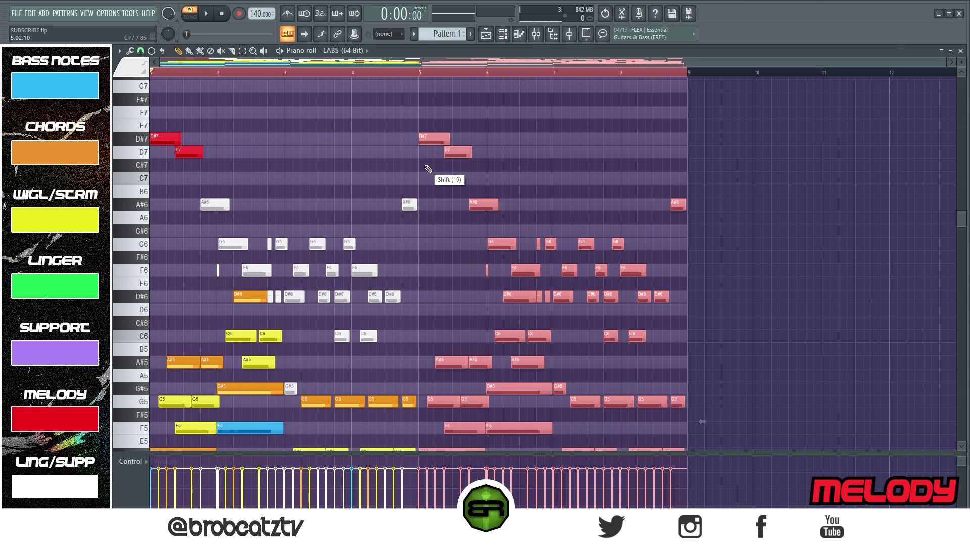
right_click(231, 185)
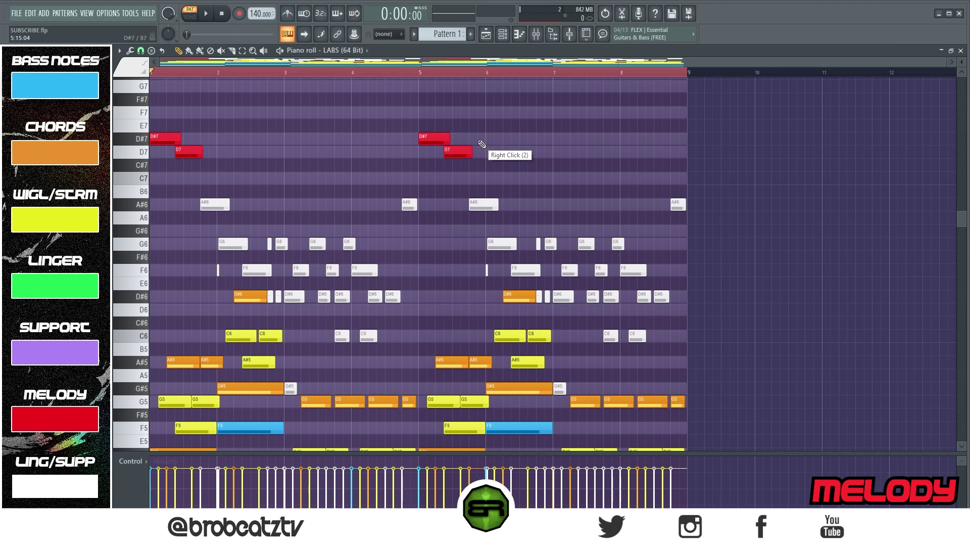
Delete the duplicated red D#7 and D7 melody notes from bar 5
scroll(489, 75, up, 5)
scroll(489, 75, up, 5)
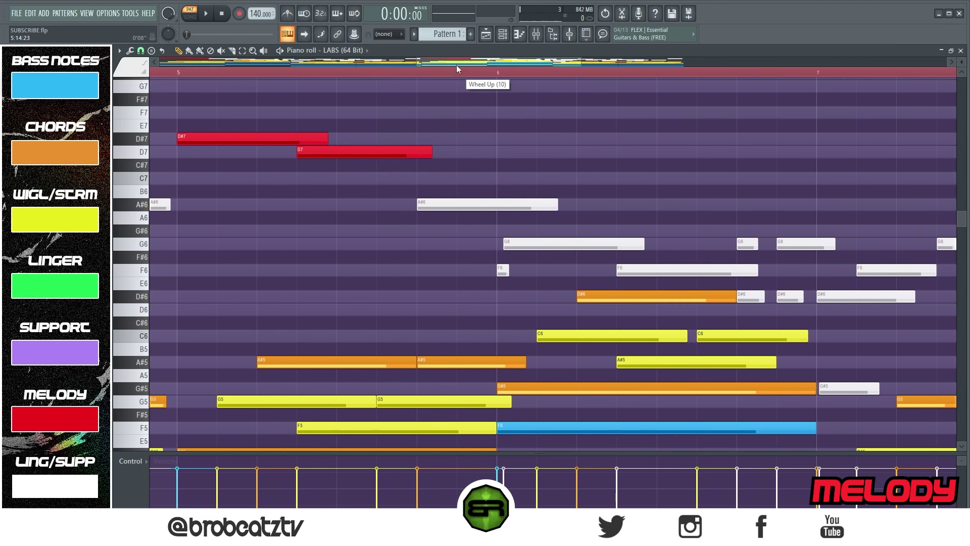
right_click(412, 138)
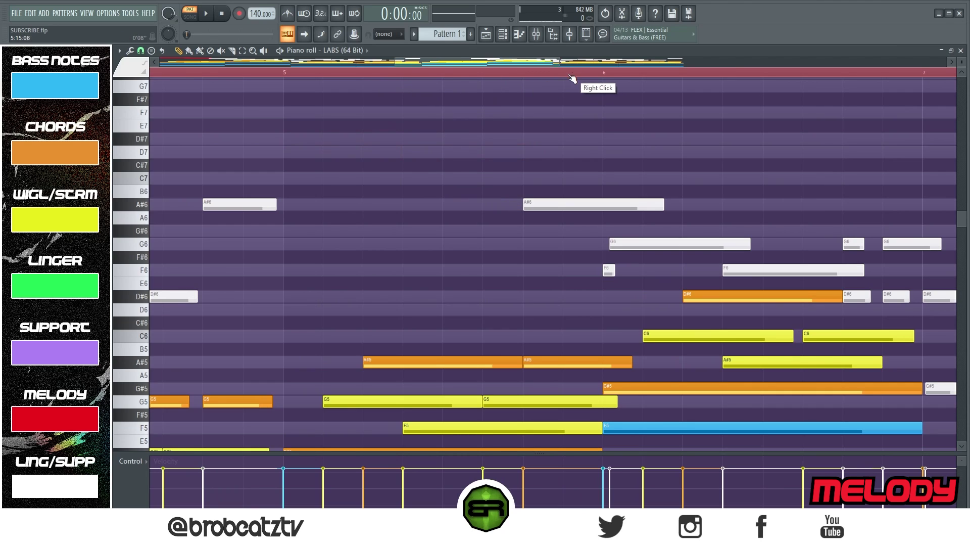
mouse_move(535, 65)
mouse_down()
mouse_move(585, 64)
mouse_move(518, 65)
mouse_up()
right_click(450, 140)
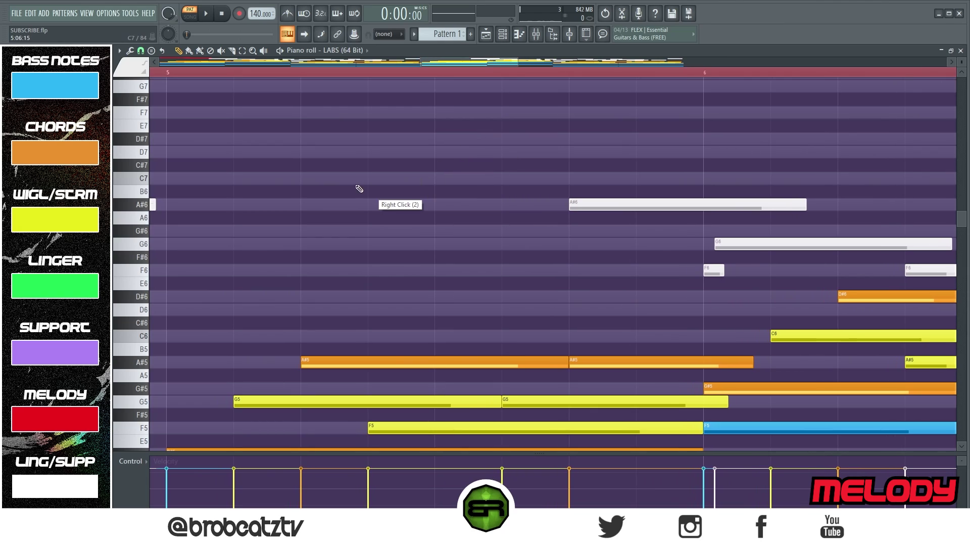
Set the note color to red and place a D#7 about seven steps long and a short D7 at the start of bar 5
click(124, 63)
click(148, 125)
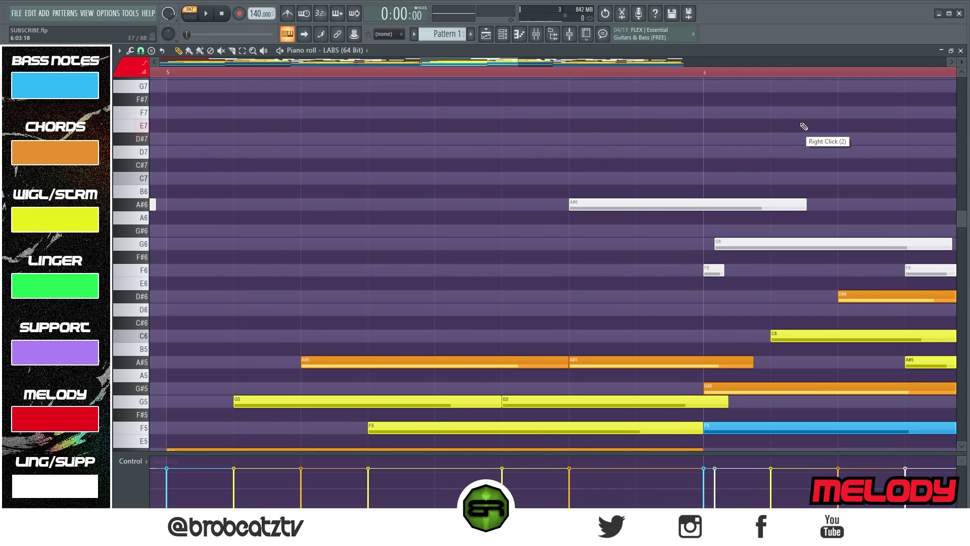
scroll(699, 227, up, 2)
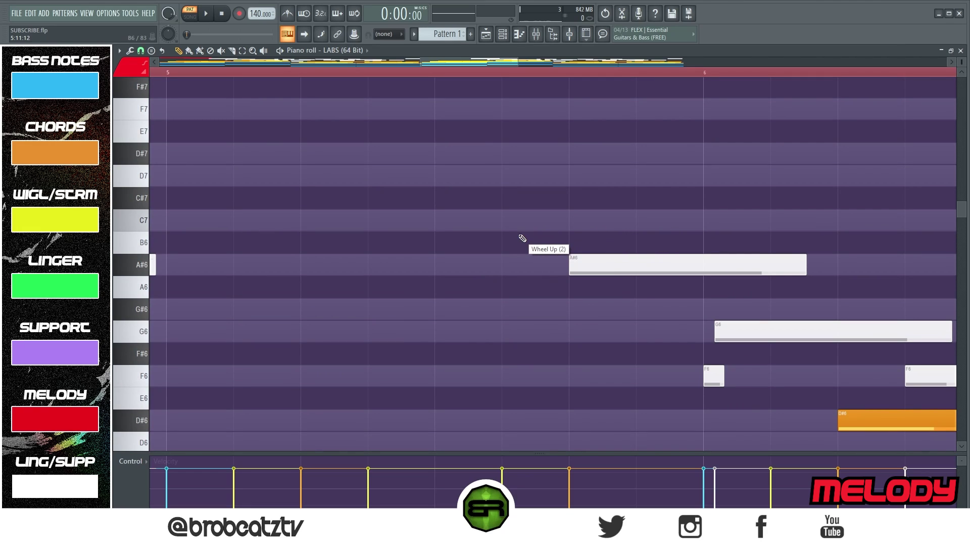
click(172, 166)
drag(174, 167, 189, 142)
right_click(323, 175)
alt+click(184, 176)
drag(370, 181, 198, 196)
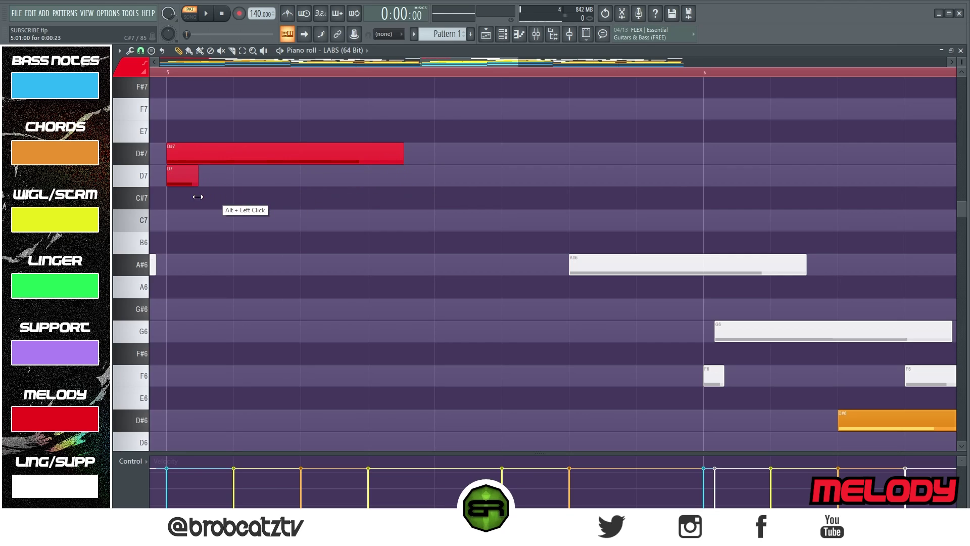
Trim bar 5's D7 to about half a step, start the D#7 just after it, and shorten the D#7 to about three steps
drag(201, 155, 216, 154)
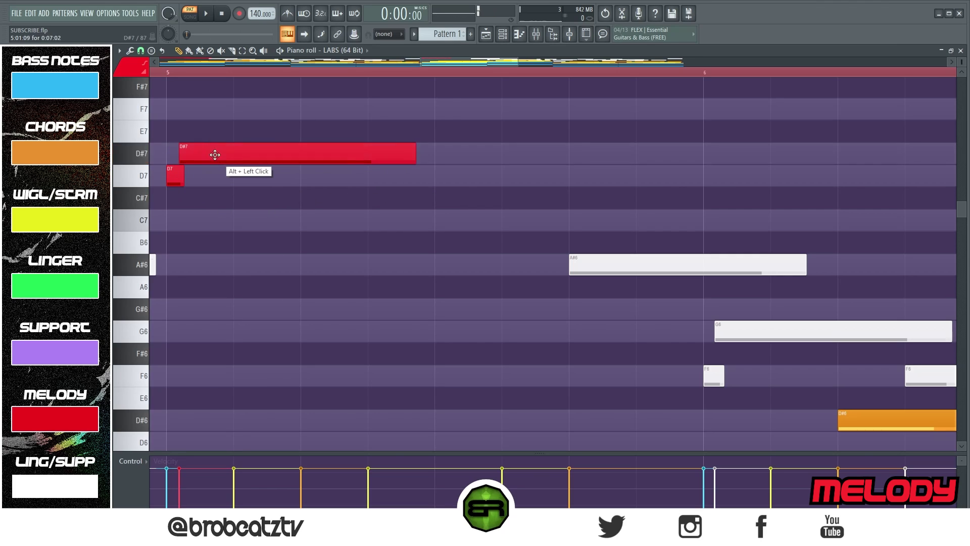
key(space)
key(space)
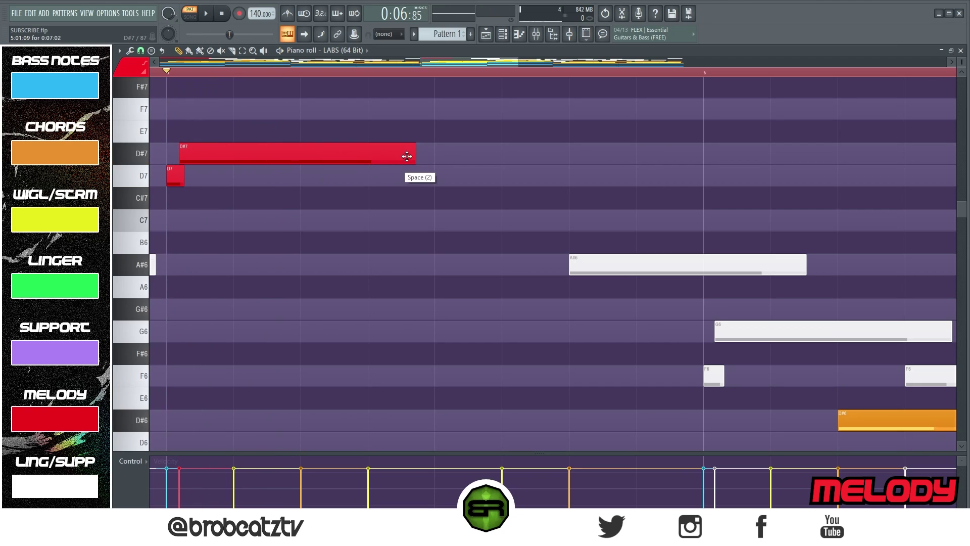
drag(415, 155, 284, 165)
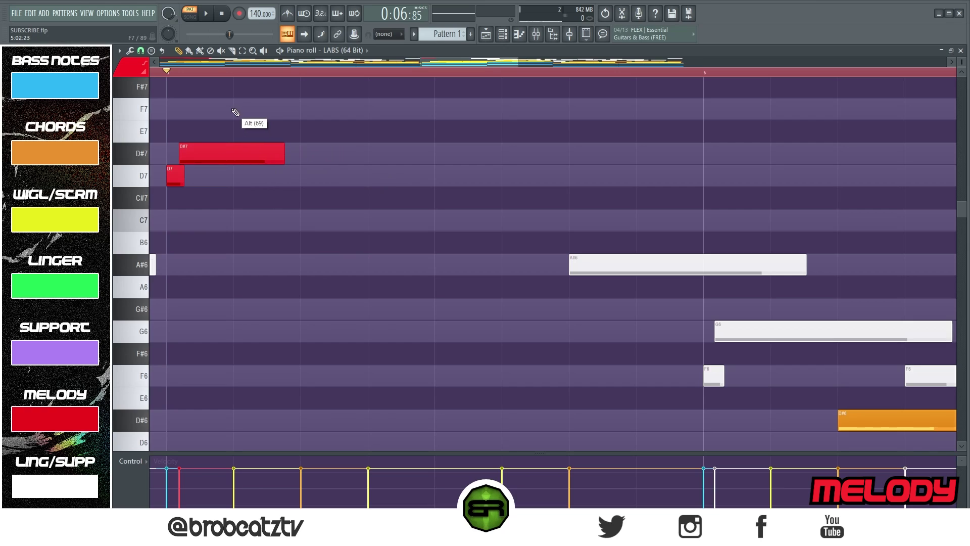
Copy the white A#6 from step 13 of bar 5 to F7 at step 3 and remove the leftover copy
drag(580, 265, 596, 177)
drag(596, 177, 272, 97)
right_click(474, 165)
right_click(617, 181)
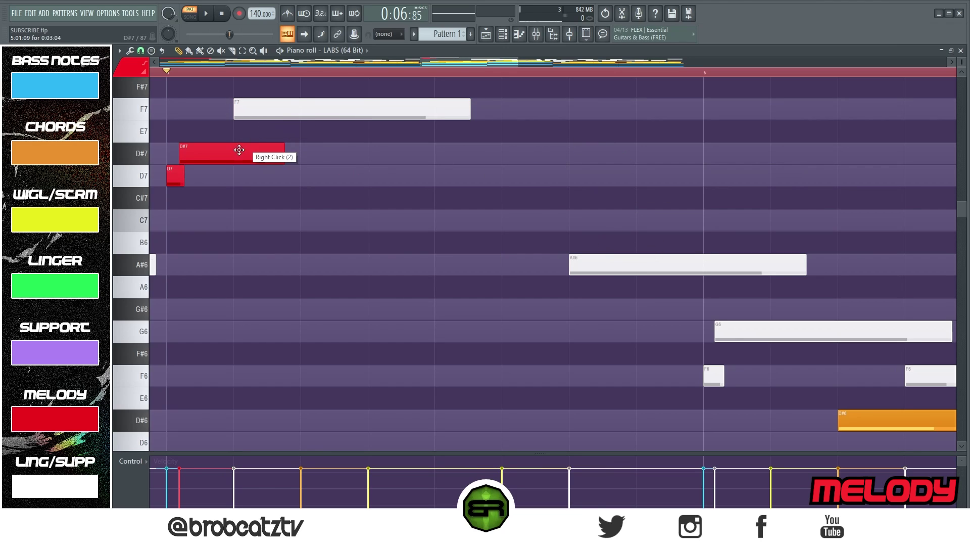
Replace bar 5's white F7 with a red F7 about five steps long starting at step 3
right_click(237, 113)
click(237, 112)
drag(337, 112, 407, 114)
Copy bar 5's opening D7 and D#7 pair to C7 and D7 at step 5, and to A#6 and C7 at step 9
drag(274, 121, 178, 209)
drag(205, 157, 316, 228)
right_click(332, 240)
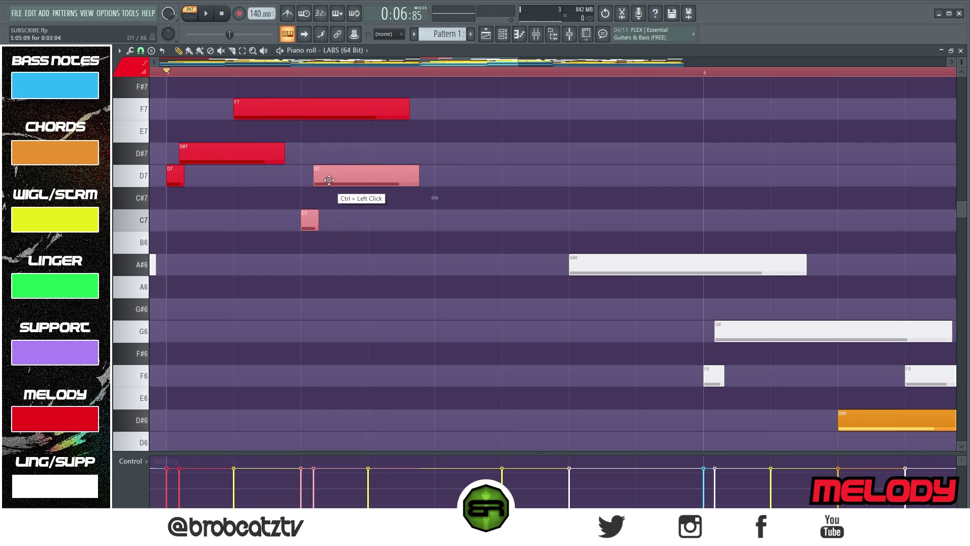
drag(329, 180, 479, 222)
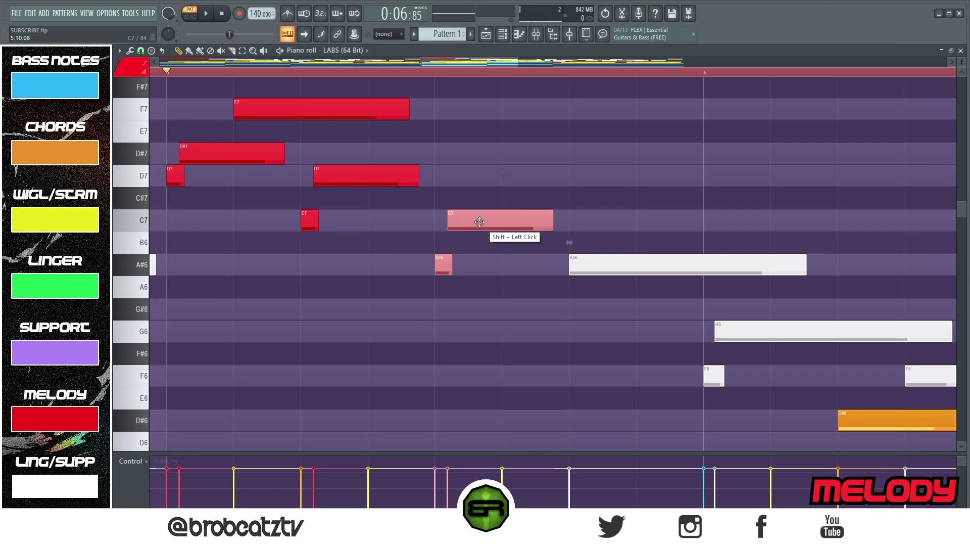
right_click(493, 262)
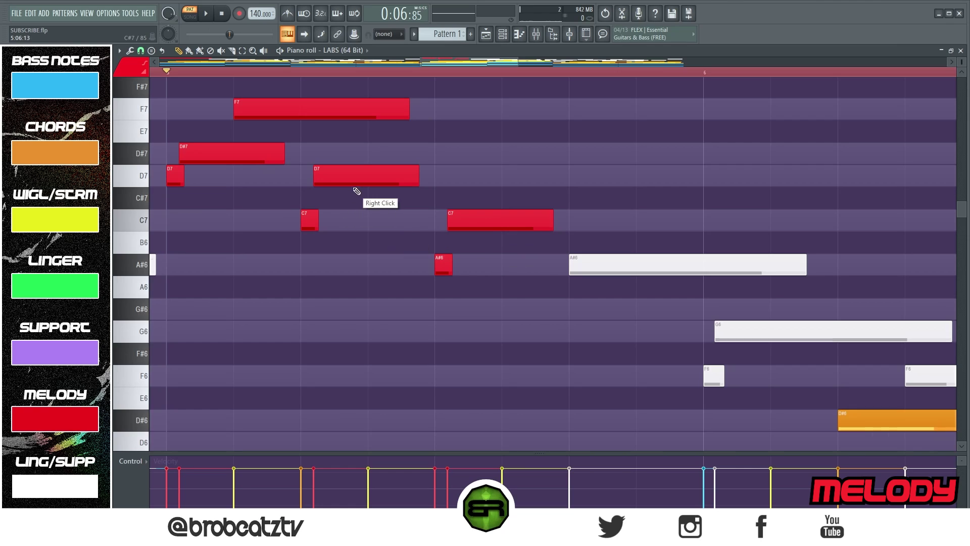
Add a red A#6 about 1.5 steps long at step 7 of bar 5, and stack short A#6 and G6 notes at step 11
double_click(379, 265)
drag(403, 270, 416, 270)
key(space)
key(space)
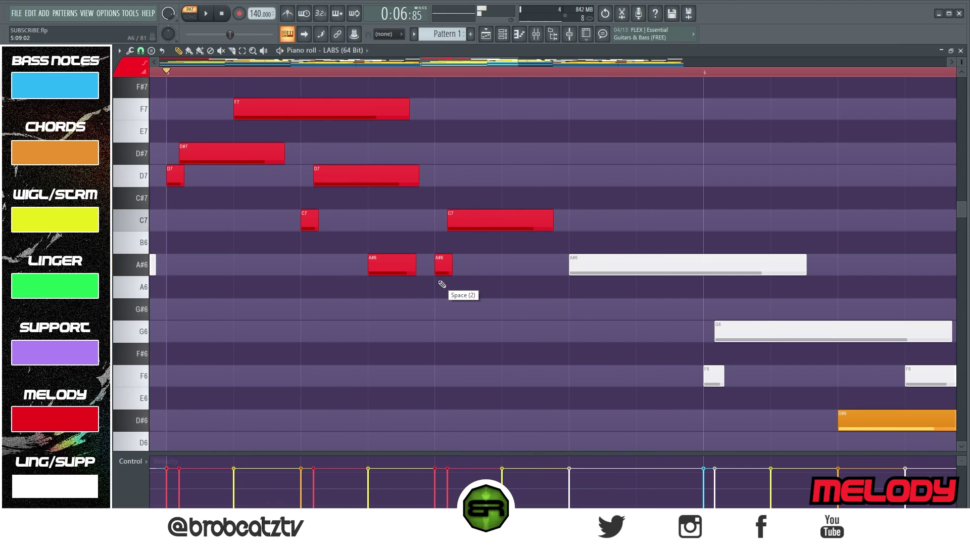
click(508, 265)
key(space)
drag(519, 271, 489, 331)
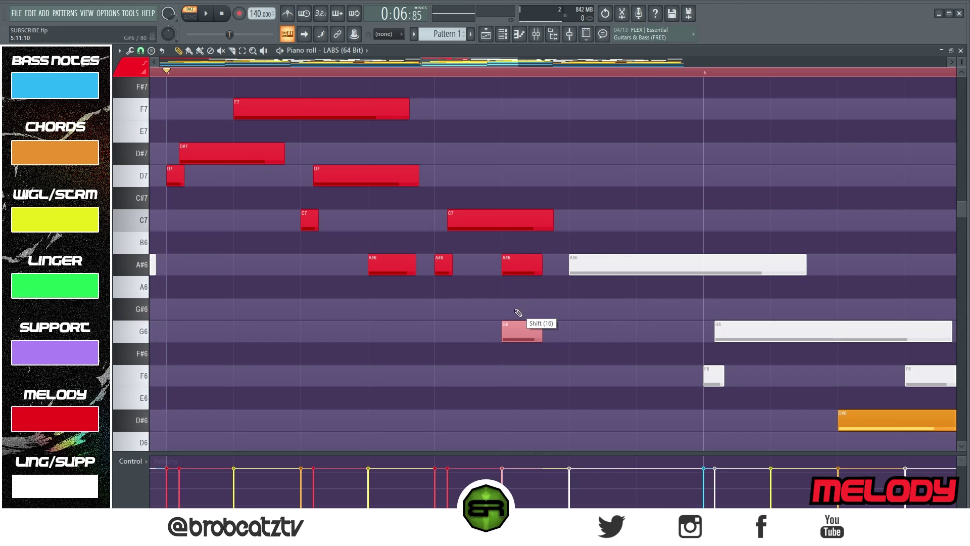
Try a copy of bar 5's red G6 on D#6, raise it an octave to D#7, and discard it
drag(512, 328, 509, 411)
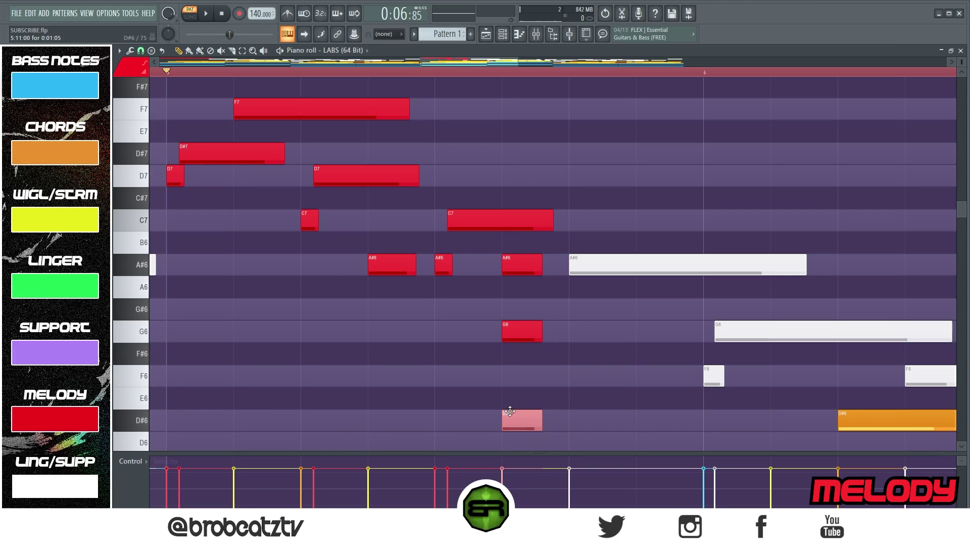
key(ctrl+Up)
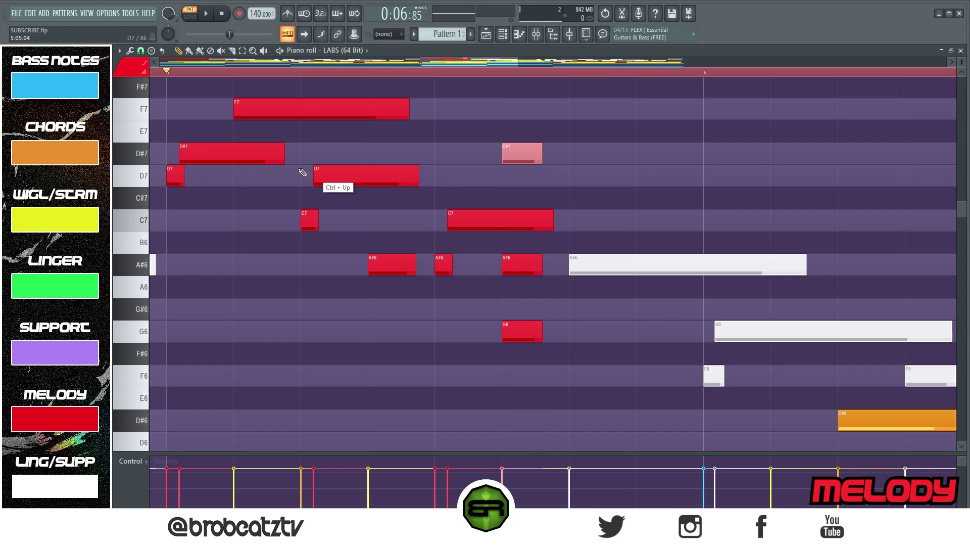
right_click(520, 154)
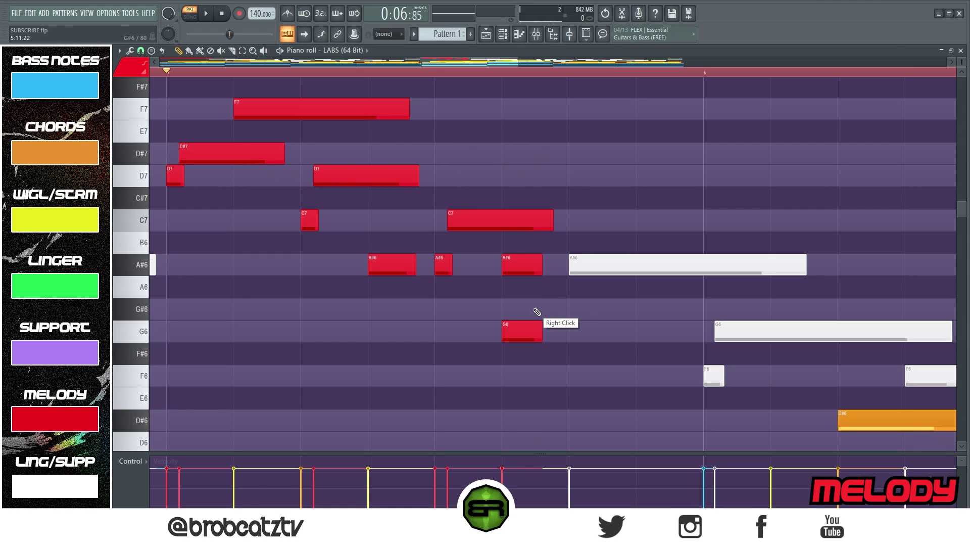
Move the red G6 to step 13 at about two steps long, and replace the white A#6 with a four-step red A#6 at step 15
drag(507, 326, 575, 326)
right_click(602, 263)
click(658, 273)
drag(675, 269, 769, 268)
drag(609, 335, 640, 336)
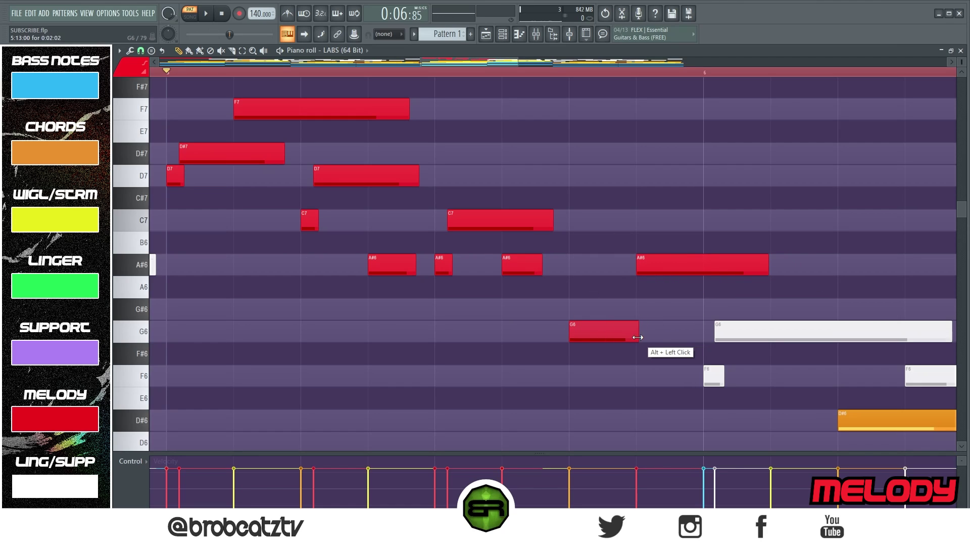
Lengthen bar 5's longer red C7 to about four steps and play back the new melody
drag(572, 229, 576, 230)
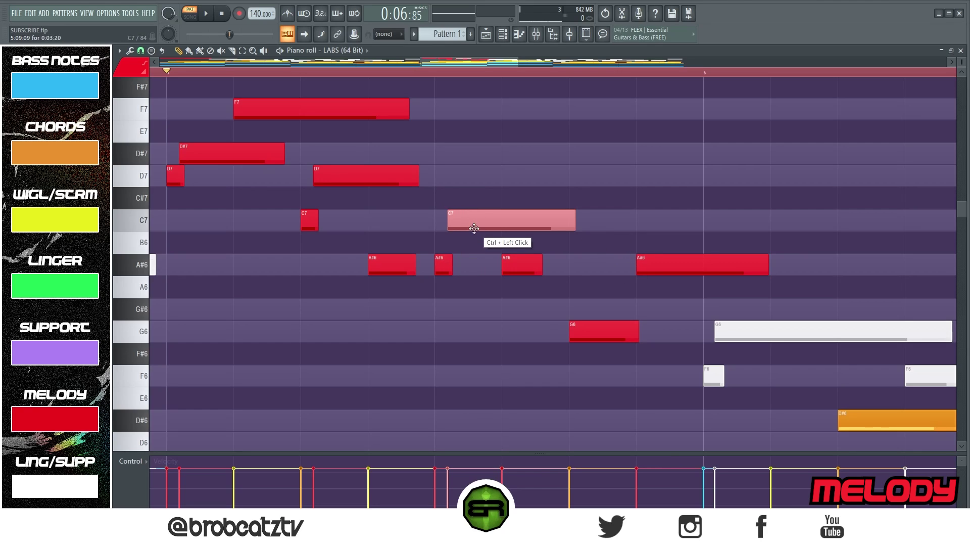
scroll(549, 130, up, 3)
key(space)
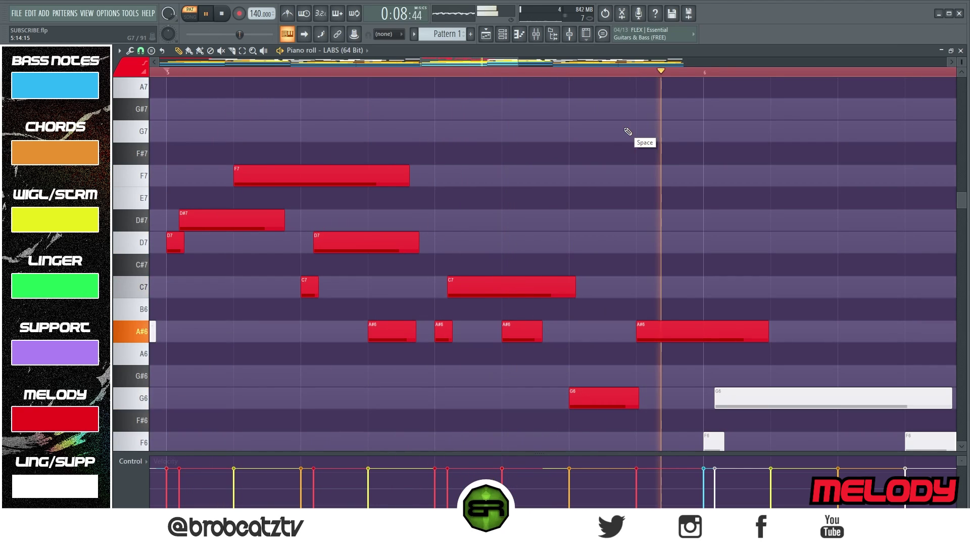
key(space)
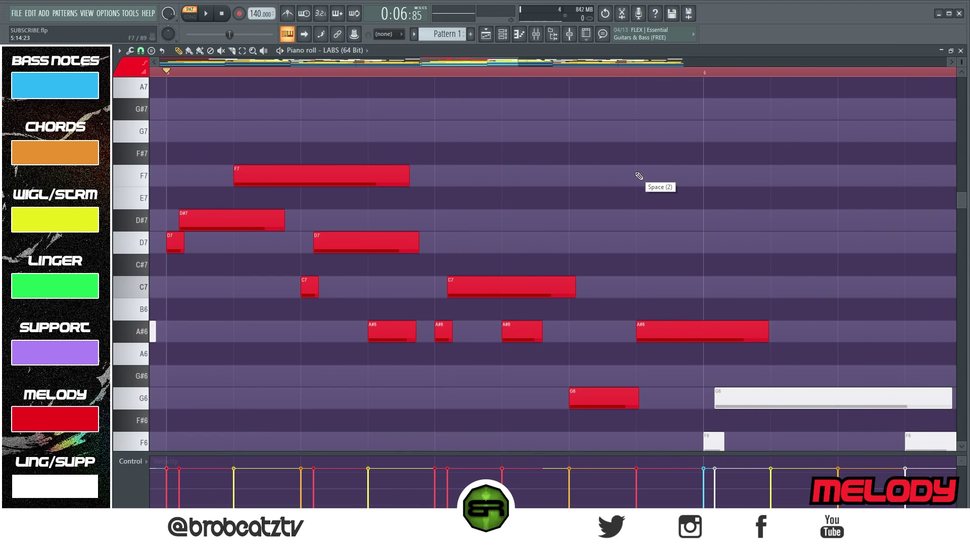
Show the whole eight-bar pattern and play it back from the beginning to review all the layers together
scroll(639, 176, down, 3)
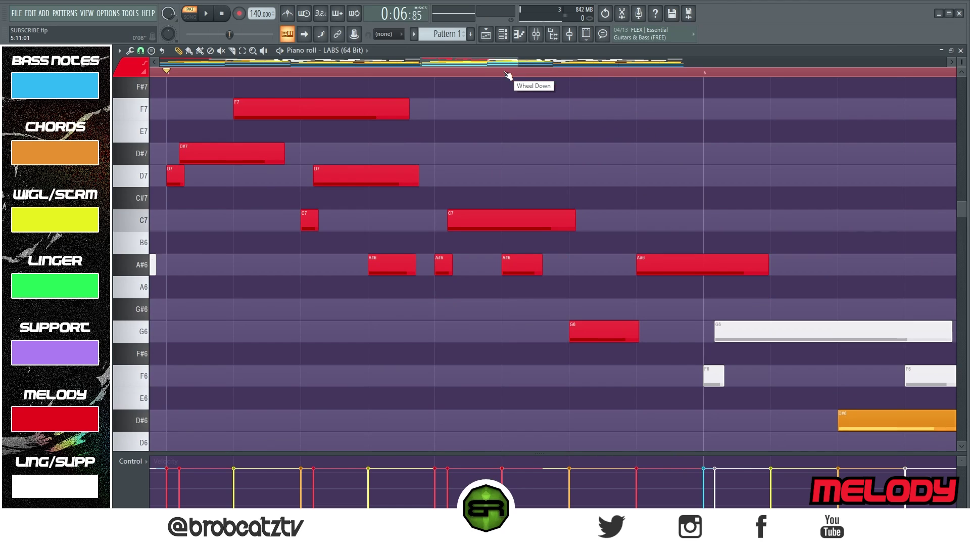
scroll(507, 75, down, 3)
scroll(508, 75, down, 4)
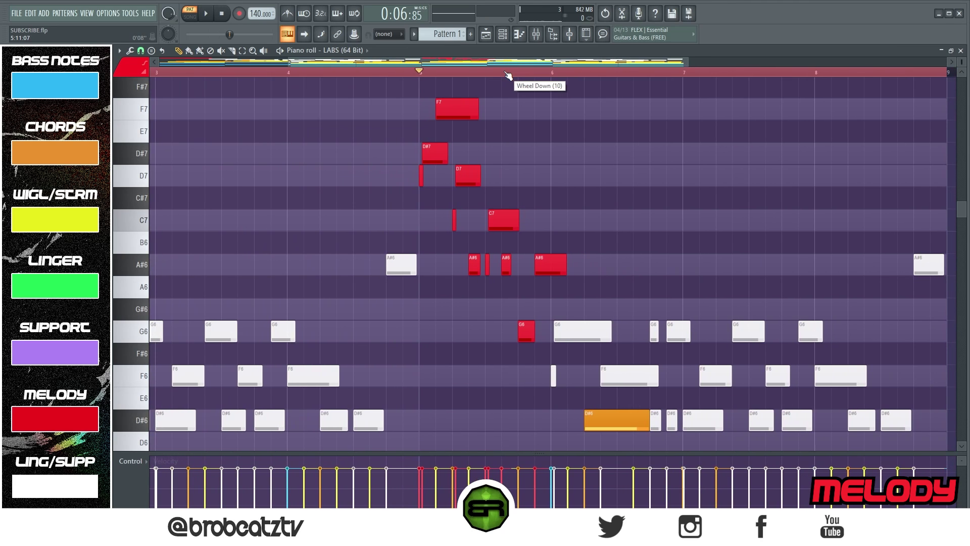
scroll(507, 75, down, 3)
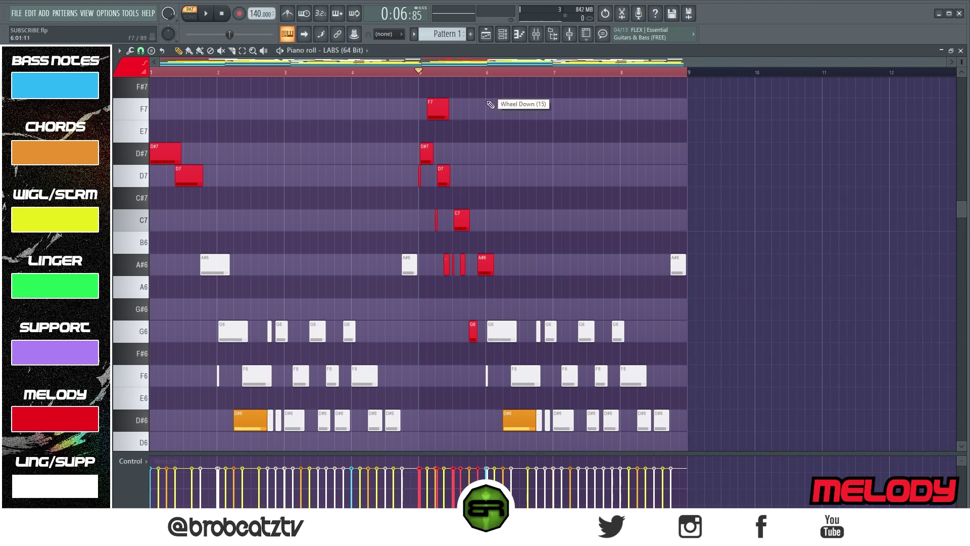
scroll(495, 129, down, 1)
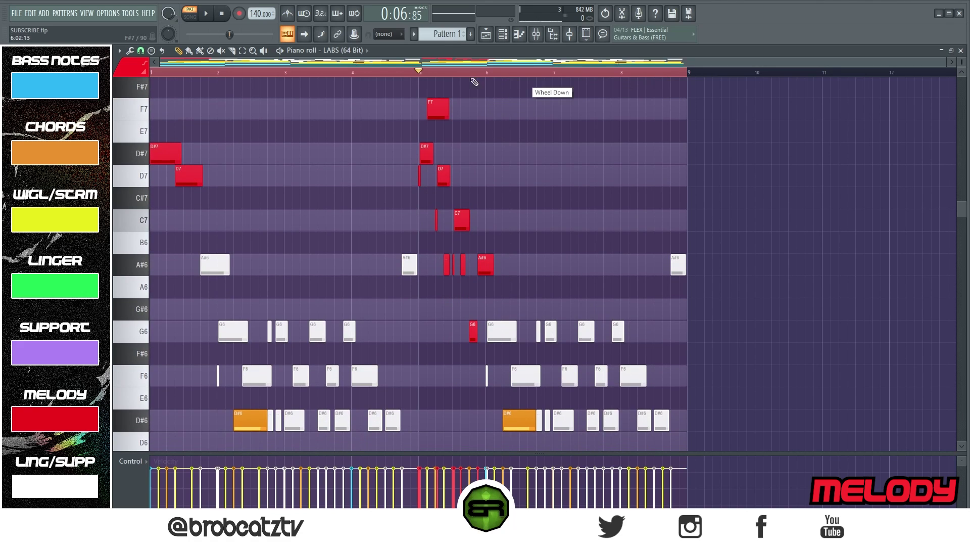
click(152, 73)
ctrl+right_click(229, 107)
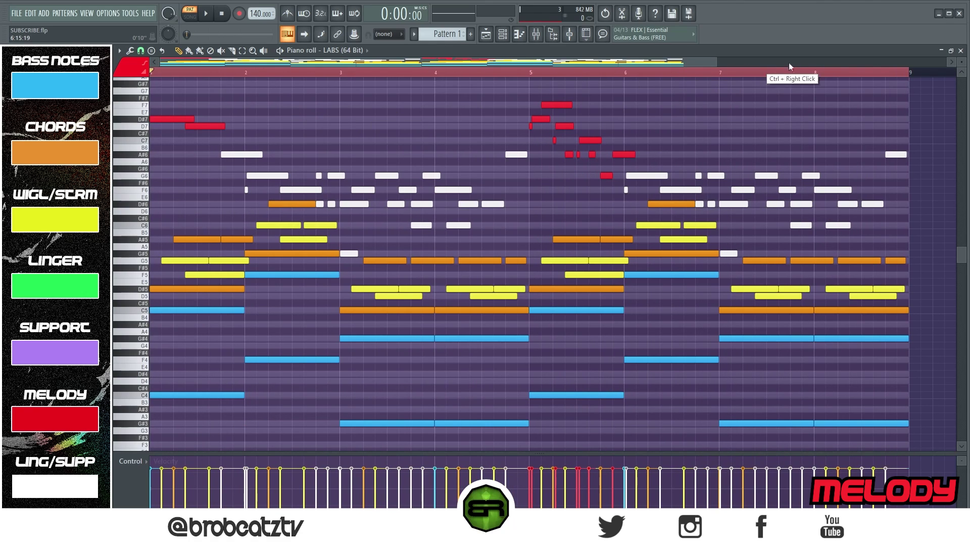
drag(760, 161, 727, 122)
key(space)
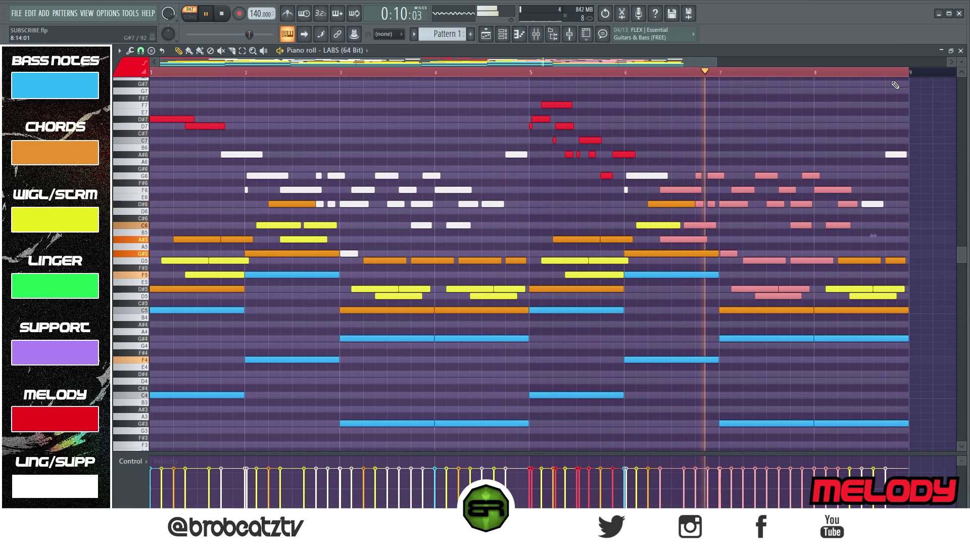
right_click(834, 101)
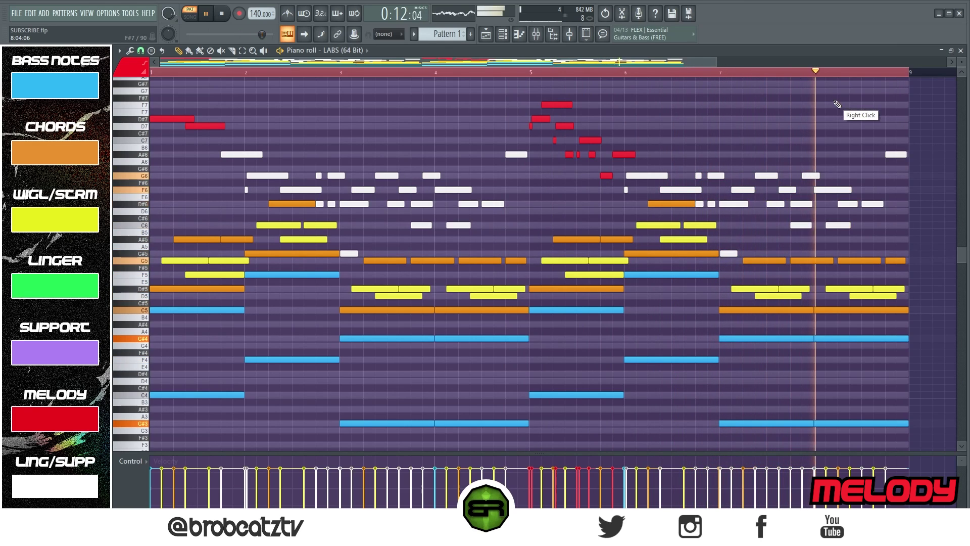
key(space)
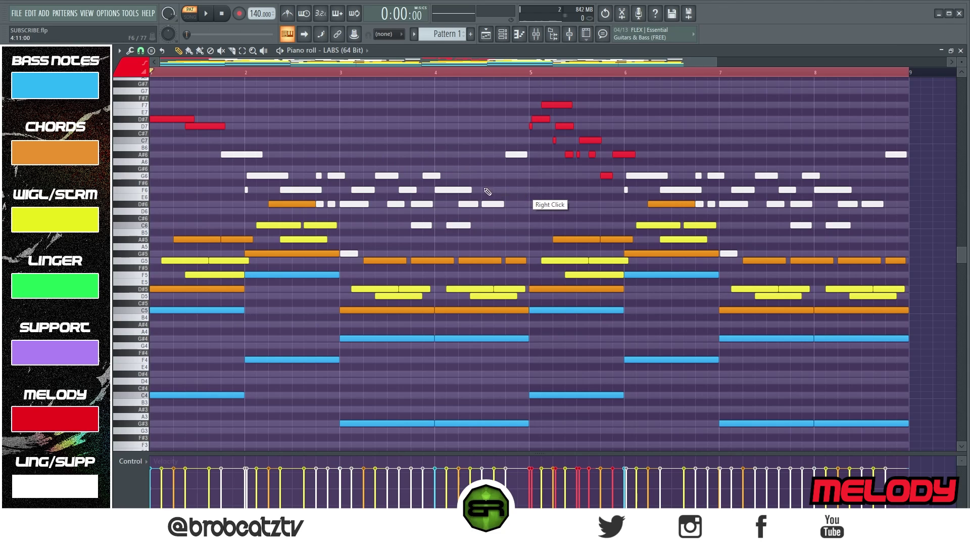
drag(487, 196, 463, 209)
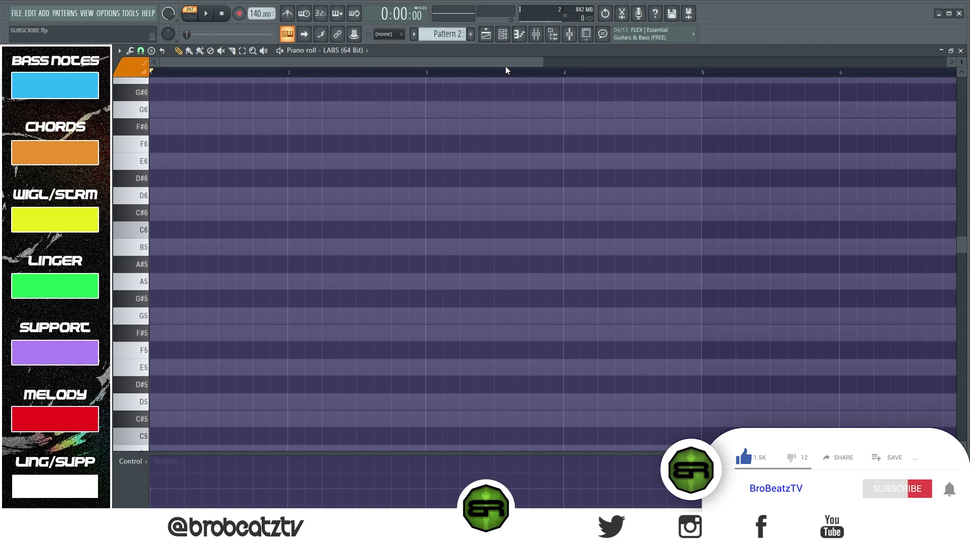
Check the channel rack's instruments and place an orange D5, F#5, A5 chord about three-quarters of a bar long in bar 1 of Pattern 2
click(503, 33)
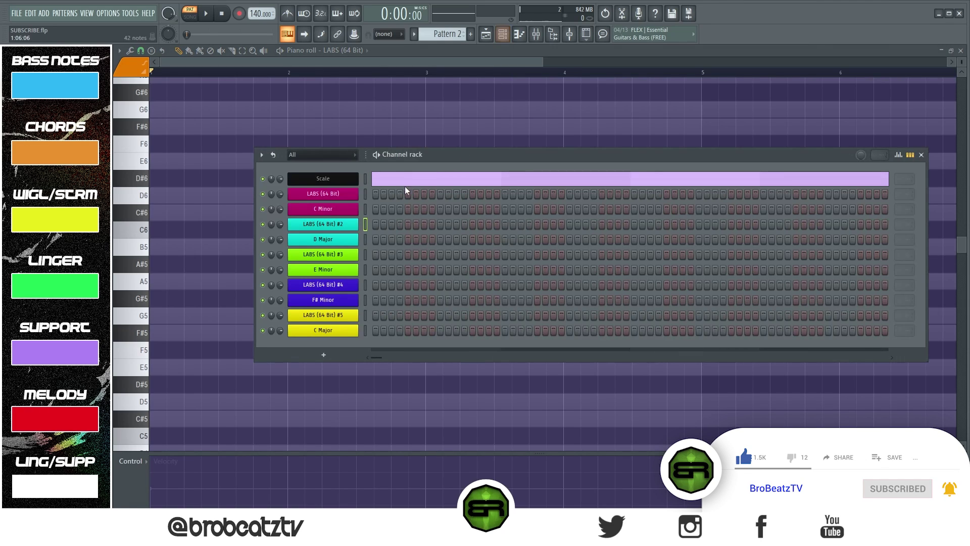
click(401, 61)
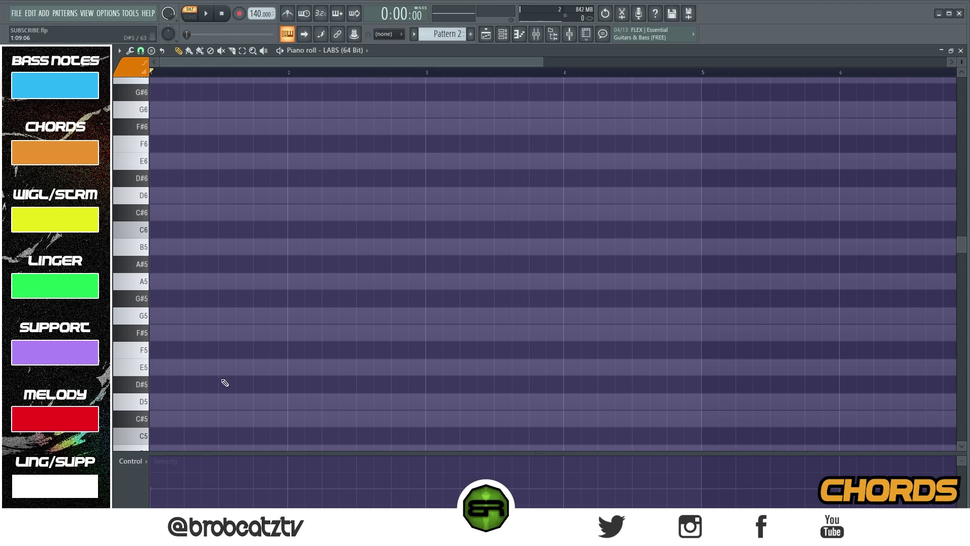
drag(201, 402, 165, 403)
scroll(220, 378, down, 1)
mouse_move(201, 353)
shift+mouse_down()
mouse_move(185, 281)
mouse_move(214, 243)
mouse_move(166, 227)
shift+mouse_up()
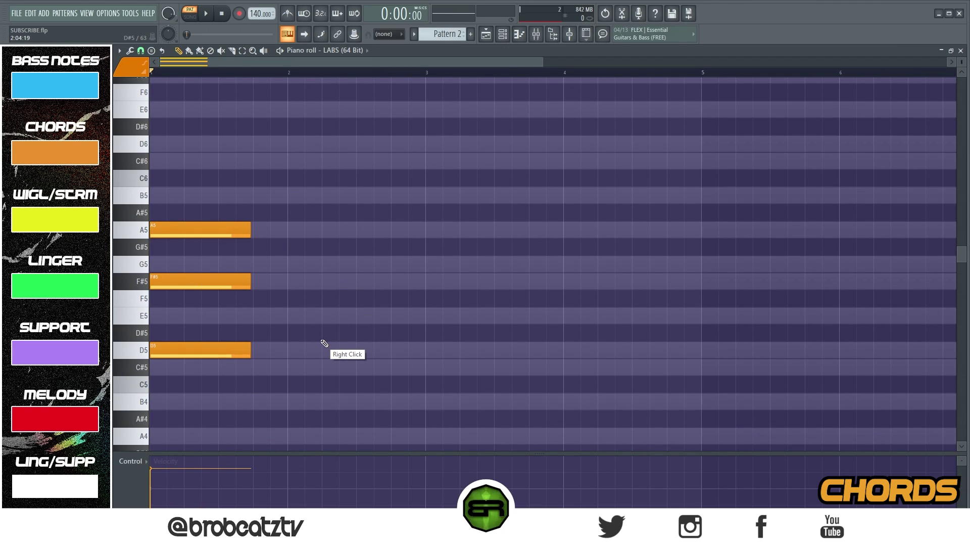
Move the D5 to bar 3 and duplicate the notes one bar on, placing F#5 and A5 in bar 2 and D5 in bar 4
right_click(198, 233)
drag(183, 346, 456, 348)
ctrl+drag(494, 392, 206, 256)
shift+drag(213, 276, 326, 285)
Copy the F#5 and A5 notes of bars 1 and 2 up to C#6 and E6 to complete four-note chords
ctrl+click(353, 324)
ctrl+drag(364, 256, 203, 287)
drag(175, 280, 157, 106)
right_click(443, 164)
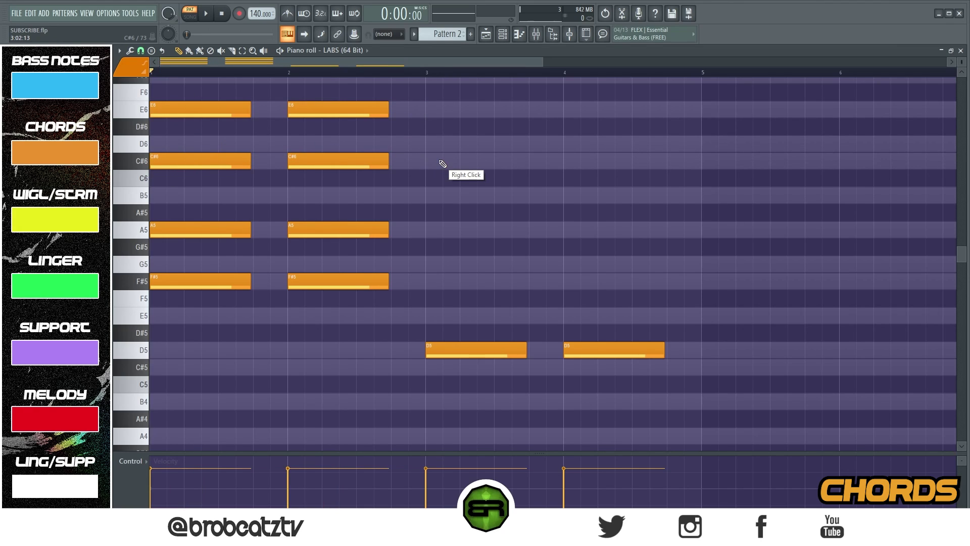
Stack F#5, A5 and C#6 above the D5 notes in bars 3 and 4, and play back the four chords
key(space)
ctrl+drag(425, 317, 692, 366)
shift+drag(474, 355, 440, 159)
right_click(475, 136)
key(space)
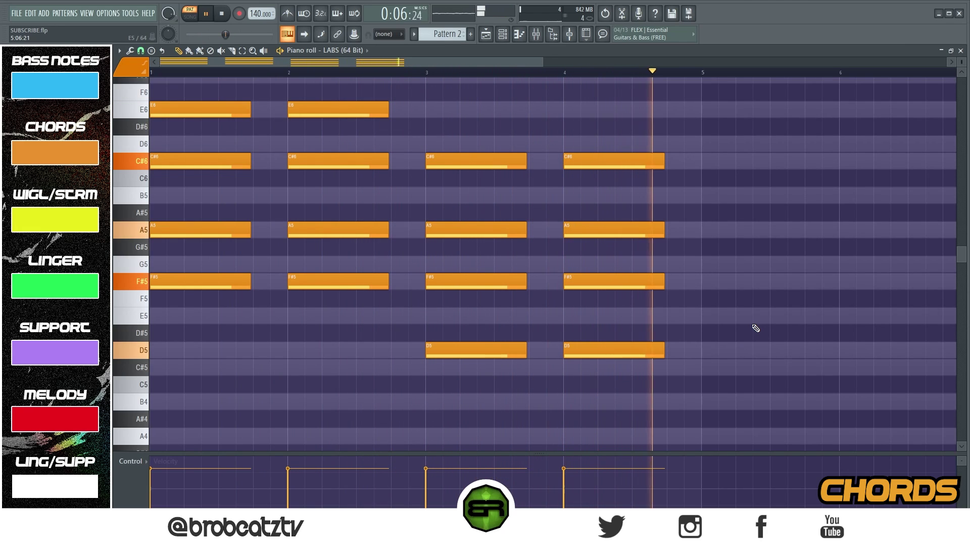
key(space)
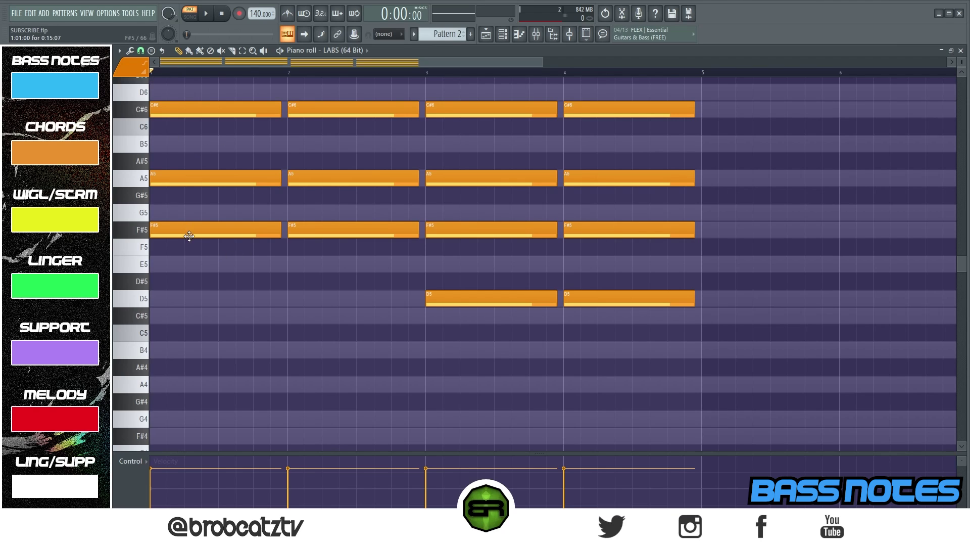
Set the note color to blue and stack D5, B4 and G4 bass notes about 15 steps long at the start of bar 1
drag(220, 228, 182, 296)
right_click(185, 299)
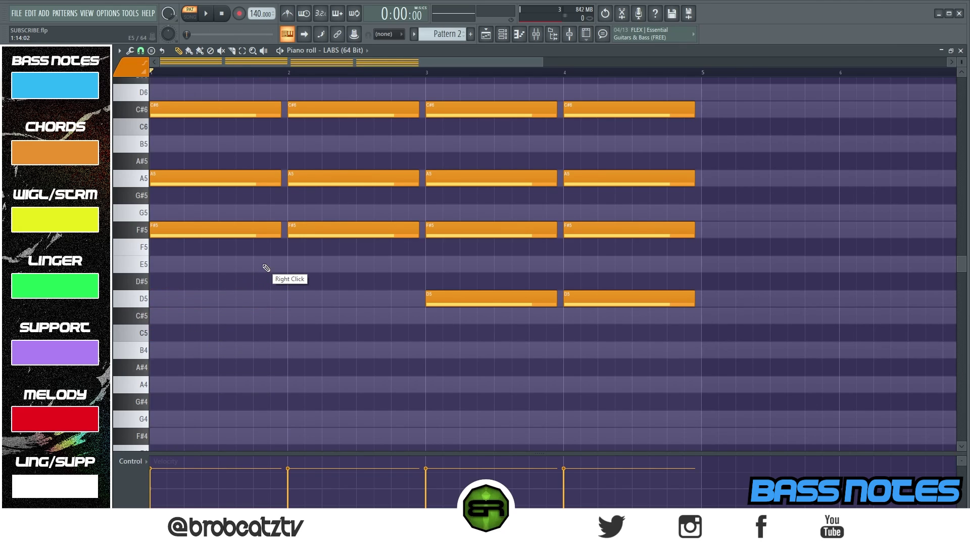
click(134, 67)
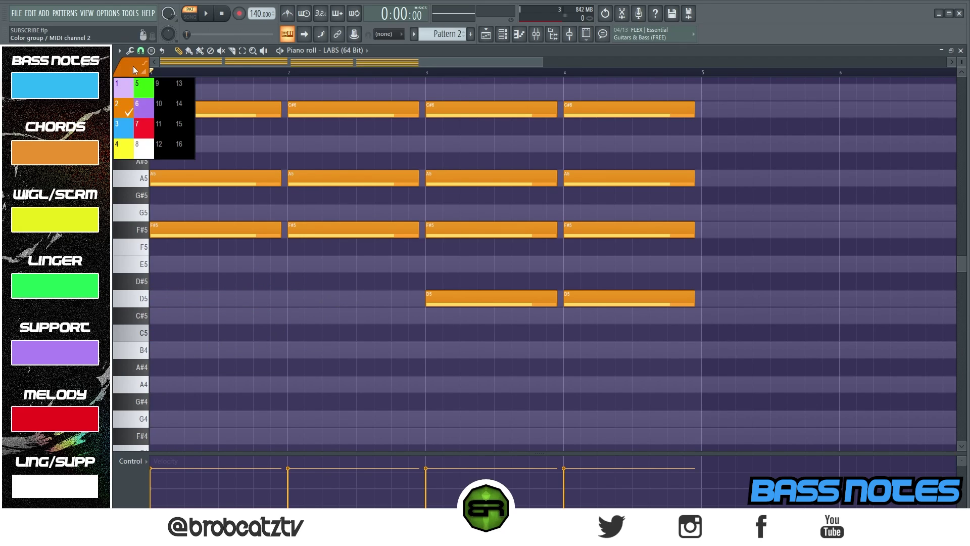
click(125, 133)
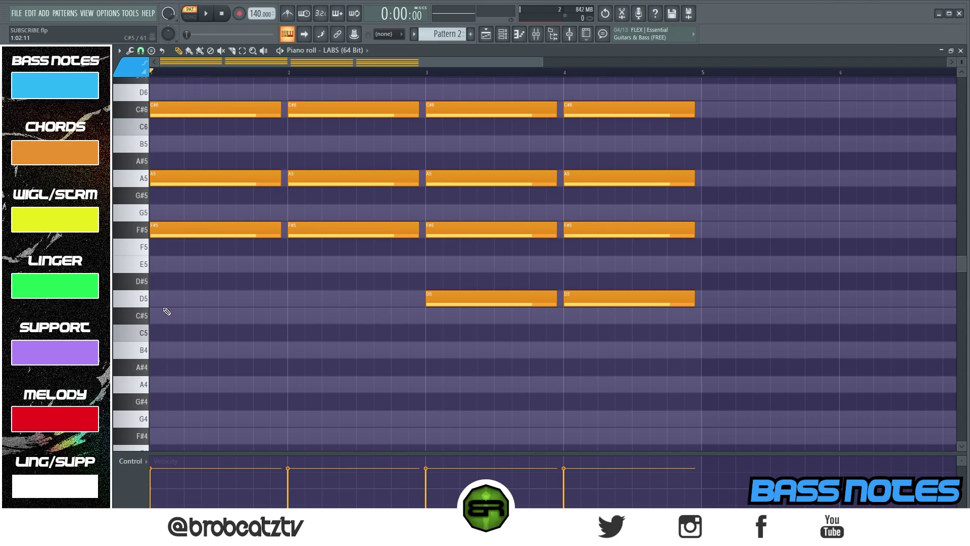
click(165, 302)
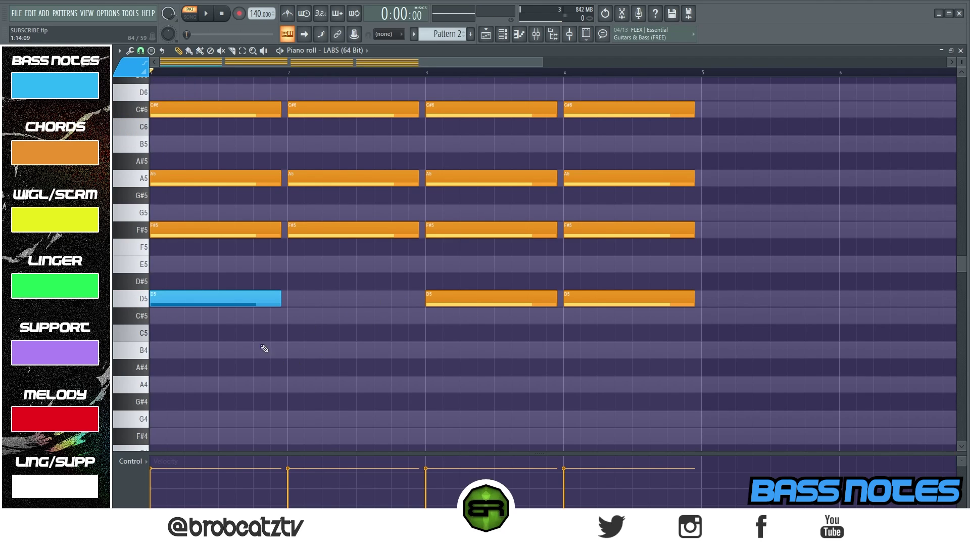
click(215, 350)
click(187, 419)
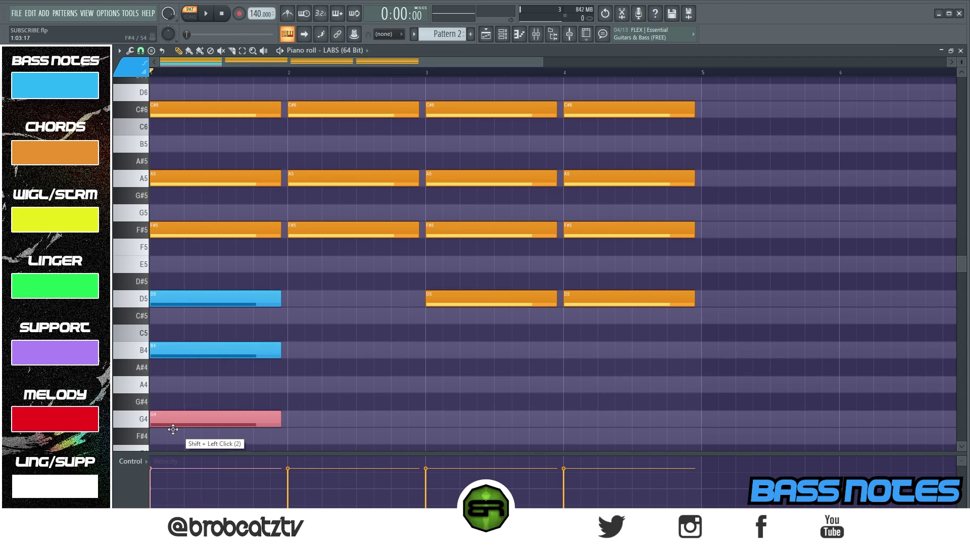
Lower bar 1's three blue bass notes by one octave to D4, B3 and G3
drag(205, 272, 220, 425)
scroll(297, 362, down, 1)
key(ctrl+Down)
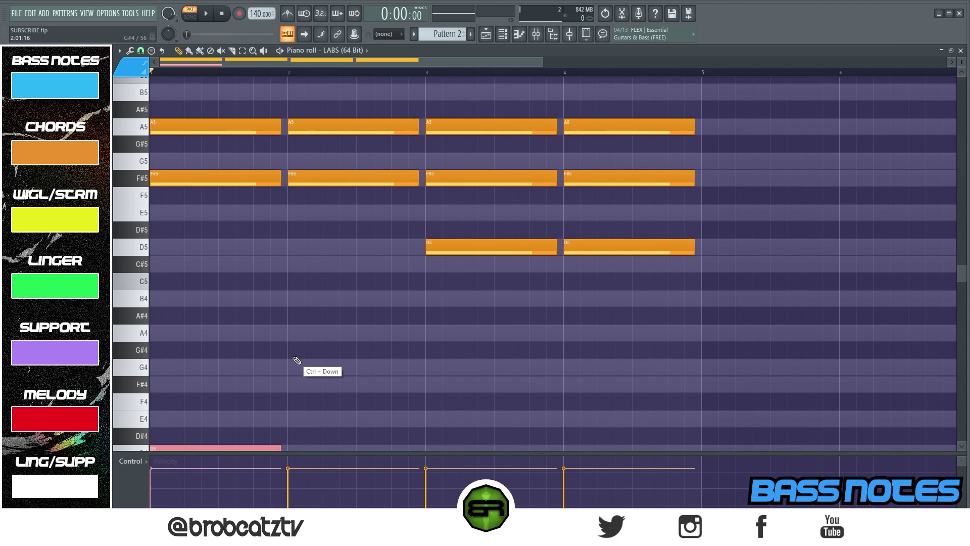
scroll(304, 366, down, 2)
click(342, 339)
scroll(278, 384, down, 2)
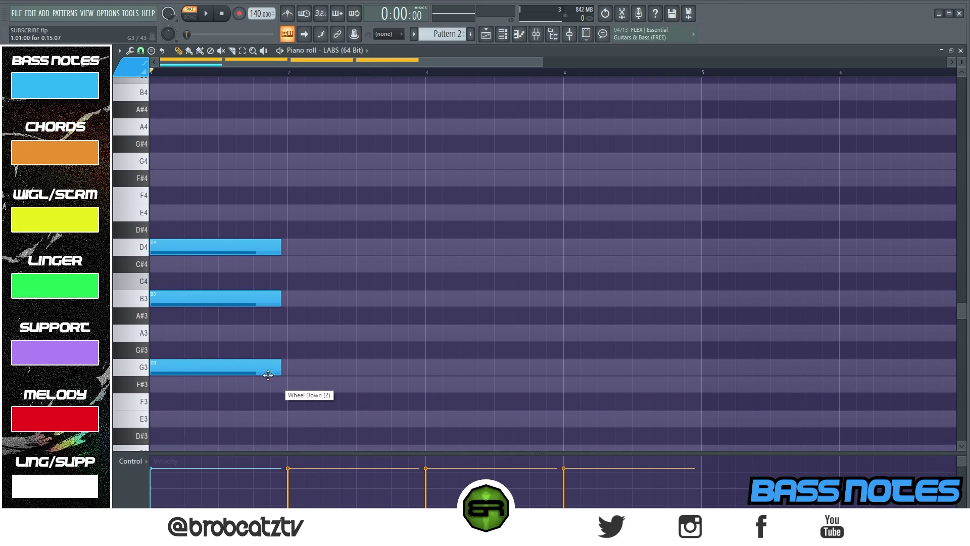
Try lowering all the notes by one octave, raise them back up and play the pattern
scroll(288, 343, up, 1)
key(ctrl+a)
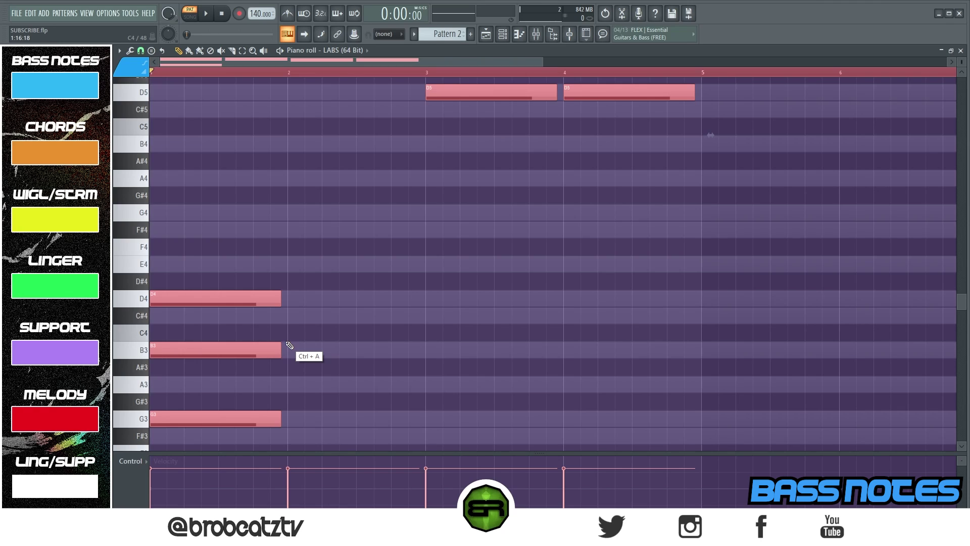
key(ctrl+Down)
key(space)
key(space)
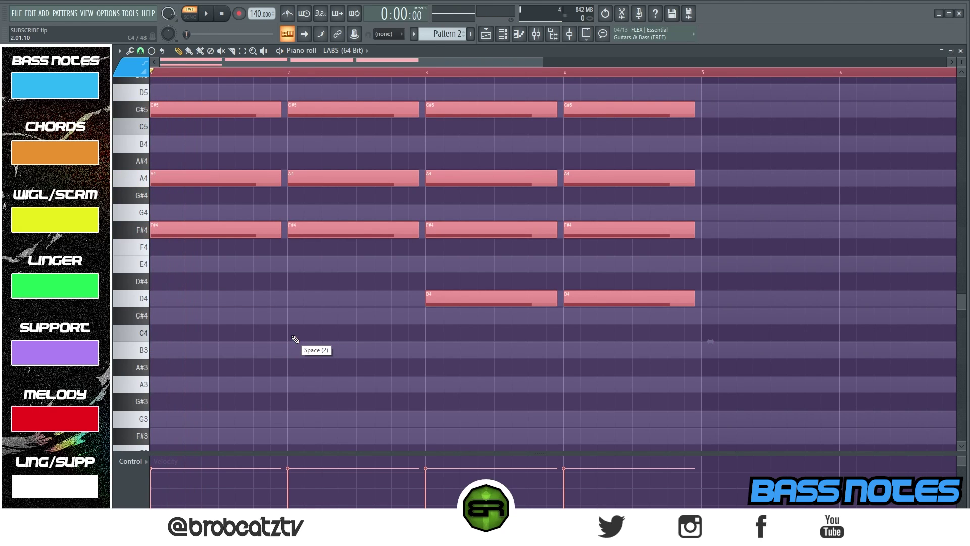
key(ctrl+Up)
key(space)
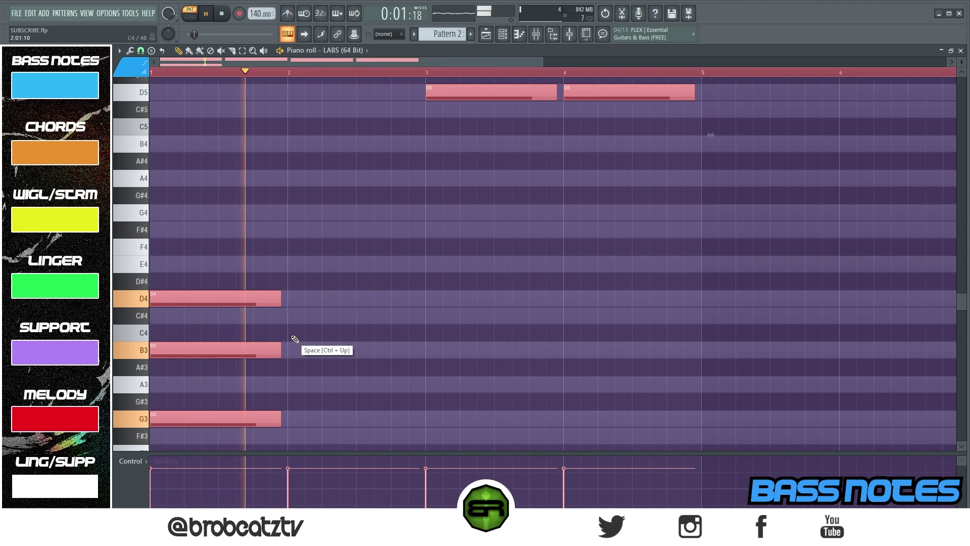
key(space)
right_click(368, 277)
Arrange the blue bass notes as D4 in bars 1 and 2, G3 in bar 3 and B3 in bar 4, and play the pattern
scroll(364, 279, down, 2)
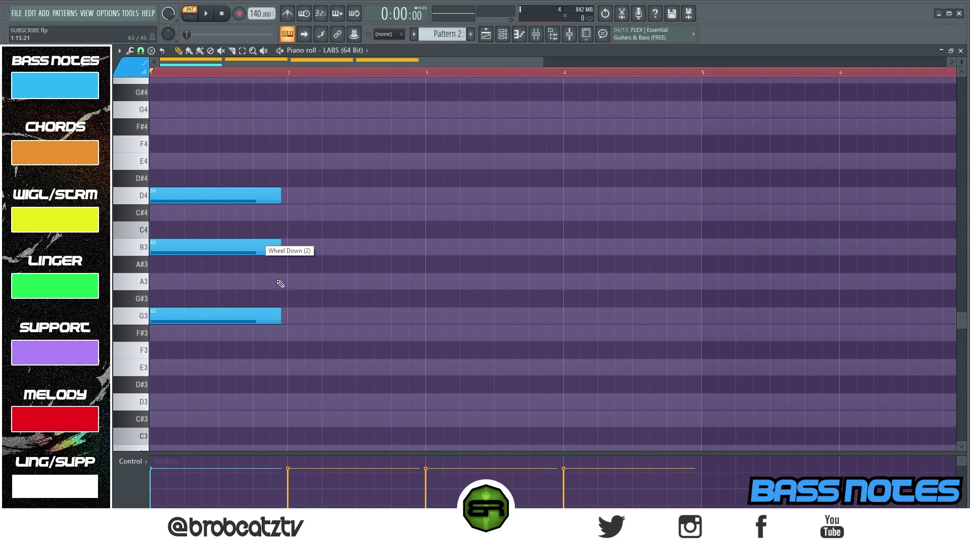
click(298, 195)
drag(220, 246, 634, 245)
drag(241, 318, 533, 325)
drag(483, 322, 463, 320)
ctrl+right_click(463, 276)
scroll(460, 272, up, 1)
key(space)
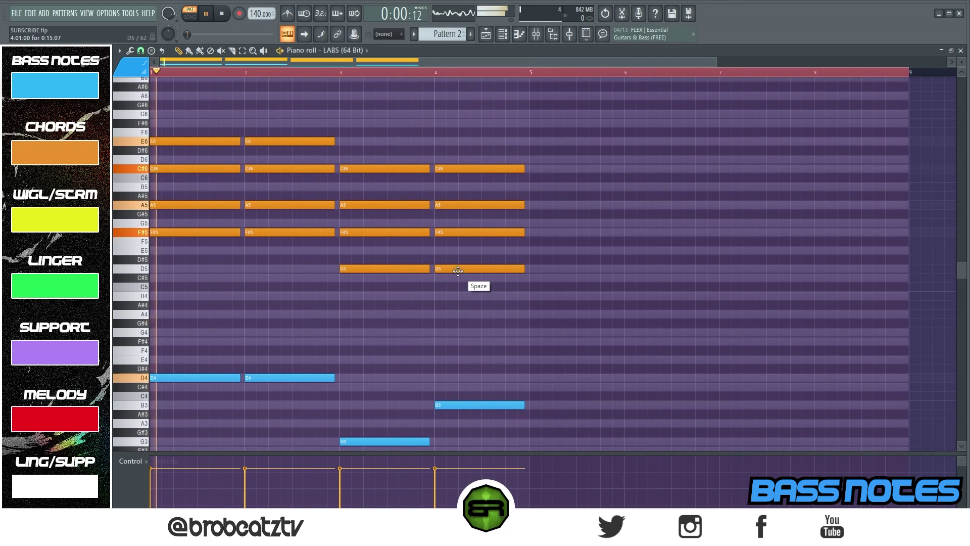
Lower all the chord and bass notes by one octave and play back the four bars
key(ctrl+a)
key(ctrl+Down)
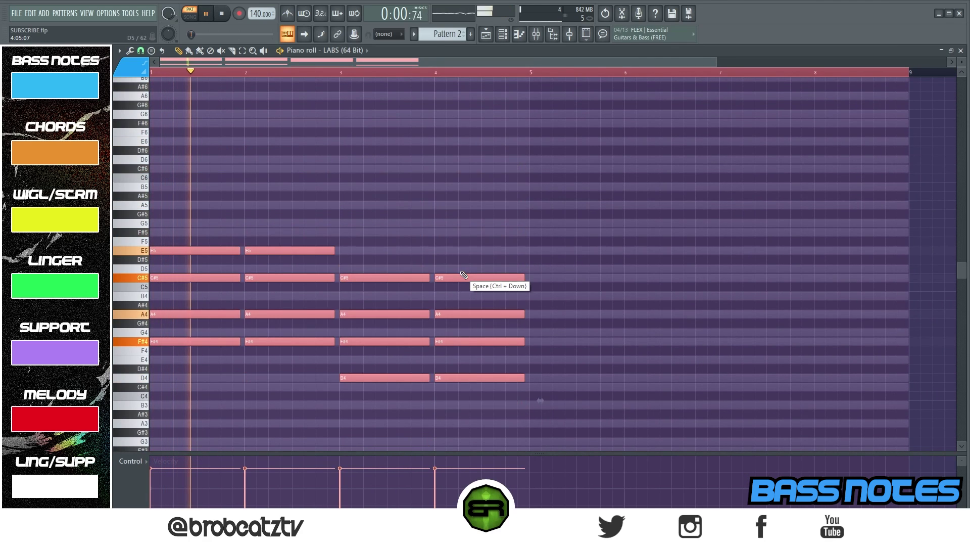
scroll(464, 270, down, 4)
click(596, 280)
scroll(609, 274, down, 1)
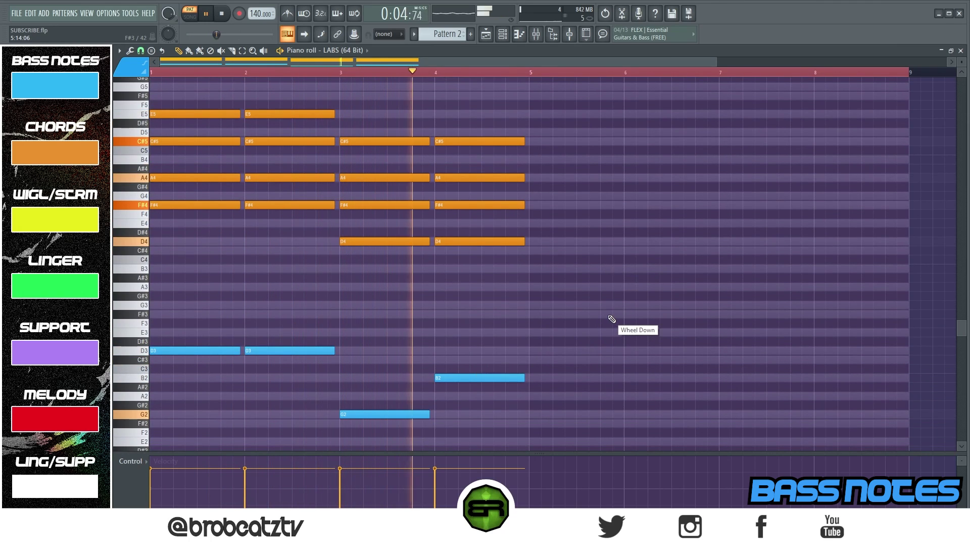
key(space)
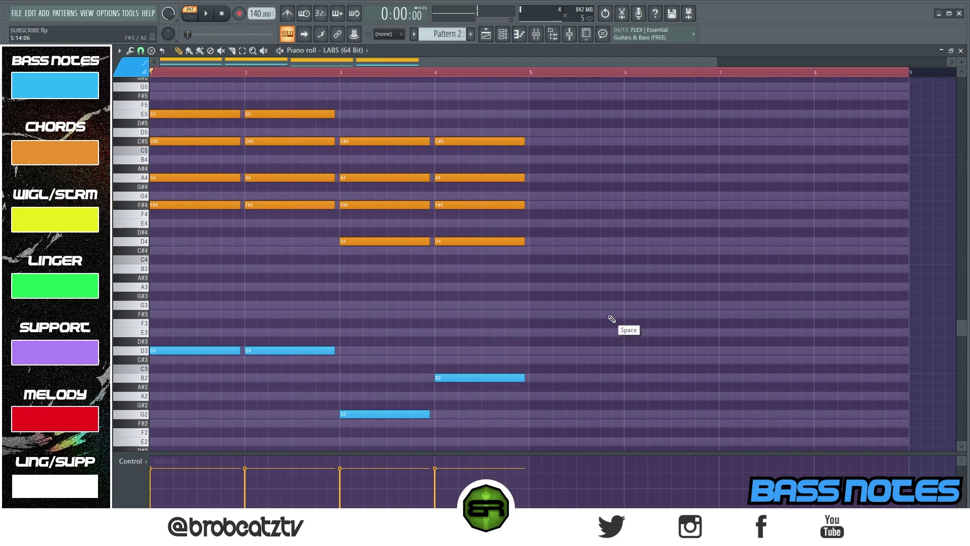
key(space)
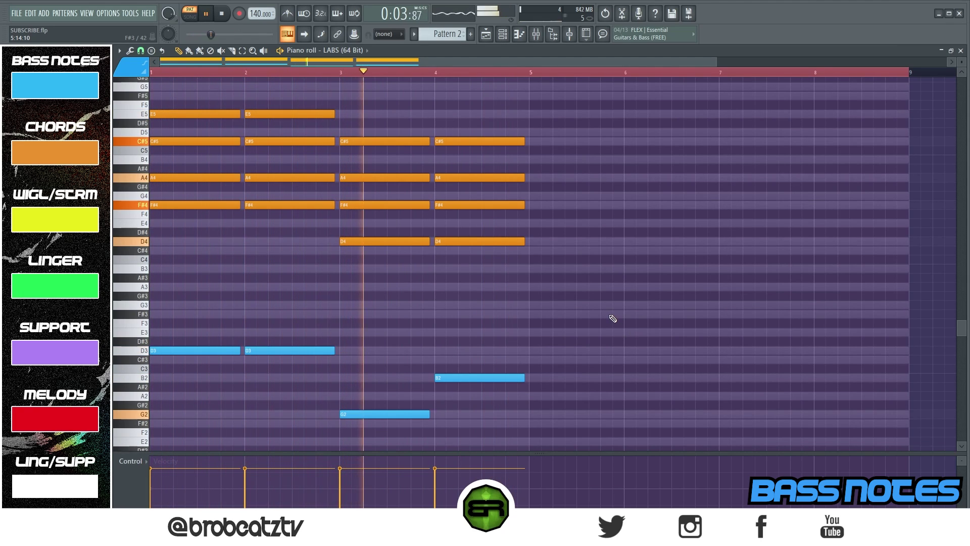
right_click(634, 317)
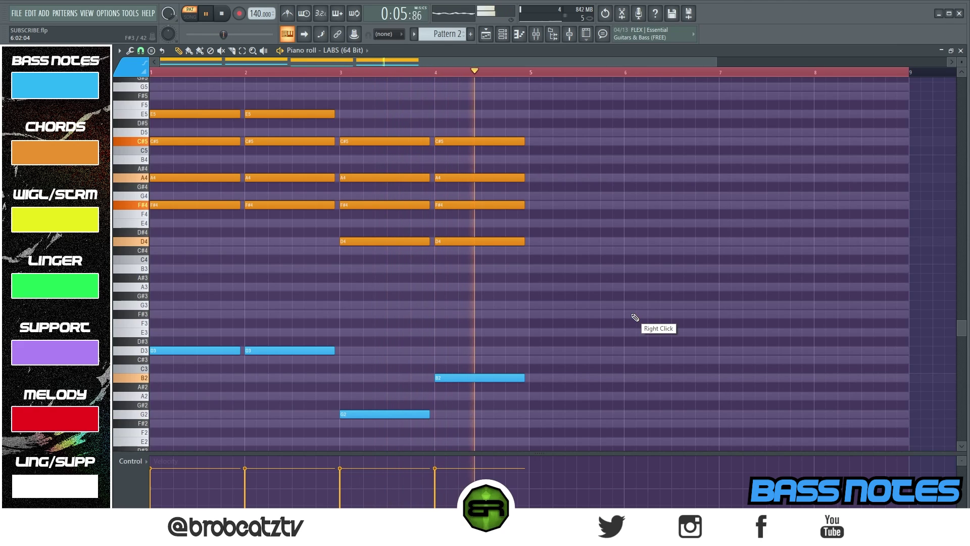
key(space)
drag(361, 146, 389, 437)
right_click(408, 313)
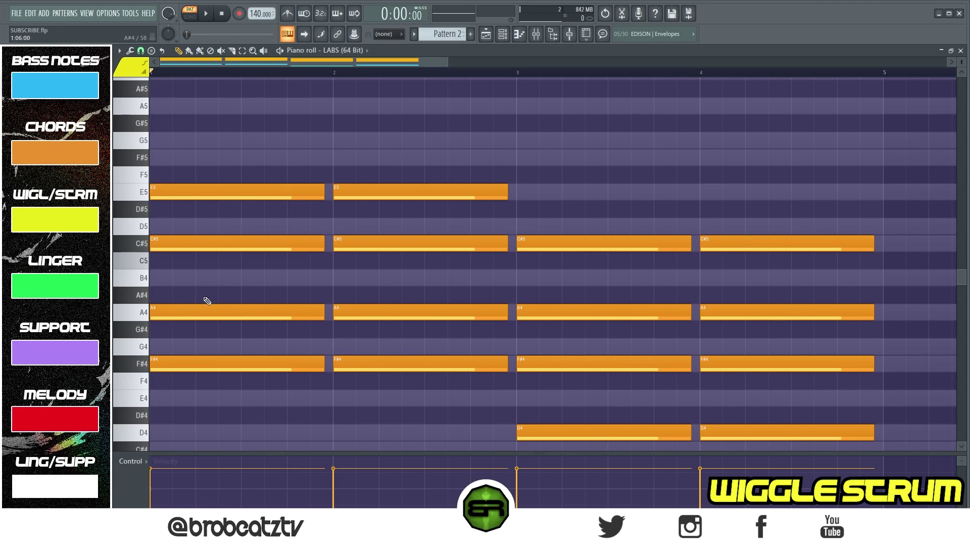
Replace bar 1's orange C#5 with yellow C#5, B4 and C#5 notes about 6 steps long, starting at steps 3, 7 and 11, and play them
right_click(180, 246)
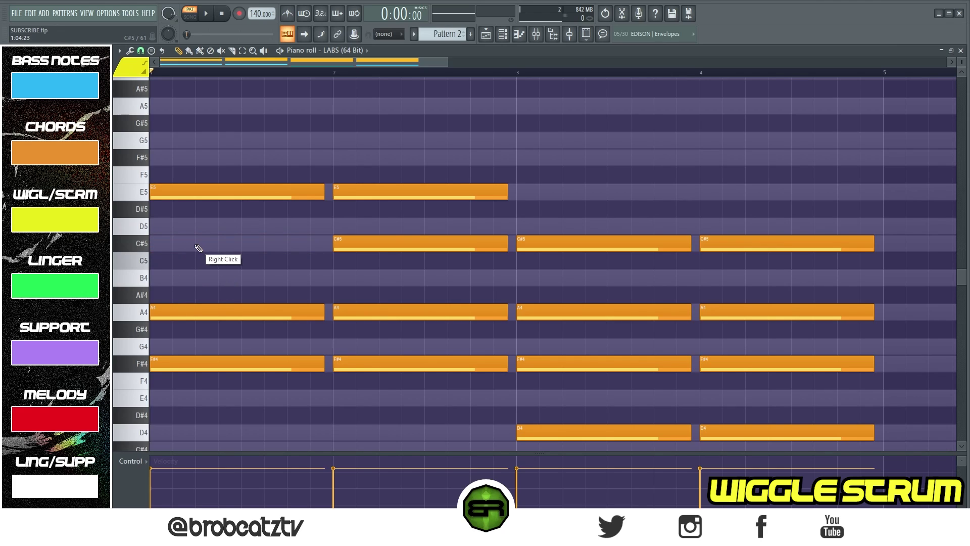
mouse_move(177, 246)
mouse_down()
mouse_move(331, 247)
mouse_move(235, 253)
mouse_move(286, 251)
mouse_up()
click(228, 280)
key(space)
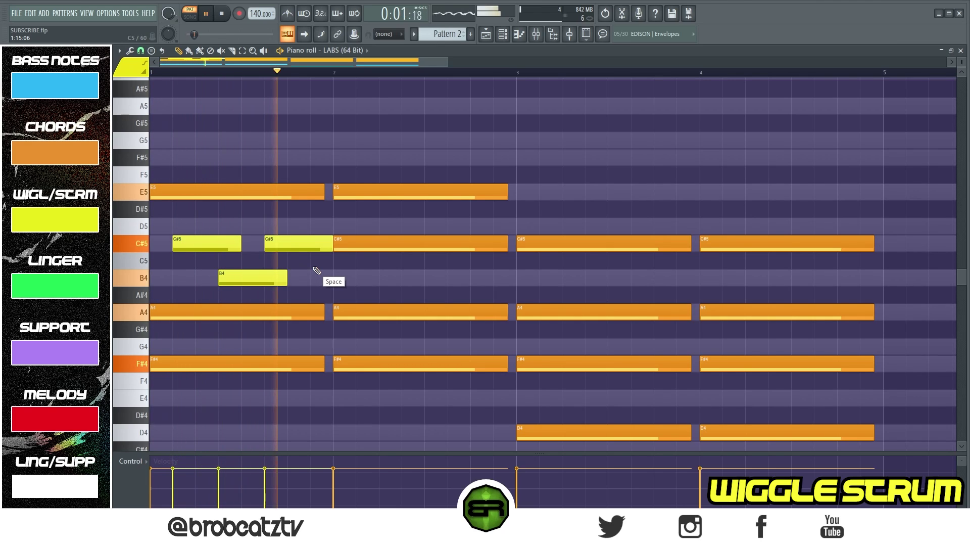
key(space)
key(space)
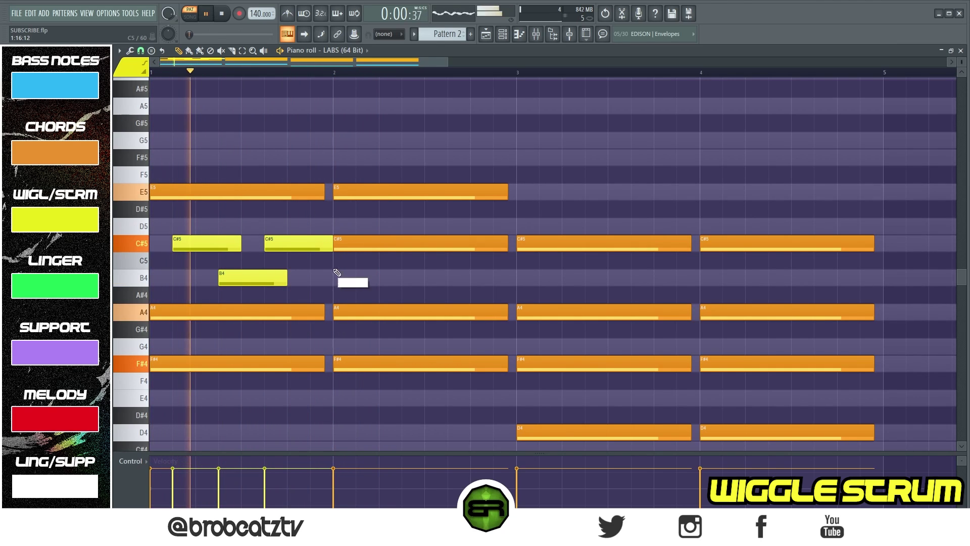
key(space)
Delete bar 2's orange C#5 and copy the three yellow notes of bar 1 to the same positions in bar 2
right_click(401, 243)
drag(337, 221, 326, 281)
ctrl+click(238, 277)
drag(203, 251, 387, 251)
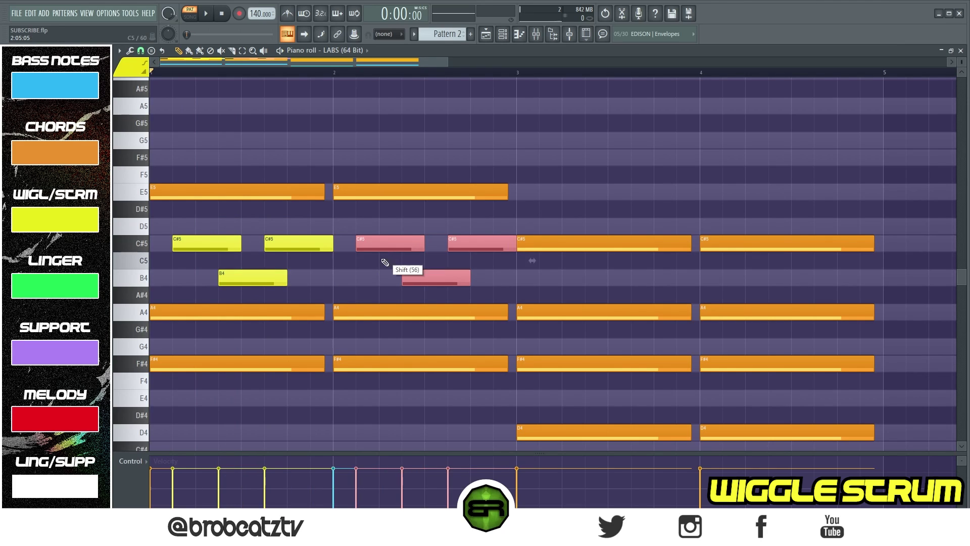
click(386, 259)
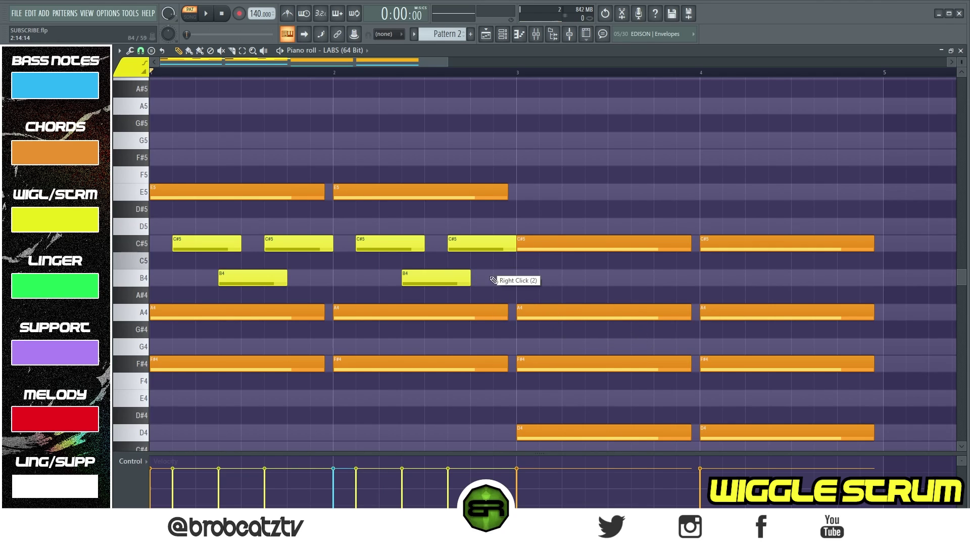
Replace bar 3's orange A4 and F#4 with yellow A4, F#4 and A4 notes at steps 3, 7 and 11, and start playback
right_click(544, 312)
click(546, 312)
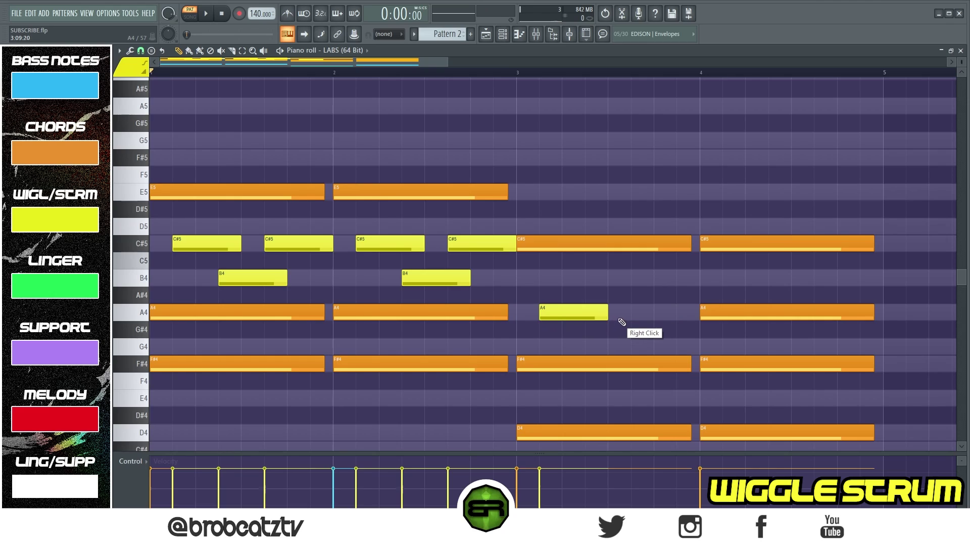
click(638, 313)
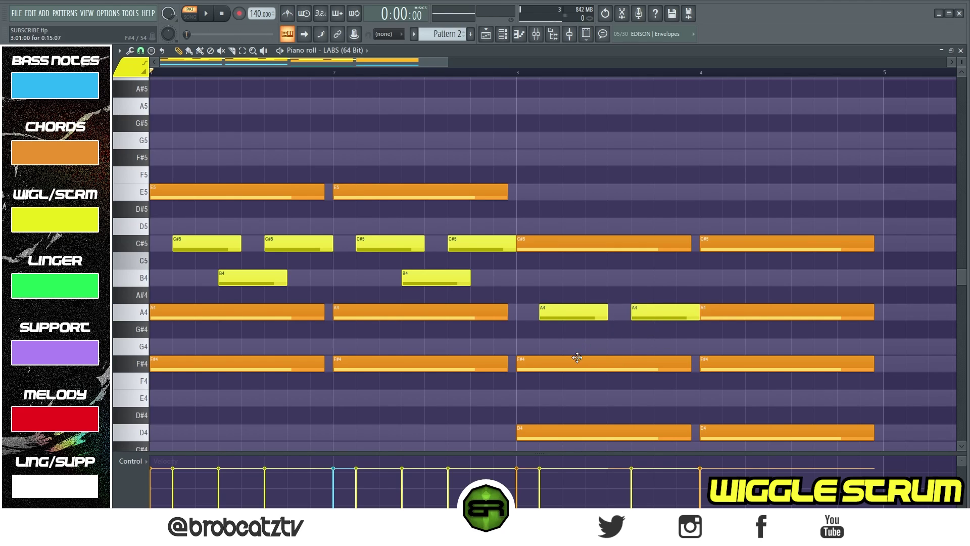
right_click(577, 357)
click(585, 363)
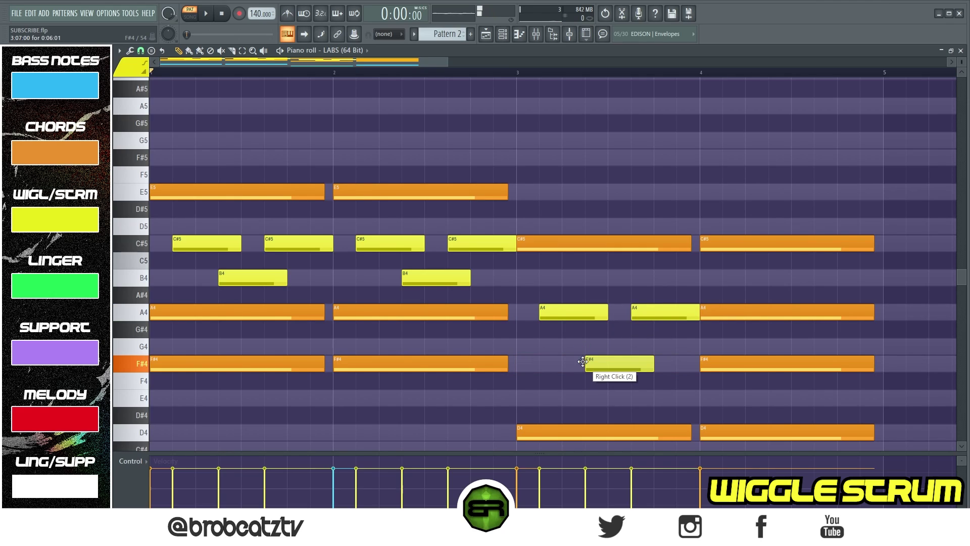
key(space)
Delete the orange F#4 and A4 from bar 4 and shorten bar 2's last yellow C#5 to end before bar 3
right_click(716, 360)
right_click(706, 312)
drag(701, 287, 535, 380)
ctrl+click(528, 366)
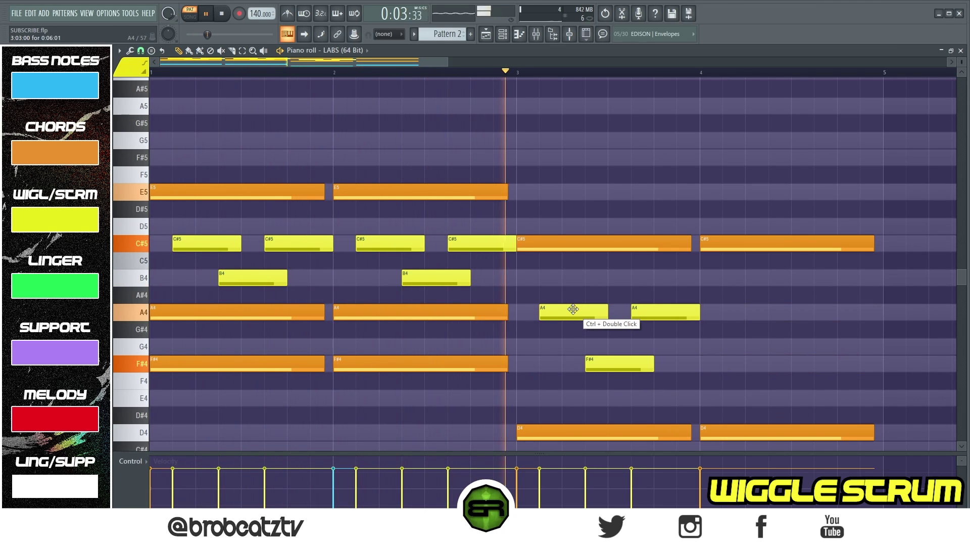
ctrl+click(512, 247)
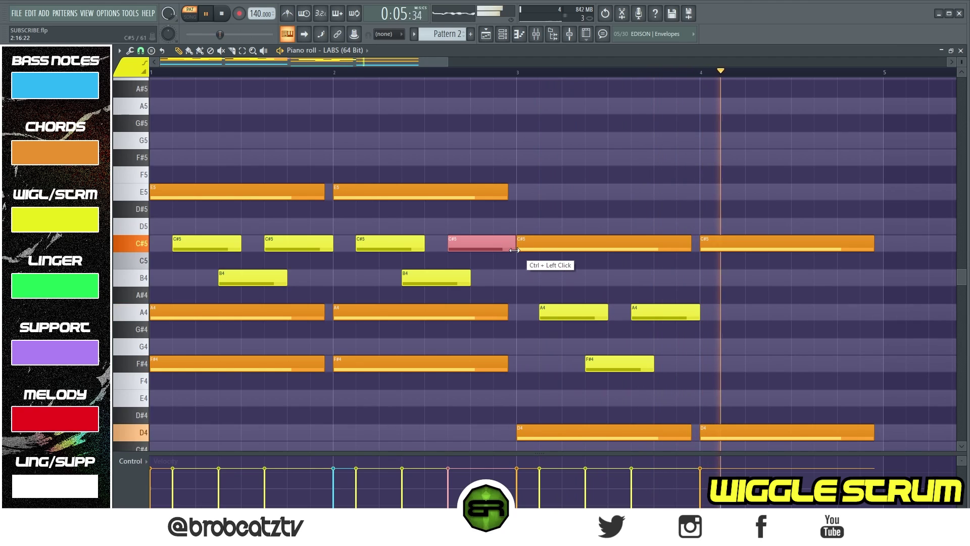
key(space)
Copy bar 3's yellow A4, F#4 and A4 notes to the same positions in bar 4
drag(541, 270, 682, 392)
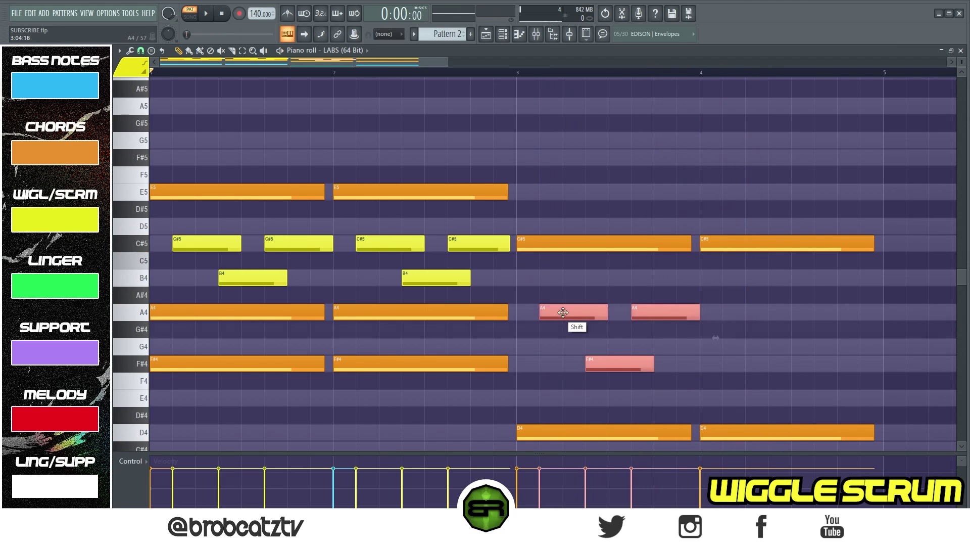
shift+drag(559, 312, 740, 317)
right_click(728, 289)
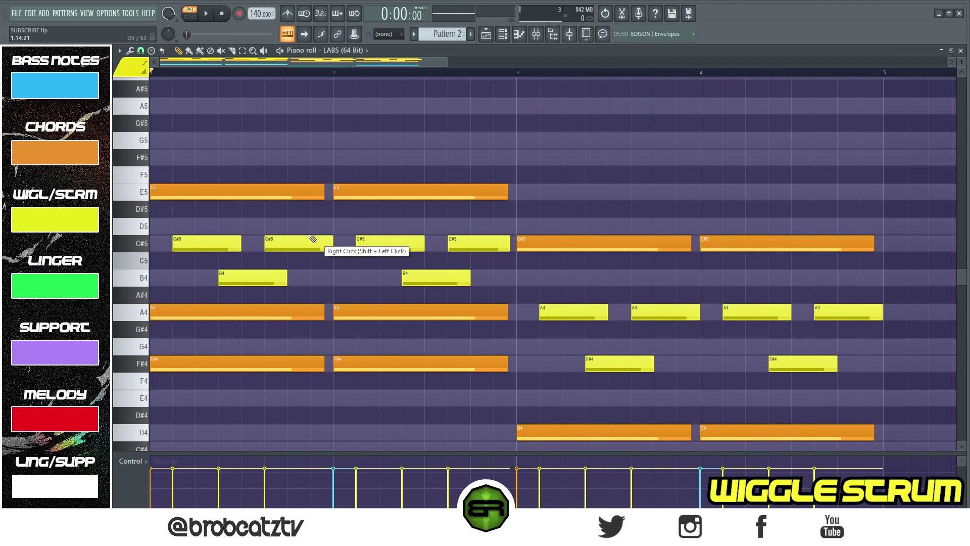
right_click(531, 191)
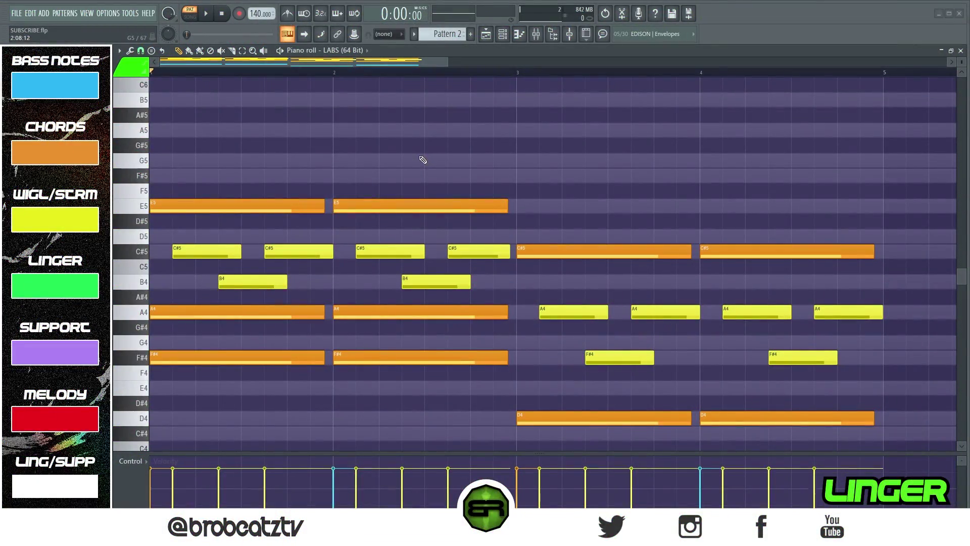
Delete the orange E5 notes from bars 1 and 2
drag(382, 223, 294, 293)
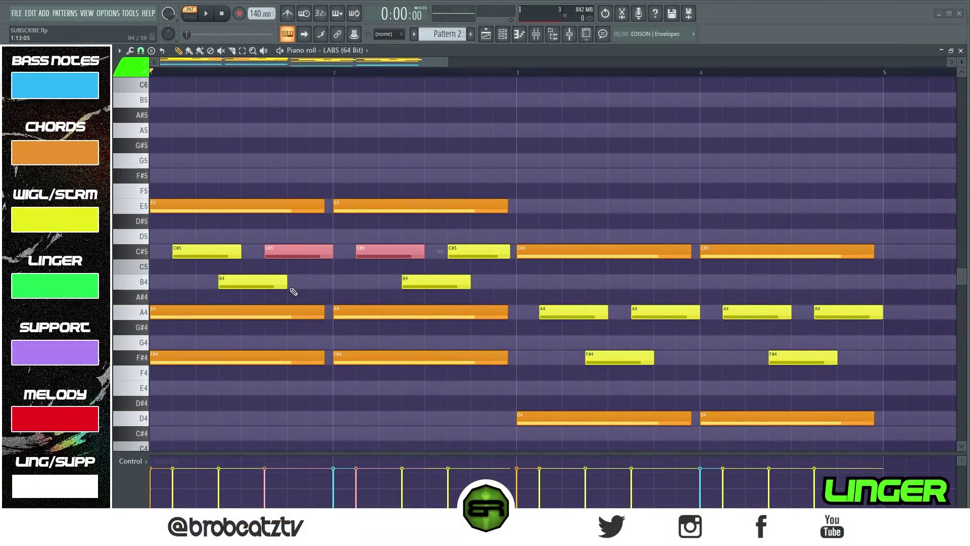
right_click(327, 292)
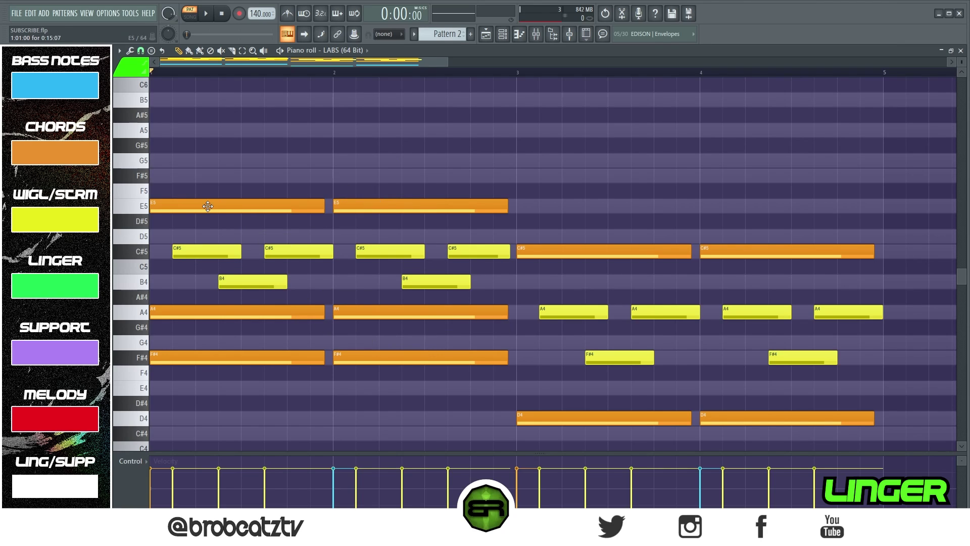
scroll(239, 239, up, 1)
right_click(256, 250)
right_click(348, 252)
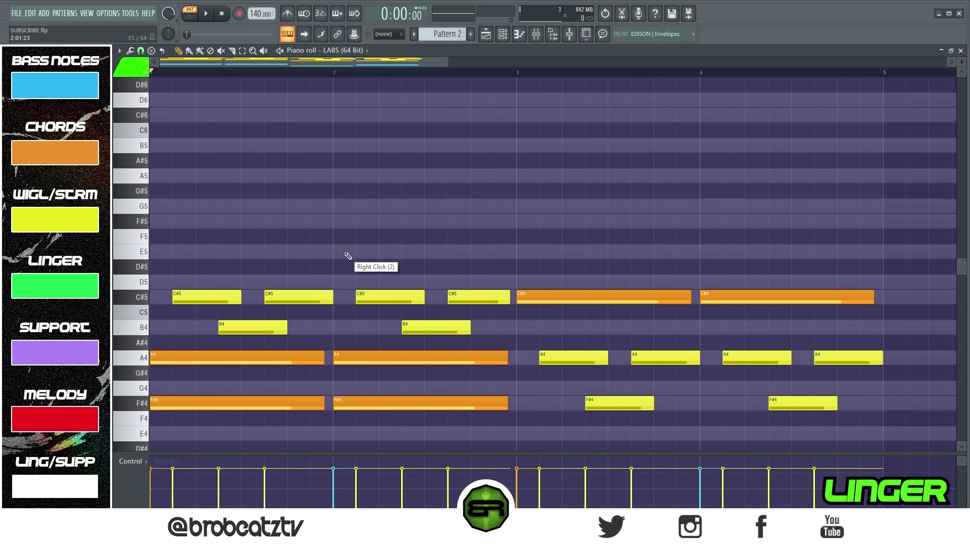
Place green E5 notes about 6 steps long at step 13 of bars 1 and 2, and raise both one octave to E6
click(295, 252)
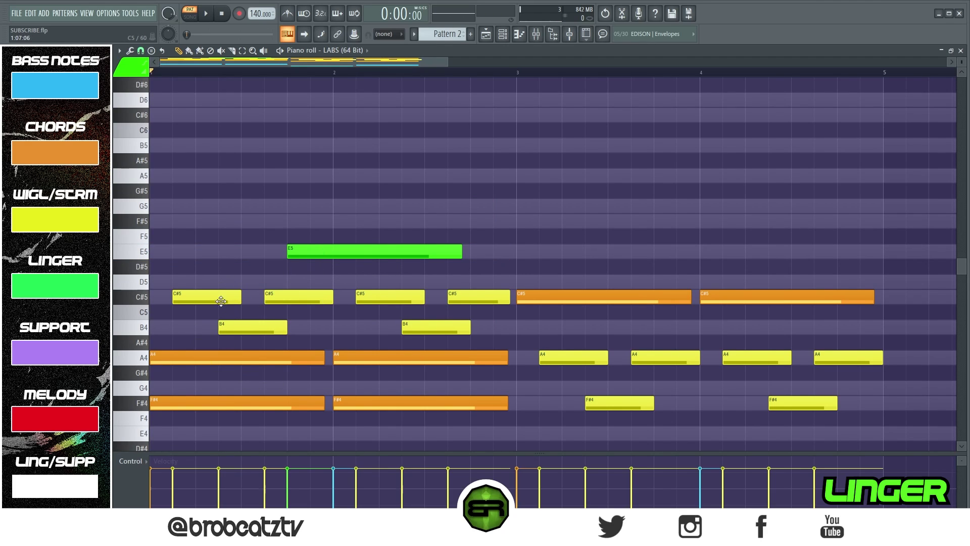
drag(445, 254, 351, 262)
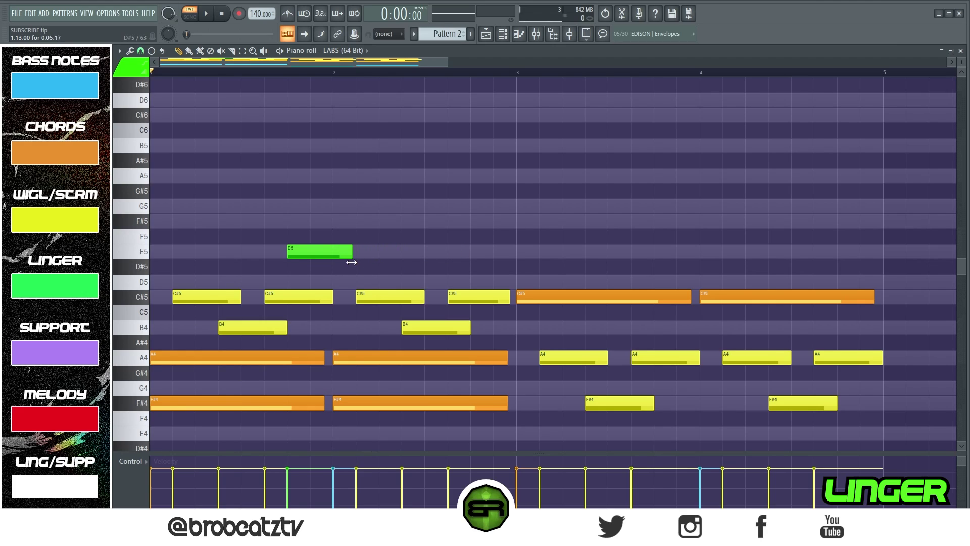
click(473, 250)
drag(535, 280, 336, 253)
key(ctrl+Up)
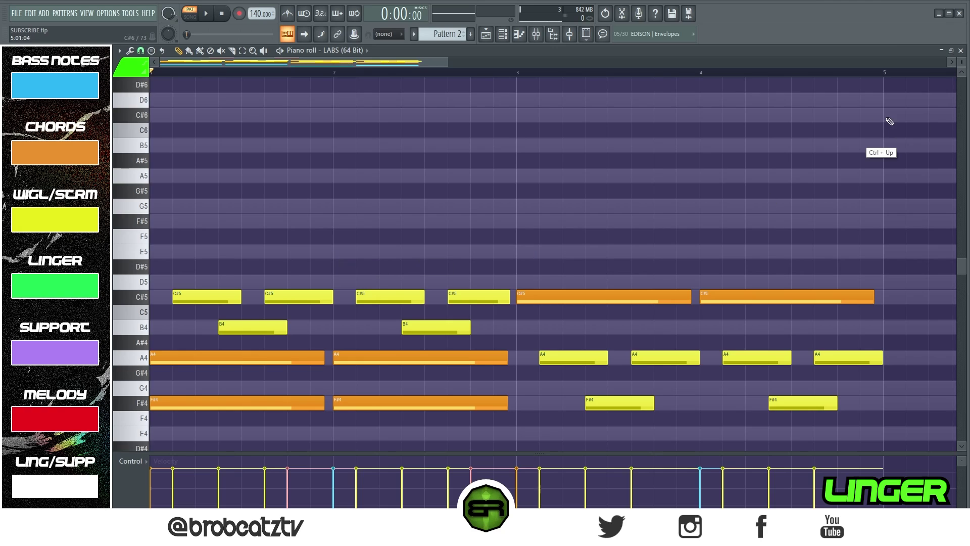
drag(966, 64, 966, 76)
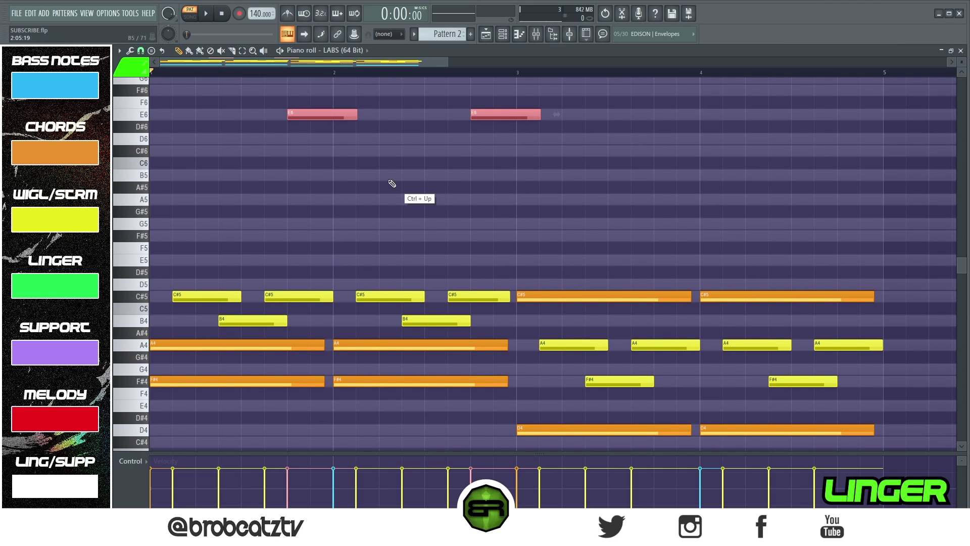
Copy the two green E6 notes down to C#6 and A5, and delete the A5 copies
drag(314, 115, 292, 199)
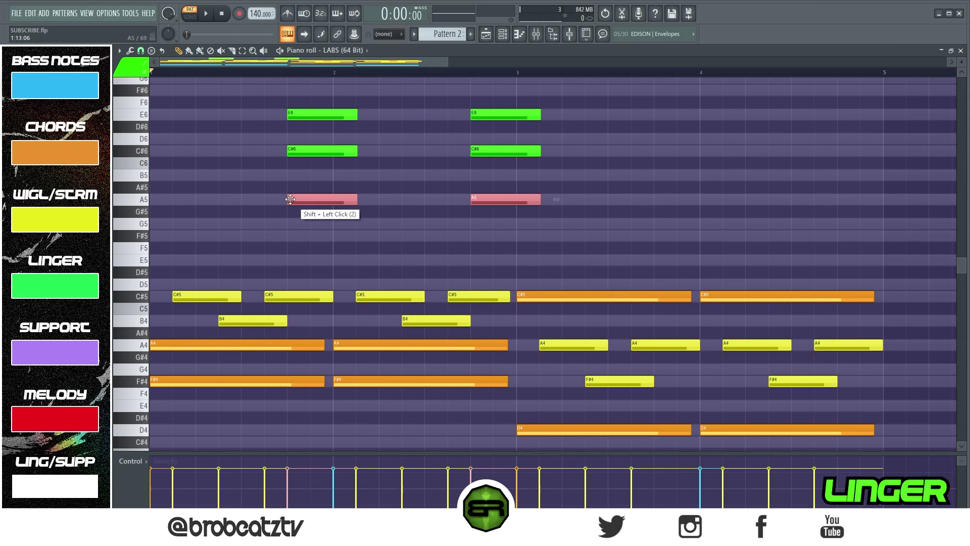
ctrl+click(291, 244)
right_click(303, 200)
right_click(488, 202)
Move the green C#6 notes 8 steps earlier to step 5 of bars 1 and 2, and play back the pattern
drag(298, 146, 372, 165)
ctrl+click(498, 153)
drag(498, 153, 408, 153)
key(space)
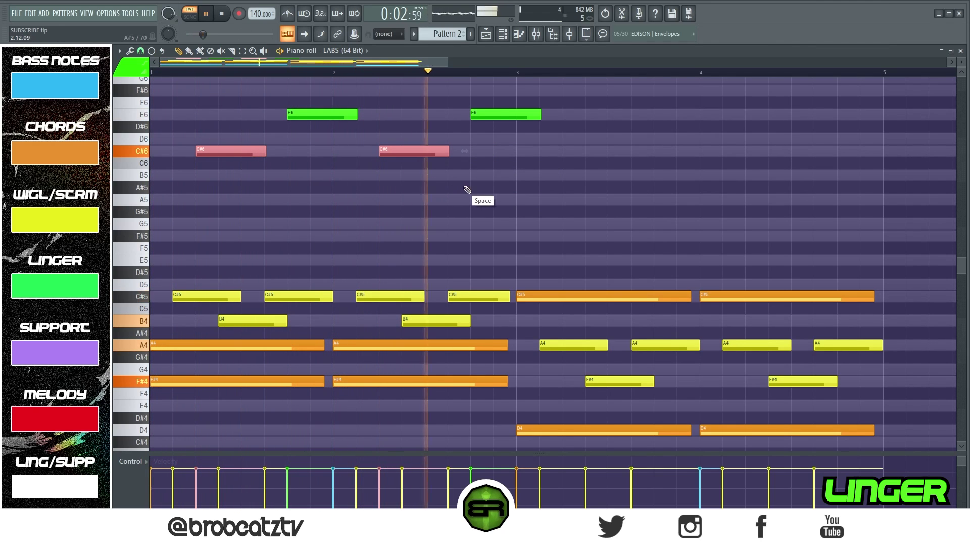
key(space)
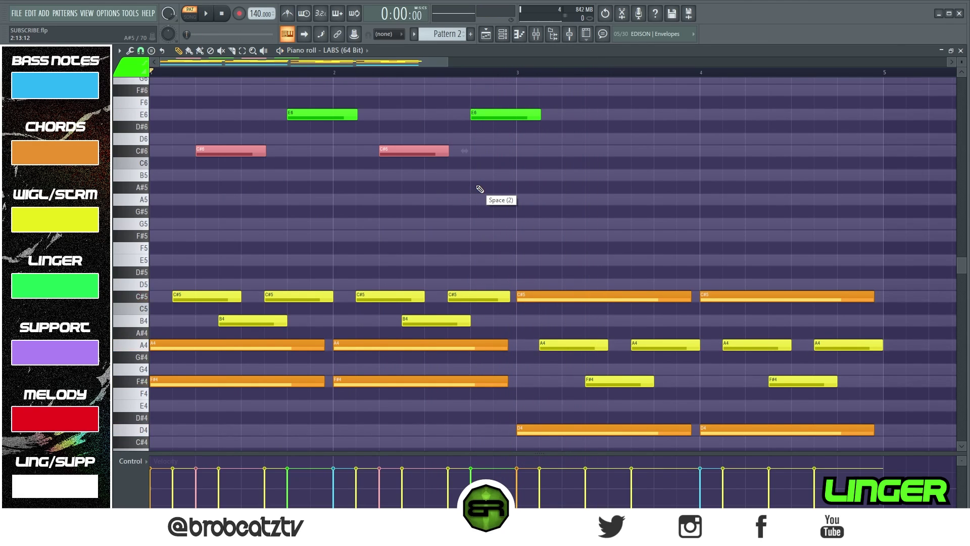
right_click(515, 175)
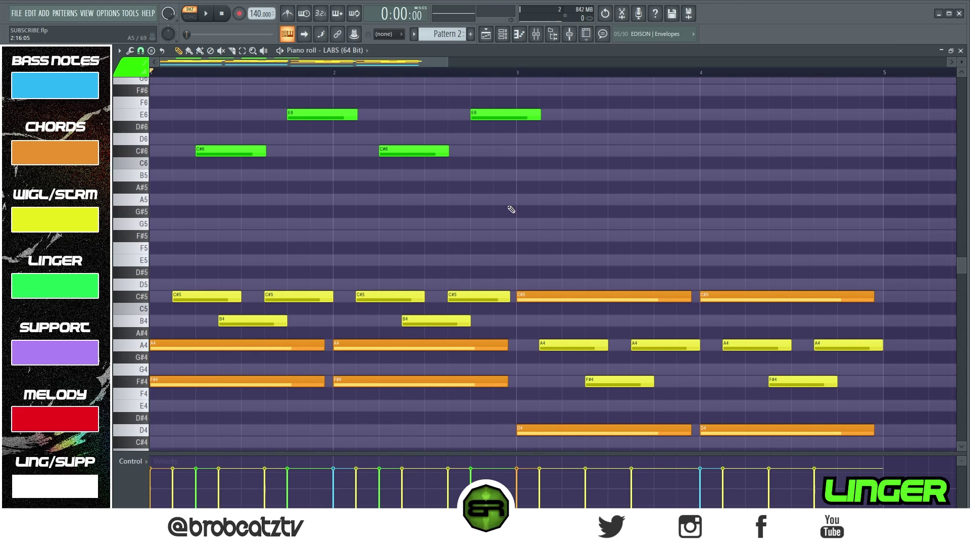
Copy the green notes into bars 3 and 4 as A5 at step 5 and C#6 at step 13, ending the last C#6 with bar 4
drag(516, 115, 230, 151)
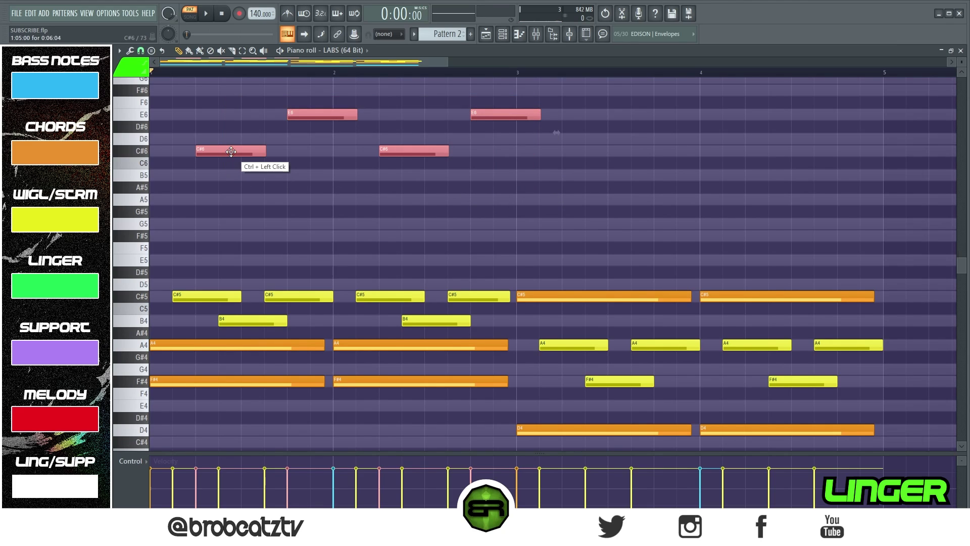
right_click(453, 138)
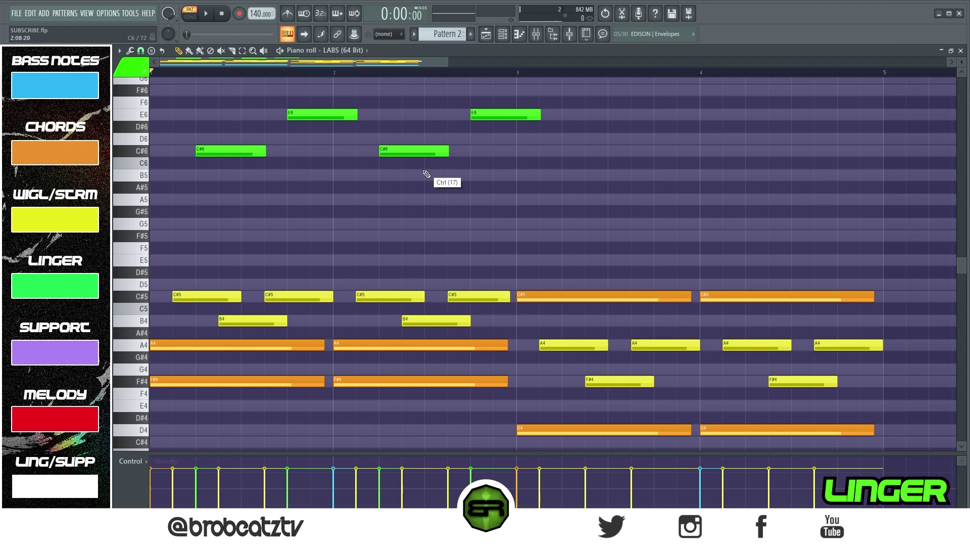
drag(437, 142, 578, 197)
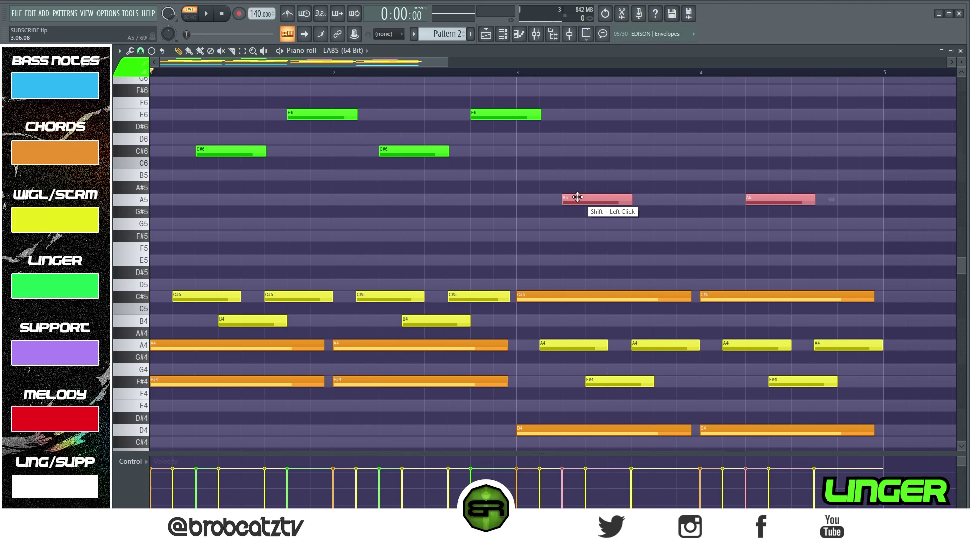
drag(391, 152, 851, 154)
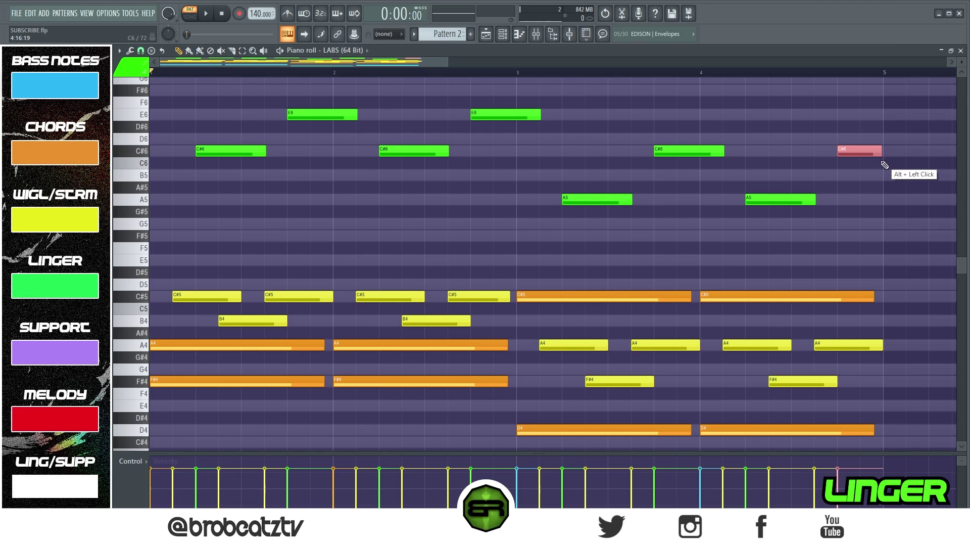
right_click(875, 188)
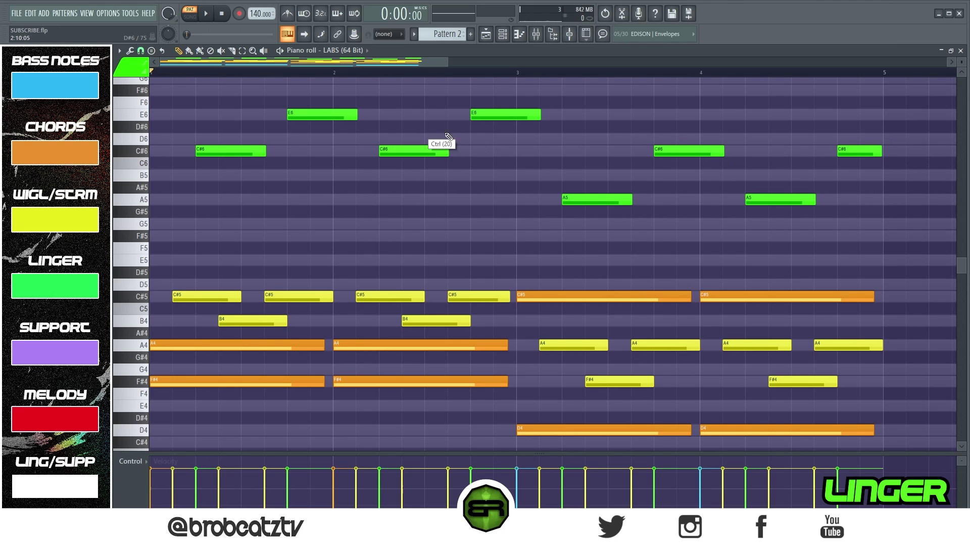
Try the green A5 and C#6 notes of bars 3 and 4 one octave lower
drag(857, 123, 578, 233)
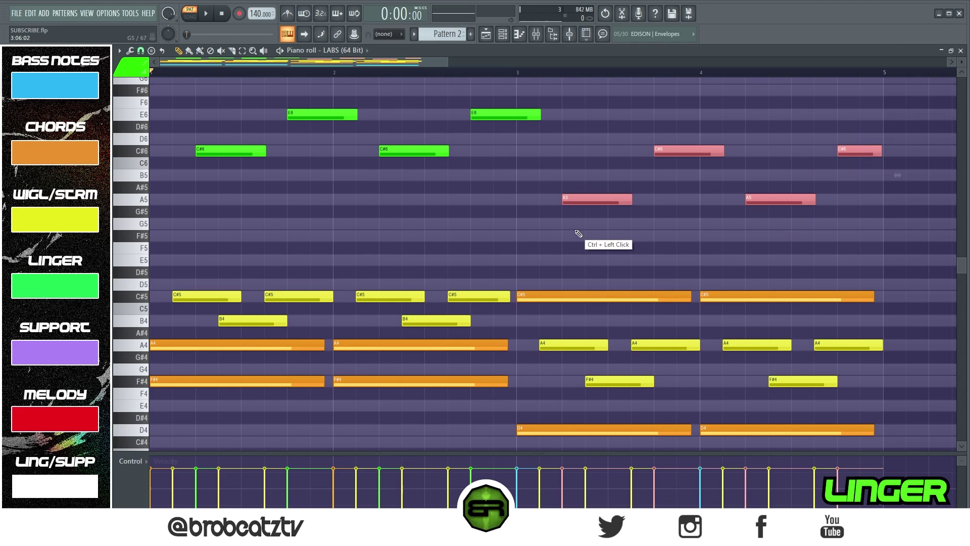
key(ctrl+Down)
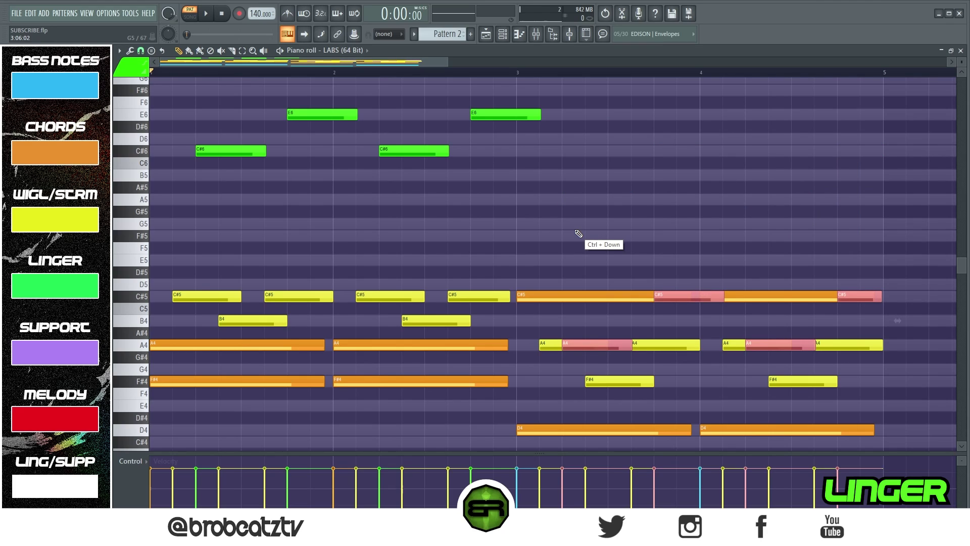
key(ctrl+Up)
key(ctrl+Down)
key(ctrl+Up)
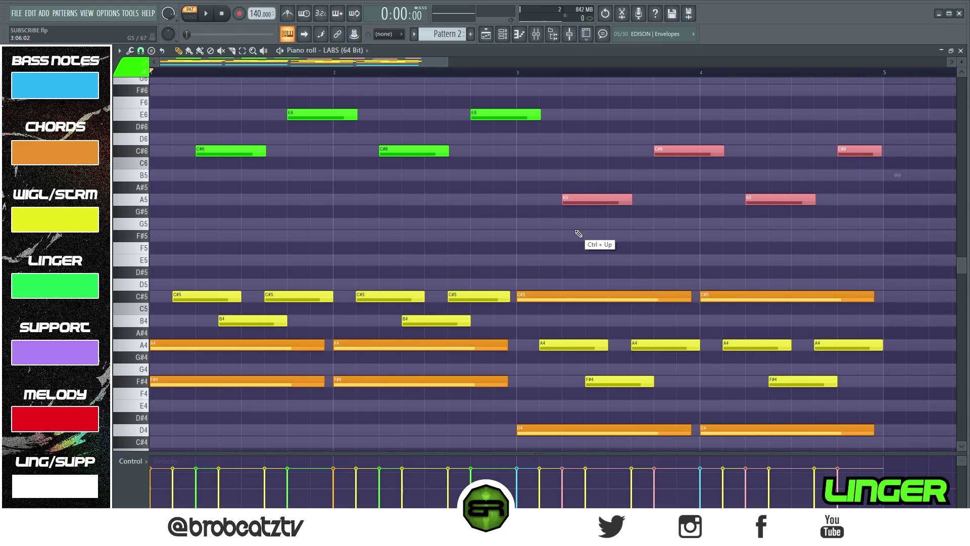
Play back the pattern with the green notes in bars 3 and 4
right_click(437, 214)
drag(512, 84, 226, 192)
right_click(442, 234)
key(space)
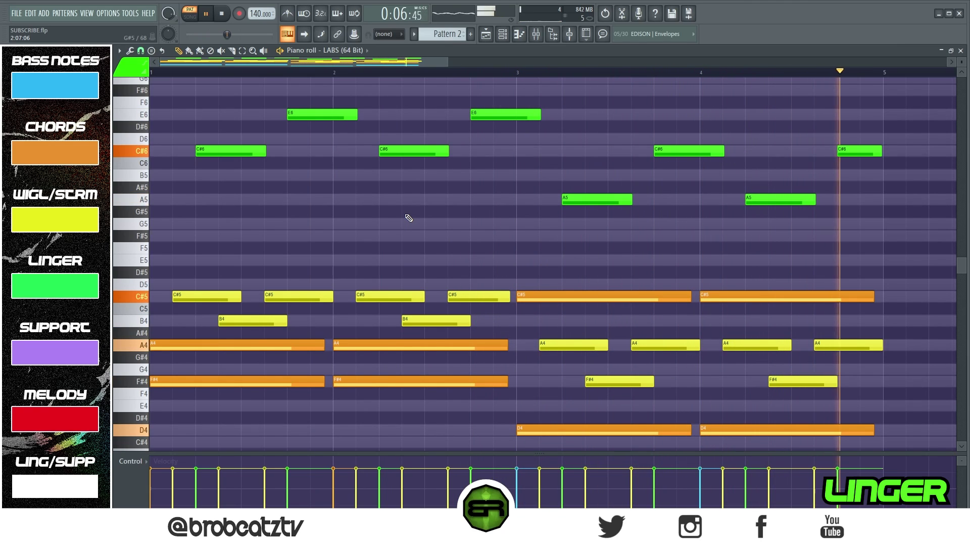
key(space)
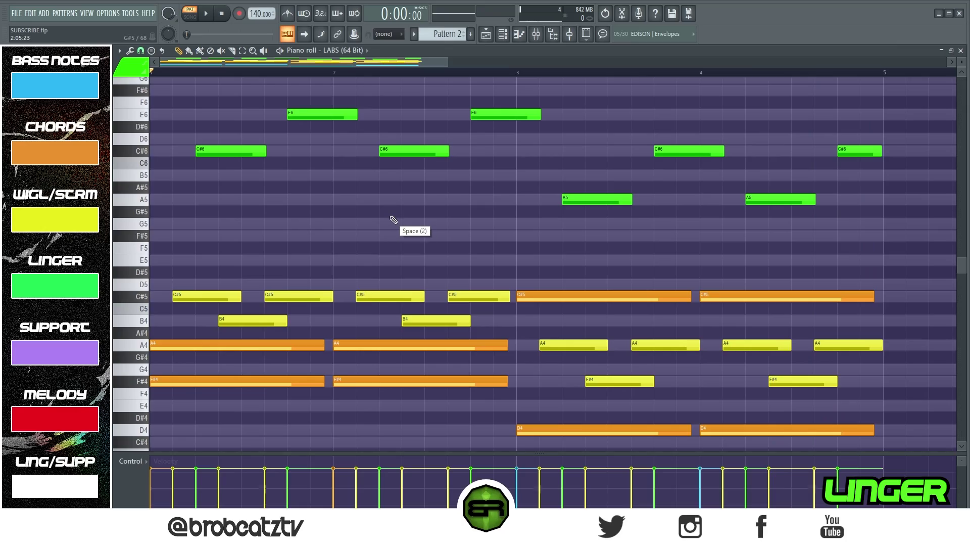
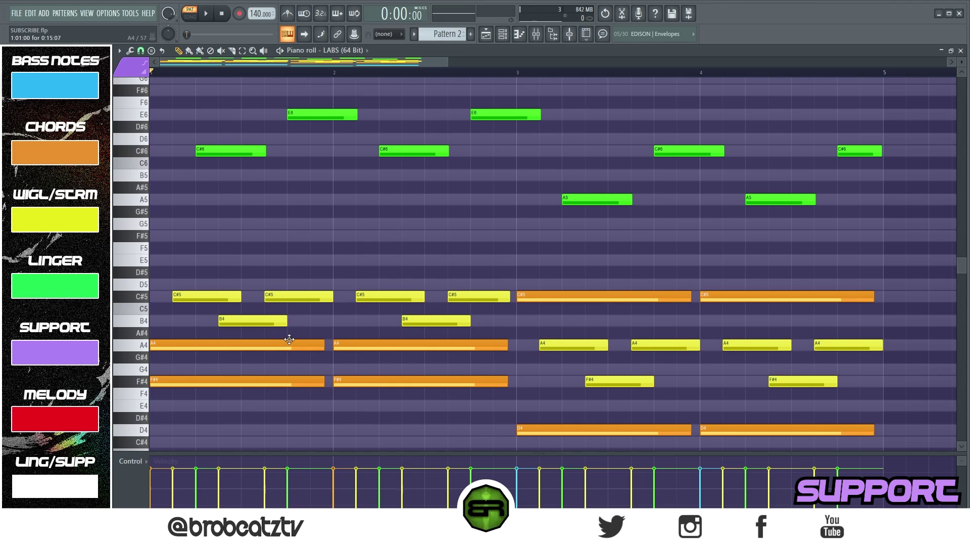
Try green copies at F#5 on step 1 and A5 on step 5 of bar 1, play them back, and delete them
drag(216, 143, 171, 242)
right_click(227, 207)
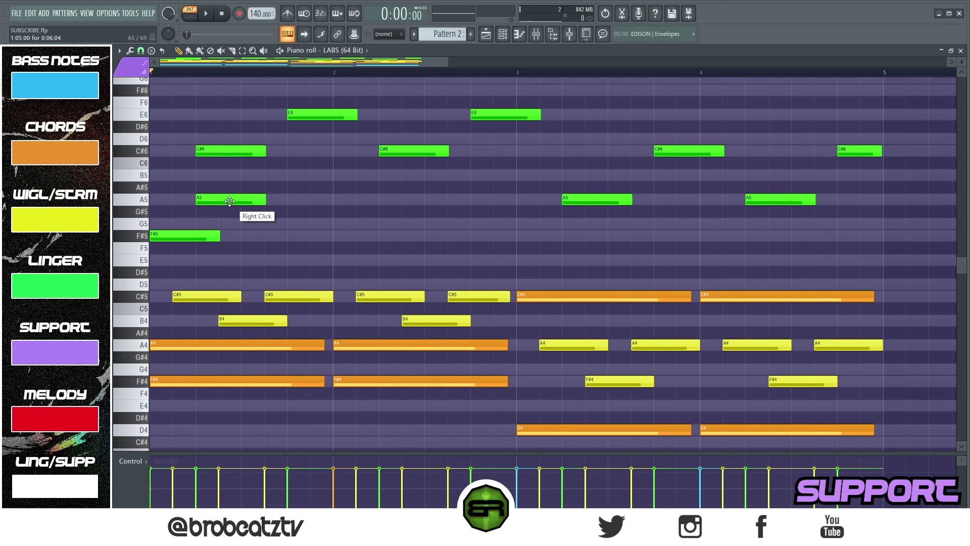
key(space)
key(space)
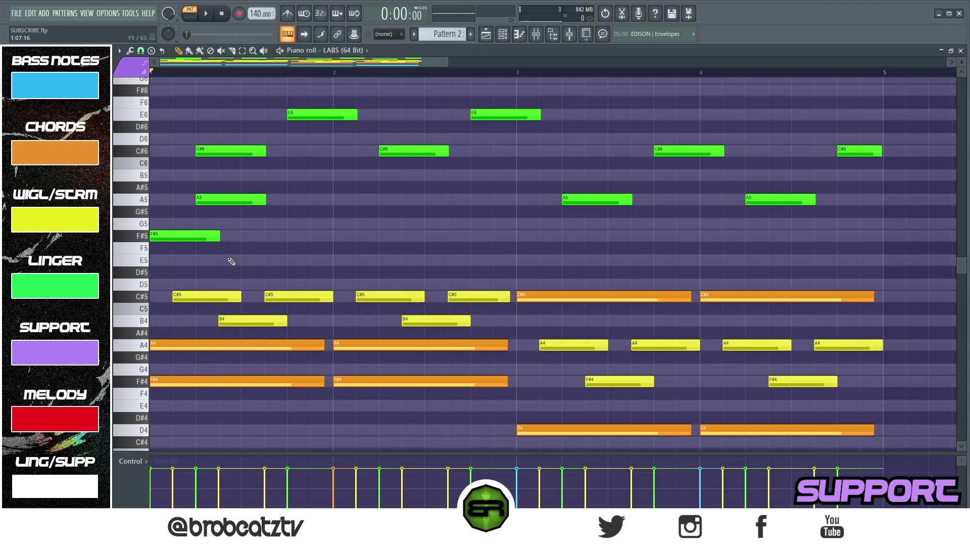
right_click(223, 200)
right_click(200, 236)
Delete the orange A4 notes and place purple A5 notes about 10 steps long at step 5 of bar 1 and step 1 of bar 2
right_click(189, 345)
right_click(335, 346)
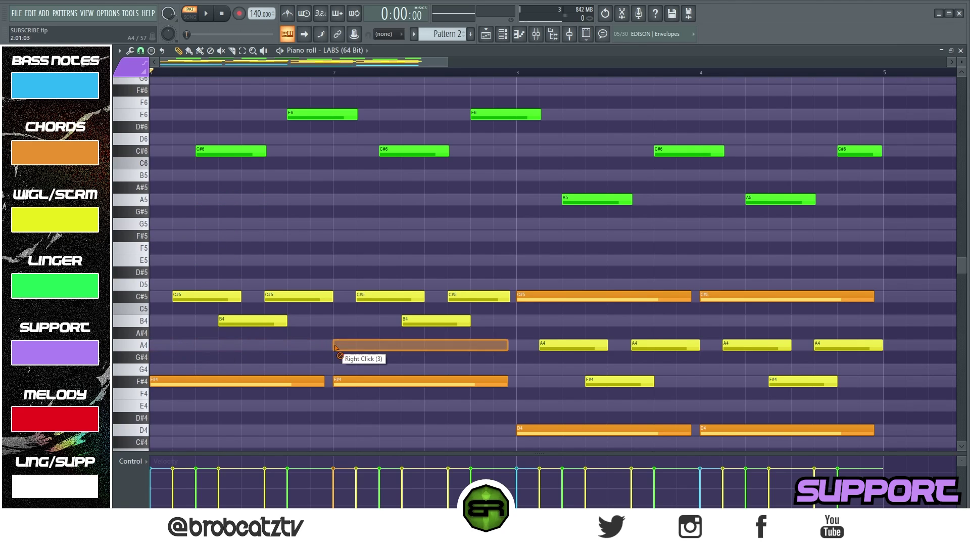
click(197, 200)
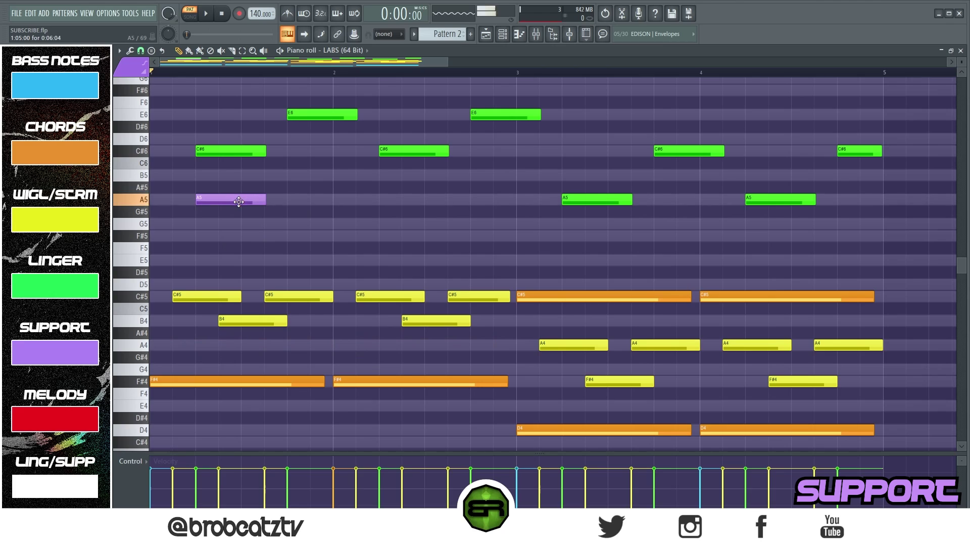
drag(277, 202, 314, 203)
drag(227, 200, 365, 201)
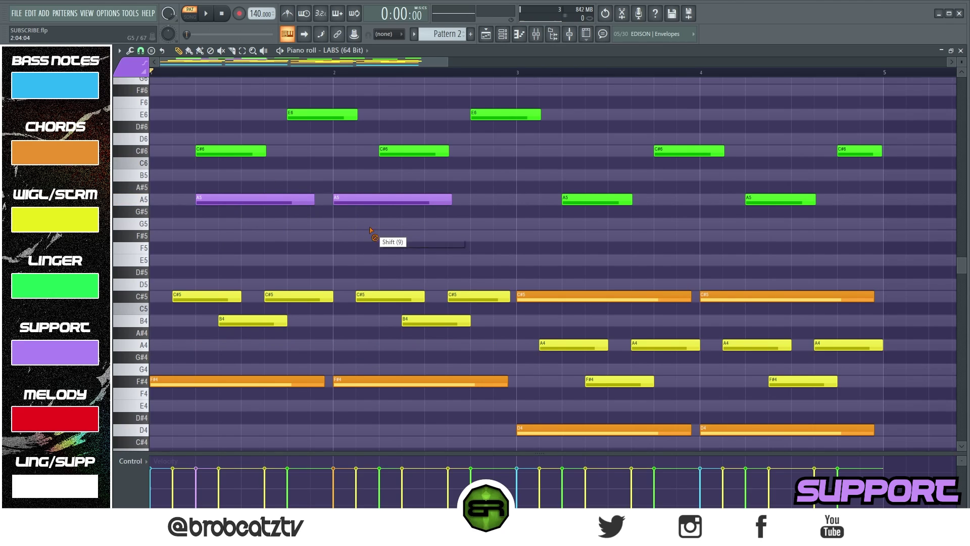
Place purple F#5 notes about 4.5 steps long at steps 1 and 15 of bar 1, and play back the pattern
click(169, 236)
drag(266, 235, 193, 246)
click(310, 236)
drag(311, 238, 334, 237)
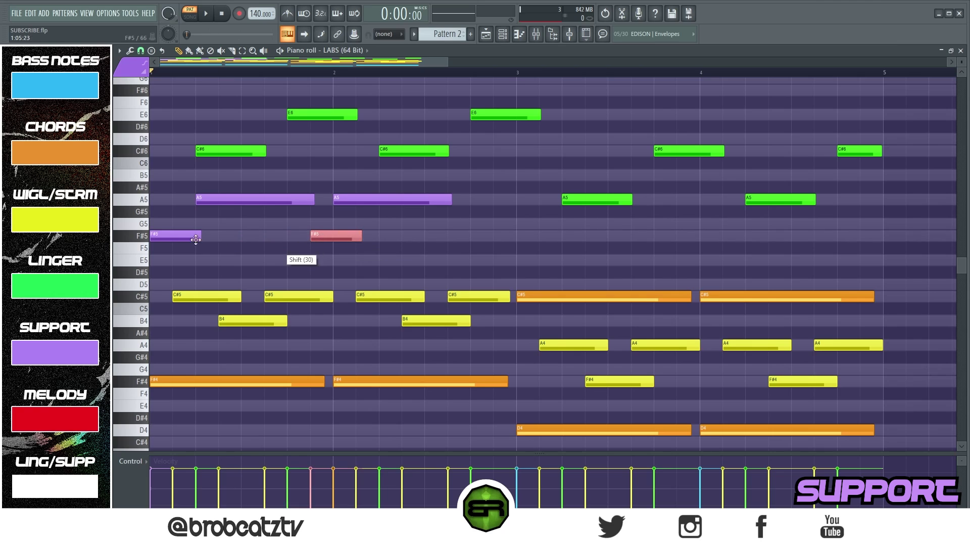
key(space)
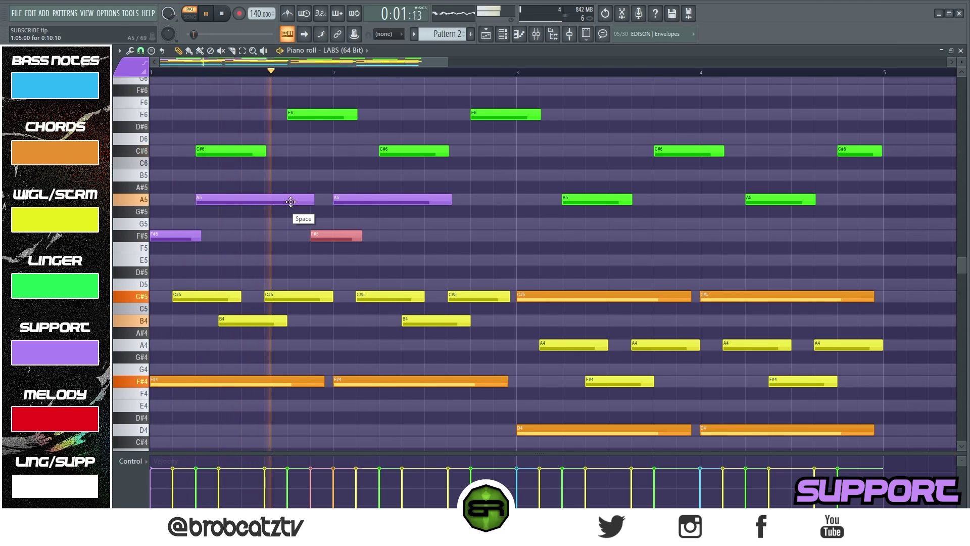
key(space)
drag(388, 228, 187, 242)
right_click(521, 235)
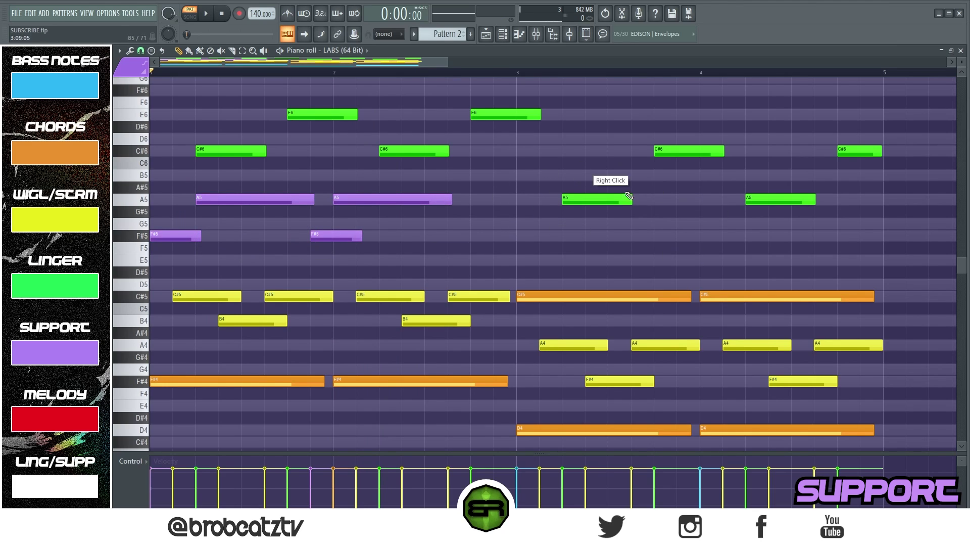
Copy a green A5 to F#5 at the start of bar 3 and the last yellow C#5 of bar 2 up to E5
drag(584, 199, 531, 231)
right_click(449, 275)
ctrl+click(463, 299)
drag(452, 296, 451, 259)
right_click(439, 280)
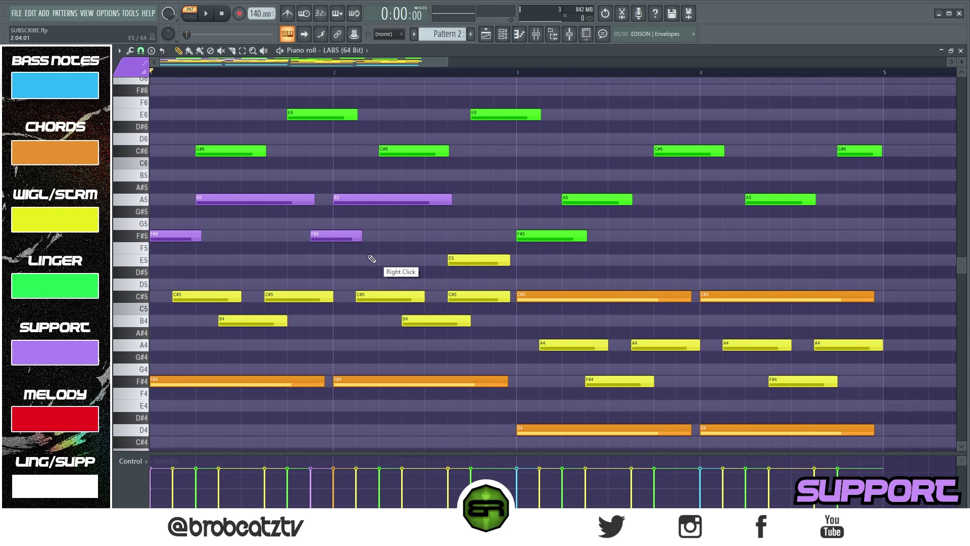
Replace the green F#5 and yellow E5 with purple notes about 4.5 steps long, F#5 at step 1 of bar 3 and E5 at step 15 of bar 2
right_click(526, 235)
click(521, 236)
right_click(477, 260)
click(488, 260)
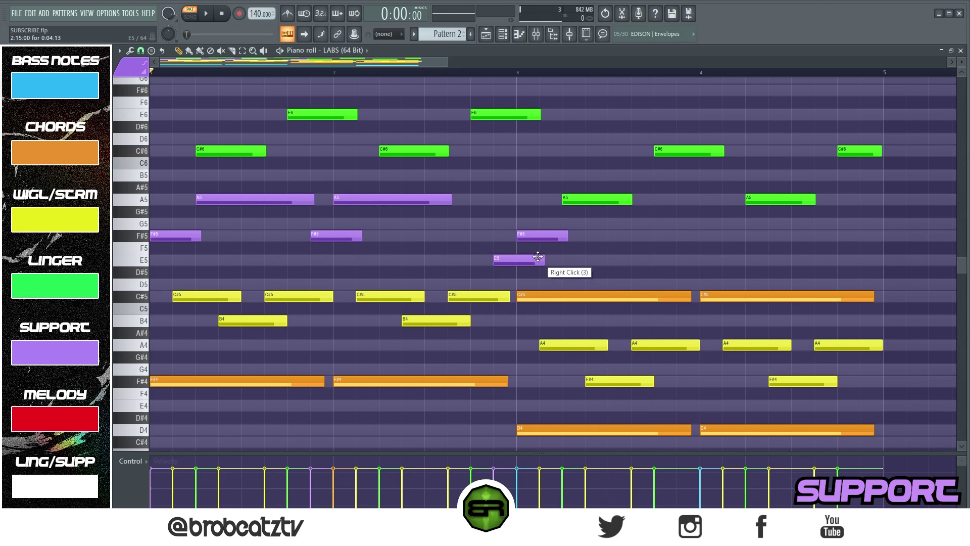
Extend bar 3's purple F#5 to about 12 steps, copy it with the E5 one bar later, and play back the pattern
drag(590, 239, 706, 268)
key(space)
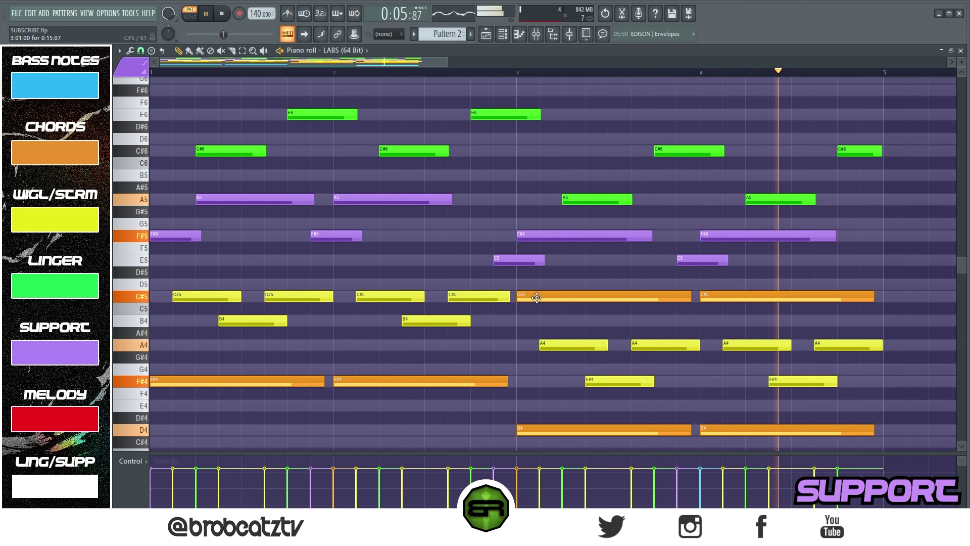
key(space)
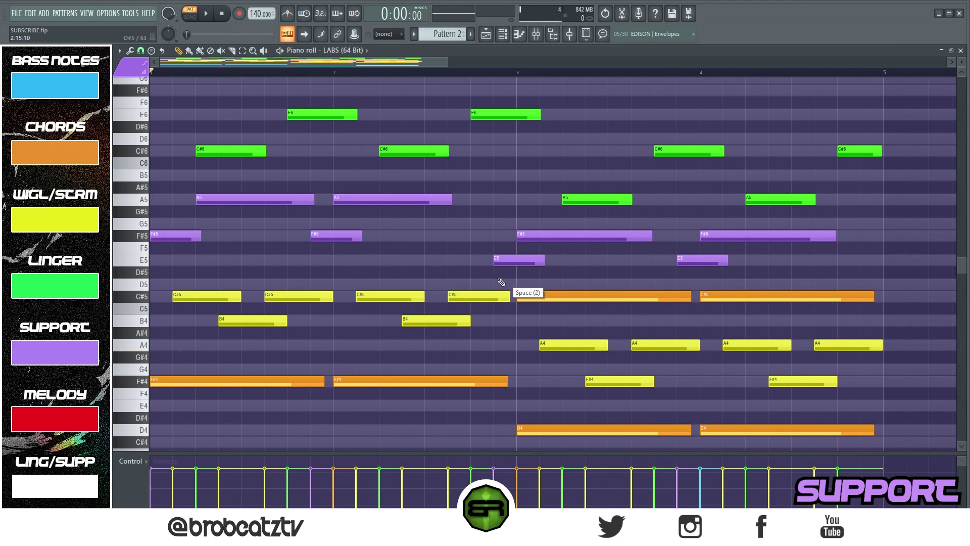
Raise all notes of the pattern one octave and play it back
scroll(458, 311, down, 1)
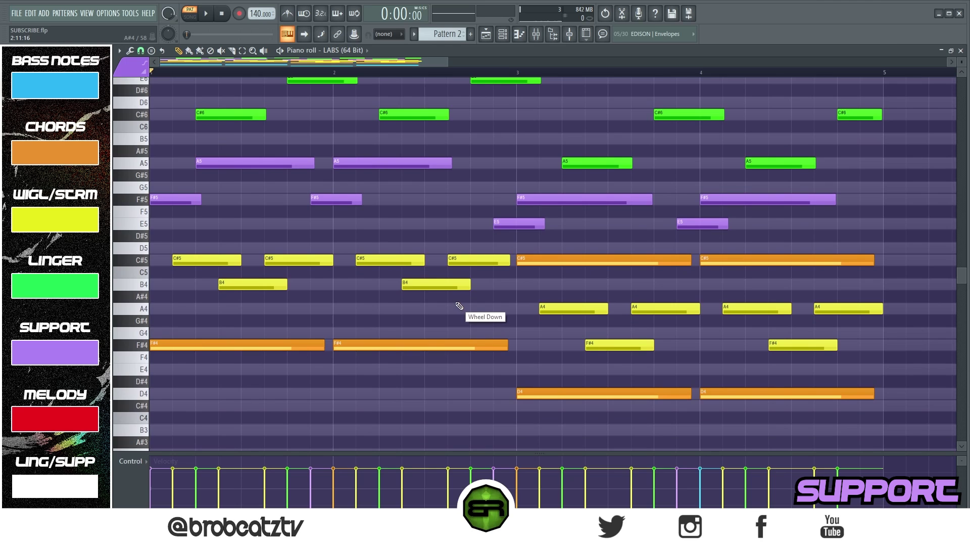
scroll(457, 304, down, 9)
key(ctrl+a)
scroll(468, 296, up, 2)
key(ctrl+Up)
scroll(433, 308, up, 8)
key(space)
scroll(432, 288, down, 2)
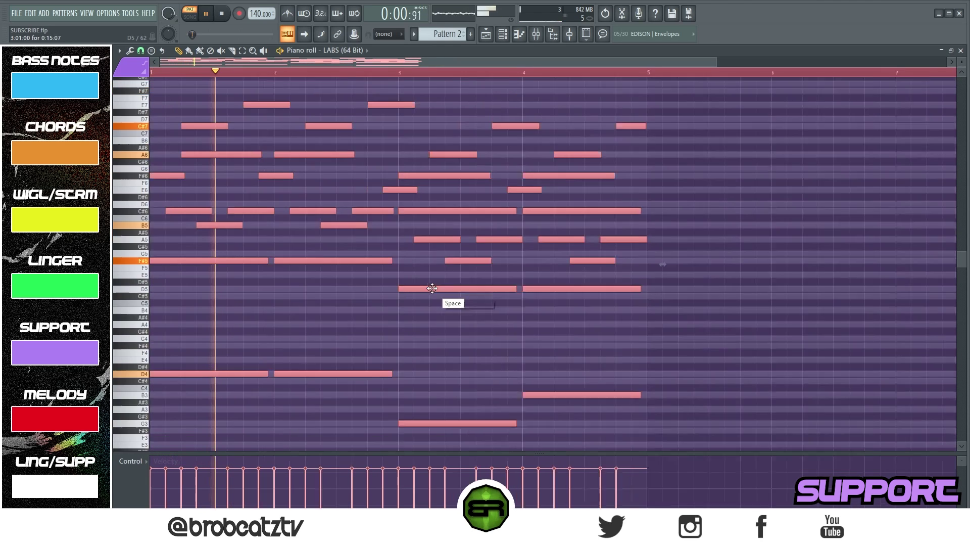
Stop playback, lower all notes one octave, and clear the selection
right_click(541, 268)
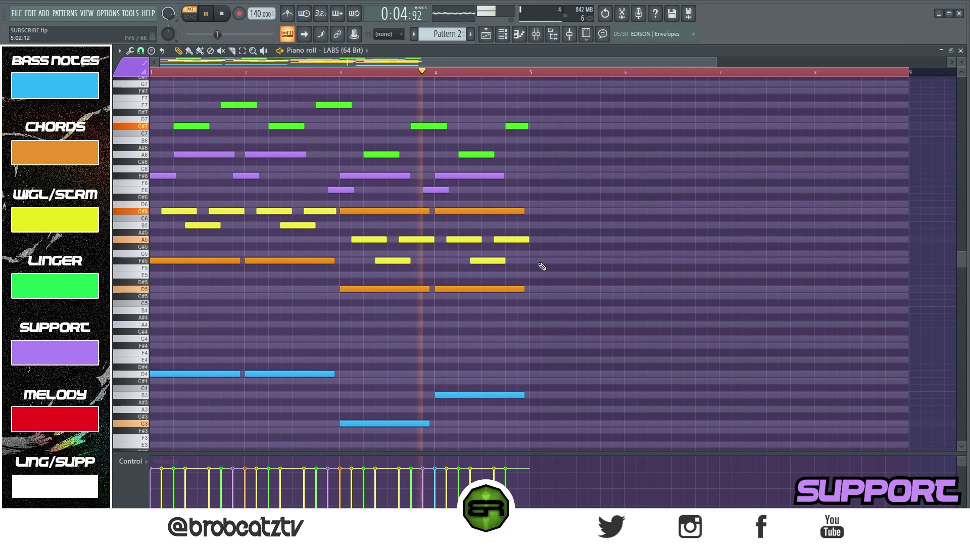
key(ctrl+a)
key(space)
key(ctrl+Down)
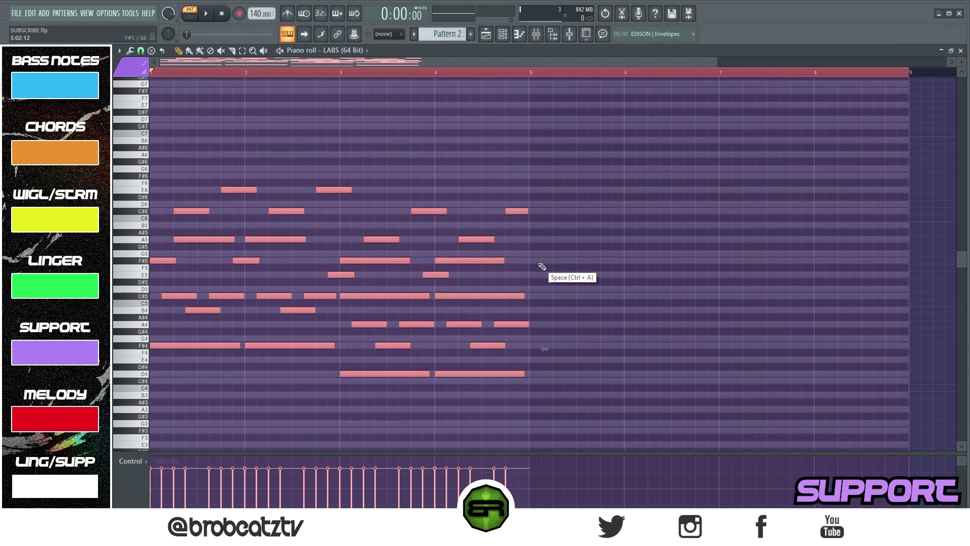
click(548, 253)
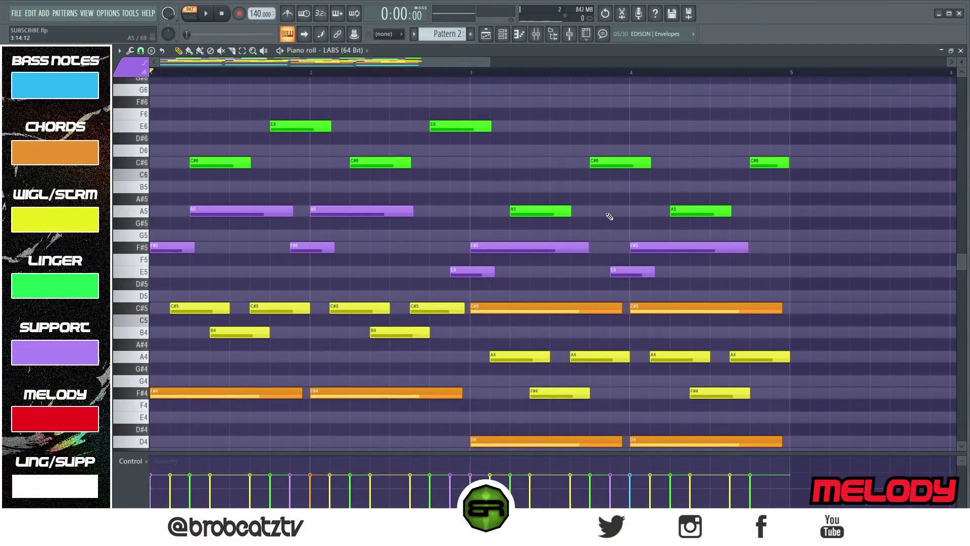
click(137, 76)
click(143, 125)
click(199, 112)
click(337, 81)
click(574, 113)
right_click(586, 113)
right_click(389, 80)
right_click(273, 112)
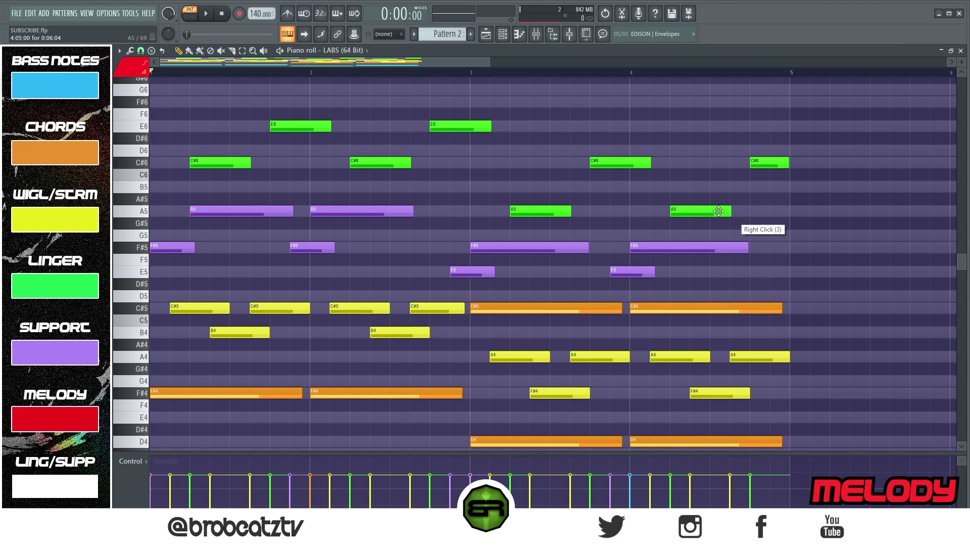
Lengthen the green E6 in bar 1, C#6 in bar 2, and A5 and C#6 in bar 3 to about 8 or 9 steps each
drag(581, 211, 595, 211)
drag(410, 163, 440, 163)
drag(331, 126, 352, 128)
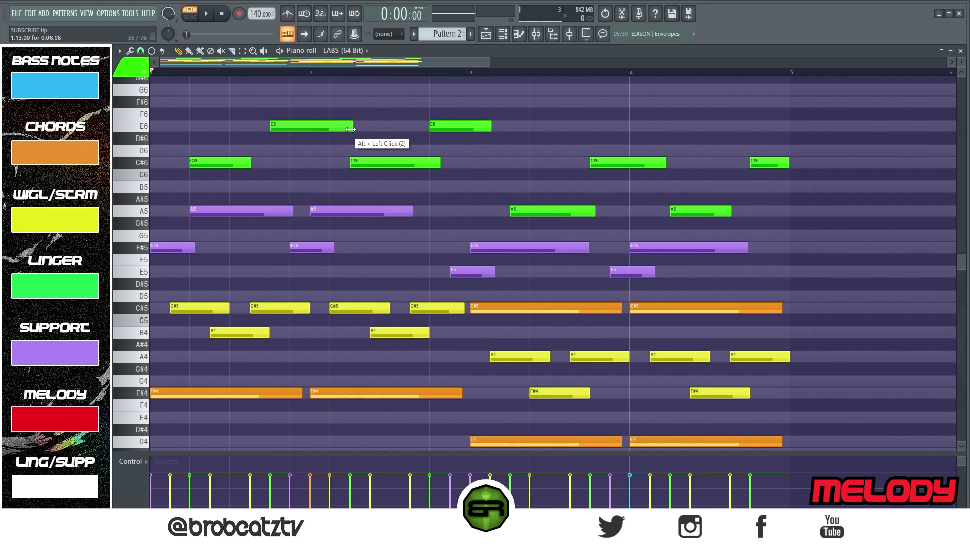
Replace the green C#6 at step 13 of bar 4 with a 4-step red note, and place a red A5 at step 15
right_click(765, 160)
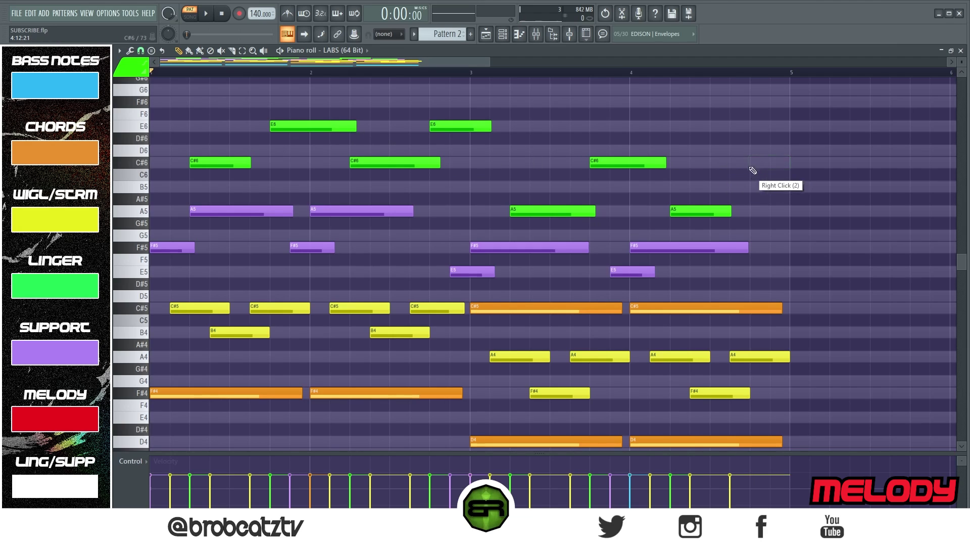
right_click(137, 76)
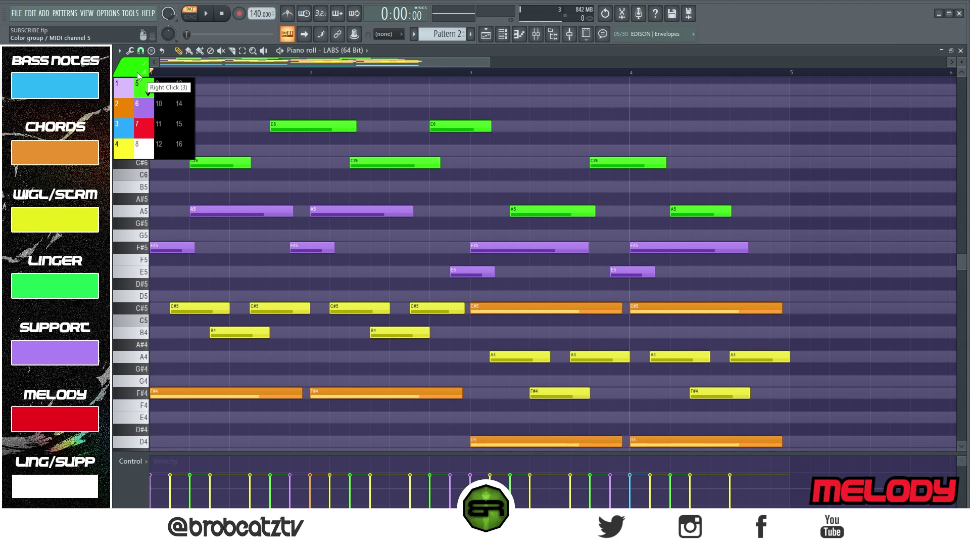
click(145, 127)
drag(732, 162, 753, 162)
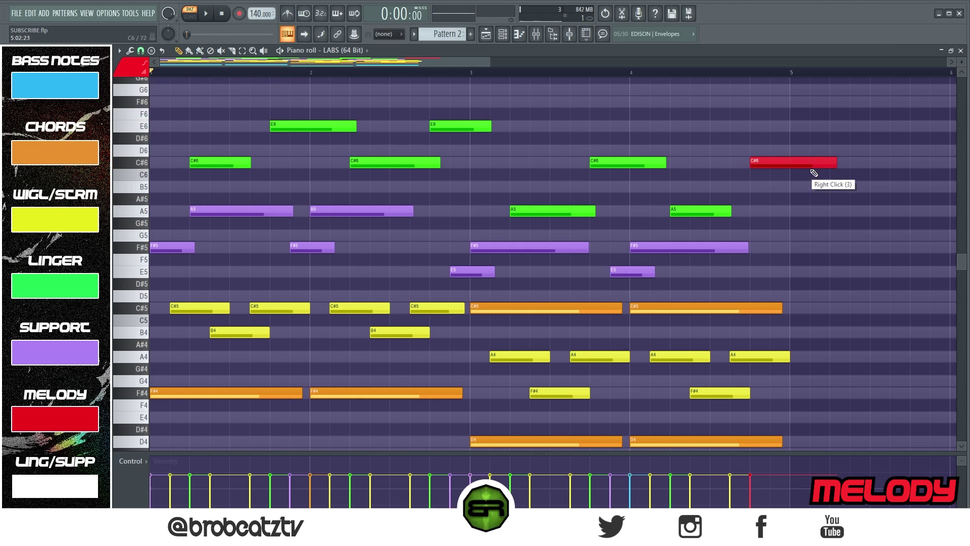
drag(836, 162, 789, 165)
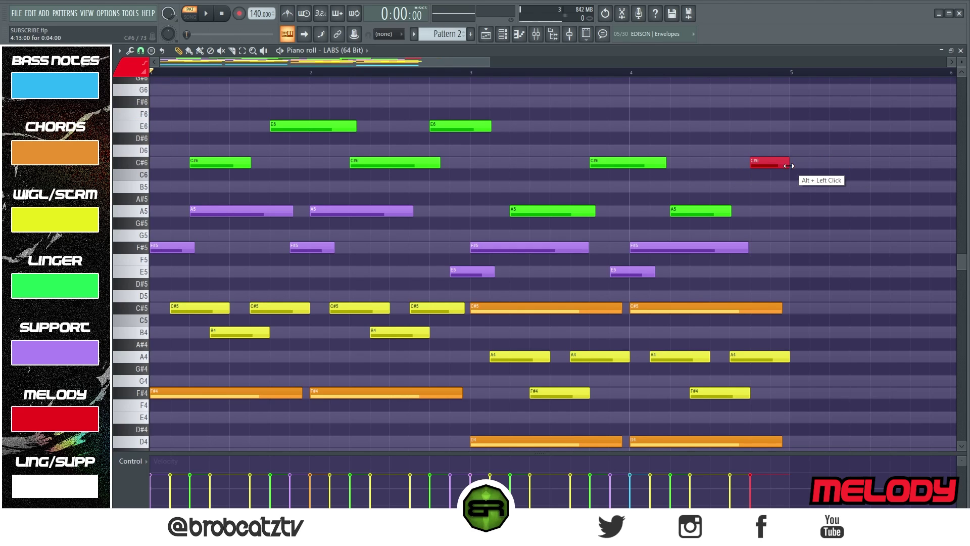
click(773, 210)
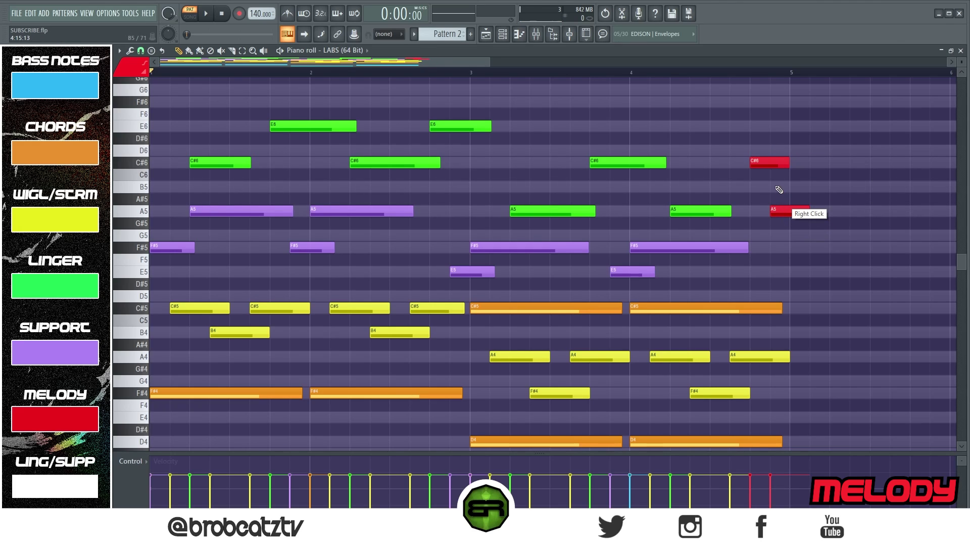
Add a red 4-step D6 around step 11 of bar 4, preceded by a very short red C#6, and play back the pattern
click(736, 150)
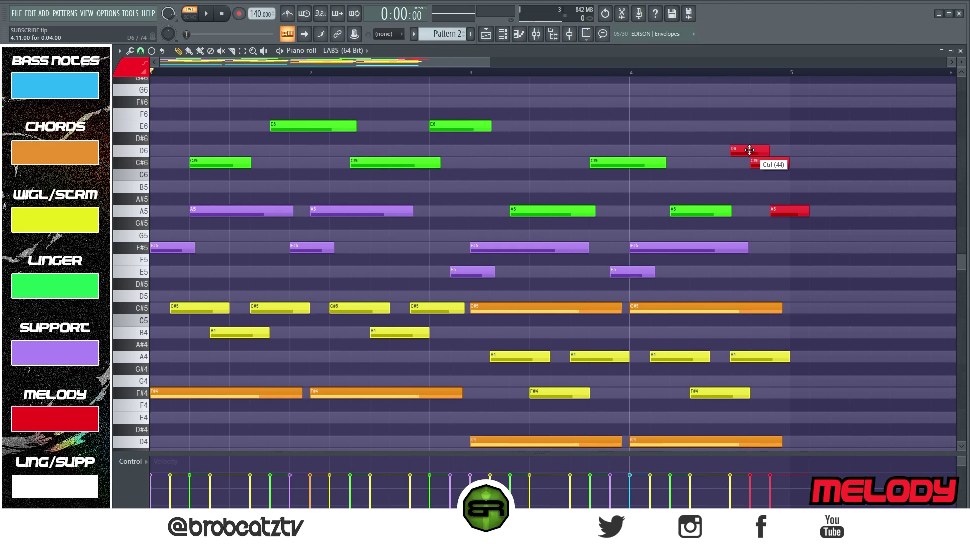
ctrl+click(758, 164)
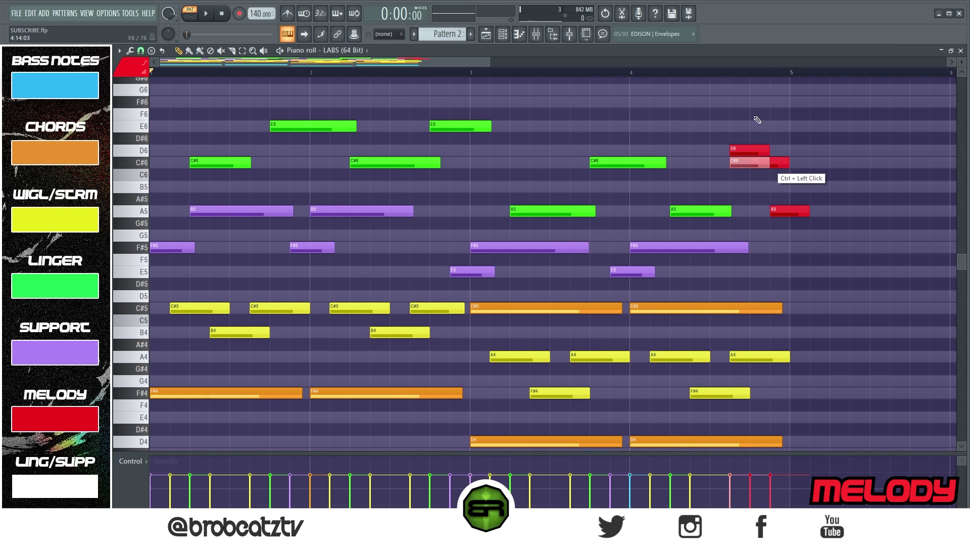
scroll(733, 81, up, 8)
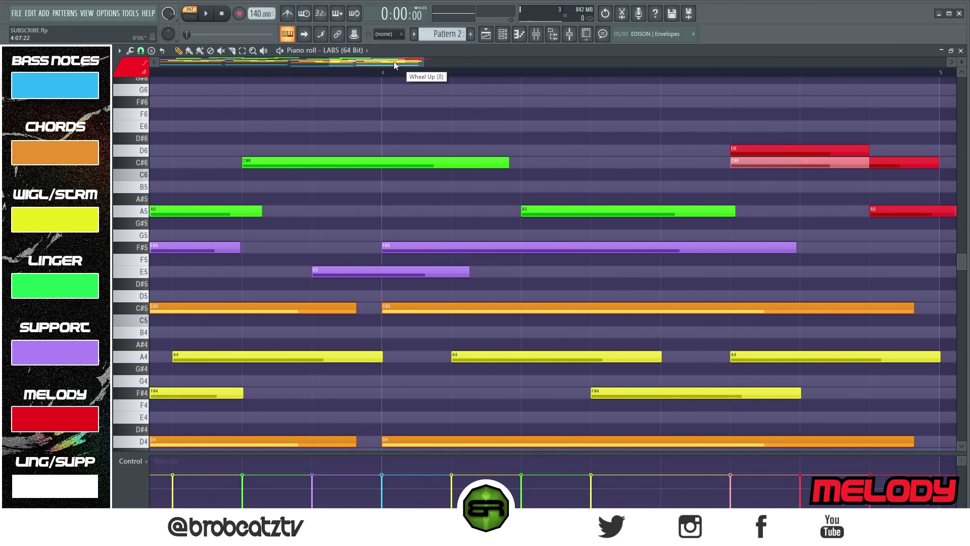
drag(394, 65, 441, 65)
drag(469, 164, 357, 151)
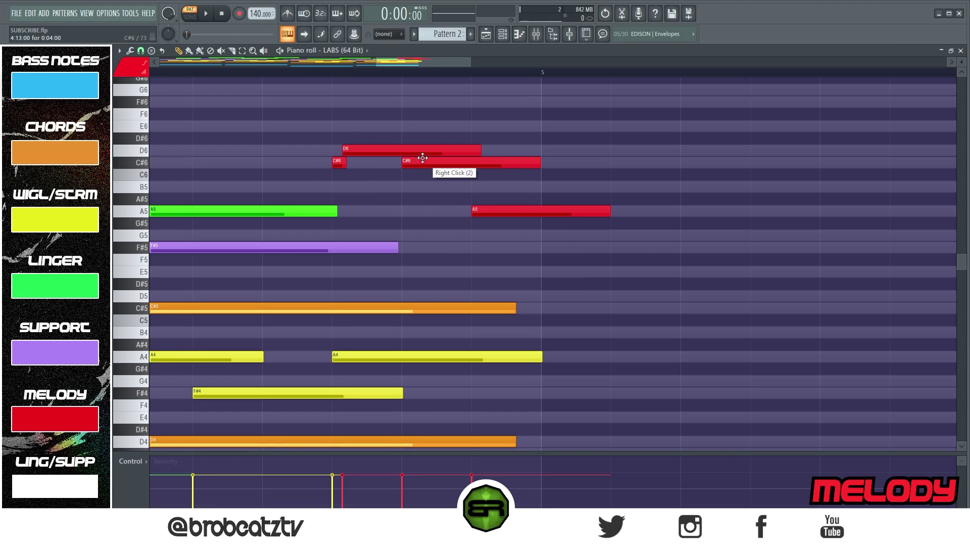
key(space)
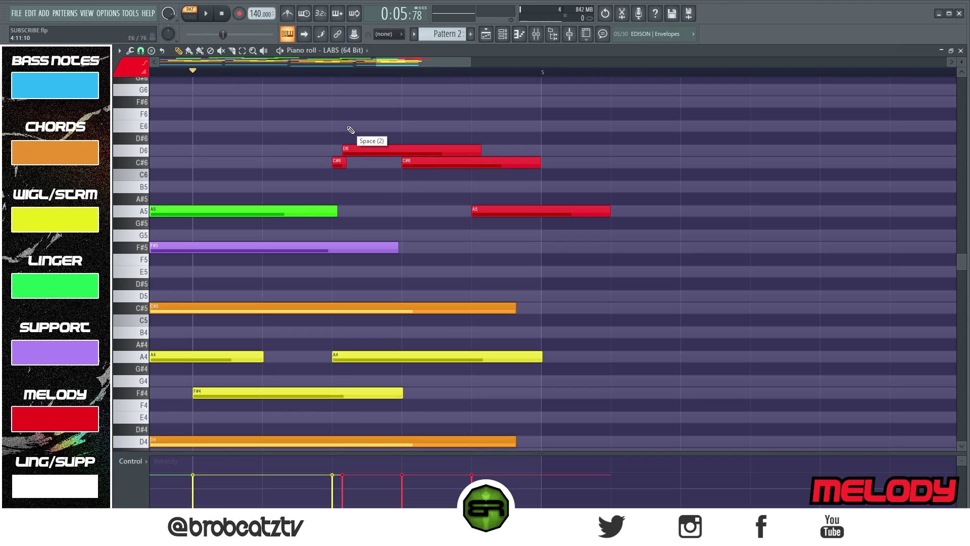
key(space)
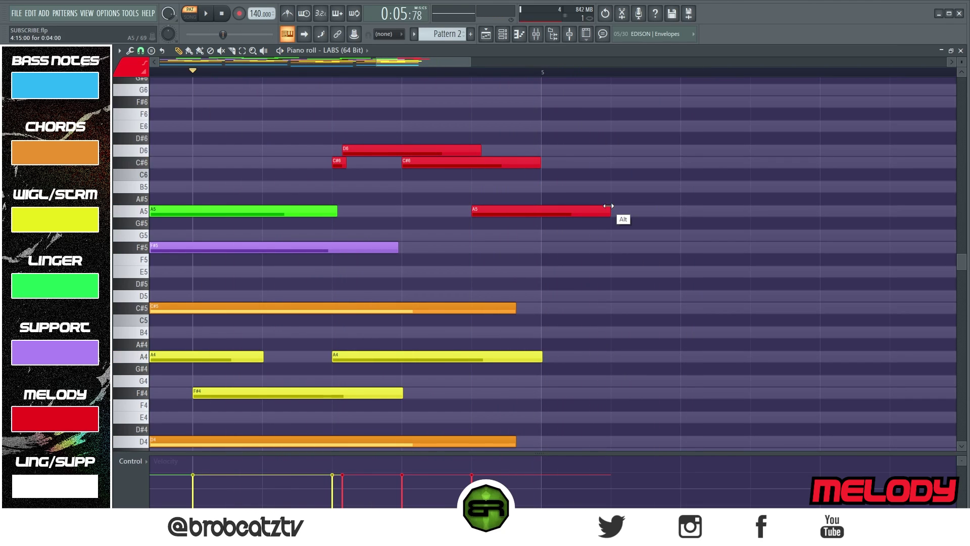
Duplicate all notes of bars 1 to 4 into bars 5 to 8 and trim the final red A5 to the end of bar 8
ctrl+right_click(461, 108)
key(ctrl+a)
shift+drag(164, 177, 544, 184)
ctrl+click(581, 191)
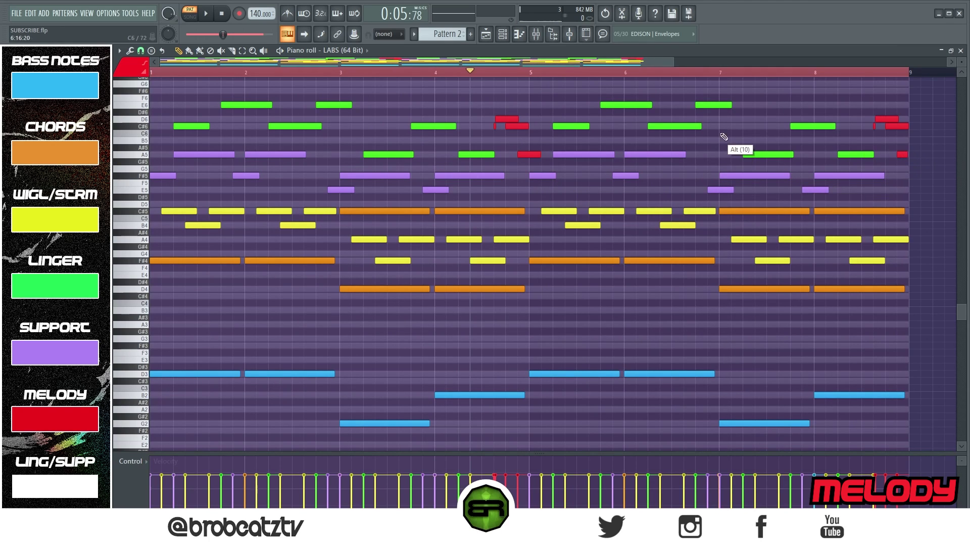
Play back the full eight-bar Pattern 2 and stop playback
key(space)
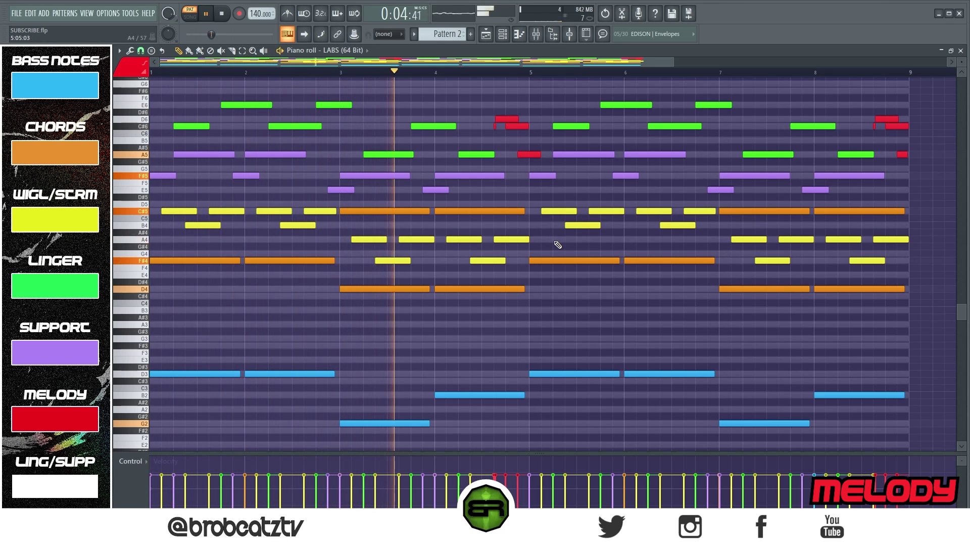
drag(962, 311, 963, 311)
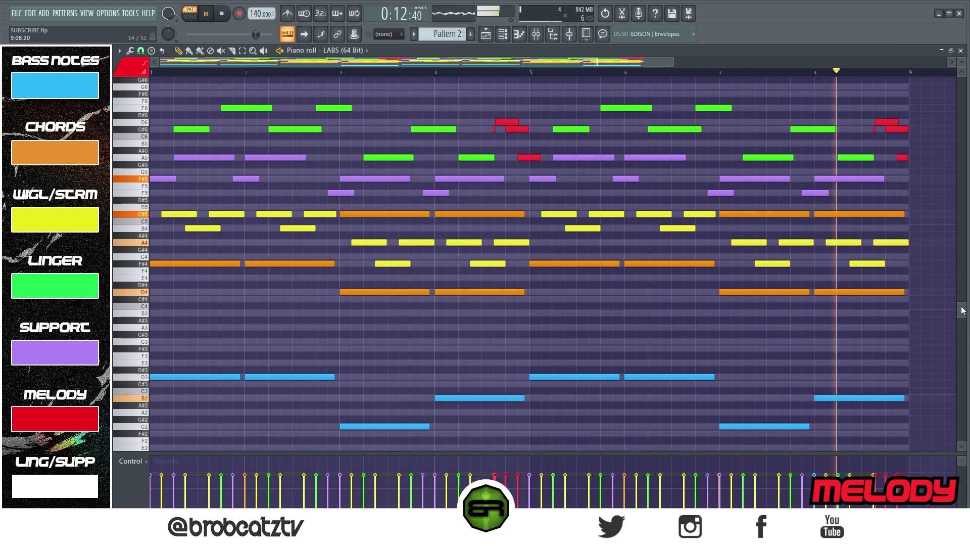
key(space)
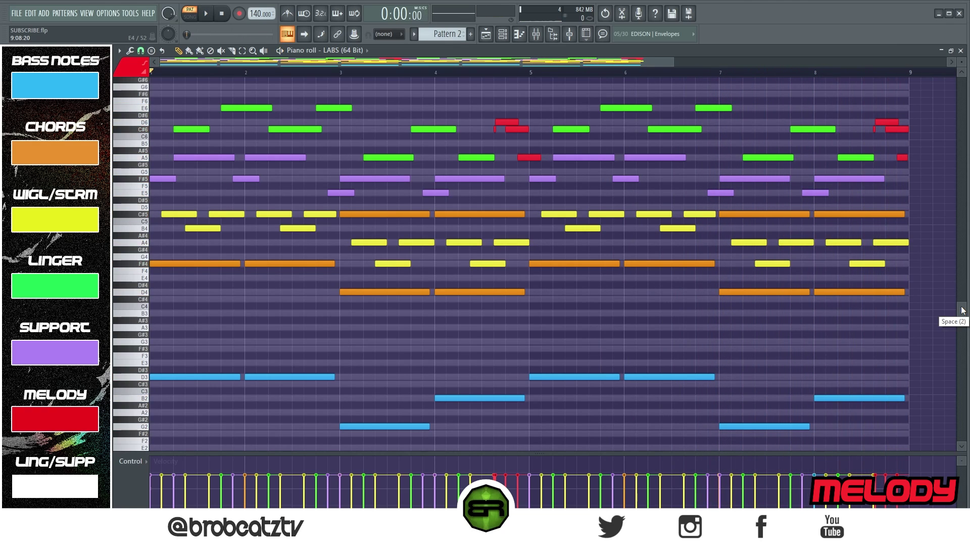
In the empty Pattern 3, build an orange E5, G5 and B5 chord lasting about one bar in bar 1
scroll(853, 292, up, 3)
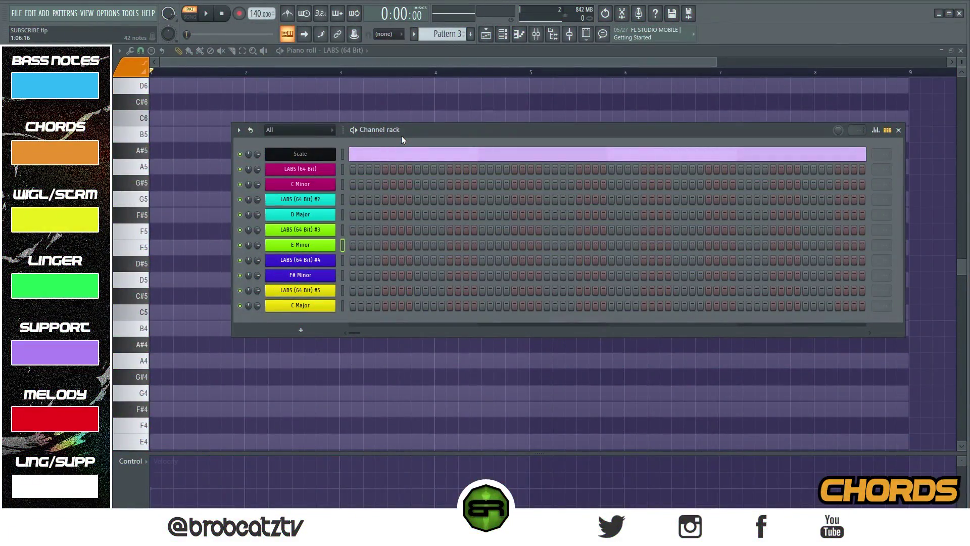
right_click(195, 281)
right_click(195, 280)
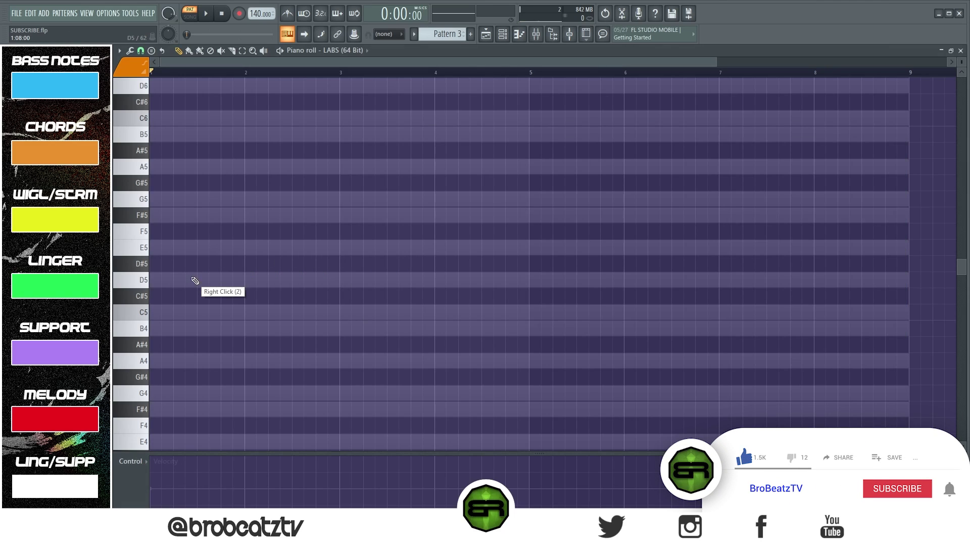
click(155, 247)
click(155, 198)
click(155, 134)
key(ctrl+a)
drag(159, 247, 243, 256)
right_click(284, 284)
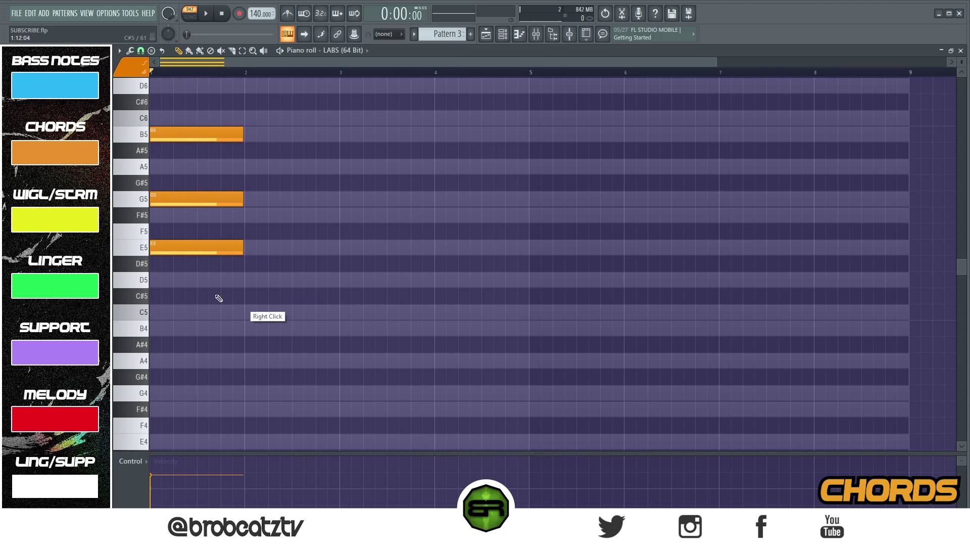
Add an orange D5, F#5 and A5 chord in bar 2 and copy bar 1's chord into bars 3 and 4
click(158, 282)
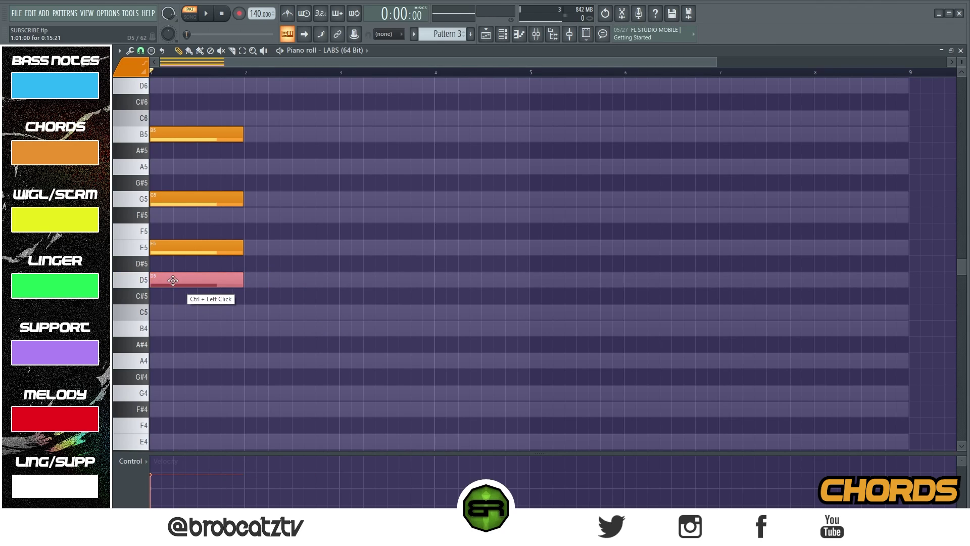
drag(174, 280, 269, 281)
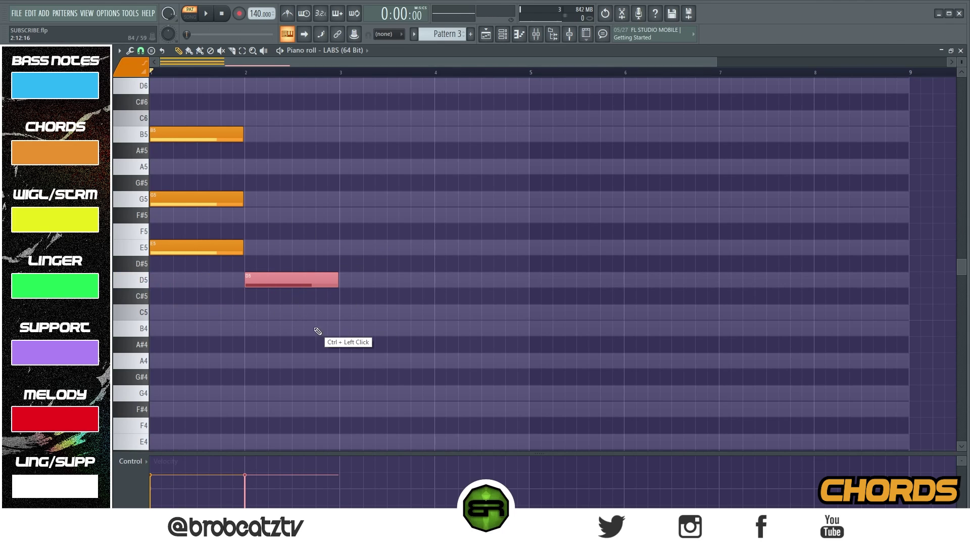
drag(261, 279, 264, 160)
drag(194, 110, 465, 257)
ctrl+click(380, 290)
Lower bar 1's B5 one octave, add a copy of its E5 an octave lower at E4, and play back the chord
drag(212, 125, 213, 145)
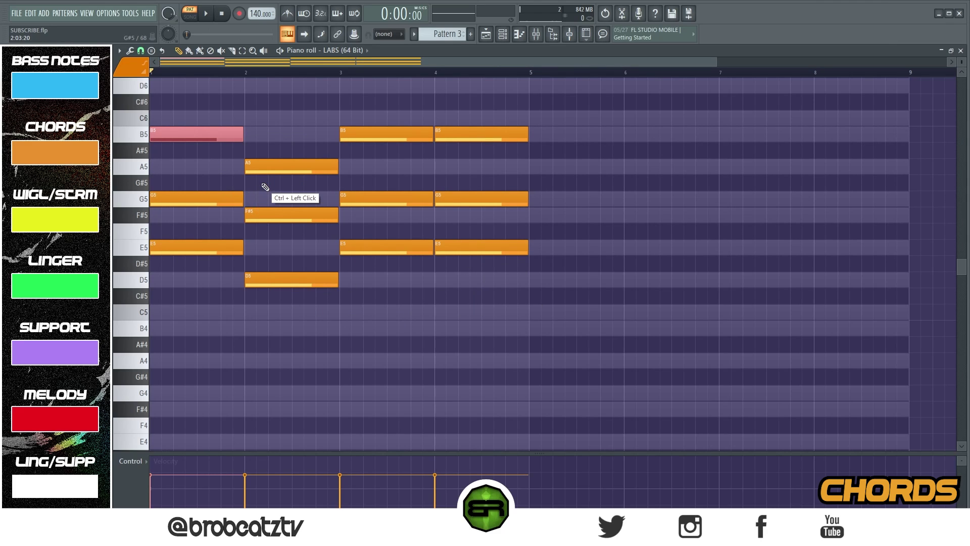
key(ctrl+Down)
right_click(203, 160)
mouse_move(174, 251)
shift+mouse_down()
mouse_move(184, 253)
mouse_move(166, 251)
shift+mouse_up()
key(ctrl+Down)
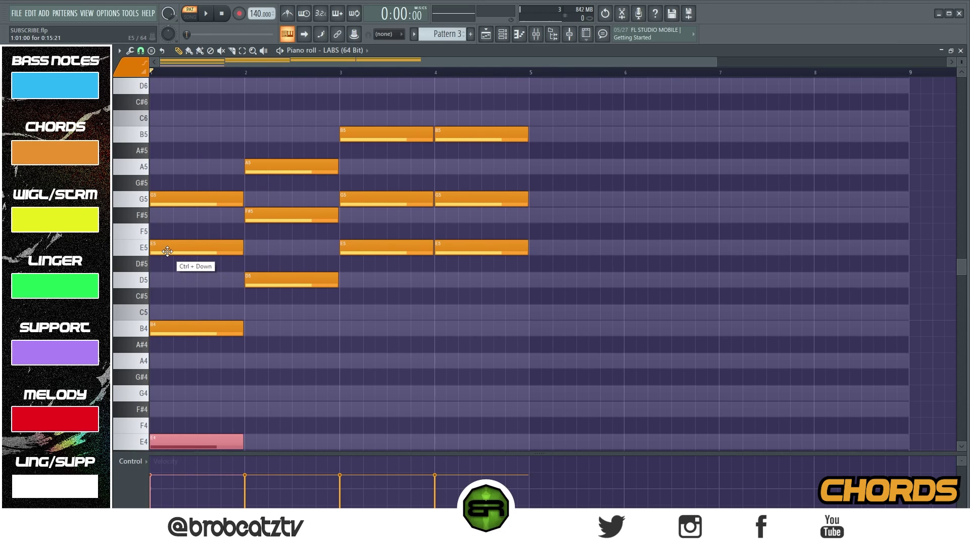
right_click(304, 299)
scroll(305, 302, down, 1)
key(space)
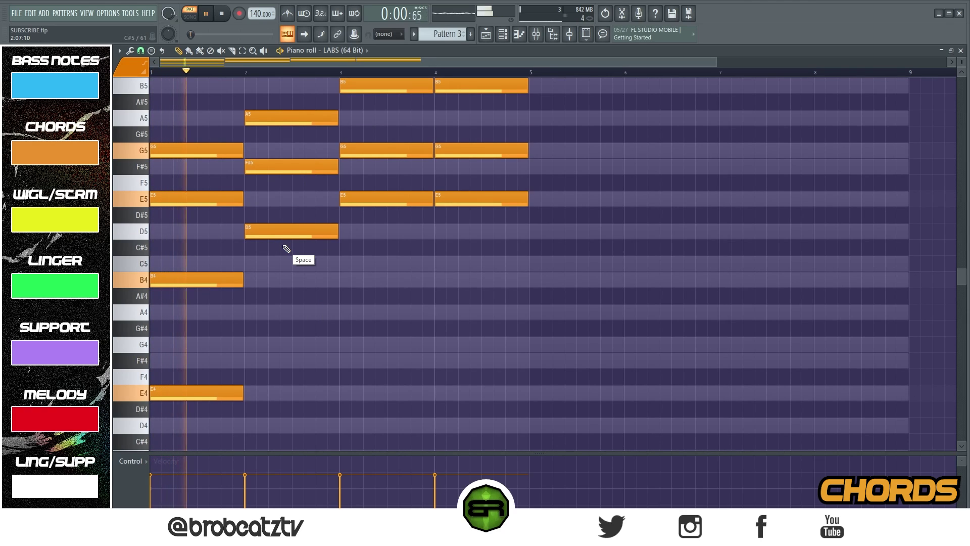
key(space)
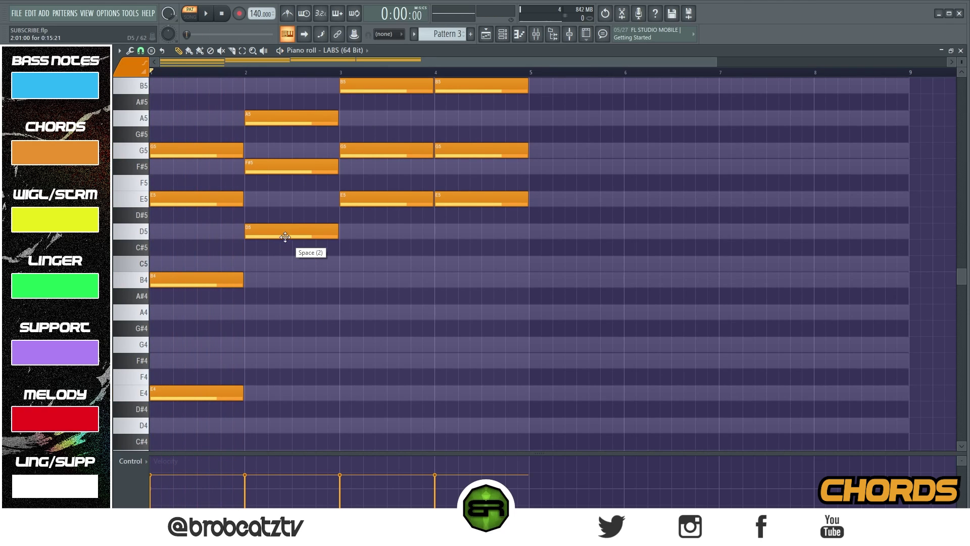
Add a copy of bar 2's F#5 an octave lower, lower its A5 to A4, and play back the chords
ctrl+click(272, 166)
key(ctrl+Down)
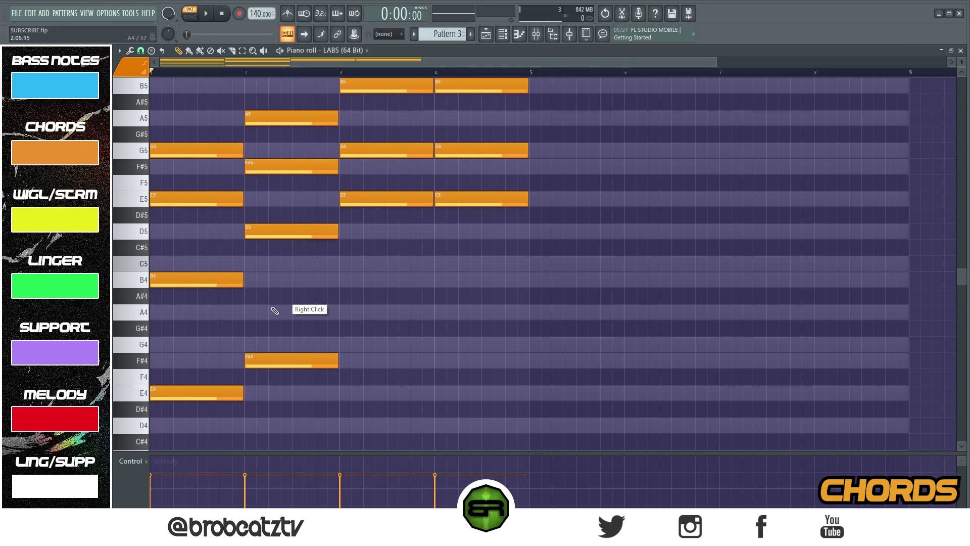
drag(335, 268, 256, 174)
drag(264, 97, 269, 130)
key(ctrl+Down)
key(space)
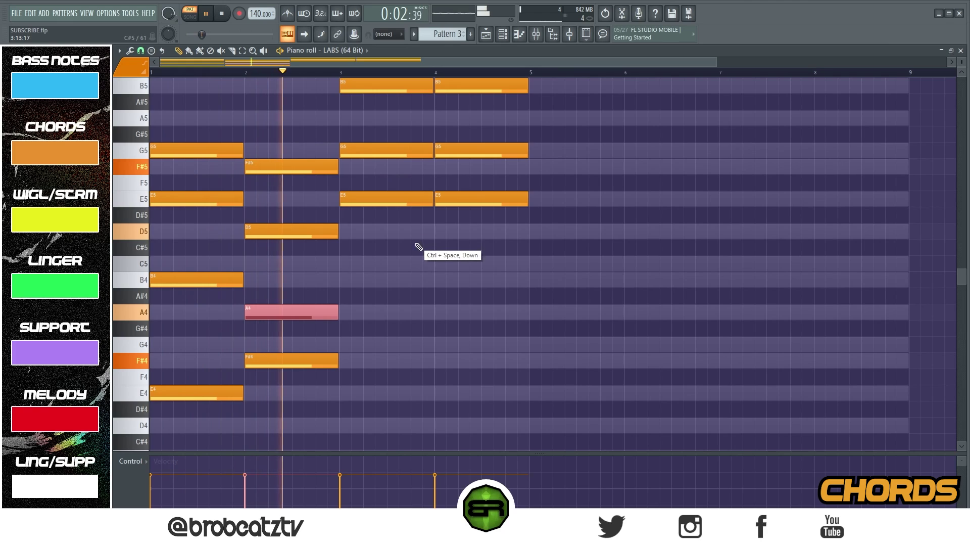
key(space)
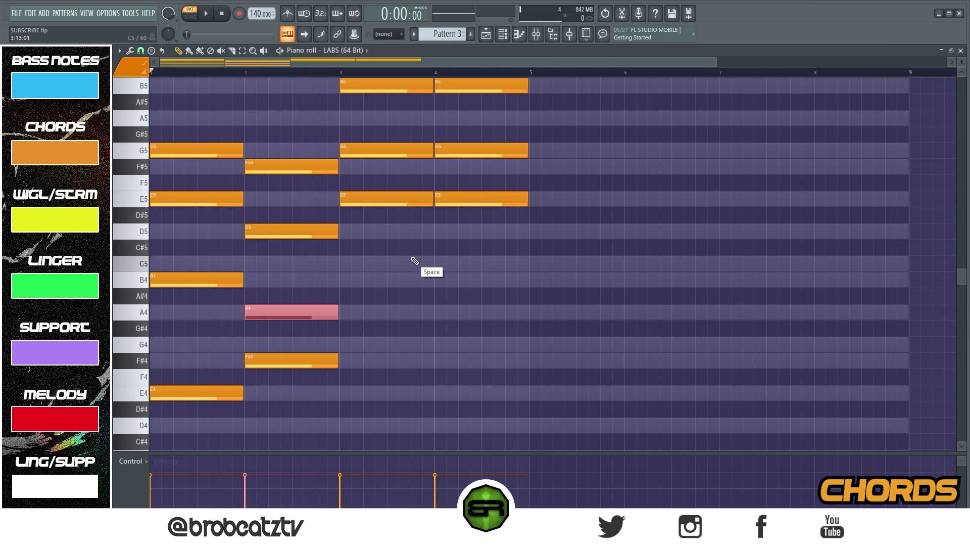
Lower the B5 notes in bars 3 and 4 one octave to B4 and clear the selection
scroll(373, 126, up, 1)
mouse_move(319, 95)
mouse_down()
mouse_move(363, 122)
mouse_move(479, 138)
mouse_up()
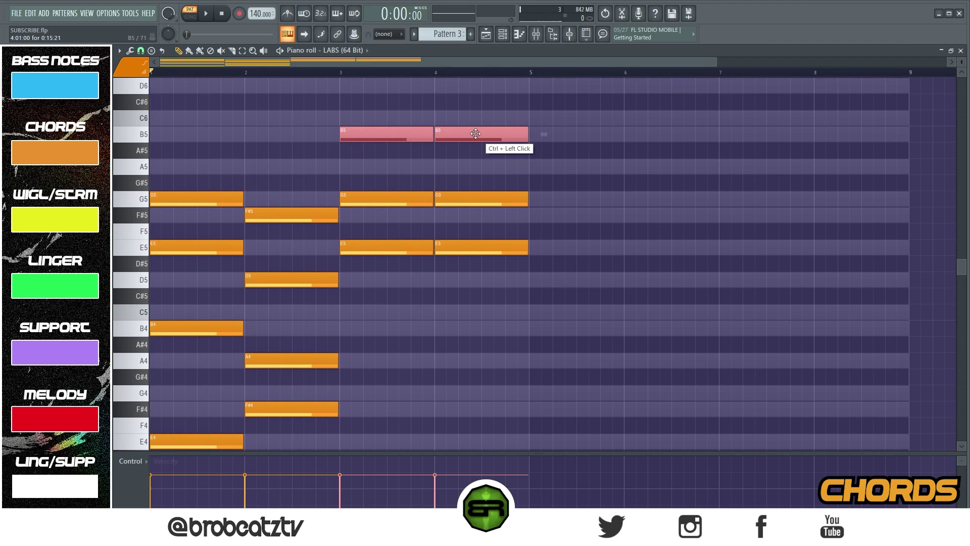
key(ctrl+Down)
scroll(479, 137, down, 2)
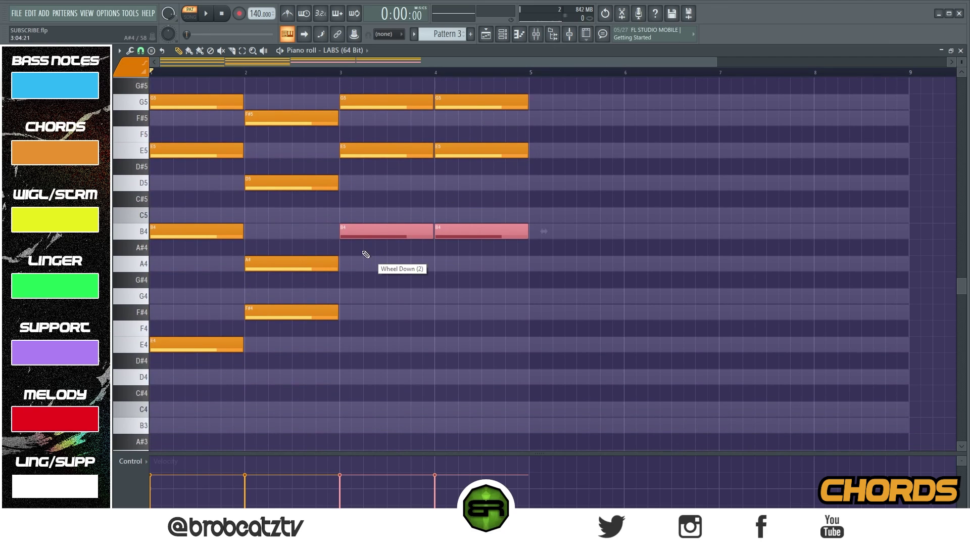
right_click(363, 347)
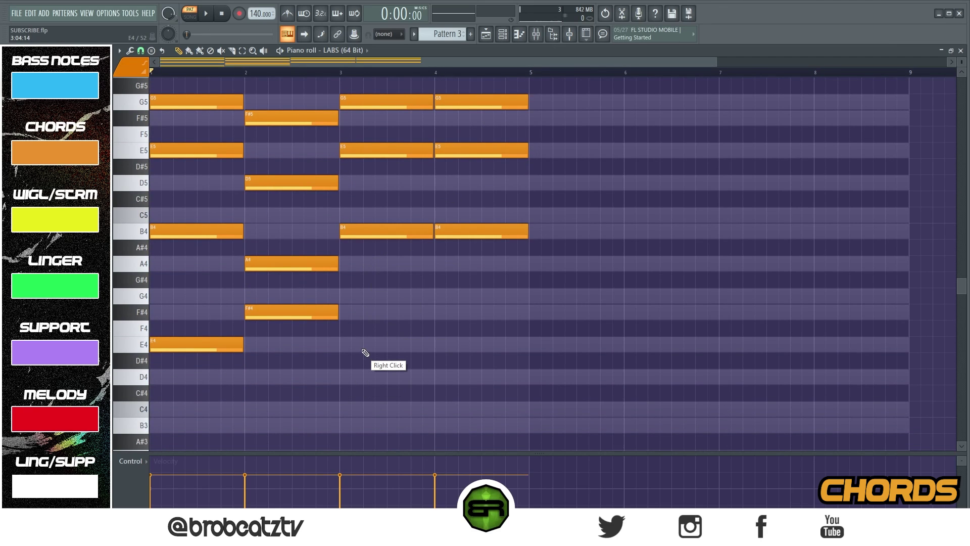
Add copies of the G5 notes in bars 3 and 4 an octave lower at G4, and play back the progression
scroll(363, 319, up, 1)
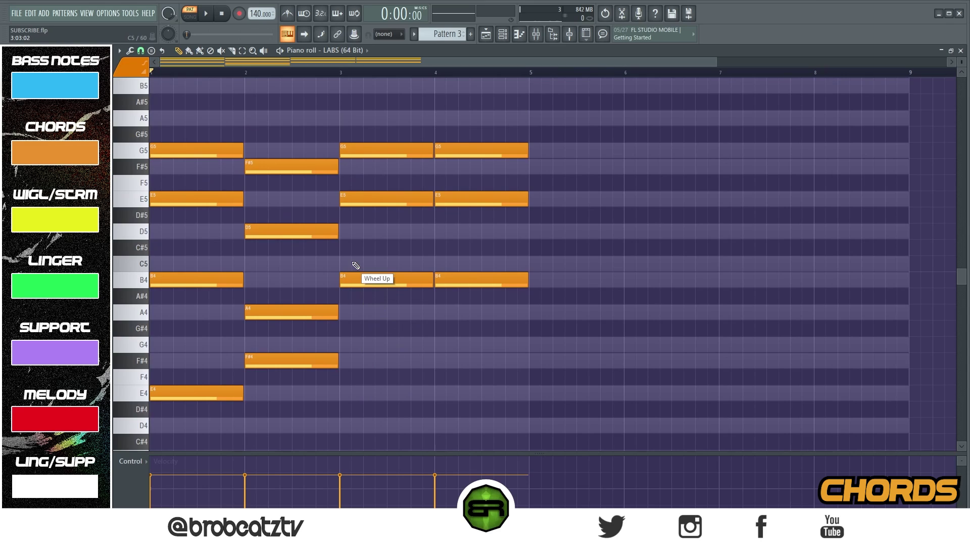
drag(372, 130, 516, 160)
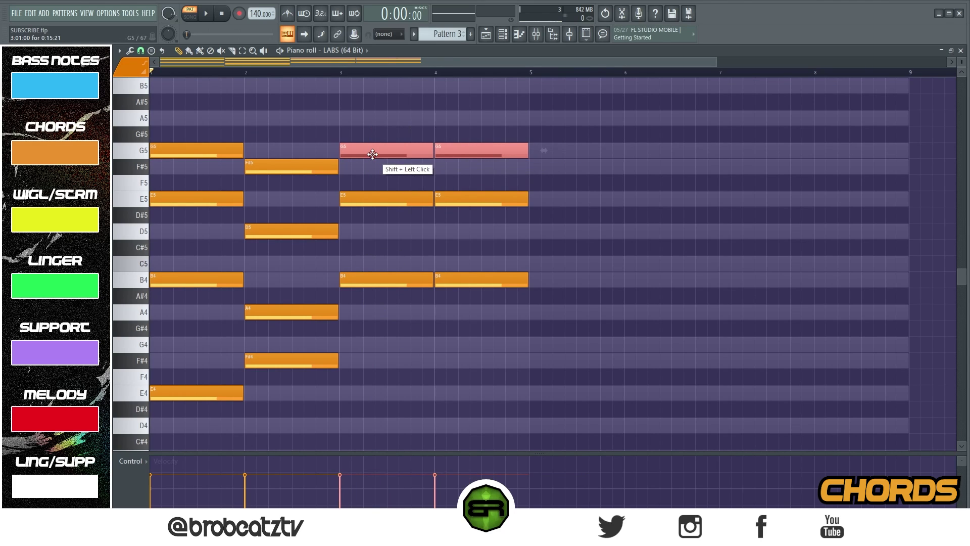
key(ctrl+Down)
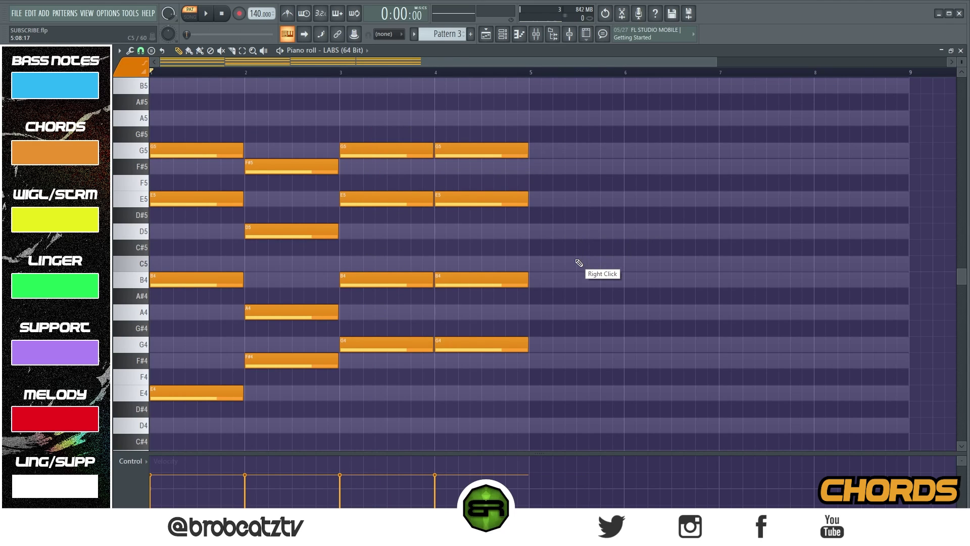
key(space)
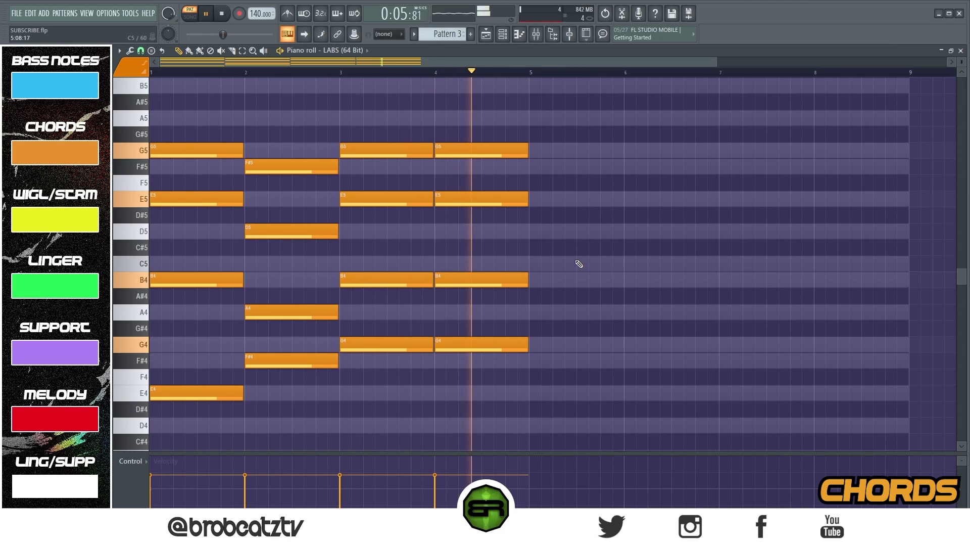
key(space)
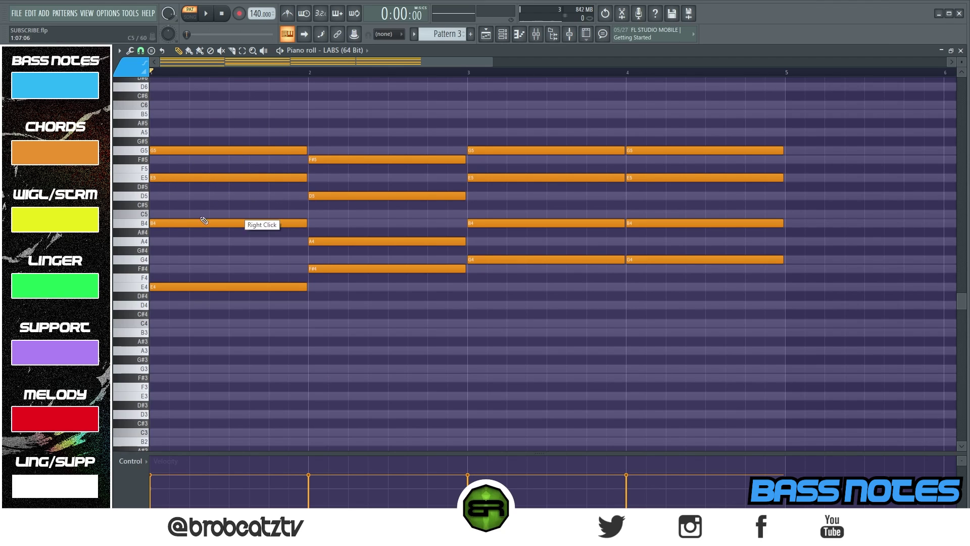
Place one-bar blue bass notes at E3 in bar 1 and D3 in bar 2, and try a C3 in bar 3
click(169, 396)
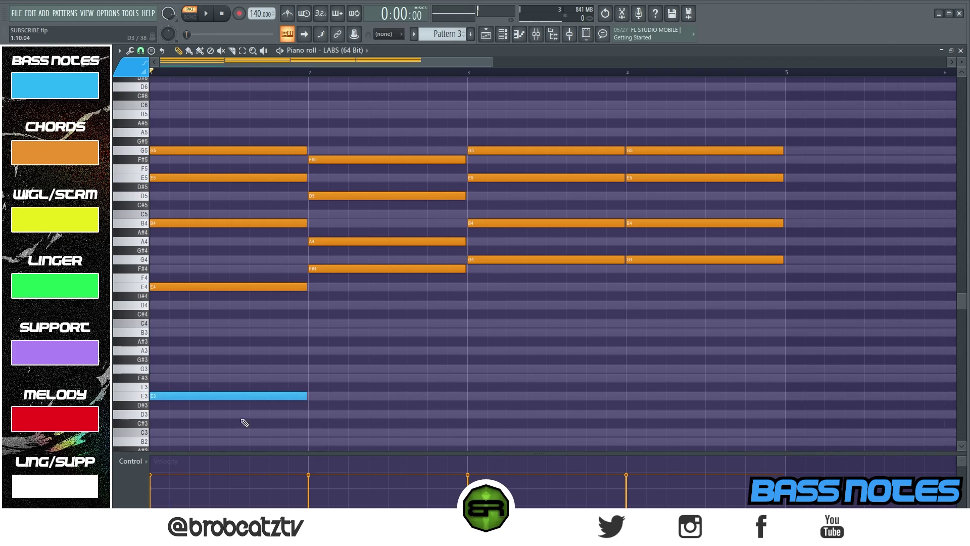
click(309, 414)
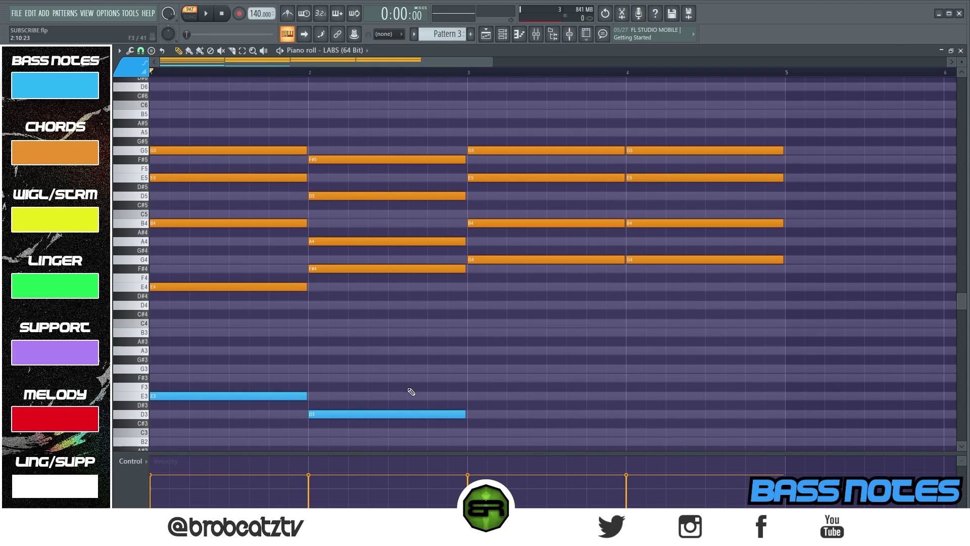
scroll(421, 385, down, 1)
click(474, 408)
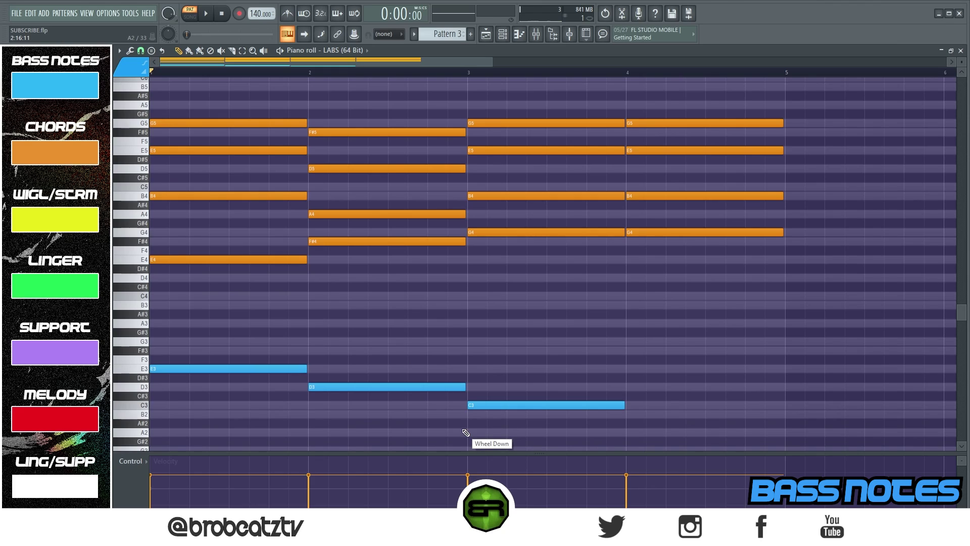
right_click(493, 405)
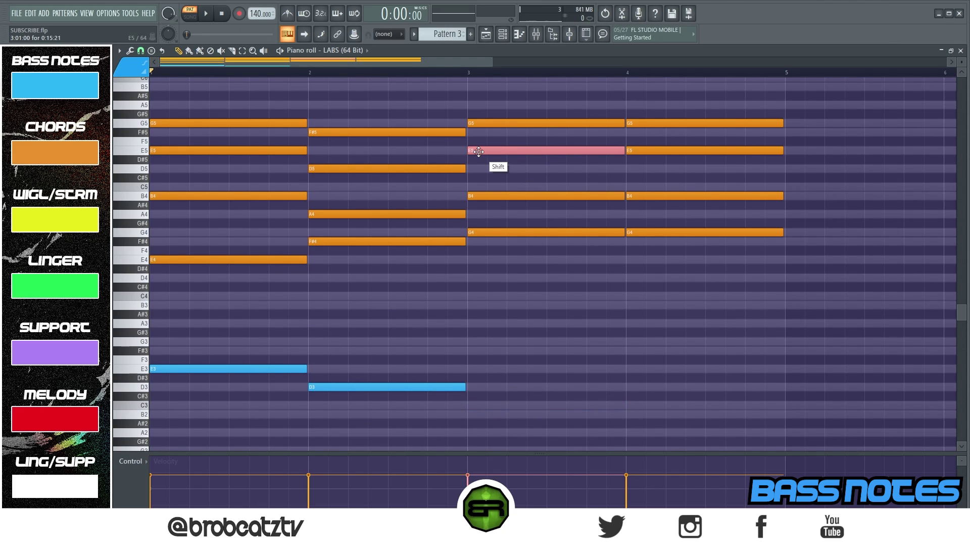
Copy the orange E5 chord note in bar 3 down to C5
drag(488, 125, 688, 167)
ctrl+click(682, 165)
mouse_move(493, 152)
mouse_down()
mouse_move(528, 157)
mouse_move(521, 181)
mouse_move(481, 188)
mouse_up()
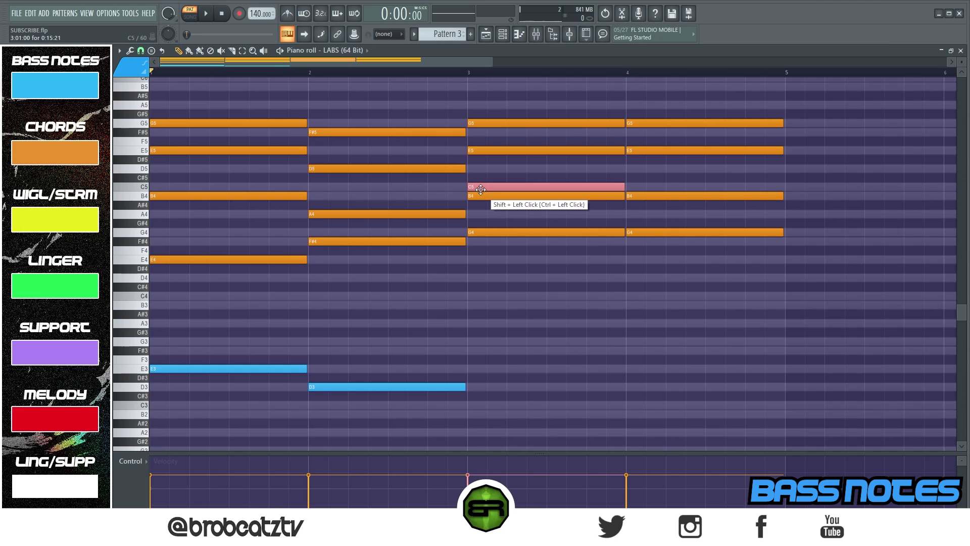
Lower the copied orange C5 note in bar 3 two octaves to C3 and clear the selection
key(ctrl+Down)
key(ctrl+Down)
click(515, 316)
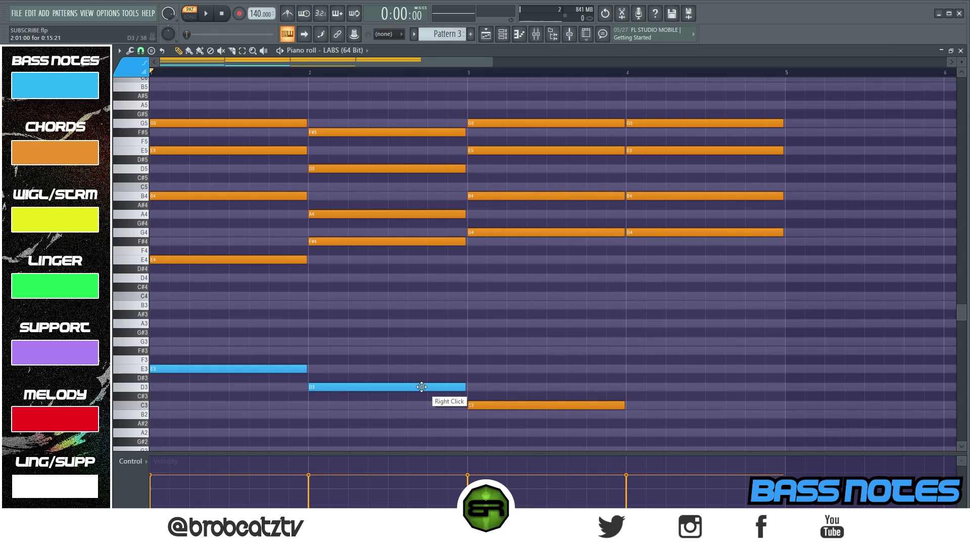
Replace the orange C3 note in bar 3 with a one-bar blue bass note and add another blue C3 in bar 4
right_click(483, 409)
right_click(472, 406)
click(479, 406)
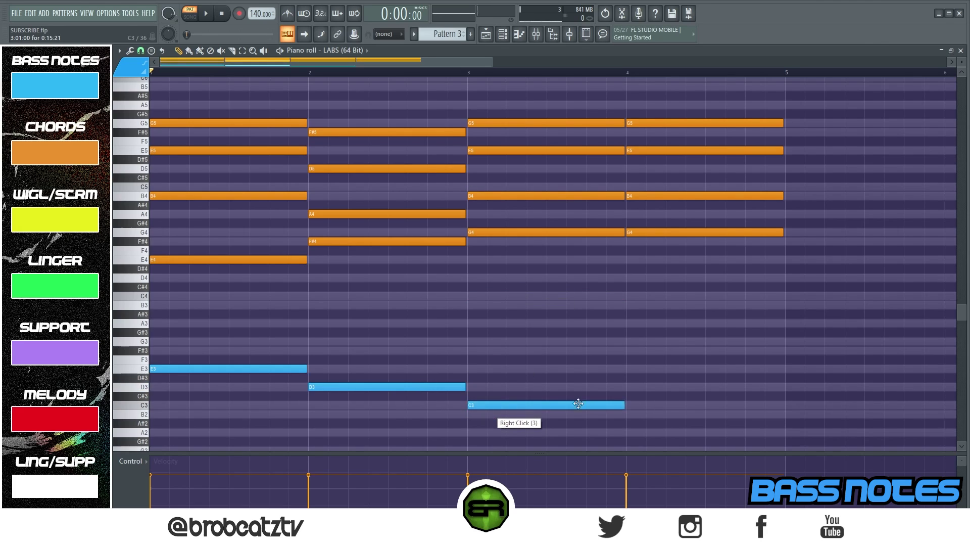
click(633, 405)
click(471, 369)
right_click(515, 371)
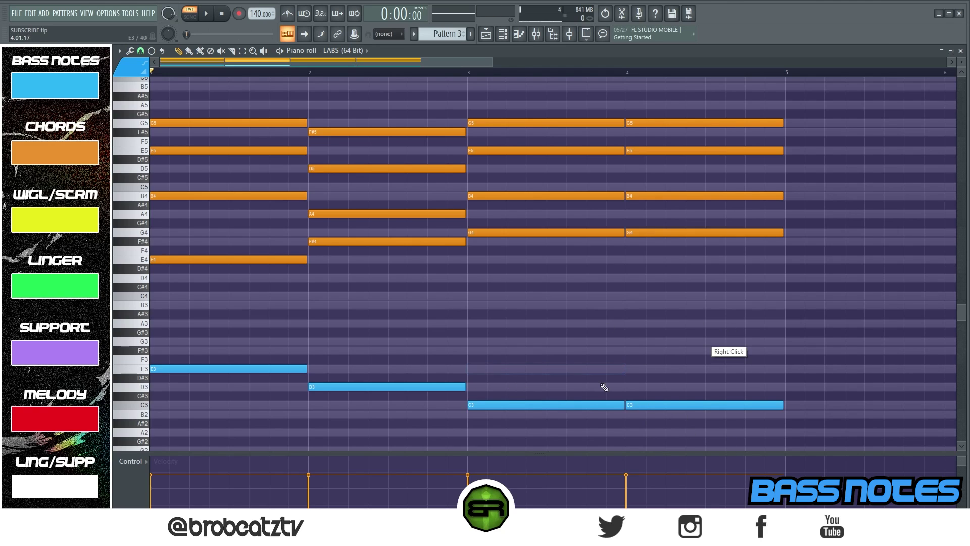
Lower all the blue bass notes one octave and play back the progression
mouse_move(228, 354)
mouse_down()
mouse_move(739, 423)
mouse_move(238, 365)
mouse_up()
key(ctrl+Down)
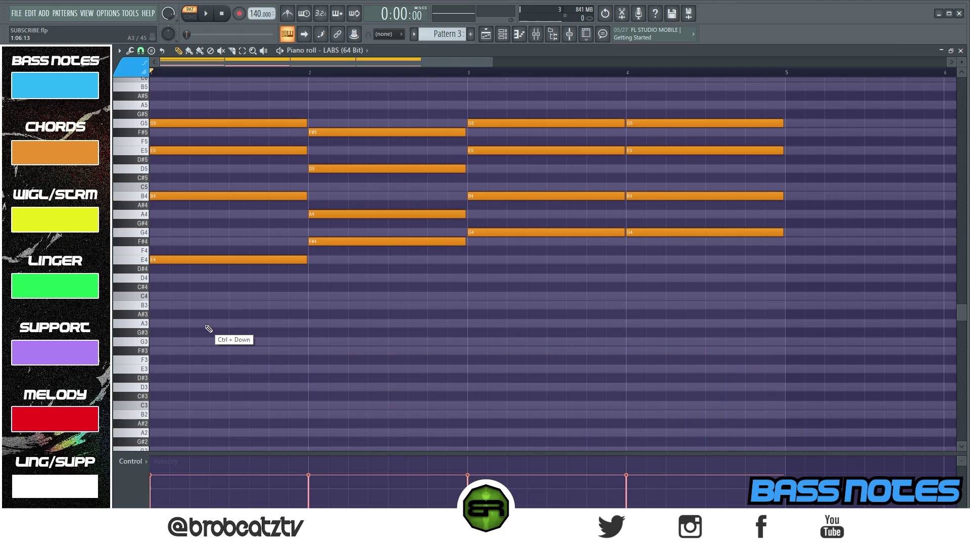
key(space)
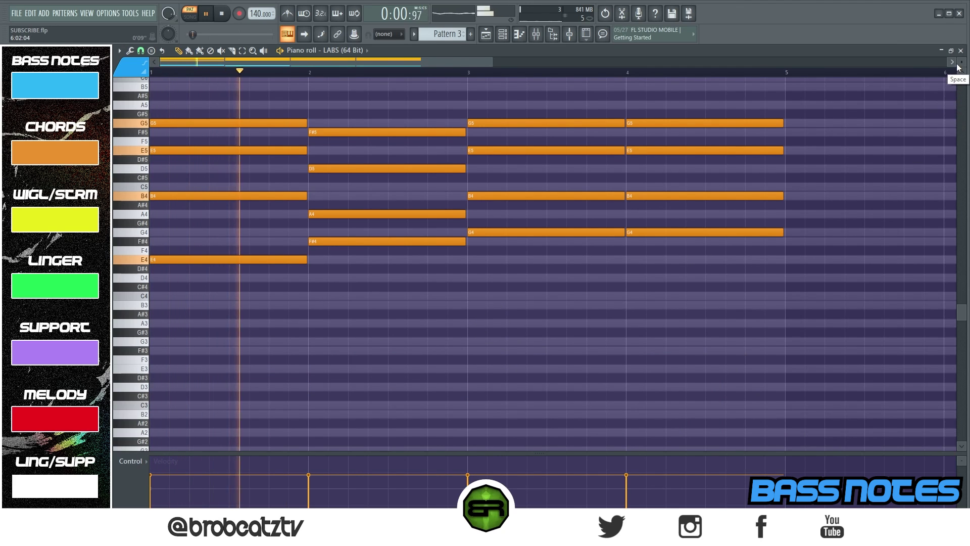
scroll(939, 78, right, 4)
scroll(520, 74, left, 4)
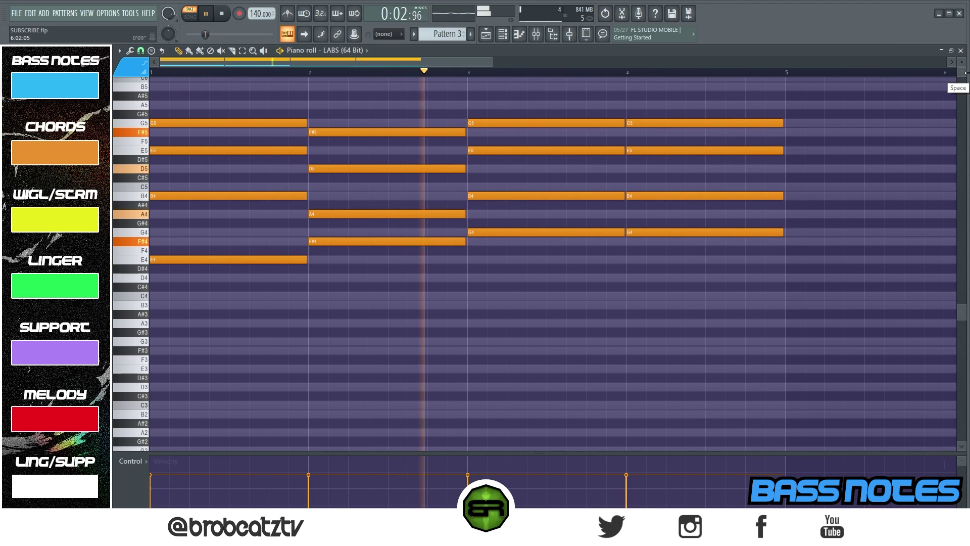
drag(962, 62, 961, 73)
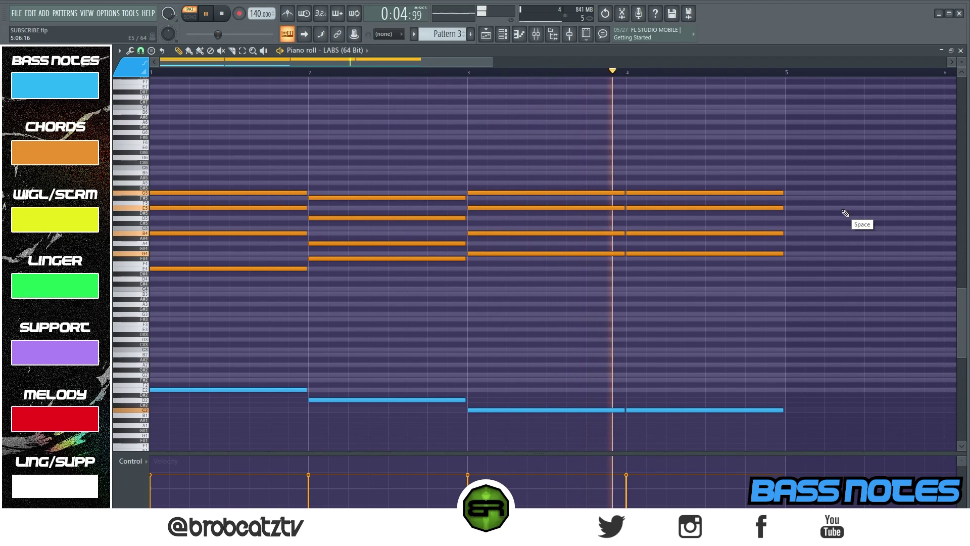
key(space)
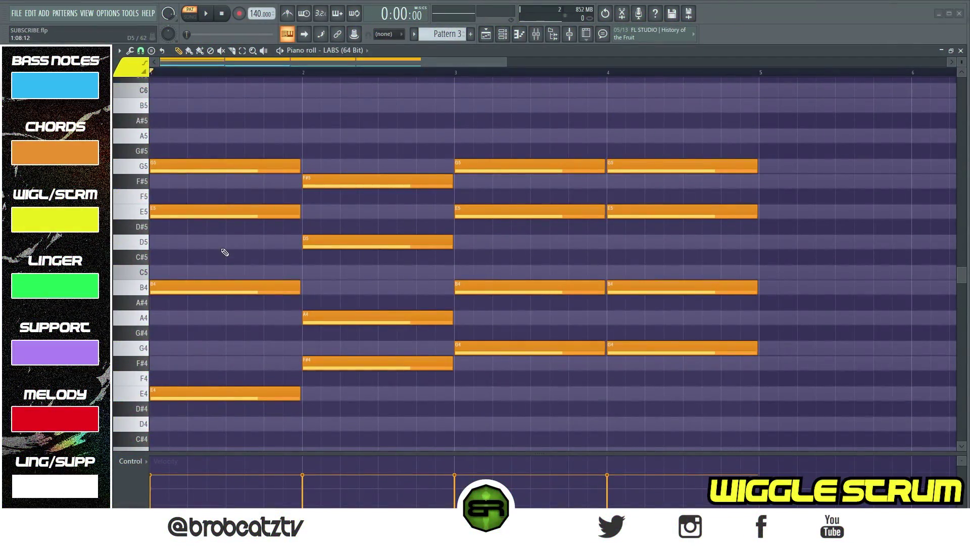
Replace the orange E5 note in bar 1 with three short, staggered yellow notes at E5, D5 and E5
right_click(187, 209)
click(172, 213)
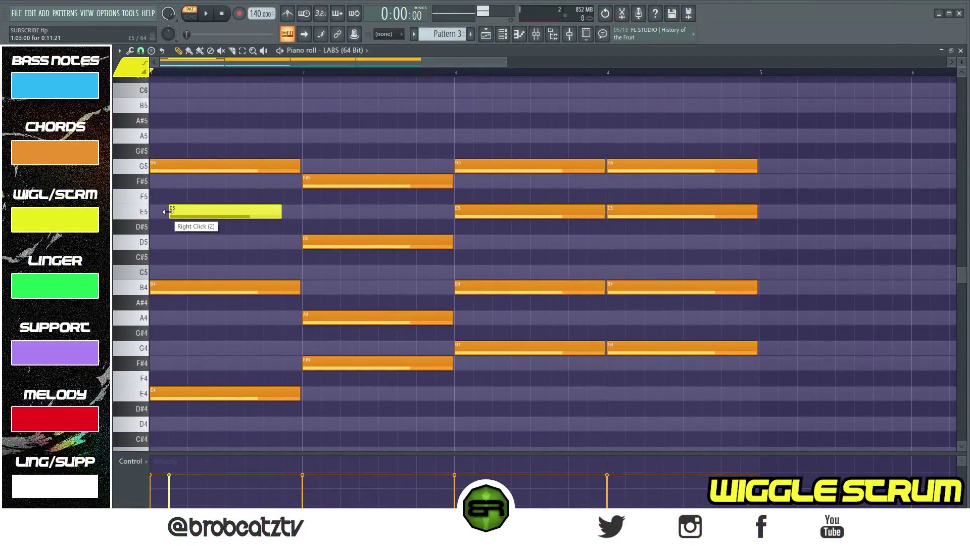
click(211, 243)
drag(506, 62, 463, 67)
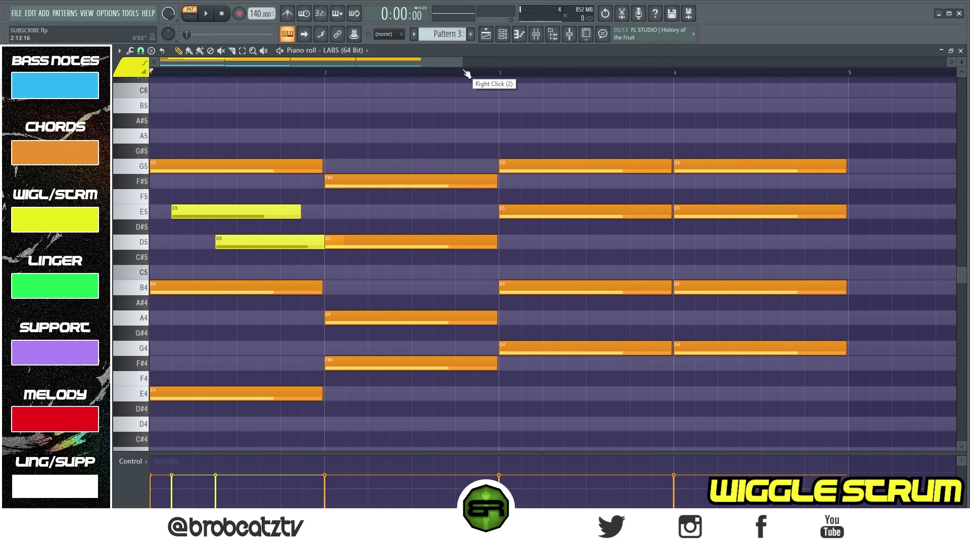
drag(253, 194, 265, 246)
ctrl+click(270, 259)
click(261, 213)
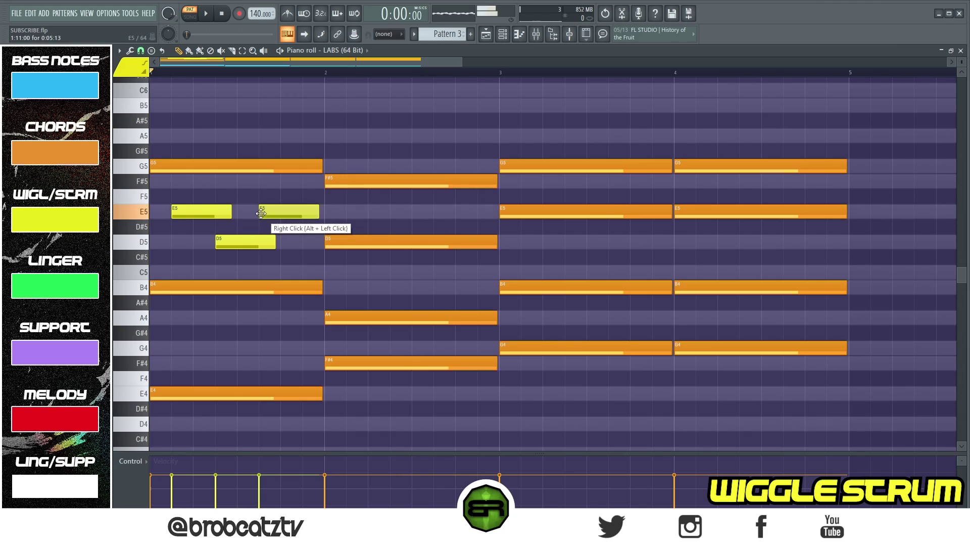
Remove the orange D5 note from bar 2 and copy bar 1's yellow notes there as D5, C5 and D5
right_click(336, 245)
drag(183, 198, 311, 255)
drag(195, 217, 370, 252)
click(374, 288)
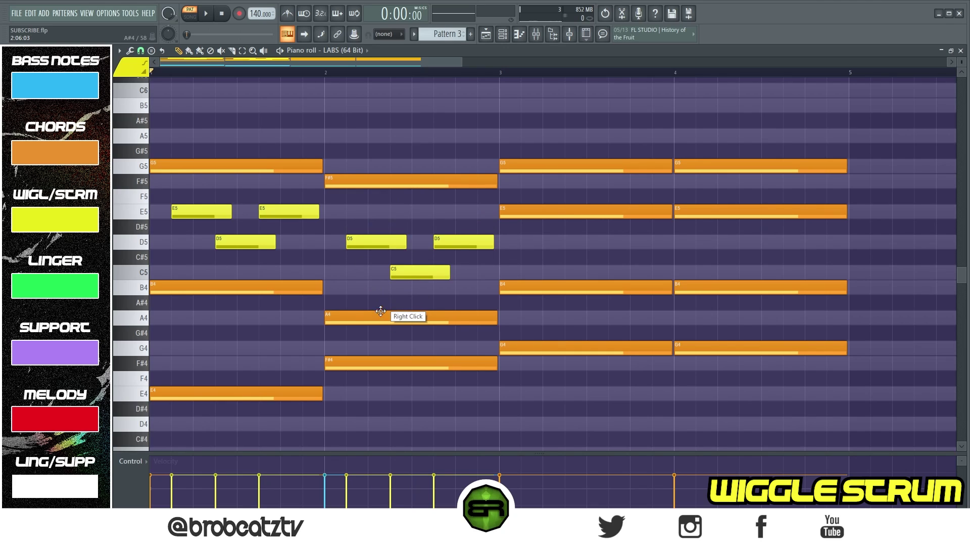
Lower the middle yellow note in bar 2 to B4, comparing it with C5 during playback
drag(419, 272, 406, 289)
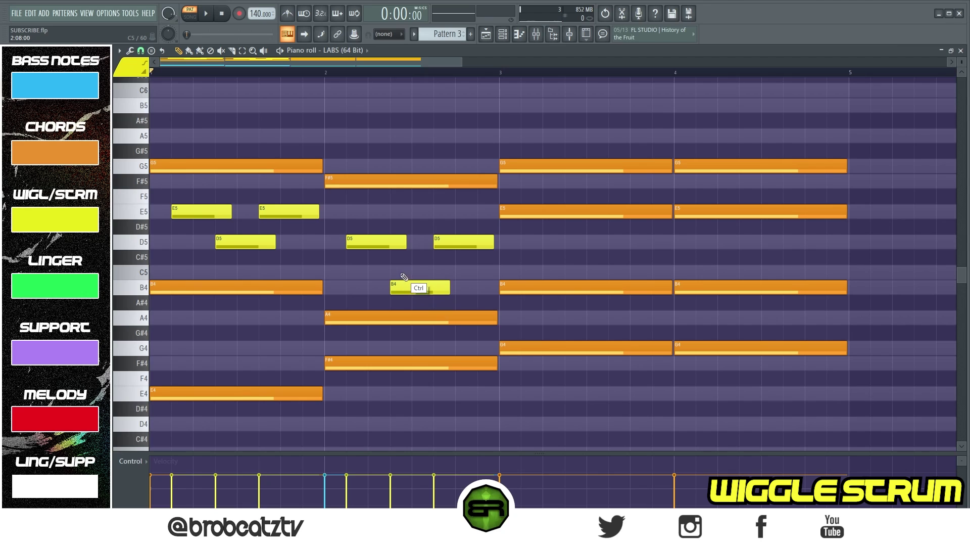
key(space)
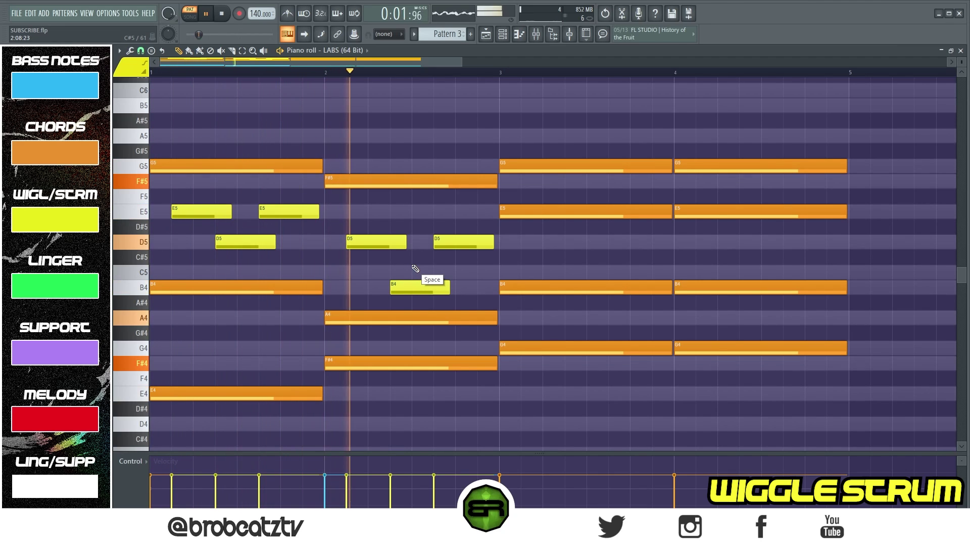
key(space)
key(space)
drag(417, 286, 417, 272)
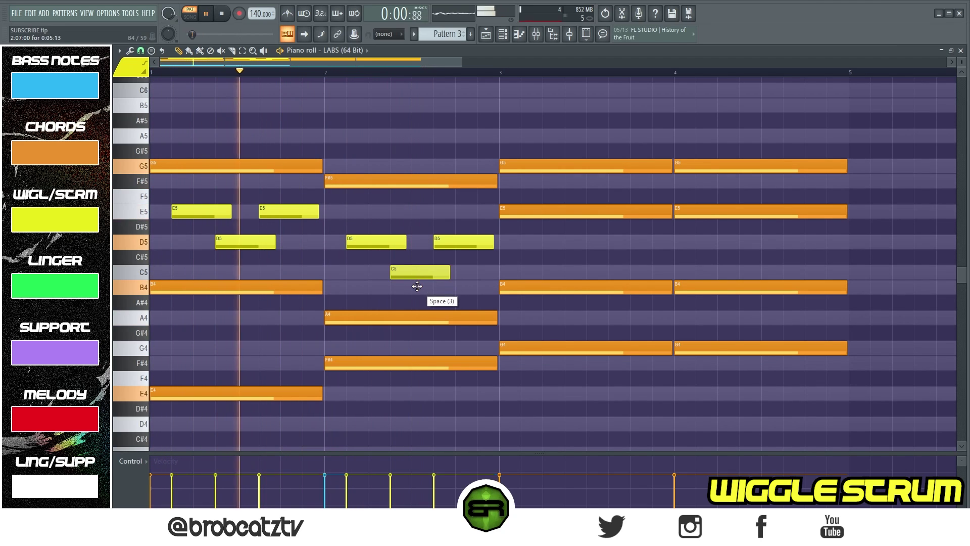
key(space)
drag(416, 273, 416, 290)
right_click(402, 270)
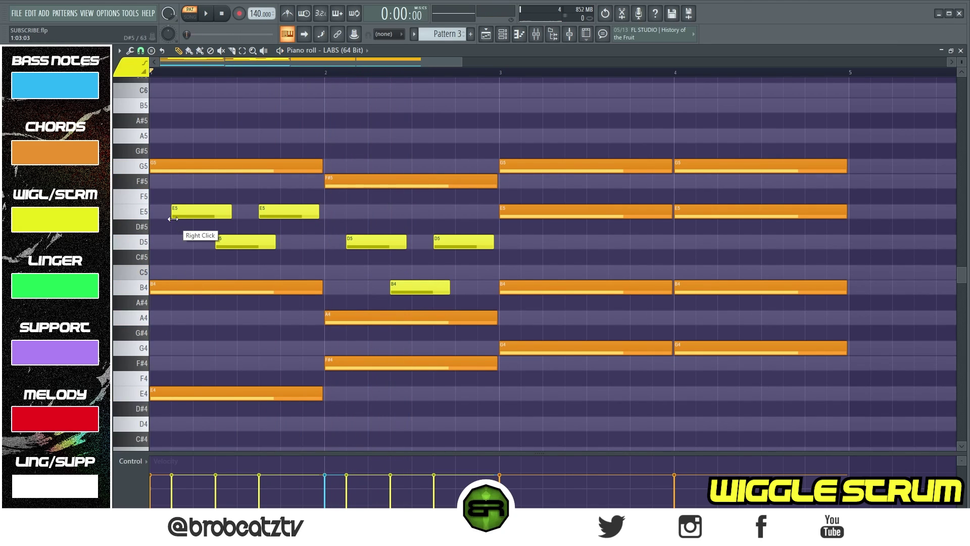
Delete the orange E5 notes in bars 3 and 4 and copy bar 1's yellow E5-D5-E5 figure into both bars
drag(195, 189, 271, 234)
right_click(584, 214)
right_click(691, 212)
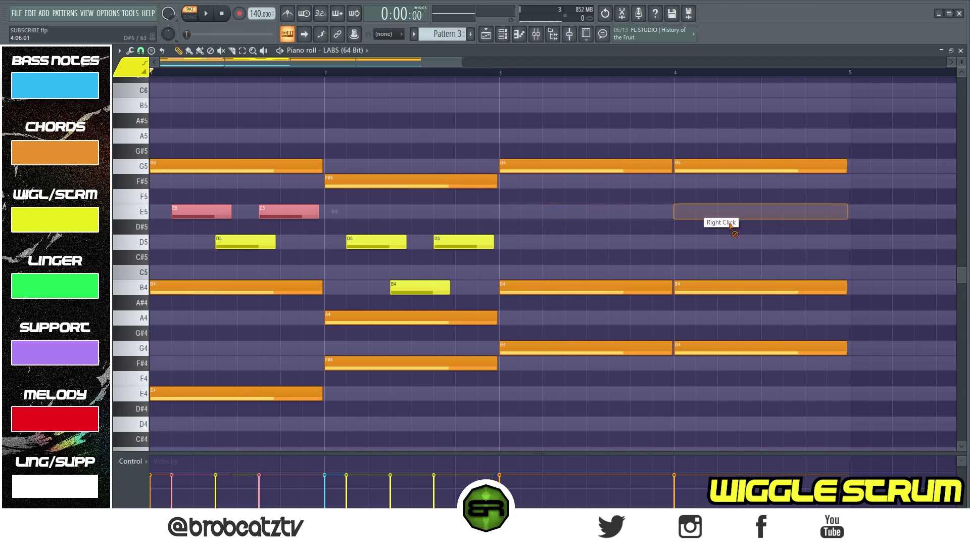
drag(169, 204, 306, 248)
drag(201, 226, 713, 220)
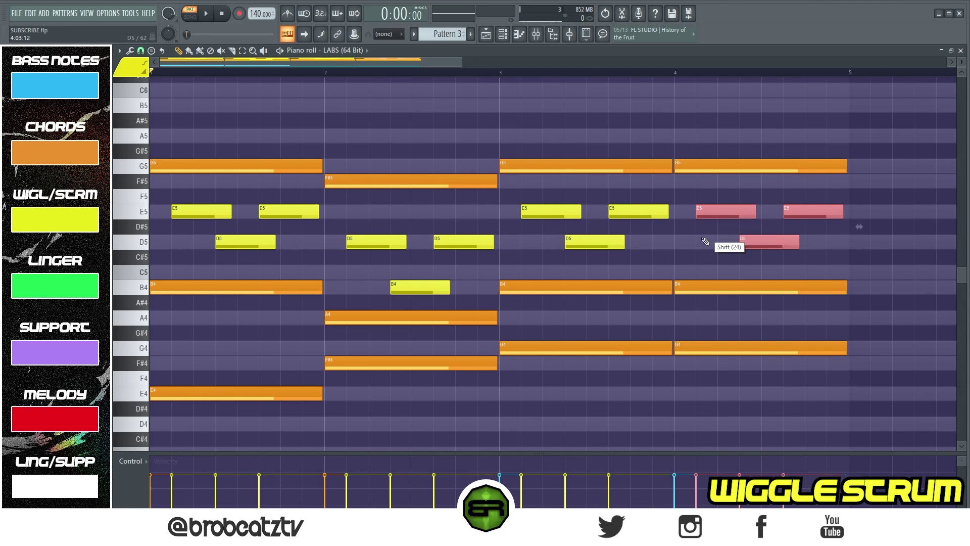
ctrl+click(702, 238)
Replace the long orange top notes with short offset pairs at G5 in bar 1, F#5 in bar 2, and G5 in bars 3 and 4
right_click(212, 169)
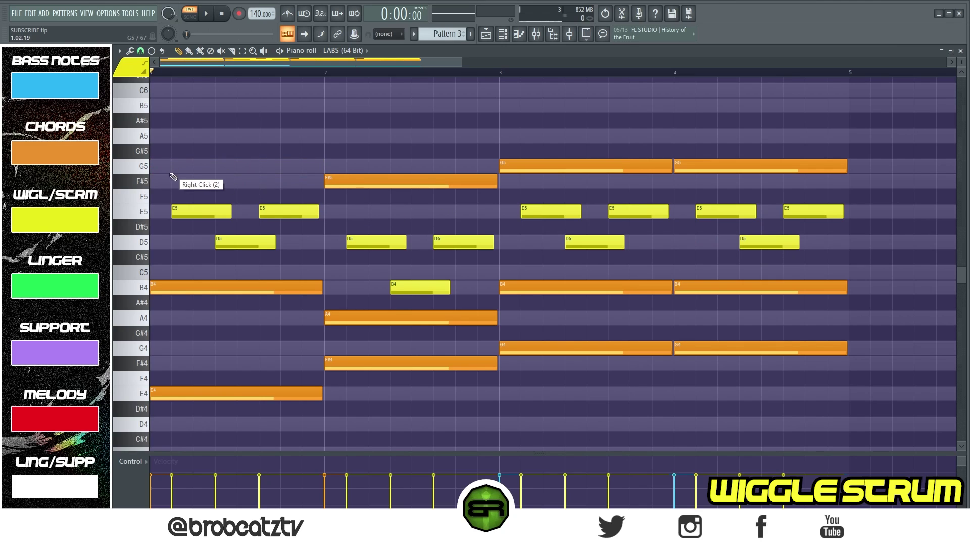
key(ctrl+z)
key(ctrl+z)
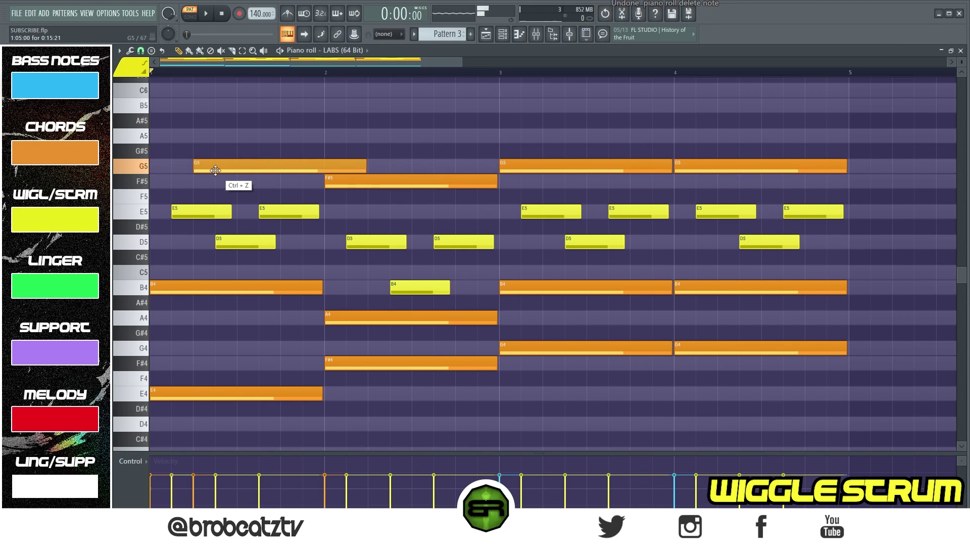
drag(364, 163, 510, 193)
right_click(350, 176)
right_click(588, 168)
right_click(746, 169)
drag(408, 180, 752, 167)
right_click(831, 187)
drag(874, 171, 844, 177)
Trim the starts of the orange B4 notes in bars 1, 3 and 4 and A4 in bar 2 to beat 2, and play back the pattern
ctrl+shift+click(571, 286)
ctrl+shift+click(768, 286)
ctrl+shift+click(313, 288)
ctrl+shift+click(357, 318)
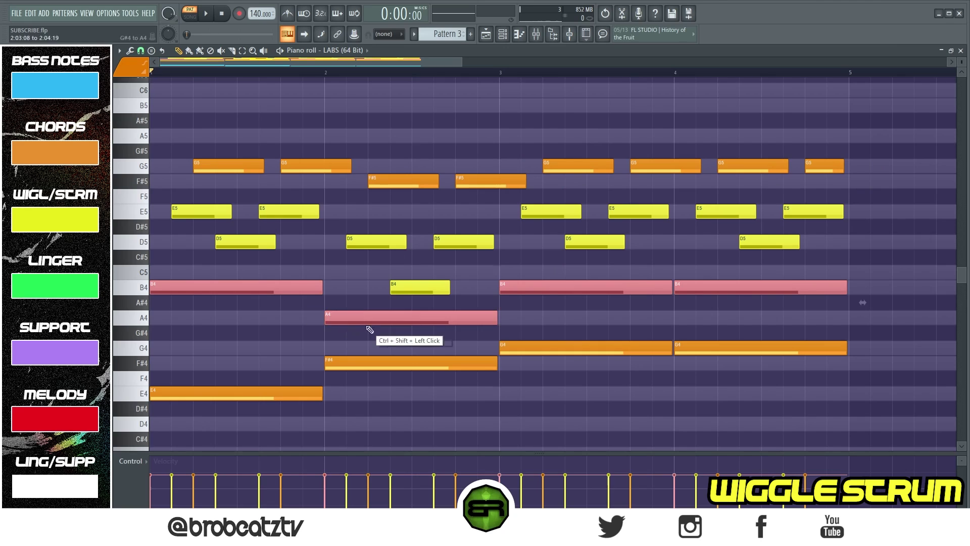
drag(152, 289, 195, 289)
right_click(227, 326)
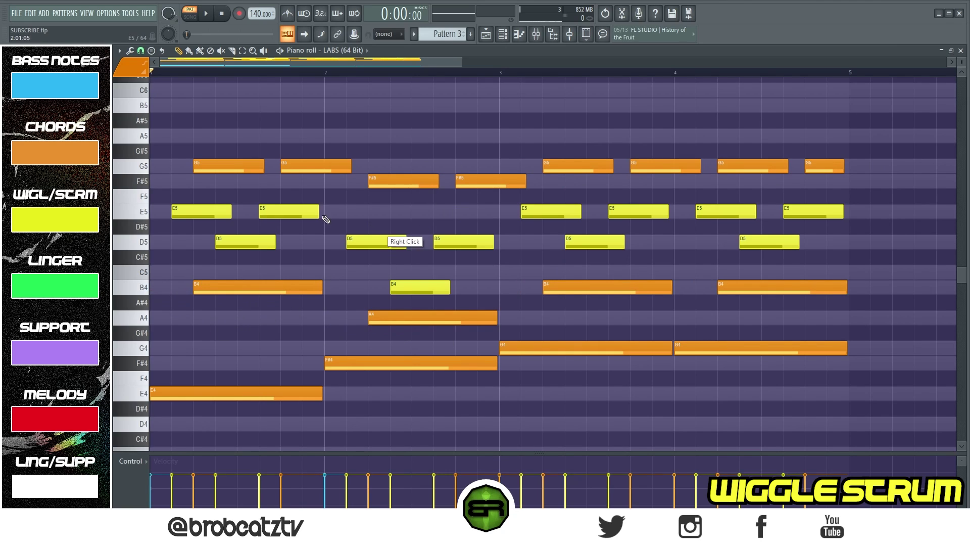
key(space)
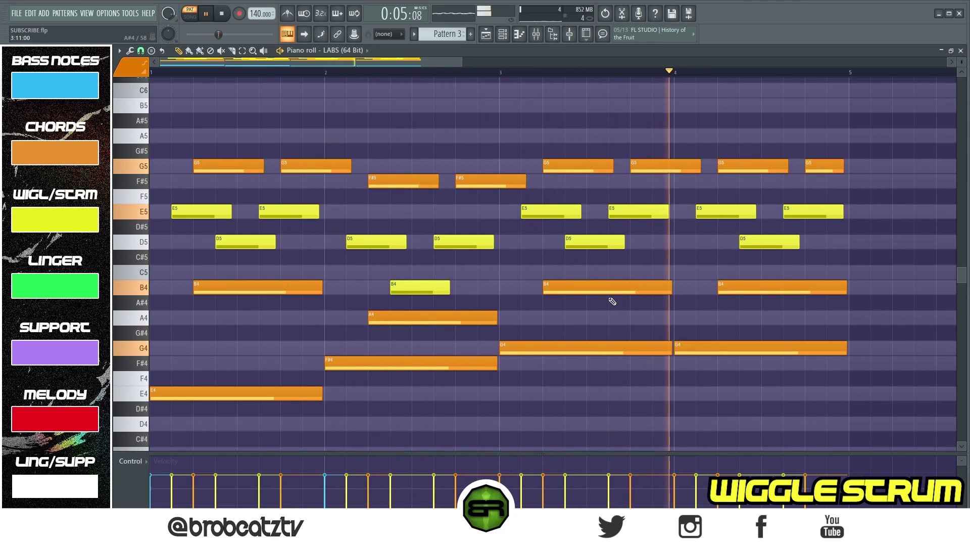
key(space)
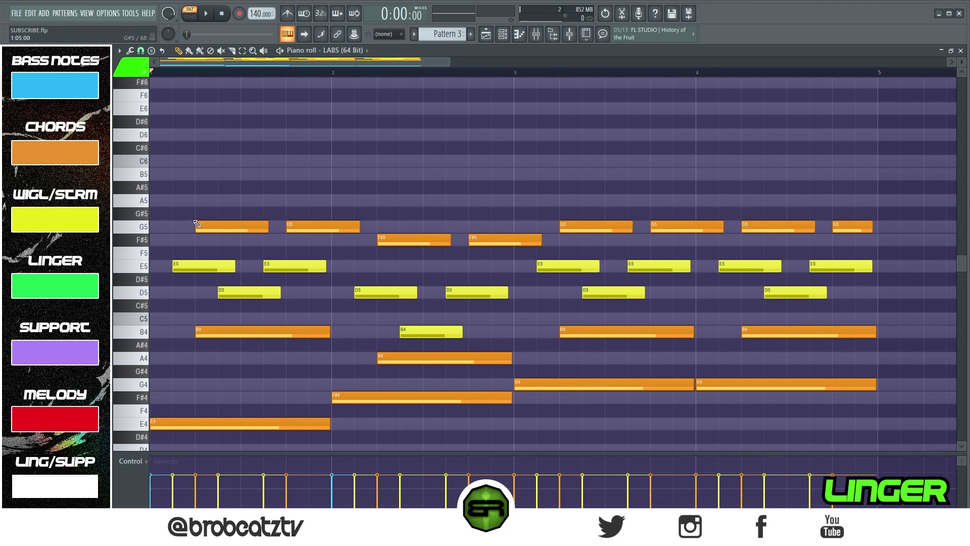
Place a green E6 note at the start of bar 1 and play it back
drag(173, 114, 141, 115)
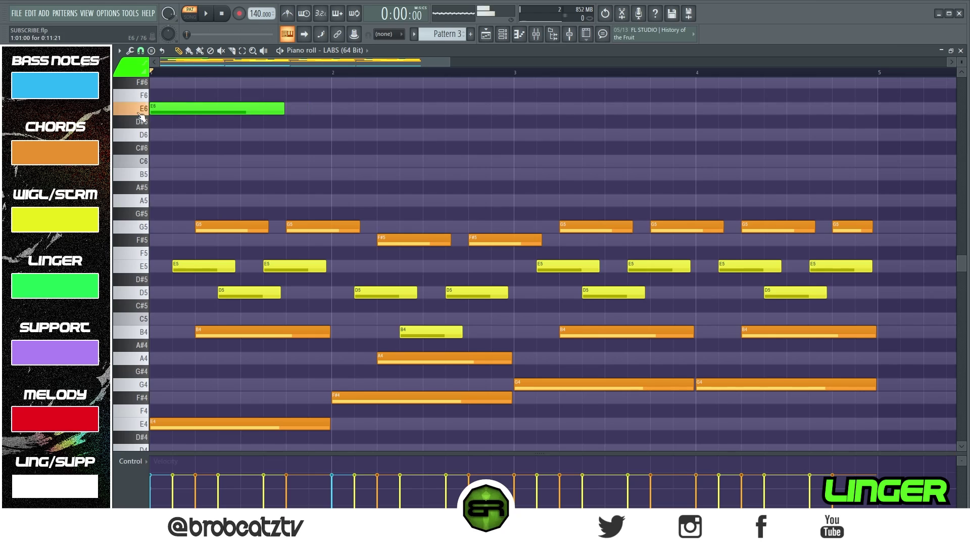
key(space)
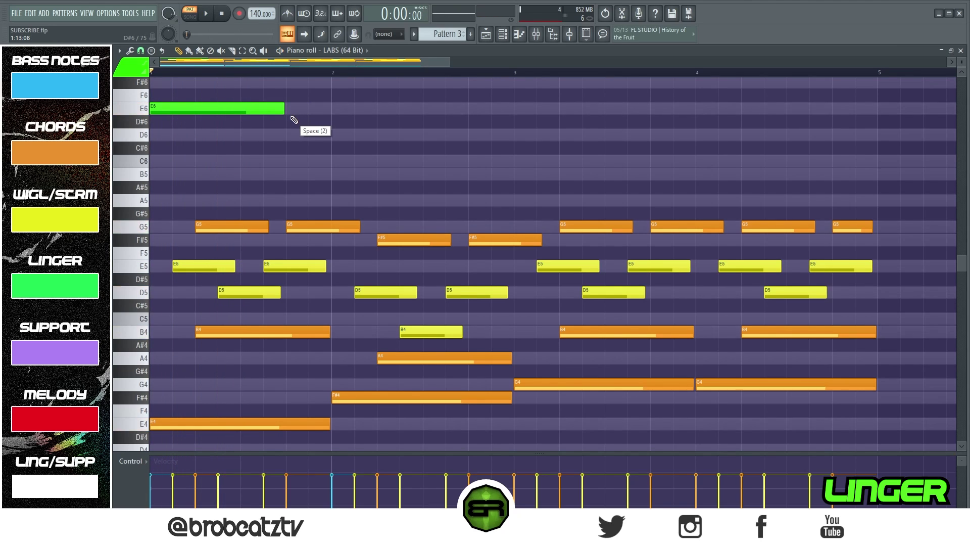
key(space)
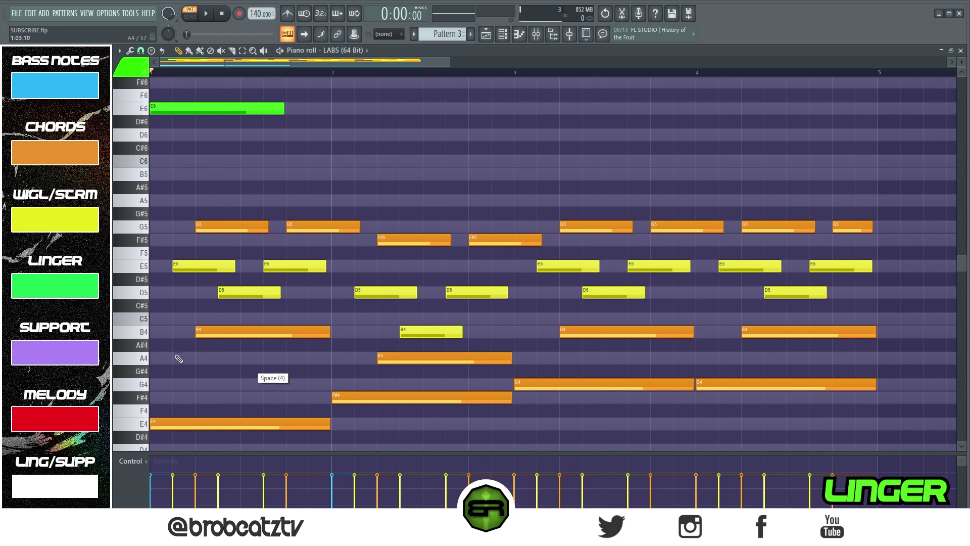
drag(211, 216, 426, 302)
right_click(357, 321)
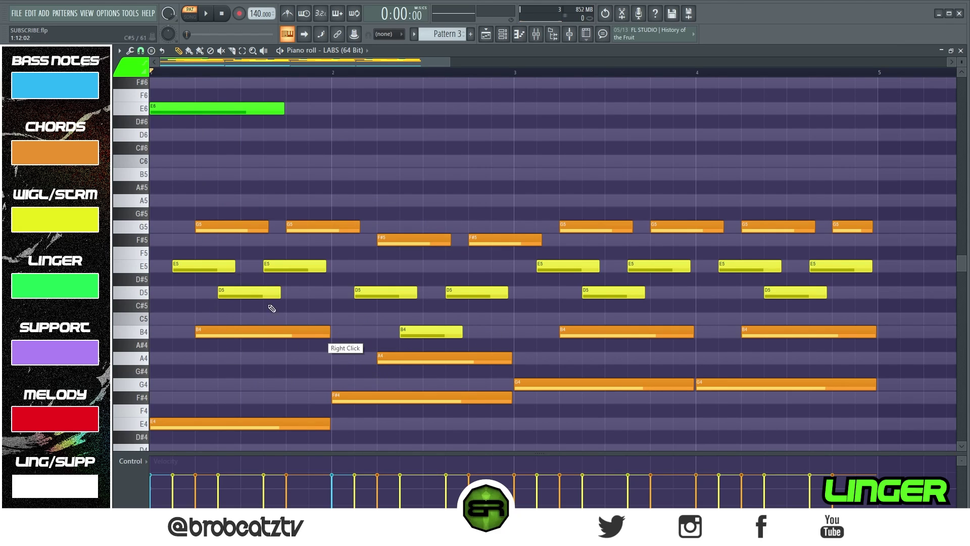
drag(182, 221, 865, 404)
right_click(638, 377)
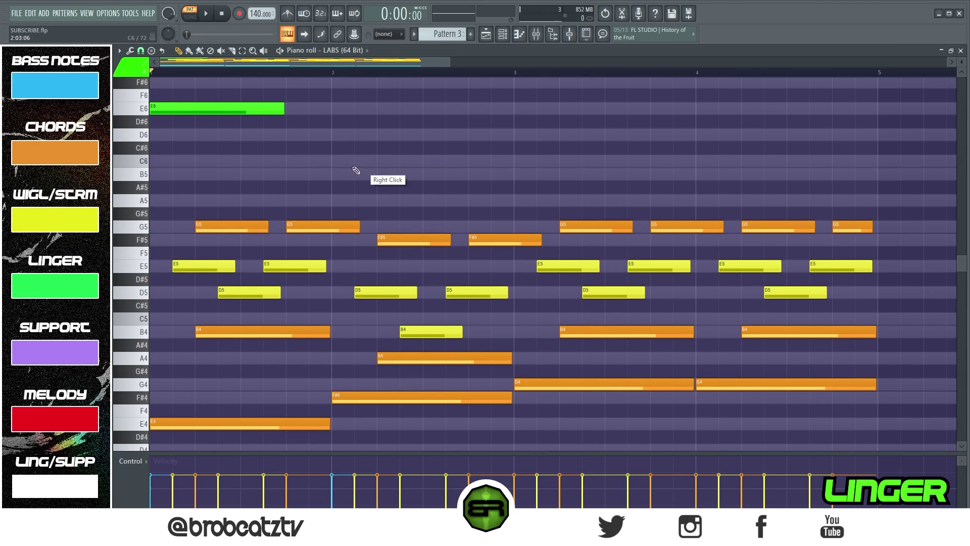
Try a copy of bar 1's first orange G5 note at B5 and delete it
drag(219, 229, 213, 173)
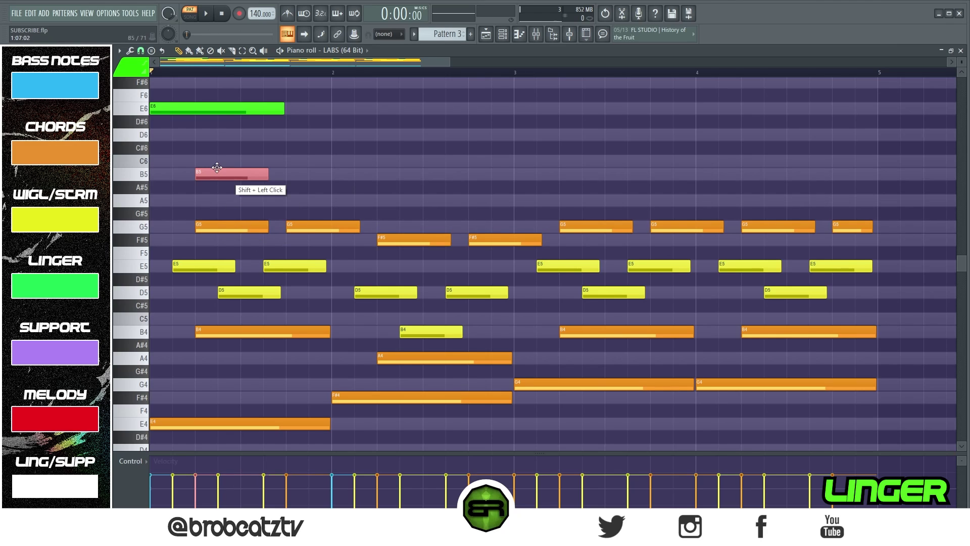
right_click(218, 205)
right_click(211, 179)
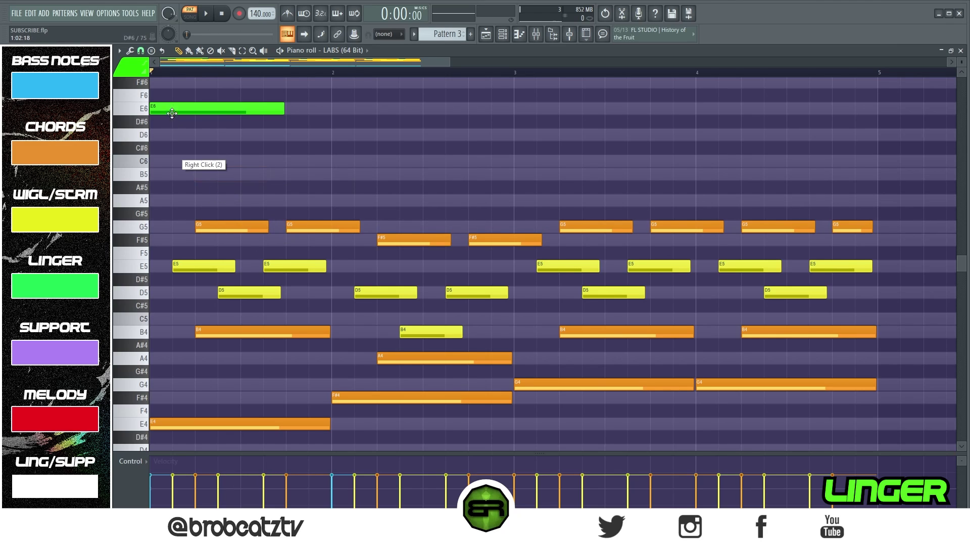
Place a green B5 note on beat 3 of bar 1 and play it back
click(246, 173)
scroll(288, 205, up, 1)
key(space)
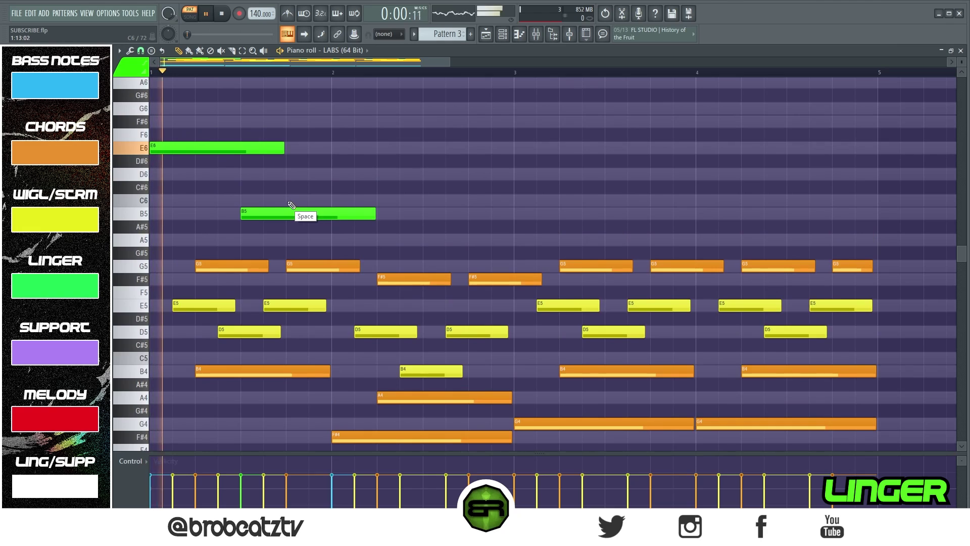
key(space)
Add green notes at B6 on beat 2 of bar 2, A6 in the second half of bar 2, and B6 at the start of bar 3
drag(296, 197, 402, 213)
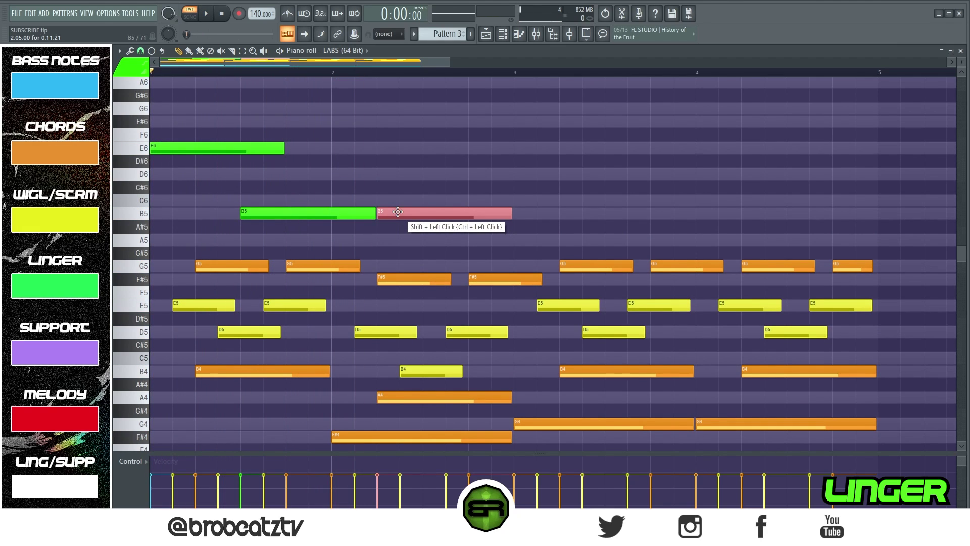
key(ctrl+Up)
scroll(389, 223, up, 1)
shift+drag(398, 97, 473, 130)
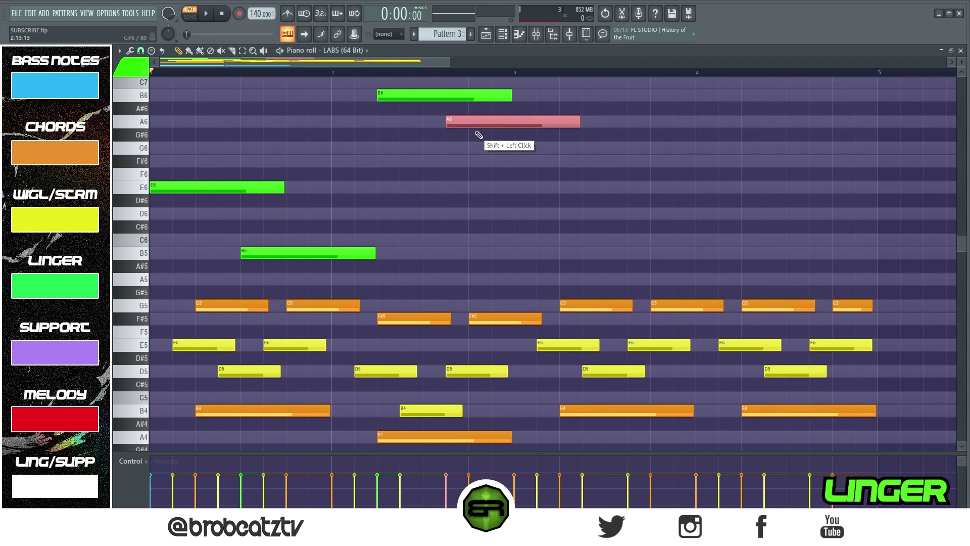
right_click(511, 106)
click(521, 93)
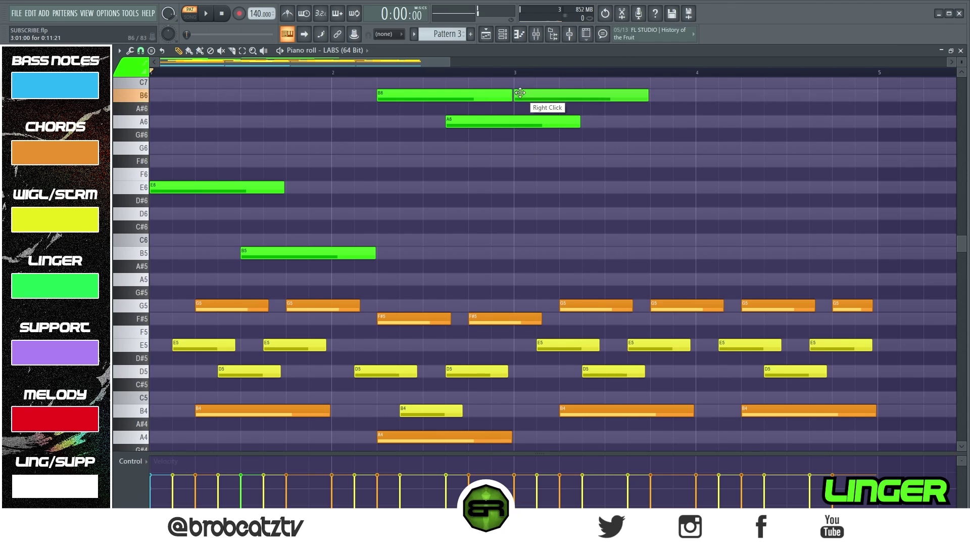
Shorten the green A6 note to end just past the start of bar 3 while playing back the pattern
key(space)
drag(579, 121, 522, 130)
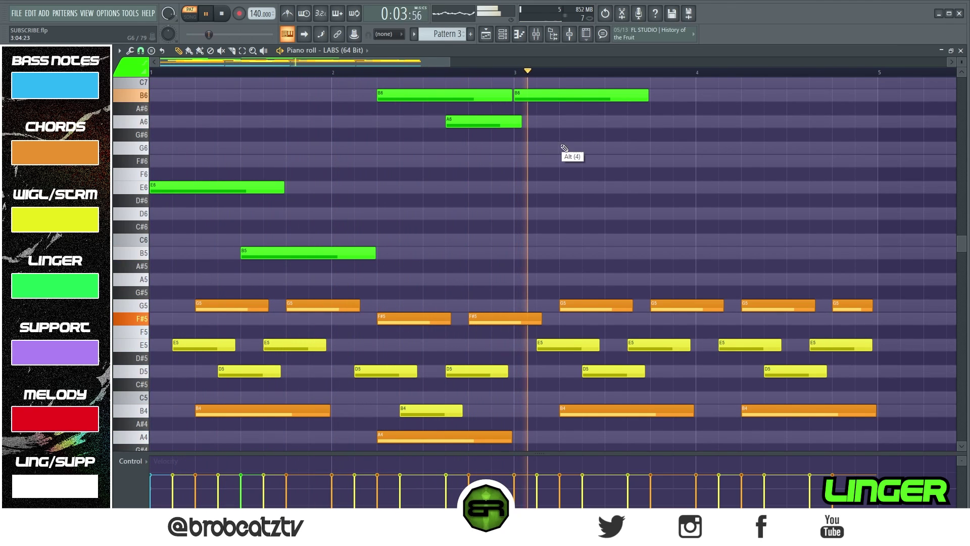
key(space)
Copy the green E6 note to the start of bar 4 and, during playback, shorten the B6 notes to 0:07:06 in bar 2 and 0:09:08 in bar 3
click(190, 182)
drag(190, 182, 742, 222)
key(space)
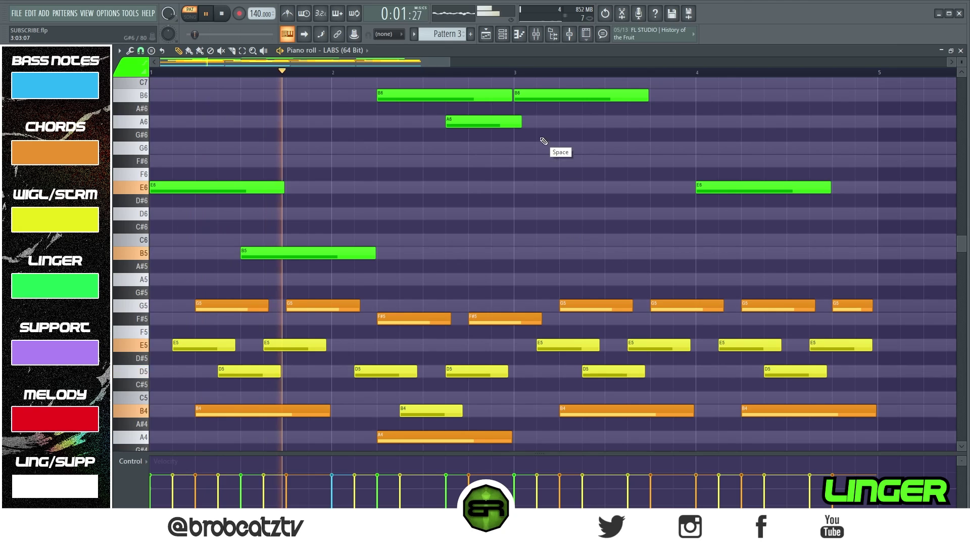
drag(510, 96, 456, 103)
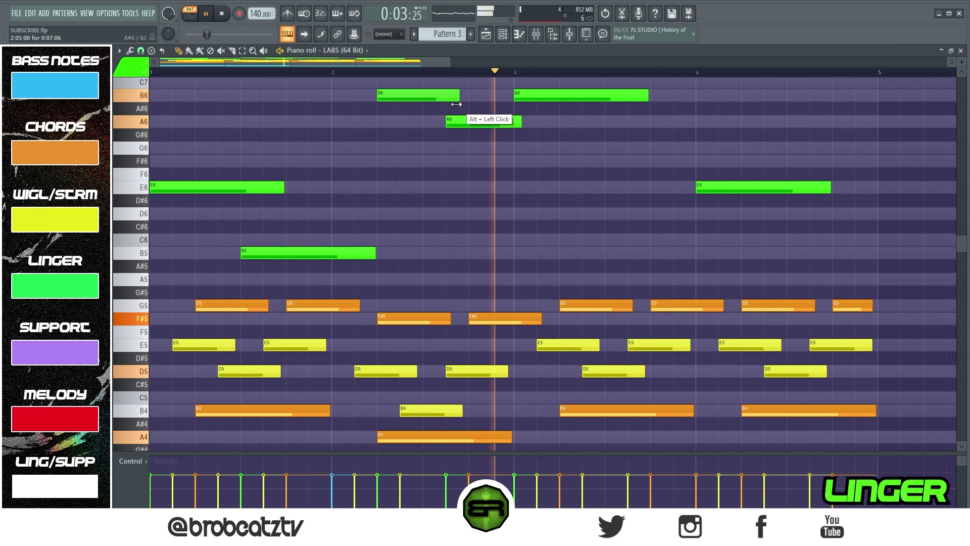
drag(649, 99, 619, 102)
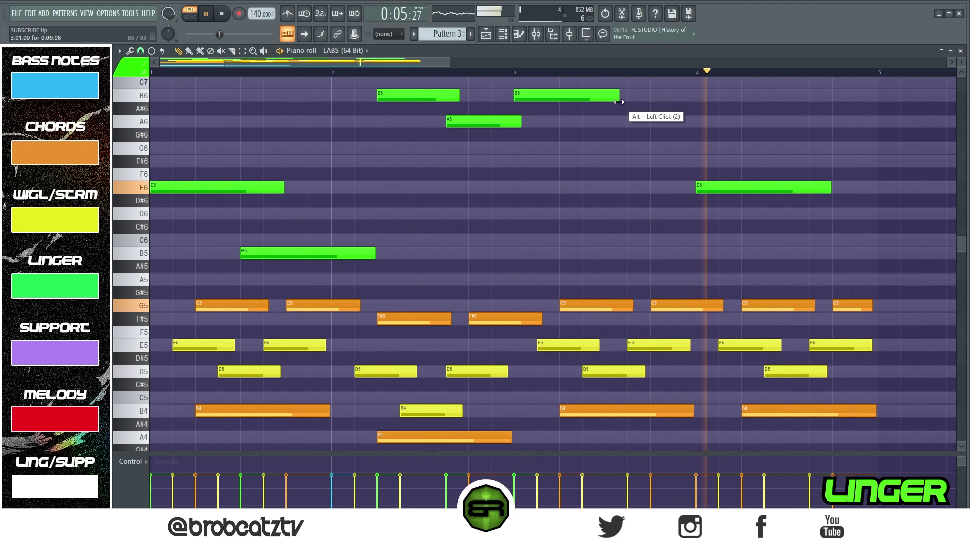
Place short purple E6 support notes right after the first E6 linger note and in the middle of... bar 2, beneath the B6 note's start
key(space)
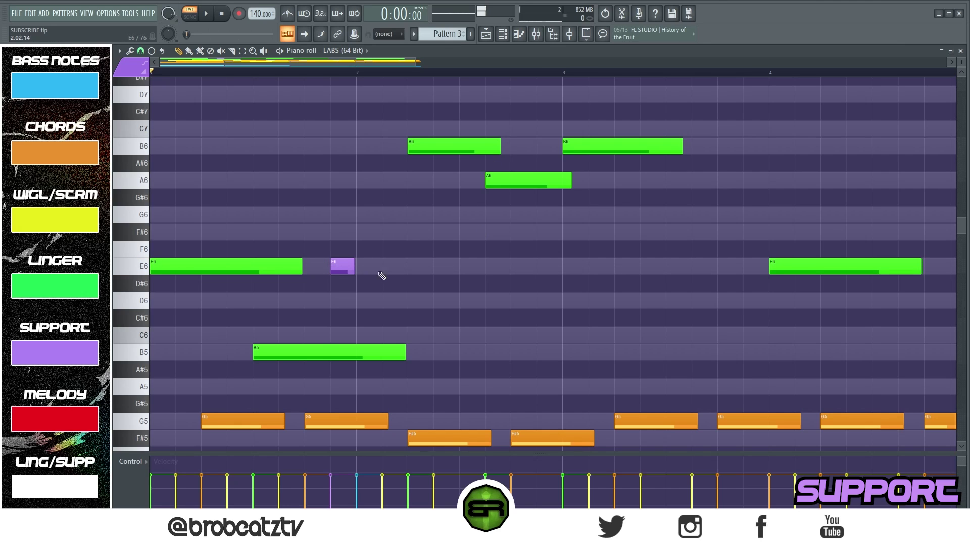
drag(342, 272, 323, 272)
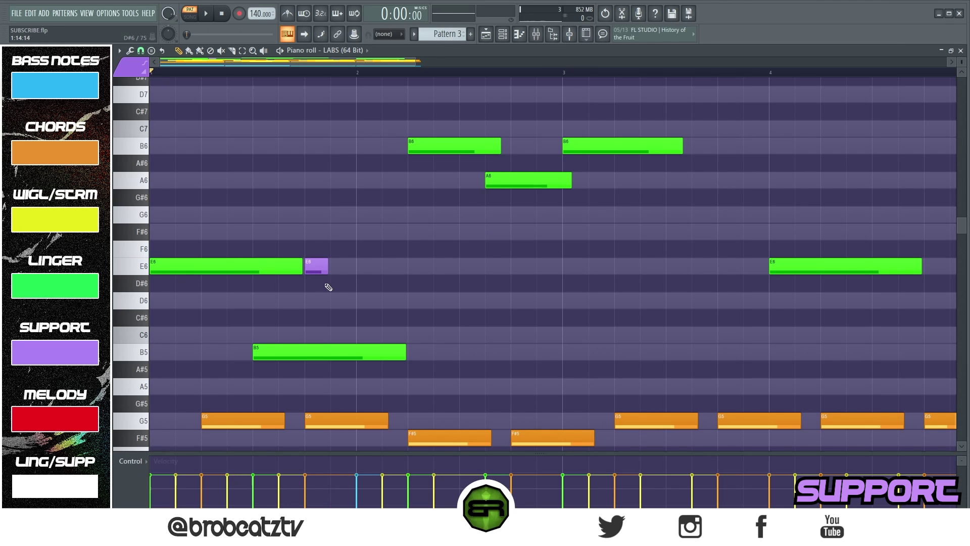
scroll(354, 333, down, 3)
scroll(349, 348, up, 3)
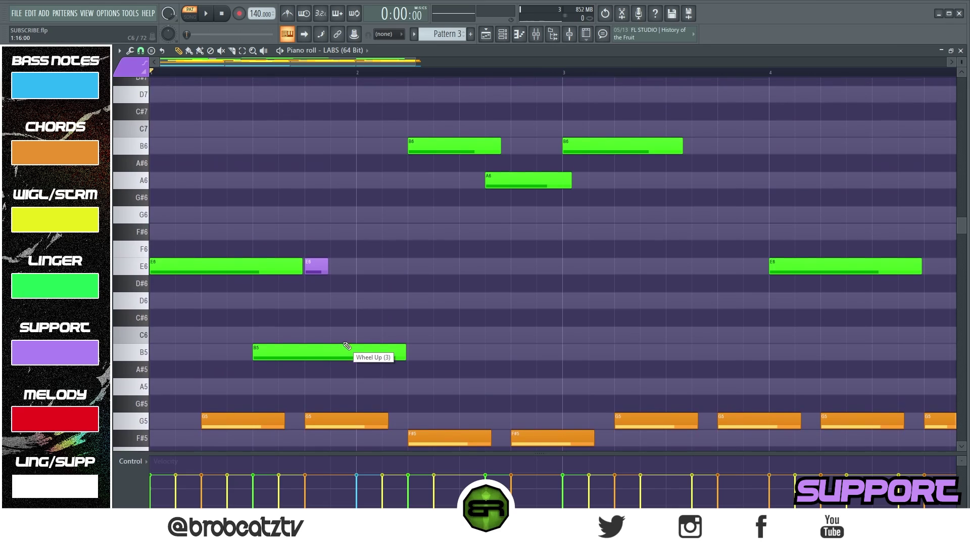
drag(318, 270, 417, 273)
right_click(362, 284)
right_click(373, 282)
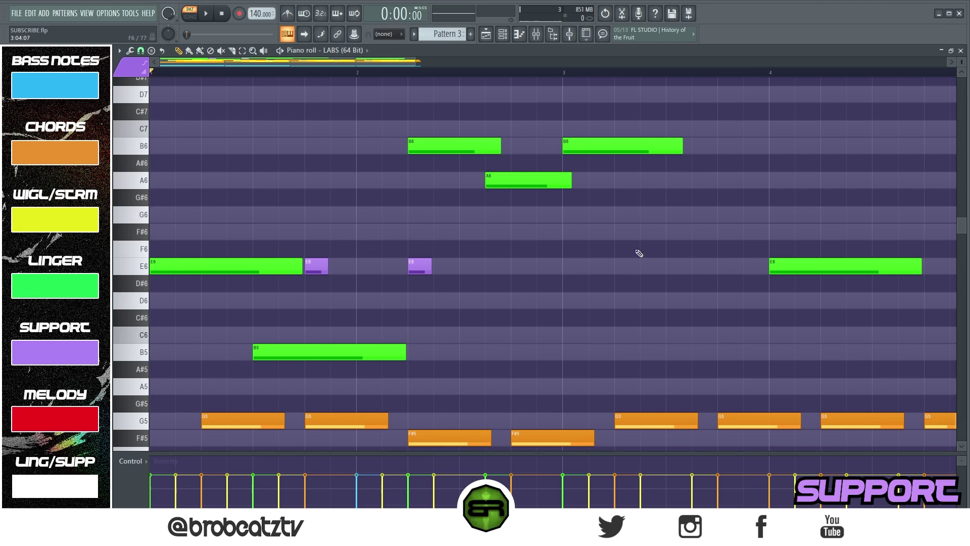
Add rising support notes between the two E6 support notes: F#6, a very short F#6 grace note, G6 and A6, and play them back
drag(316, 266, 343, 232)
right_click(355, 237)
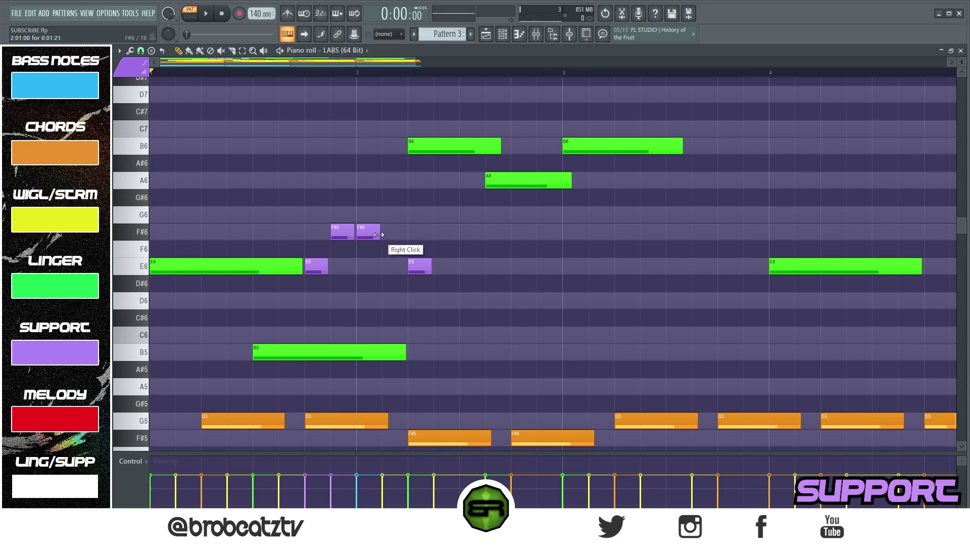
click(370, 216)
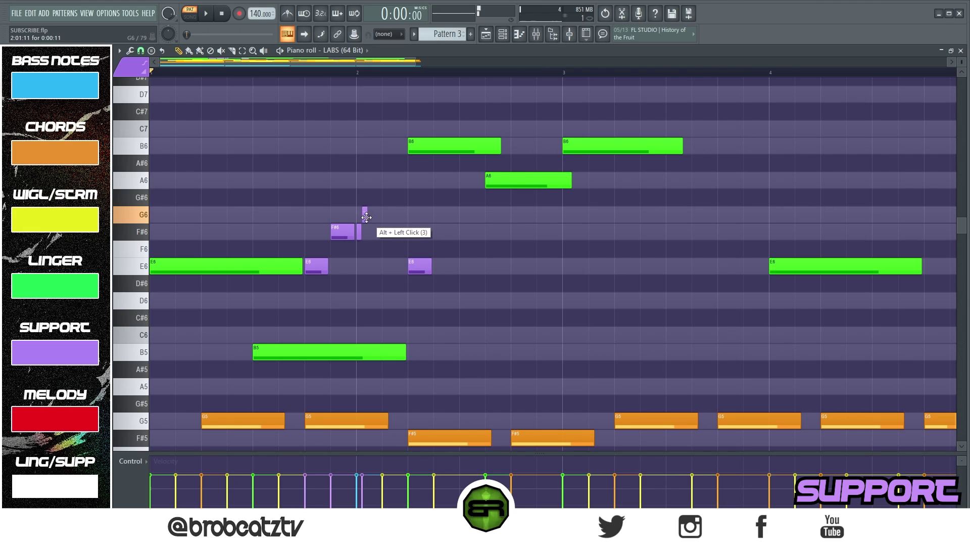
drag(381, 217, 387, 217)
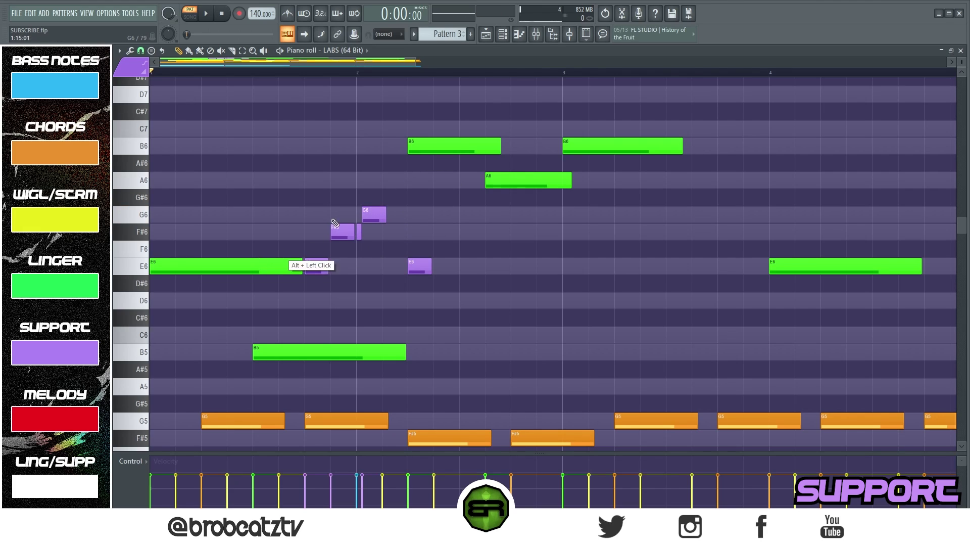
click(391, 185)
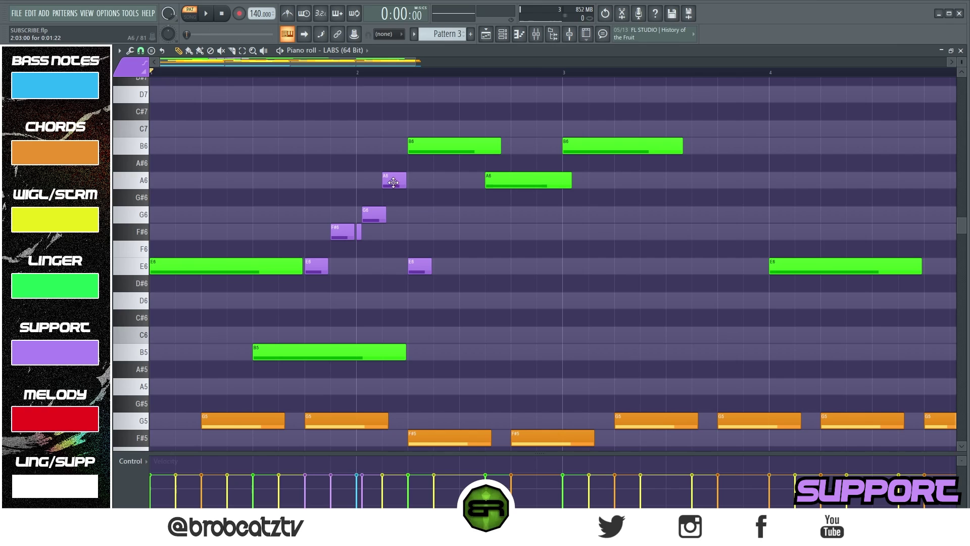
key(space)
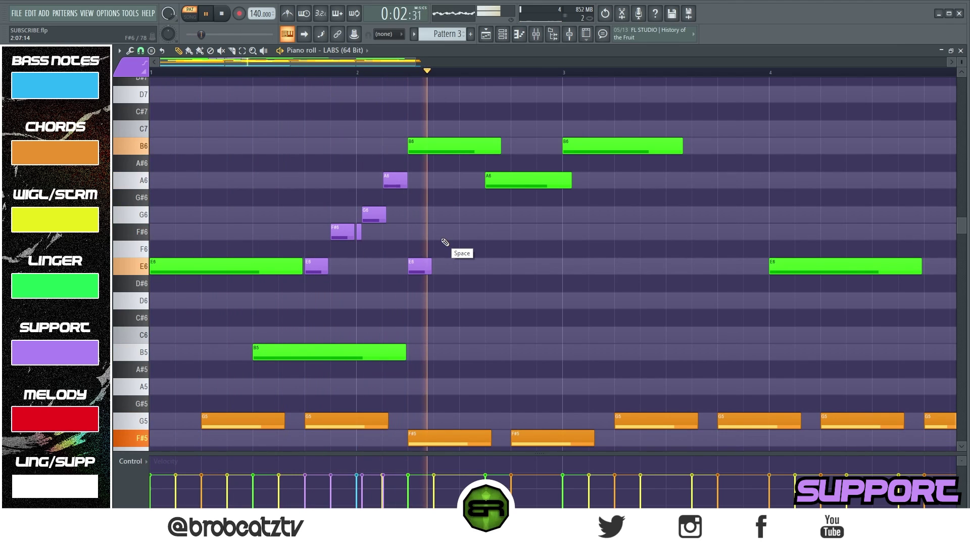
key(space)
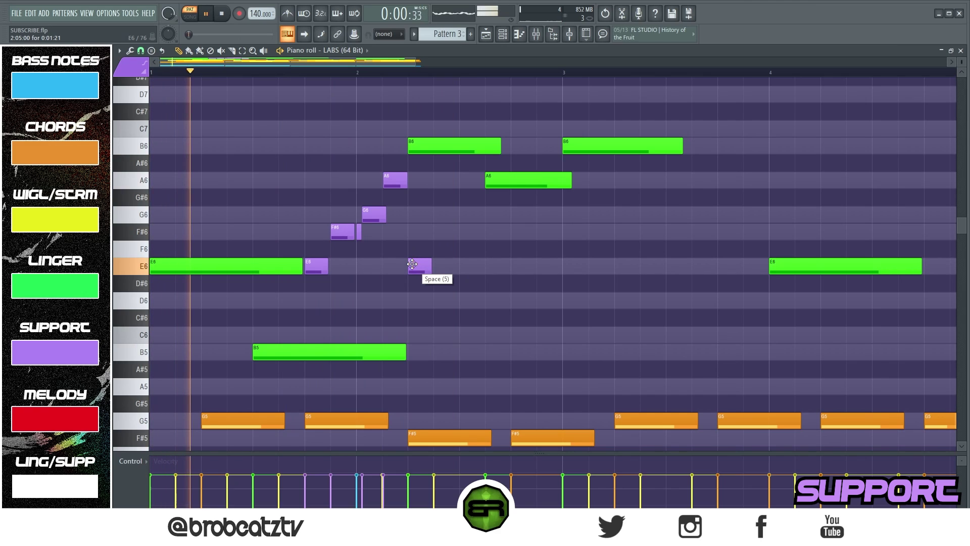
Lengthen the E6 support note in bar 2 and follow it with D6, A5, B5 and D6 support notes leading into bar 3
drag(431, 264, 448, 264)
key(space)
click(435, 302)
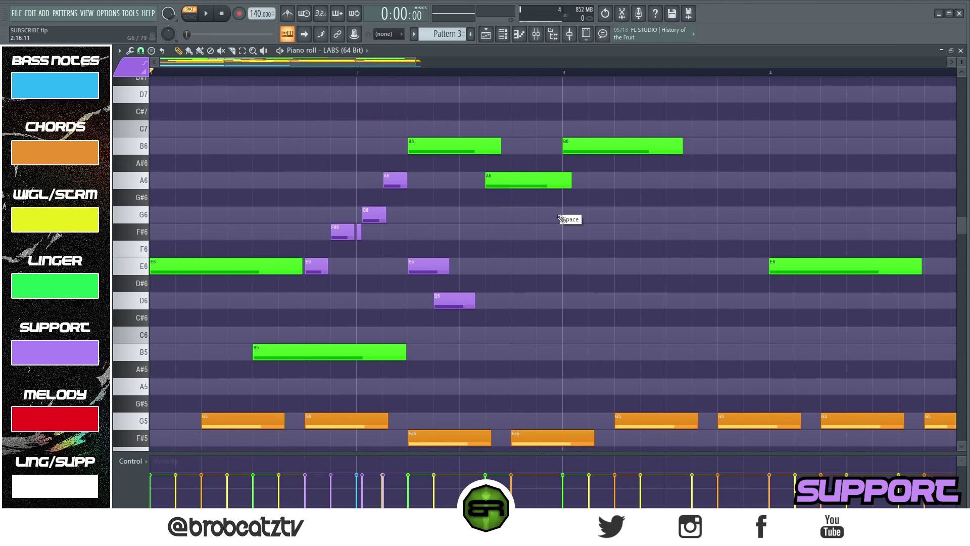
click(458, 392)
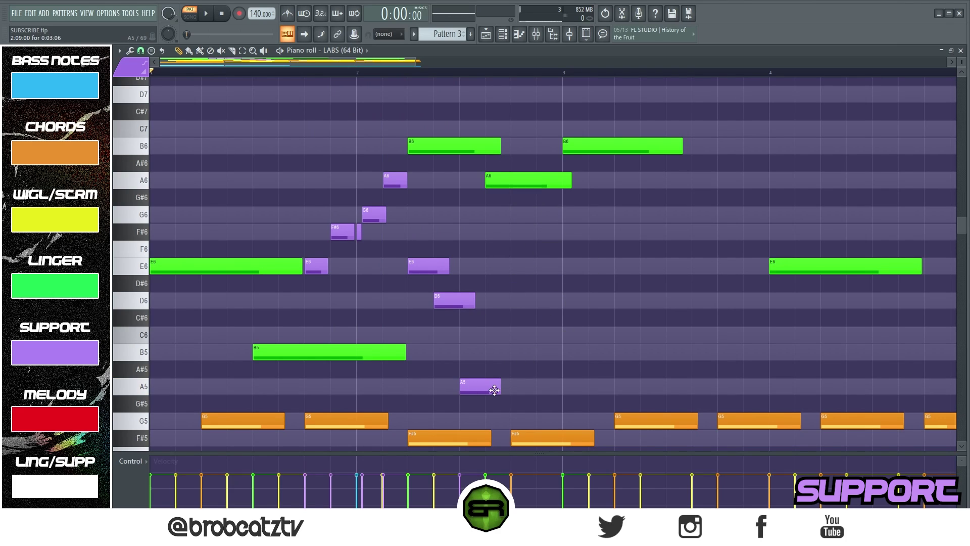
drag(503, 371, 502, 348)
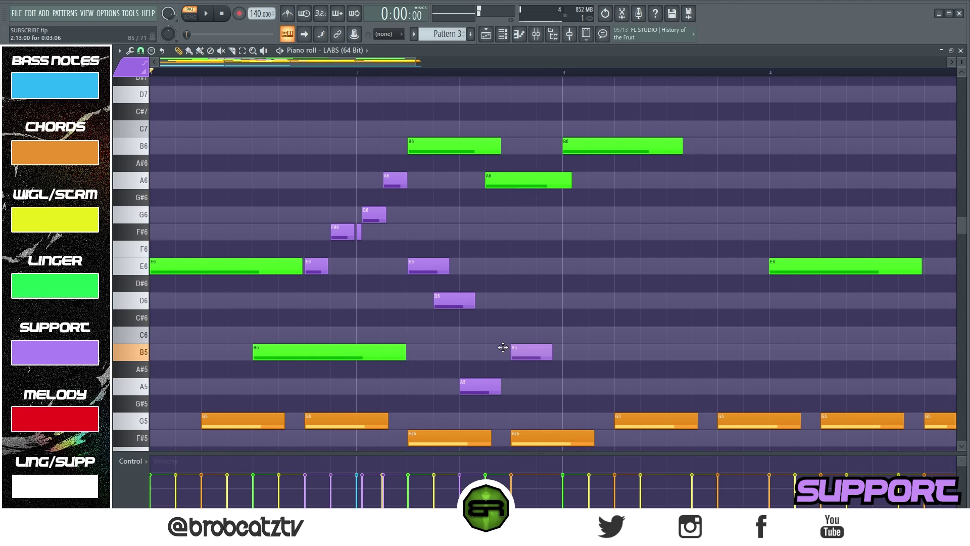
click(543, 300)
key(space)
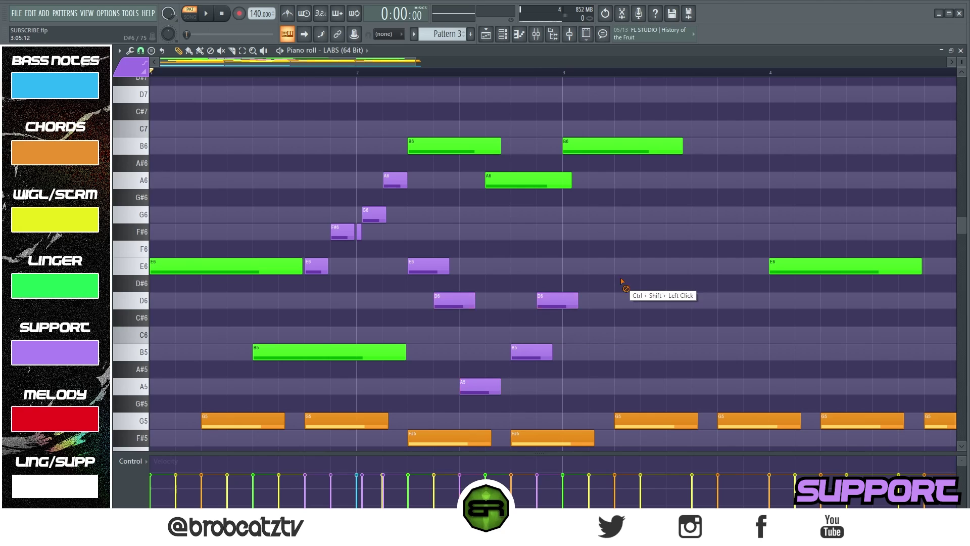
Play the pattern and trim the last D6 support note so it ends just after bar 3 begins
key(space)
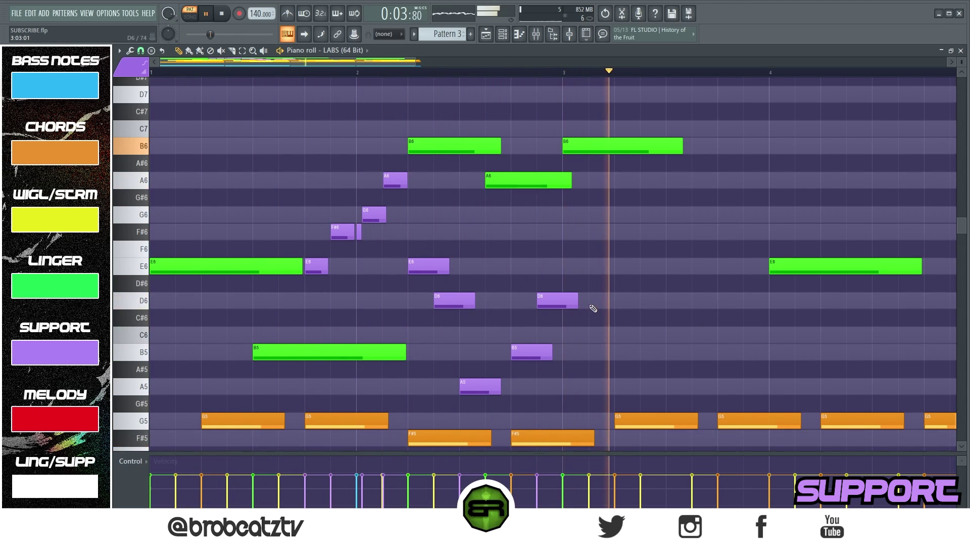
key(alt)
drag(575, 298, 568, 298)
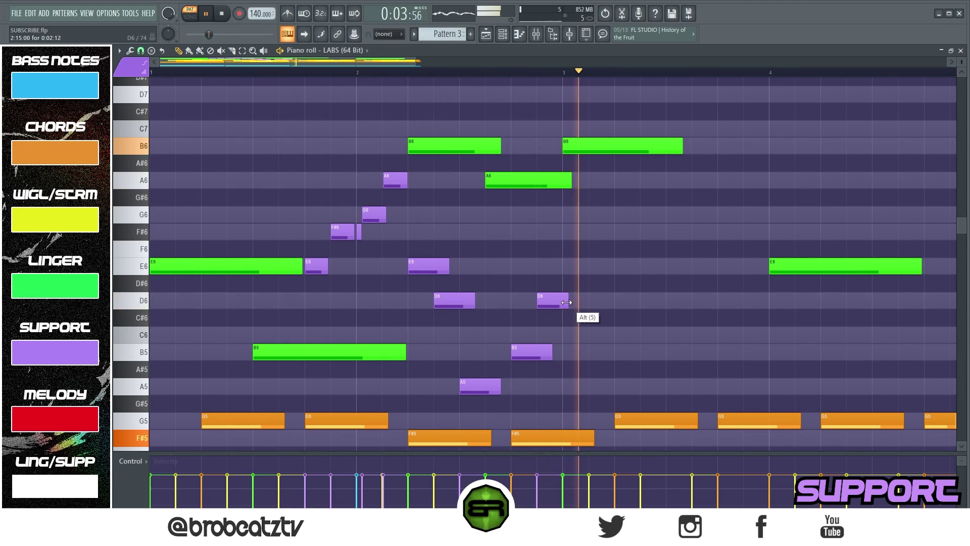
key(space)
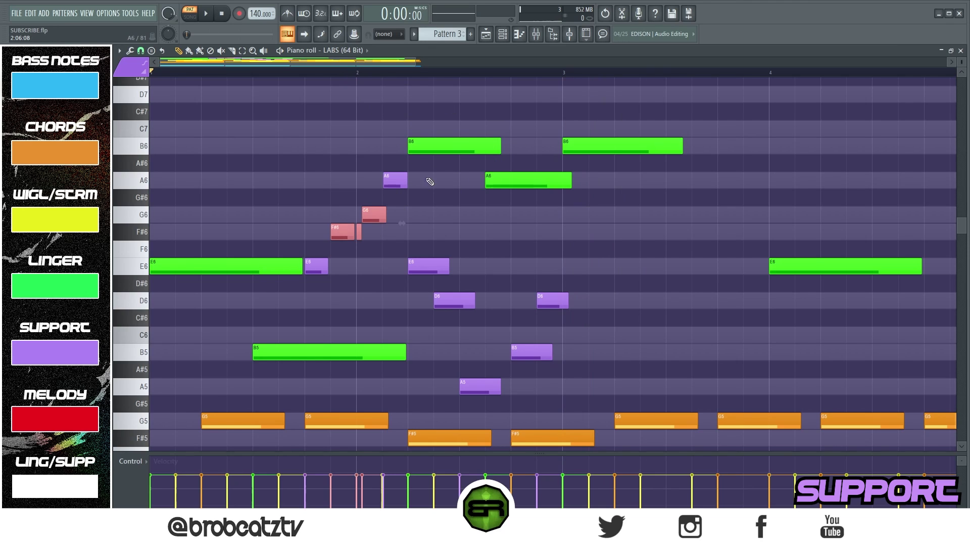
Add support notes in the second half of bar 3: A6, a very short F#6 grace note and G6 directly after it
drag(368, 62, 454, 63)
right_click(402, 221)
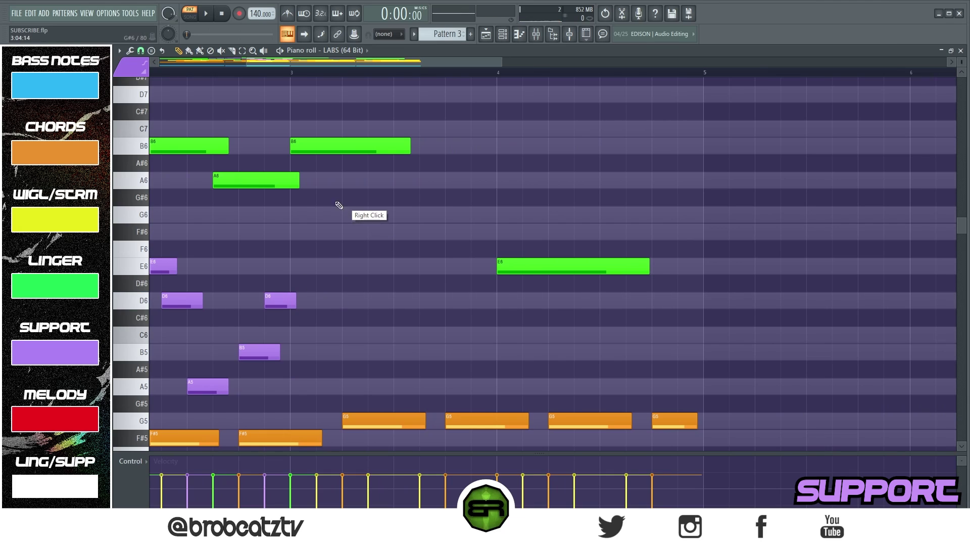
click(405, 185)
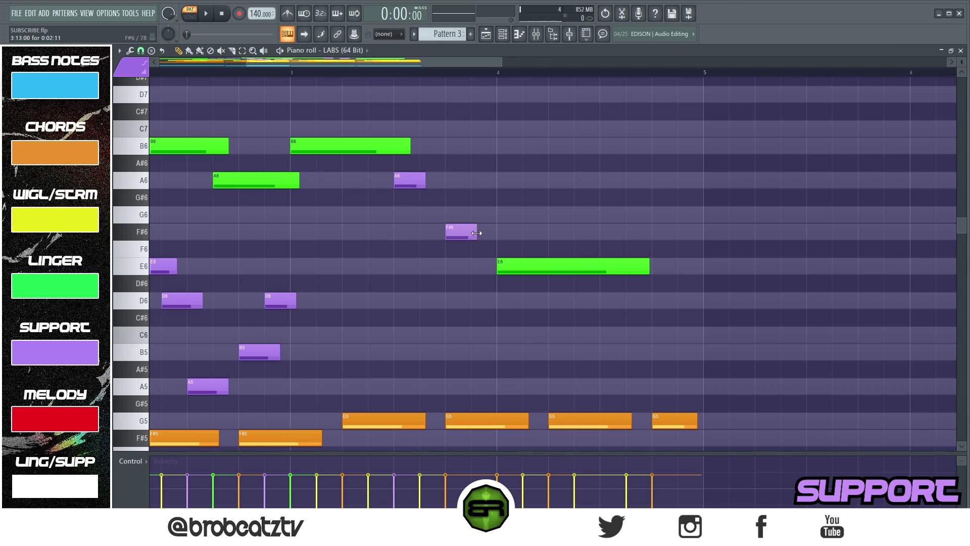
alt+click(453, 216)
drag(457, 216, 459, 217)
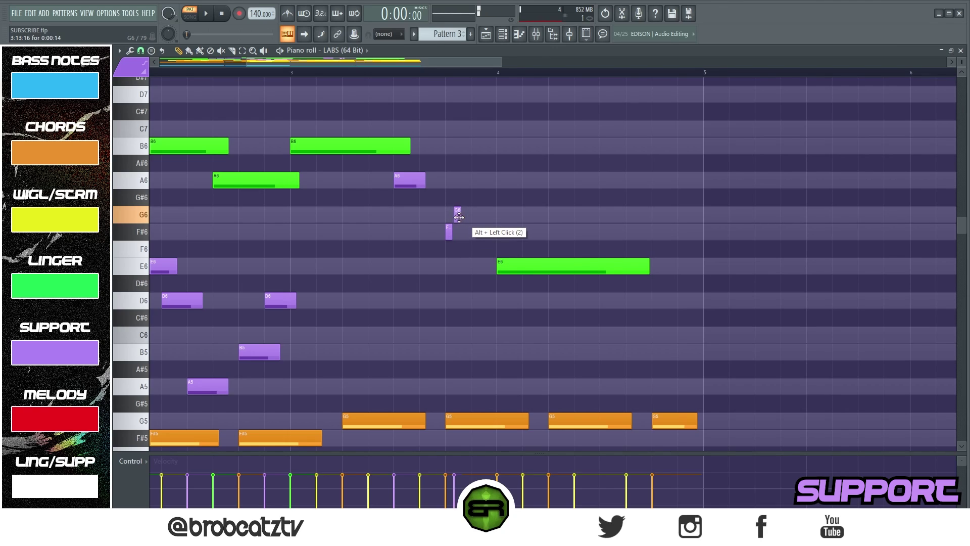
Nudge the G6 support note in bar 3 so it starts right at the end of the F#6 grace note, checking with playback
key(space)
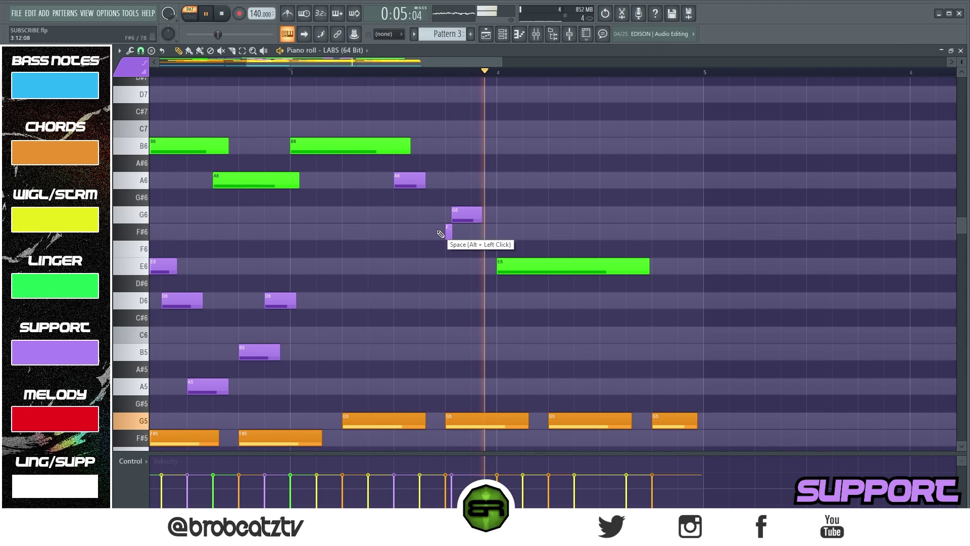
key(space)
drag(461, 216, 463, 216)
key(space)
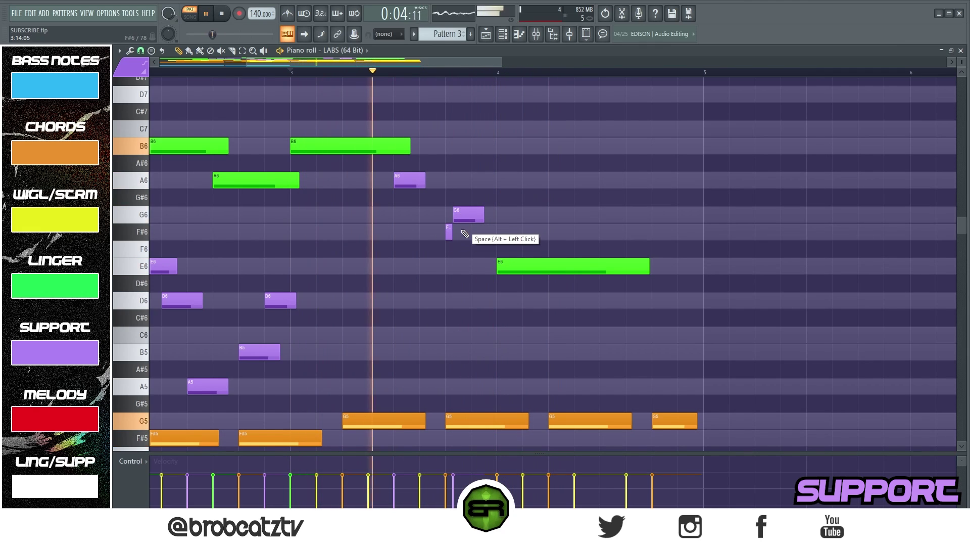
key(space)
drag(463, 217, 462, 216)
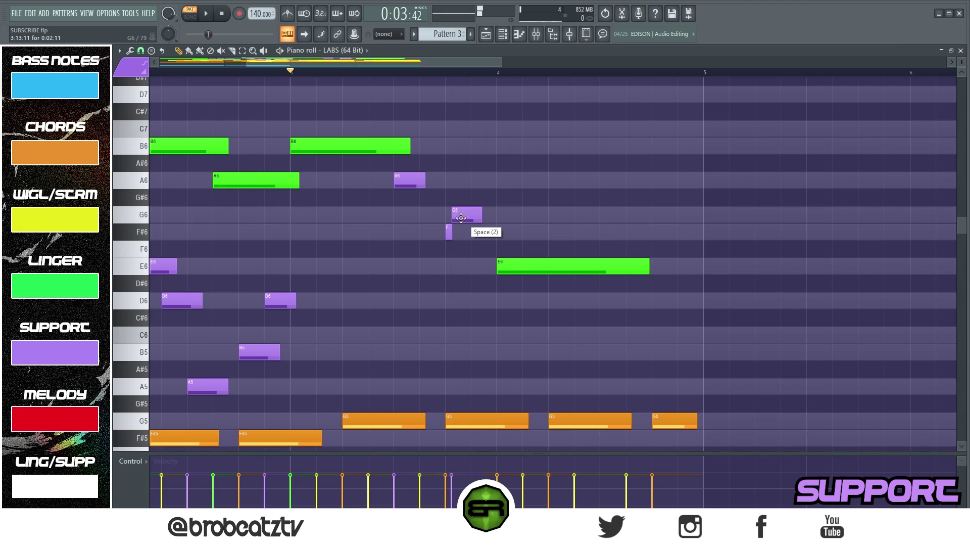
Lengthen the A6 and G6 support notes in bar 3 slightly while playing the pattern
key(space)
drag(426, 181, 438, 181)
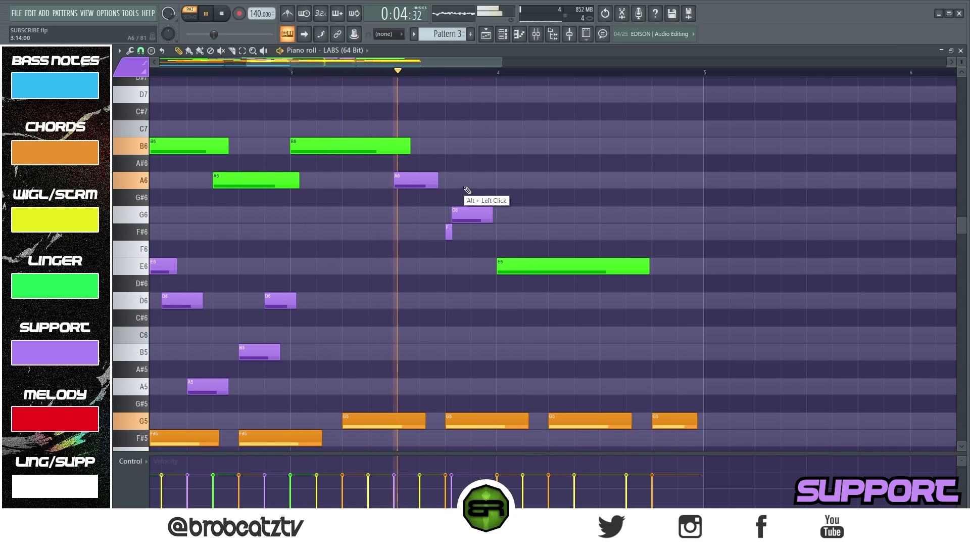
key(space)
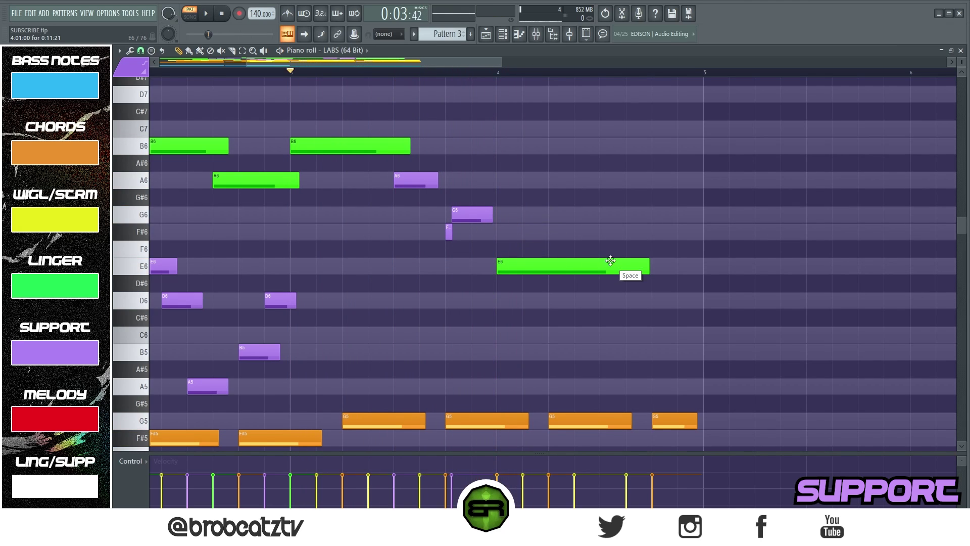
Shorten the green E6 linger note at the start of bar 4 to a short note and change the grid snap setting
drag(646, 262, 522, 273)
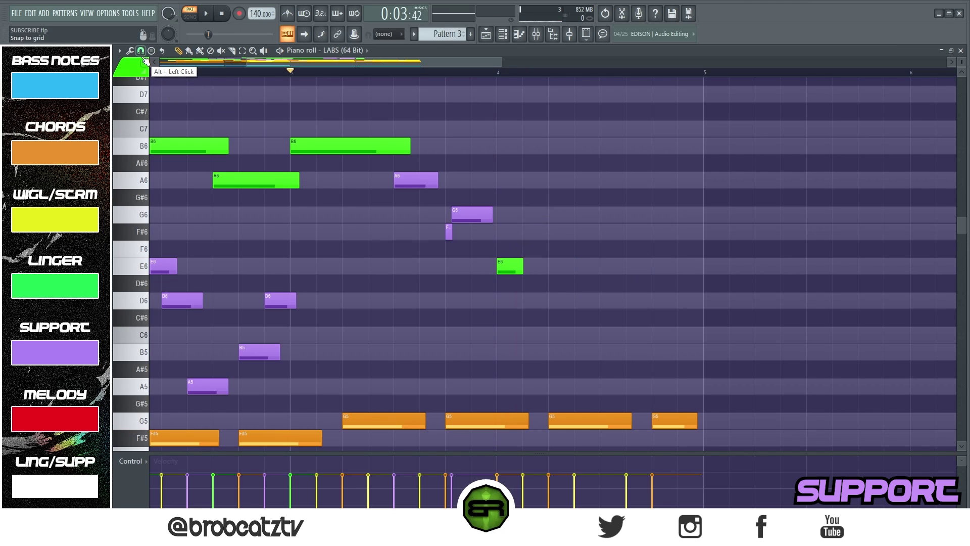
click(141, 54)
click(156, 177)
scroll(512, 72, up, 1)
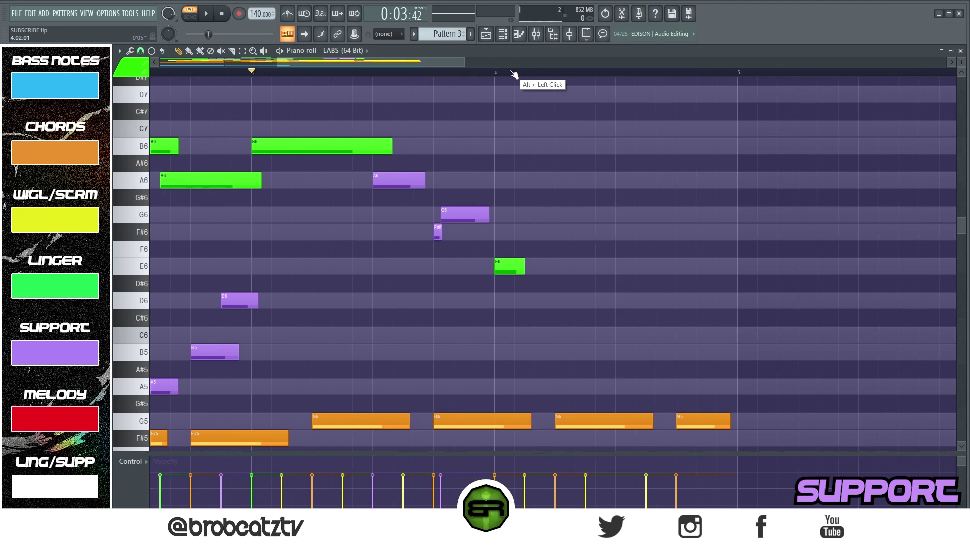
Add D6, E6 and two F#6 support notes in sequence after the E6 linger note in bar 4
scroll(433, 64, up, 2)
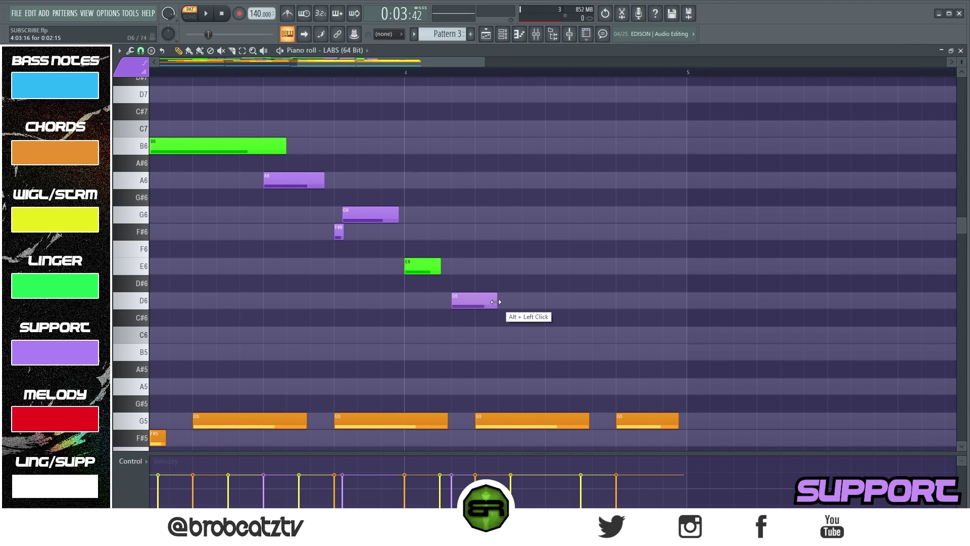
alt+double_click(499, 268)
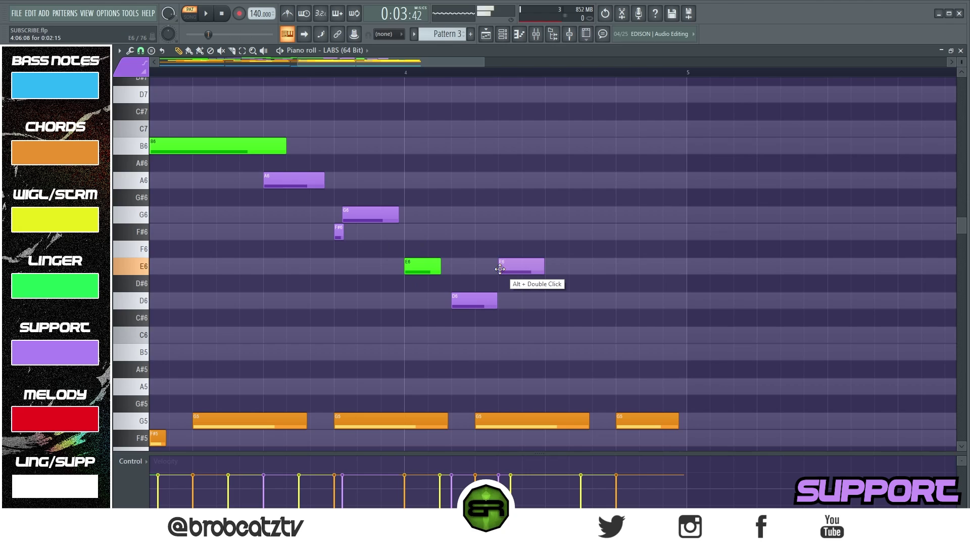
click(551, 232)
click(598, 232)
Place a G6 support note between the two F#6 notes in bar 4, shortening the first F#6 to a grace note and trimming G6
click(580, 216)
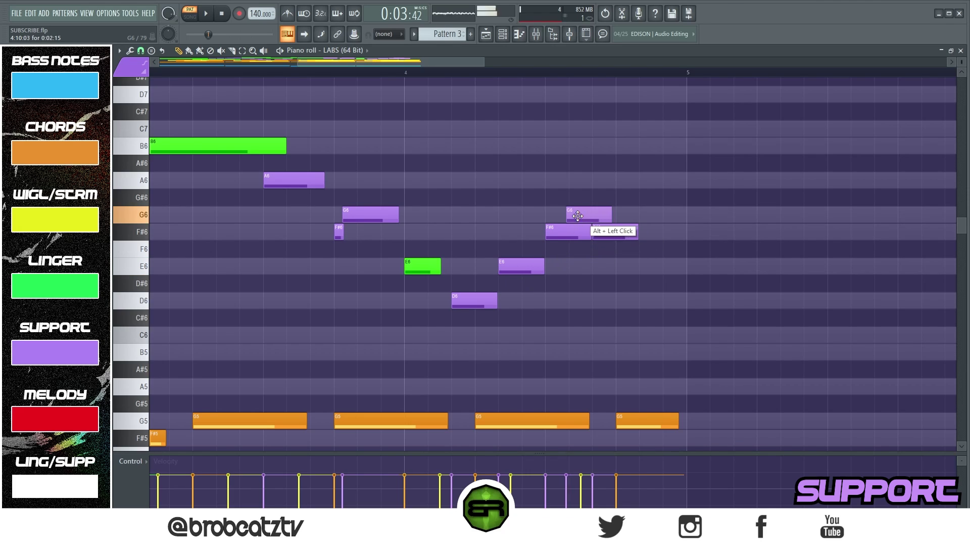
mouse_move(571, 217)
alt+mouse_down()
mouse_move(580, 229)
mouse_move(568, 222)
mouse_move(576, 218)
alt+mouse_up()
right_click(565, 234)
right_click(579, 216)
Play back bar 4 and shift its G6 support note slightly earlier, close against the F#6 grace note
key(space)
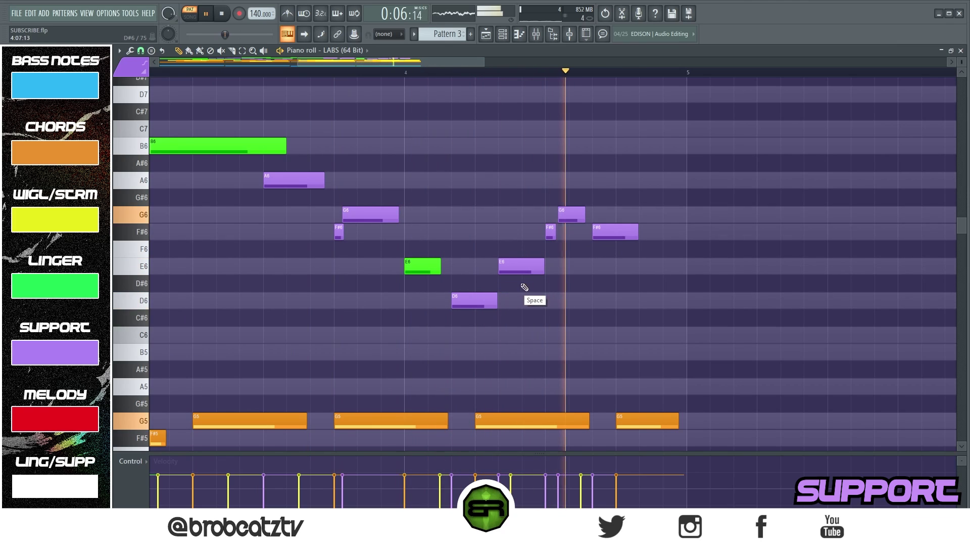
key(space)
alt+drag(574, 213, 558, 235)
key(space)
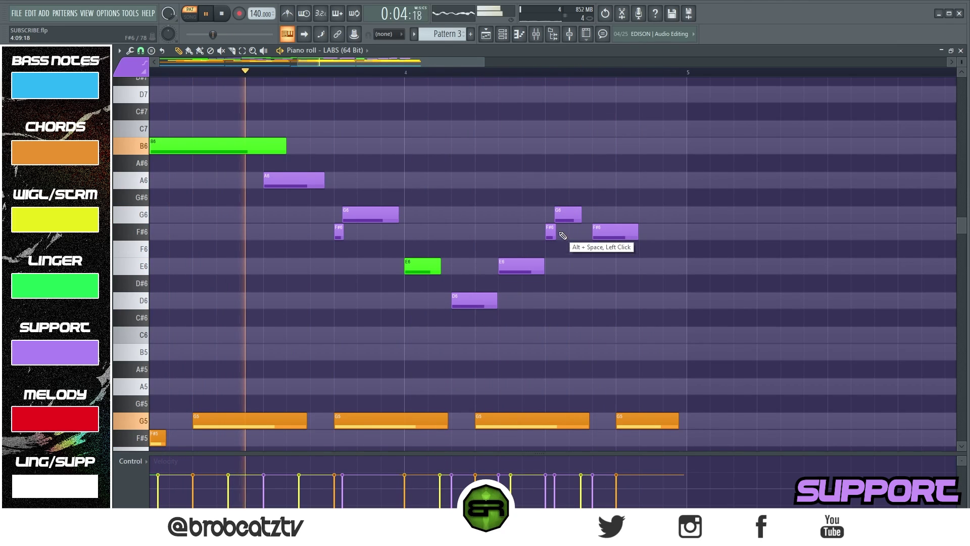
key(space)
Add matching E6 and B5 support notes above the last G5 chord note at the end of bar 4
click(613, 266)
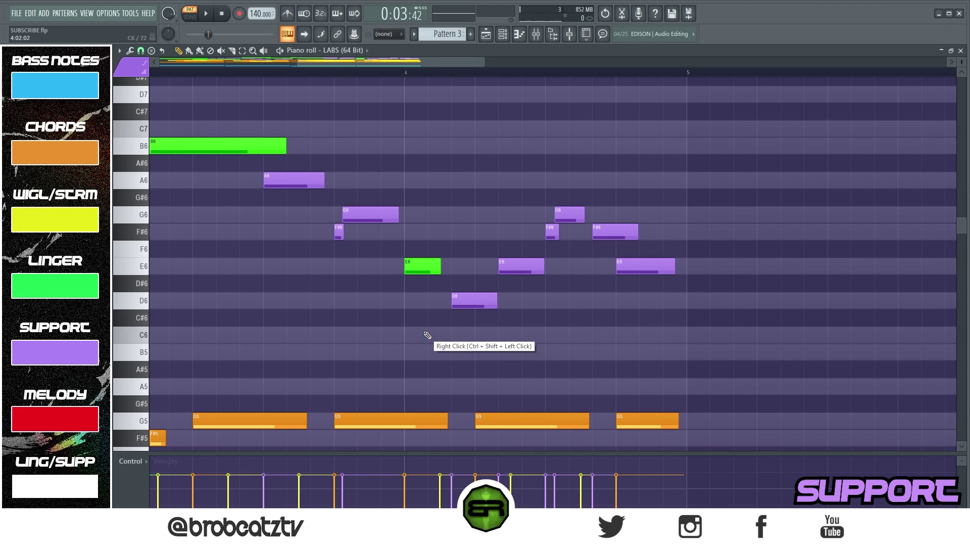
drag(483, 218, 679, 273)
right_click(664, 343)
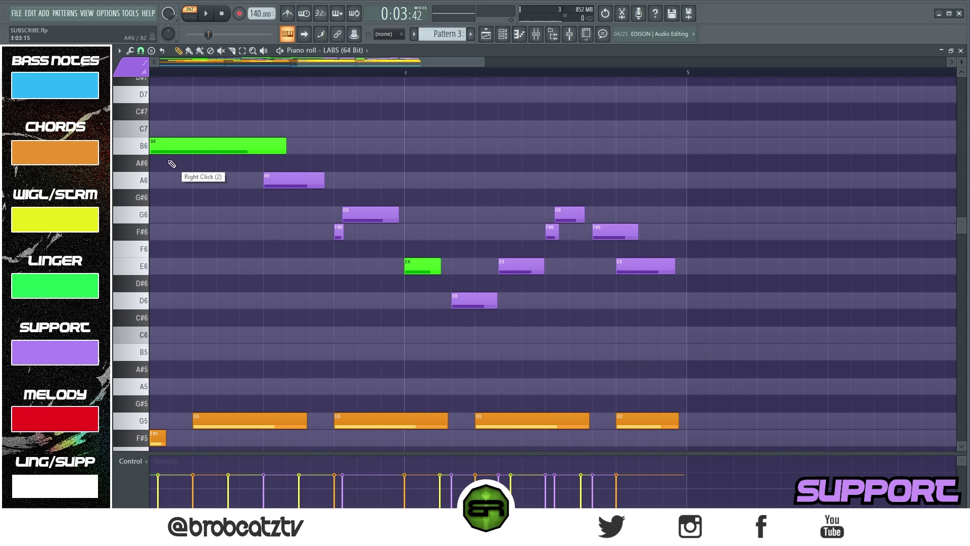
click(618, 352)
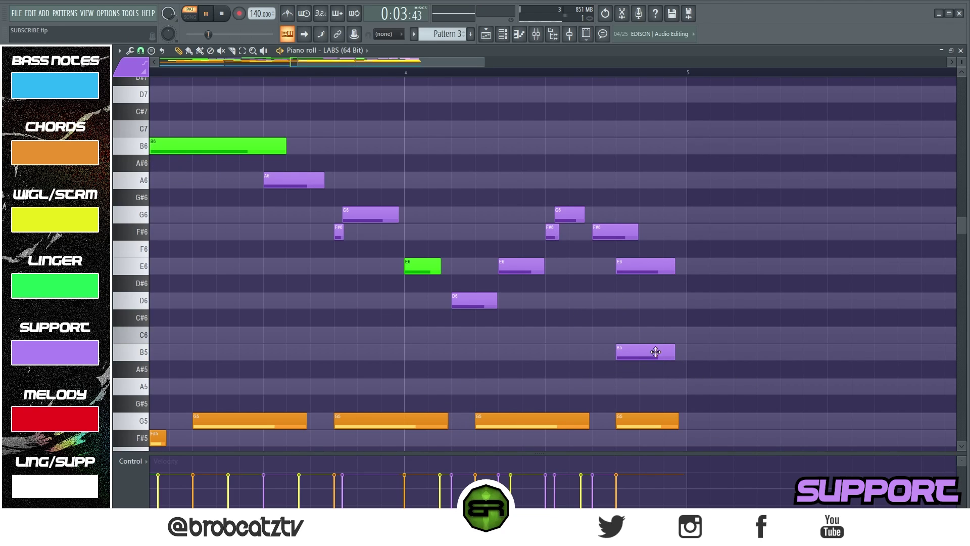
Play back bar 4 and nudge its second F#6 support note slightly earlier
key(space)
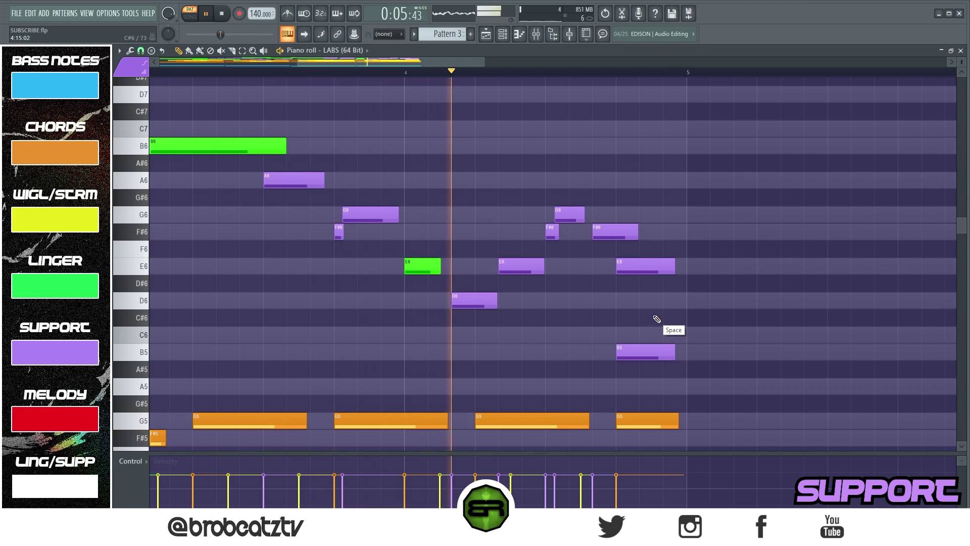
key(space)
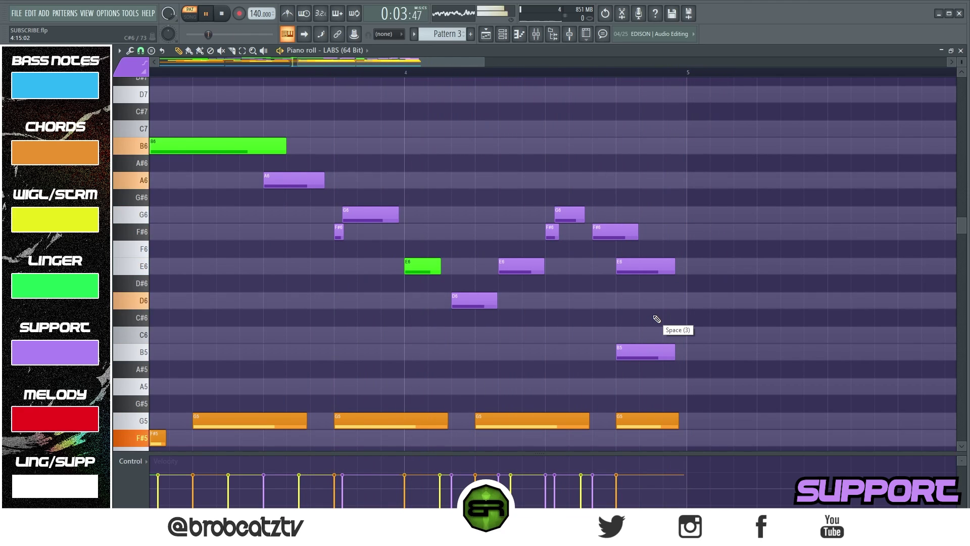
drag(618, 238, 615, 238)
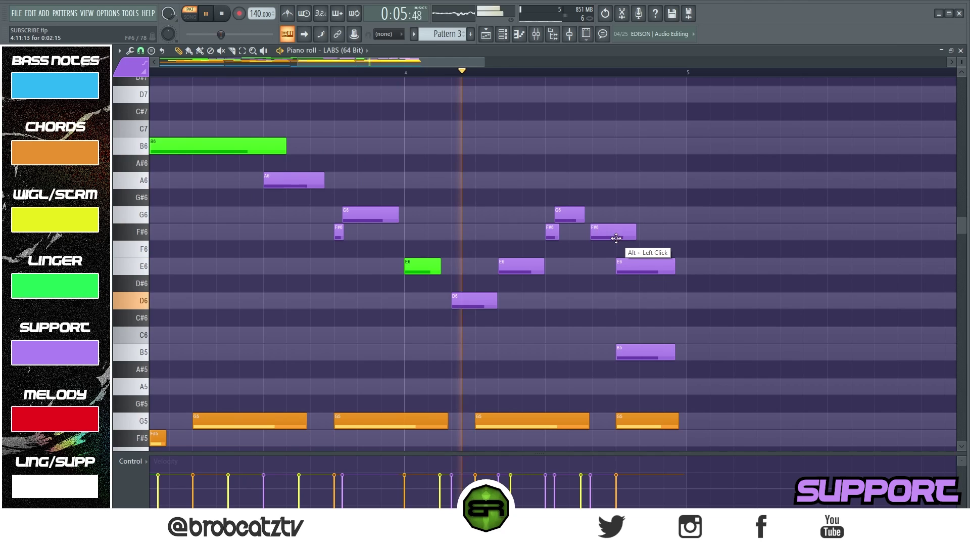
key(space)
Select all the notes in bars 1 to 4 and duplicate them into bars 5 to 8
scroll(327, 264, down, 5)
scroll(328, 266, up, 3)
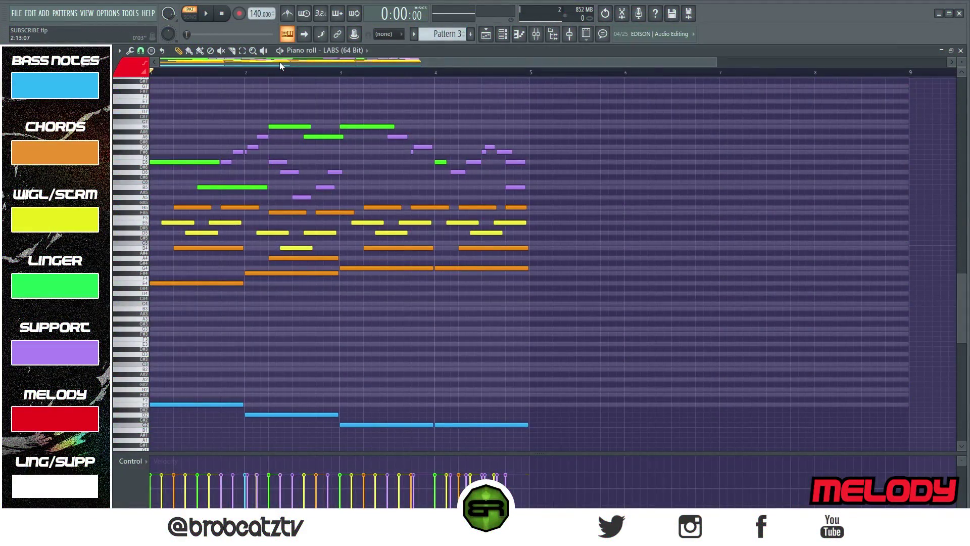
drag(581, 131, 190, 381)
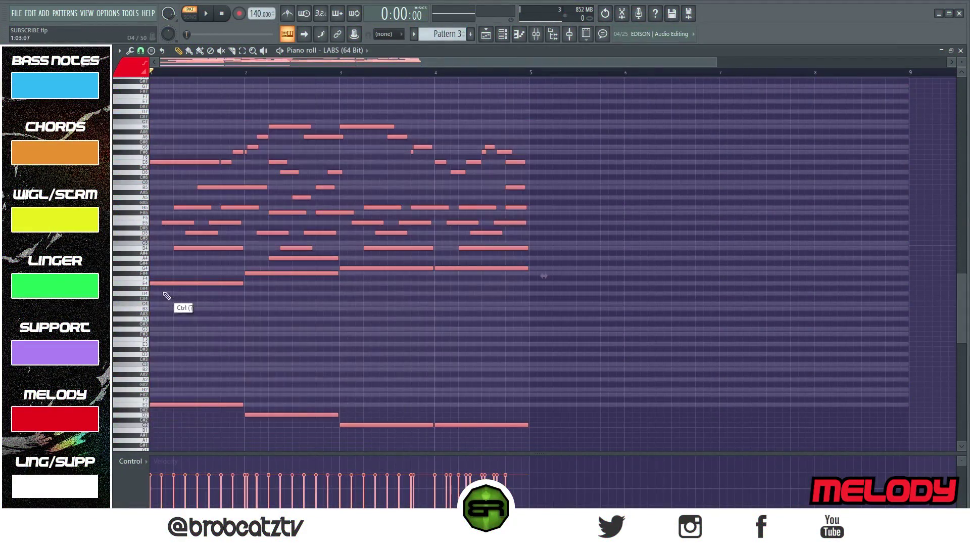
drag(160, 285, 540, 275)
right_click(546, 256)
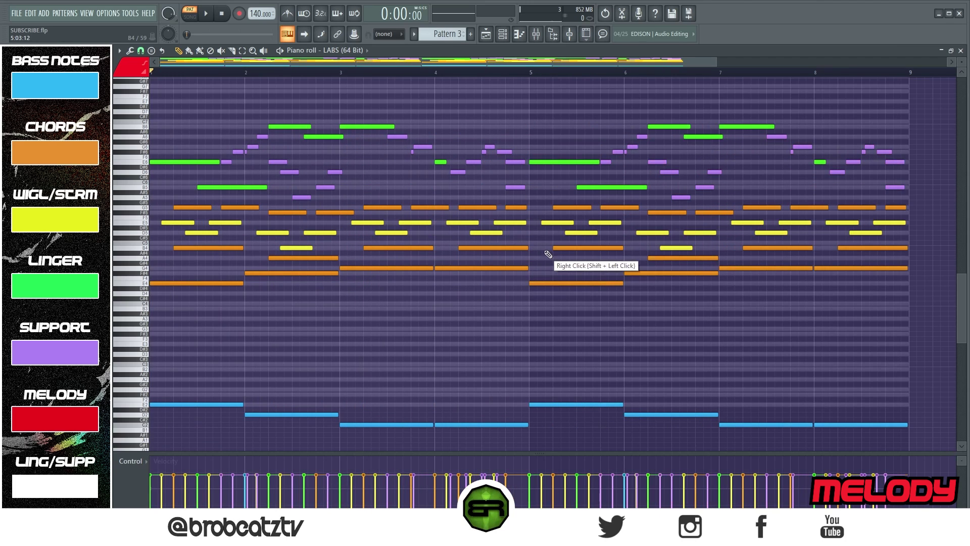
Place a red E7 melody note at the start of bar 5, above the green E6 linger note
scroll(487, 69, up, 4)
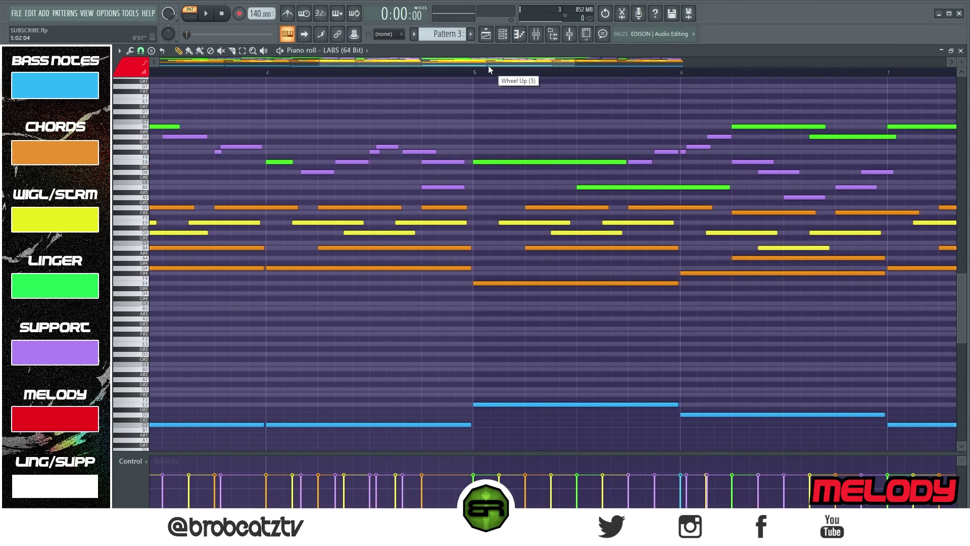
scroll(485, 66, up, 3)
scroll(556, 117, up, 4)
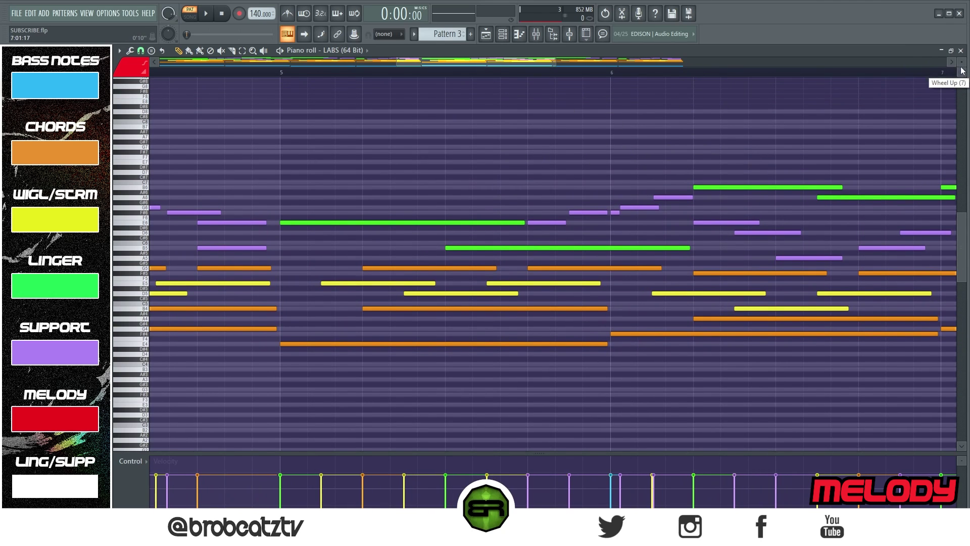
scroll(962, 71, up, 3)
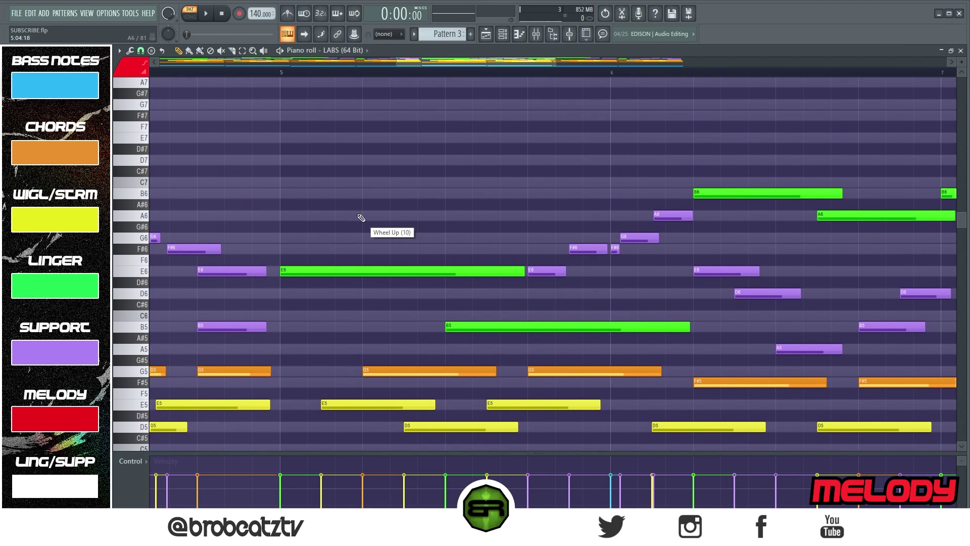
scroll(351, 226, up, 2)
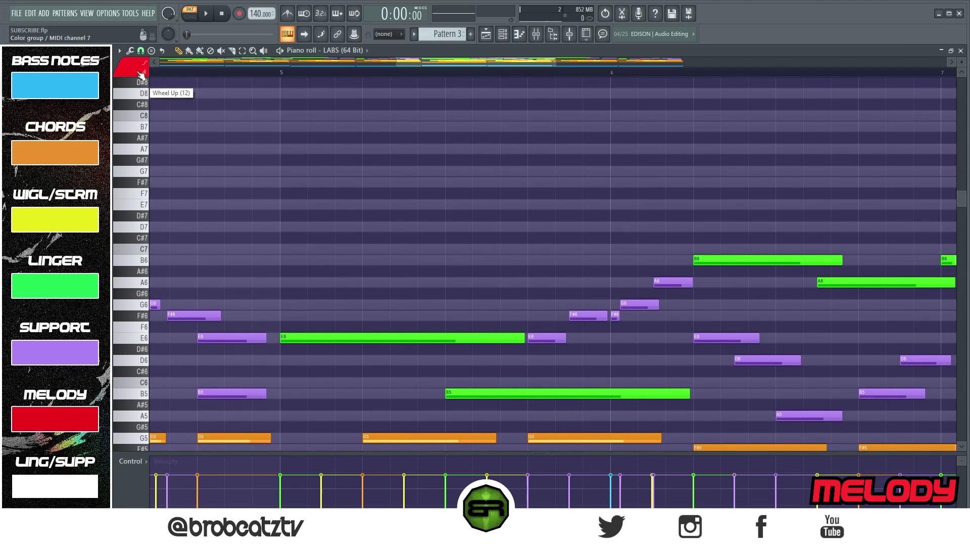
click(140, 50)
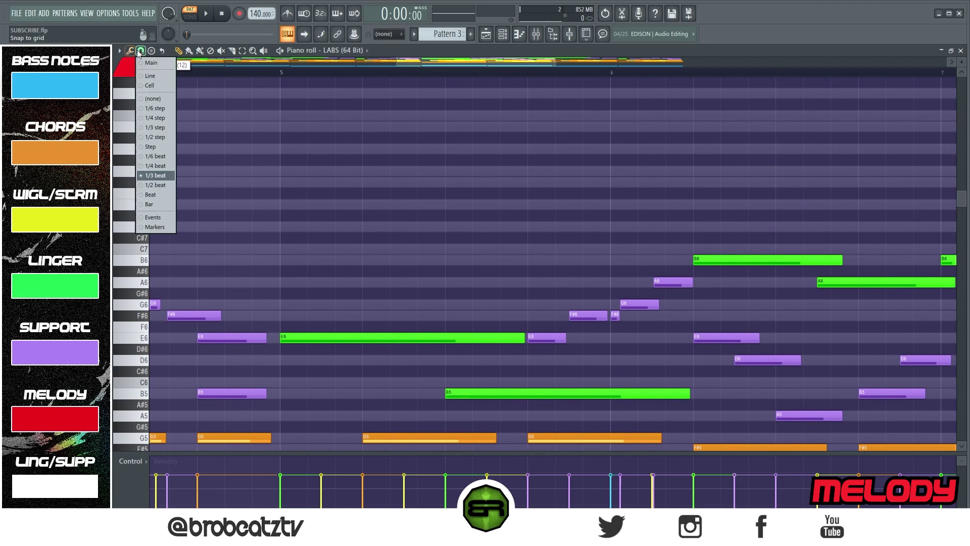
click(302, 218)
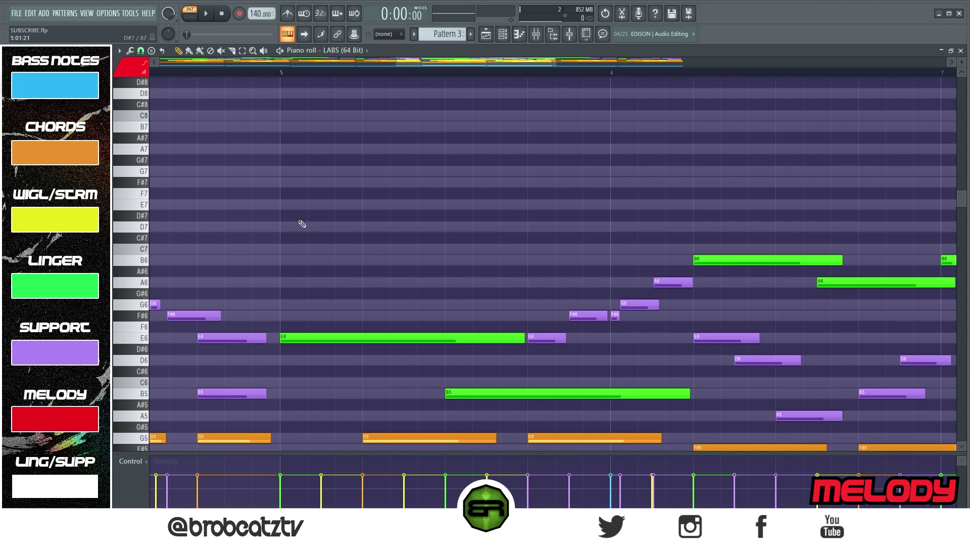
click(283, 207)
Continue the bar 5 melody with two more E7 notes followed by D7 and B6, auditioning it from the start of the bar
drag(961, 62, 959, 66)
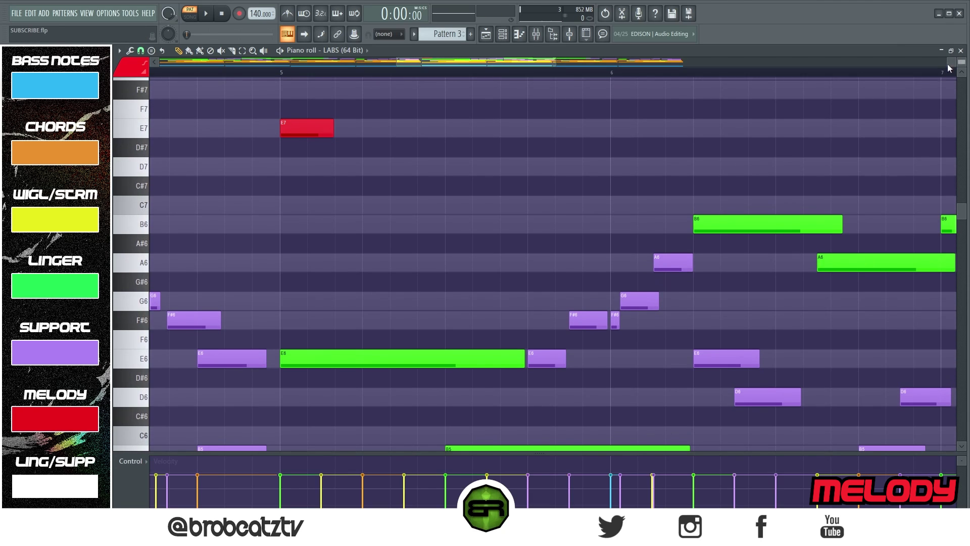
scroll(522, 187, up, 1)
click(393, 186)
click(281, 71)
key(space)
key(space)
right_click(441, 242)
click(447, 225)
key(space)
key(space)
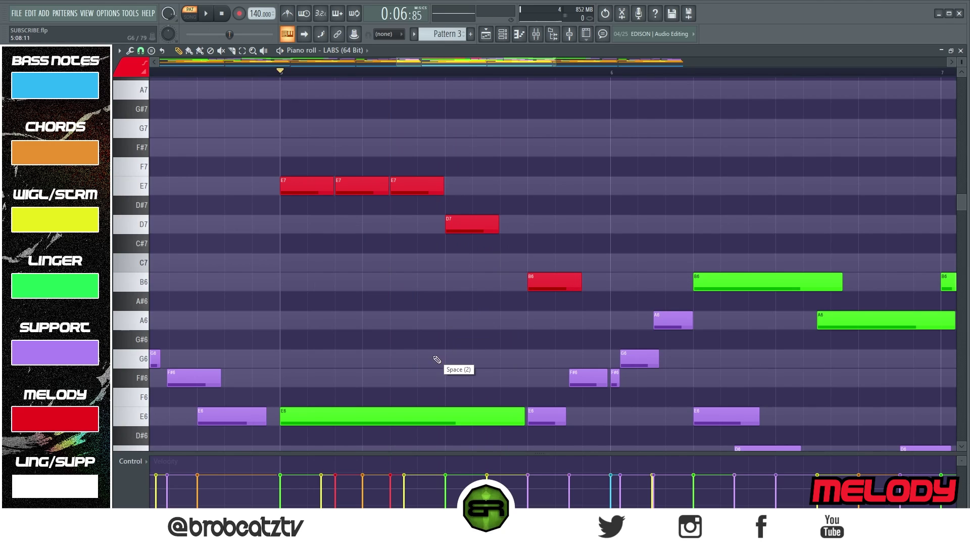
shift+click(587, 377)
drag(586, 376, 379, 374)
right_click(378, 374)
right_click(426, 358)
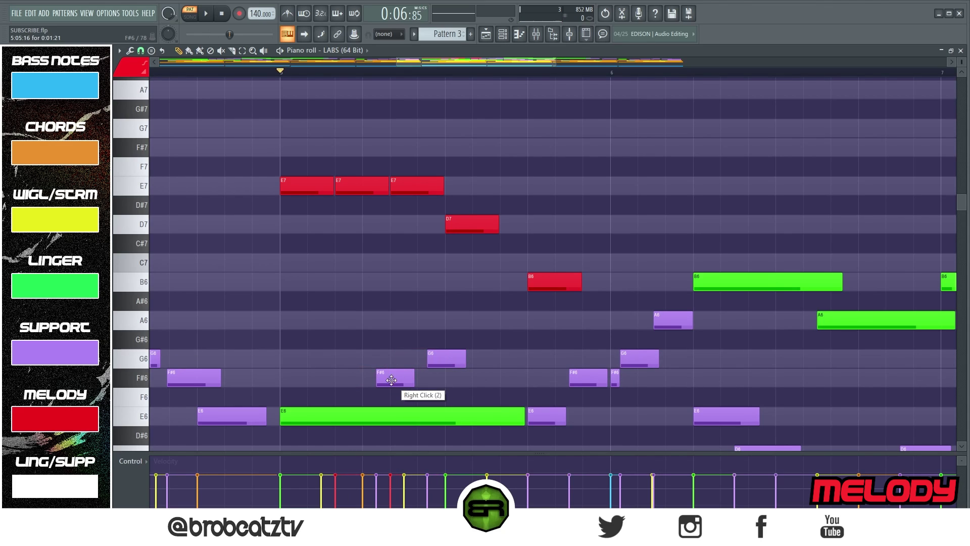
right_click(396, 377)
Set the grid snap to 1/4 beat and add red F#6 and G6 melody notes leading up to and beneath D7 in bar 5
click(459, 227)
click(371, 377)
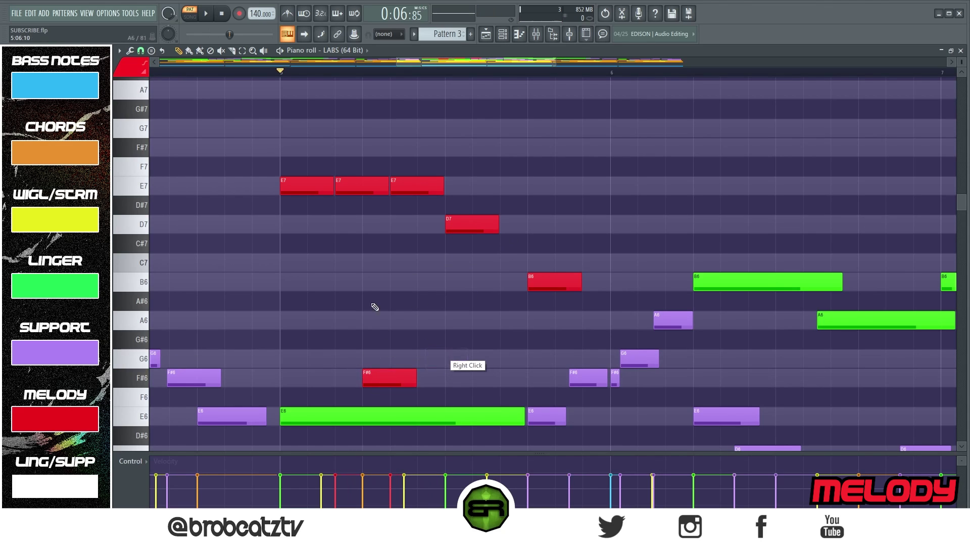
right_click(141, 50)
click(151, 167)
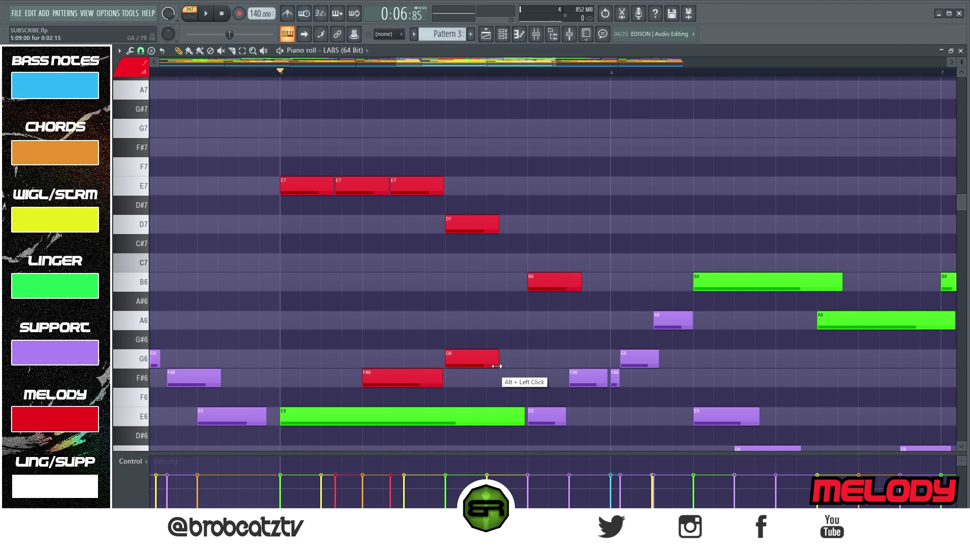
Play back bar 5, extending the D7 melody note to the start of B6 and shortening the red G6 note
key(space)
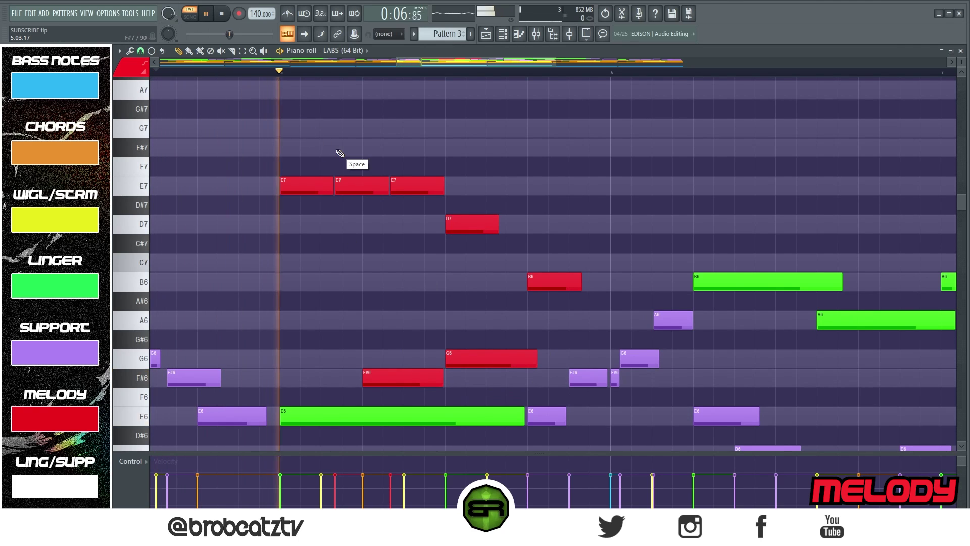
key(space)
key(space)
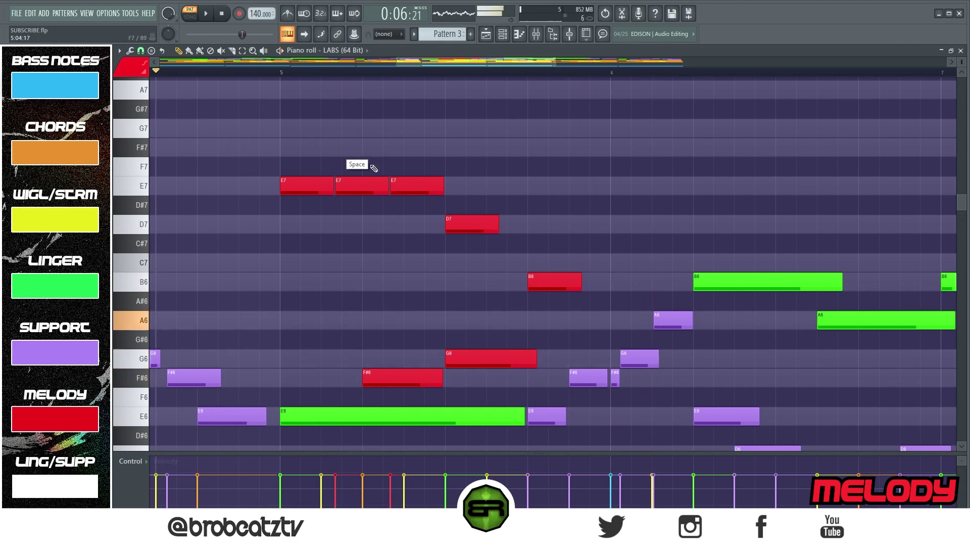
drag(498, 219, 529, 221)
key(space)
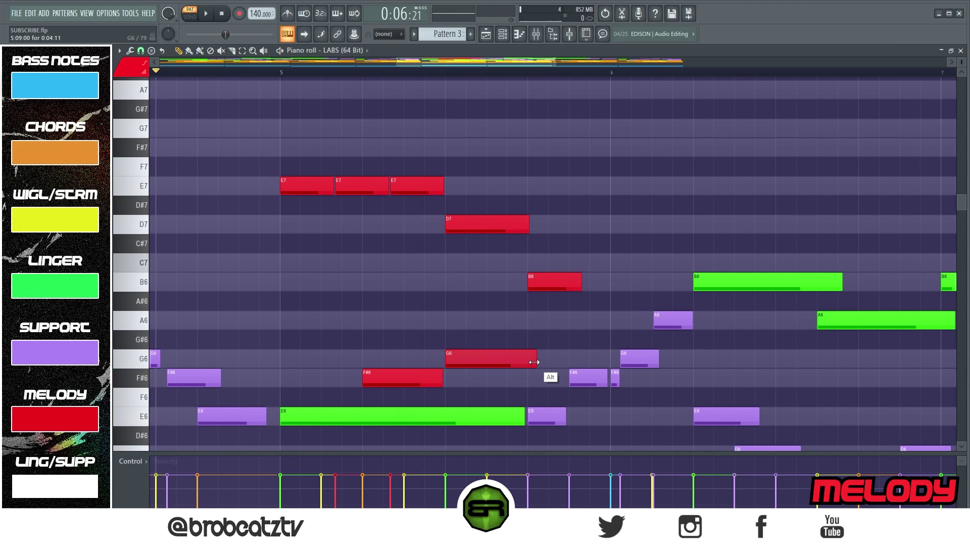
key(space)
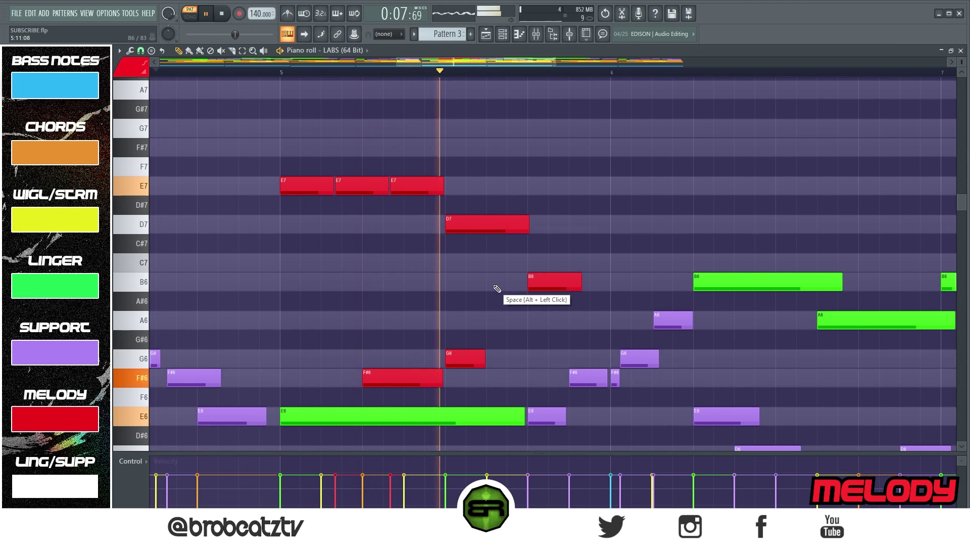
Replay bar 5 and shorten its first E7 melody note to leave a small gap before the second
key(space)
key(space)
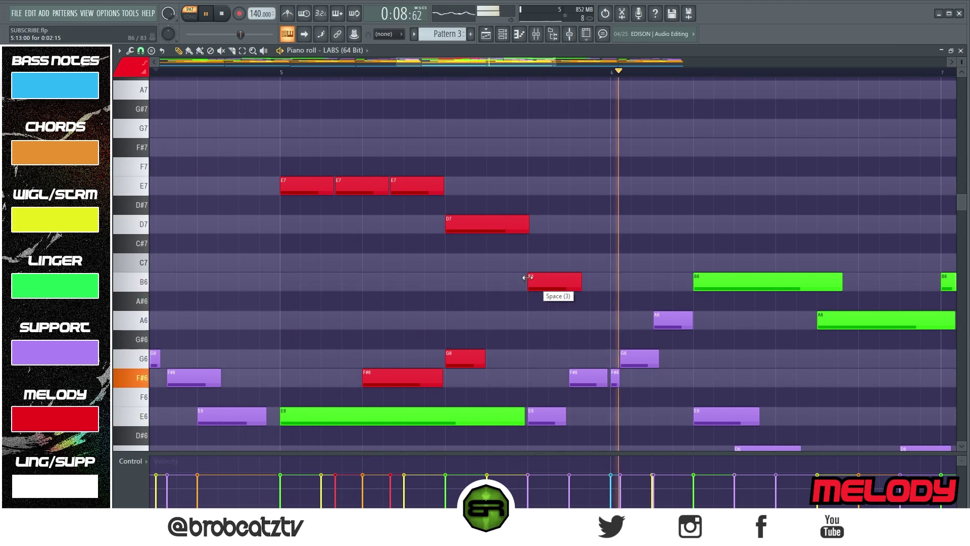
key(space)
ctrl+right_click(355, 244)
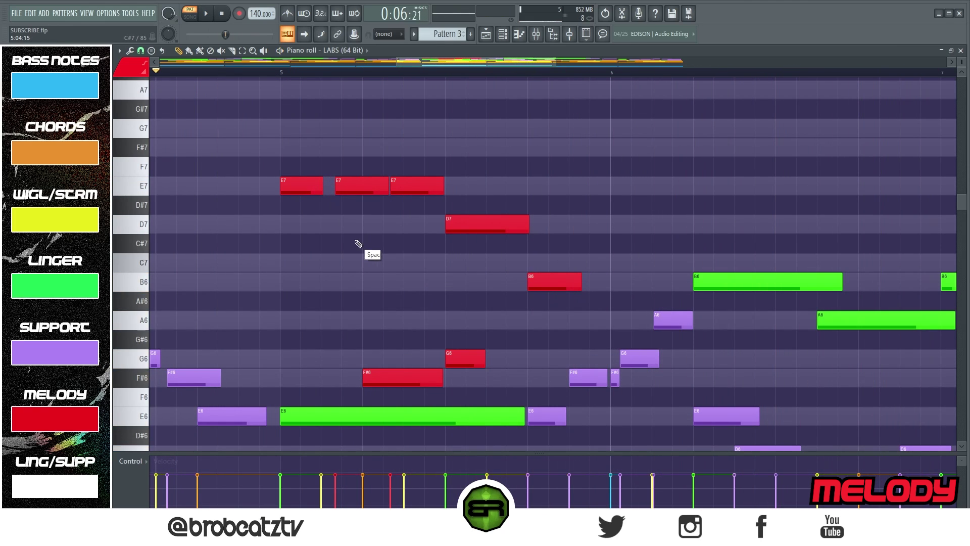
Play back the full eight-bar pattern to hear the new melody in context
scroll(508, 299, up, 1)
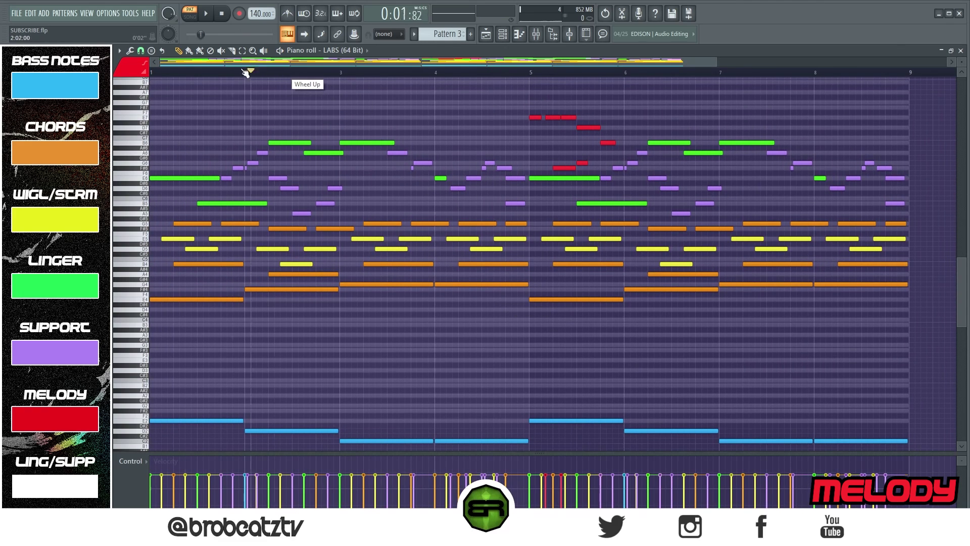
key(space)
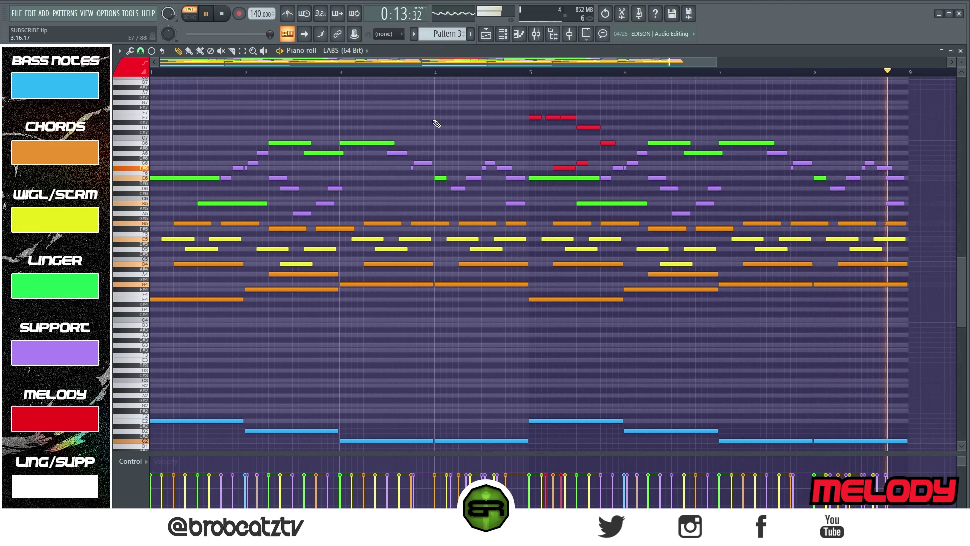
key(space)
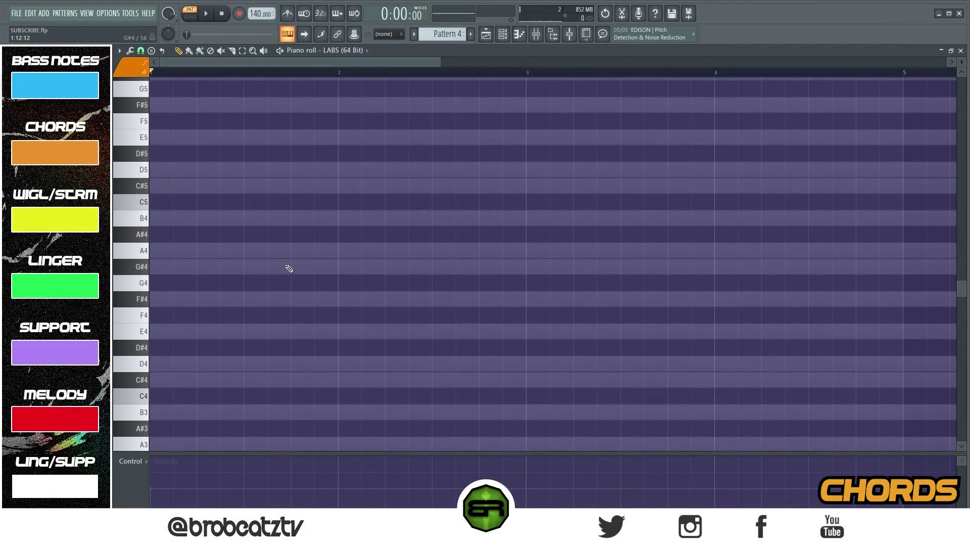
Stack F#4, A4, C#5 and E5 chord notes at the start of Pattern 4 and stretch them all to one bar
key(F6)
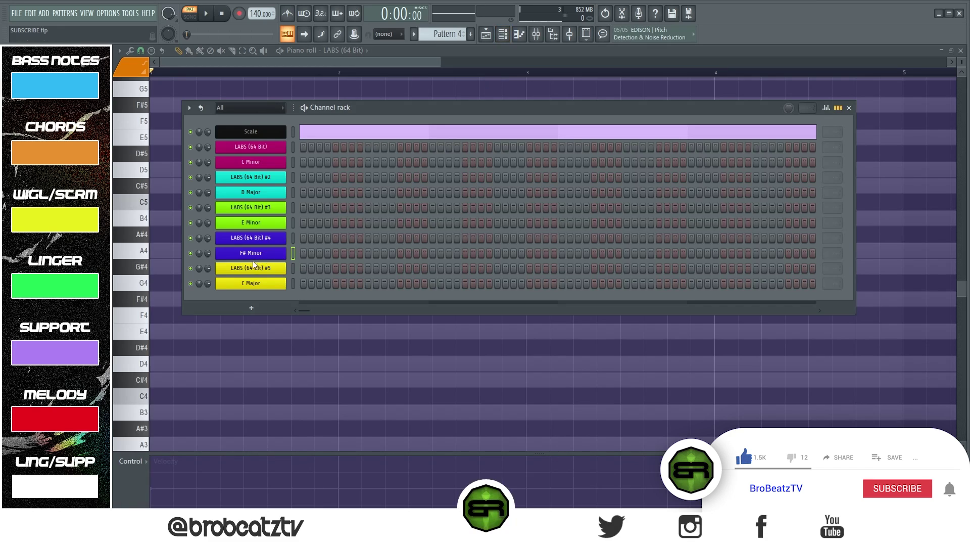
key(F6)
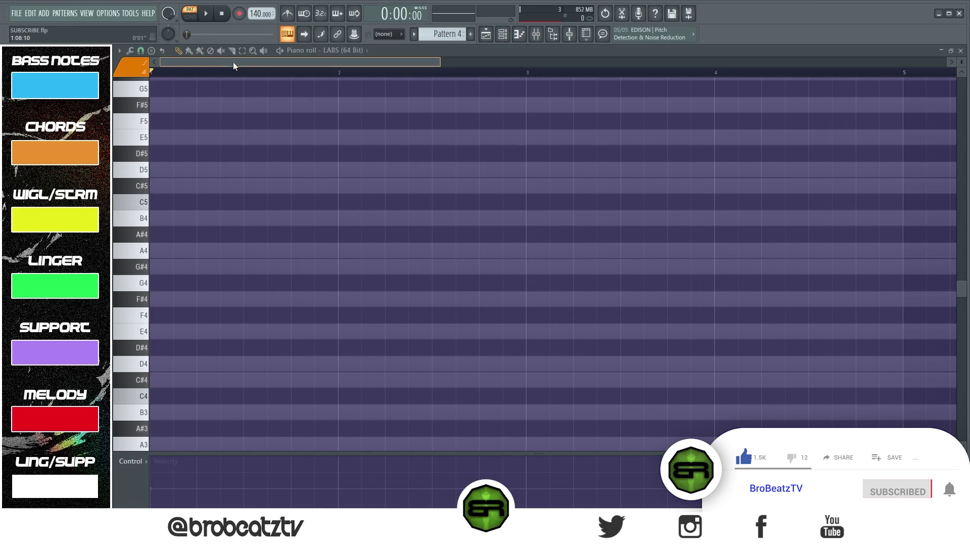
click(260, 303)
click(212, 250)
click(177, 185)
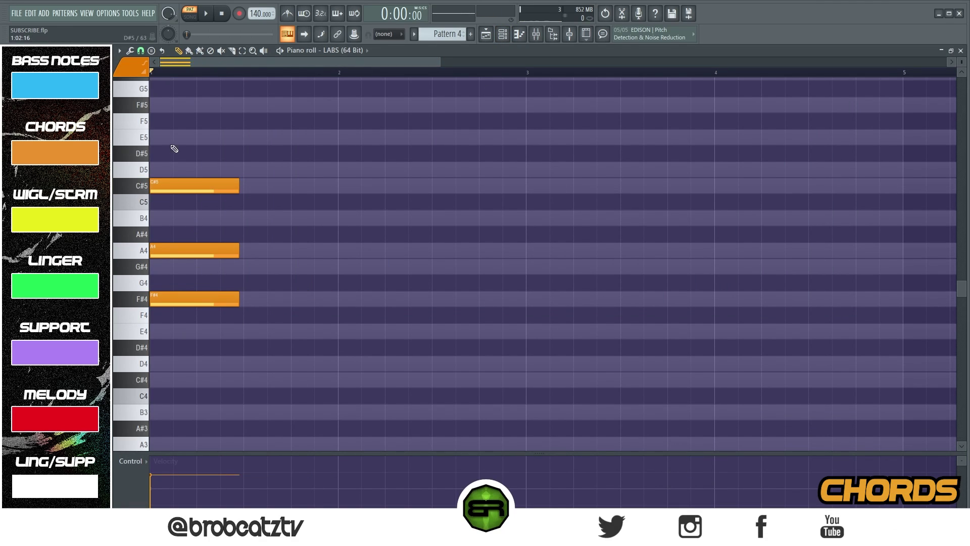
click(174, 137)
key(ctrl+a)
drag(239, 299, 334, 301)
key(ctrl+d)
click(151, 51)
click(187, 148)
drag(356, 283, 555, 346)
right_click(555, 346)
Stamp a one-bar D major 7th chord, D4, F#4, A4 and C#5, at the start of bar 3
click(151, 51)
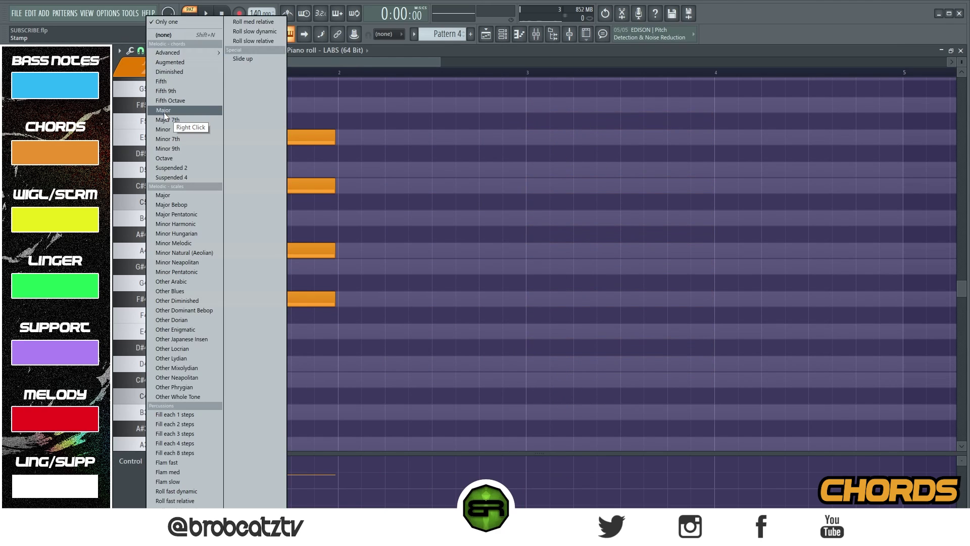
click(169, 129)
click(525, 369)
right_click(423, 332)
drag(226, 298, 226, 318)
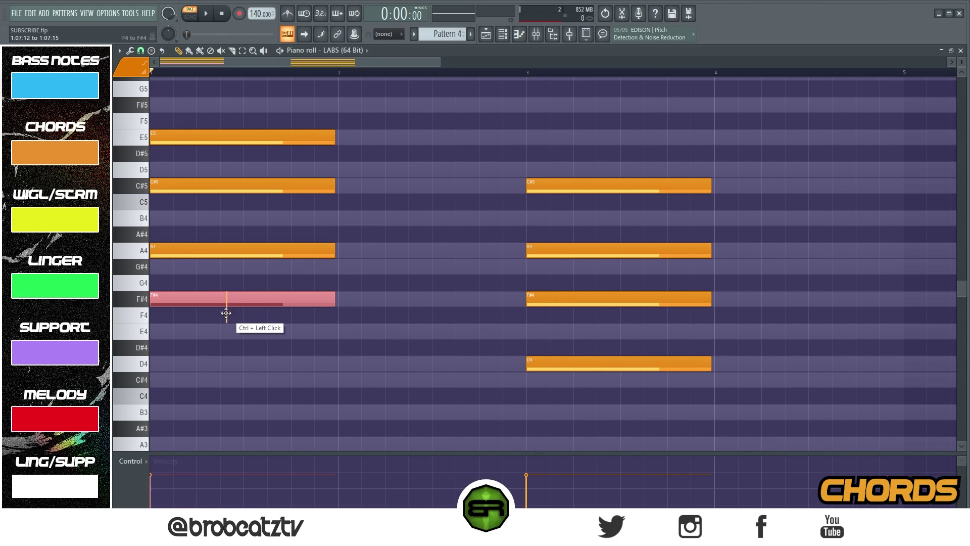
drag(192, 302, 182, 415)
shift+click(181, 428)
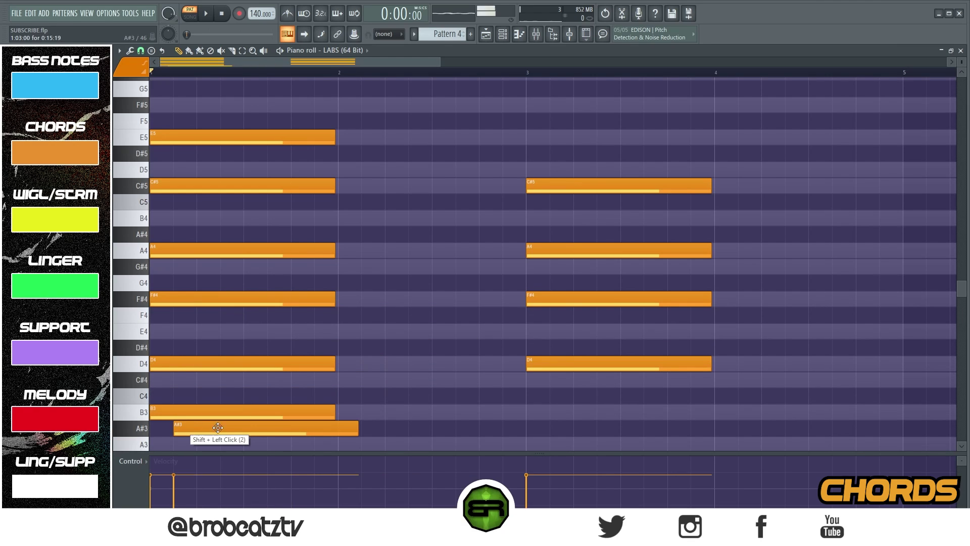
right_click(329, 433)
right_click(282, 412)
right_click(323, 364)
Copy the E5 chord note from bar 1 to the start of bar 2 and shorten the copy to half a bar
scroll(395, 341, up, 2)
scroll(363, 283, down, 2)
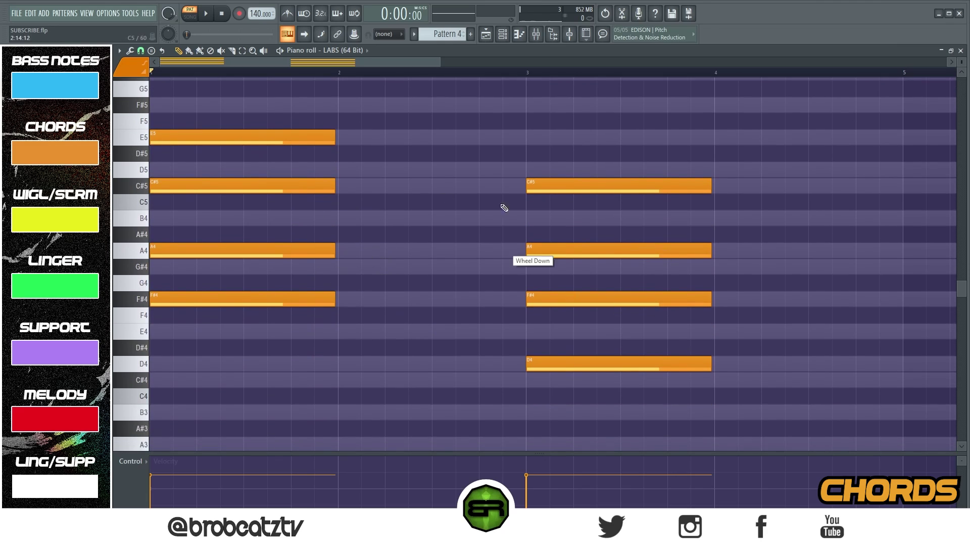
ctrl+click(235, 144)
drag(248, 135, 420, 140)
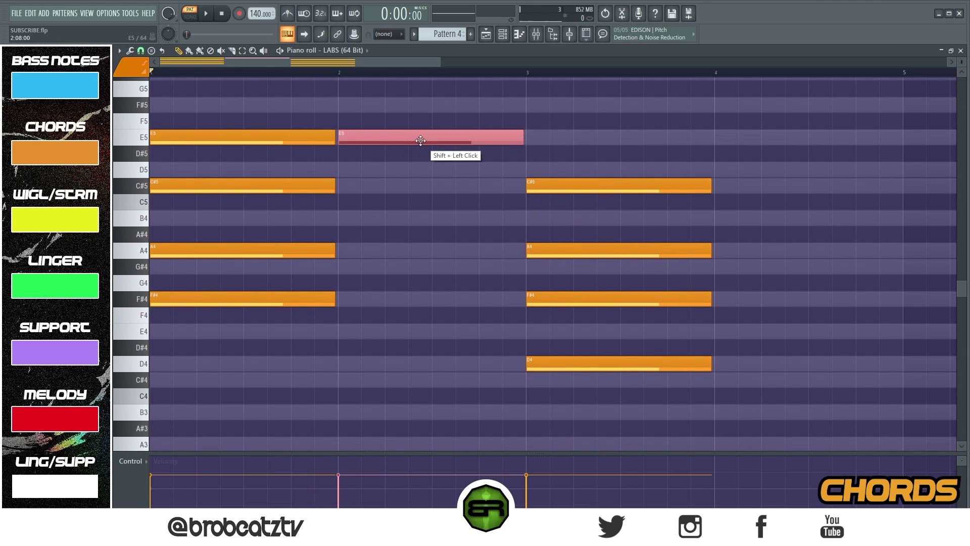
drag(522, 136, 431, 142)
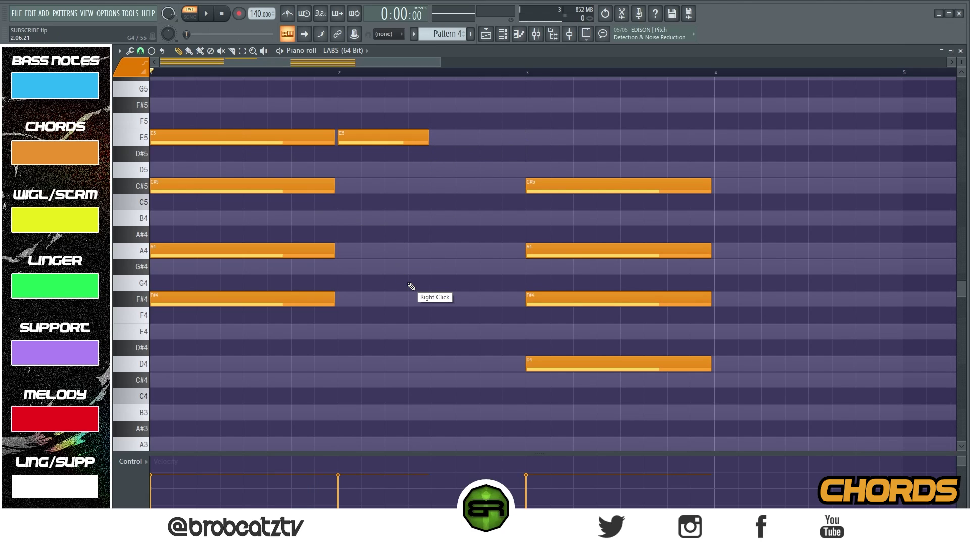
Copy the A4 chord note from bar 3 to the middle of bar 2 and shorten the copy to half a bar
ctrl+click(574, 249)
drag(574, 249, 477, 247)
right_click(591, 263)
drag(240, 236, 244, 250)
drag(578, 241, 570, 251)
right_click(518, 268)
drag(492, 236, 493, 255)
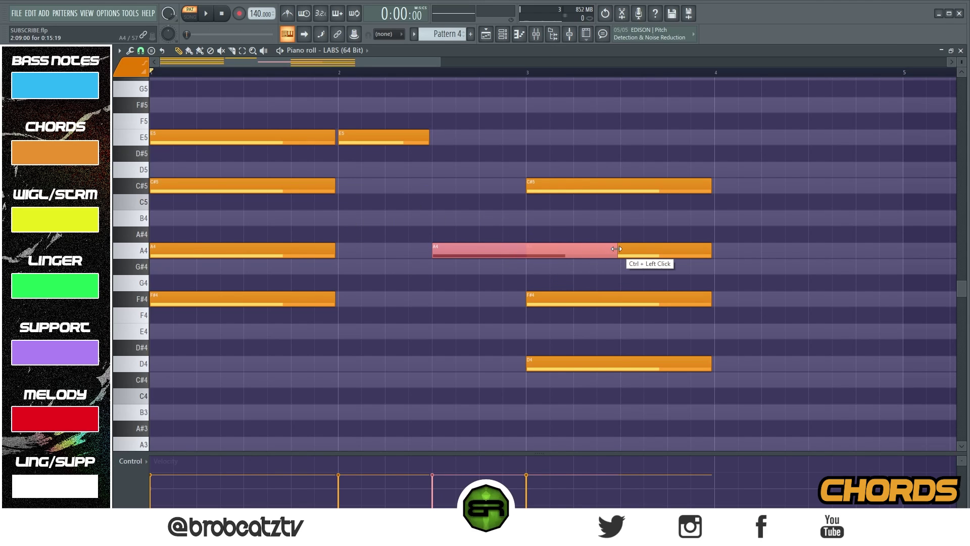
drag(616, 249, 520, 251)
right_click(504, 276)
Lower the first E5 note in bar 2 by an octave and stack G#4 and B4 above it at the same length
drag(380, 142, 375, 152)
key(ctrl+Down)
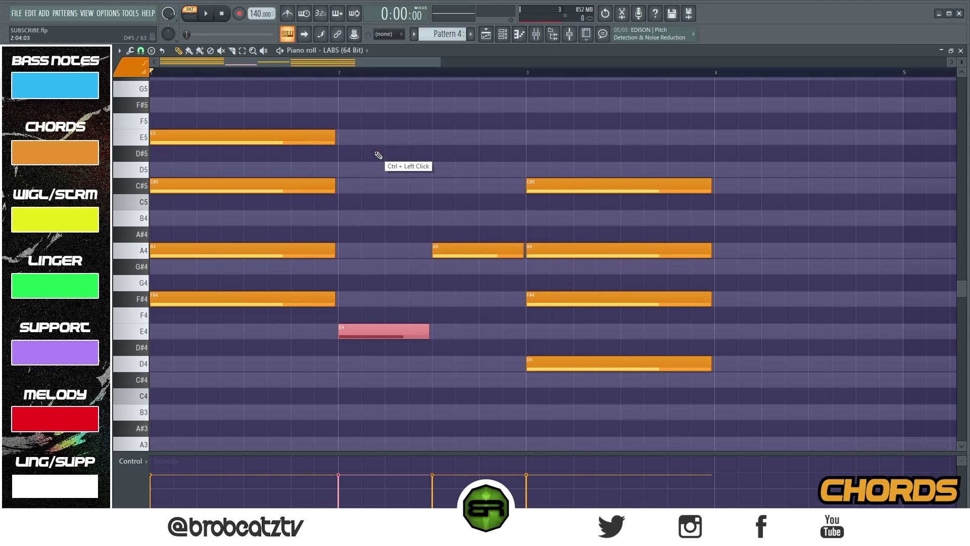
right_click(371, 275)
mouse_move(356, 333)
mouse_down()
mouse_move(358, 199)
mouse_move(358, 283)
mouse_move(360, 266)
mouse_up()
mouse_move(361, 267)
mouse_down()
mouse_move(381, 228)
mouse_move(358, 214)
mouse_up()
Stack C#5 and E5 above the A4 note in the second half of bar 2
ctrl+click(461, 250)
drag(461, 250, 457, 137)
right_click(456, 338)
Raise the E4 note at the start of bar 2 by an octave
ctrl+click(398, 334)
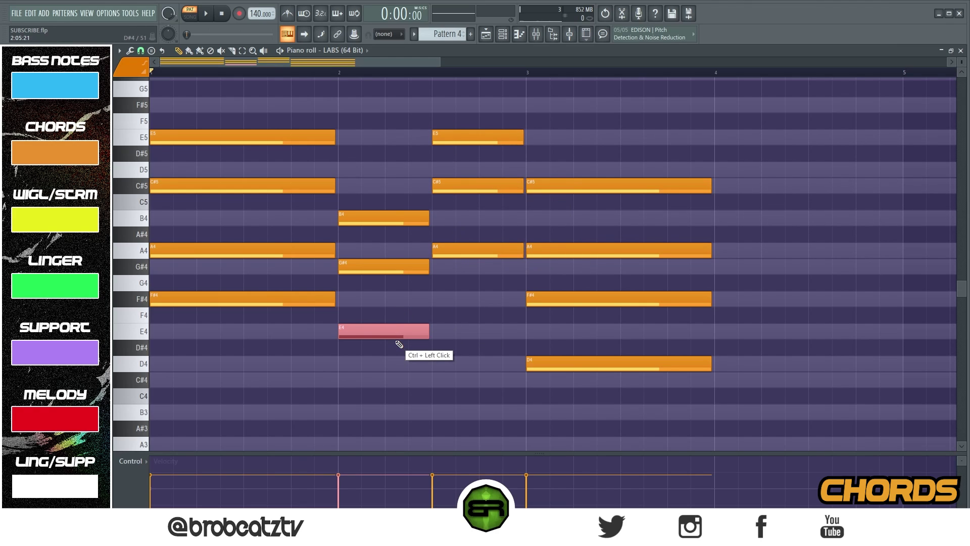
key(ctrl+Up)
drag(209, 112, 375, 241)
right_click(510, 352)
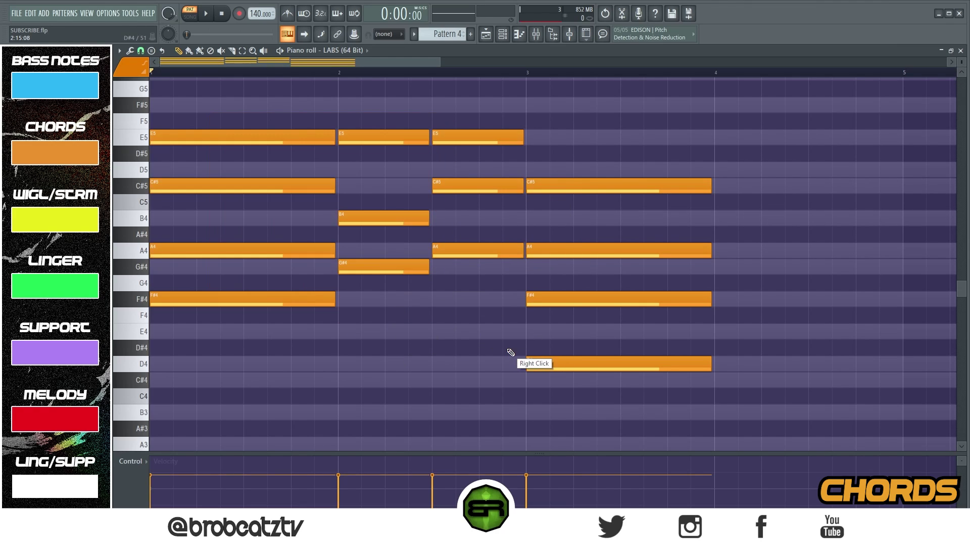
Copy the G#4, B4 and E5 chord from bar 2 to the start of bar 4 and stretch it to one bar
ctrl+click(390, 266)
ctrl+click(378, 217)
ctrl+click(363, 134)
mouse_move(364, 135)
mouse_down()
mouse_move(781, 133)
mouse_move(738, 142)
mouse_up()
drag(797, 141, 891, 148)
right_click(892, 150)
Lower the top E5 note of the bar 4 chord by an octave
ctrl+click(810, 133)
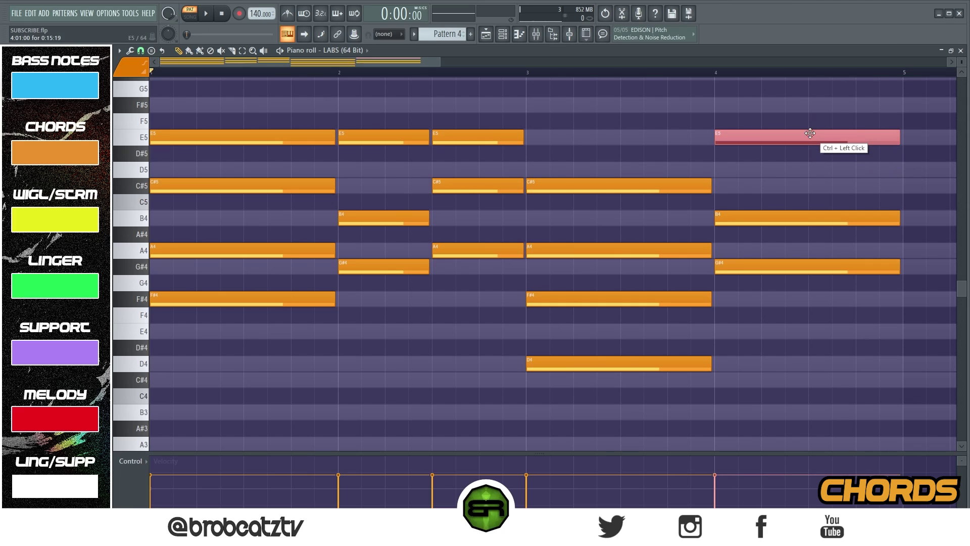
key(ctrl+Down)
right_click(786, 146)
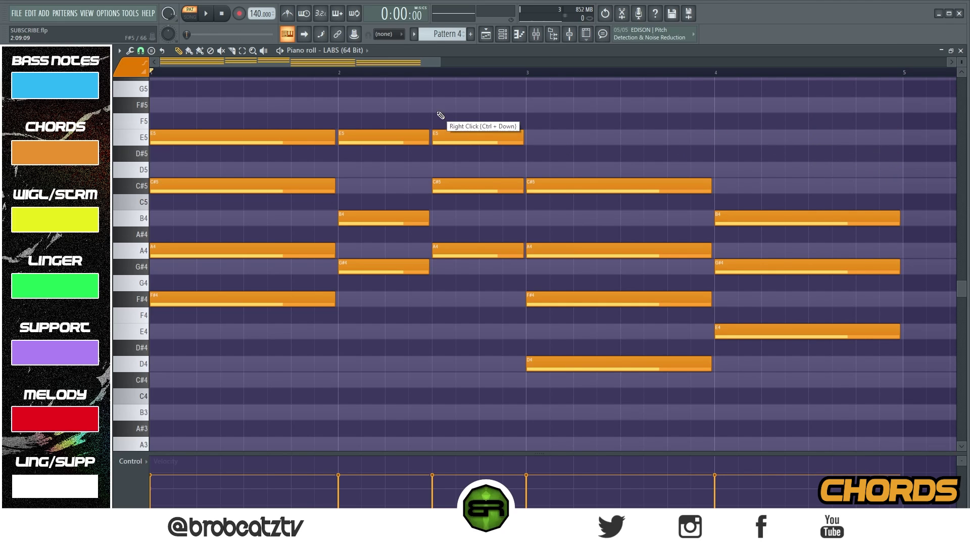
Play back the four-bar chord progression
scroll(483, 140, up, 1)
key(space)
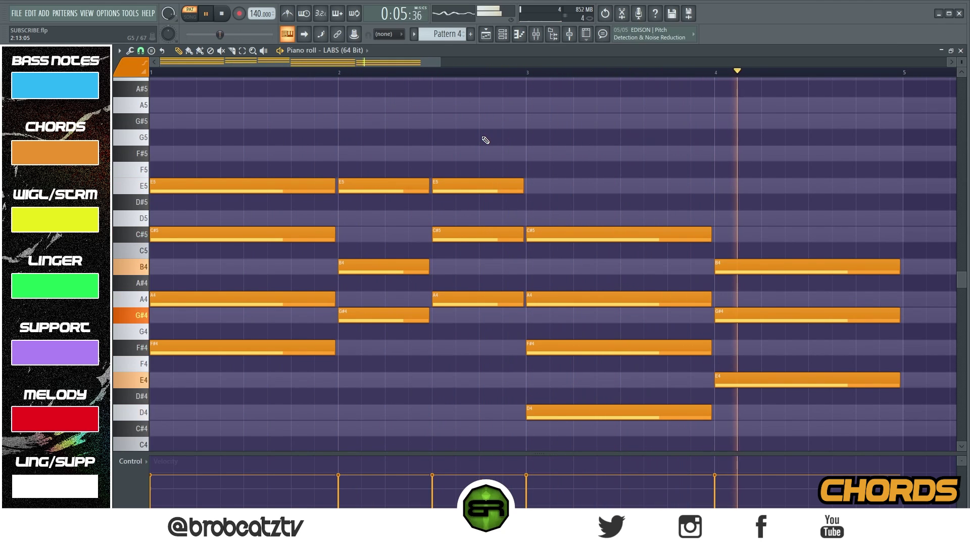
scroll(565, 149, down, 1)
key(space)
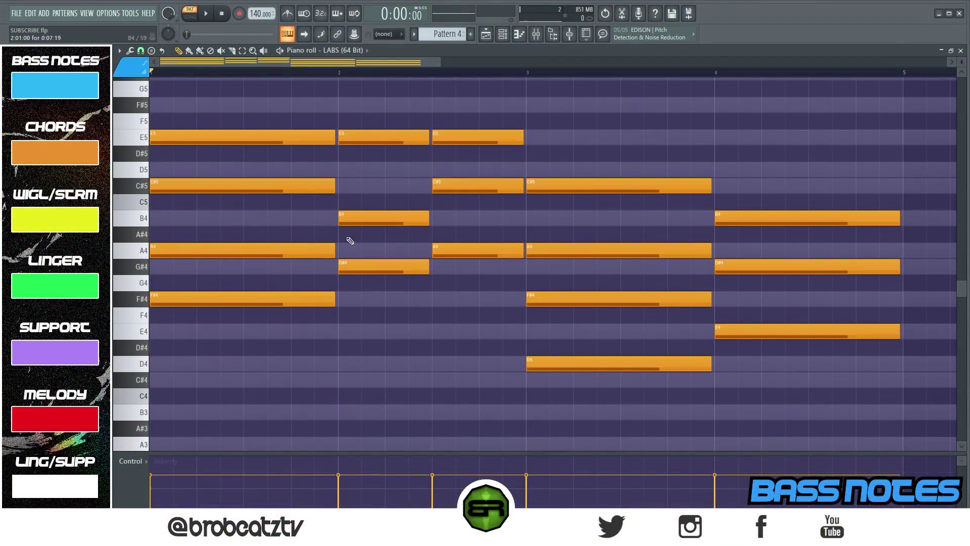
Copy each chord's lowest note an octave down and colour the copies F#3, G#3, A3, D3 and E3 in the bass-note blue
ctrl+click(294, 298)
ctrl+shift+click(405, 266)
ctrl+shift+click(485, 250)
ctrl+shift+click(607, 364)
ctrl+shift+click(786, 330)
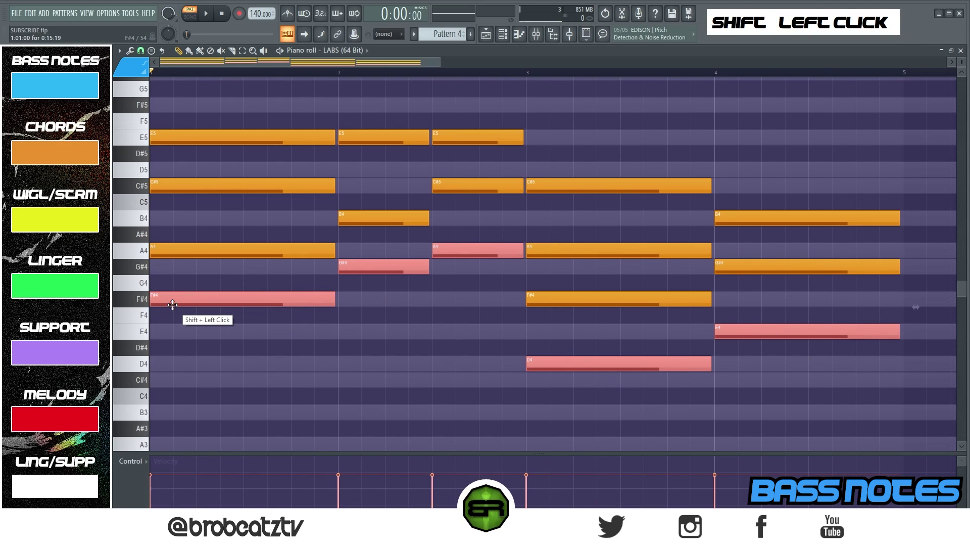
key(ctrl+Down)
scroll(267, 320, down, 3)
key(alt+c)
right_click(411, 207)
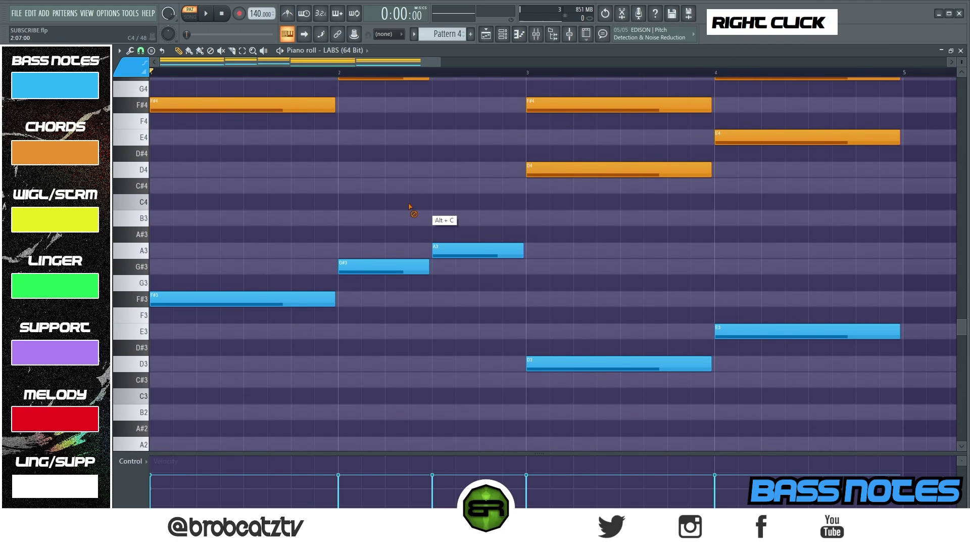
Play back the progression together with the new bass notes
key(space)
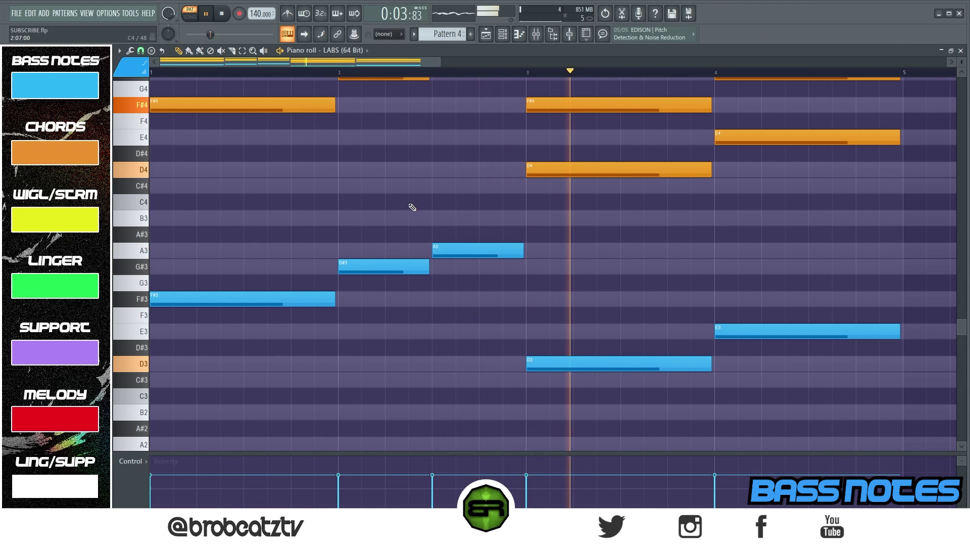
scroll(412, 207, up, 2)
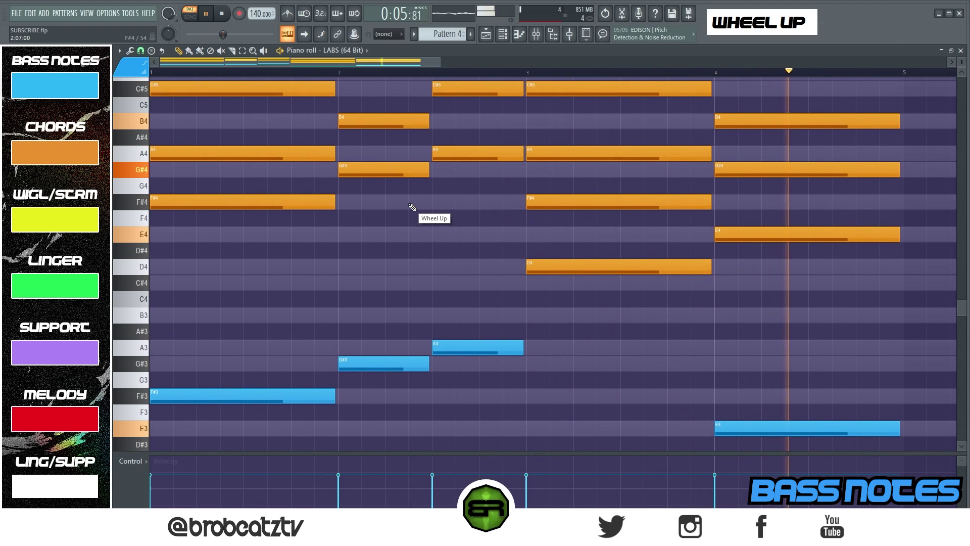
key(space)
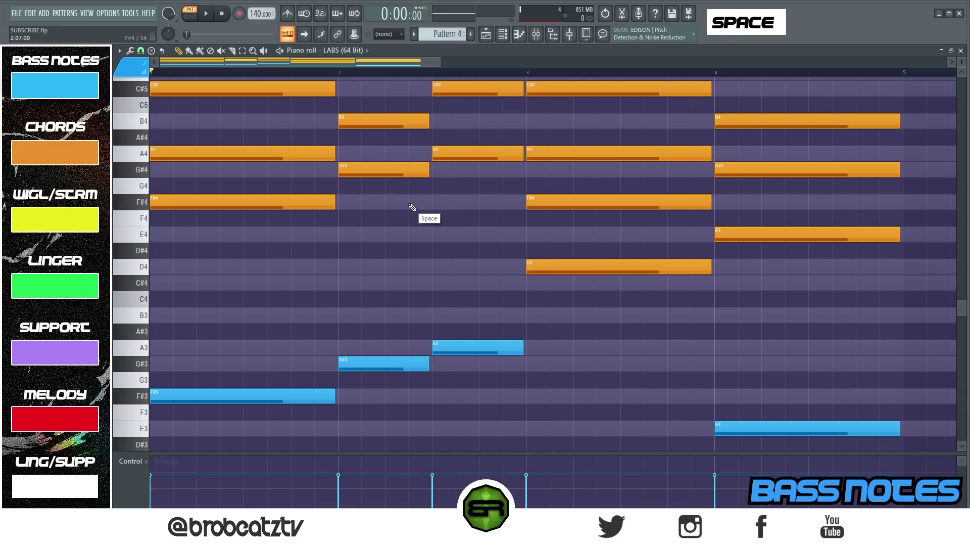
Replace the C#5 chord note in bar 1 with a one-beat yellow C#5 on beat 2
scroll(376, 253, up, 1)
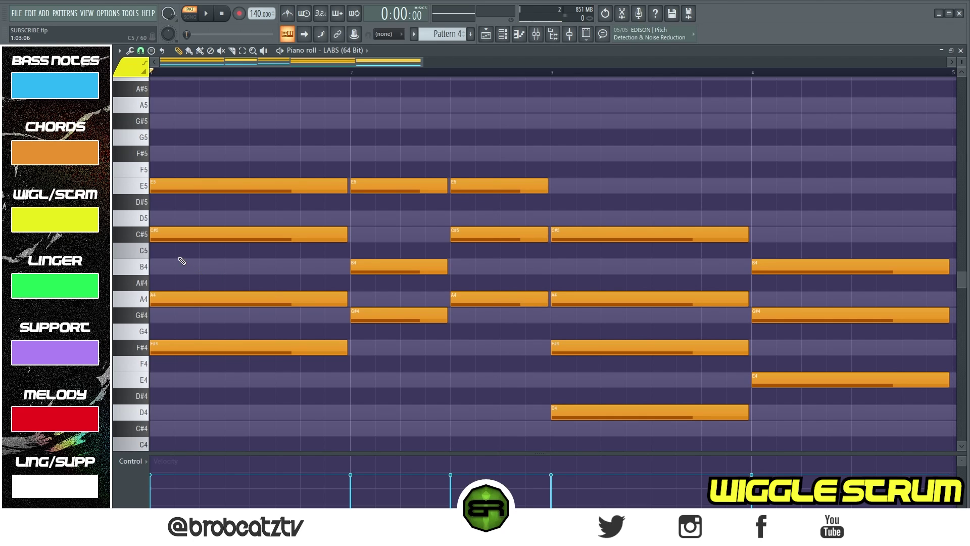
right_click(184, 234)
click(212, 234)
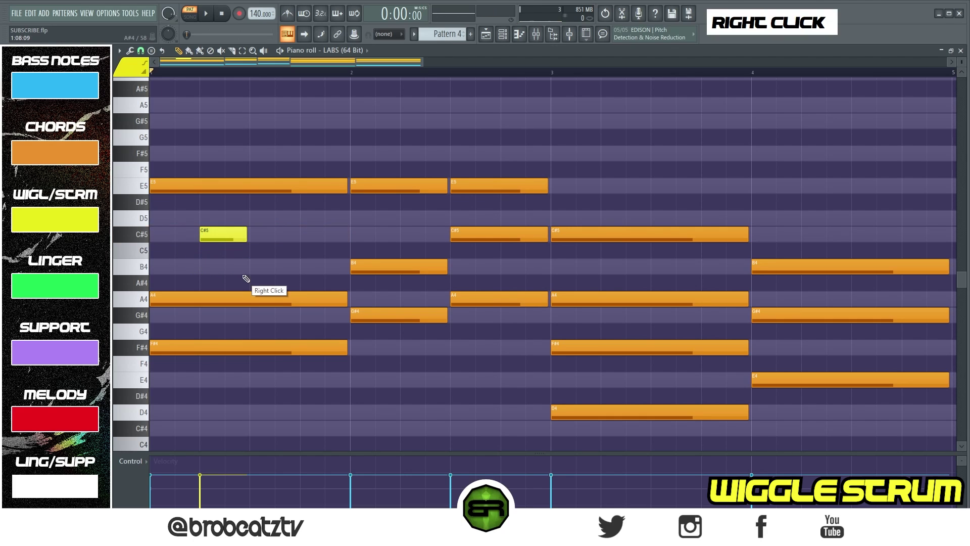
click(237, 266)
click(288, 234)
right_click(298, 234)
right_click(247, 266)
click(246, 266)
right_click(260, 268)
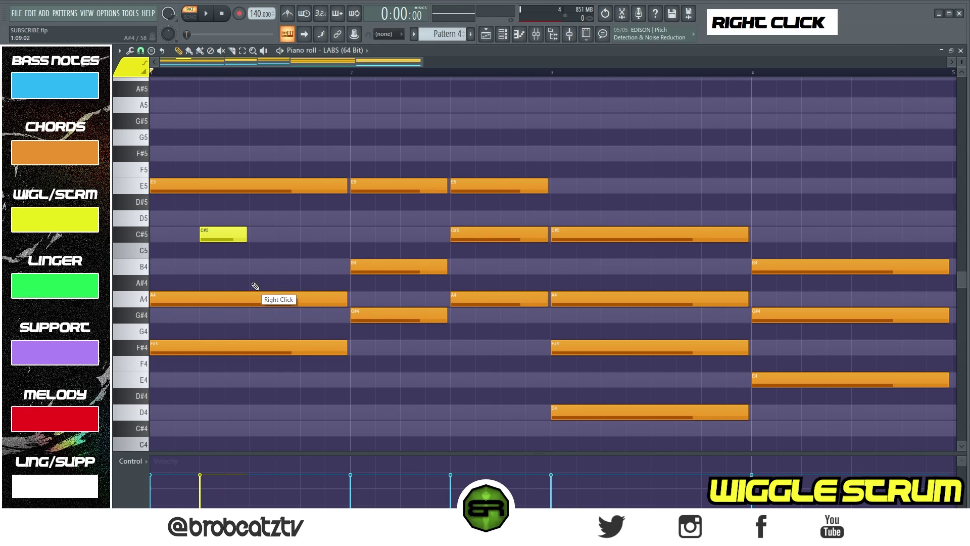
Add yellow B4 and C#5 notes on beats 3 and 4 of bar 1, and lengthen the first yellow C#5 to two beats
click(252, 266)
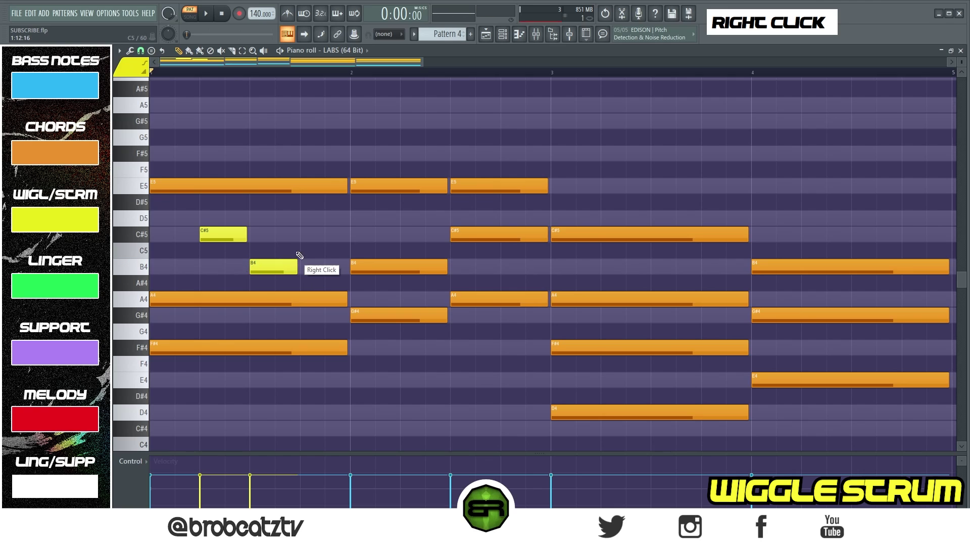
click(311, 233)
key(space)
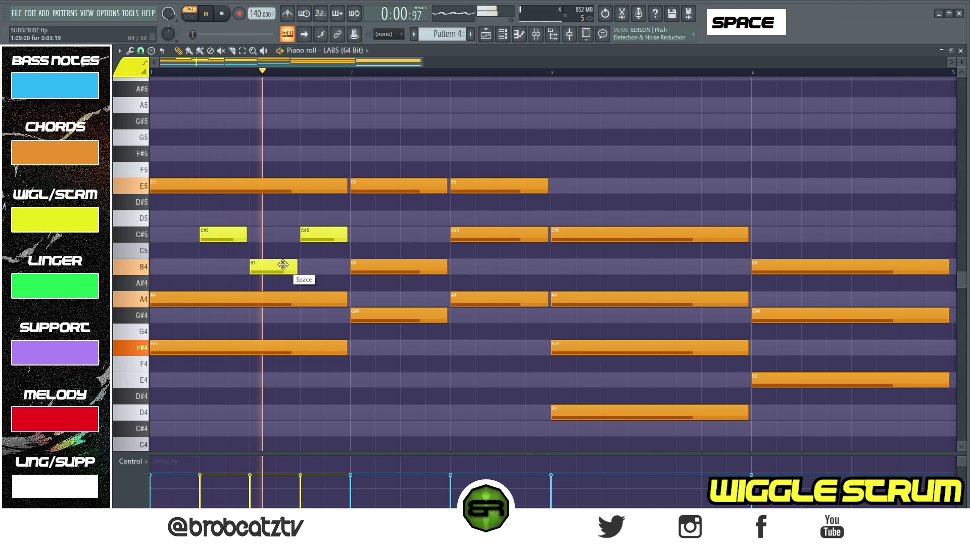
key(space)
drag(247, 237, 298, 240)
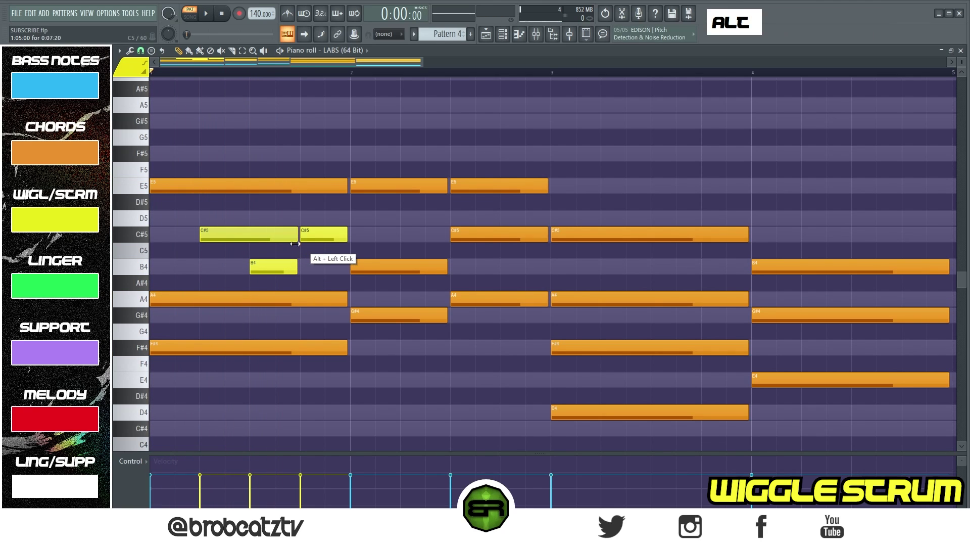
Replace bar 2's B4 chord note with a yellow B4 starting half a beat in, and add a half-beat yellow A4, ending both at mid-bar
right_click(362, 268)
click(374, 267)
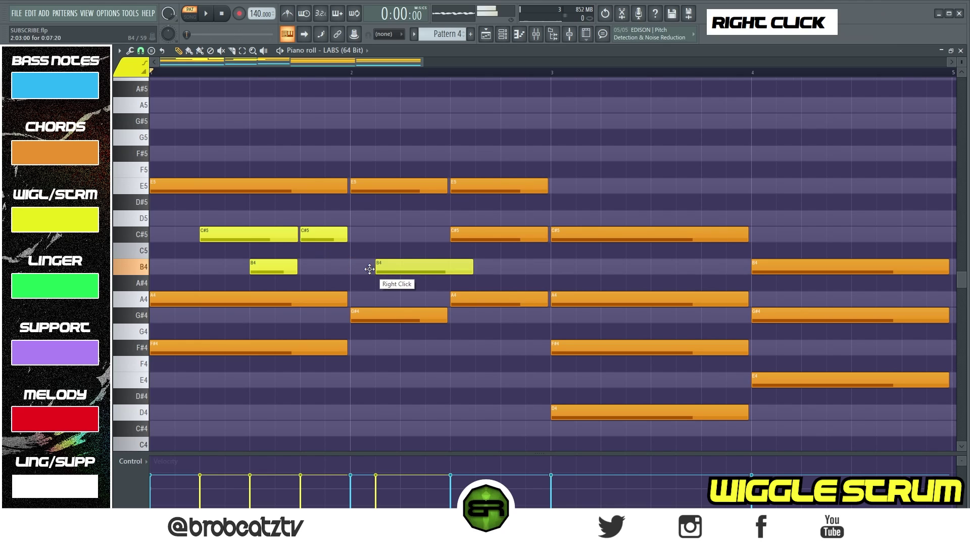
click(430, 301)
ctrl+click(437, 301)
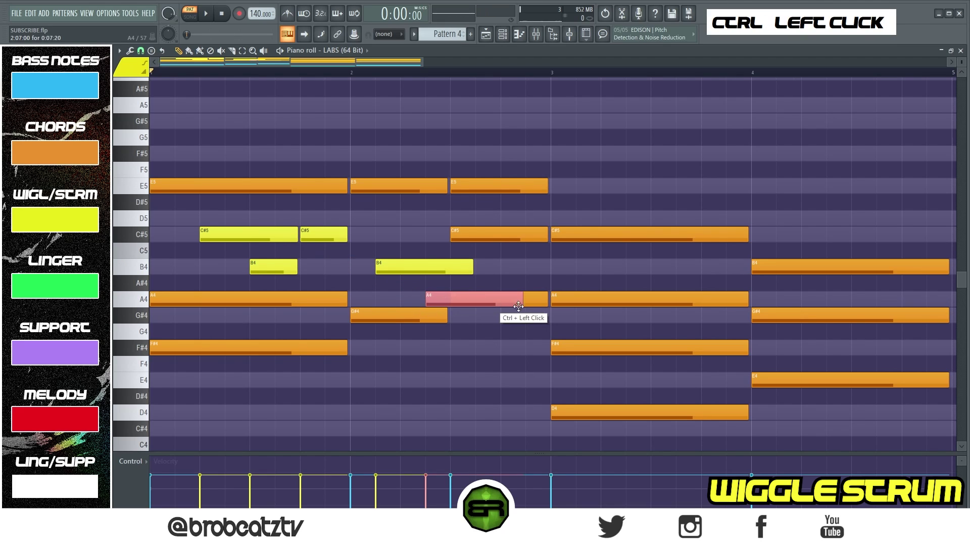
drag(520, 306, 449, 309)
alt+click(463, 302)
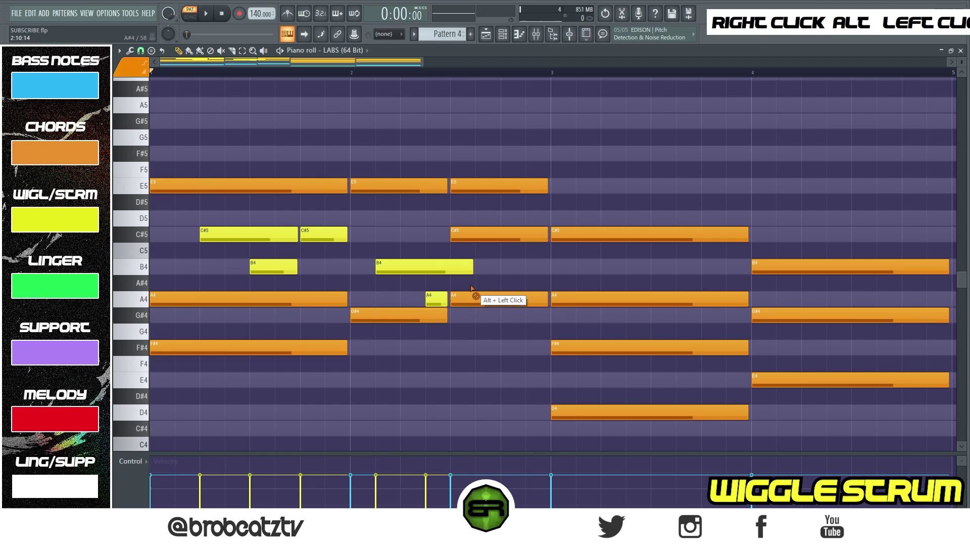
drag(472, 270, 447, 278)
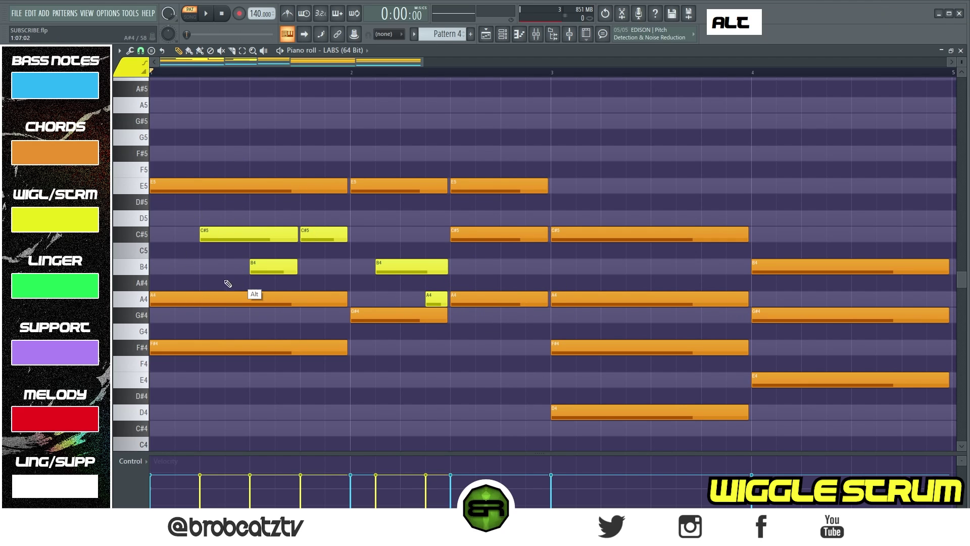
Shift bar 1's A4 chord note half a beat later and play back the pattern
drag(152, 300, 177, 301)
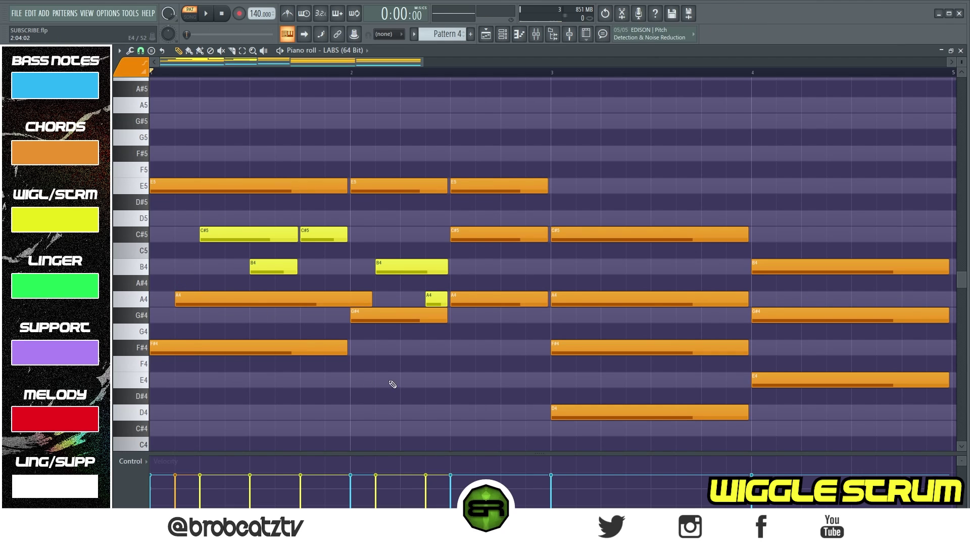
key(space)
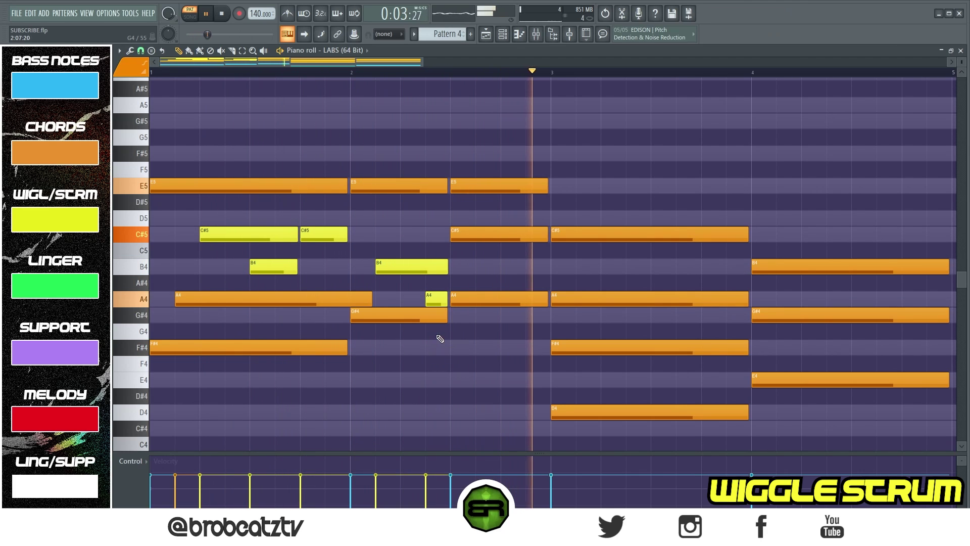
key(space)
key(space)
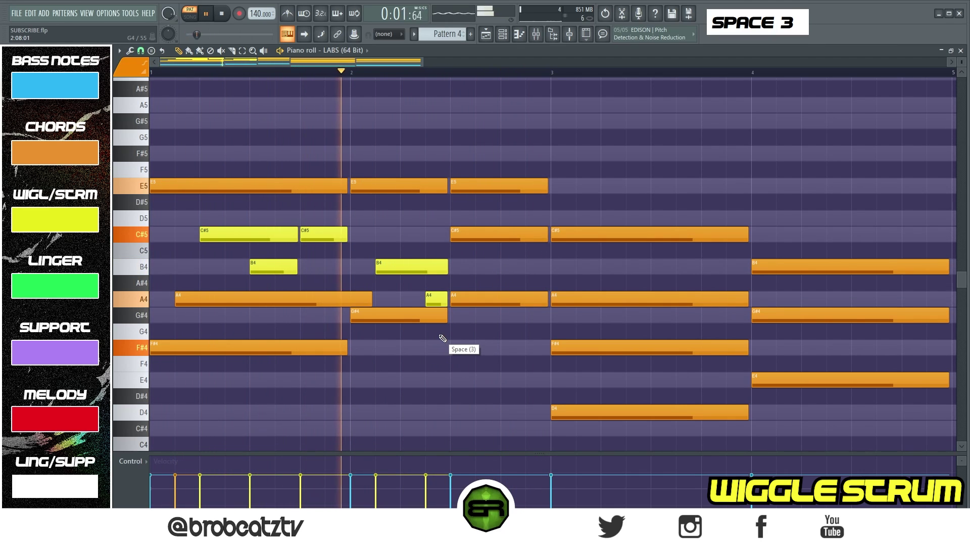
key(space)
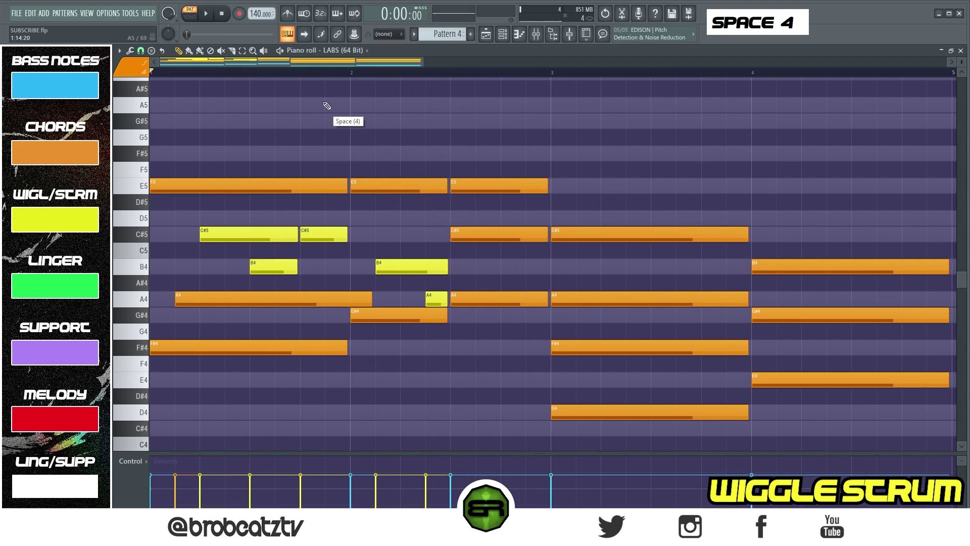
Replace the F#4 chord note in bar 3 with a half-beat yellow F#4 starting half a beat into the bar
drag(310, 64, 402, 73)
scroll(388, 149, down, 1)
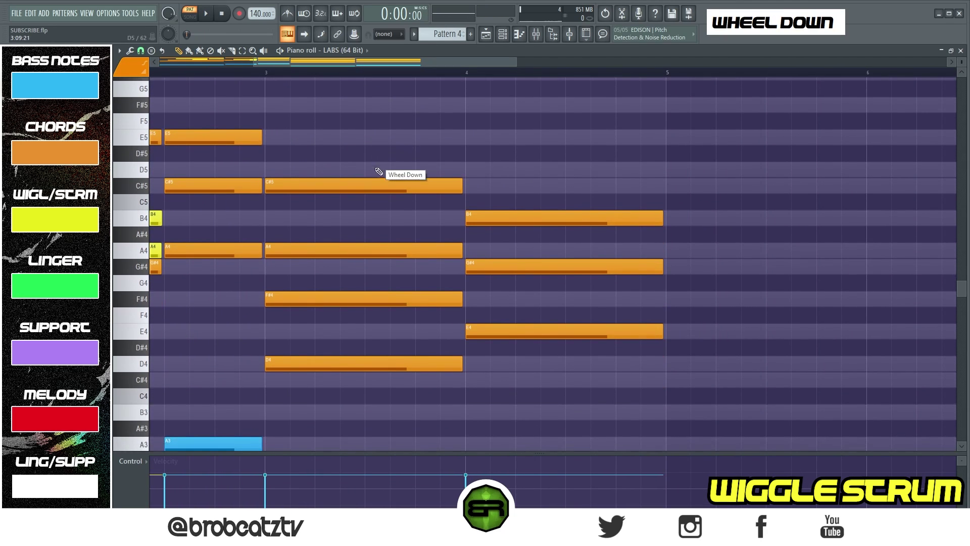
right_click(281, 301)
click(297, 301)
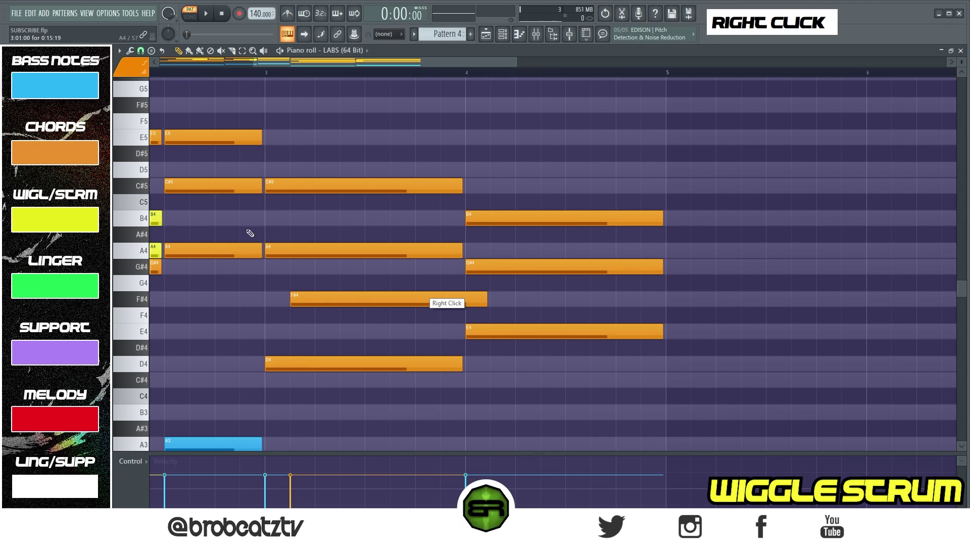
click(154, 252)
click(292, 314)
right_click(312, 300)
drag(302, 313, 298, 291)
Replace bar 3's A4 chord note with a short yellow A4 on beat 2, and add yellow F#4 and A4 on beats 3 and 4
right_click(306, 252)
click(318, 250)
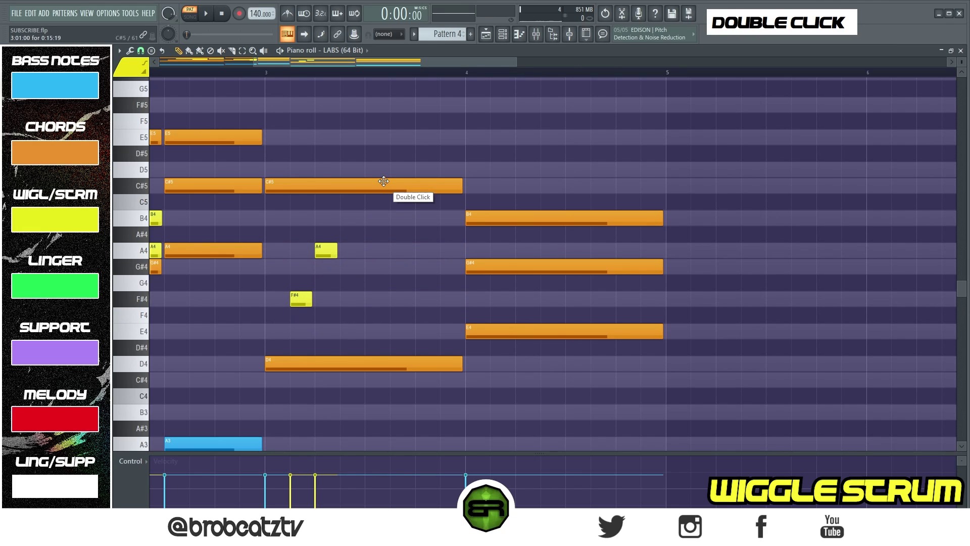
click(375, 299)
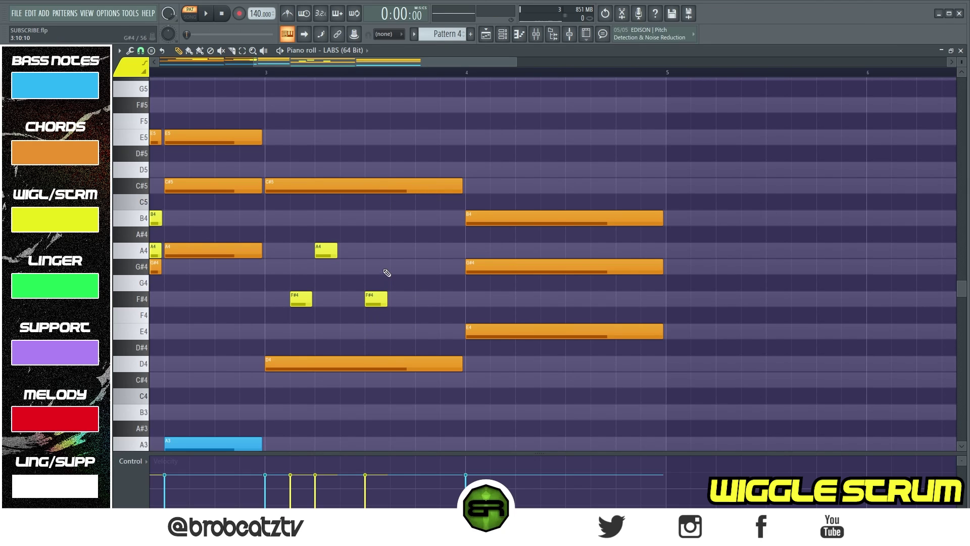
click(417, 256)
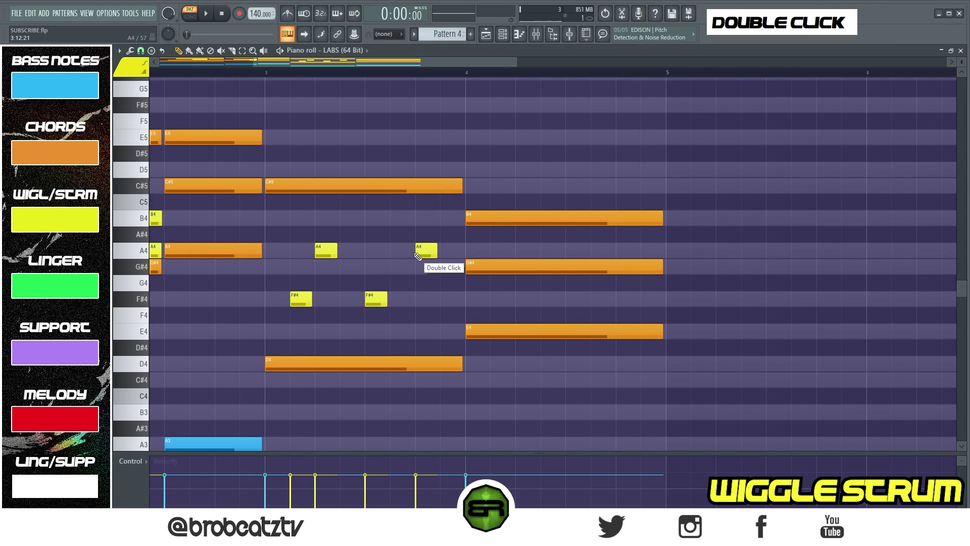
Lengthen the four yellow notes in bar 3 to one beat, and extend the first A4 to about one and a half beats
drag(283, 226, 435, 326)
drag(436, 254, 462, 253)
right_click(388, 282)
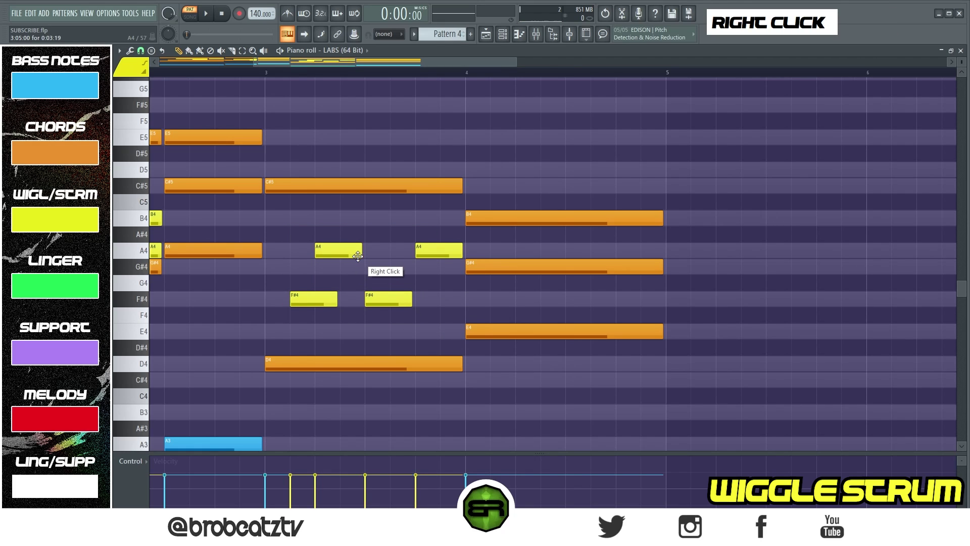
drag(361, 255, 393, 254)
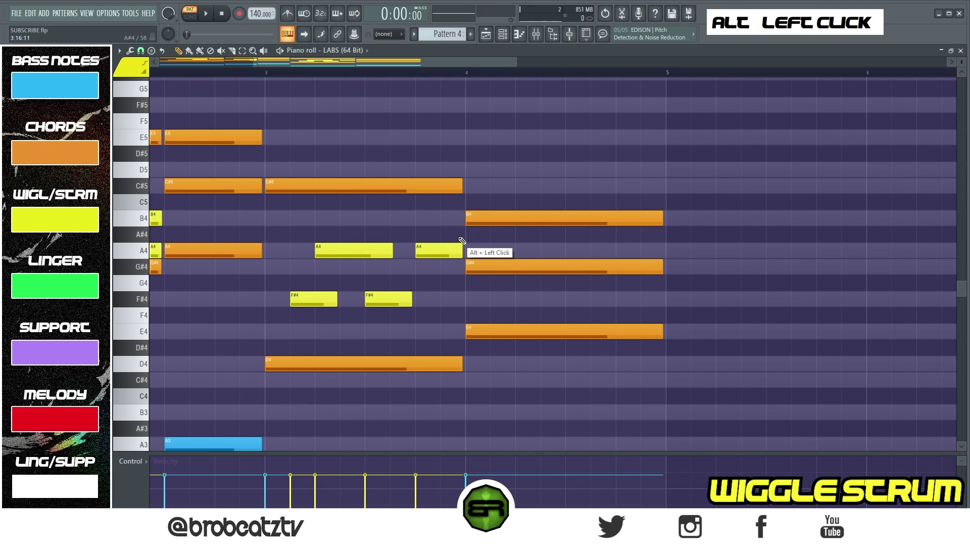
Replace the B4 chord note in bar 4 with a one-beat yellow B4 at the start of the bar
right_click(461, 220)
right_click(470, 226)
click(470, 222)
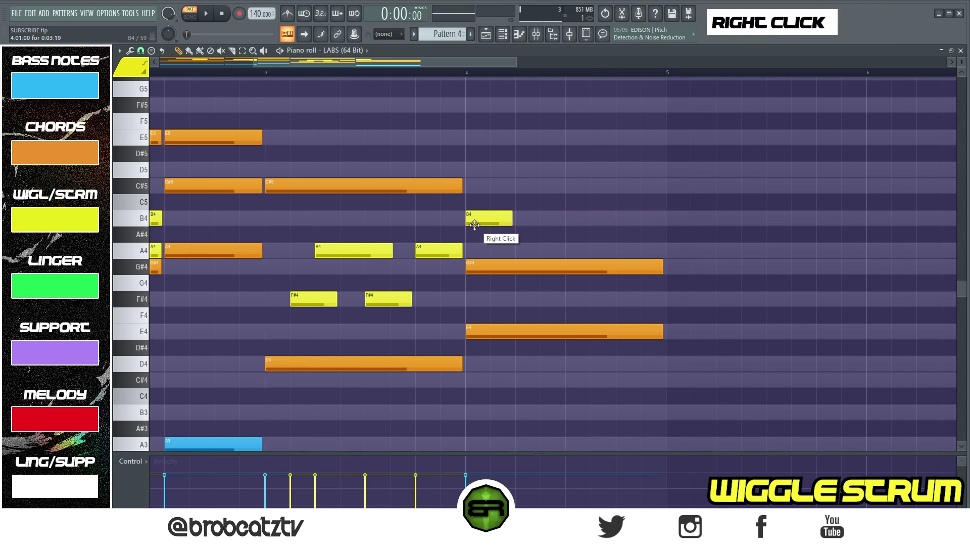
Extend bar 4's yellow B4 to two beats, add a two-beat orange C#5 on beat 3, and play the pattern
drag(512, 222, 565, 223)
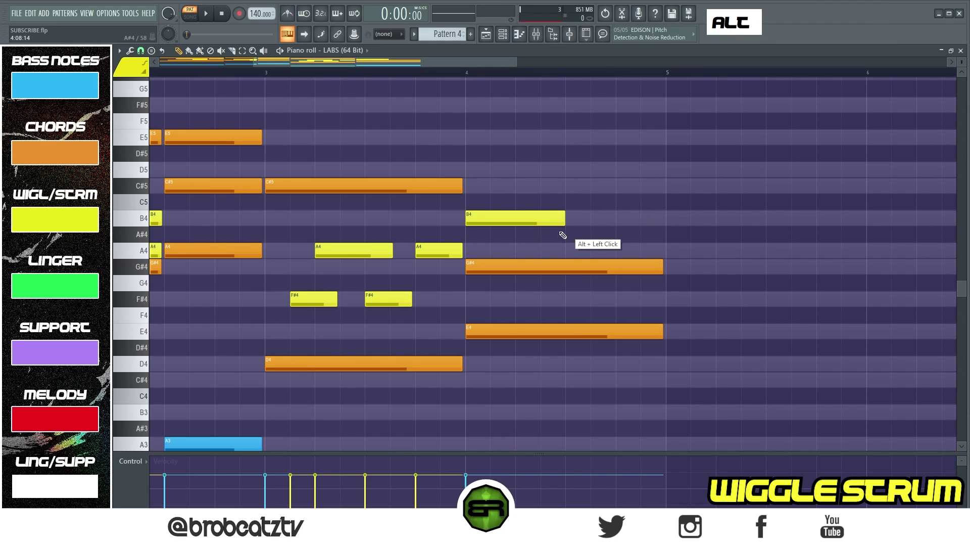
alt+click(336, 187)
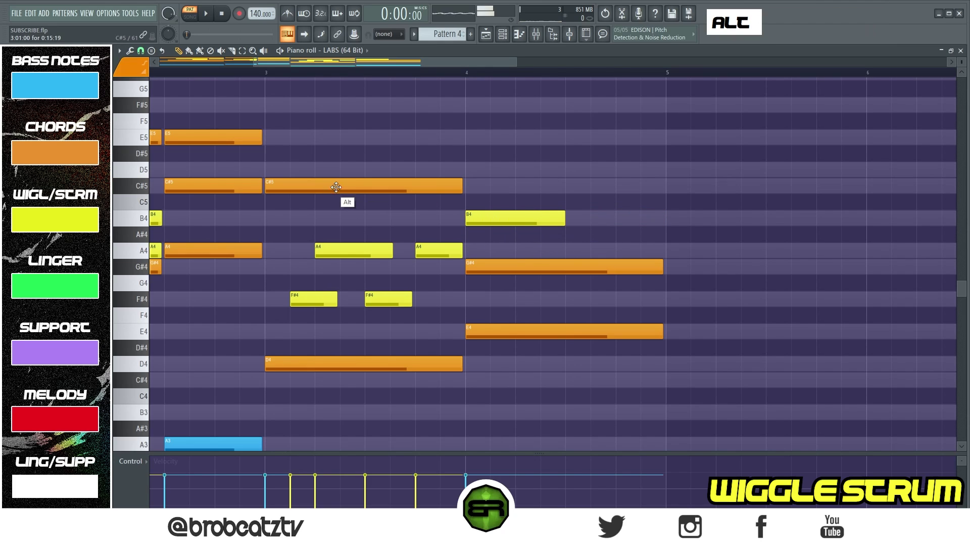
alt+click(577, 220)
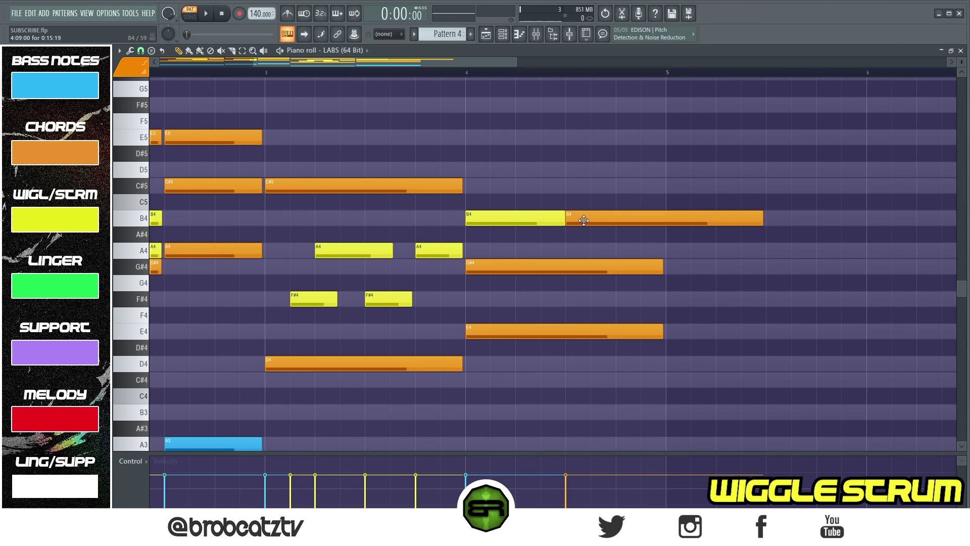
drag(583, 220, 583, 188)
drag(761, 186, 662, 198)
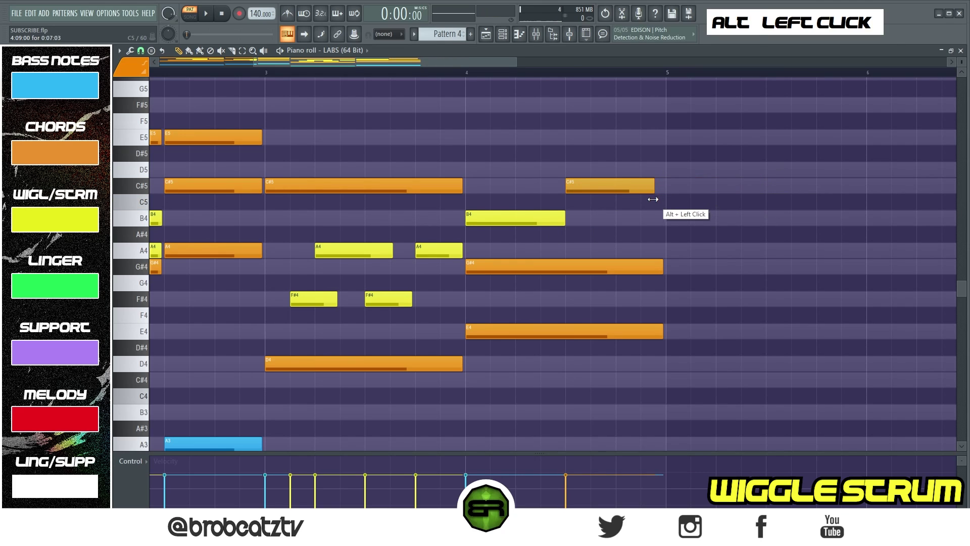
right_click(677, 223)
key(space)
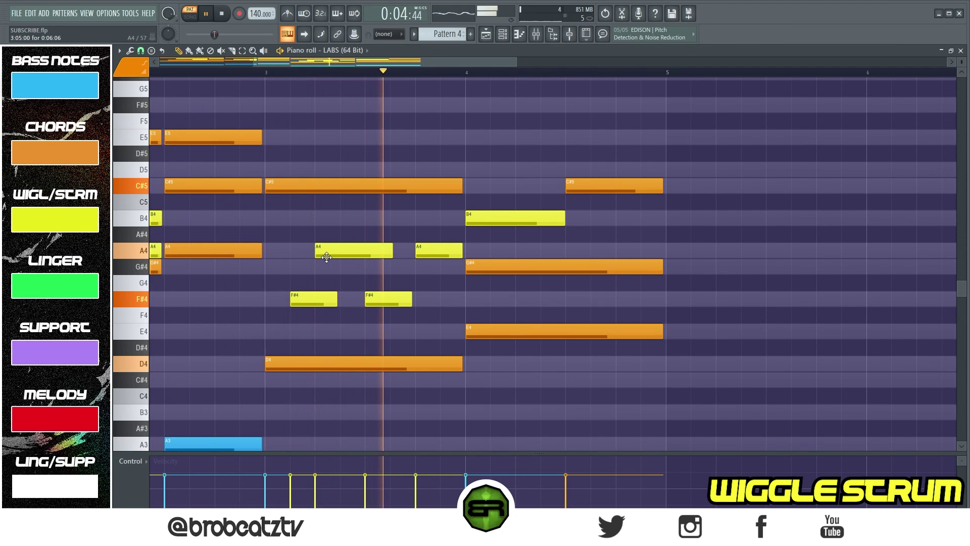
key(space)
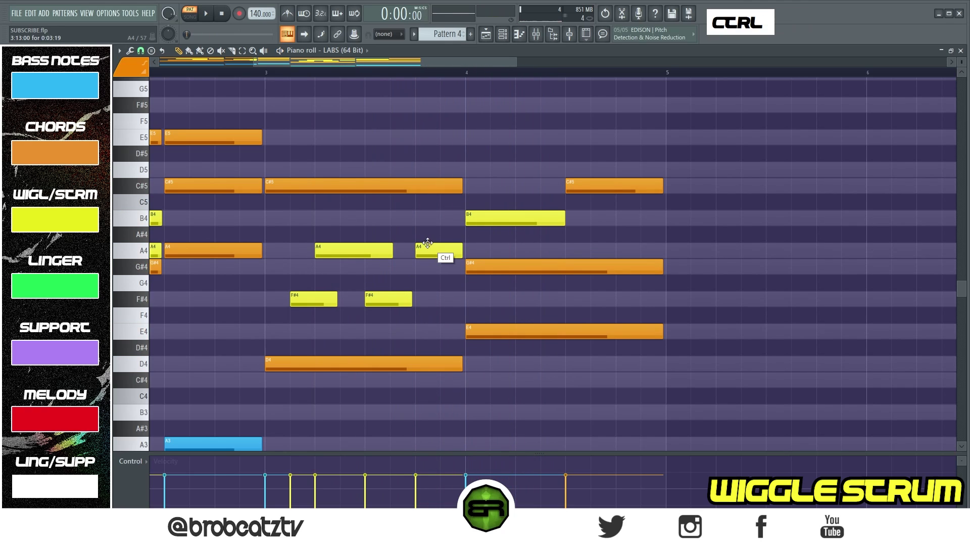
Replace bar 4's G#4 chord note with a one-beat yellow F#4 on beat 2 and a yellow G#4 half a beat after it
right_click(492, 270)
key(ctrl+z)
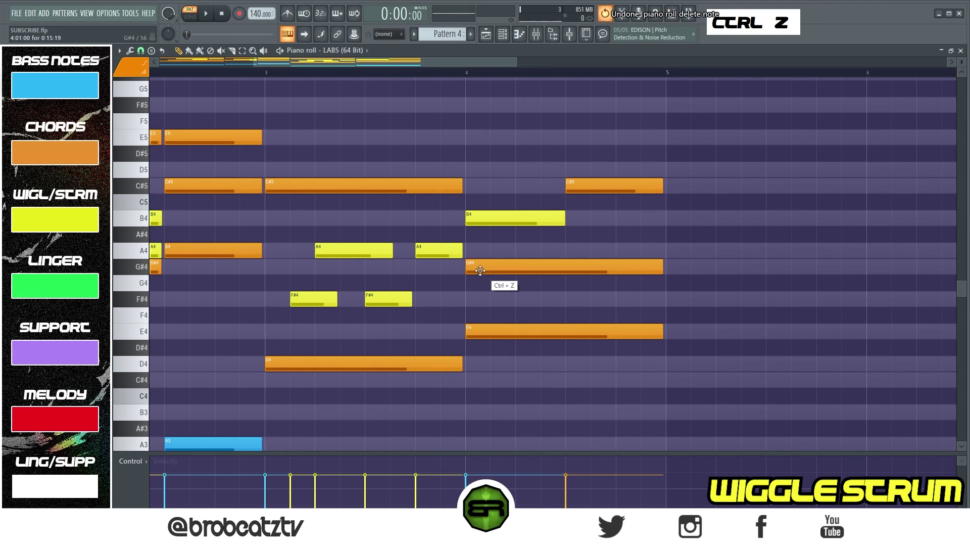
right_click(470, 267)
drag(437, 247, 524, 296)
right_click(487, 248)
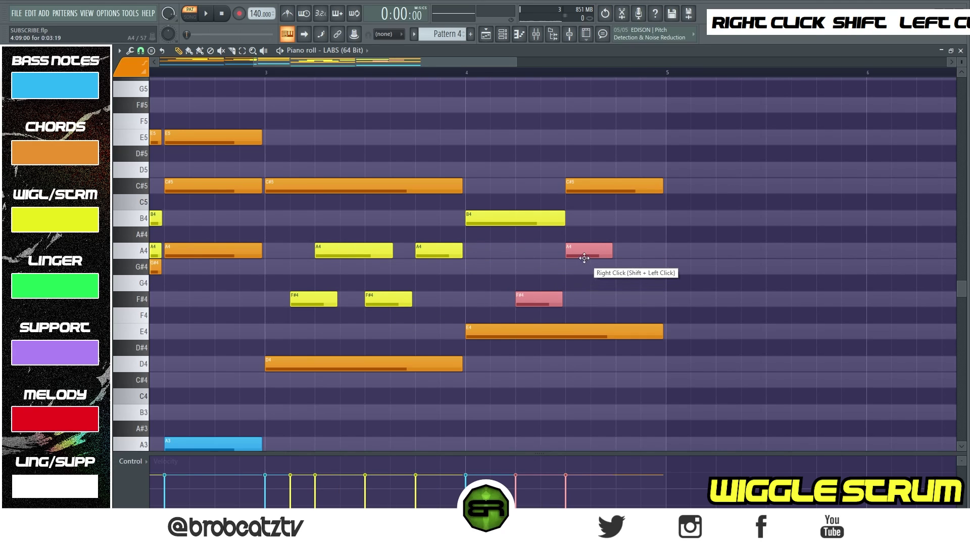
click(584, 279)
drag(584, 252, 558, 270)
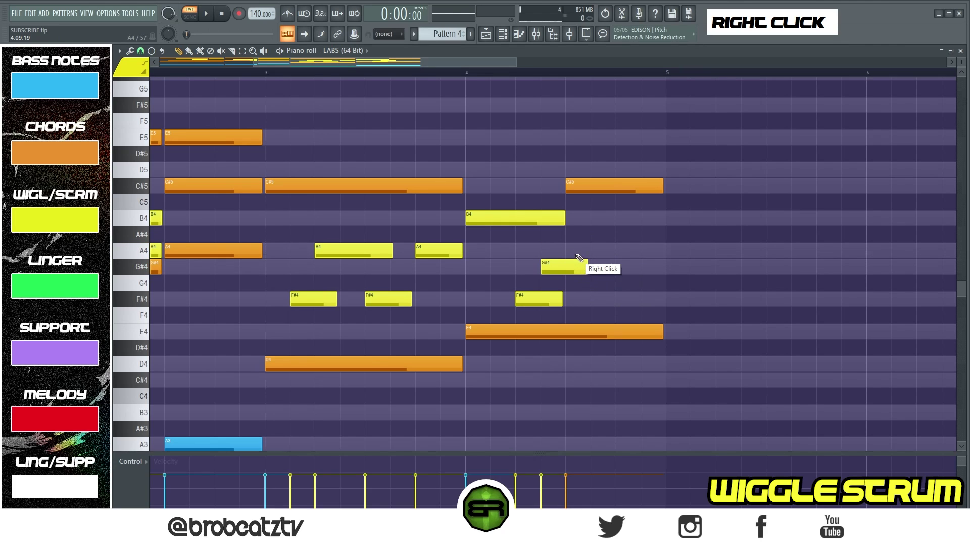
Add a two-beat orange A4 on beat 3 of bar 4, matching the C#5 above it
click(575, 252)
click(589, 184)
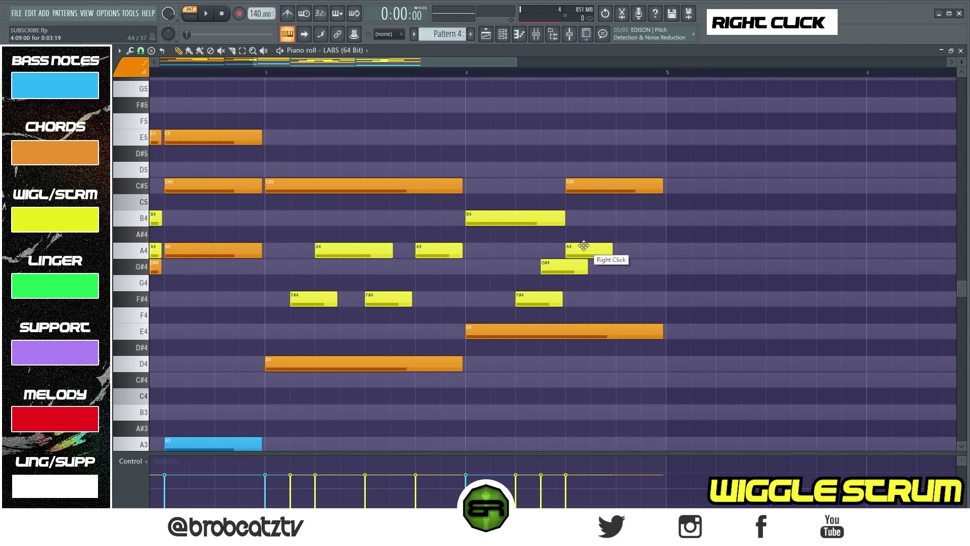
right_click(583, 246)
mouse_move(580, 188)
mouse_down()
mouse_move(651, 199)
mouse_move(585, 199)
mouse_move(638, 218)
mouse_move(587, 250)
mouse_up()
click(587, 186)
drag(584, 193, 586, 178)
Play the pattern and divide bar 4's E4 chord note into two two-beat notes starting on beats 1 and 3
key(space)
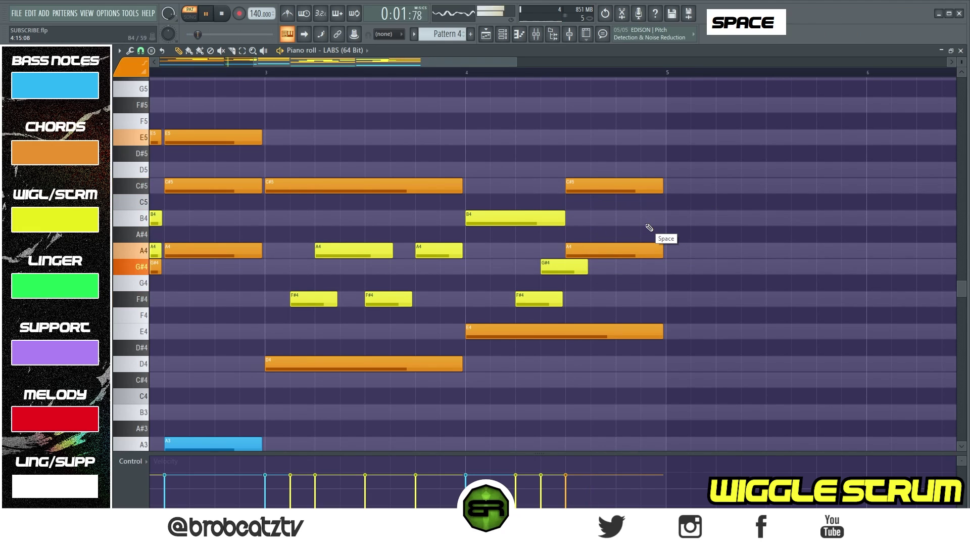
mouse_move(659, 327)
mouse_down()
mouse_move(561, 331)
mouse_move(588, 333)
mouse_up()
right_click(590, 361)
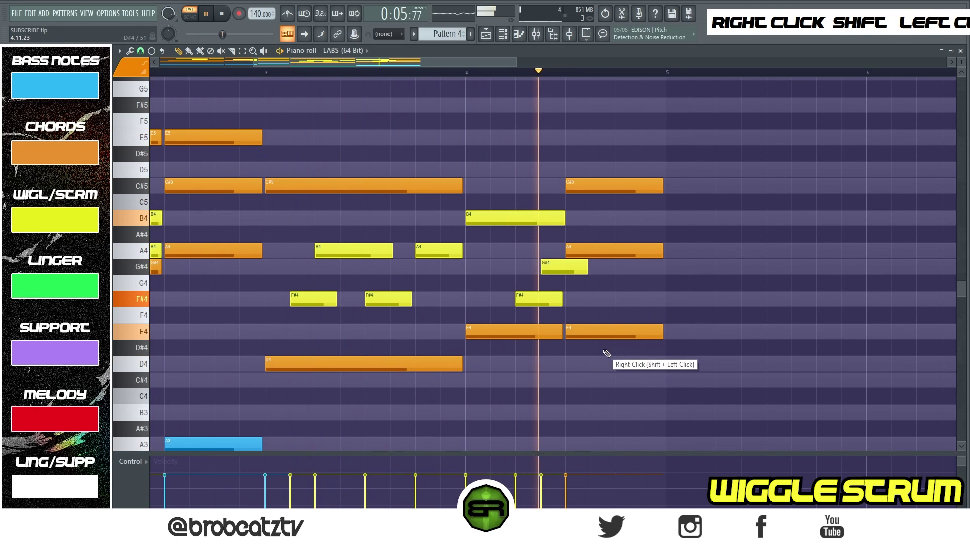
key(space)
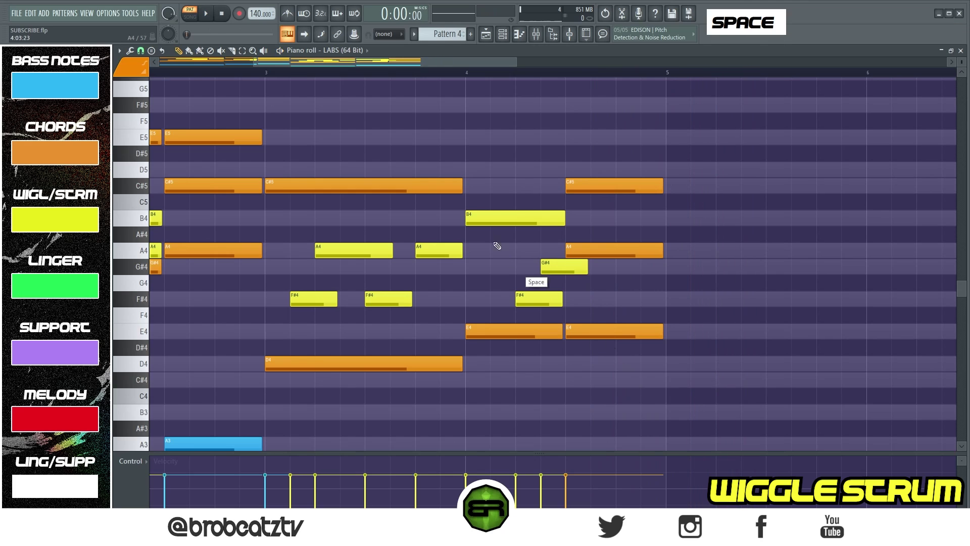
Examine how the yellow wiggle-strum notes sit among the chords across all four bars
ctrl+right_click(502, 162)
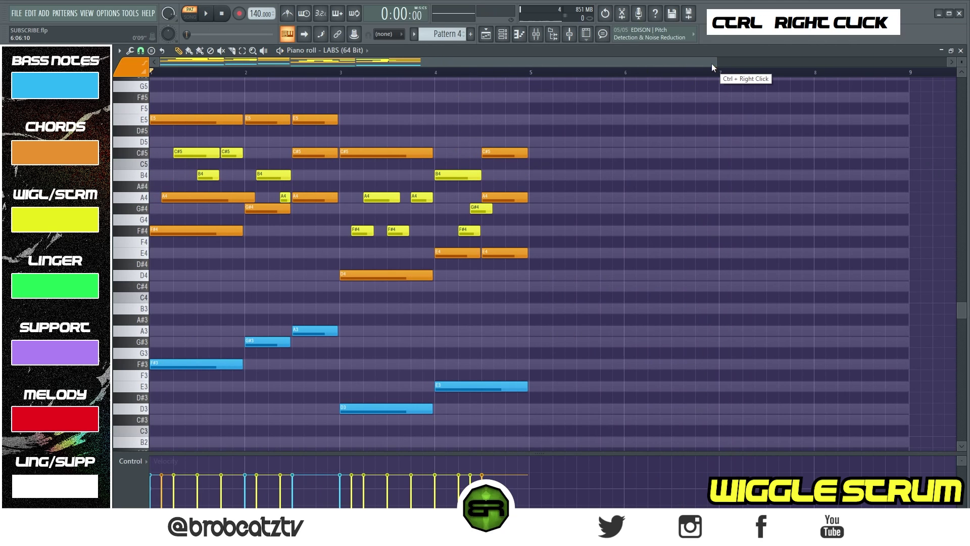
drag(712, 63, 465, 84)
scroll(531, 228, up, 2)
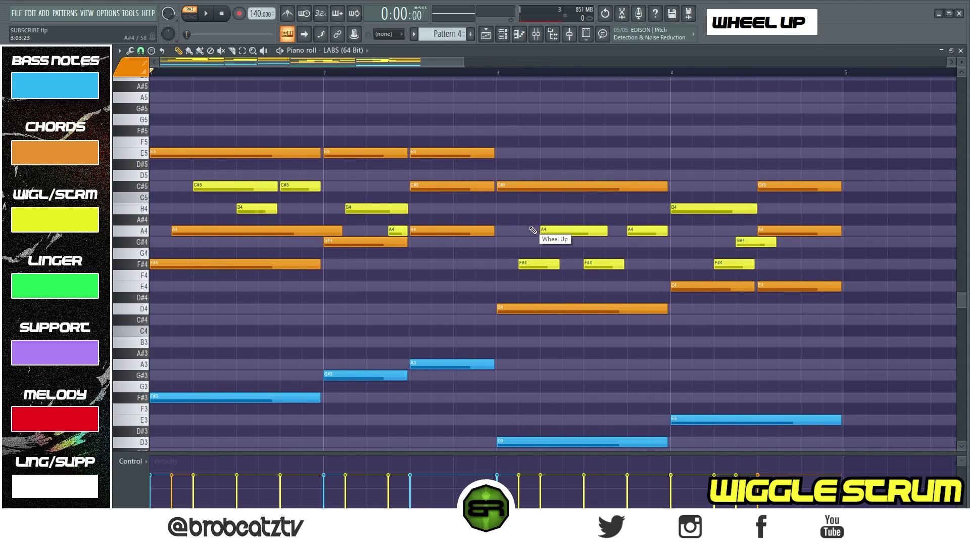
scroll(566, 279, up, 3)
right_click(666, 180)
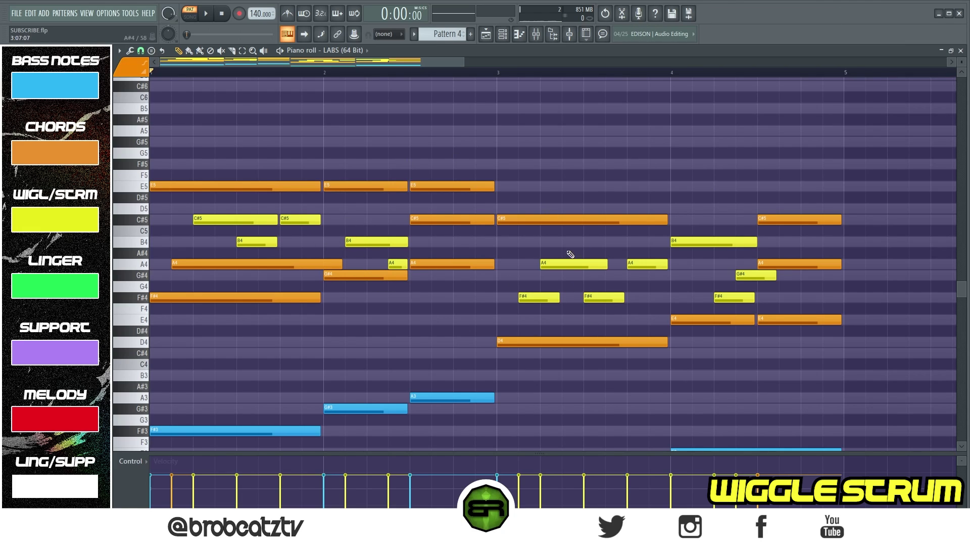
ctrl+shift+click(642, 264)
ctrl+shift+click(732, 298)
right_click(735, 184)
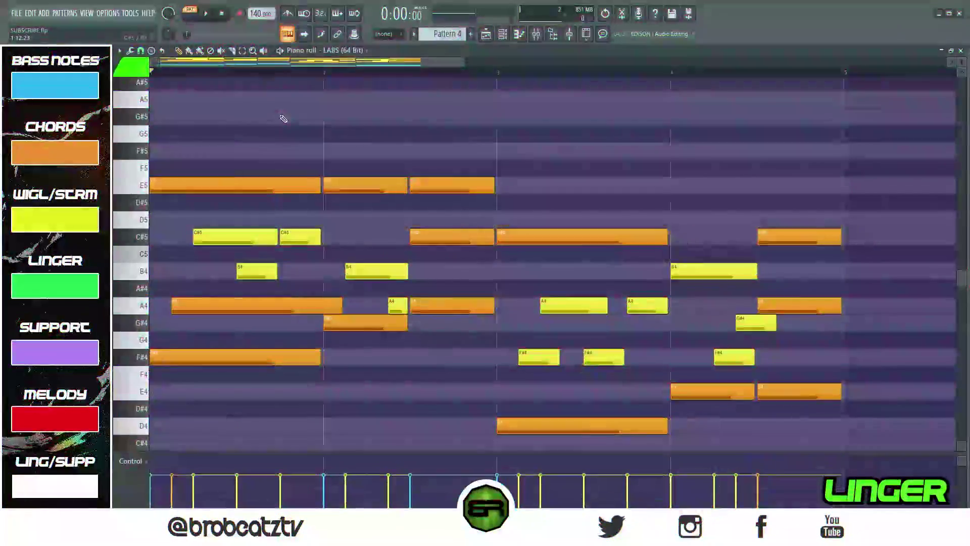
Set the note color to green for the linger layer
click(135, 73)
click(147, 94)
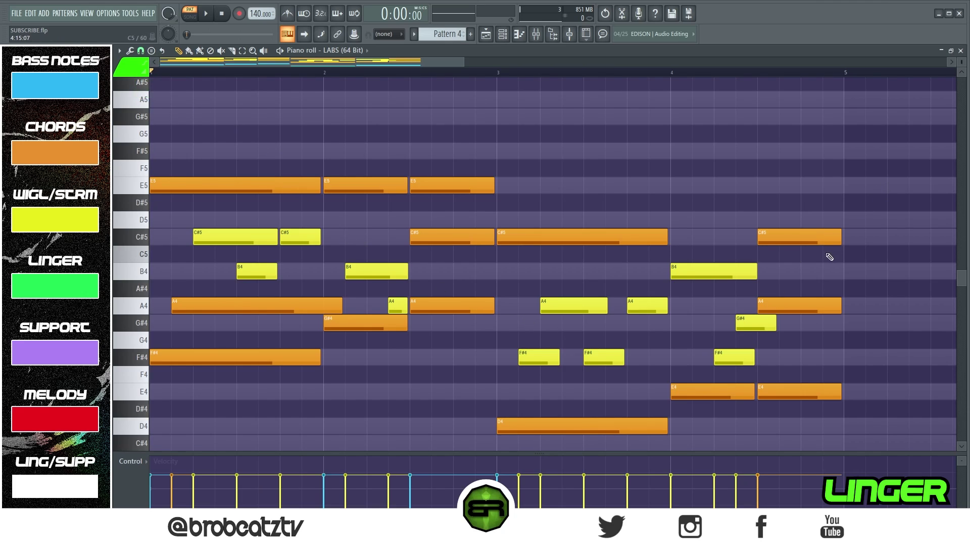
Try a copy of the chord and wiggle-strum notes one octave higher, and delete the copy
drag(862, 181, 159, 427)
key(ctrl+Up)
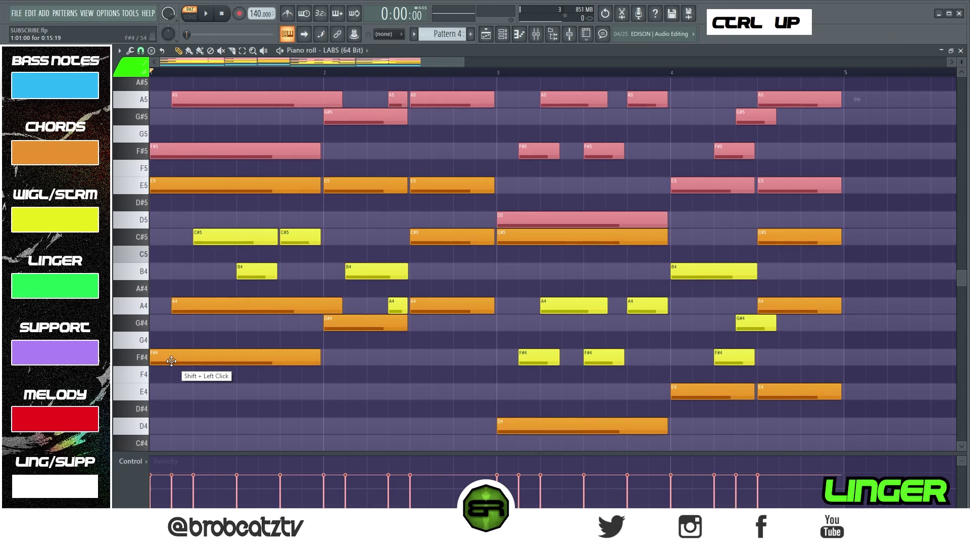
scroll(243, 217, up, 4)
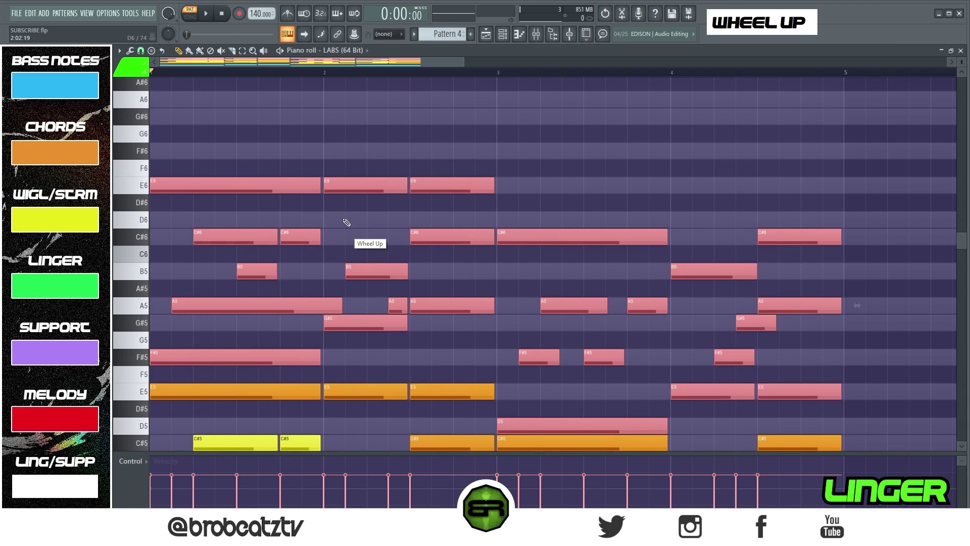
key(Delete)
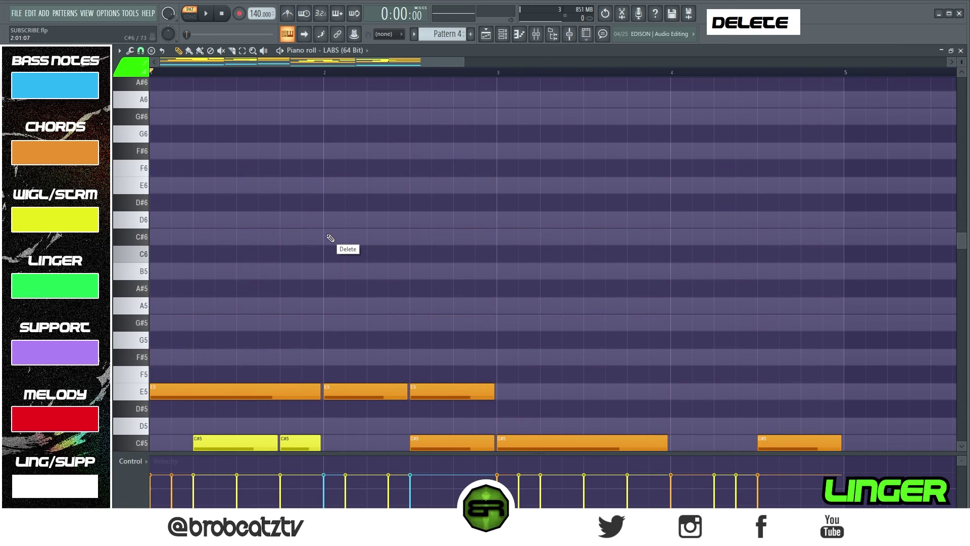
scroll(249, 265, down, 4)
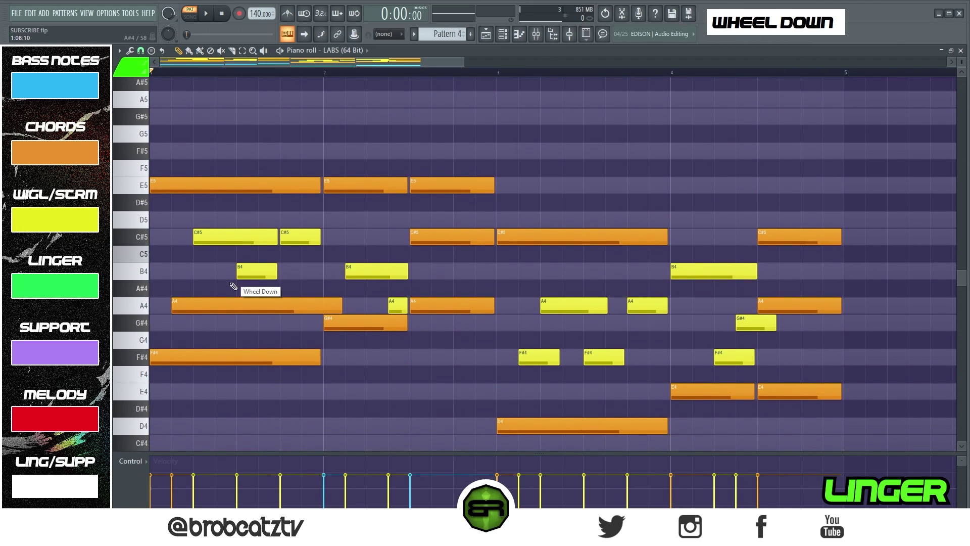
right_click(264, 328)
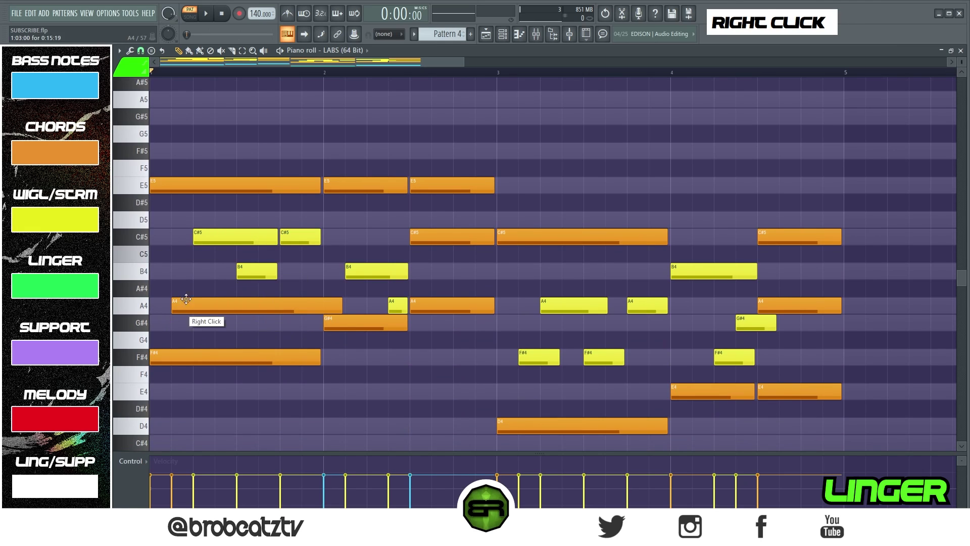
Add green A6 and G#6 notes about 1.25 beats long in bar 1, at the bar's start and one and a half beats in
scroll(204, 306, up, 4)
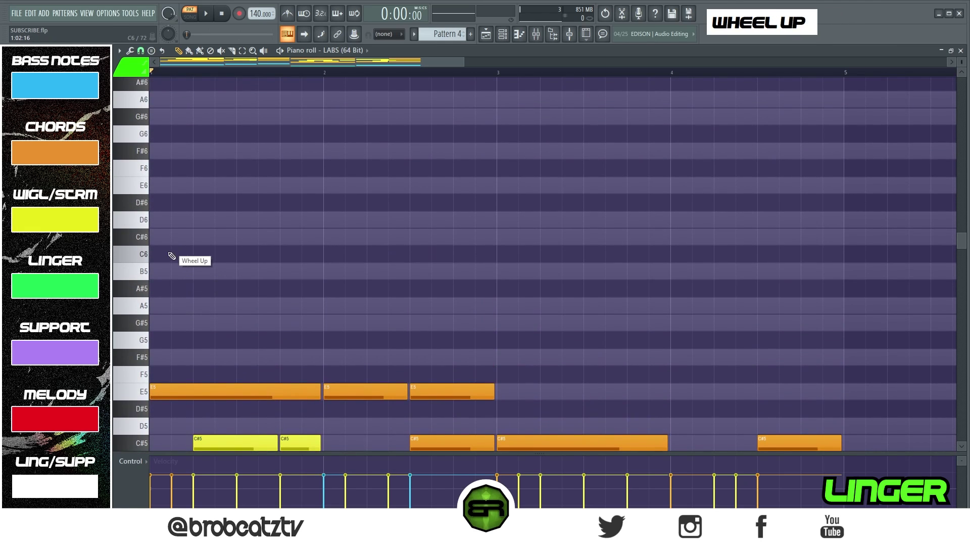
click(165, 104)
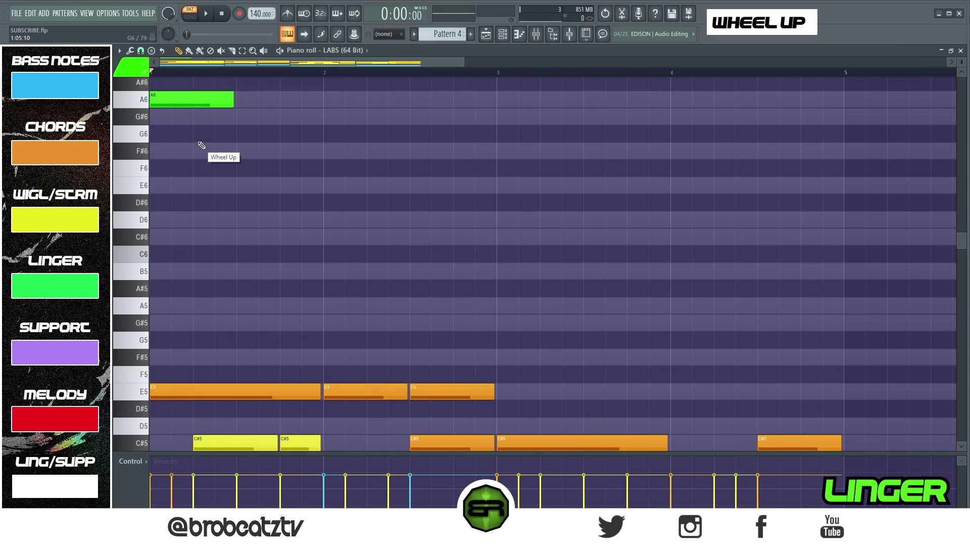
drag(234, 103, 205, 109)
click(217, 121)
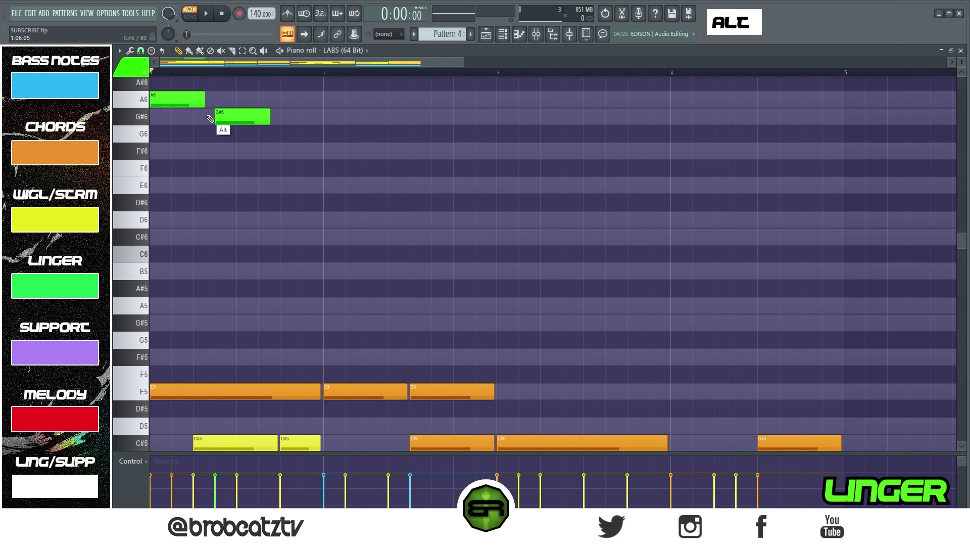
key(space)
key(space)
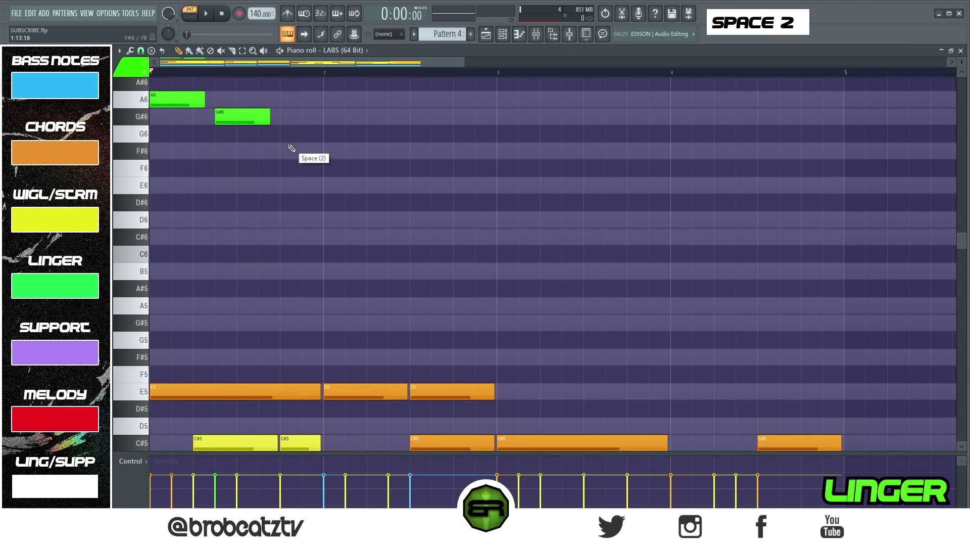
key(ctrl)
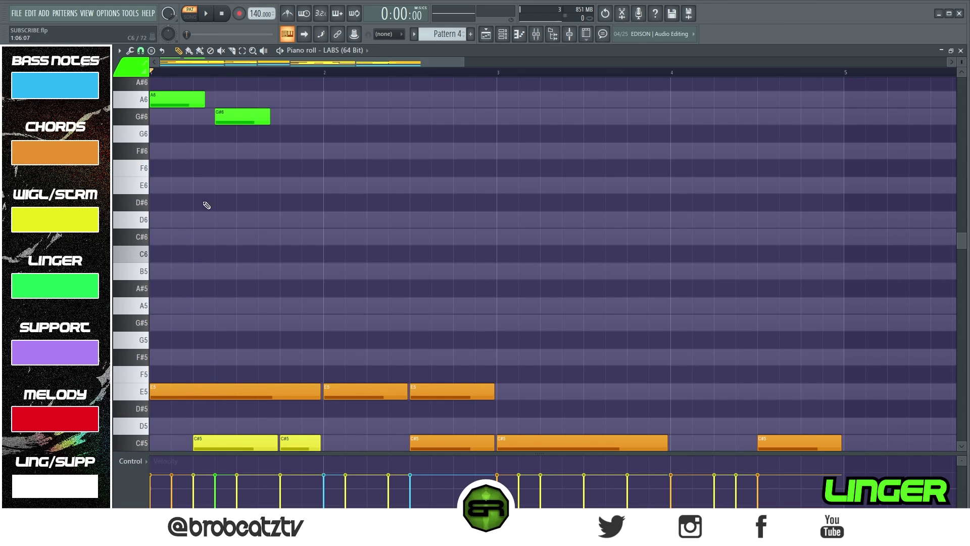
Add a green E6 about 1.25 beats long on beat 4 of bar 1, and play the pattern from the start
click(281, 188)
key(space)
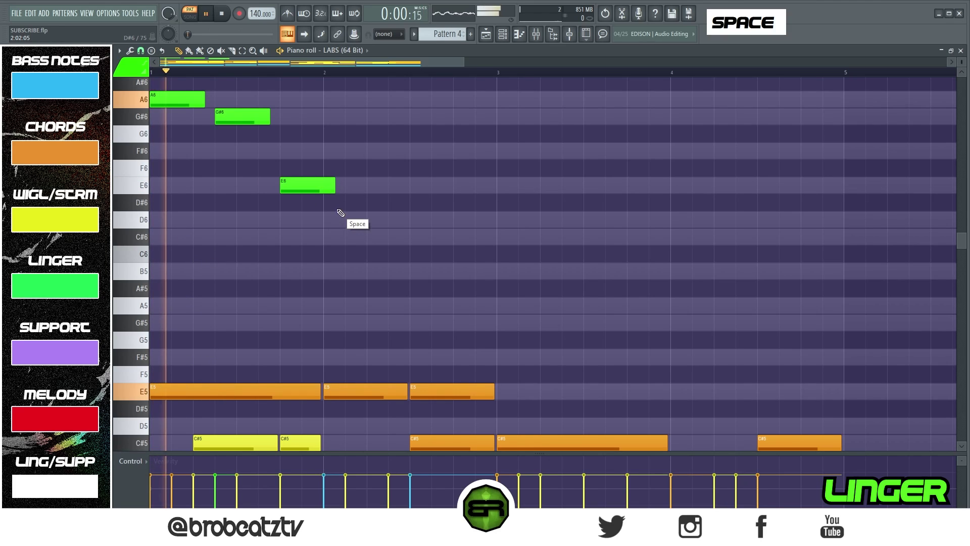
key(space)
key(space)
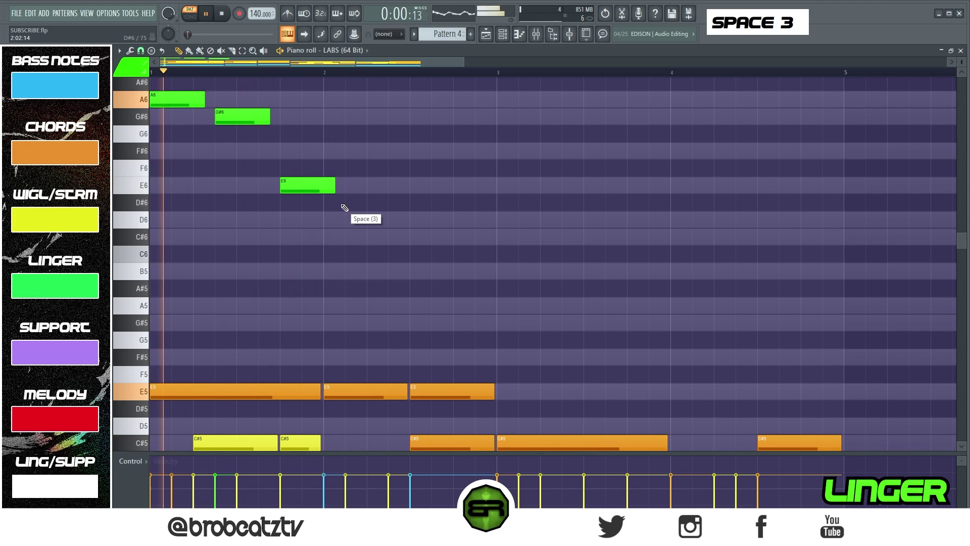
key(space)
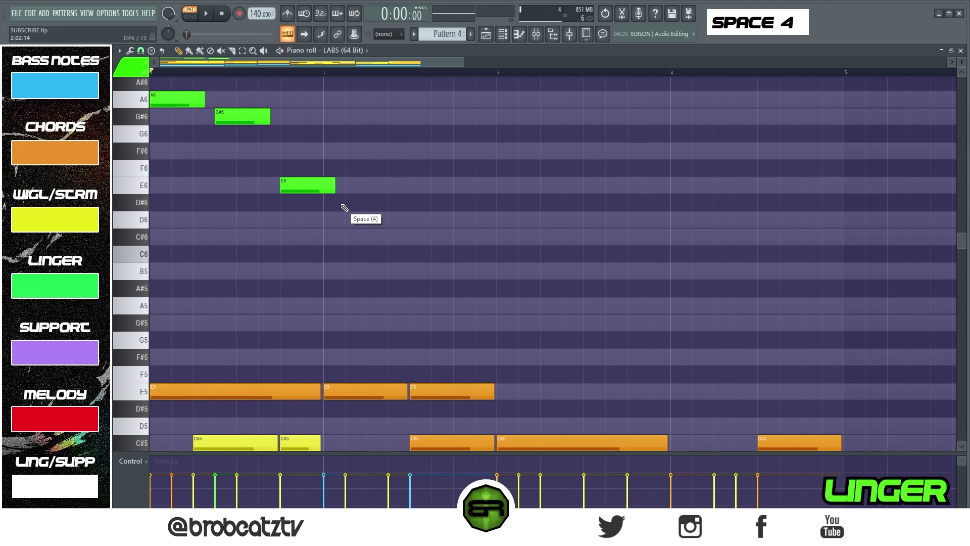
Examine the bar 2 chord and wiggle-strum notes in relation to the green linger notes above
scroll(357, 212, down, 4)
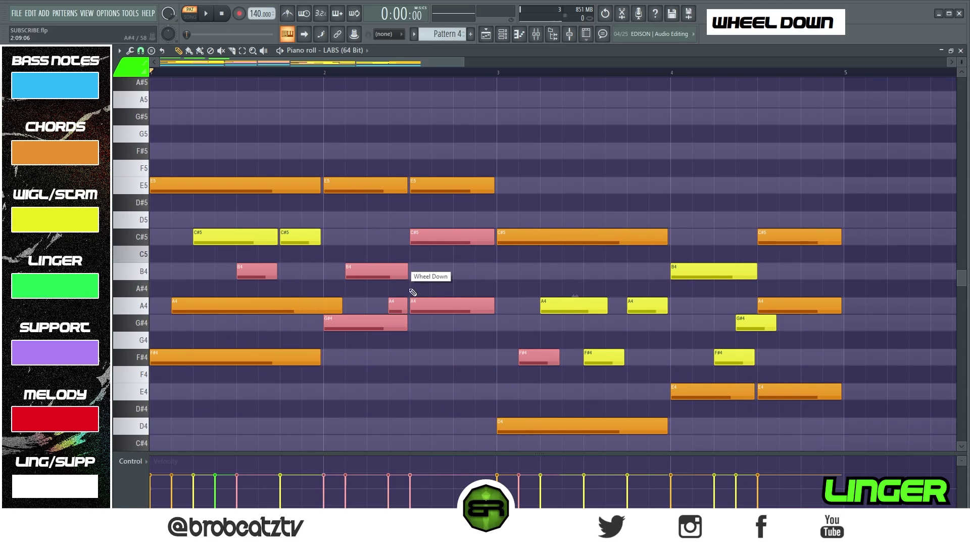
right_click(369, 255)
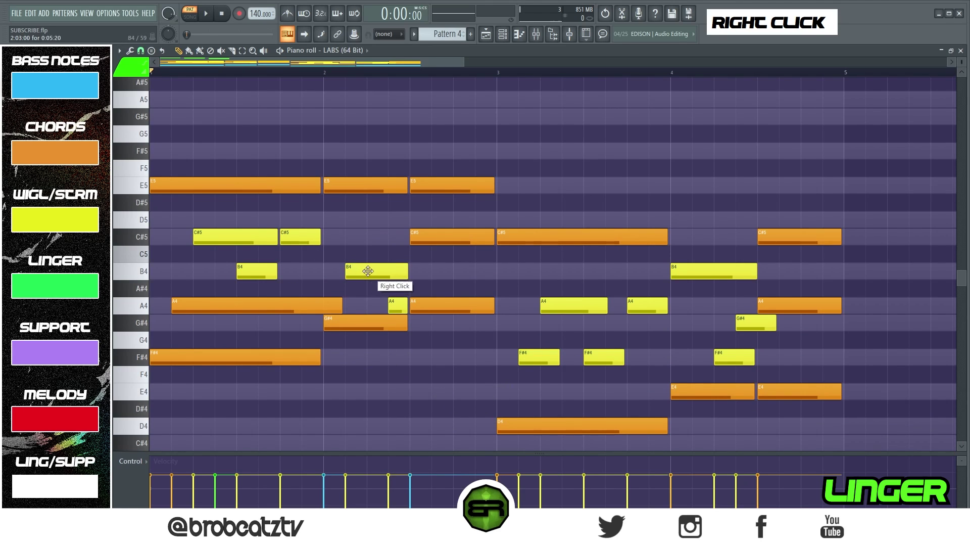
scroll(368, 272, up, 3)
scroll(364, 251, down, 1)
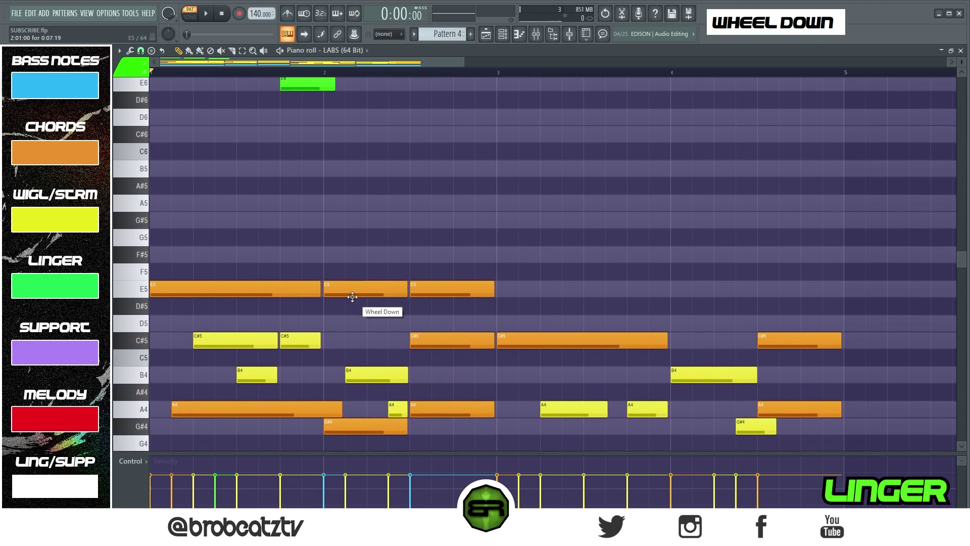
scroll(389, 343, down, 1)
scroll(387, 339, up, 2)
scroll(363, 308, down, 1)
scroll(321, 297, up, 1)
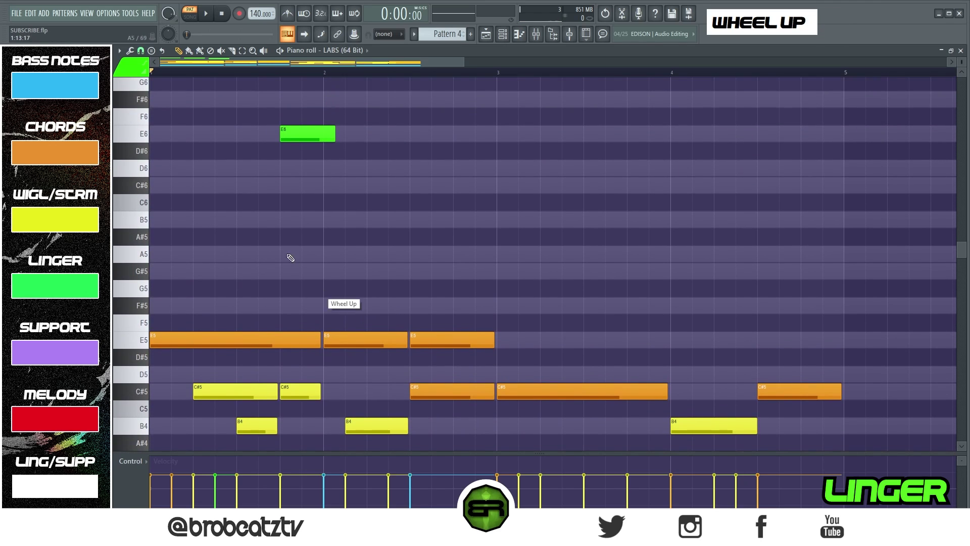
Add green B5 and C#6 notes about 1.25 beats long in bar 2, on beat 2 and two and a half beats in
click(367, 224)
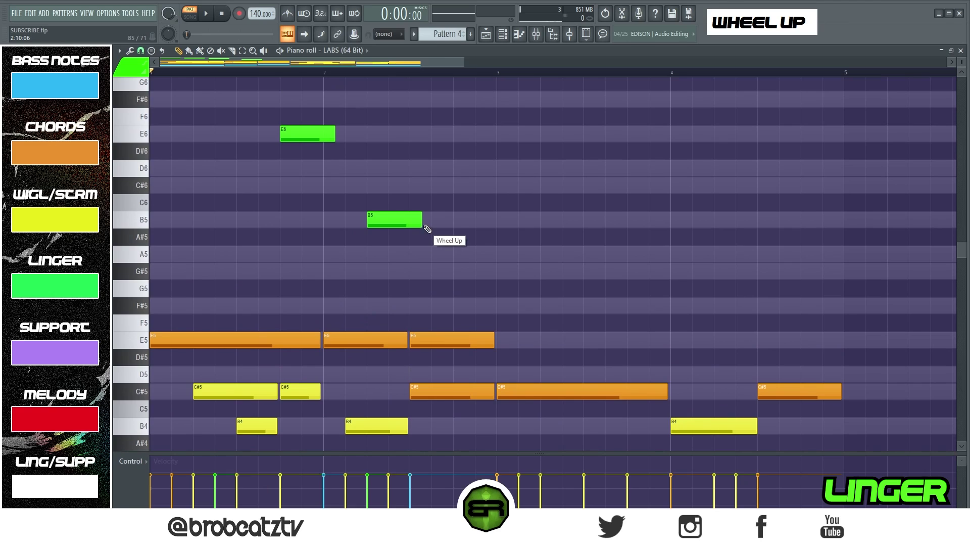
scroll(439, 190, down, 3)
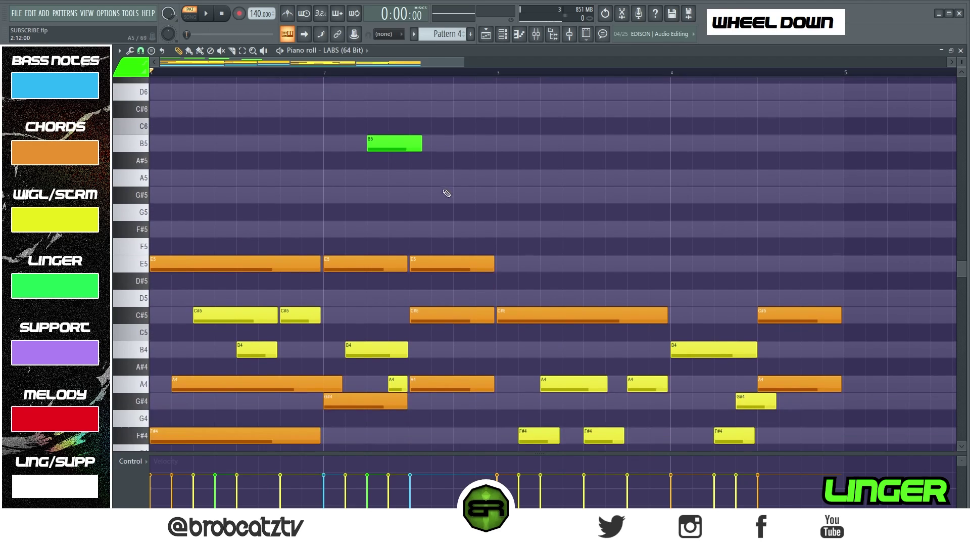
scroll(405, 198, up, 3)
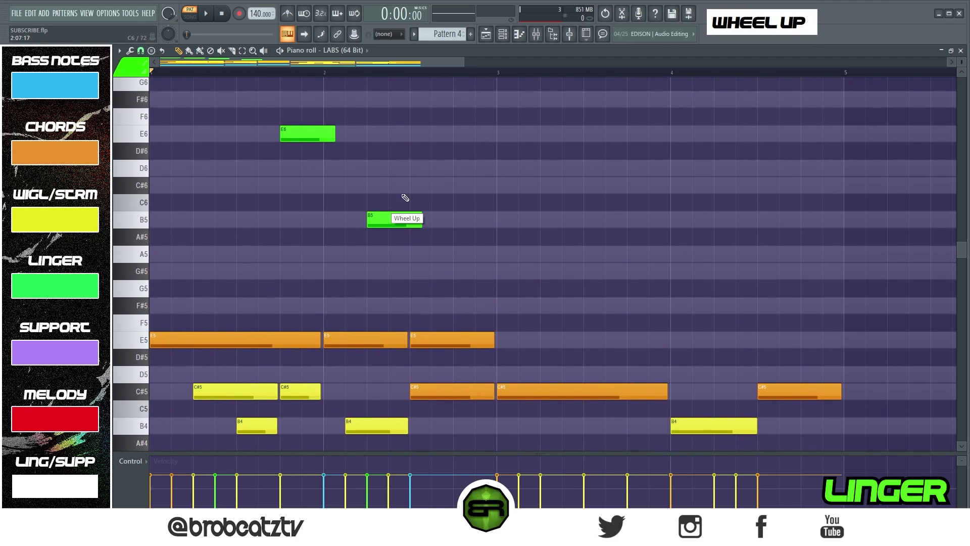
click(432, 187)
key(space)
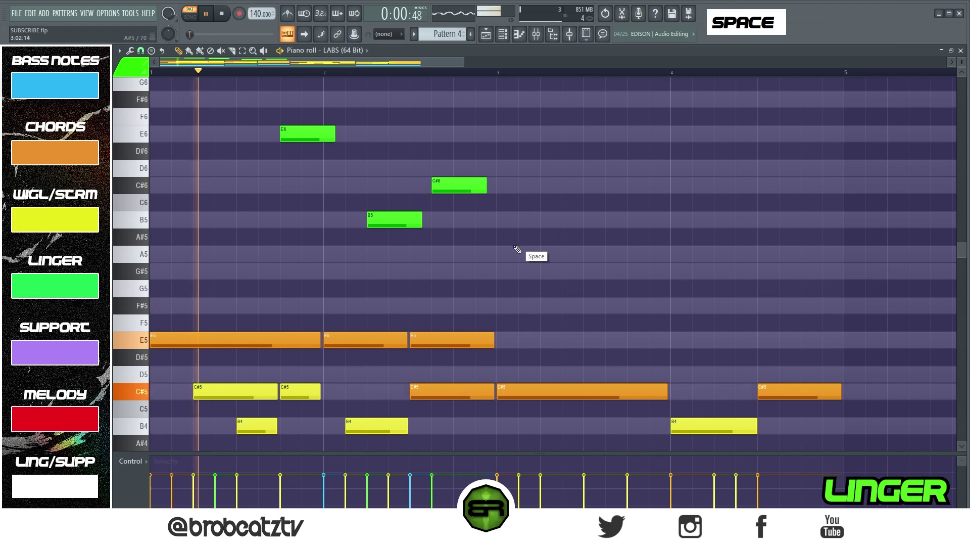
Play the pattern, and lengthen the bar 2 C#6 to about 1.4 beats and the bar 1 E6 to about 1.65 beats
scroll(516, 251, up, 1)
mouse_move(469, 238)
mouse_down()
mouse_move(448, 239)
mouse_move(457, 237)
mouse_up()
key(space)
key(space)
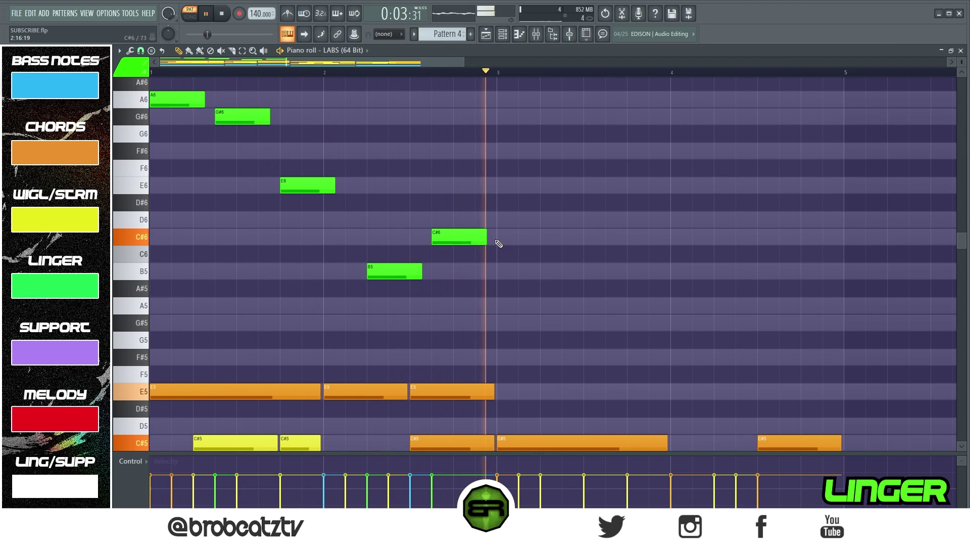
key(space)
drag(486, 238, 491, 239)
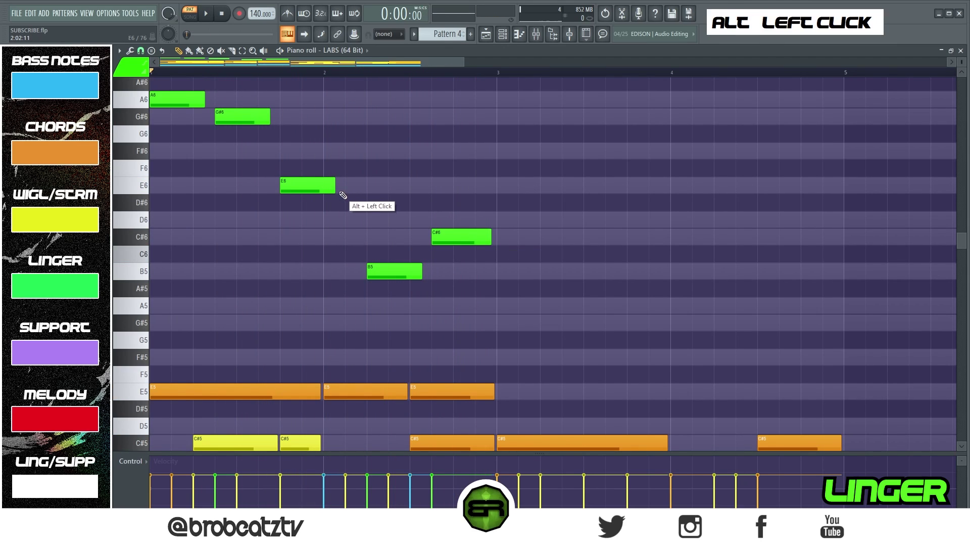
drag(342, 195, 356, 196)
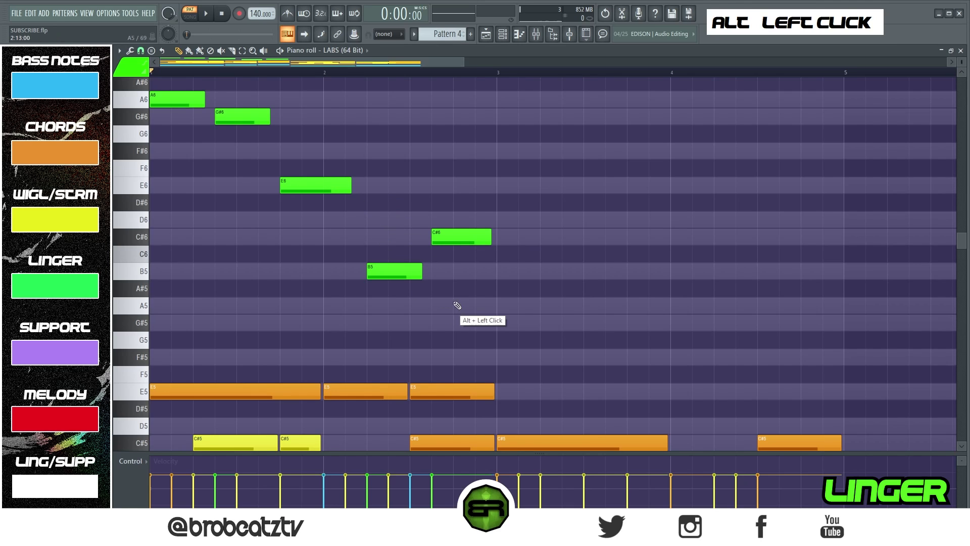
Add a green A5 about 1.4 beats long at the start of bar 3, and play the pattern from the start
drag(325, 63, 368, 66)
drag(371, 184, 420, 313)
click(435, 323)
right_click(421, 327)
right_click(457, 323)
key(space)
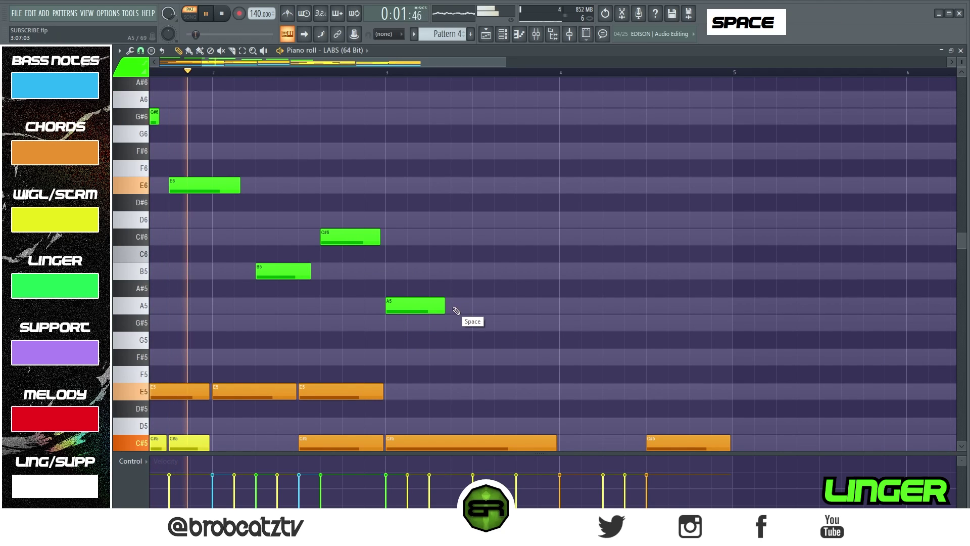
Add a green E5 about 1.4 beats long half a beat into bar 4, and lengthen the bar 3 A5 to about 1.9 beats
click(595, 395)
drag(595, 395, 576, 395)
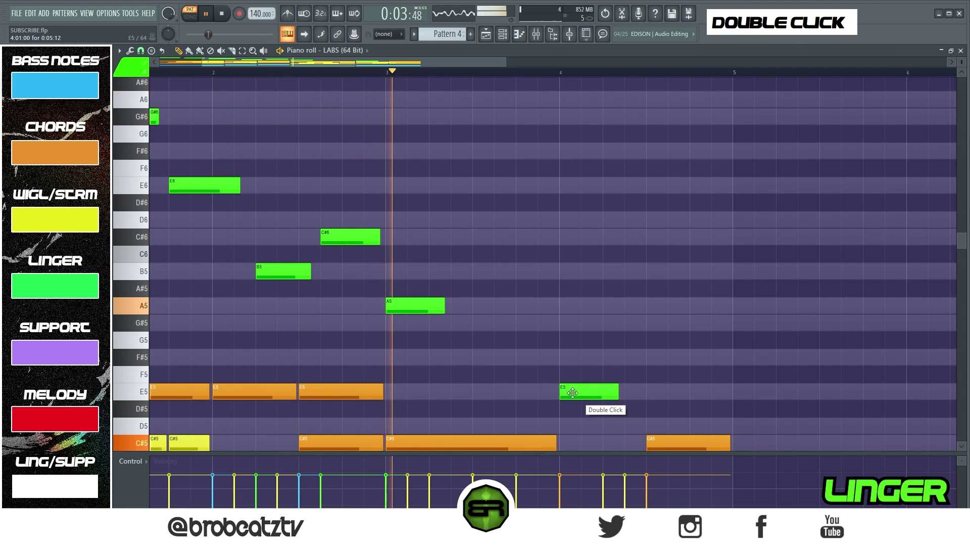
drag(445, 307, 466, 306)
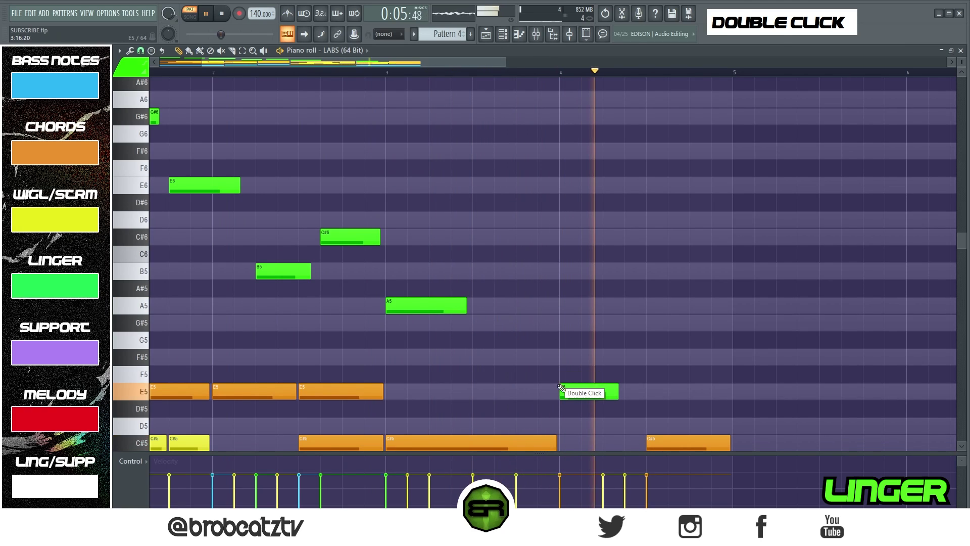
drag(560, 388, 588, 389)
key(space)
Copy the bar 2 C#6 to beat 3 of bar 4 and lengthen the copy to about 1.75 beats
ctrl+click(354, 237)
drag(355, 239, 701, 244)
shift+click(701, 249)
ctrl+shift+click(355, 235)
ctrl+shift+click(612, 390)
ctrl+shift+click(700, 237)
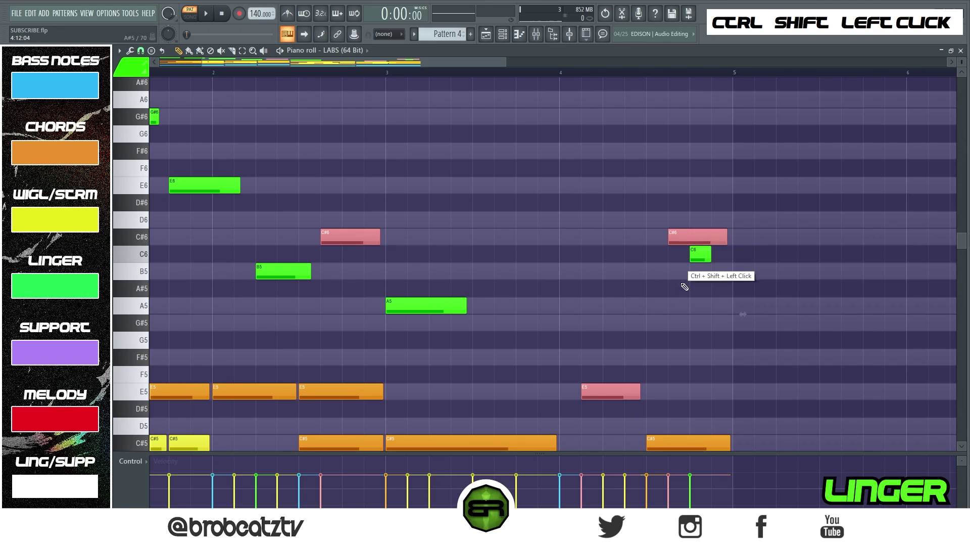
right_click(703, 254)
drag(695, 235, 723, 238)
Play the pattern and review all of its note layers together
key(space)
ctrl+right_click(475, 217)
ctrl+right_click(393, 191)
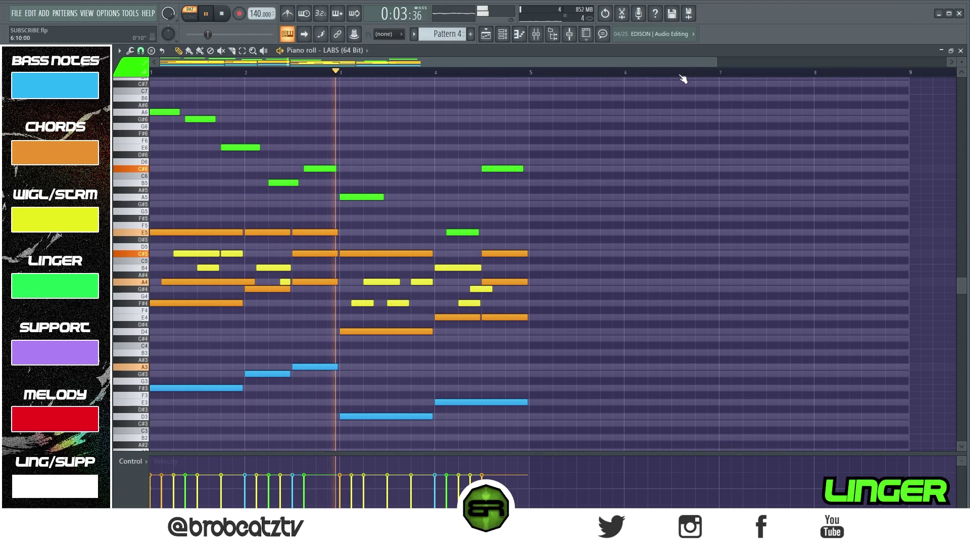
drag(716, 61, 497, 65)
key(space)
Examine the gaps between the green linger notes and the layers below them for places to put support notes
key(alt)
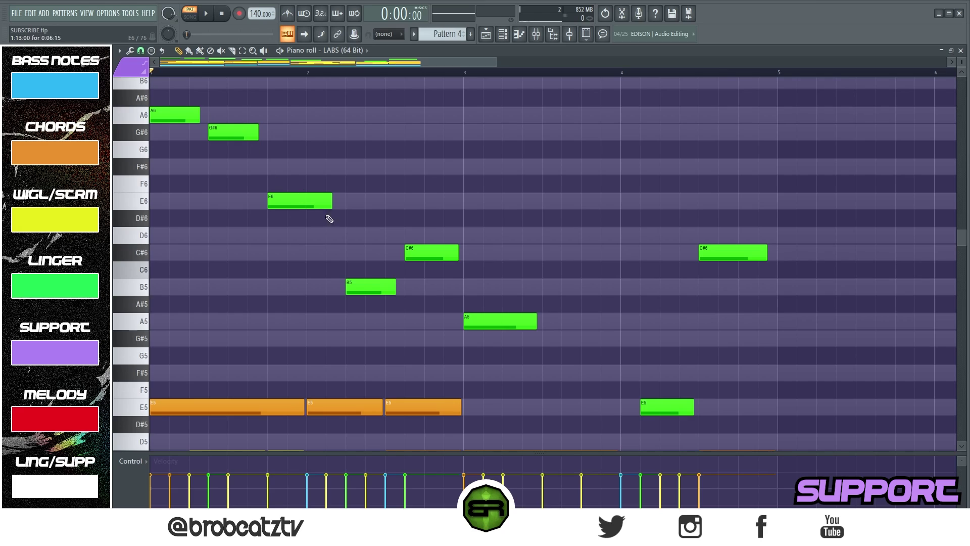
drag(473, 299, 276, 196)
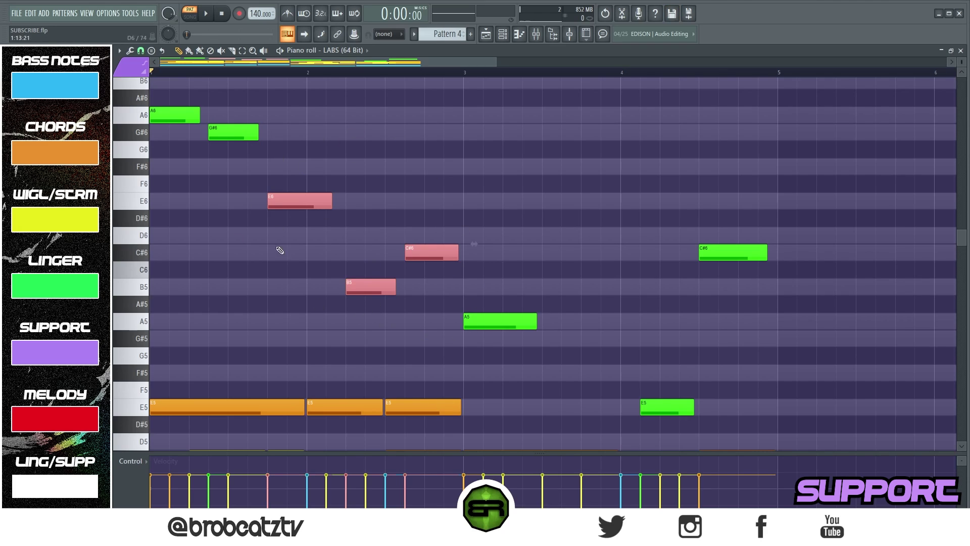
right_click(402, 186)
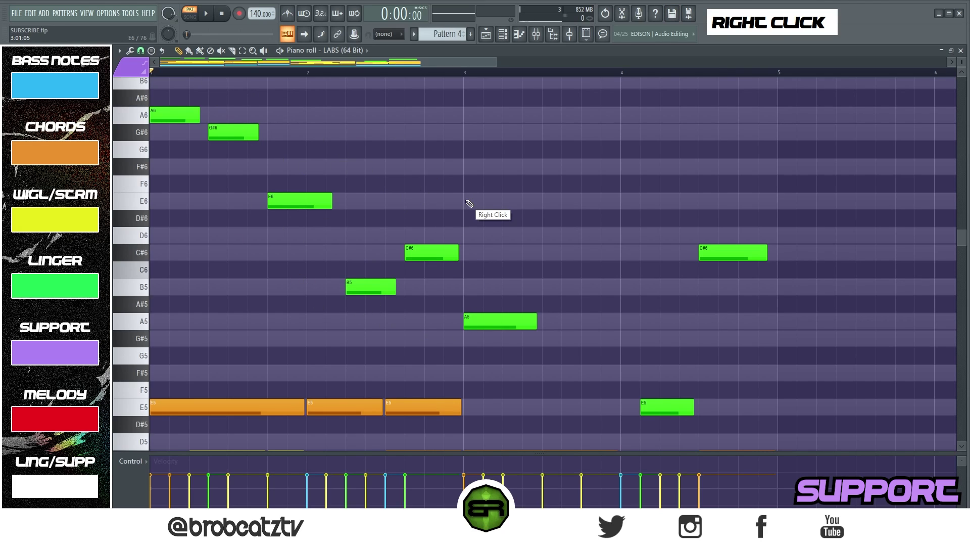
key(space)
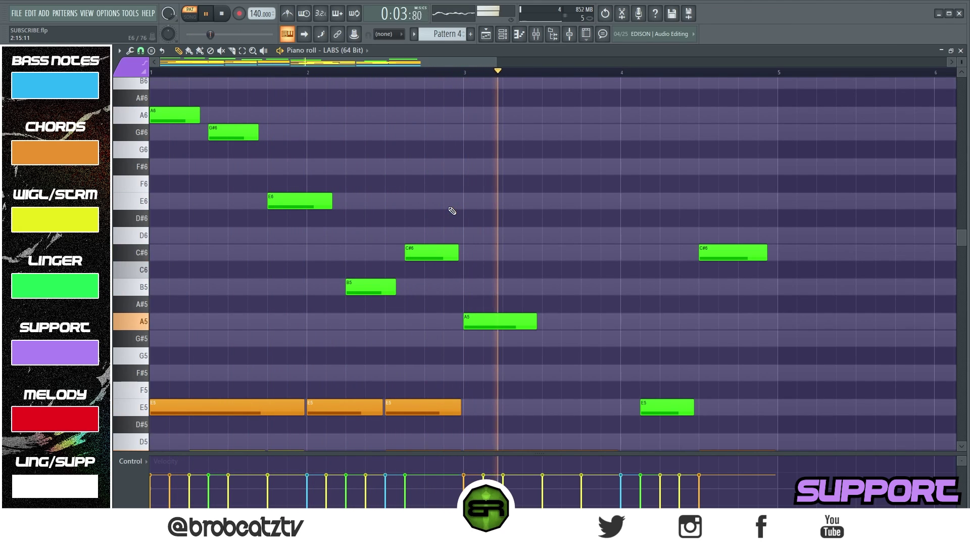
scroll(563, 233, down, 3)
key(space)
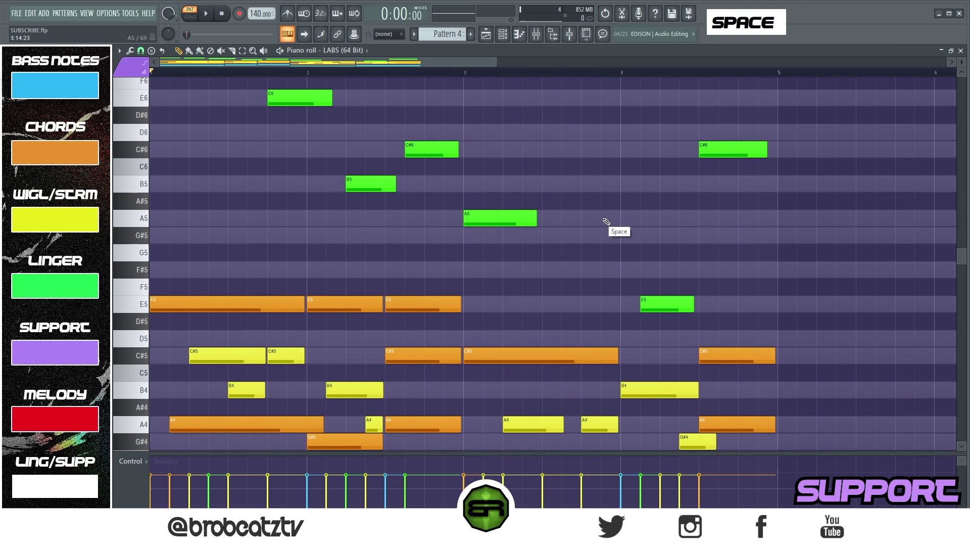
scroll(302, 178, up, 1)
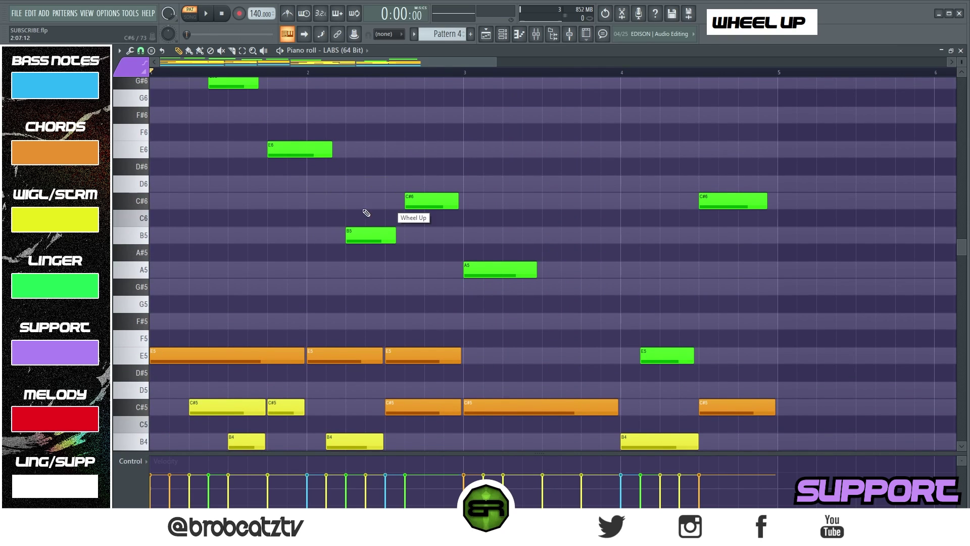
scroll(367, 213, down, 2)
scroll(332, 392, up, 2)
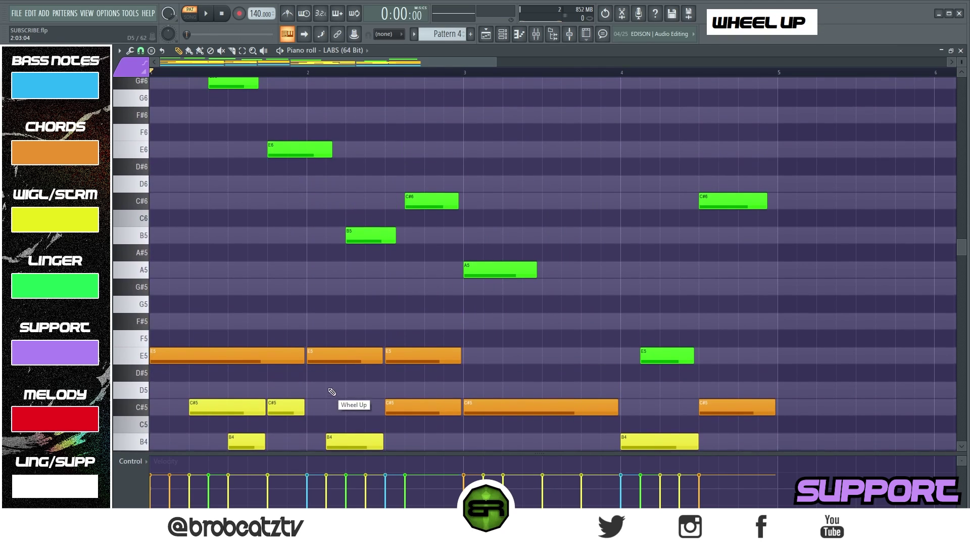
right_click(549, 278)
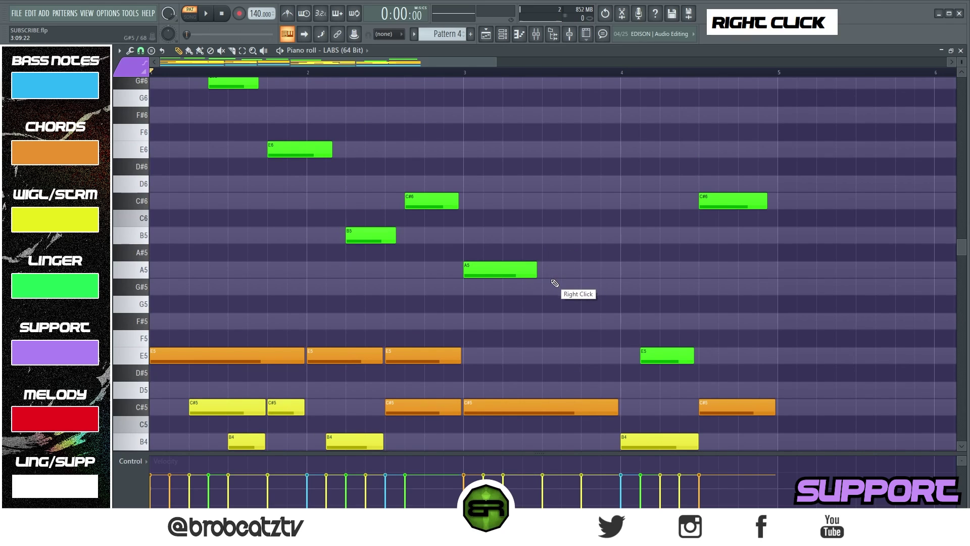
Shorten the bar 3 green A5 to about 1.6 beats, and add a purple A5 on beat 3 of that bar
drag(534, 278, 525, 275)
click(546, 268)
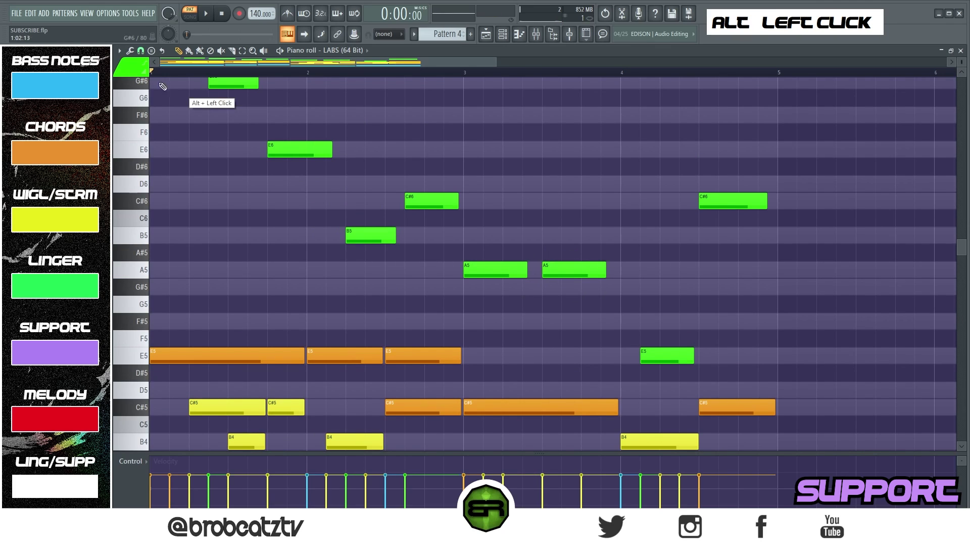
click(129, 70)
click(143, 126)
click(131, 66)
click(146, 116)
right_click(556, 270)
click(553, 270)
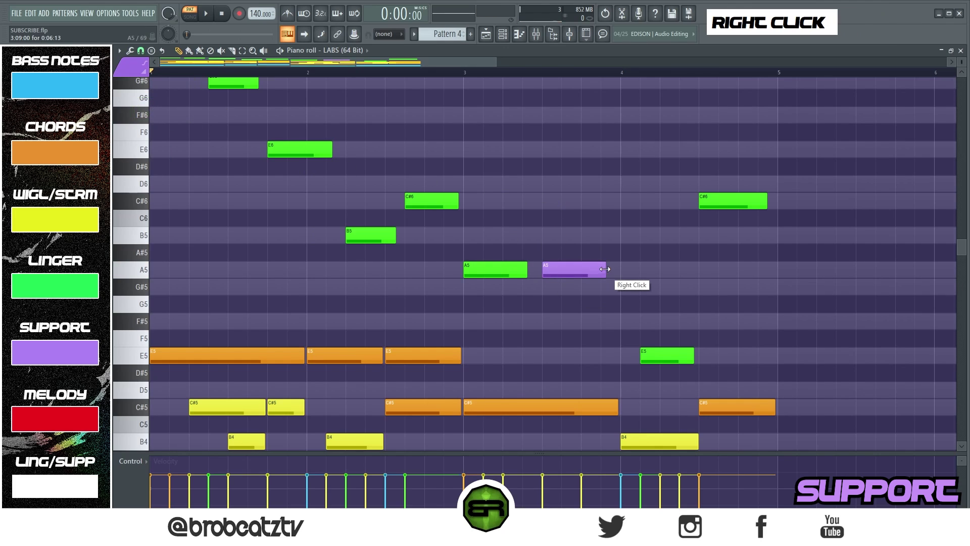
Shorten the purple A5 to about 0.2 beats, and follow it with purple B5 and A5 notes about one beat long, the A5 on beat 4
drag(601, 269, 567, 273)
alt+click(548, 235)
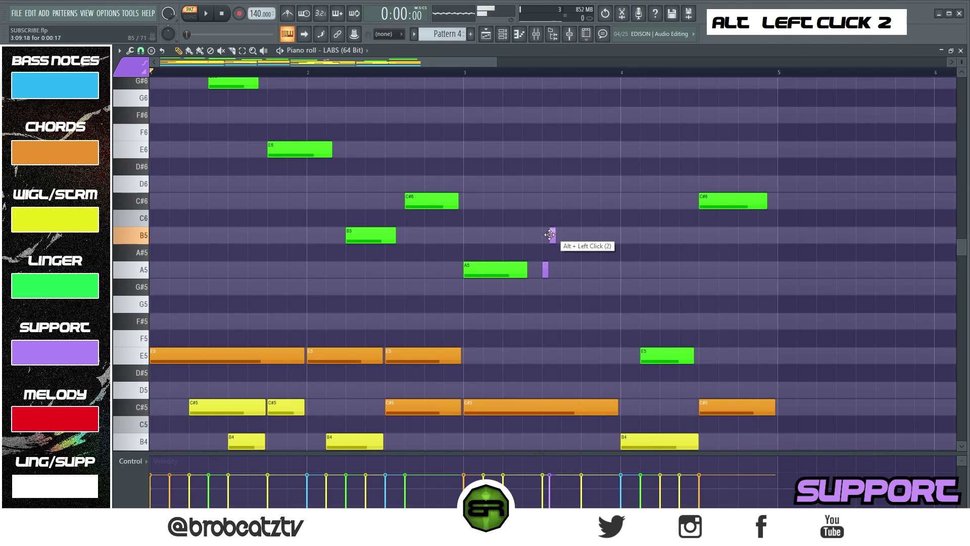
drag(548, 269, 583, 242)
alt+click(585, 269)
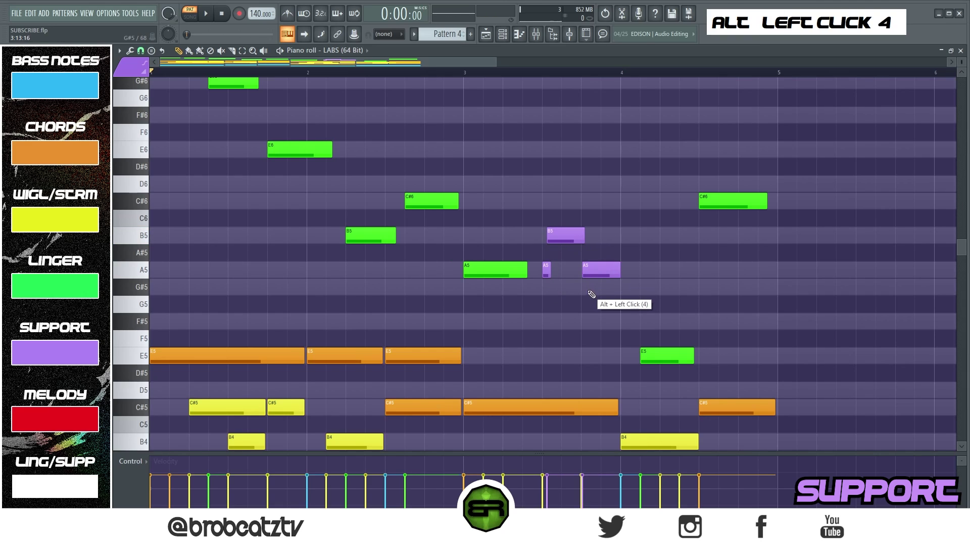
Copy the beat 4 purple A5 down to F#5 half a beat later, and play the pattern
ctrl+click(595, 274)
drag(595, 274, 612, 324)
click(611, 332)
right_click(624, 337)
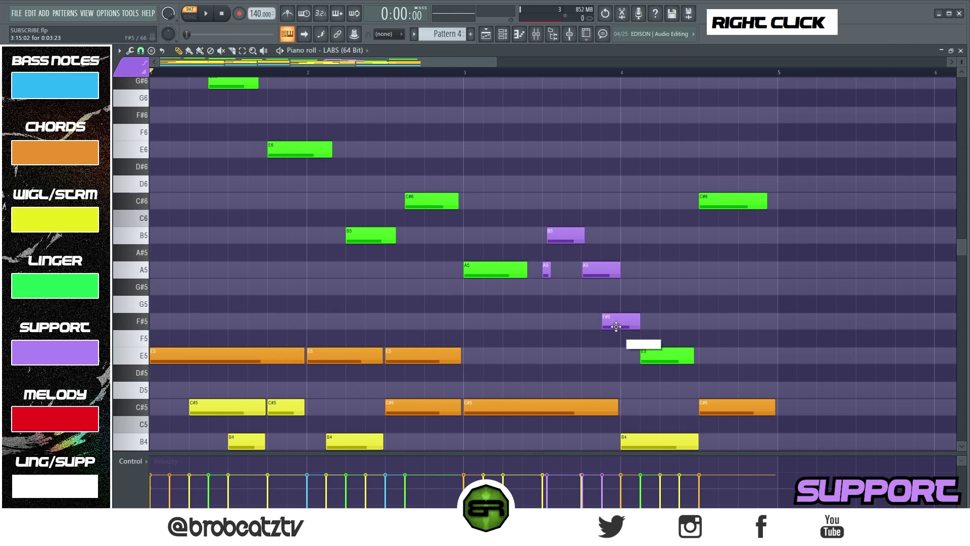
key(space)
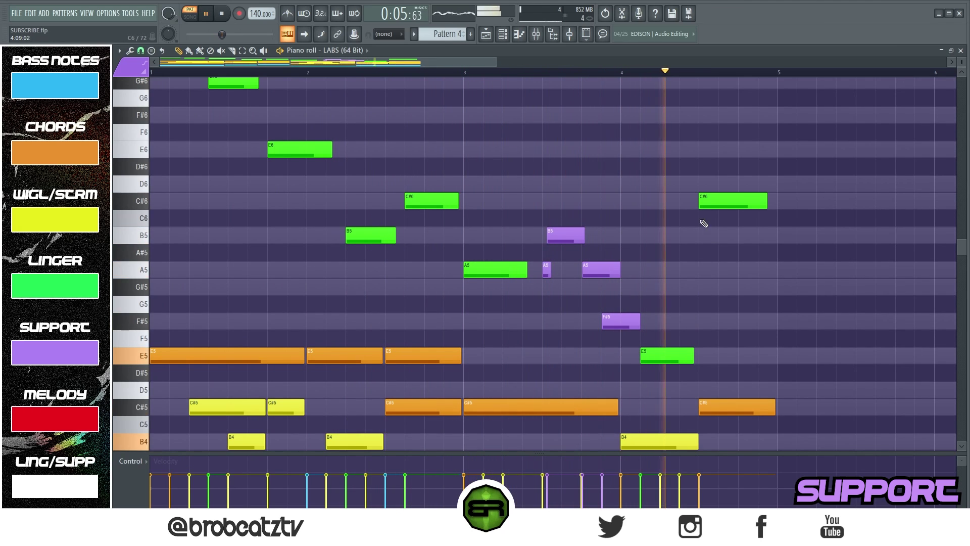
key(space)
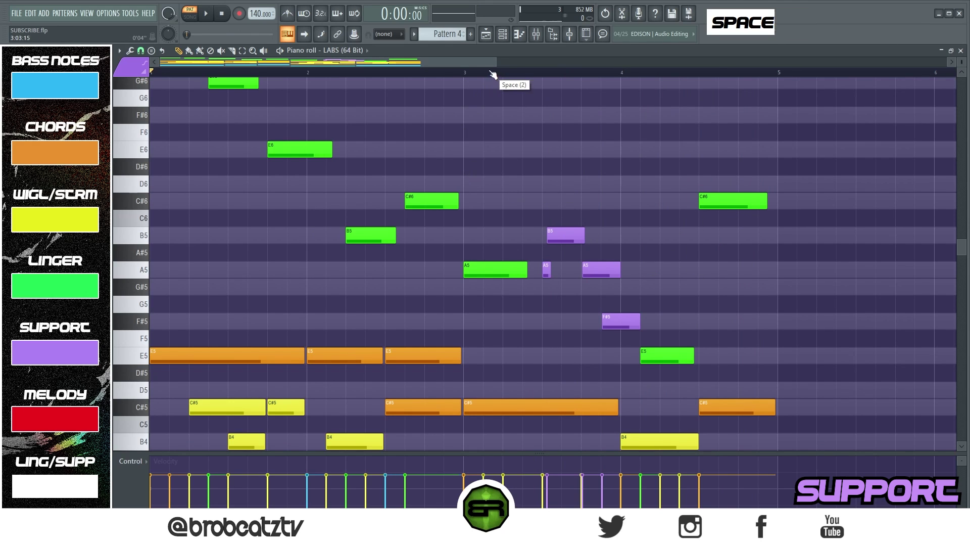
Duplicate all notes of the four-bar pattern into bars 5 to 8
key(ctrl+a)
drag(187, 349, 813, 348)
right_click(805, 336)
scroll(674, 103, down, 4)
scroll(673, 100, up, 7)
scroll(642, 72, down, 3)
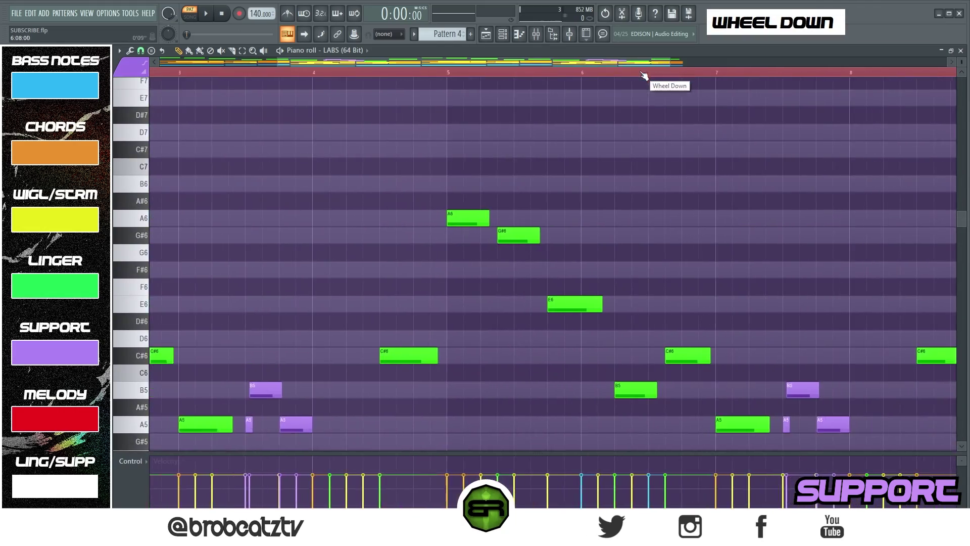
drag(497, 204, 664, 316)
right_click(392, 278)
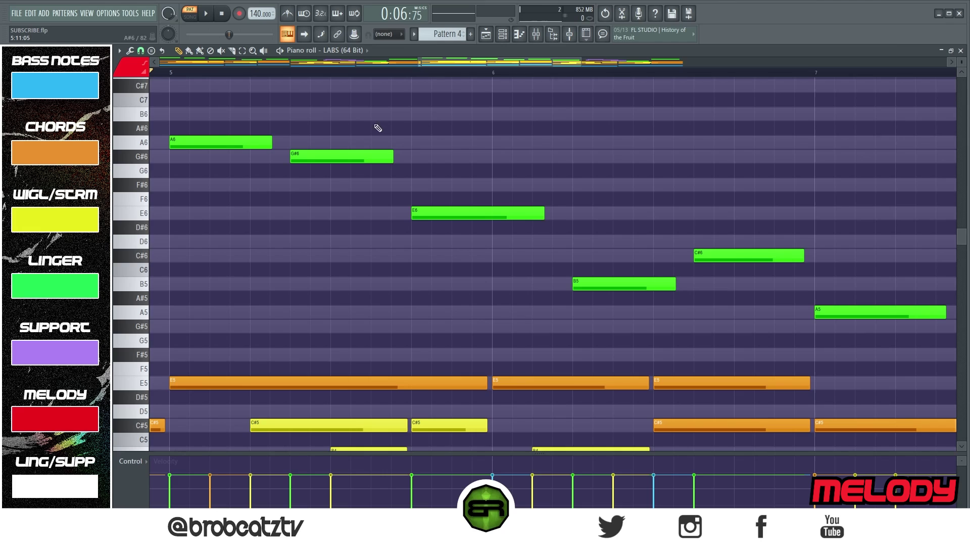
Replace the green A6, G#6 and E6 in bar 5 with a red A6 and add a red C#6 starting bar 6, each about 1.1 beats
click(323, 130)
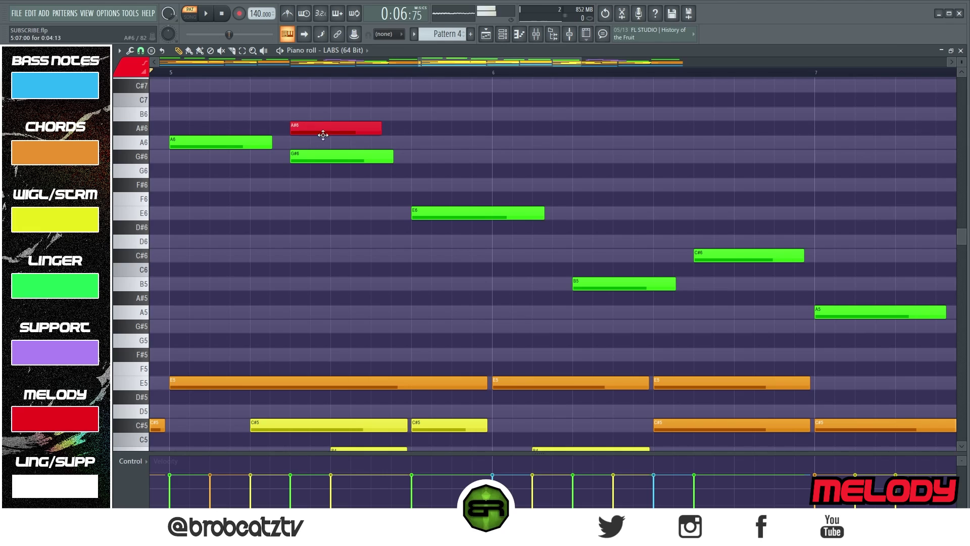
right_click(364, 129)
right_click(449, 213)
right_click(313, 157)
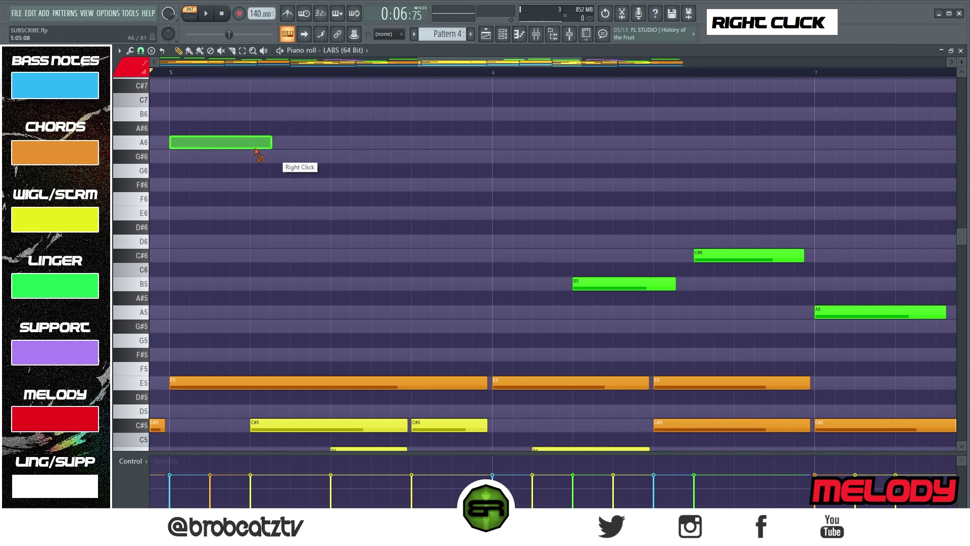
right_click(252, 142)
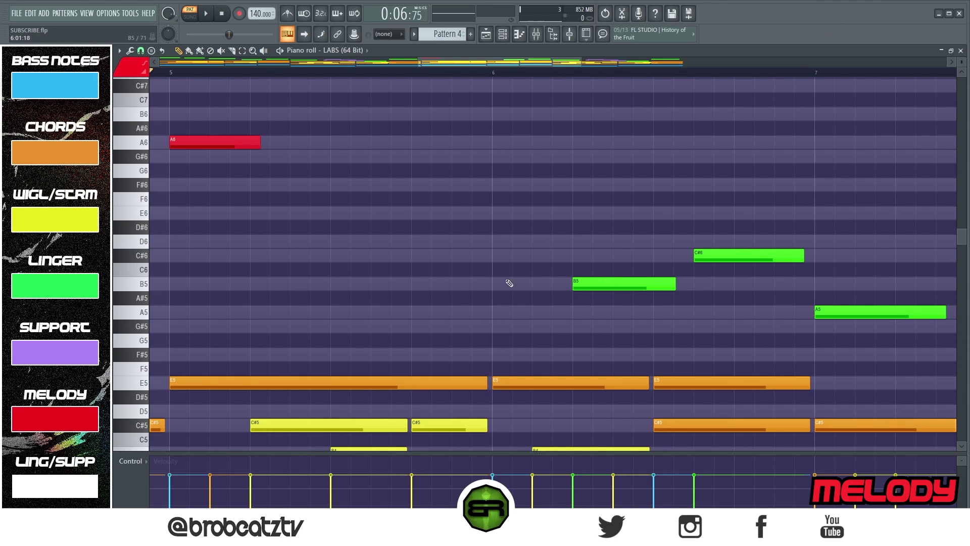
drag(537, 252, 516, 253)
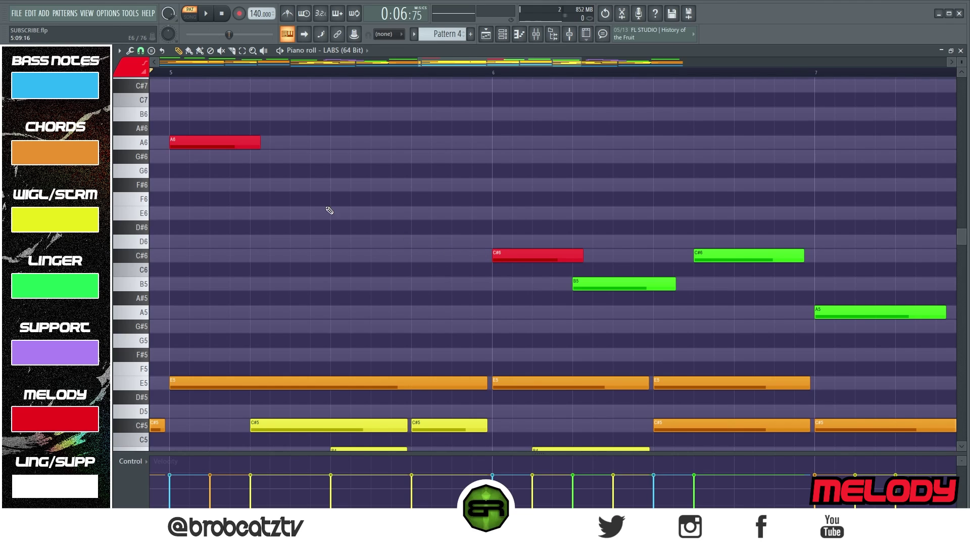
Add short red F#6, G#6 and F#6 notes, each about a third of a beat, from beat 2 of bar 5, and play them
ctrl+click(216, 136)
mouse_move(216, 136)
mouse_down()
mouse_move(286, 200)
mouse_move(305, 183)
mouse_move(276, 189)
mouse_up()
right_click(334, 208)
click(292, 189)
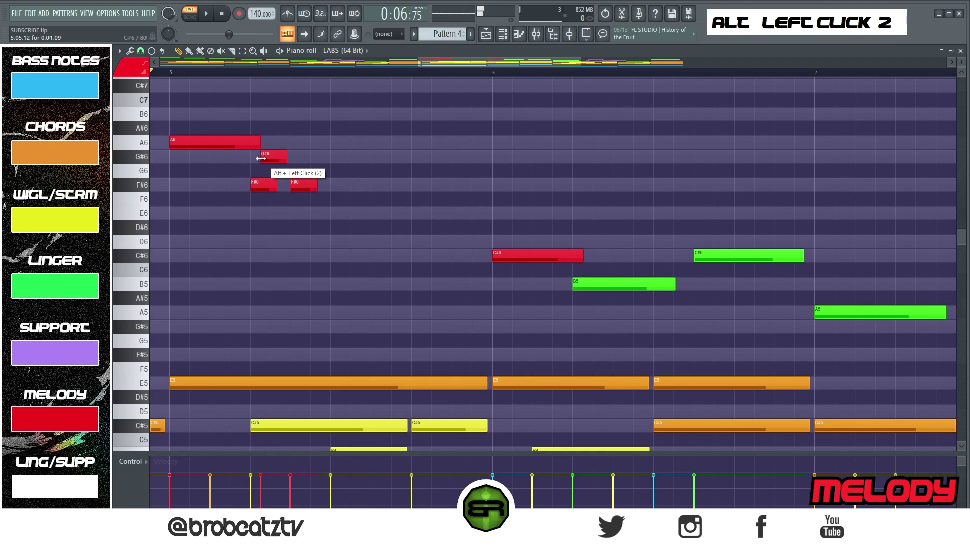
key(space)
key(space)
key(space)
Lengthen the red G#6 to about half a beat and the second F#6 to one beat, and add one-beat E6 and F#6 on beats 3 and 4
drag(286, 153, 299, 153)
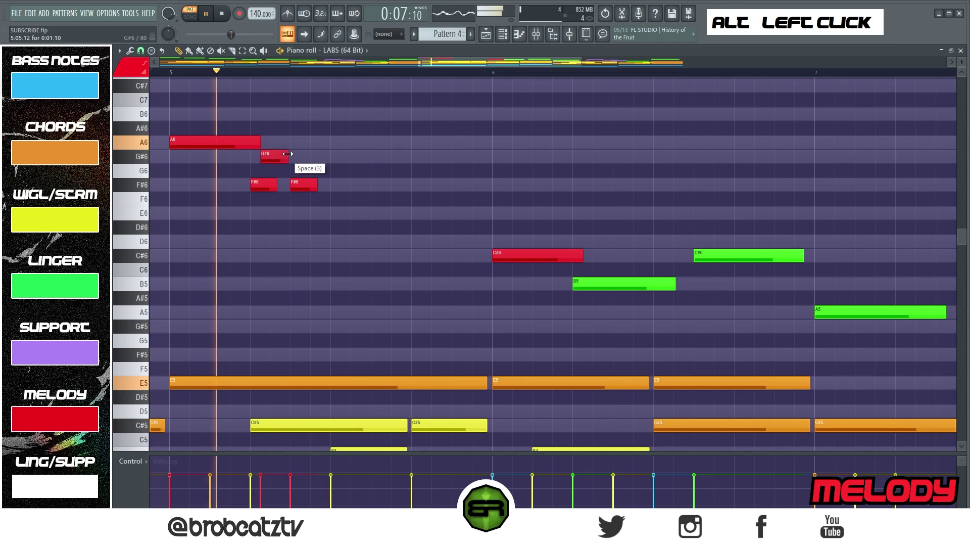
key(space)
drag(317, 185, 331, 214)
click(415, 188)
key(space)
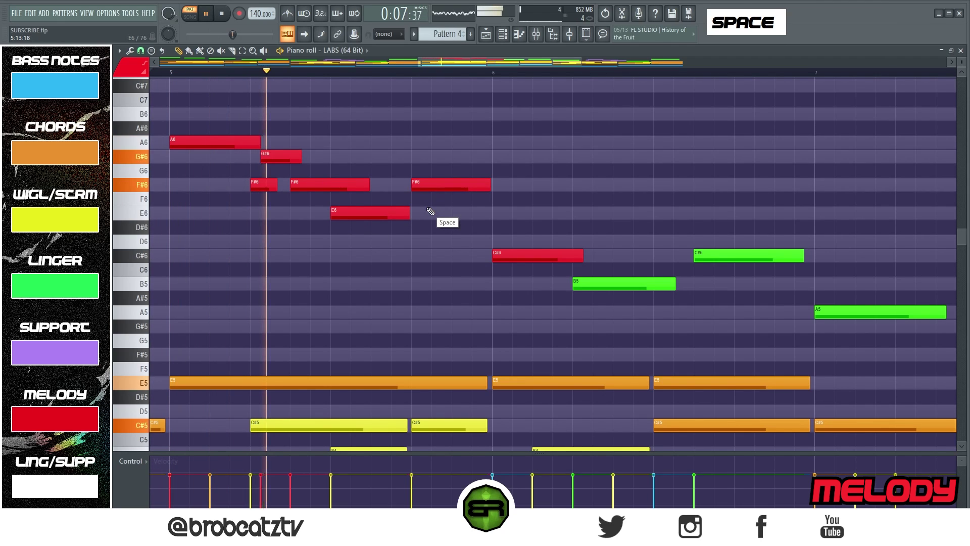
Move the red C#6 half a beat earlier and nudge the red A6 in bar 5 slightly later, checking with playback
drag(498, 256, 465, 257)
key(space)
key(space)
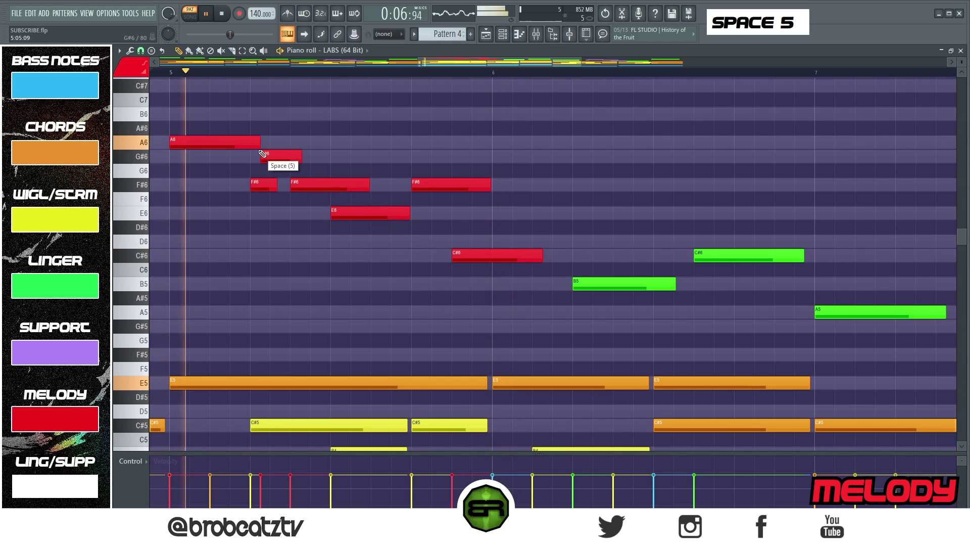
alt+click(238, 143)
key(space)
key(space)
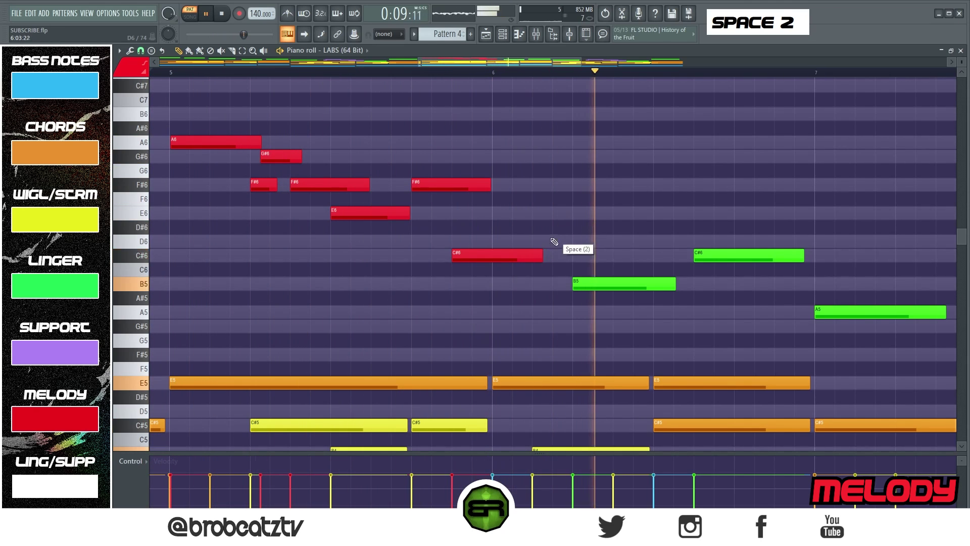
Show the whole eight-bar pattern and play it from the start
key(space)
ctrl+right_click(537, 196)
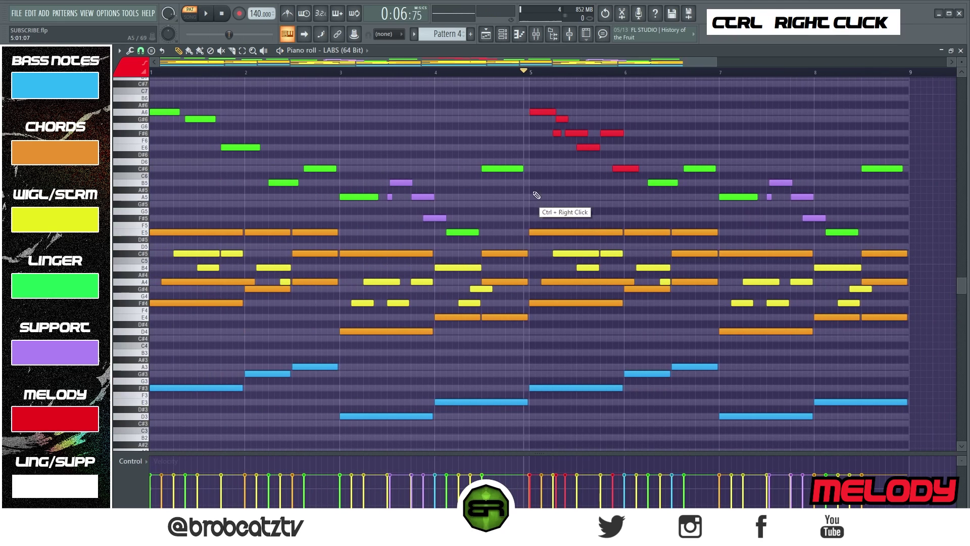
right_click(545, 159)
scroll(551, 177, up, 3)
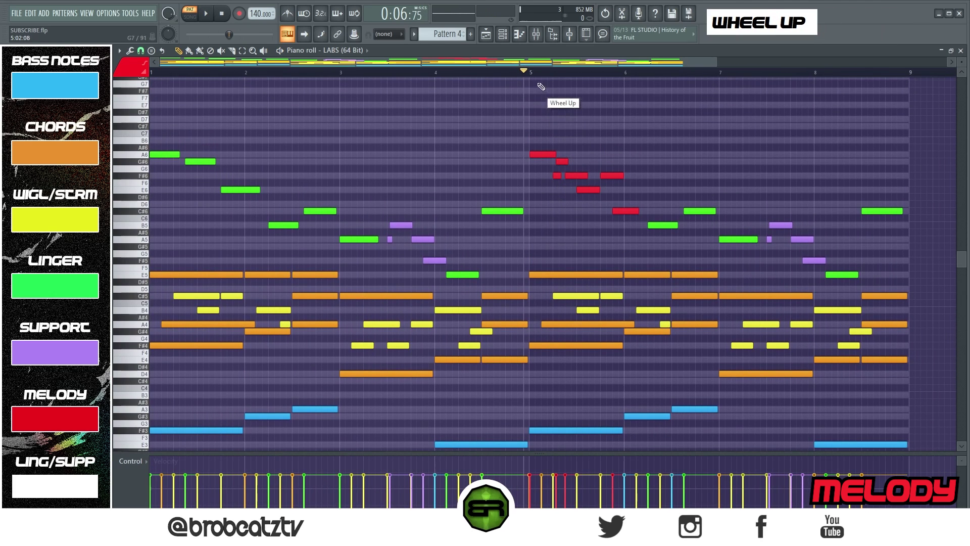
scroll(540, 86, up, 1)
scroll(447, 66, up, 3)
scroll(430, 76, up, 1)
ctrl+right_click(332, 125)
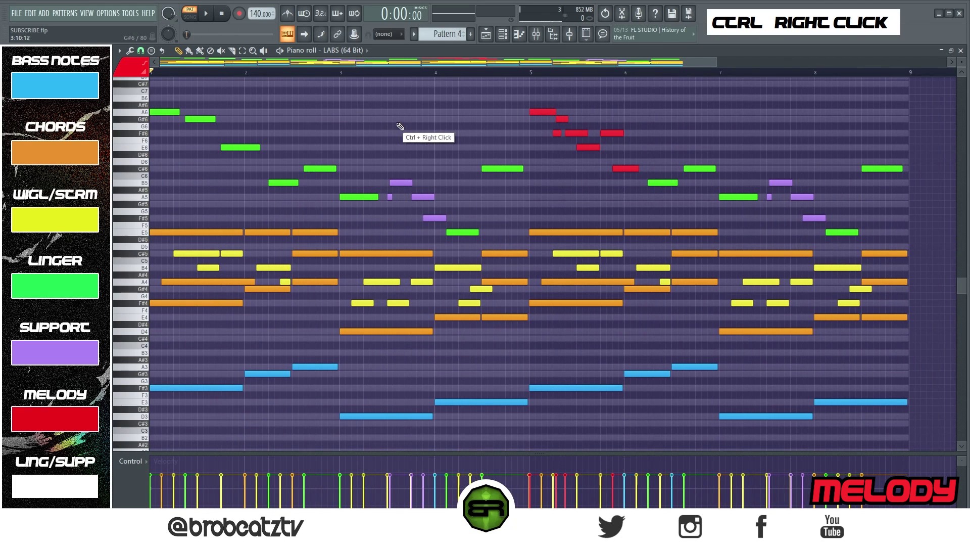
key(space)
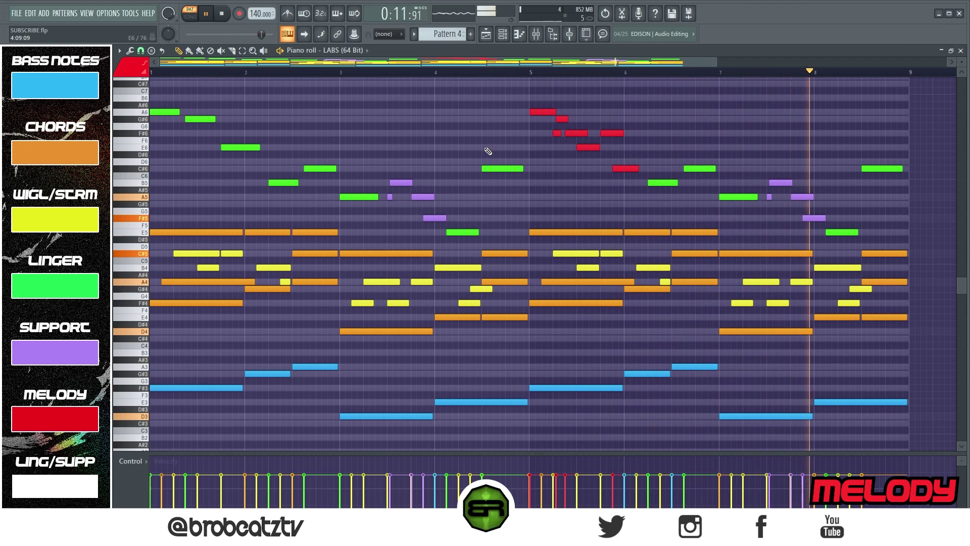
key(space)
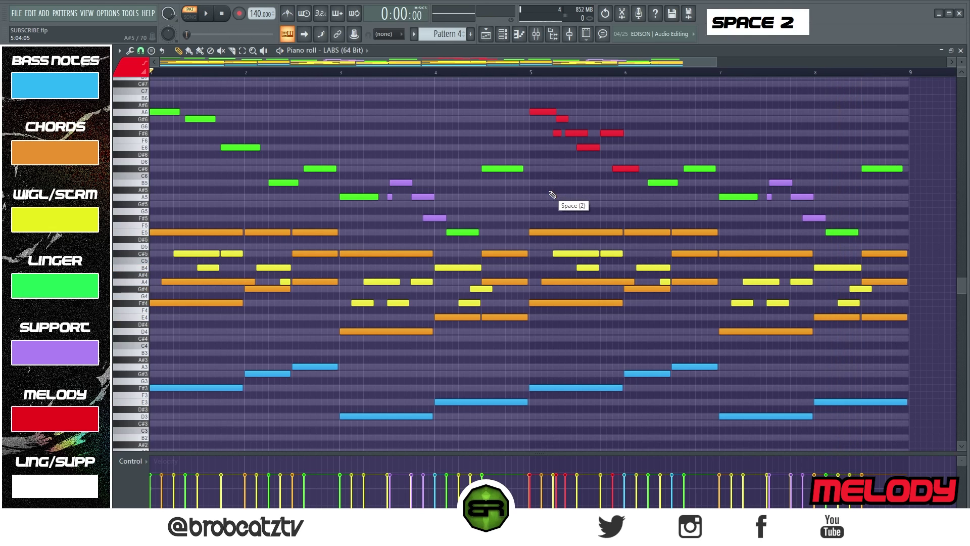
Try copying all notes from E5 downwards into bars 9 to 16, and delete the copies after playing them
key(ctrl)
drag(140, 237, 157, 427)
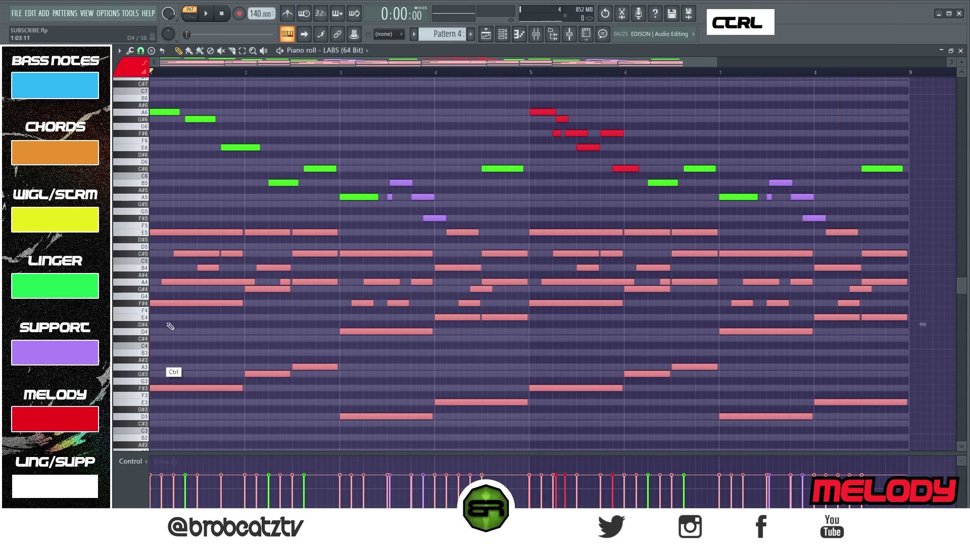
drag(163, 230, 923, 231)
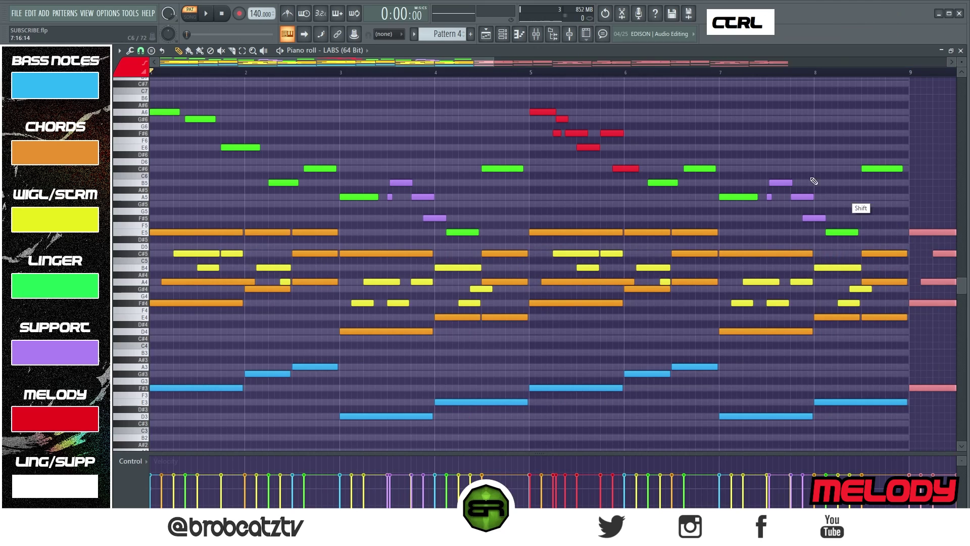
ctrl+right_click(783, 187)
click(540, 73)
key(space)
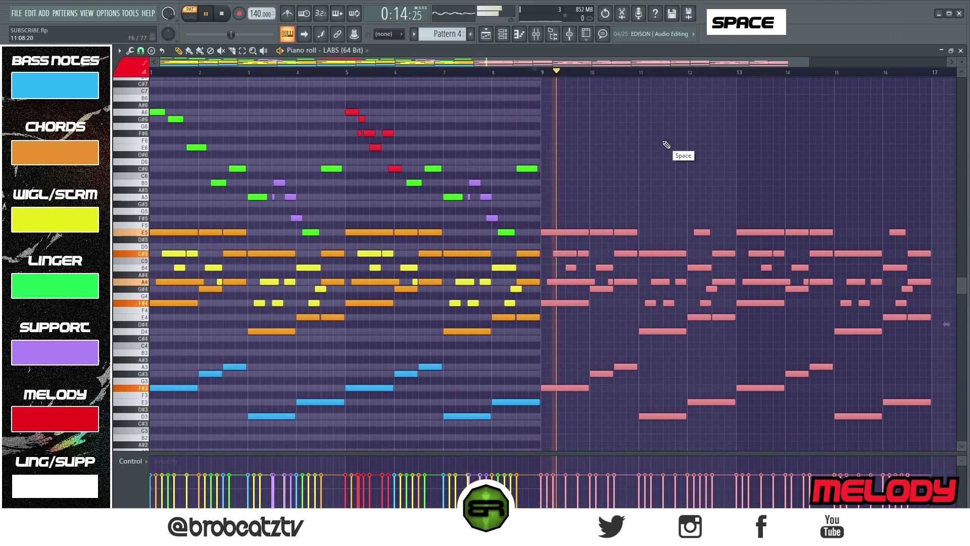
key(space)
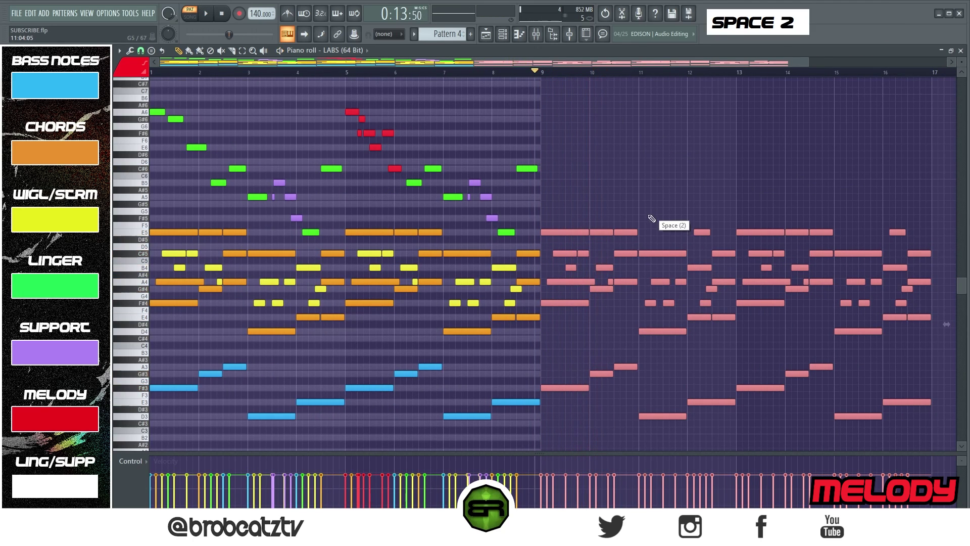
key(Delete)
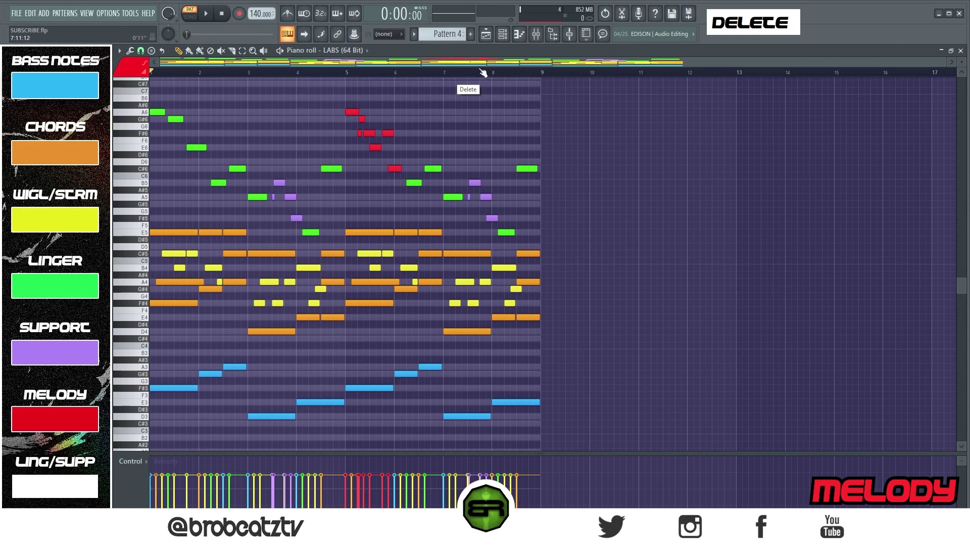
Put the Pattern 4 notes on the LABS (64 Bit) #4 channel and show the channel rack
click(503, 35)
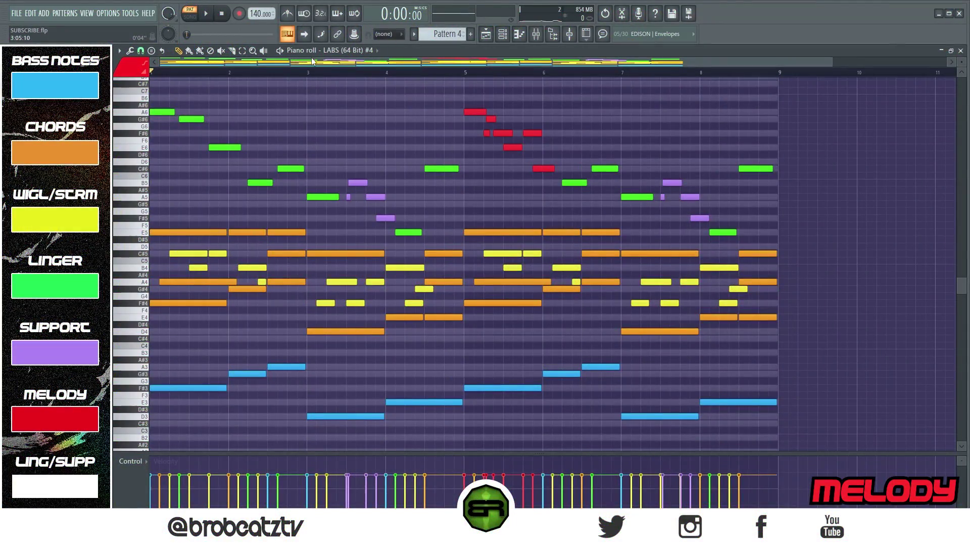
click(504, 35)
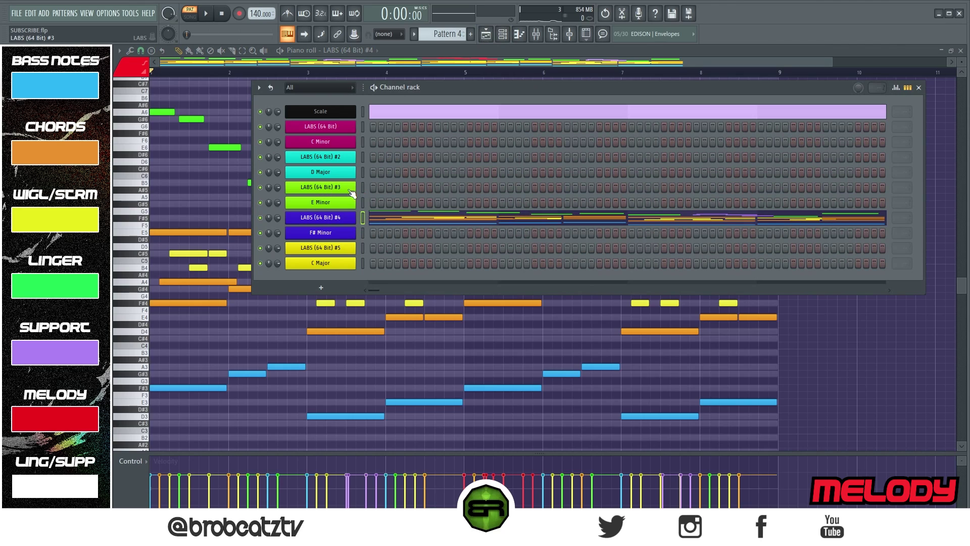
drag(459, 89, 453, 95)
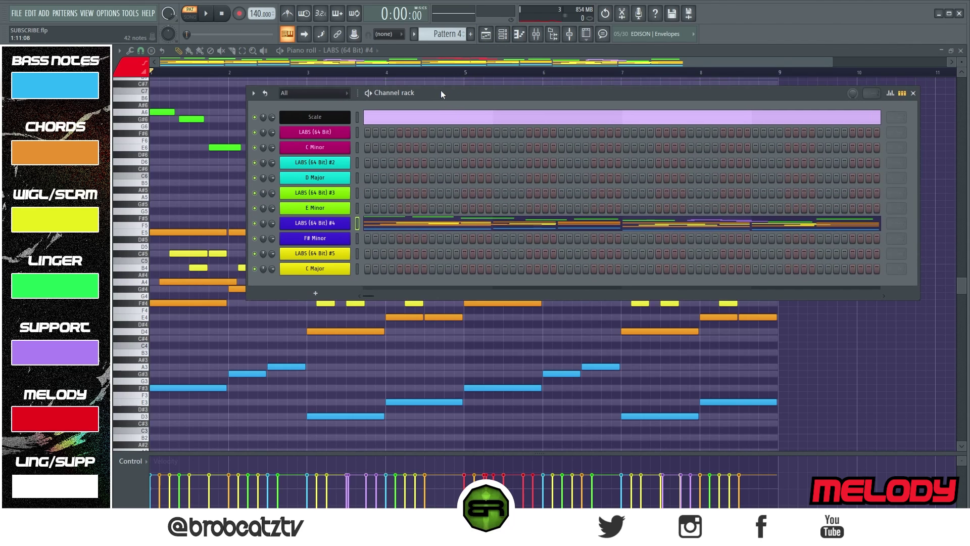
Check the instrument preset of LABS (64 Bit) #4, and play the eight-bar pattern with it
double_click(328, 225)
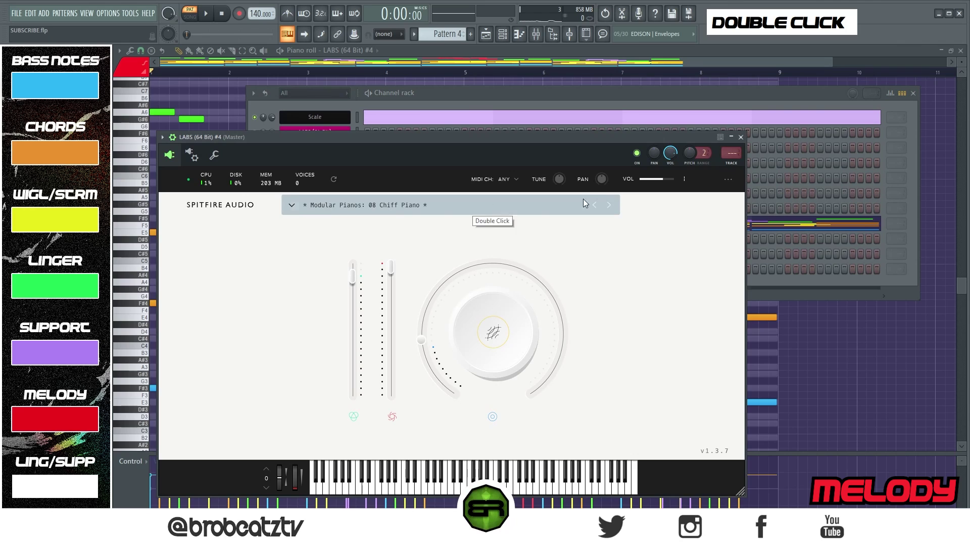
click(732, 138)
click(423, 57)
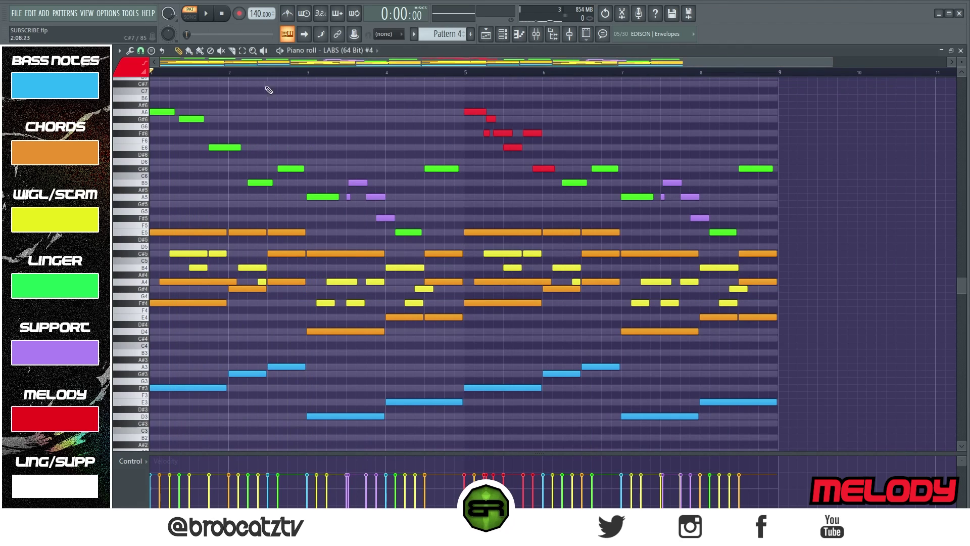
key(space)
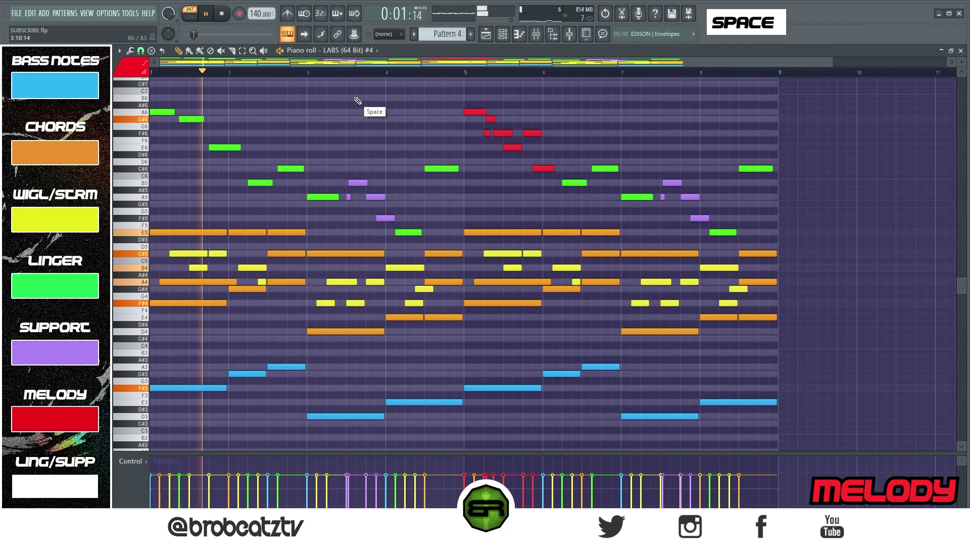
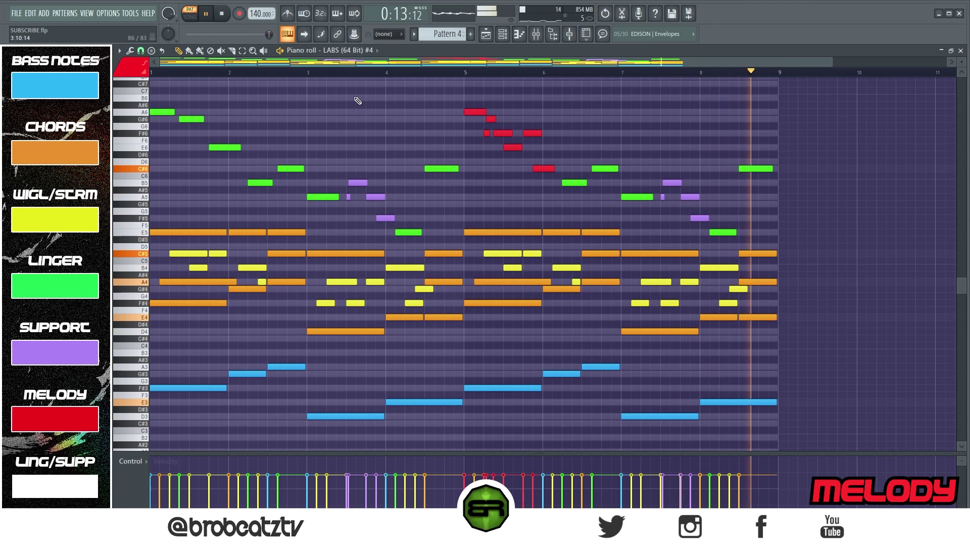
key(space)
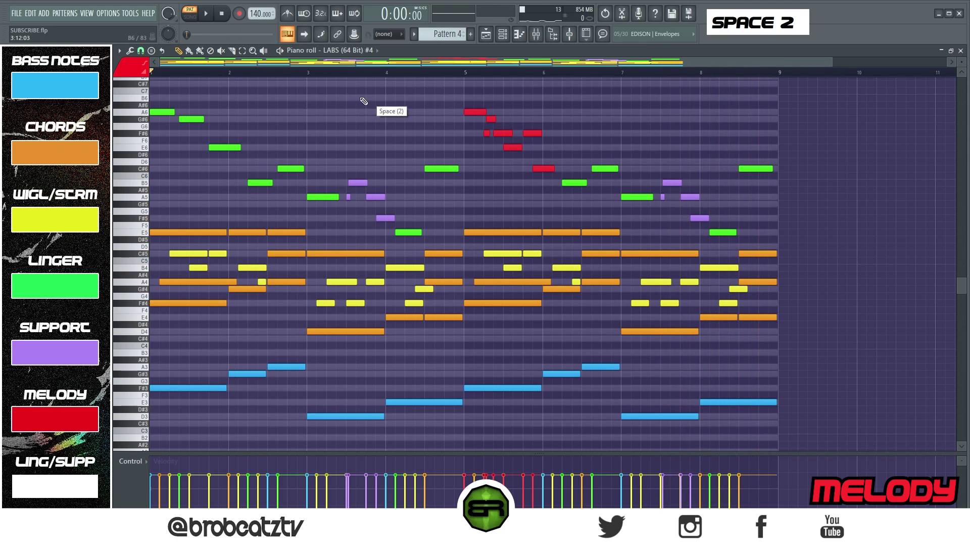
Check the LABS (64 Bit) #5 instrument, and switch to its empty piano roll in Pattern 5
click(494, 40)
click(319, 260)
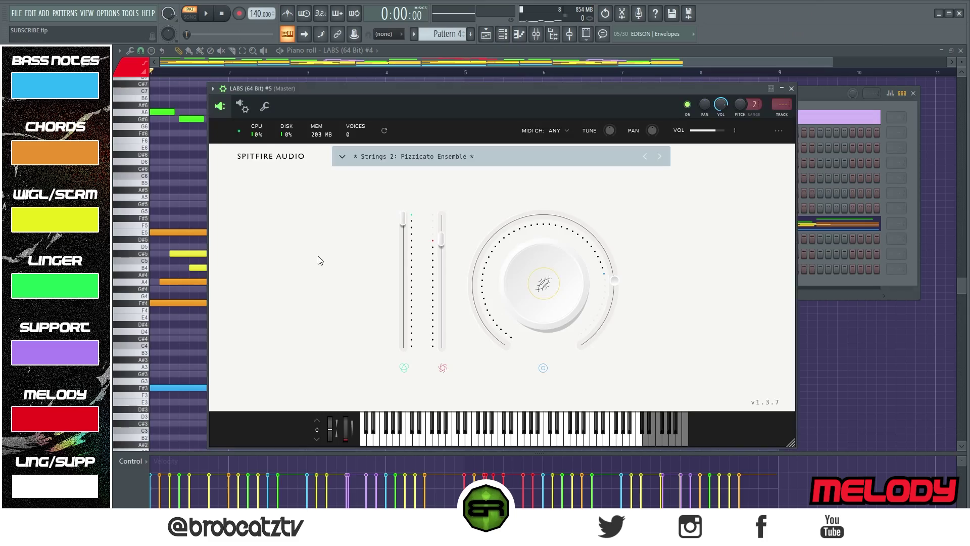
click(791, 89)
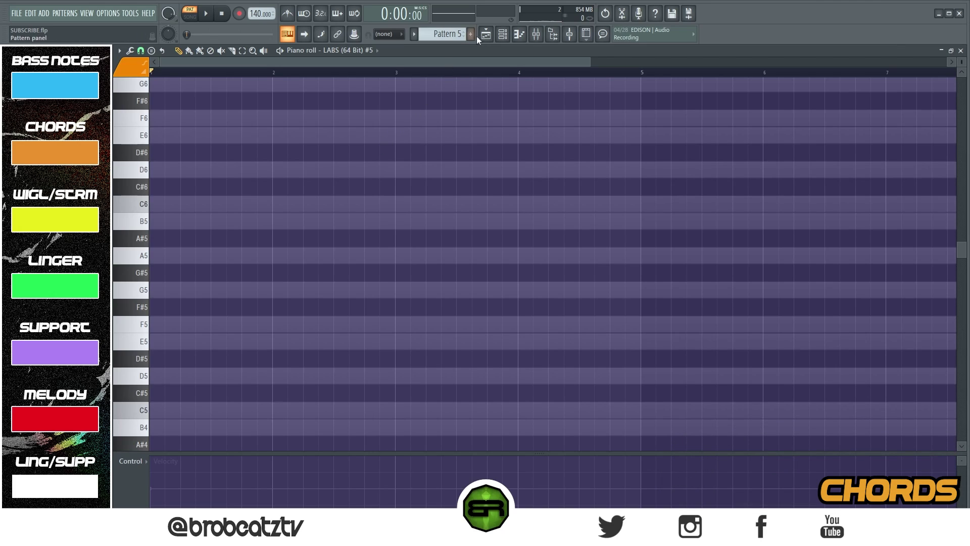
Compare the channel contents of Pattern 4 and Pattern 5, ending on Pattern 5
click(502, 39)
scroll(443, 34, down, 4)
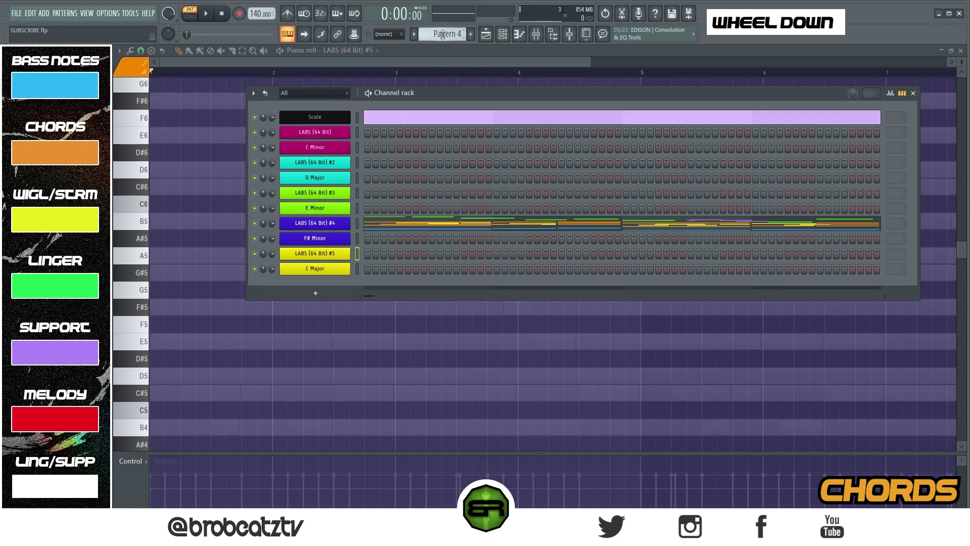
scroll(442, 35, up, 3)
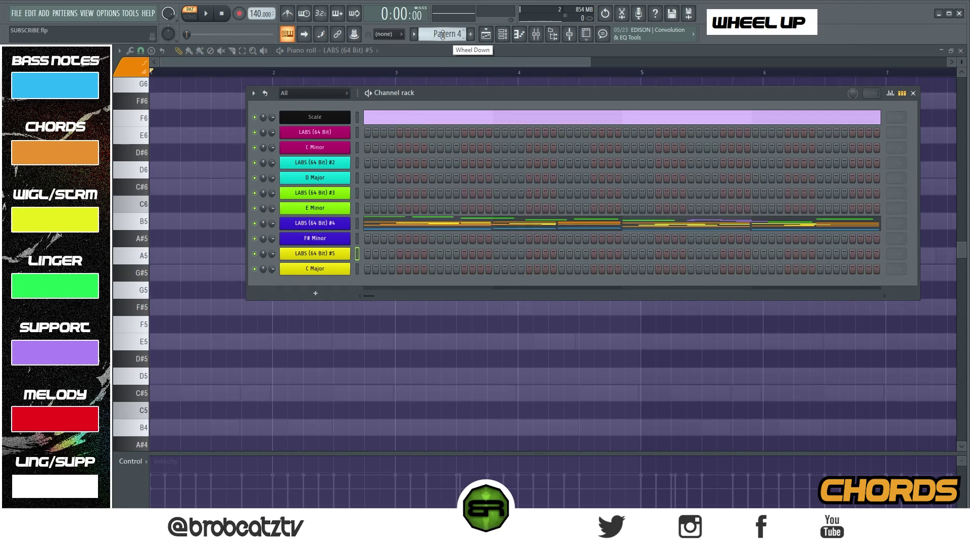
scroll(442, 34, down, 1)
click(396, 60)
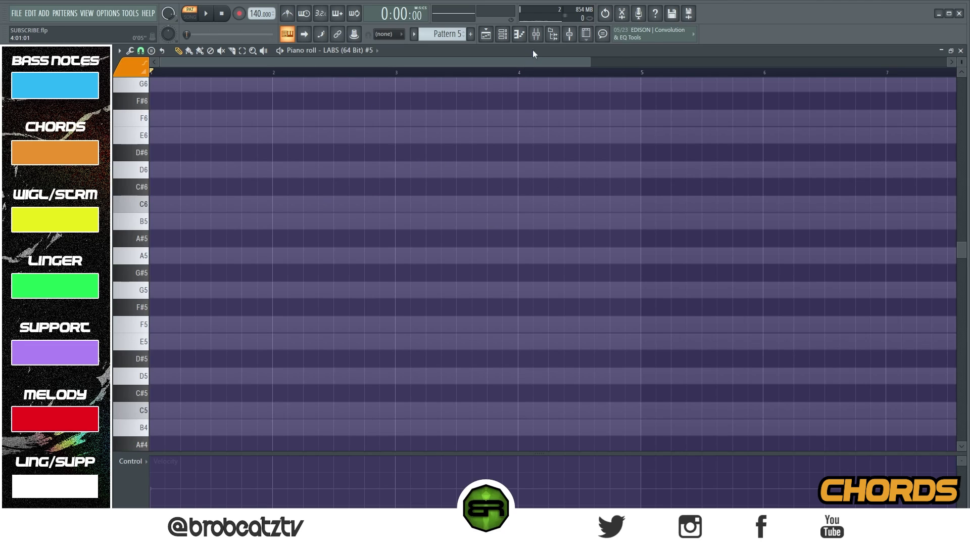
Review the LABS (64 Bit) #5 instrument preset and return to the empty Pattern 5 piano roll
click(502, 39)
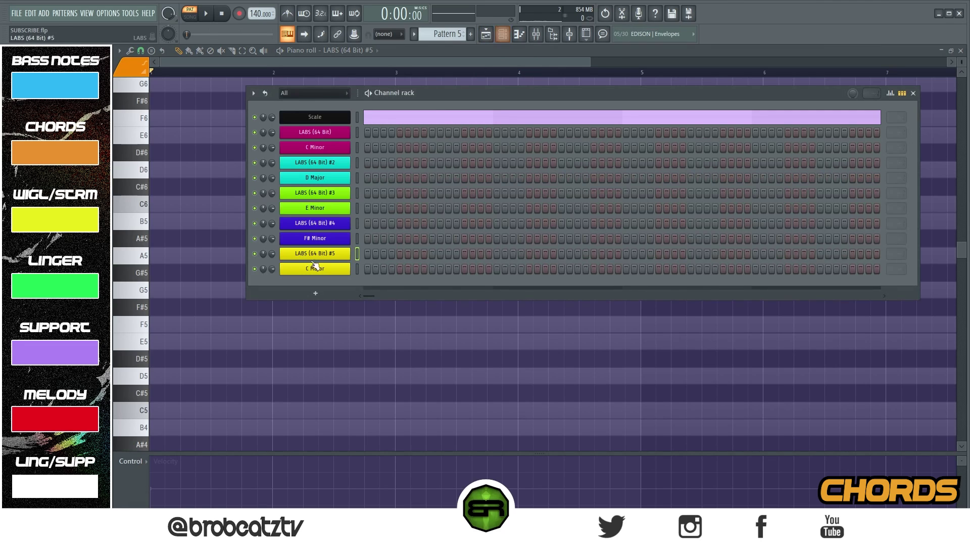
ctrl+double_click(331, 257)
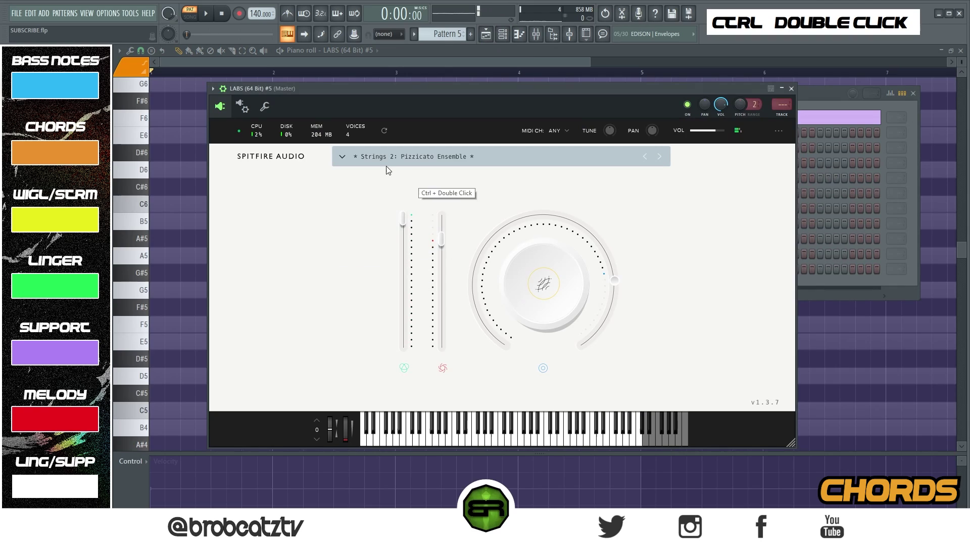
click(792, 89)
click(232, 64)
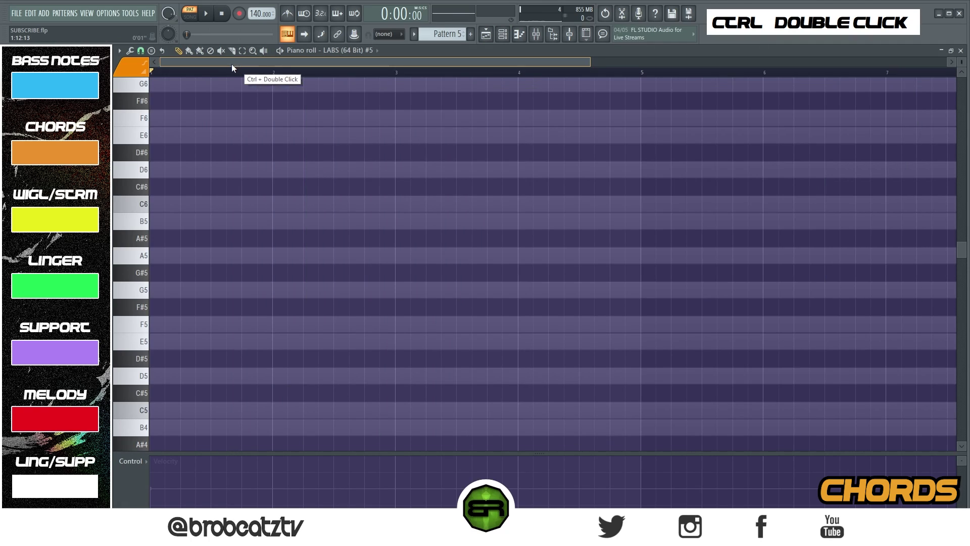
click(503, 35)
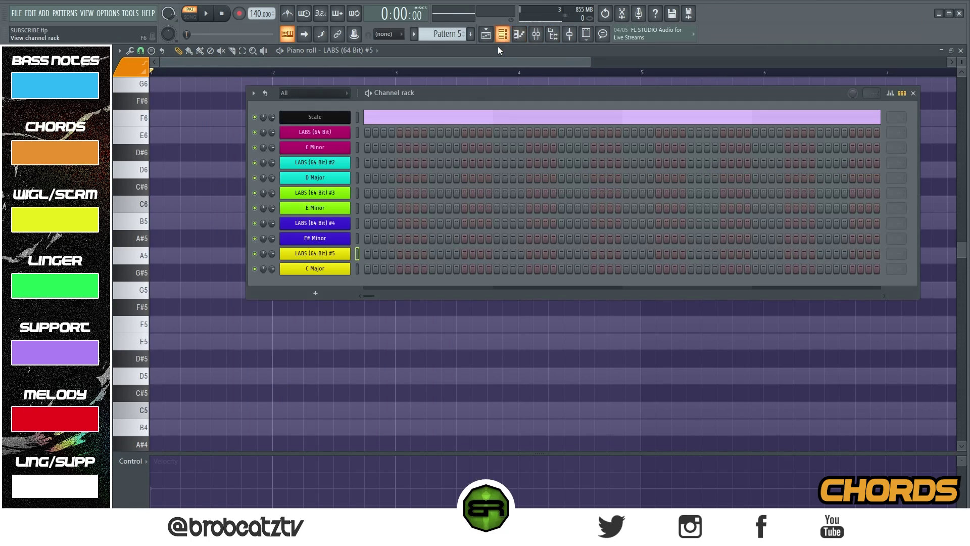
right_click(183, 181)
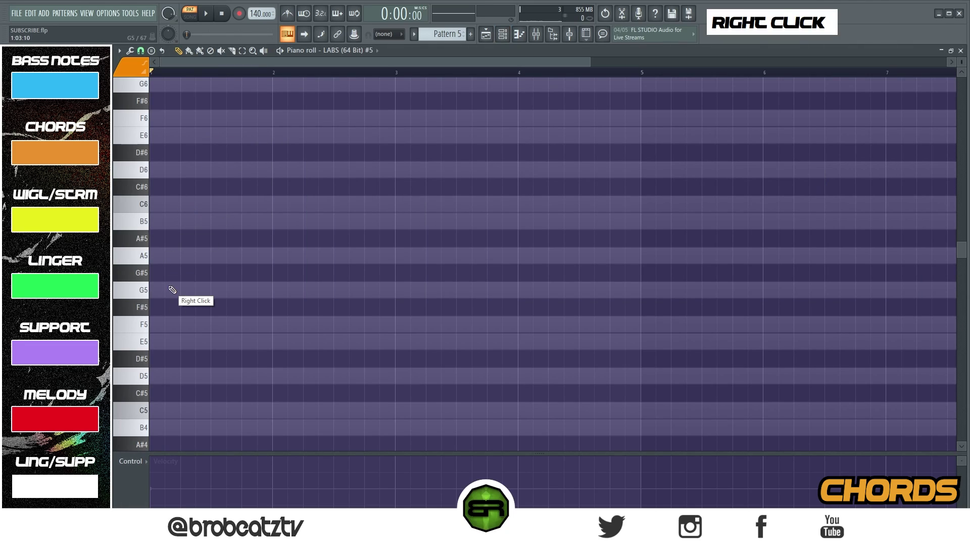
Build an orange chord of F5, A5, C6 and E6, each about two bars long, from the start of Pattern 5
click(166, 205)
ctrl+click(175, 207)
drag(175, 208, 155, 257)
right_click(175, 274)
drag(166, 323, 132, 322)
ctrl+click(166, 207)
drag(163, 204, 162, 134)
drag(171, 196, 294, 335)
right_click(439, 348)
ctrl+click(250, 136)
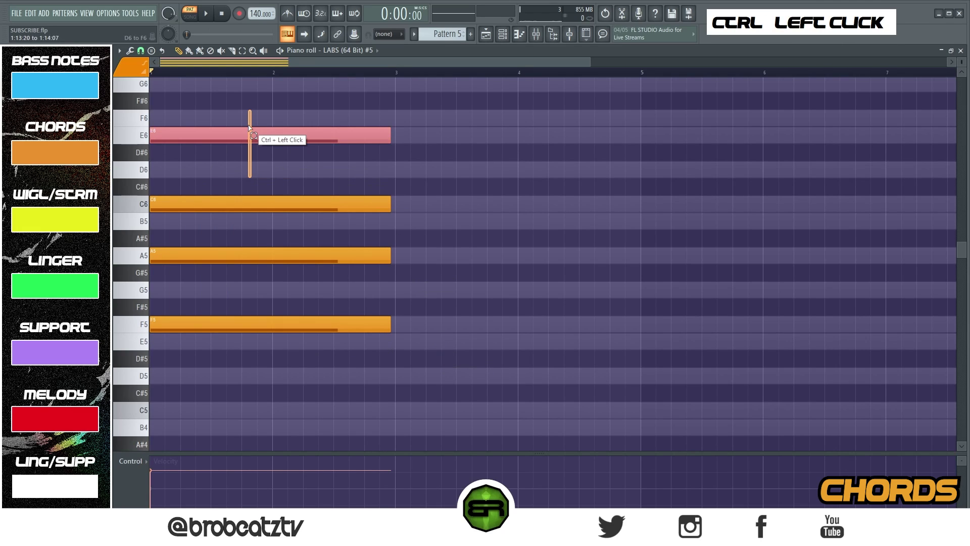
right_click(386, 163)
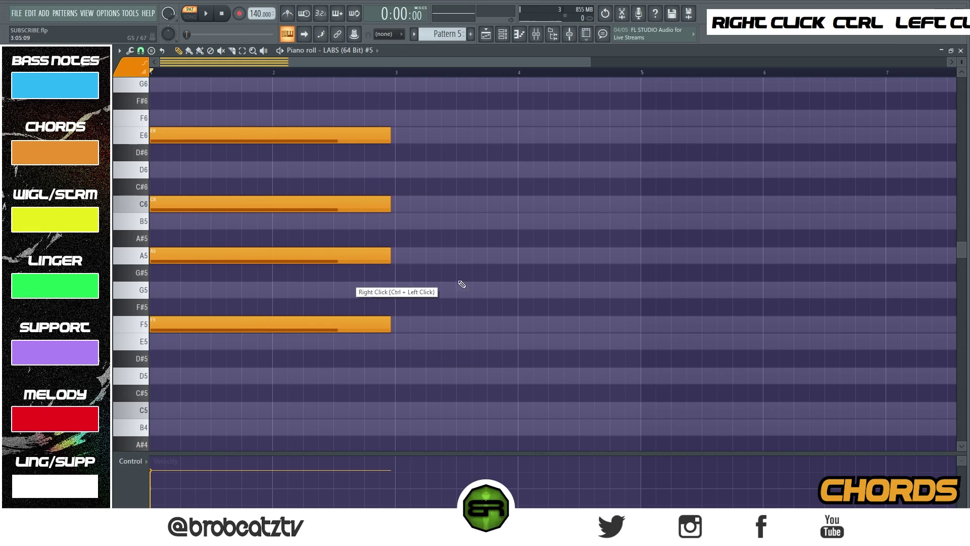
Add a D6 note about two bars long to the opening chord, aligned to bar 1, and play back the chord
right_click(422, 286)
double_click(170, 175)
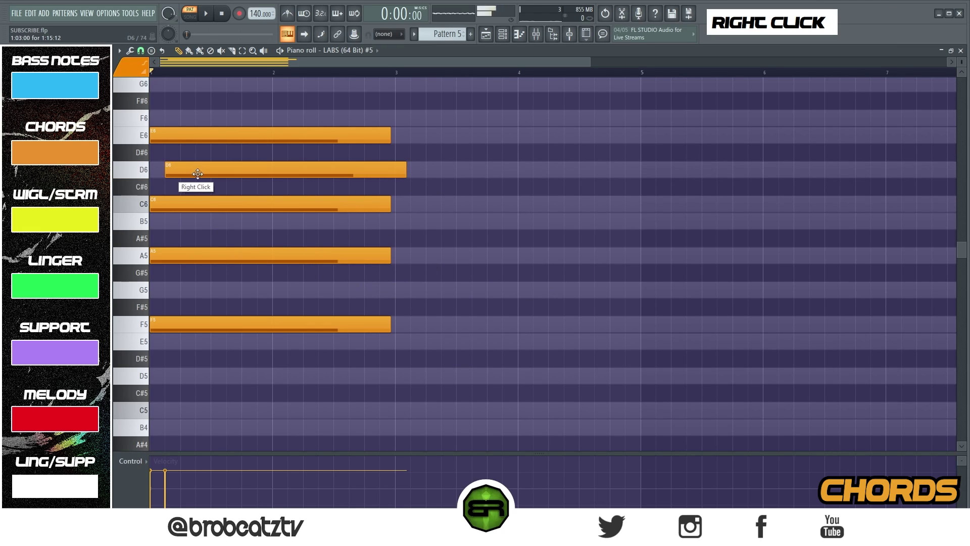
key(space)
key(space)
drag(245, 172, 207, 166)
key(space)
key(space)
key(space)
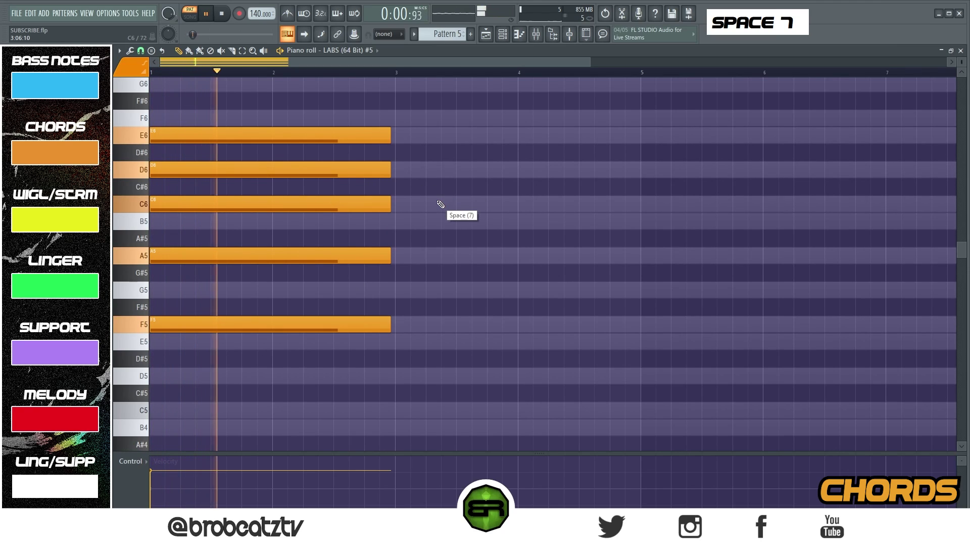
key(space)
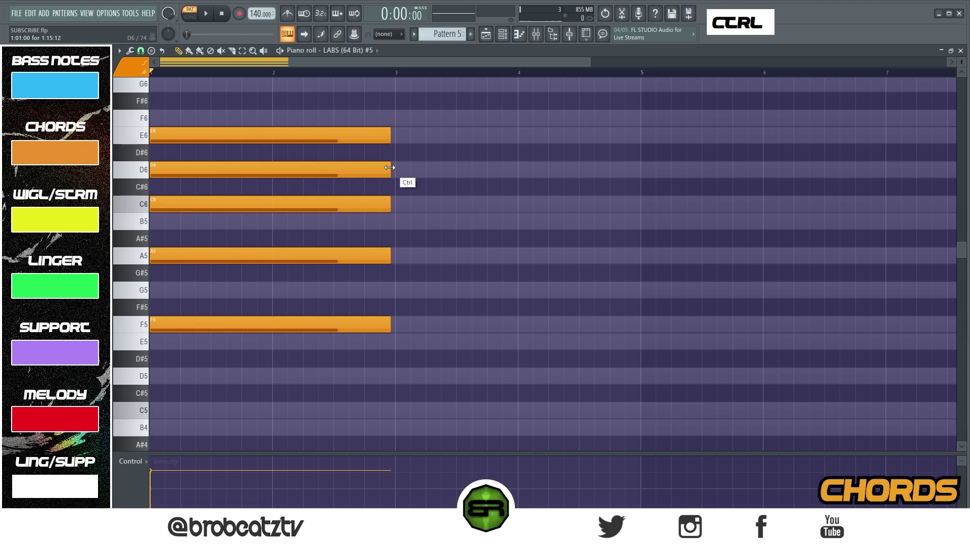
Build a one-bar orange chord of A5, C6 and E6 in bar 3
right_click(449, 217)
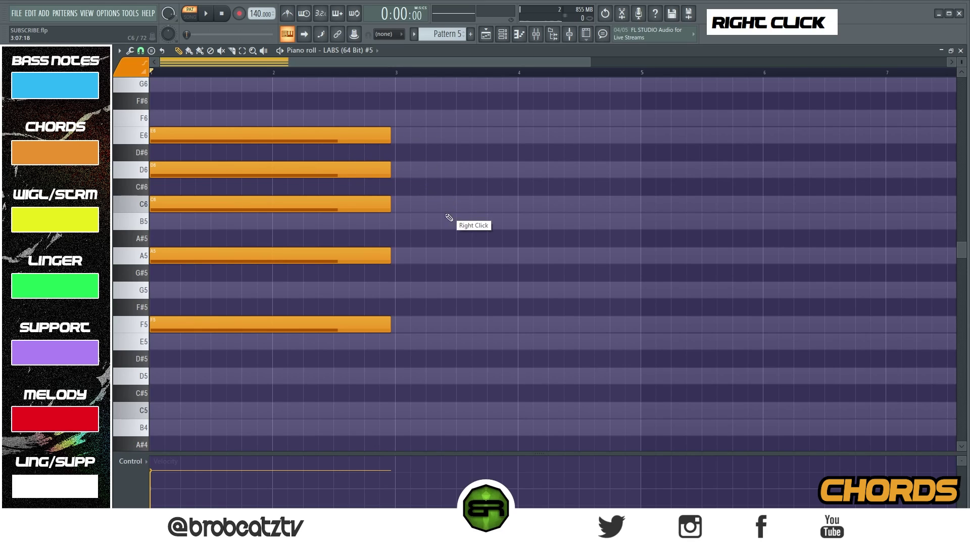
ctrl+click(325, 255)
drag(199, 253, 416, 218)
right_click(446, 225)
drag(565, 106, 518, 254)
right_click(517, 254)
scroll(283, 205, up, 3)
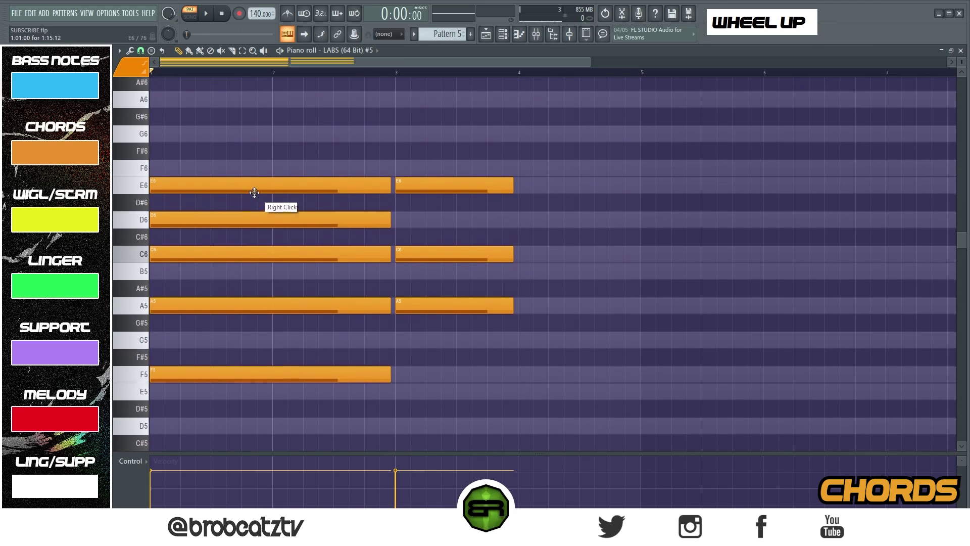
Build a one-bar orange chord of G5, B5, D6 and G6 in bar 4
ctrl+click(177, 256)
ctrl+shift+click(164, 191)
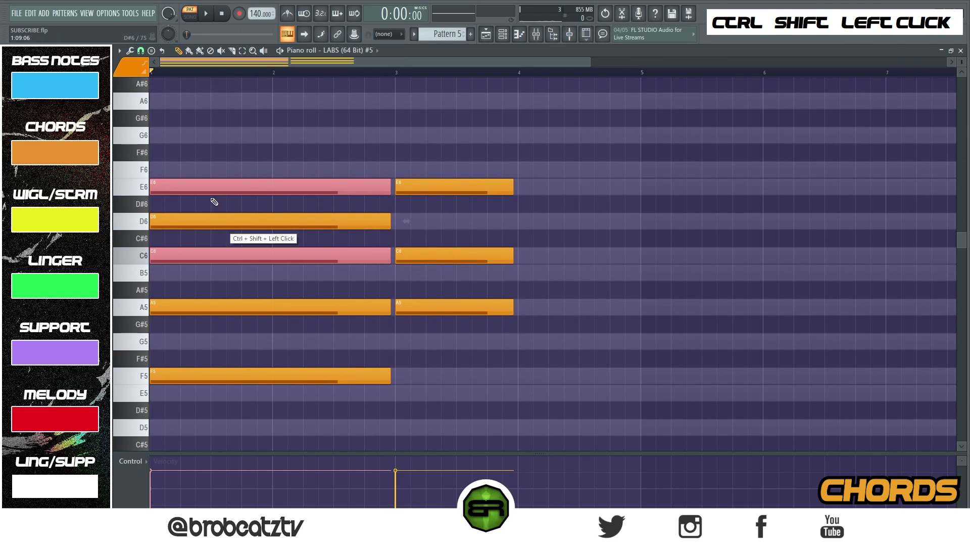
right_click(169, 147)
drag(167, 136, 548, 138)
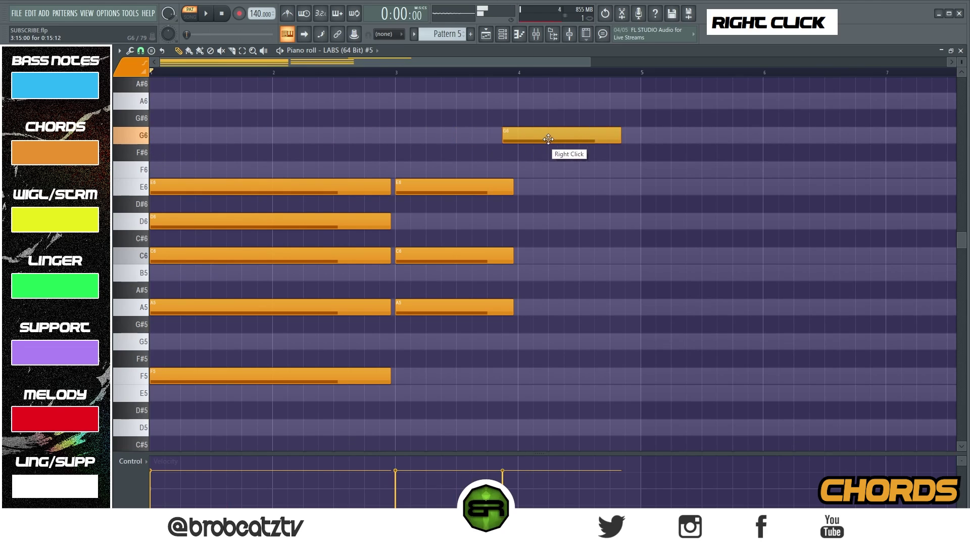
ctrl+click(548, 139)
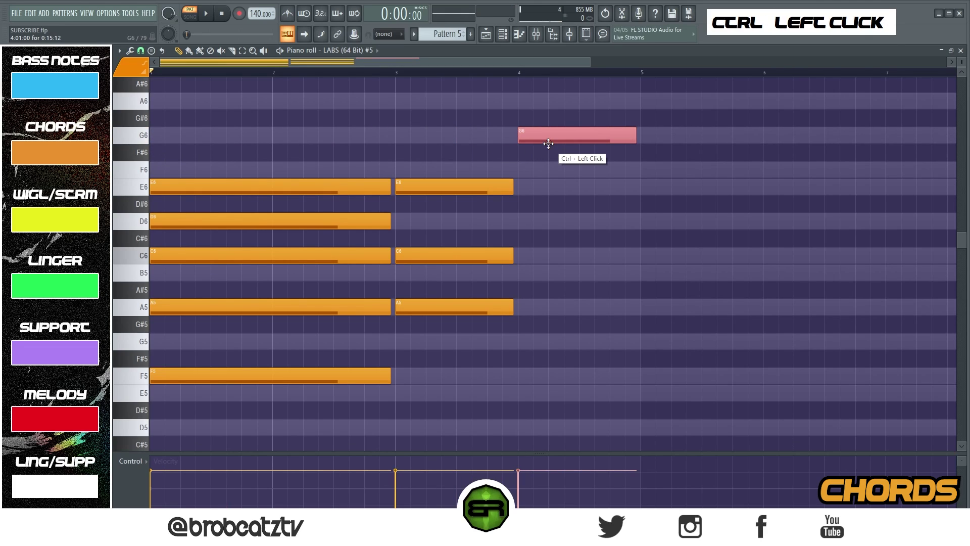
key(ctrl+Down)
right_click(541, 268)
ctrl+click(563, 342)
drag(546, 341, 560, 273)
drag(560, 273, 546, 220)
right_click(554, 325)
ctrl+click(546, 347)
shift+click(548, 344)
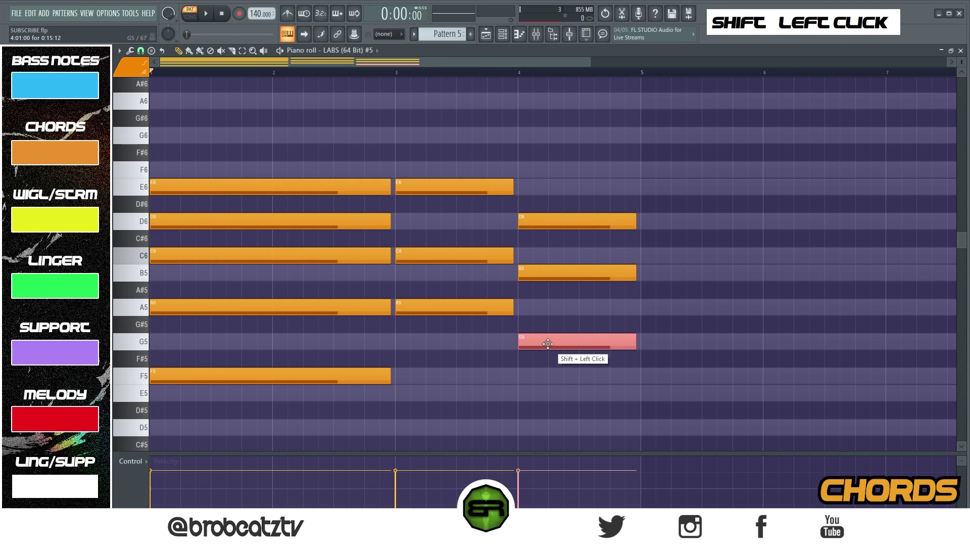
key(ctrl+Up)
right_click(263, 126)
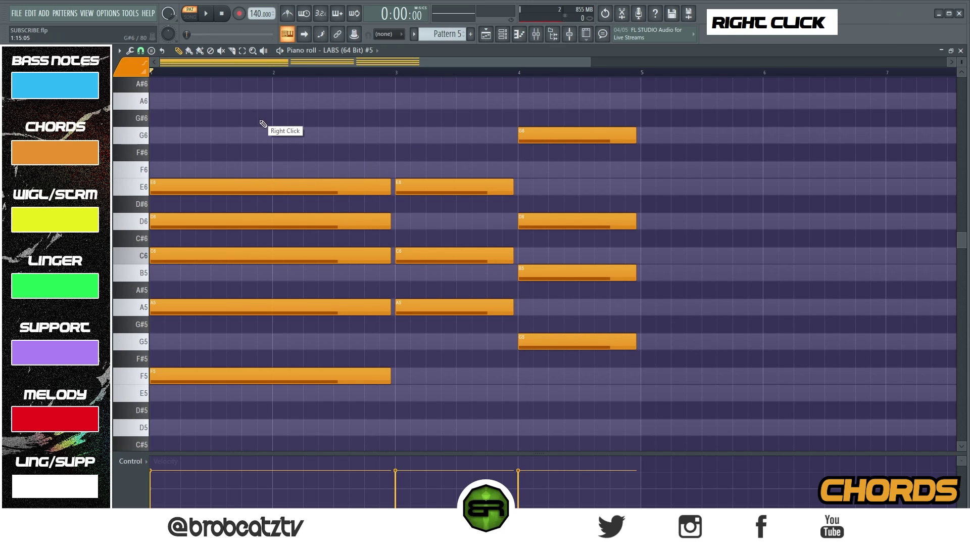
Audition the three chords across bars 1 to 4
alt+right_click(248, 190)
alt+right_click(503, 218)
alt+right_click(581, 209)
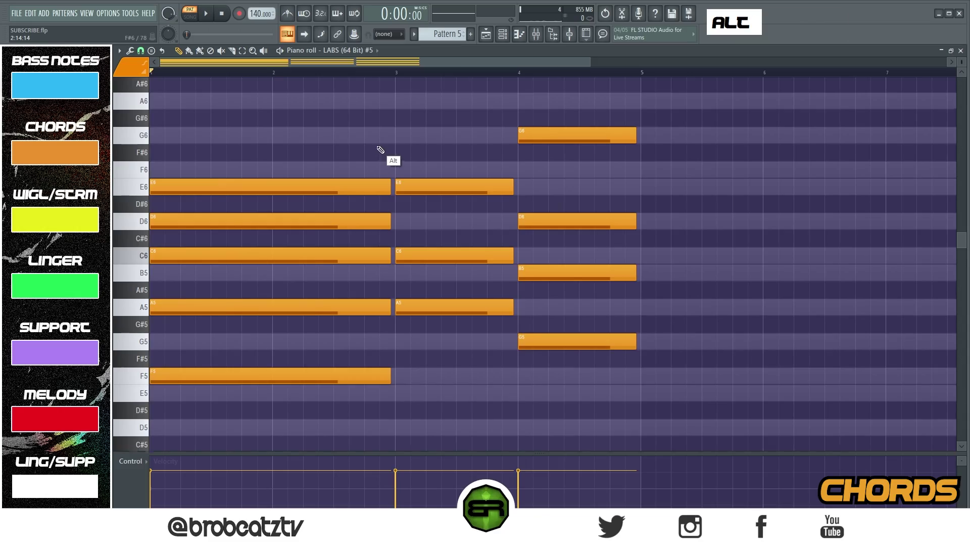
Choose the blue note colour and duplicate each chord's lowest note one octave down, to F4, A4 and G4
scroll(381, 151, down, 1)
scroll(407, 174, up, 1)
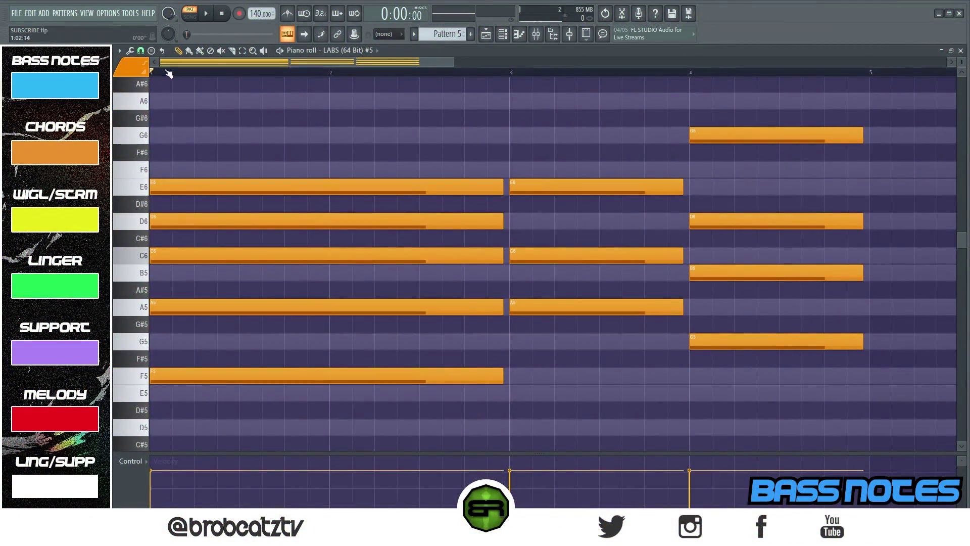
click(134, 74)
click(123, 129)
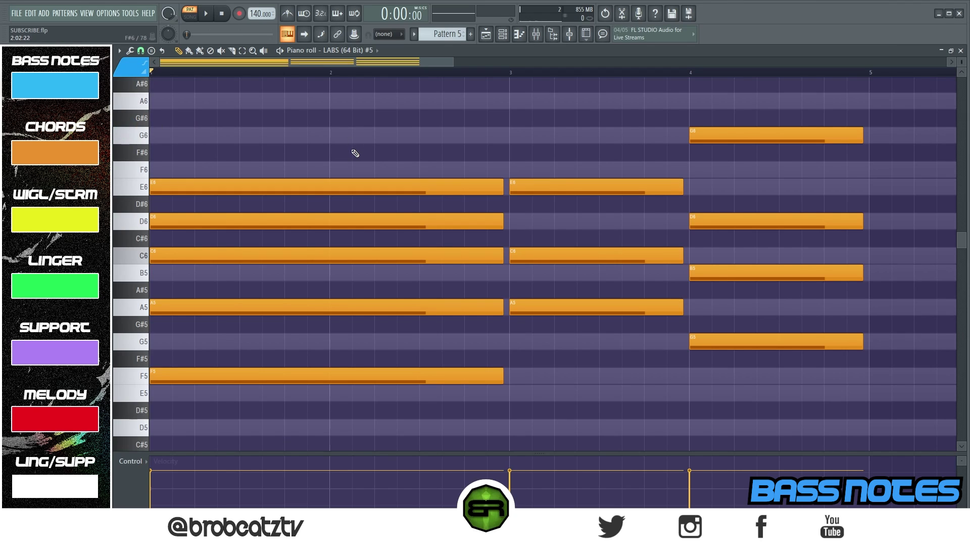
scroll(327, 259, down, 1)
ctrl+click(205, 323)
ctrl+shift+click(528, 257)
ctrl+shift+click(718, 290)
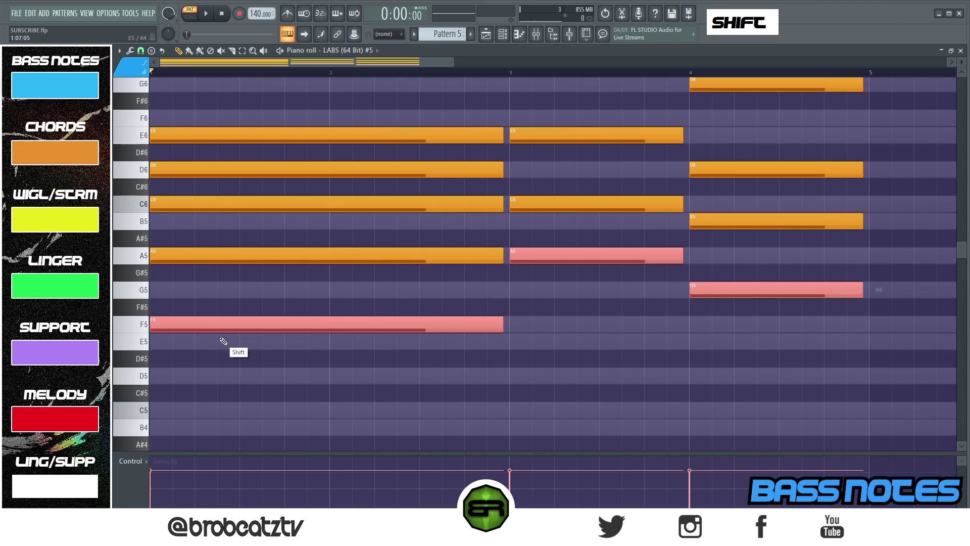
key(ctrl+Down)
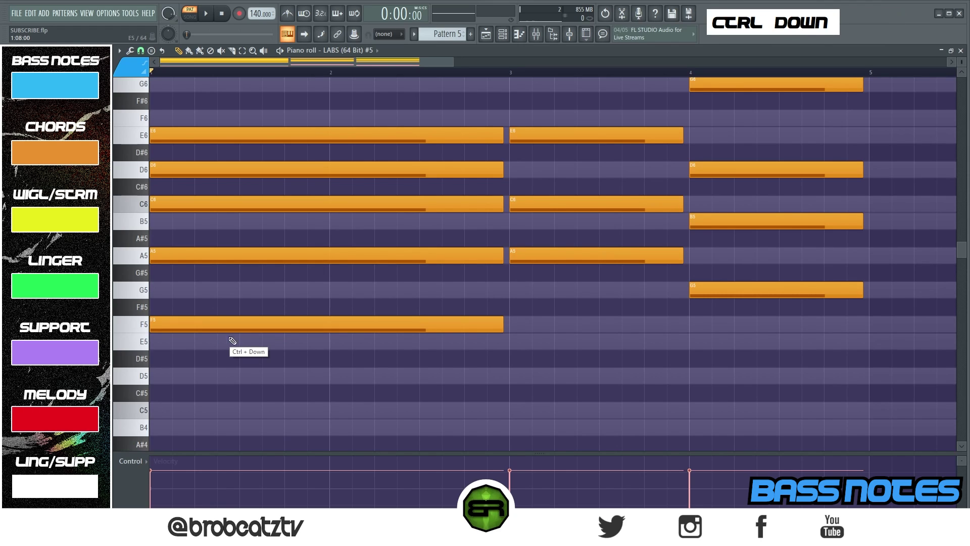
scroll(303, 323, down, 4)
ctrl+right_click(306, 271)
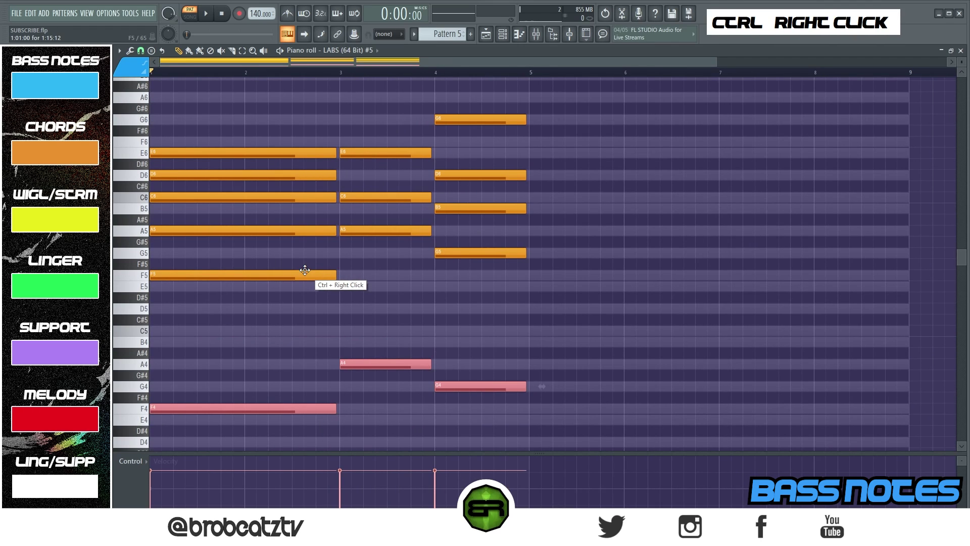
Lower the copied root notes two more octaves to F2, A2 and G2, checking them by playback
key(space)
key(space)
key(ctrl+Down)
key(ctrl+space)
key(ctrl+space)
key(ctrl+Down)
scroll(428, 238, down, 4)
key(space)
scroll(422, 248, down, 2)
key(space)
key(space)
key(space)
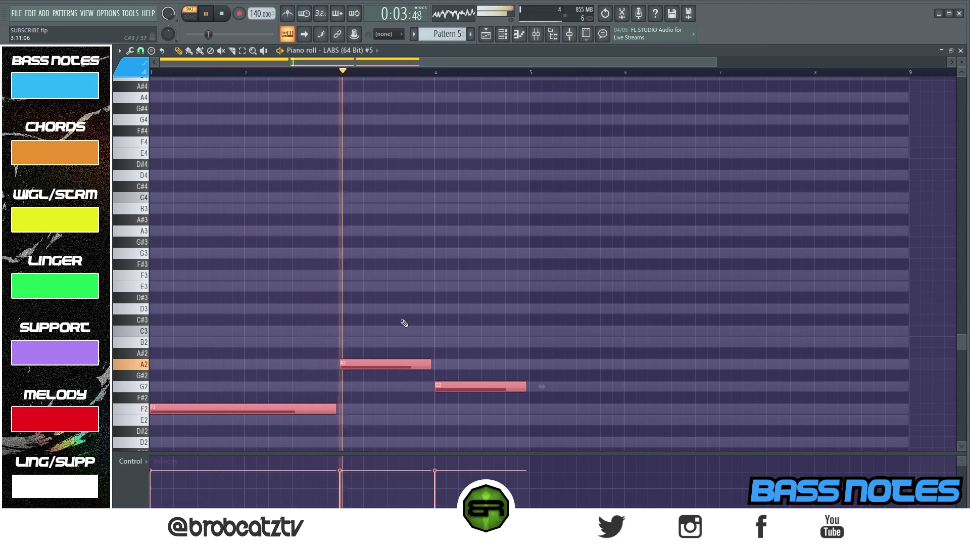
key(space)
right_click(436, 278)
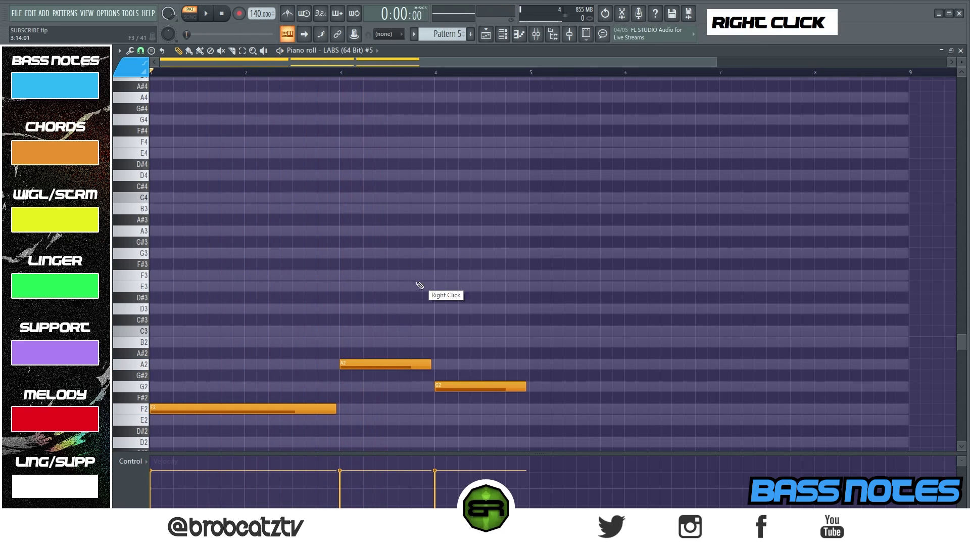
Recolour the F2, A2 and G2 notes blue as the bass notes
drag(546, 348, 256, 429)
key(alt+c)
right_click(393, 295)
scroll(394, 303, up, 4)
scroll(394, 303, down, 6)
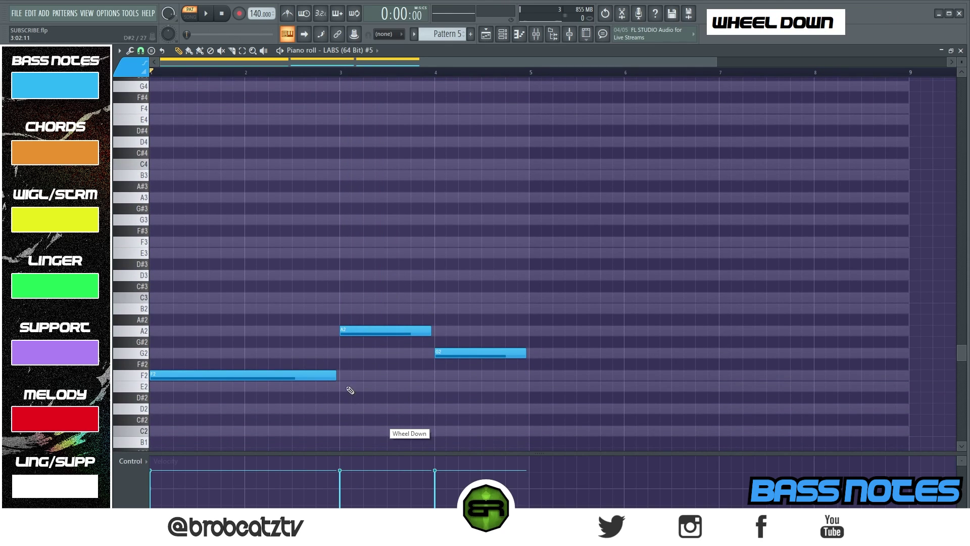
Slice the two-bar opening chord's notes F5 to E6 at the start of bar 2
scroll(364, 379, up, 10)
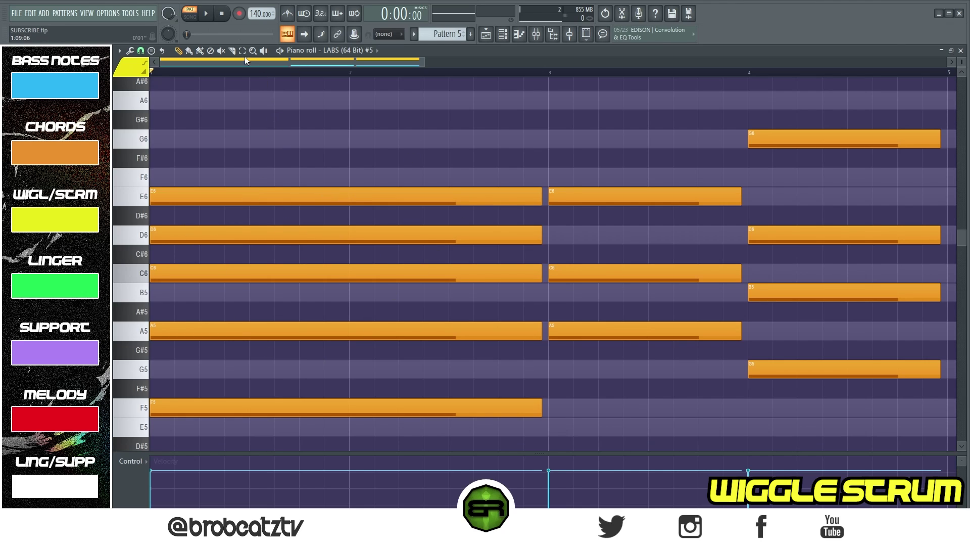
drag(353, 175, 353, 420)
right_click(272, 253)
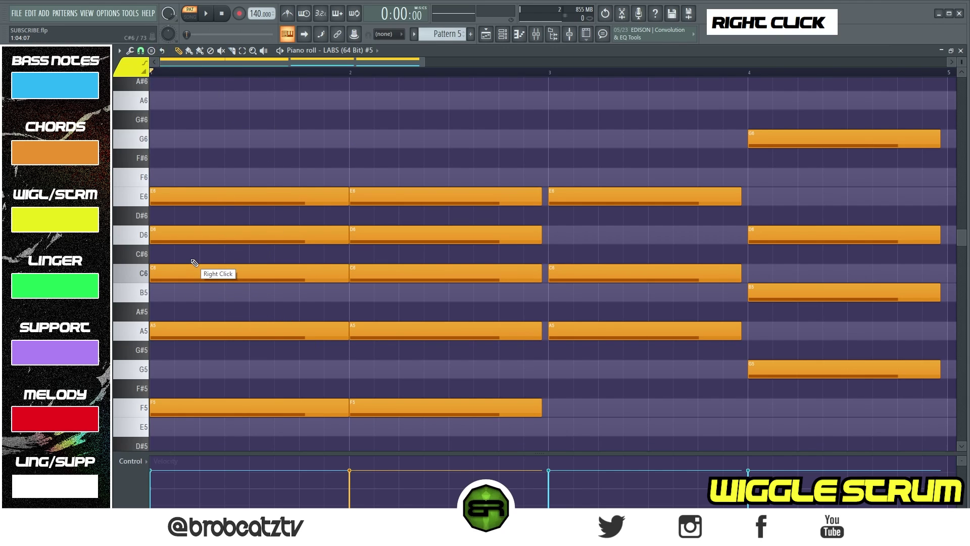
Replace bar 1's D6 with a yellow note about 2.5 beats long from beat 2, and start A5 half a beat later
right_click(192, 242)
click(200, 236)
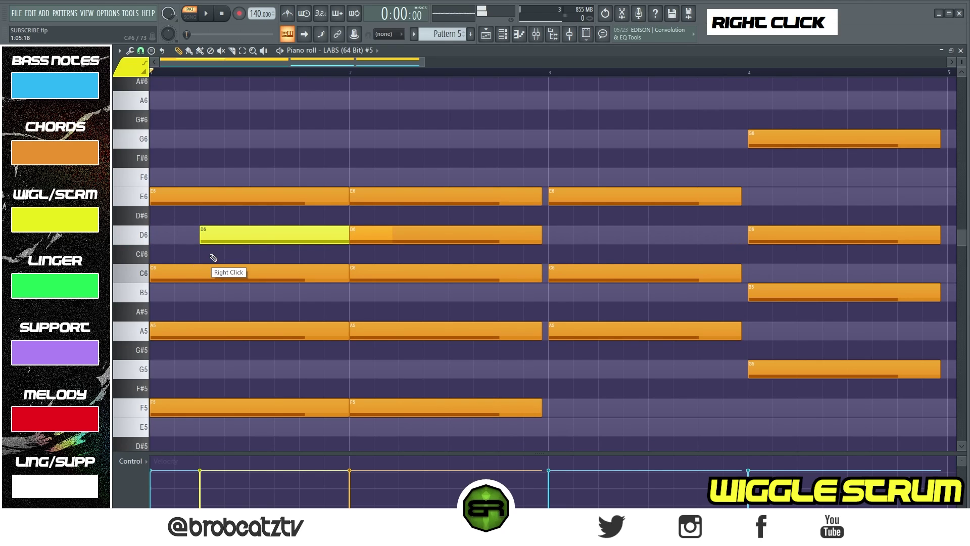
ctrl+click(268, 235)
drag(392, 238, 322, 238)
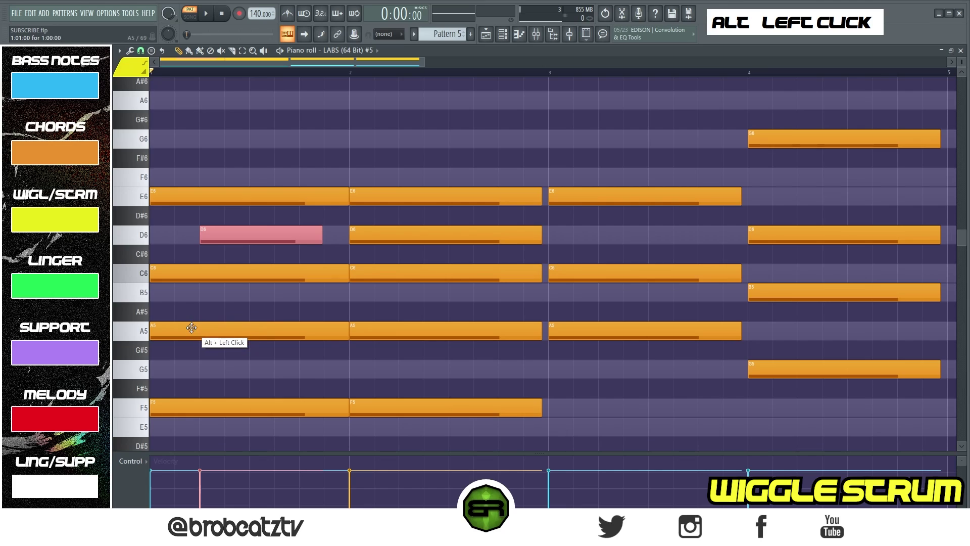
drag(182, 328, 195, 328)
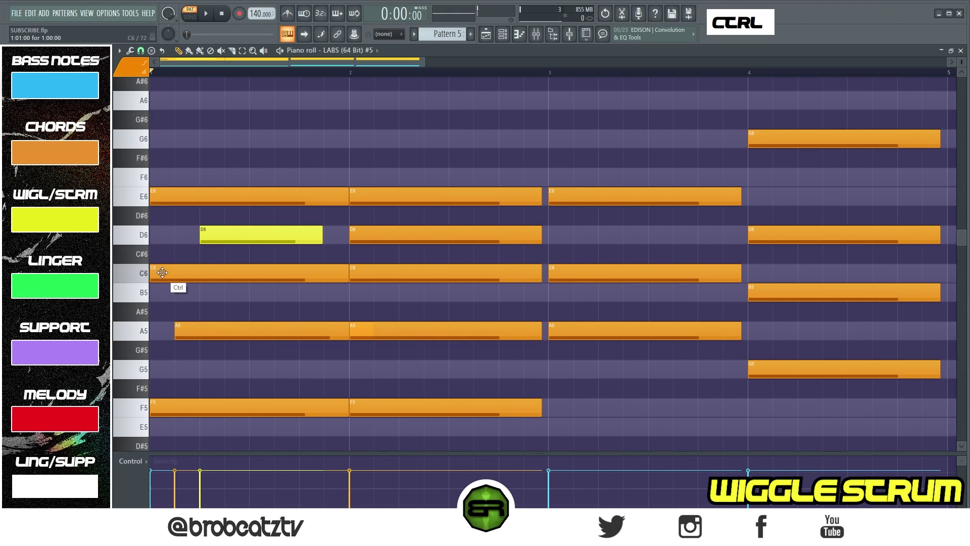
Recolour the C6 and A5 notes in bar 1 yellow
drag(167, 245, 231, 339)
click(130, 66)
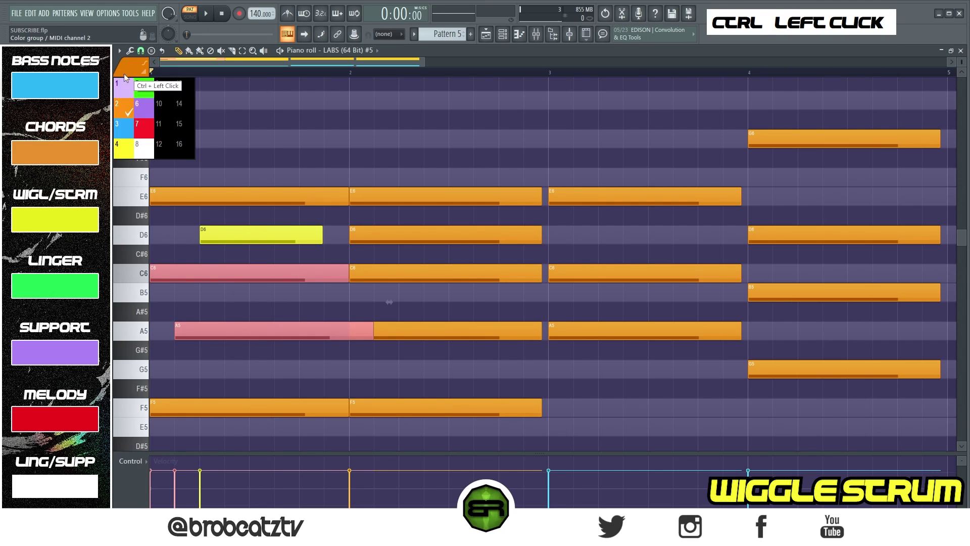
click(120, 146)
key(alt+c)
right_click(226, 265)
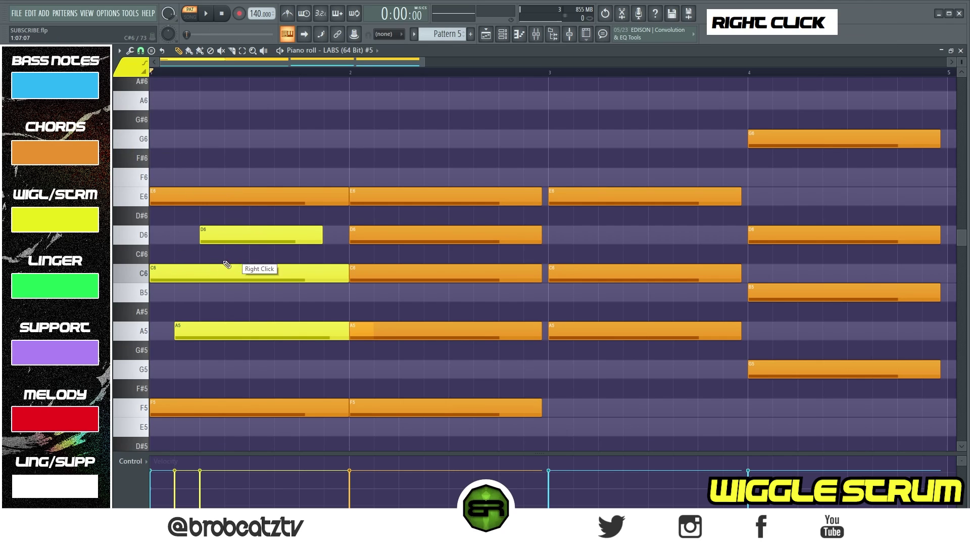
Play back the strummed chord in bar 1 several times from the start
key(space)
key(space)
key(space)
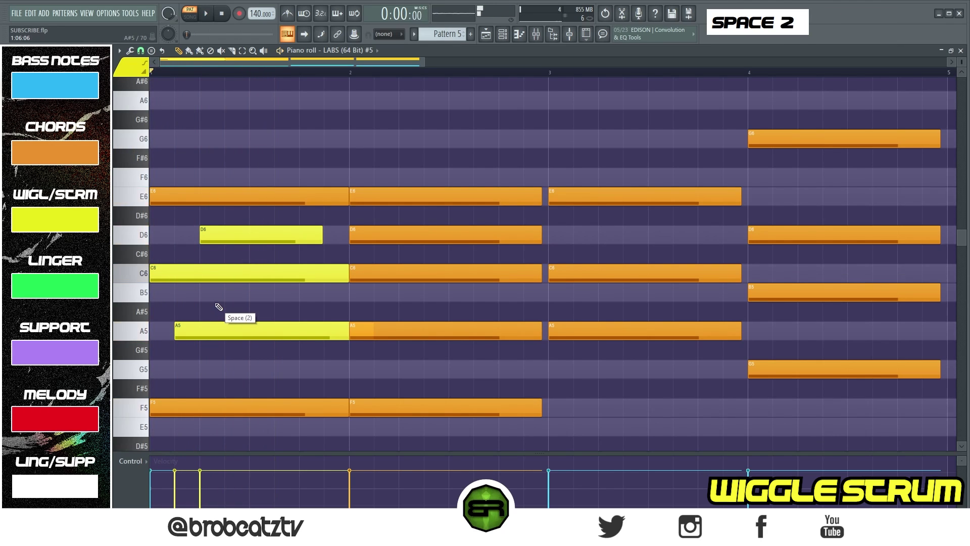
key(space)
key(space)
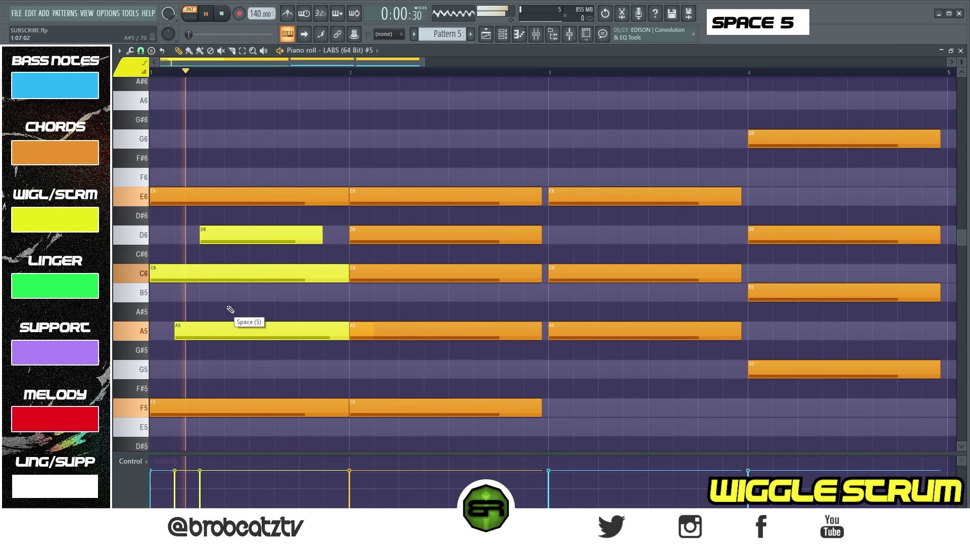
key(space)
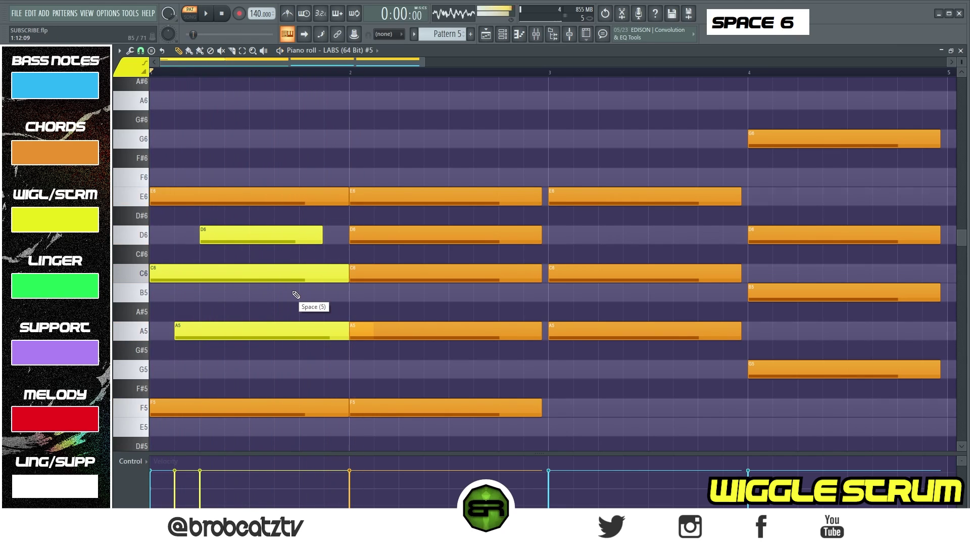
Trim bar 1's yellow A5 to the bar end, and replace bar 2's A5, C6 and D6 with copies of the yellow notes
right_click(392, 328)
drag(373, 331, 348, 331)
drag(377, 350, 388, 273)
right_click(396, 302)
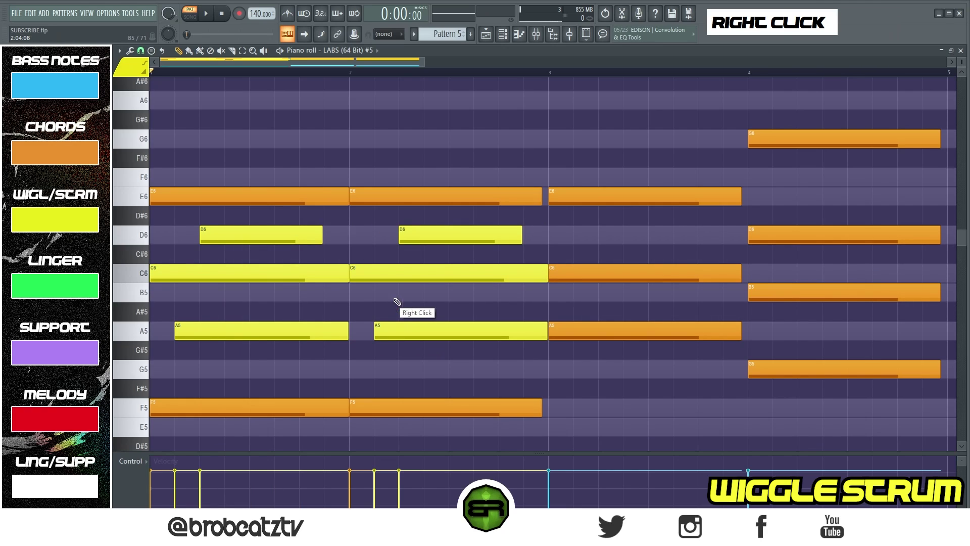
Shorten bar 2's E6 to about 2.5 beats and add a very short orange E6 near the end of the bar
drag(540, 197, 477, 198)
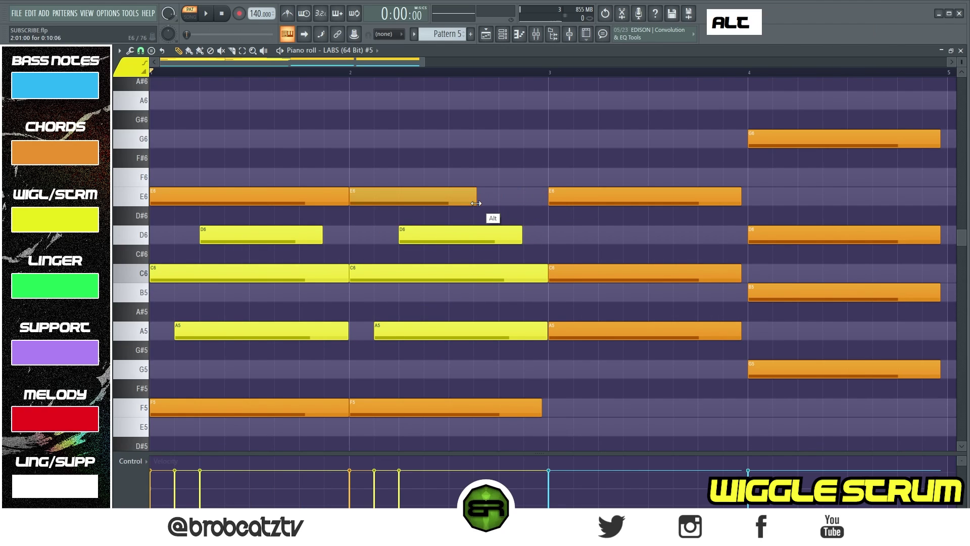
ctrl+click(417, 196)
drag(416, 197, 544, 203)
ctrl+click(634, 200)
ctrl+click(516, 196)
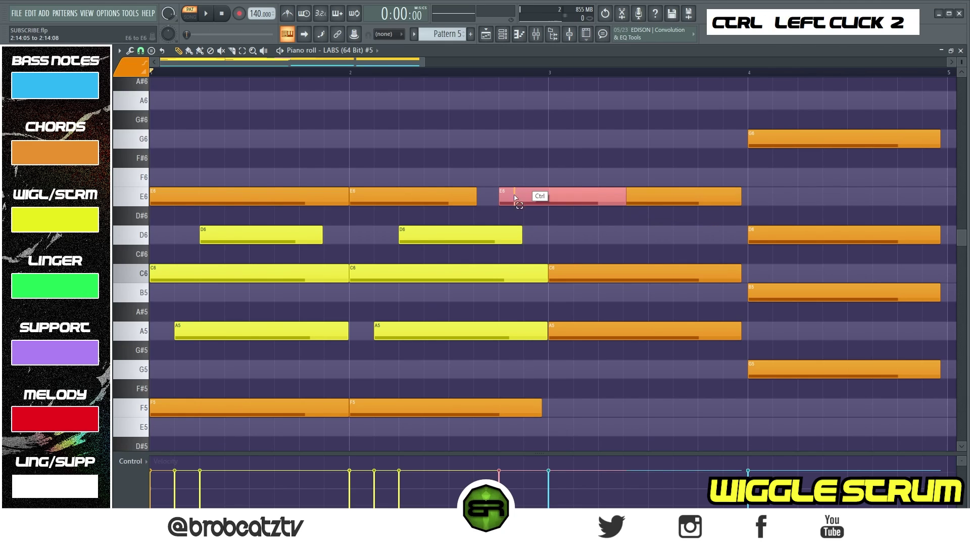
drag(624, 196, 513, 206)
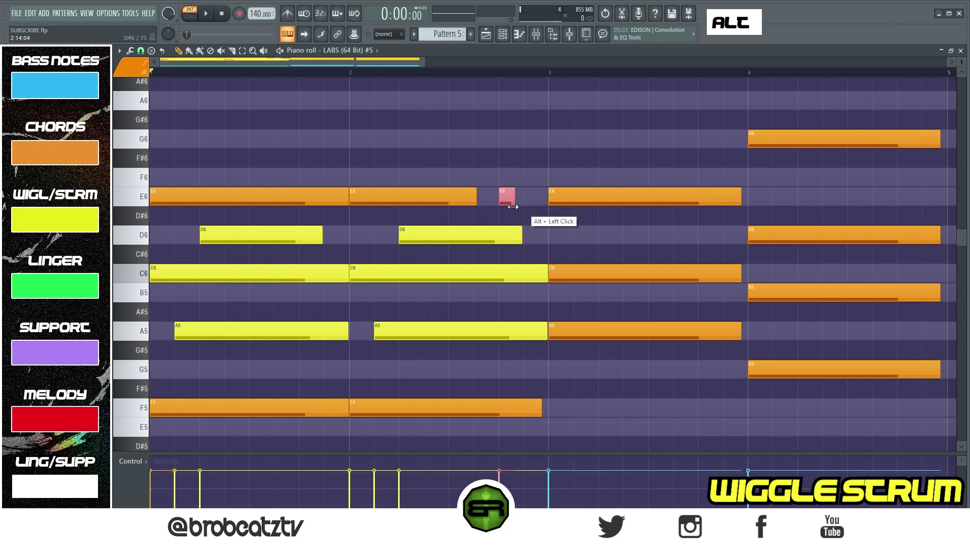
Play back the pattern from the start to hear the strummed chords and the short E6
key(space)
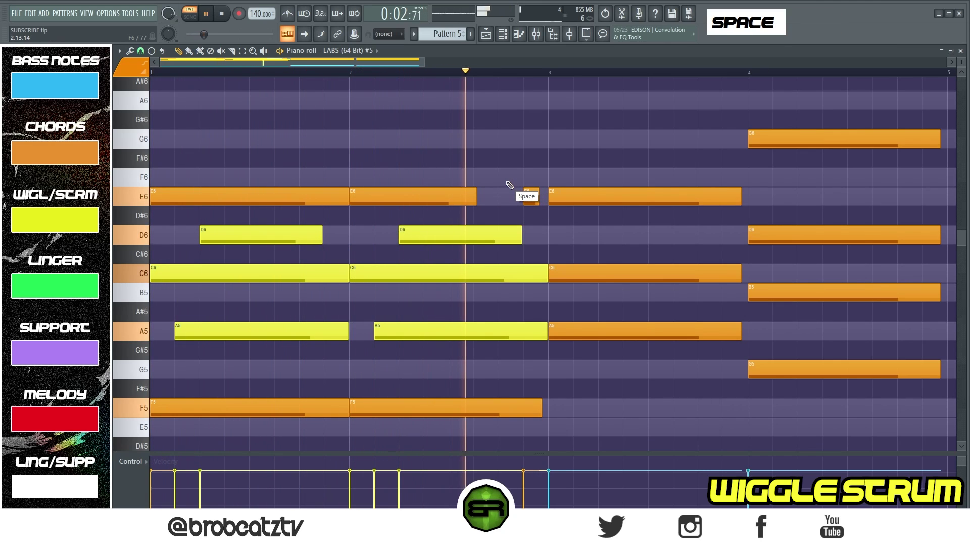
key(space)
key(space)
right_click(561, 228)
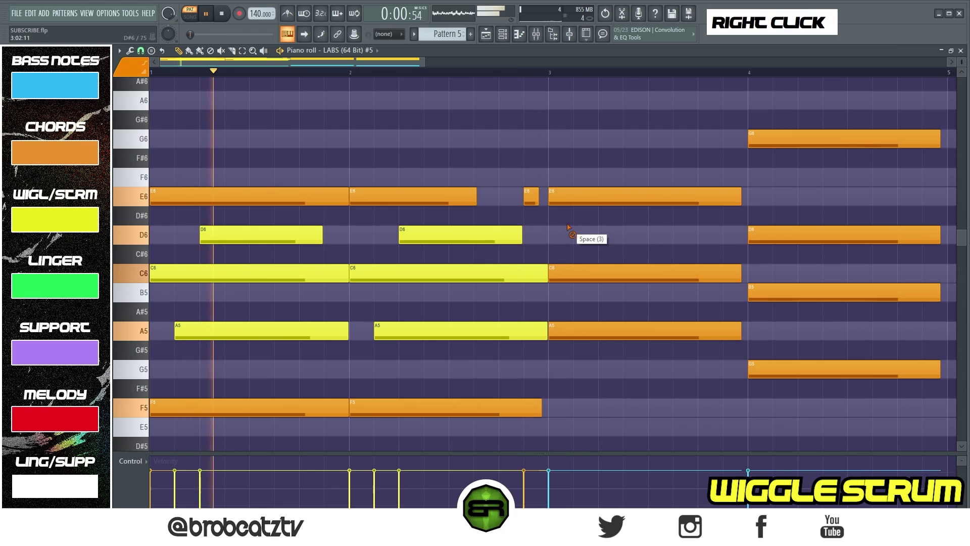
Shorten bar 3's orange chord notes to just under one beat and add a yellow A5 on beat 2
click(453, 234)
key(space)
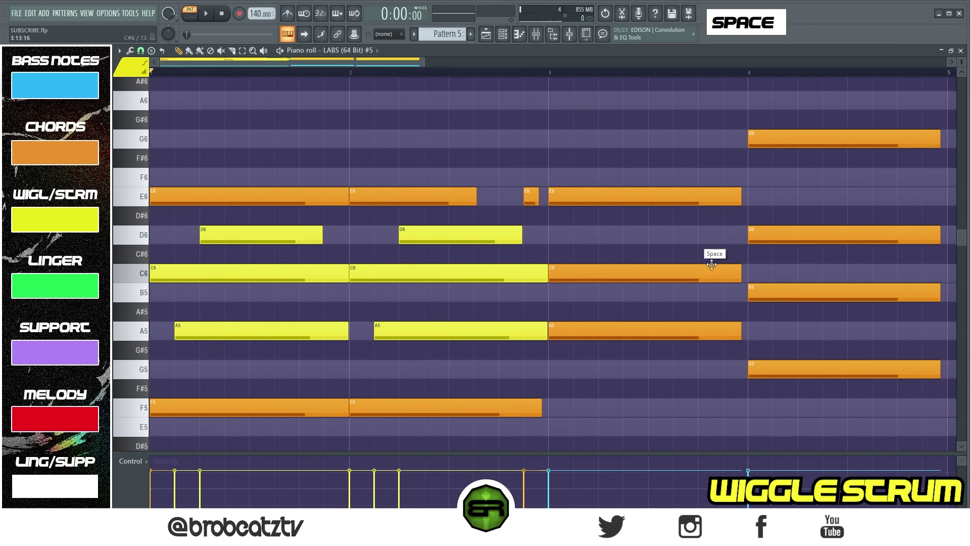
drag(660, 177, 599, 338)
right_click(606, 340)
click(611, 330)
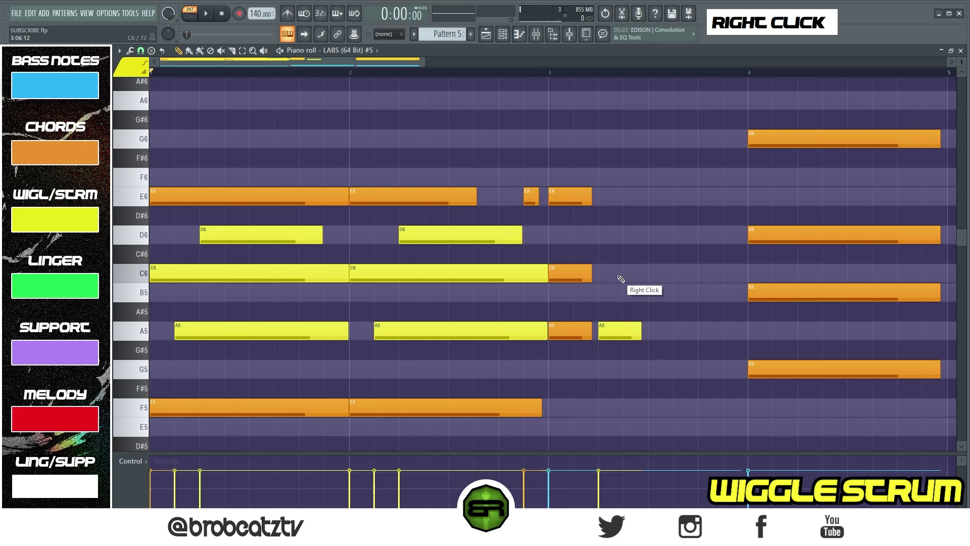
Add alternating yellow C6, E6, C6 and E6 notes across the rest of bar 3 as a wiggle
click(627, 268)
click(675, 198)
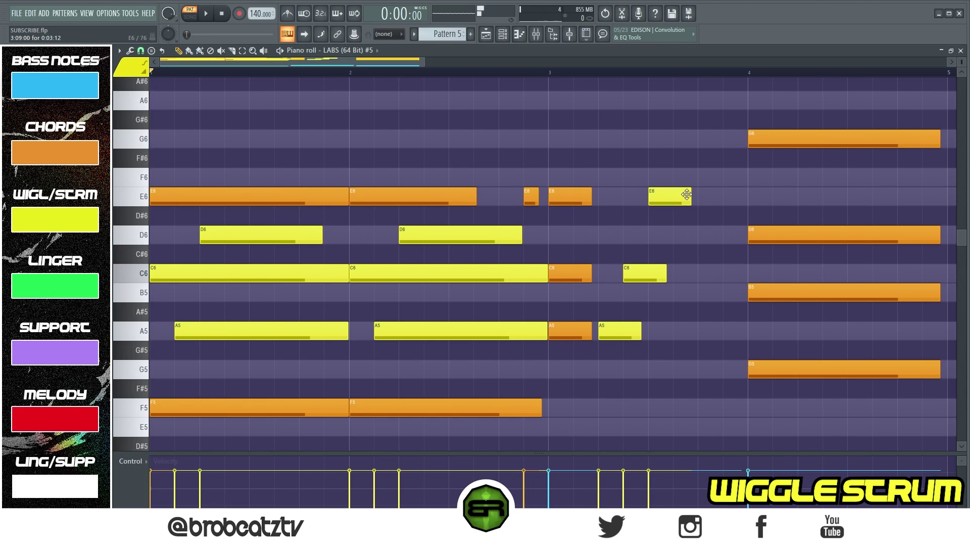
click(686, 273)
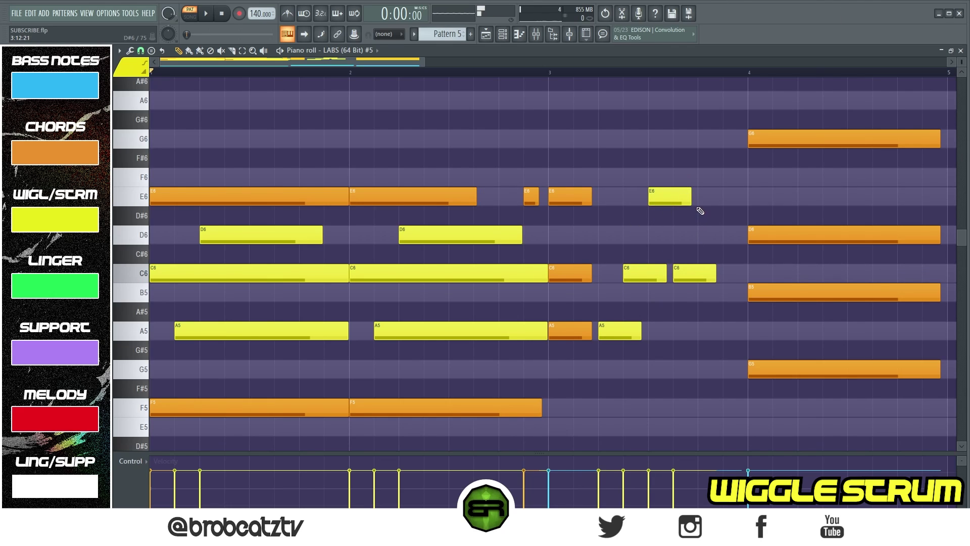
click(727, 196)
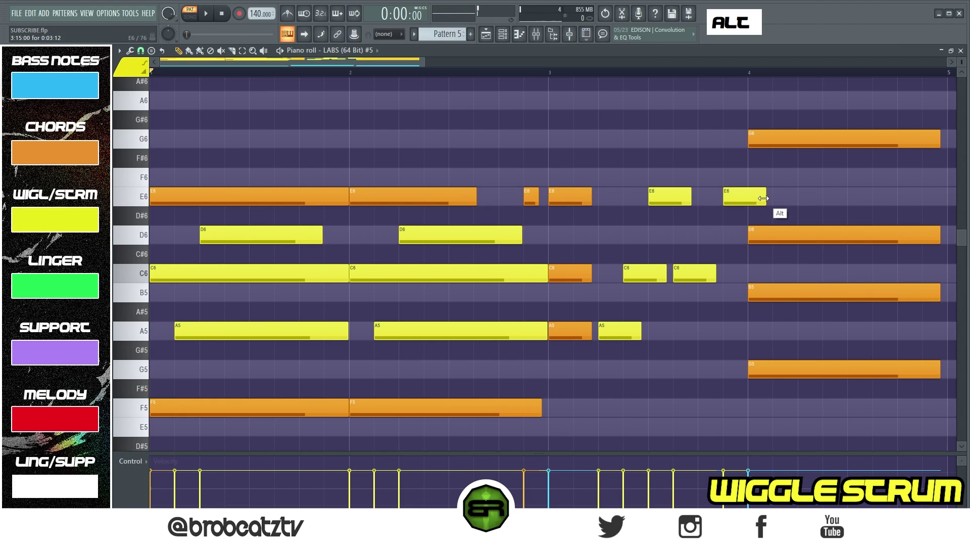
Trim the last yellow E6 to bar 3's end, lengthen the bar's other notes to close the gaps, and play back the pattern
drag(764, 197, 712, 197)
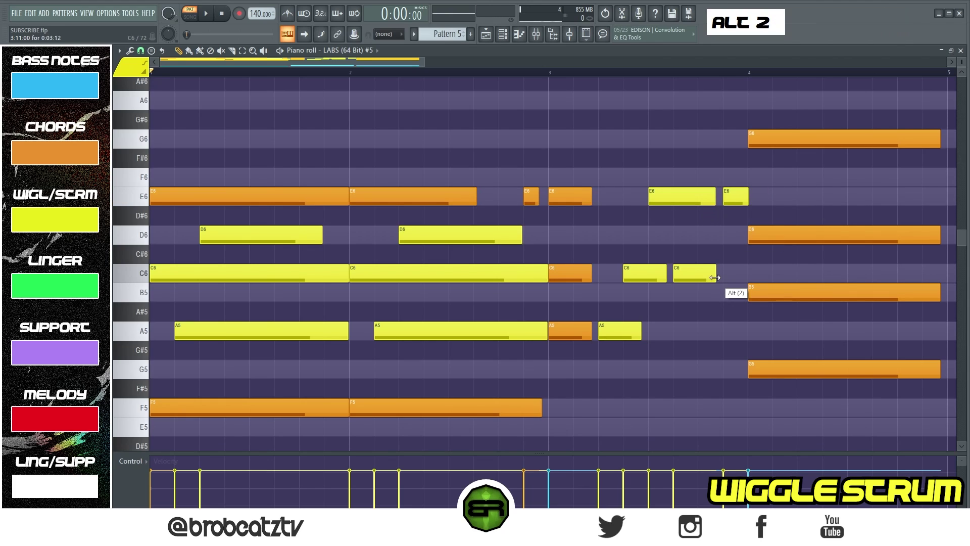
drag(715, 273, 738, 272)
drag(641, 331, 735, 334)
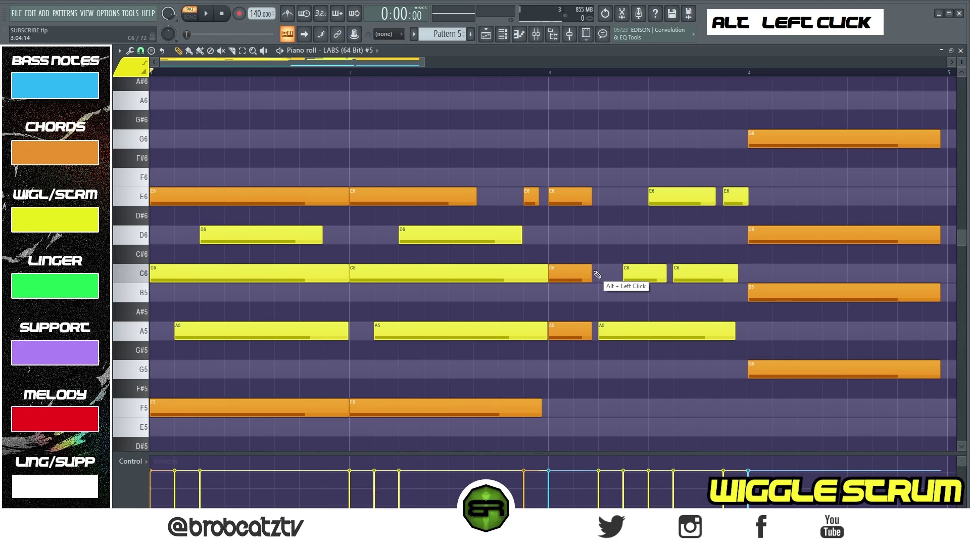
drag(591, 273, 620, 273)
drag(591, 197, 644, 197)
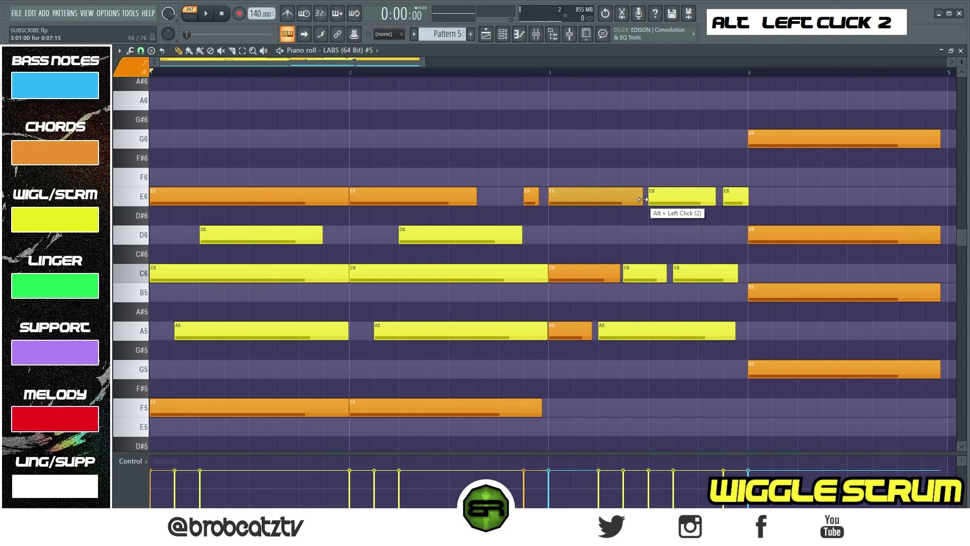
key(space)
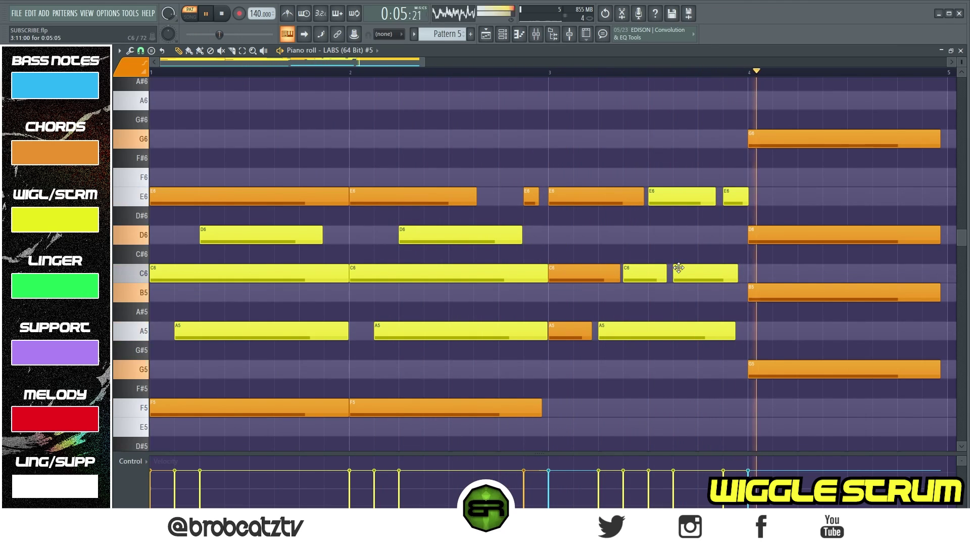
key(space)
Shorten the four orange chord notes in bar 4 together to about 1.4 beats
drag(378, 65, 465, 66)
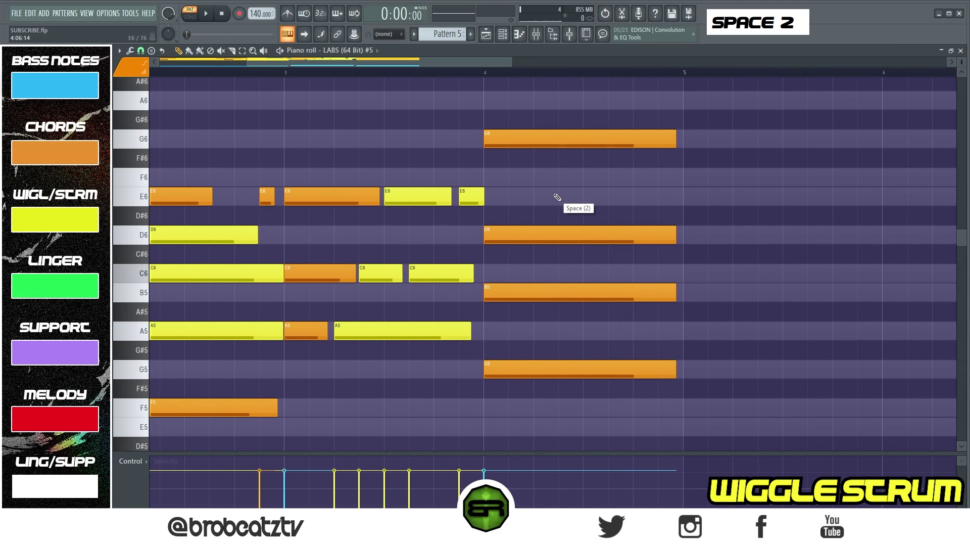
key(ctrl)
drag(622, 136, 647, 372)
drag(647, 371, 545, 147)
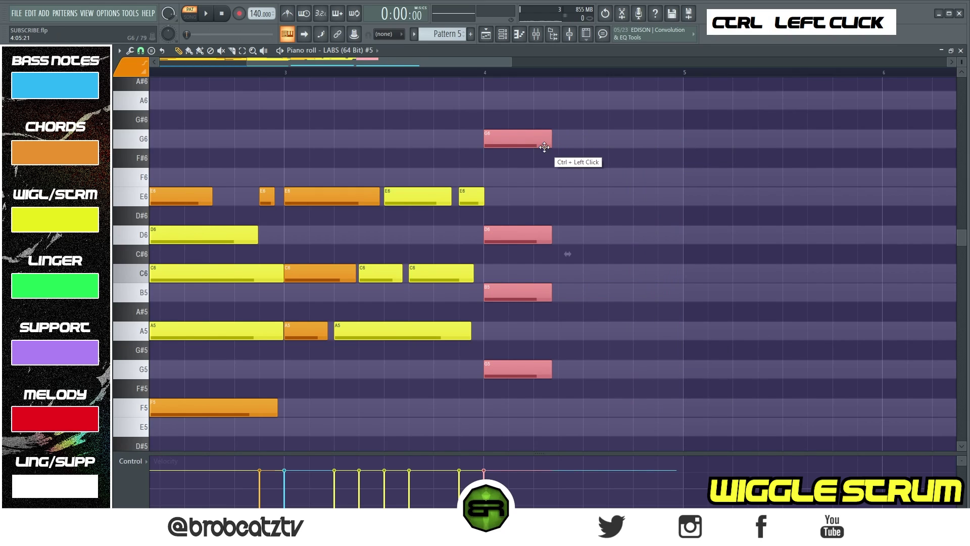
right_click(599, 166)
Add yellow G5 notes on beats 2, 3 and 4 of bar 4, removing the orange G5 placed by mistake
click(381, 275)
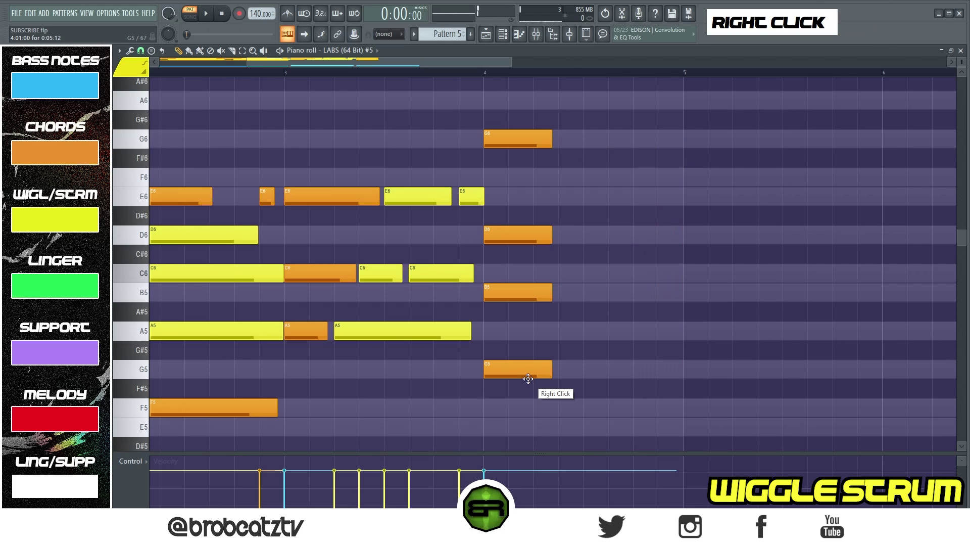
alt+click(544, 365)
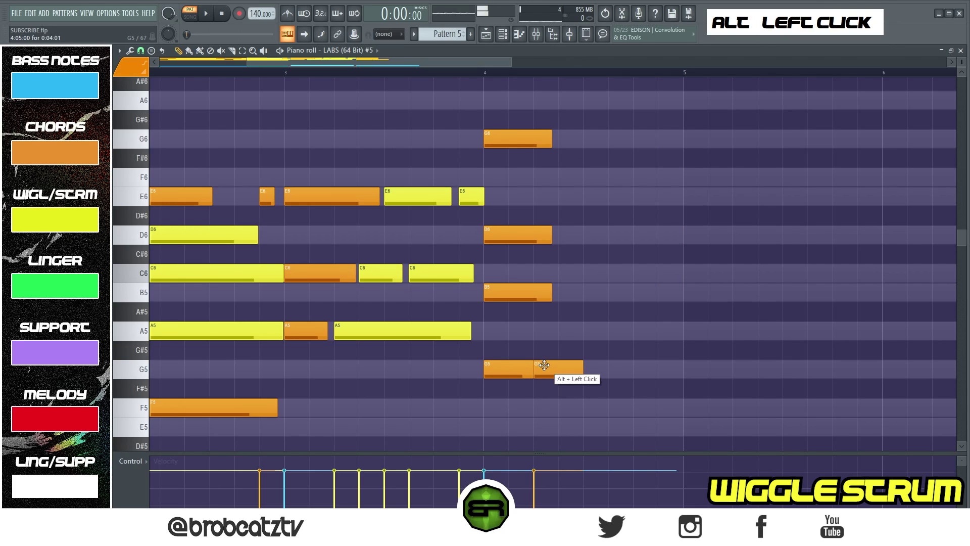
right_click(544, 366)
click(424, 273)
click(541, 372)
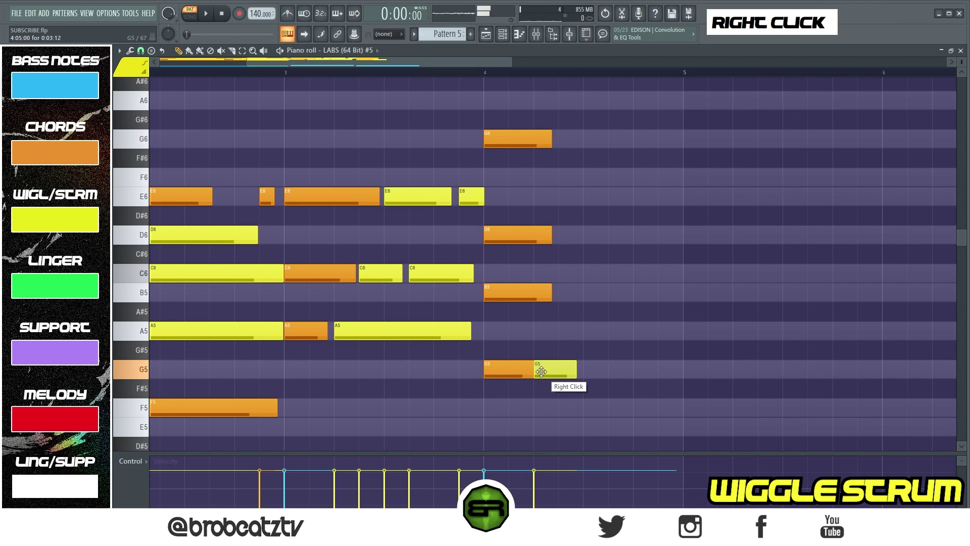
click(589, 374)
click(636, 368)
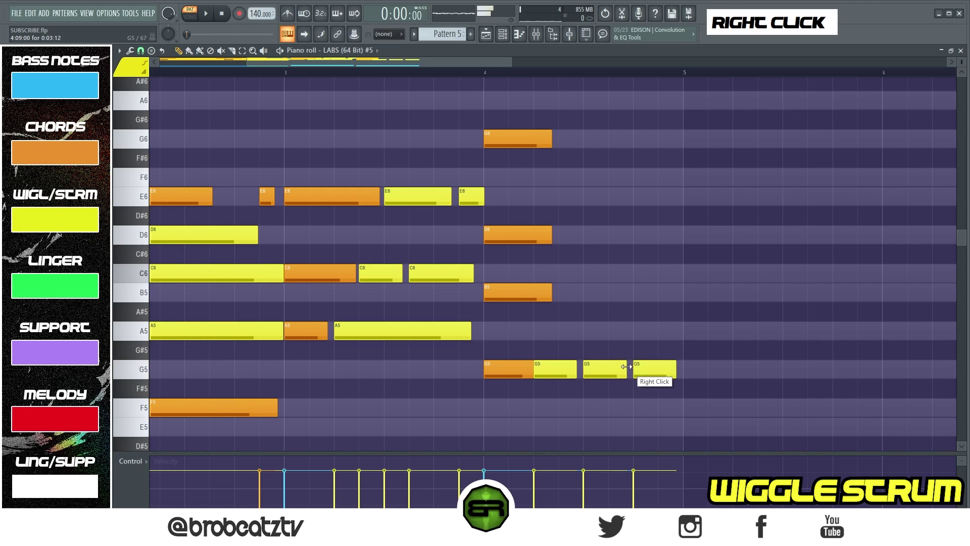
Add two yellow B5 notes between the G5 hits of bar 4 and yellow D6 notes on beats 3 and 4
mouse_move(619, 355)
mouse_down()
mouse_move(560, 370)
mouse_move(586, 283)
mouse_up()
click(655, 288)
mouse_move(655, 287)
mouse_down()
mouse_move(583, 304)
mouse_move(604, 235)
mouse_up()
right_click(619, 273)
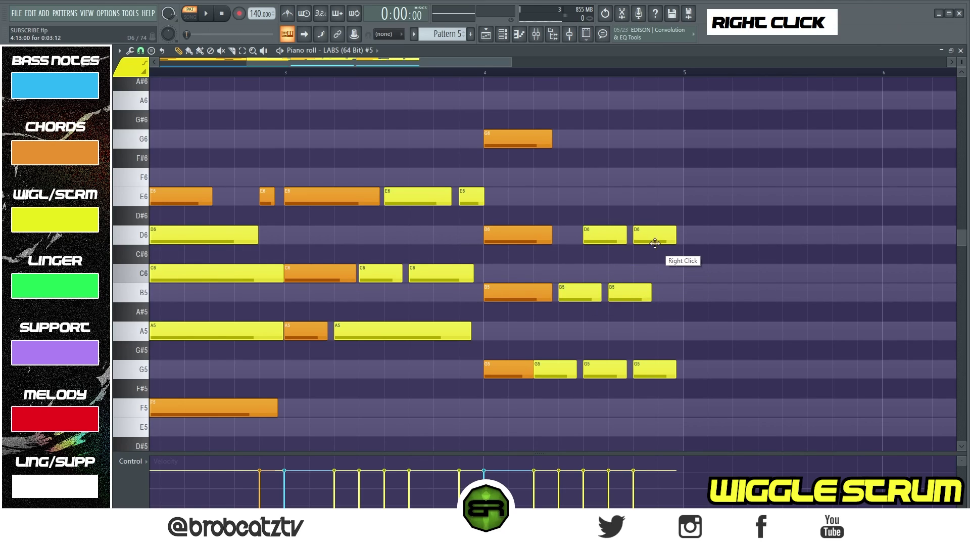
Lengthen bar 4's first yellow D6 to about 1.4 beats and set short yellow D6 and G6 notes at the bar's end
drag(651, 233, 676, 233)
click(660, 178)
drag(684, 171, 681, 140)
drag(697, 233, 651, 235)
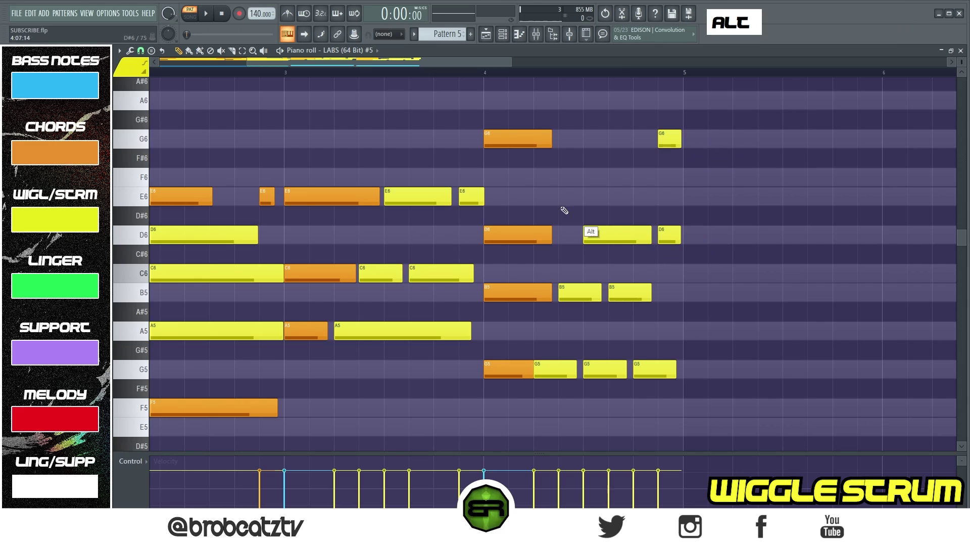
Extend bar 4's orange G6, D6 and B5 up to the yellow notes following them, and the last yellow B5 to the bar end
drag(552, 140, 654, 151)
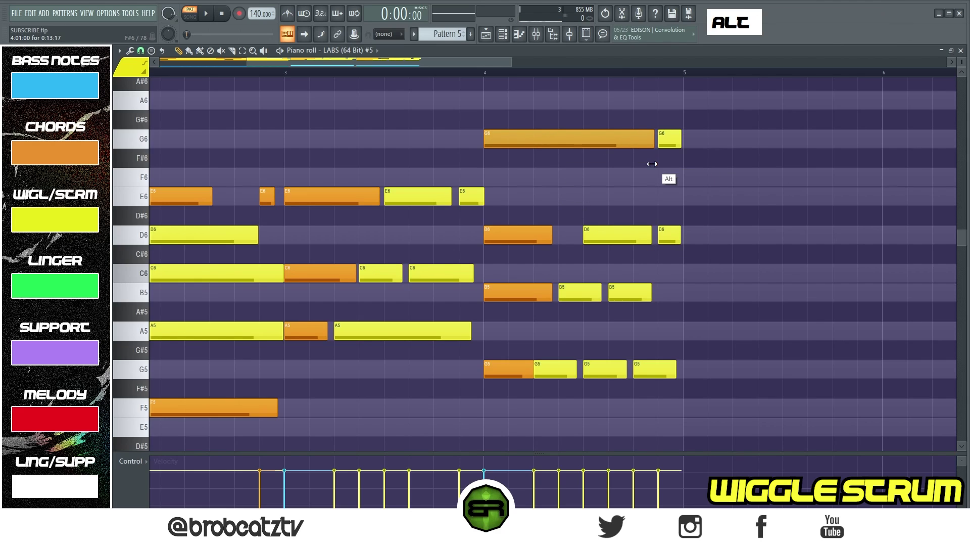
drag(553, 236, 578, 237)
drag(651, 296, 676, 299)
drag(552, 295, 556, 296)
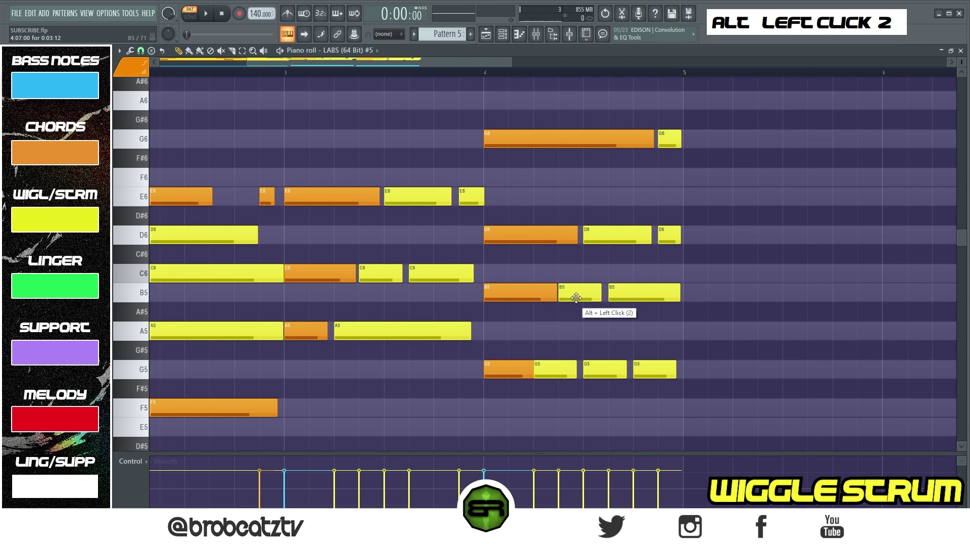
Select all notes in the pattern and quick-quantize them
key(ctrl+a)
key(ctrl+q)
right_click(543, 184)
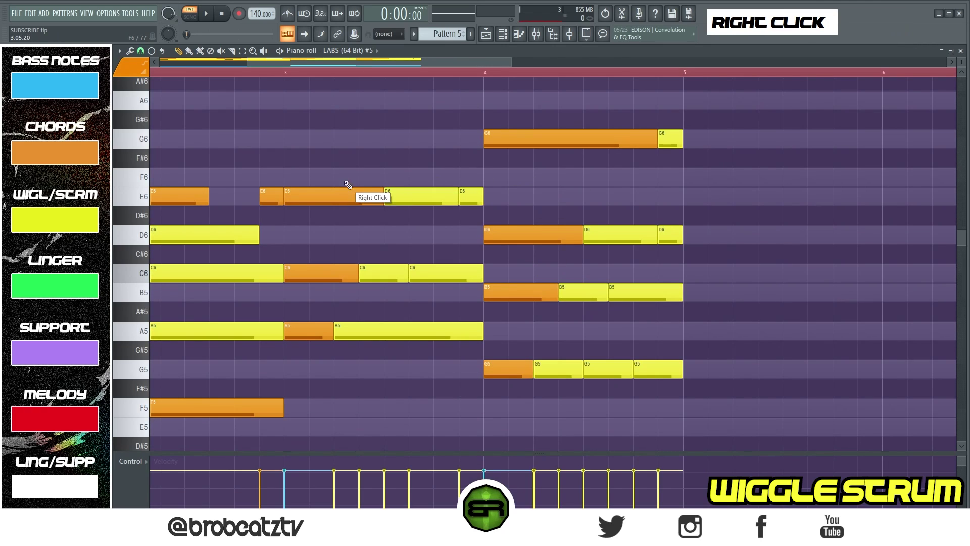
Play back the quantized pattern and examine the full layout of bass, chord and strum notes
key(space)
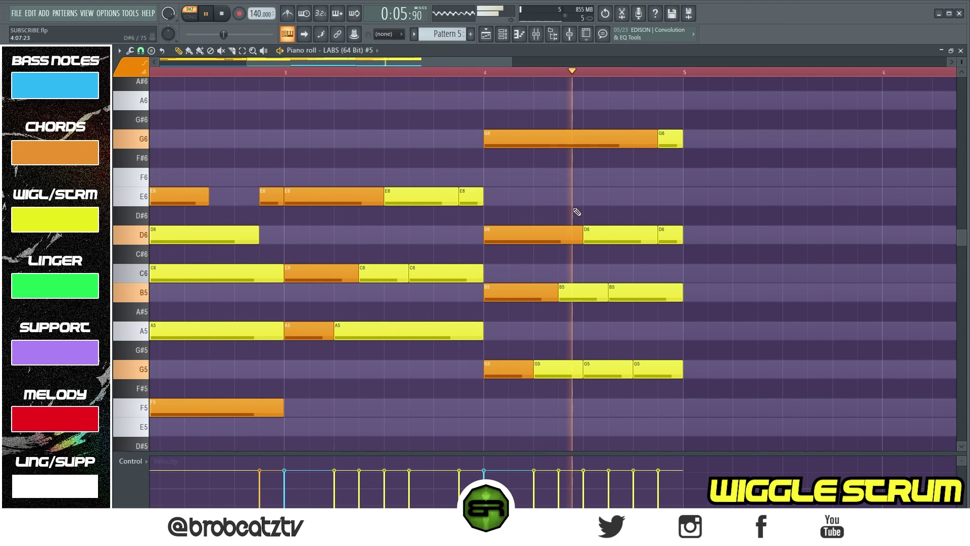
key(space)
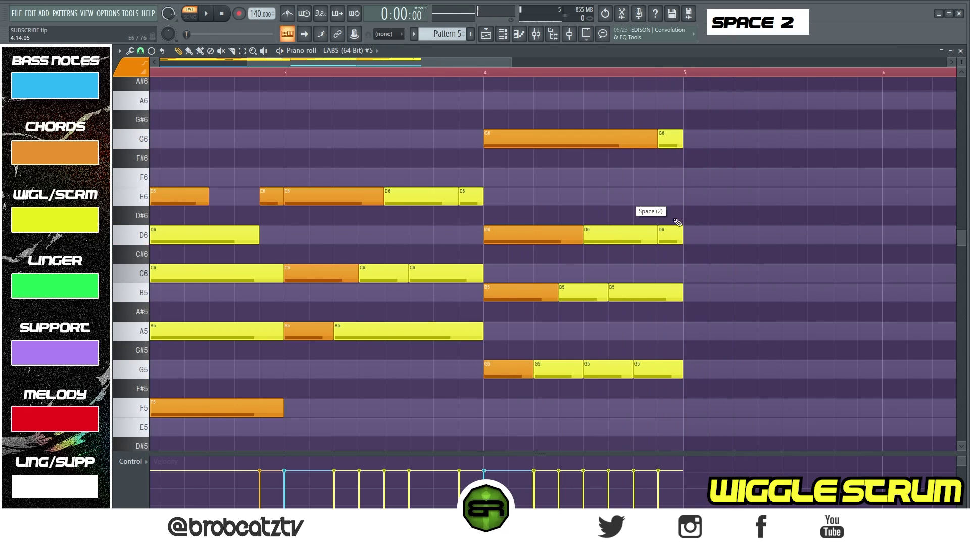
right_click(481, 76)
ctrl+right_click(400, 147)
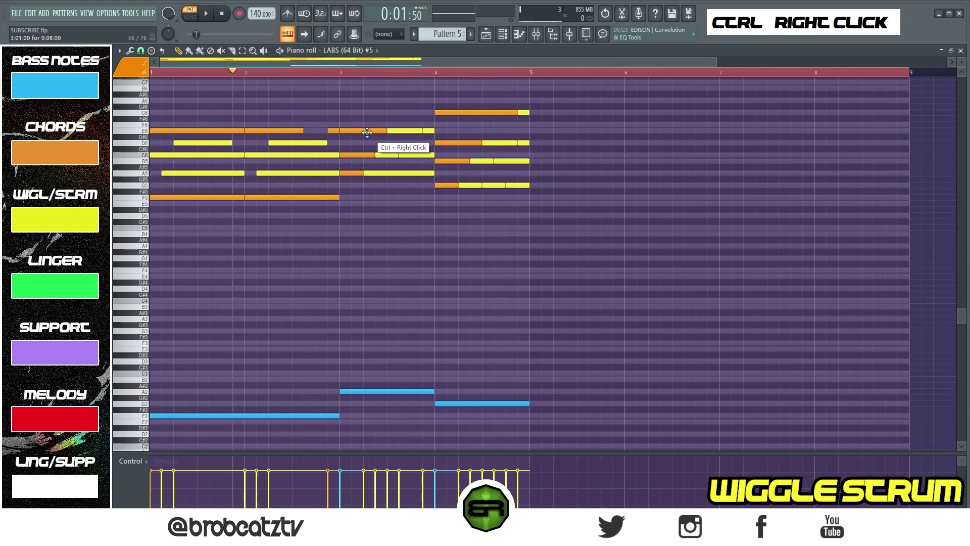
scroll(495, 83, up, 3)
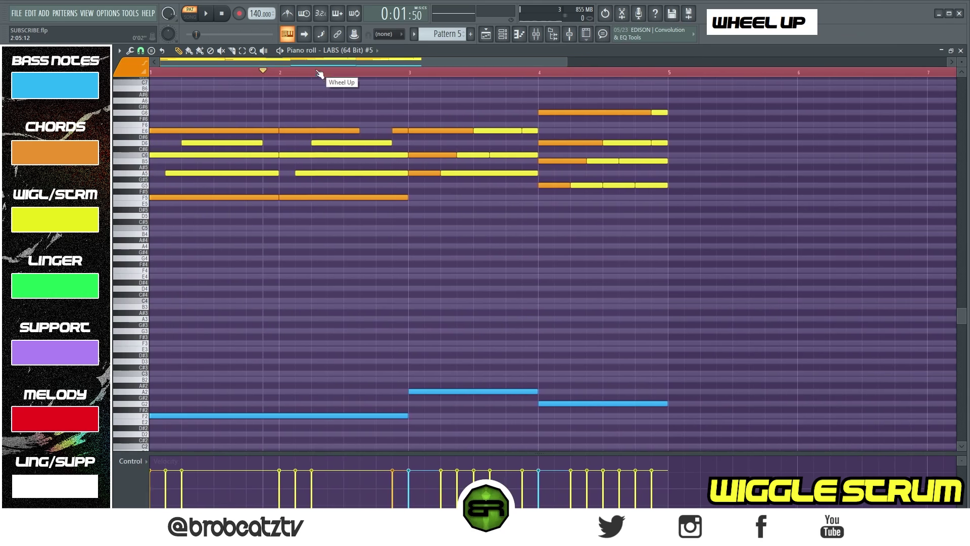
scroll(707, 82, up, 3)
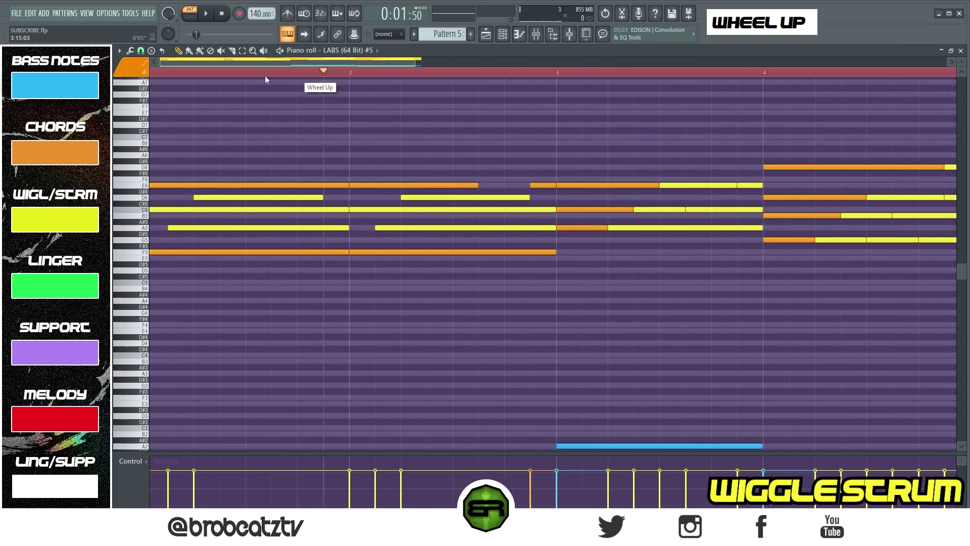
scroll(961, 61, up, 3)
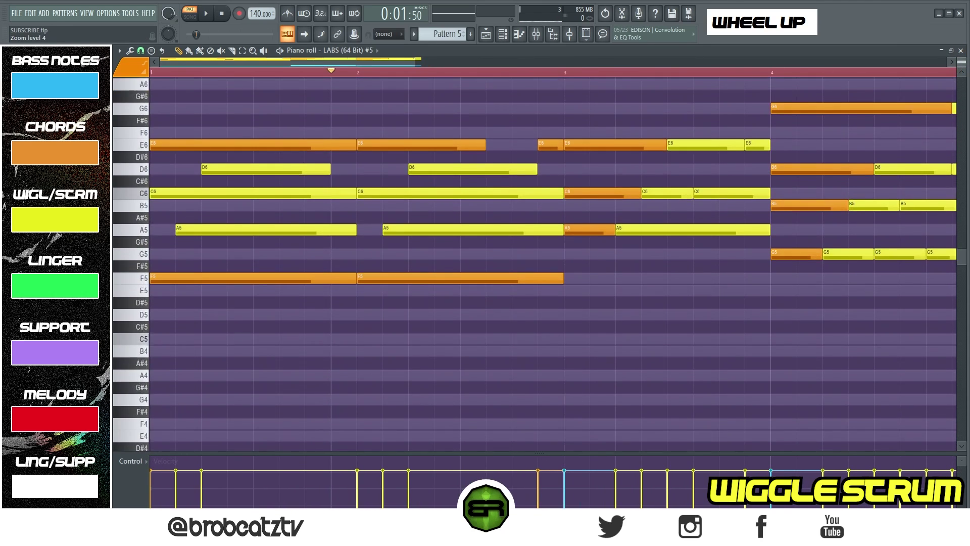
scroll(719, 248, up, 1)
scroll(413, 64, up, 2)
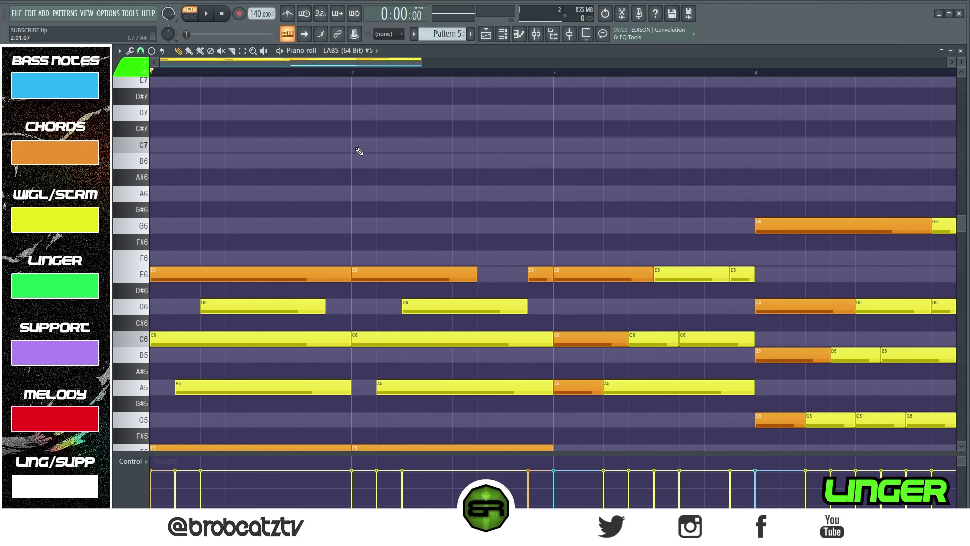
Add a green G6 about two beats long on beat 3 of bar 1 and copy it to beat 3 of bar 2
scroll(382, 159, up, 3)
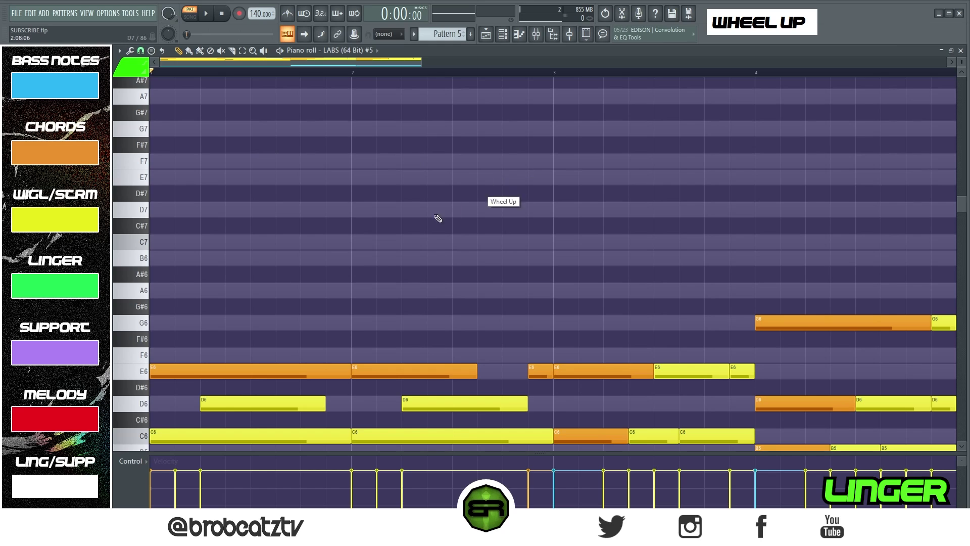
scroll(385, 137, down, 3)
scroll(397, 148, up, 2)
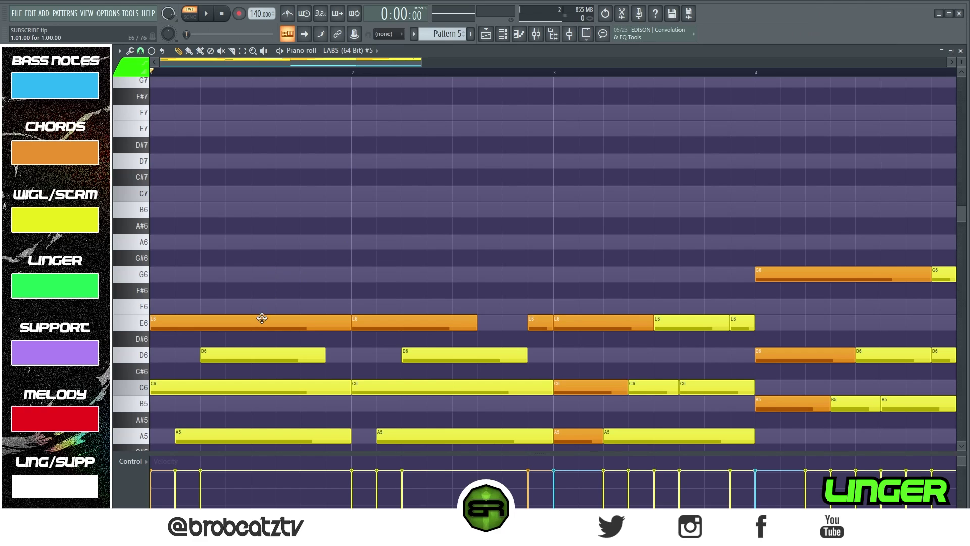
click(261, 279)
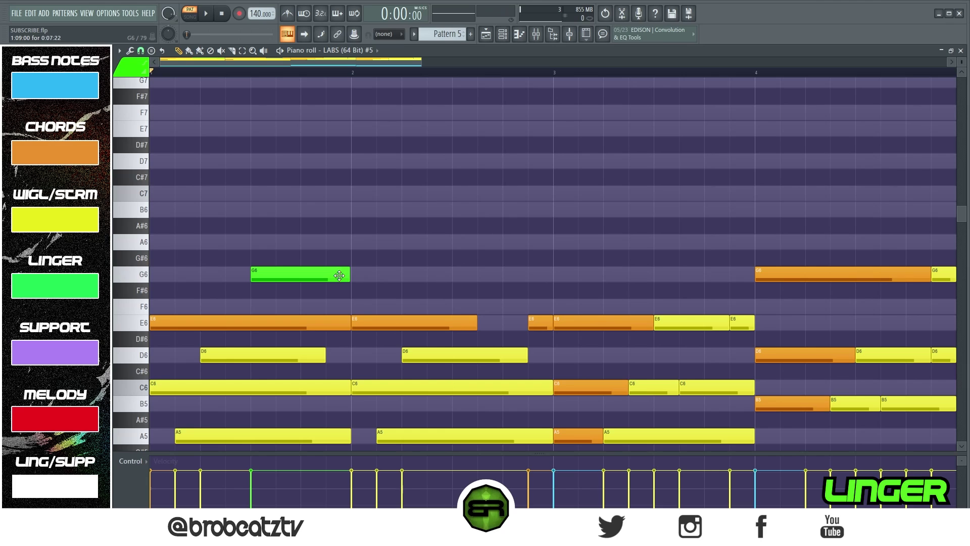
ctrl+click(310, 273)
drag(310, 273, 267, 289)
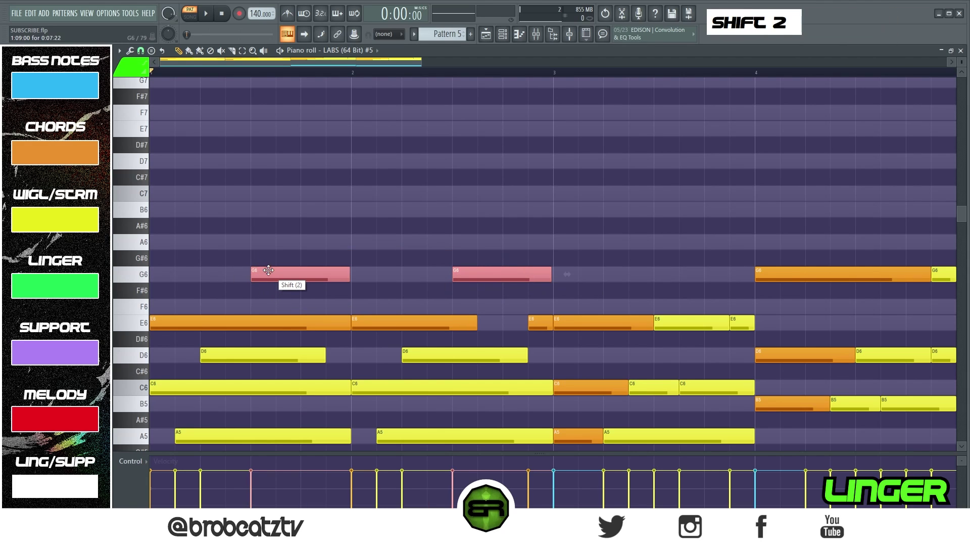
Place copies of the green linger note at A6 on beat 3 of bars 3 and 4, playing back to judge the pitch
scroll(269, 271, down, 6)
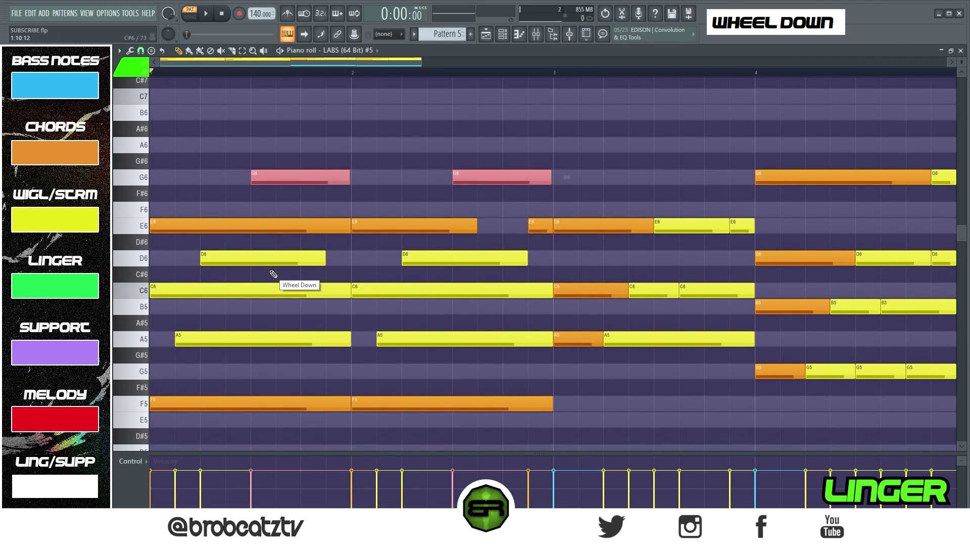
scroll(271, 273, up, 3)
scroll(272, 274, down, 3)
scroll(281, 261, up, 3)
drag(283, 227, 779, 157)
key(space)
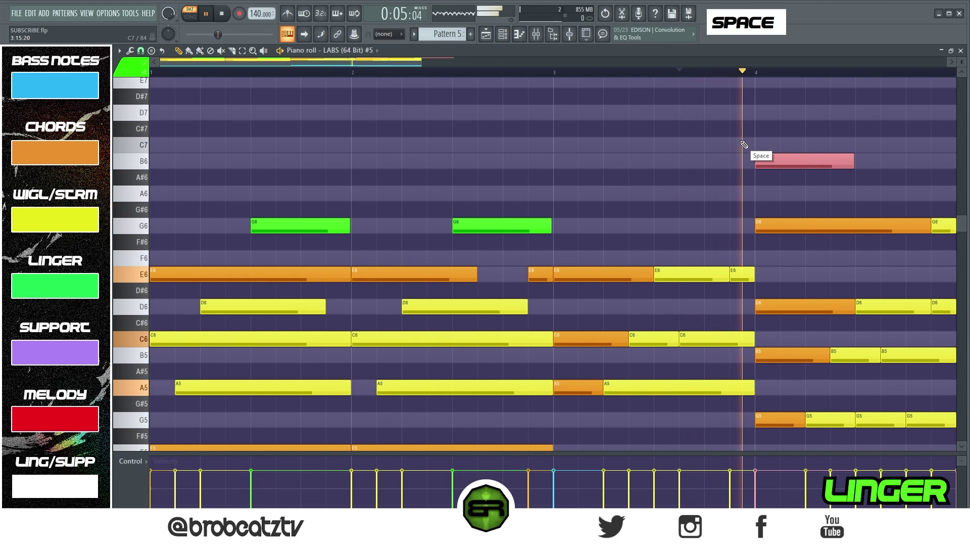
key(space)
key(space)
mouse_move(803, 161)
mouse_down()
mouse_move(788, 192)
mouse_move(791, 159)
mouse_move(702, 160)
mouse_move(727, 176)
mouse_move(699, 194)
mouse_up()
key(space)
right_click(672, 206)
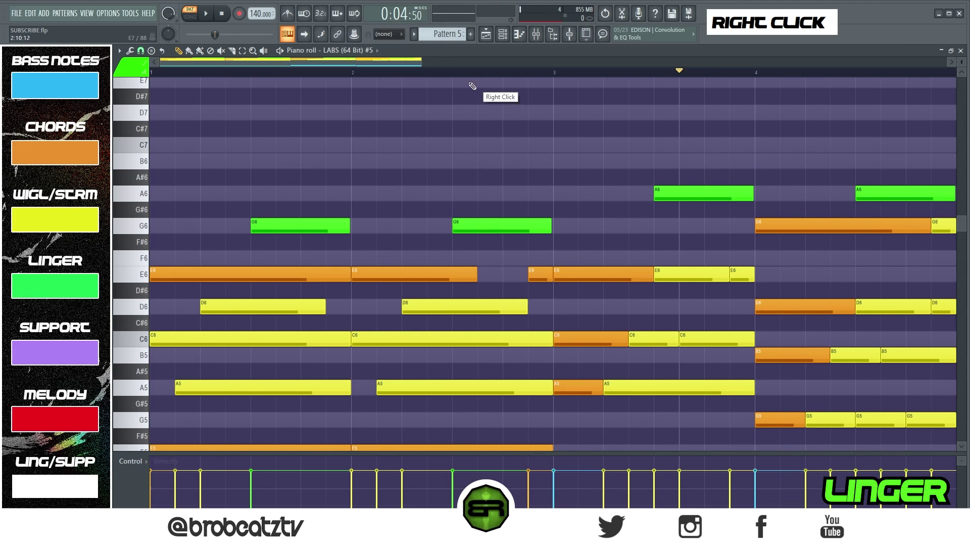
Add a green C7 on beat 2 of bar 4 and delete the green A6 in that bar
click(808, 144)
right_click(890, 193)
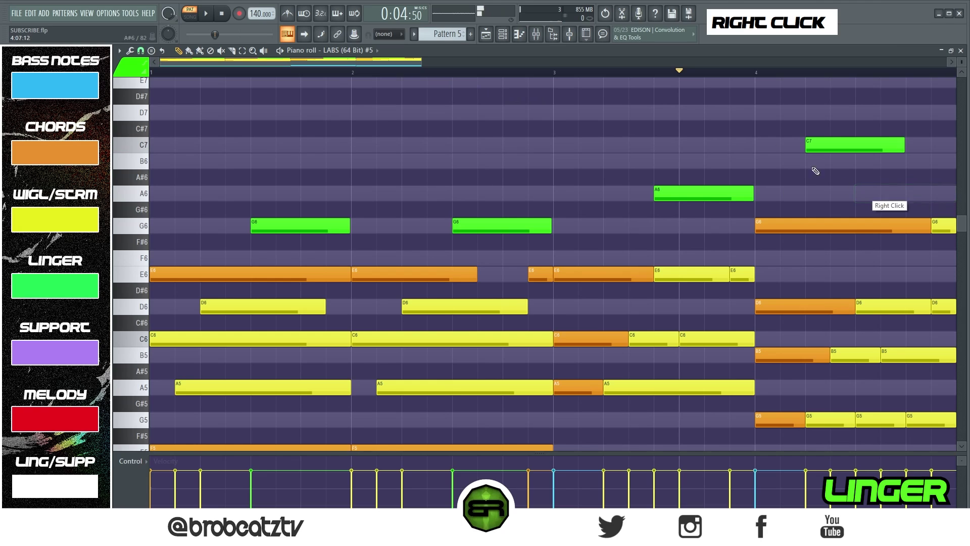
Move the green C7 in bar 4 to the middle of beat 3 and play the pattern back
drag(821, 151, 888, 147)
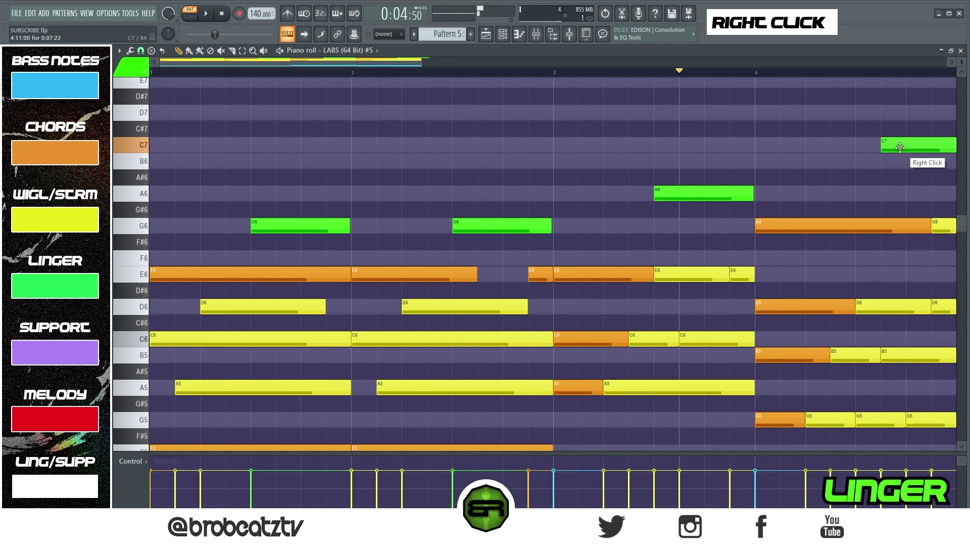
key(space)
key(space)
key(space)
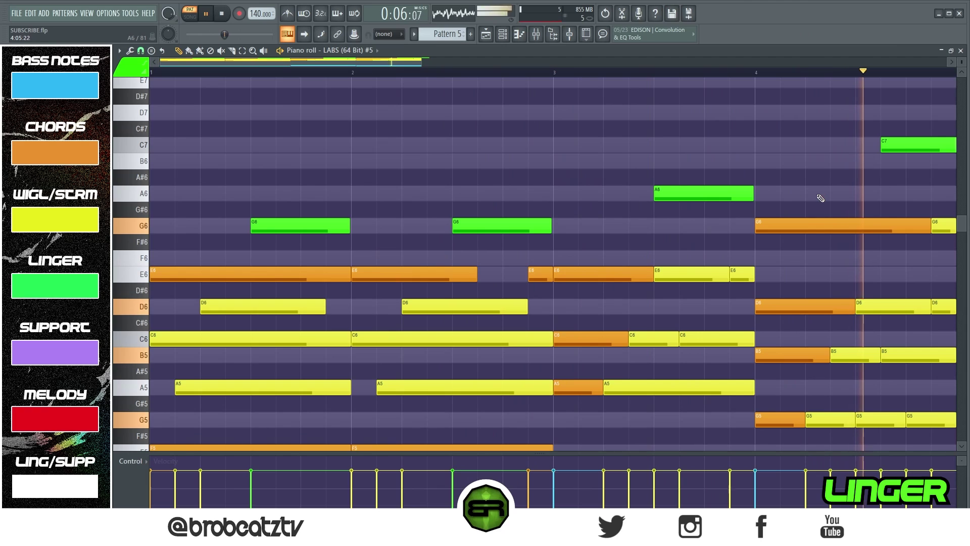
key(space)
Shift the green A6 in bar 3 half a beat later, trim the green C7 to the end of bar 4, and play back
ctrl+click(694, 192)
drag(694, 192, 720, 189)
right_click(689, 158)
scroll(488, 71, down, 3)
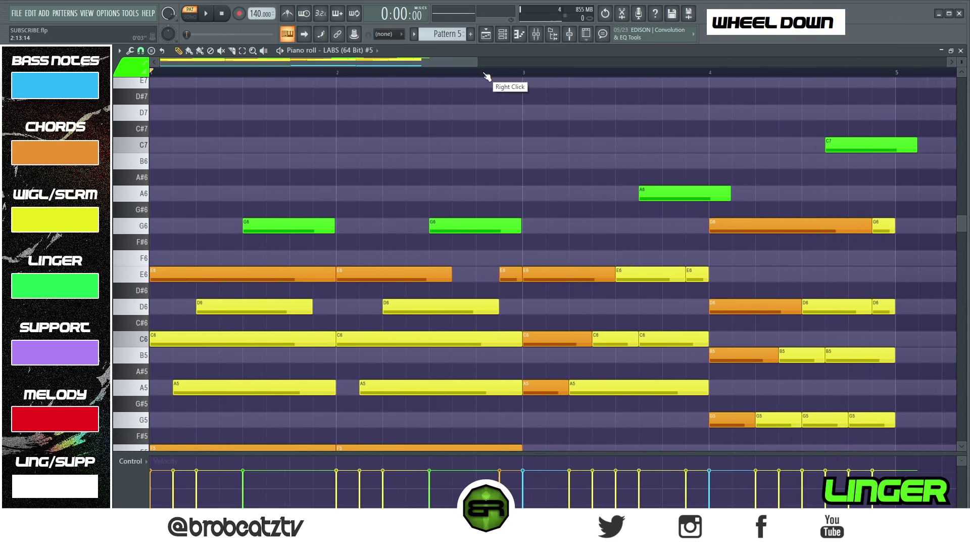
drag(773, 152, 752, 154)
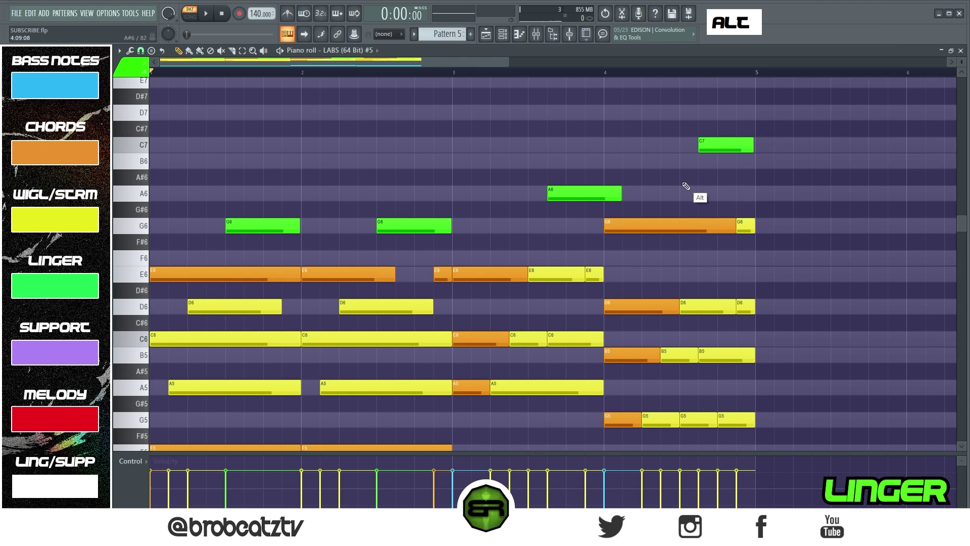
scroll(687, 224, up, 3)
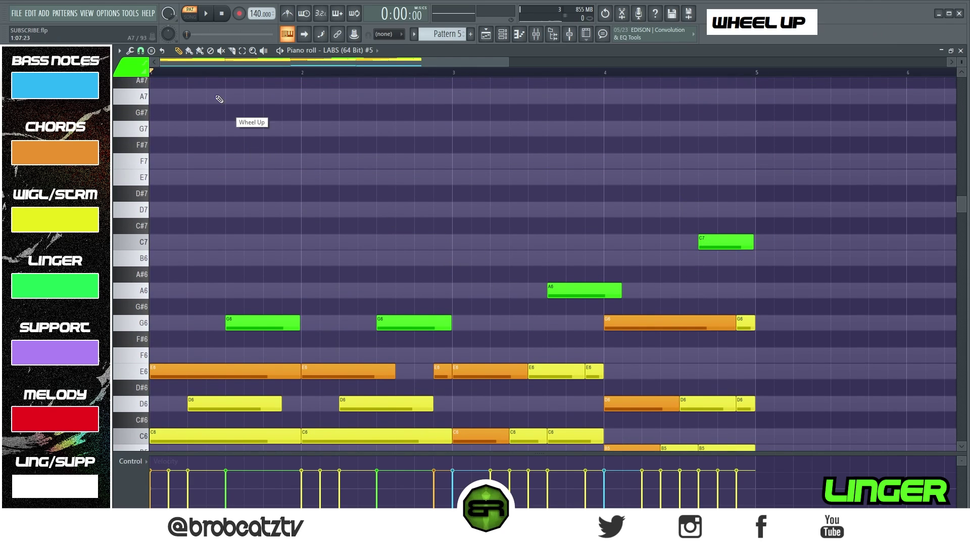
key(space)
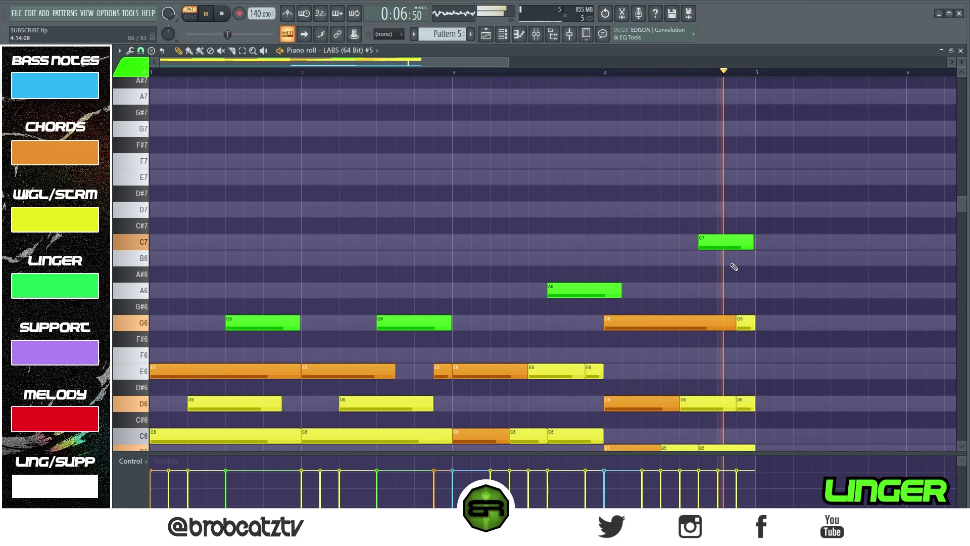
key(space)
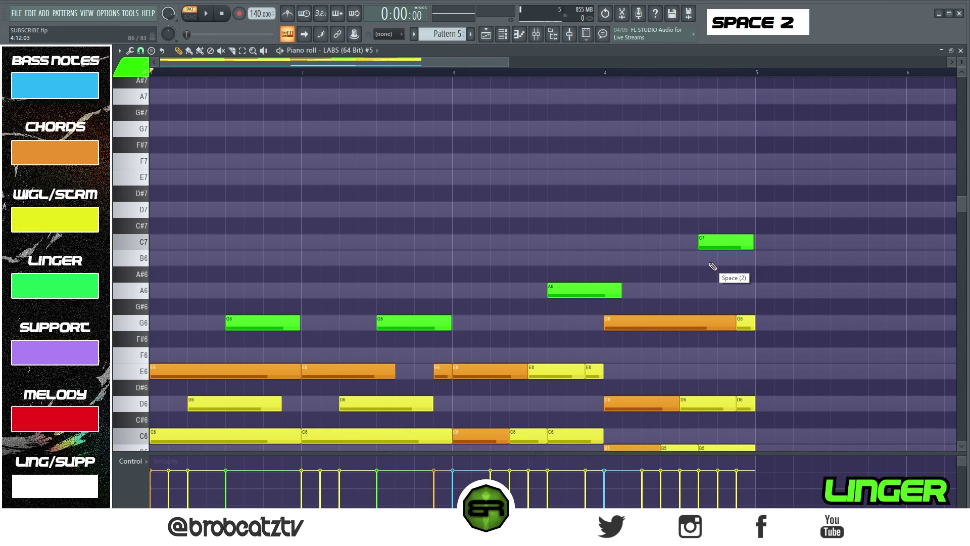
Select every note in the pattern and transpose the selection down one octave during playback
drag(663, 219, 738, 259)
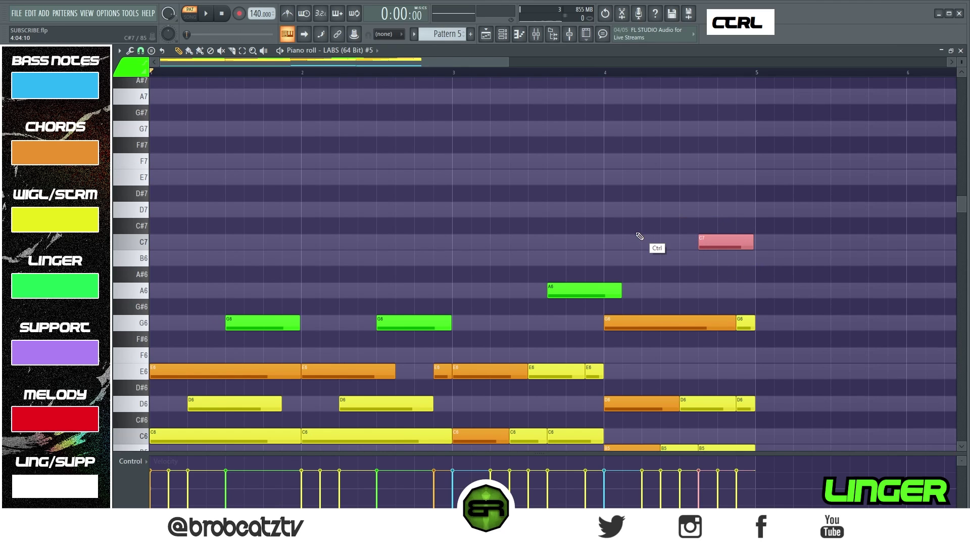
key(ctrl+a)
scroll(639, 236, down, 4)
scroll(778, 146, up, 2)
drag(788, 121, 163, 451)
scroll(232, 407, down, 4)
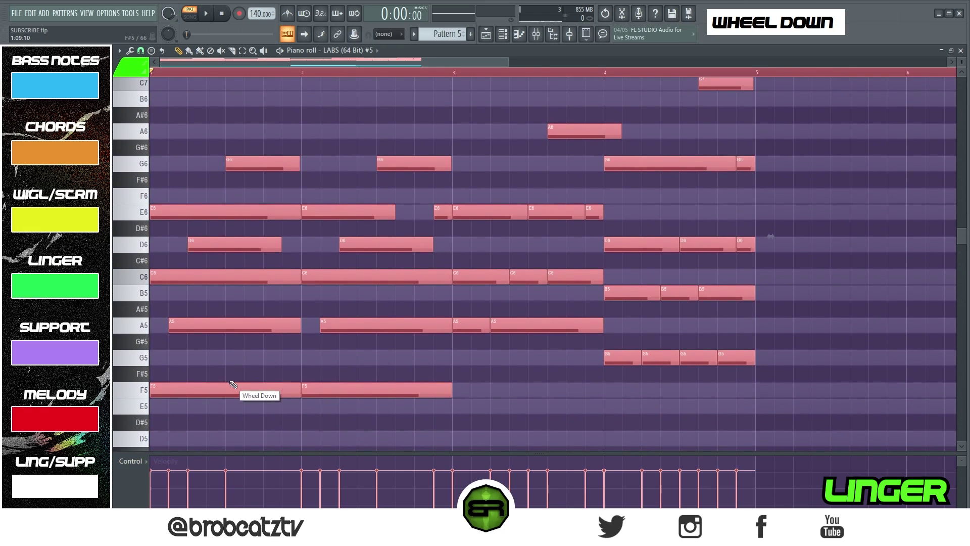
key(space)
key(ctrl+Down)
Clear the selection, listen to the lowered pattern and examine its notes down to the blue bass line
right_click(318, 308)
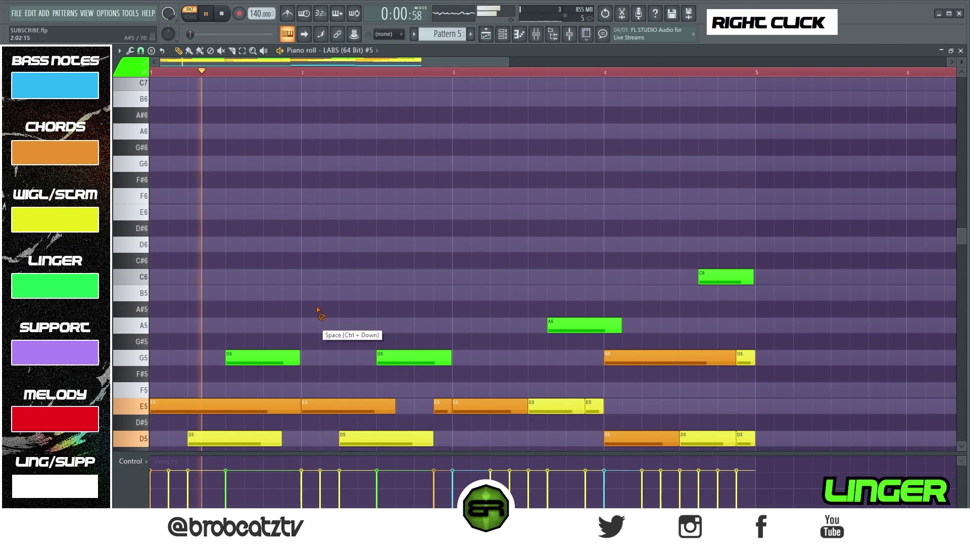
scroll(413, 276, down, 4)
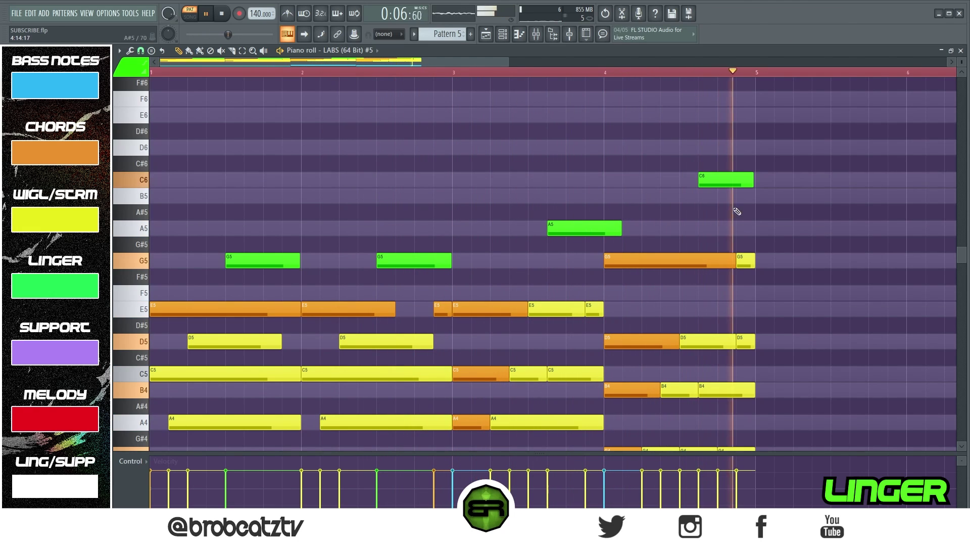
key(space)
scroll(612, 195, down, 8)
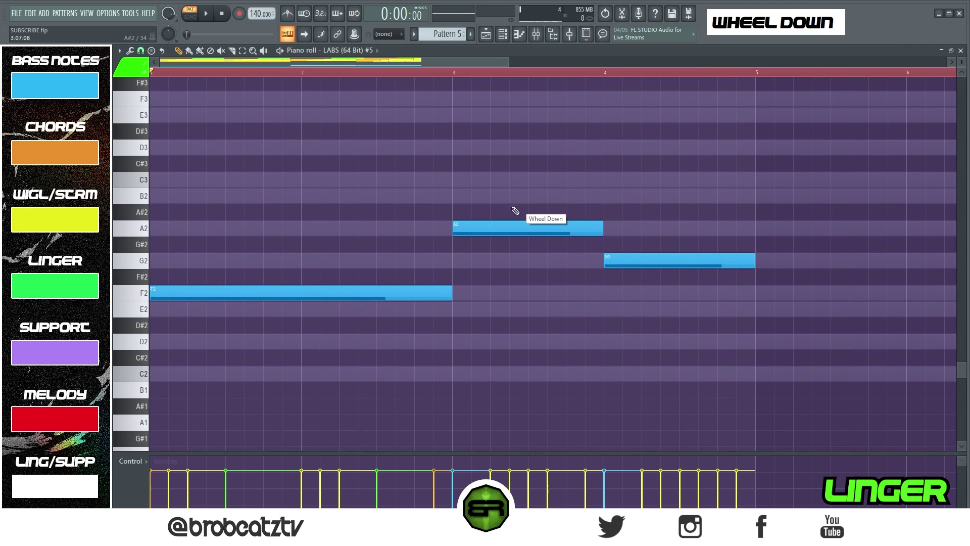
scroll(510, 211, up, 5)
scroll(511, 211, up, 5)
right_click(369, 254)
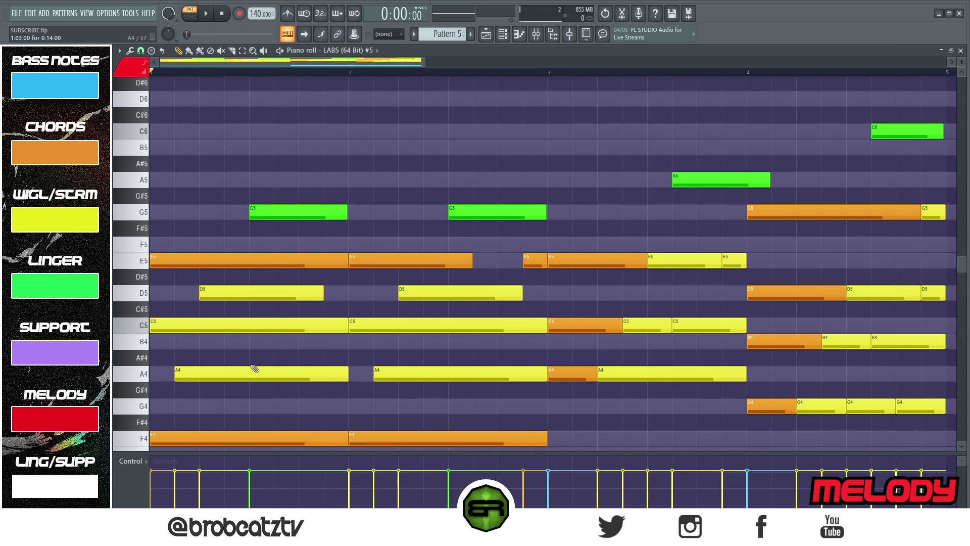
click(203, 133)
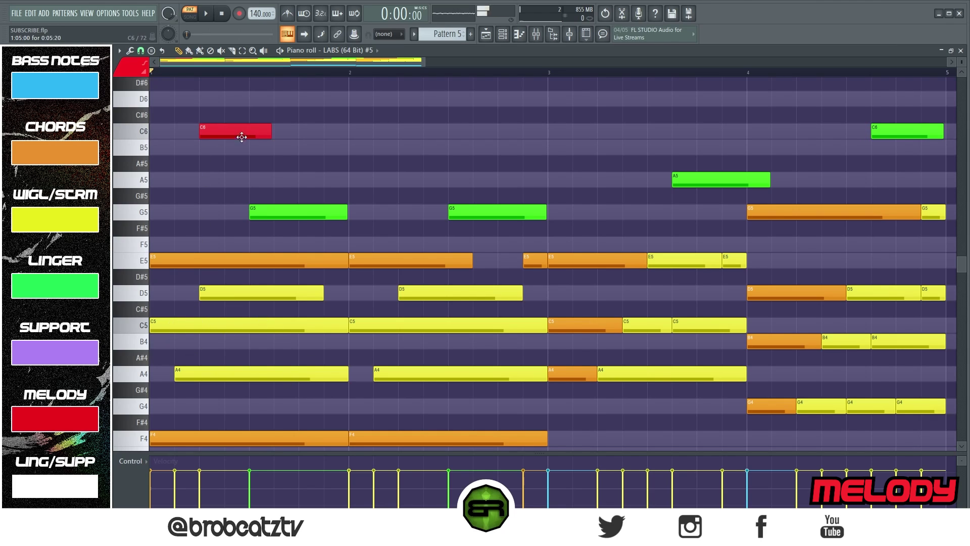
alt+click(259, 148)
alt+click(275, 179)
alt+click(335, 148)
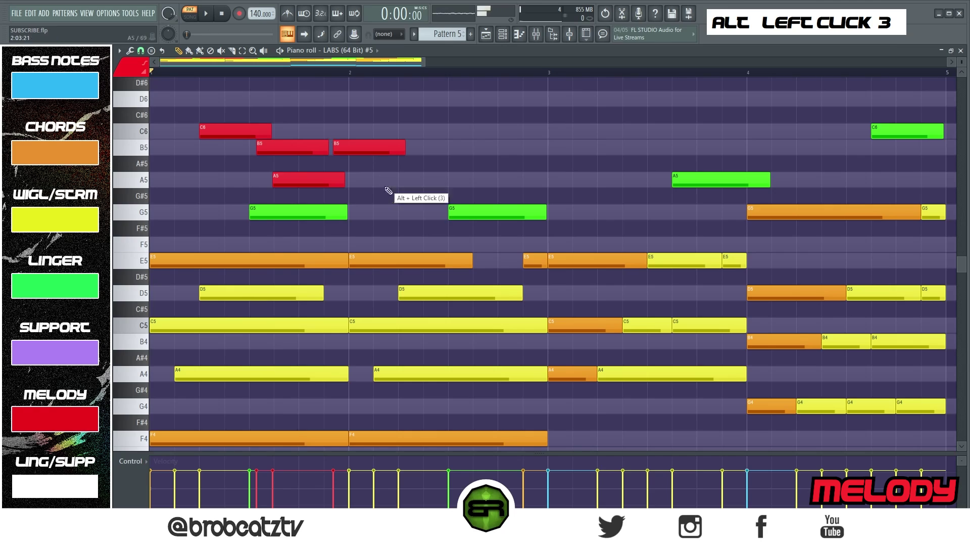
alt+click(385, 226)
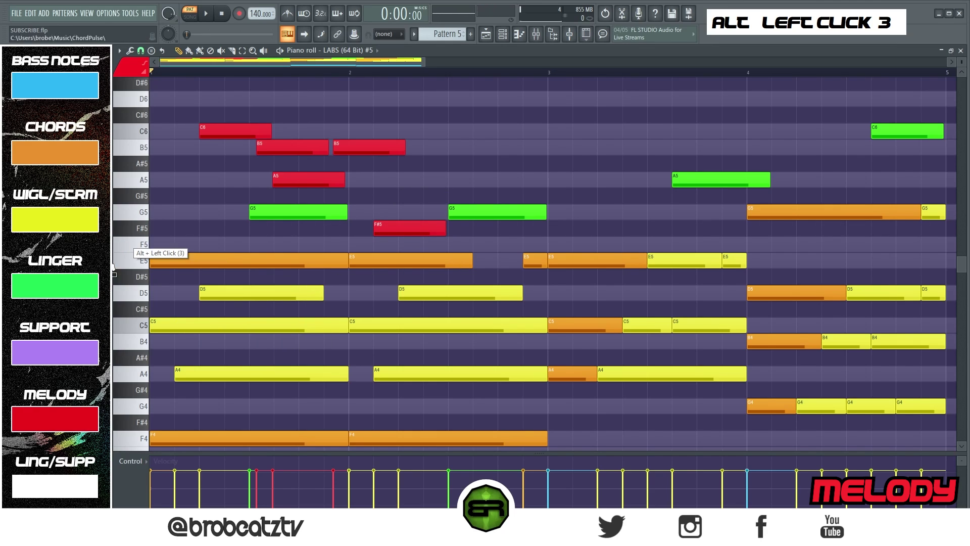
drag(140, 259, 144, 436)
ctrl+click(198, 414)
right_click(399, 228)
right_click(369, 147)
right_click(314, 180)
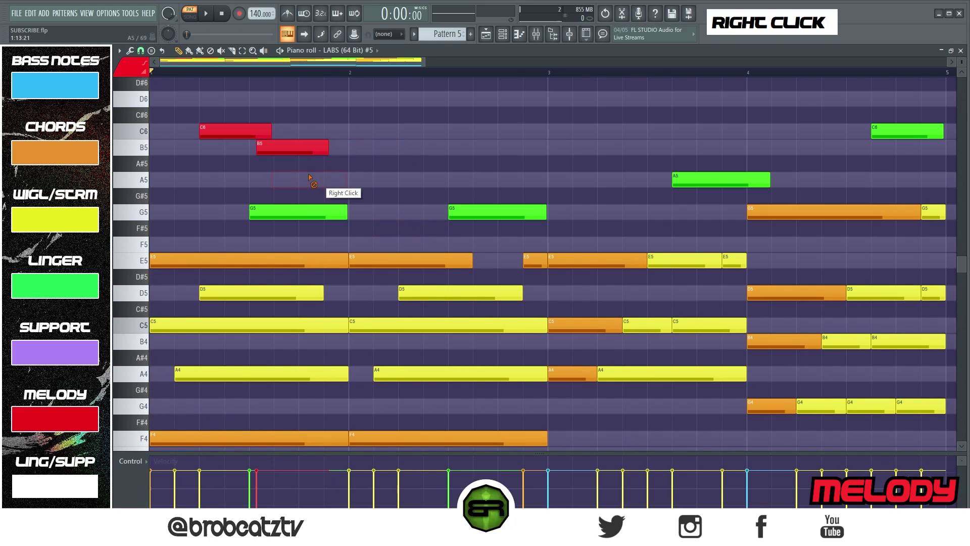
Add a red C7 melody note about one and a half beats long at the start of bar 1 and play it back
scroll(181, 337, up, 5)
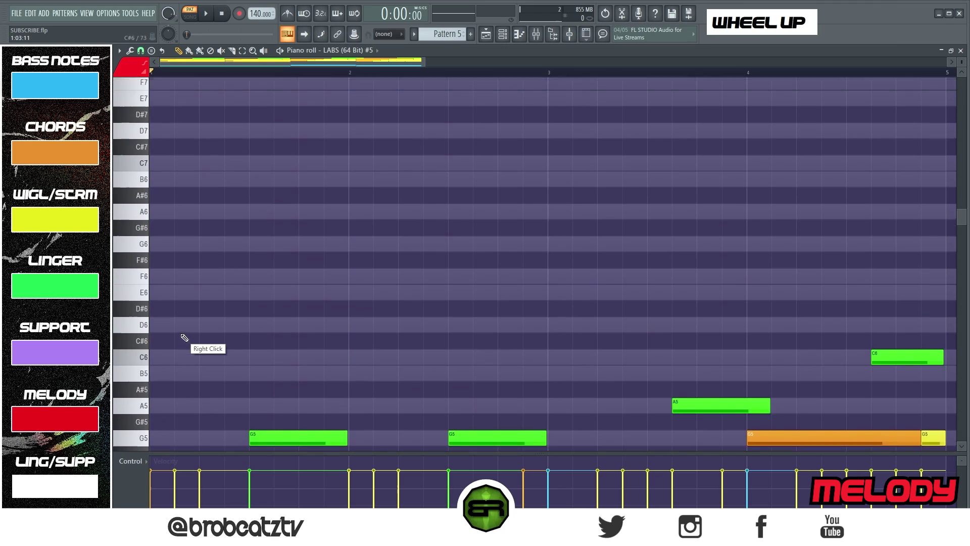
scroll(190, 338, down, 6)
scroll(199, 340, up, 2)
scroll(195, 311, up, 4)
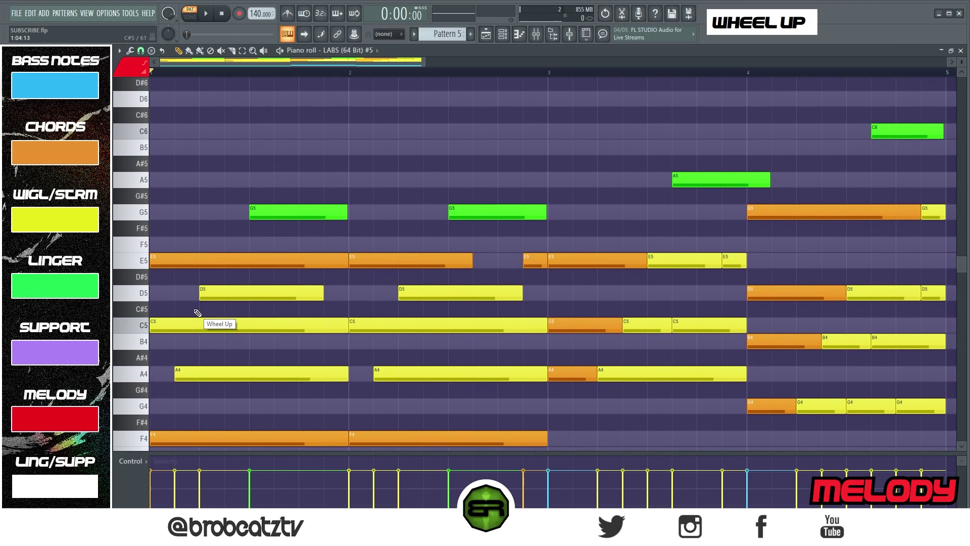
scroll(201, 321, down, 3)
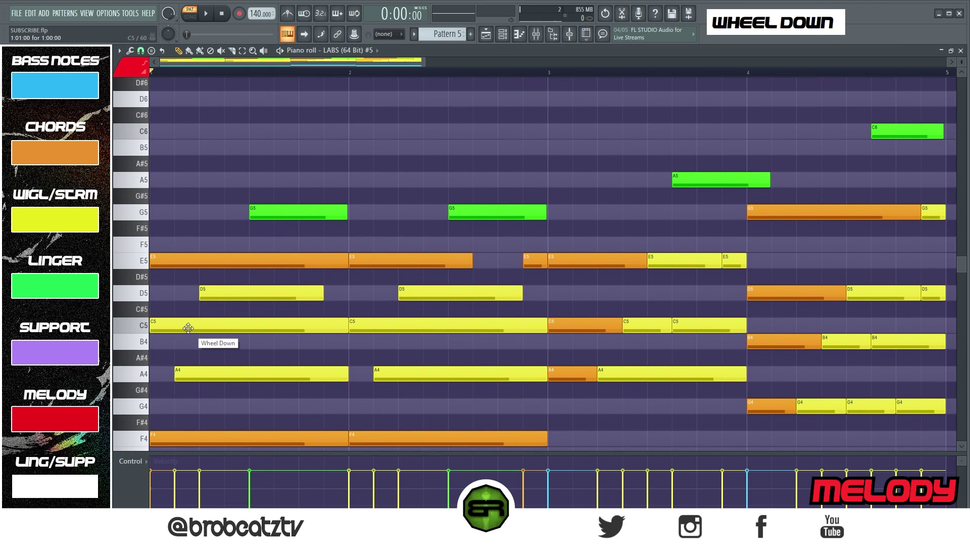
scroll(189, 323, up, 6)
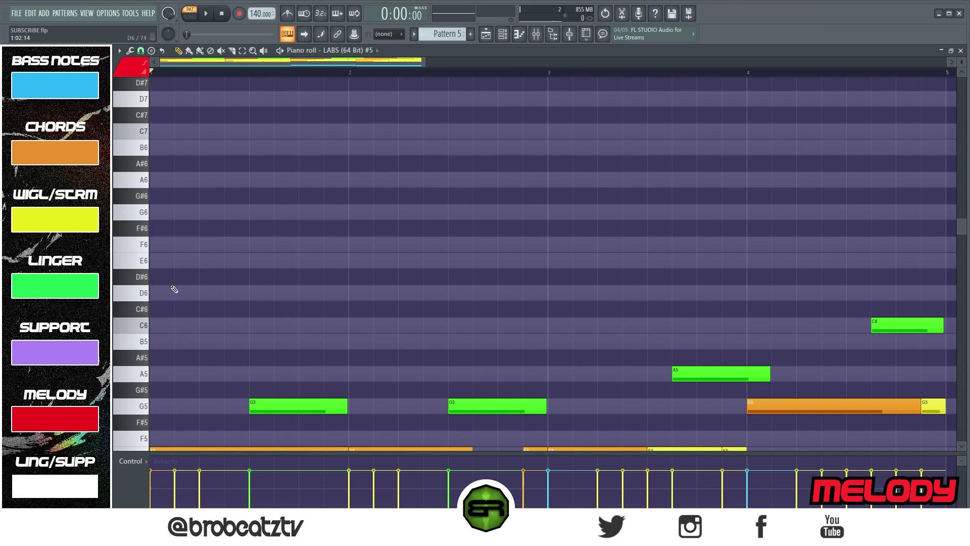
click(167, 132)
key(space)
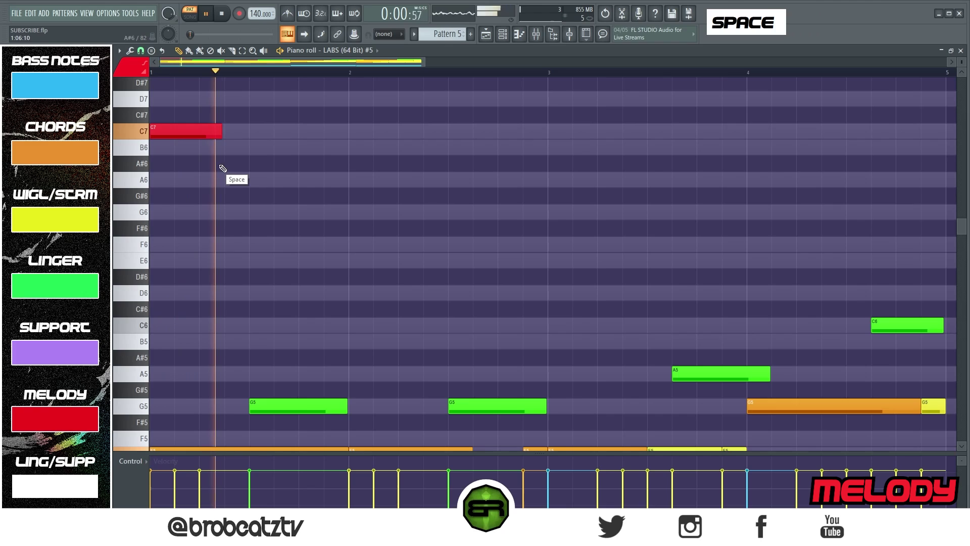
key(space)
Place a red D7 on beat 4 of bar 1, shorten it to about a third of a beat, and add a matching E7 just after it
scroll(287, 158, up, 3)
scroll(299, 165, down, 3)
scroll(298, 165, up, 3)
click(301, 147)
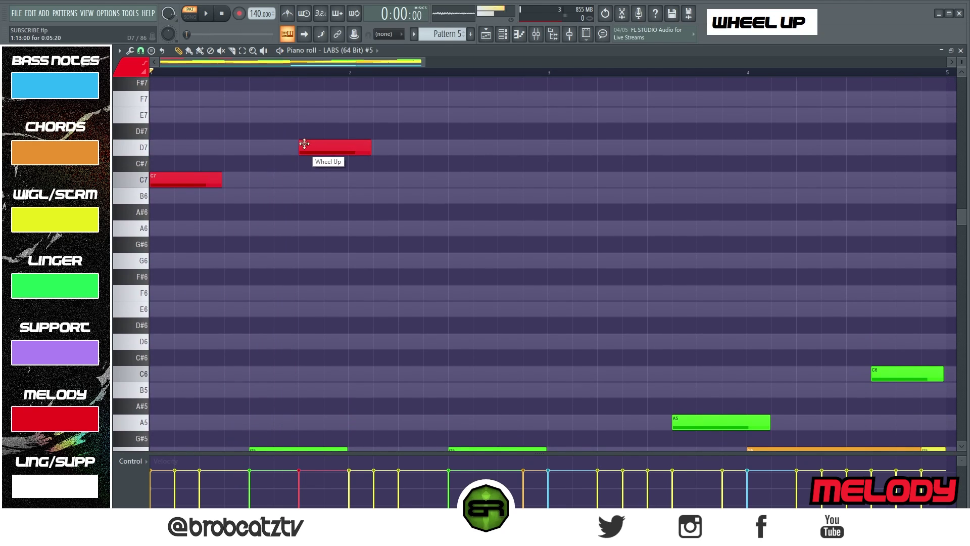
drag(370, 151, 312, 154)
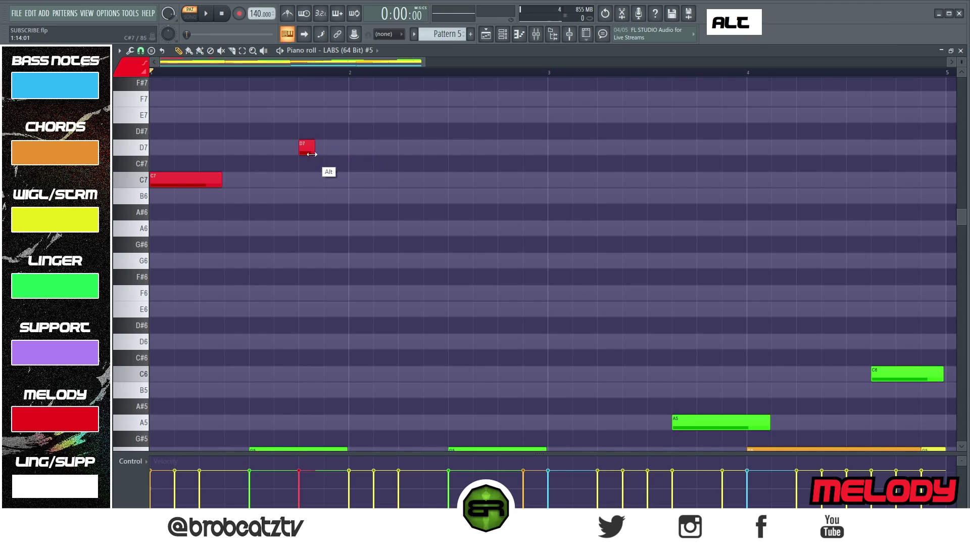
drag(301, 115, 311, 115)
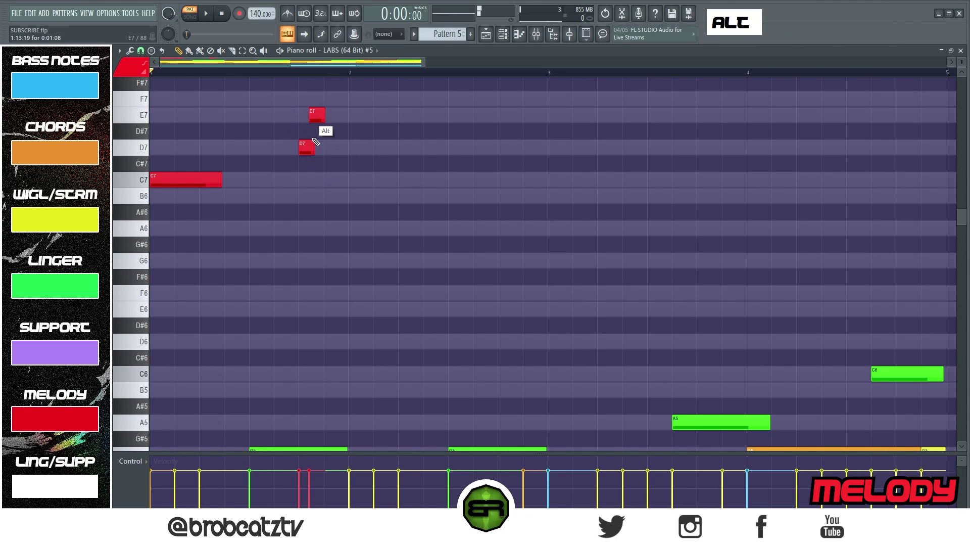
Continue the melody with a short D7 late in bar 1, C7 starting bar 2 and A6 on beat 2, checking it by playback
key(space)
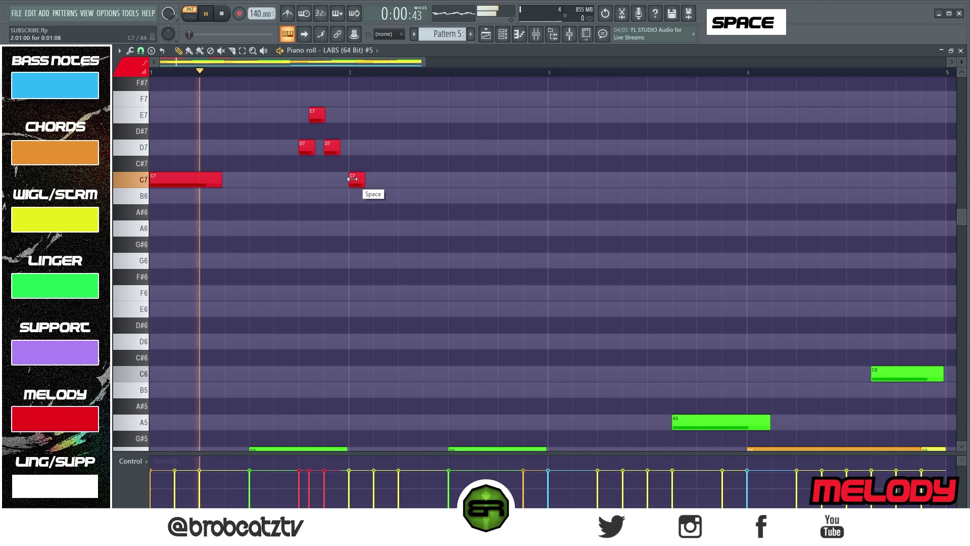
key(space)
key(space)
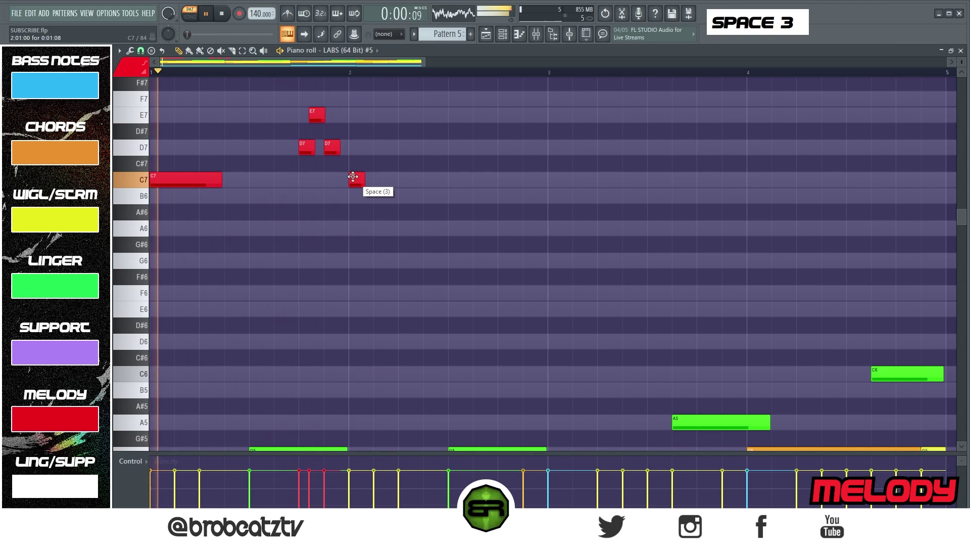
key(space)
ctrl+click(355, 179)
shift+drag(355, 179, 405, 227)
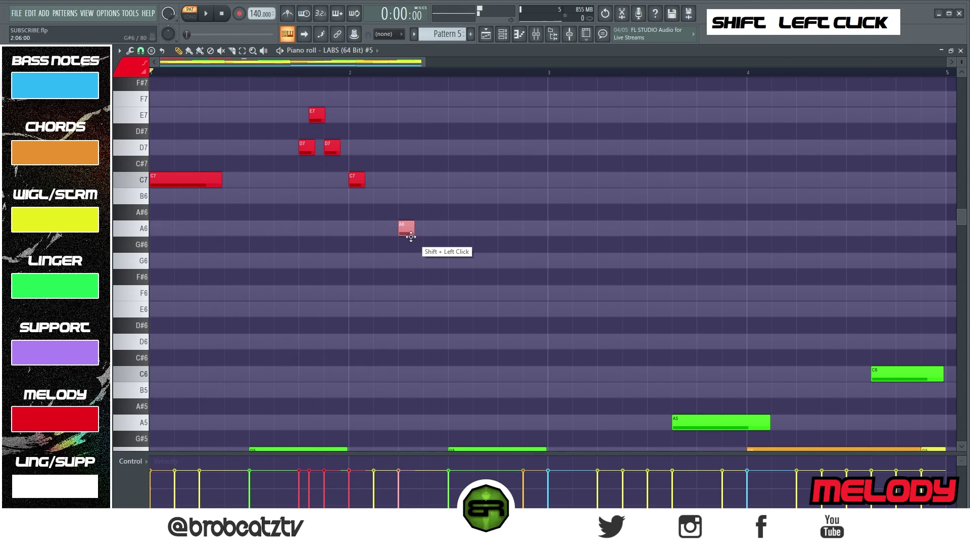
key(space)
key(space)
click(141, 50)
click(158, 177)
right_click(378, 251)
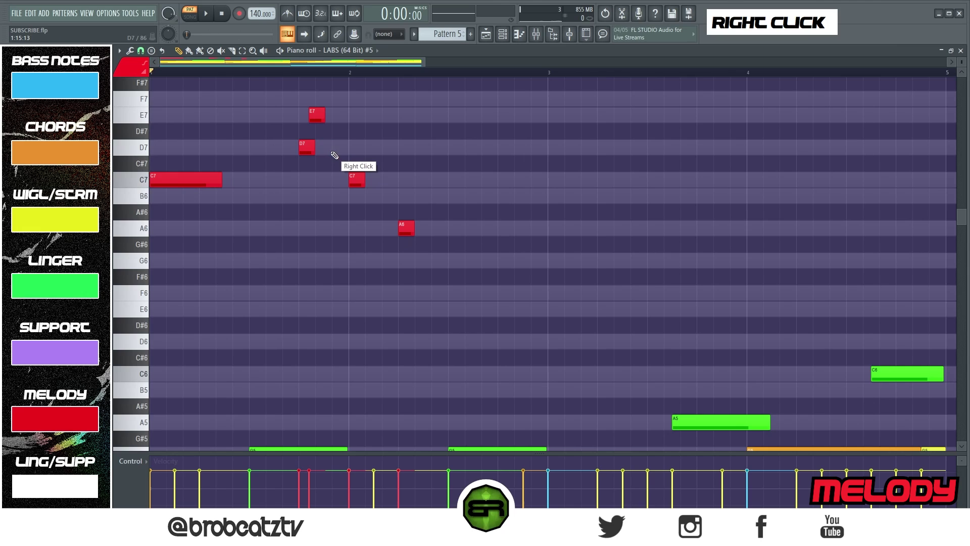
key(ctrl+z)
Fine-tune the timing of the red E7 between the two D7 notes, off the grid, playing back to judge it
alt+drag(319, 116, 321, 117)
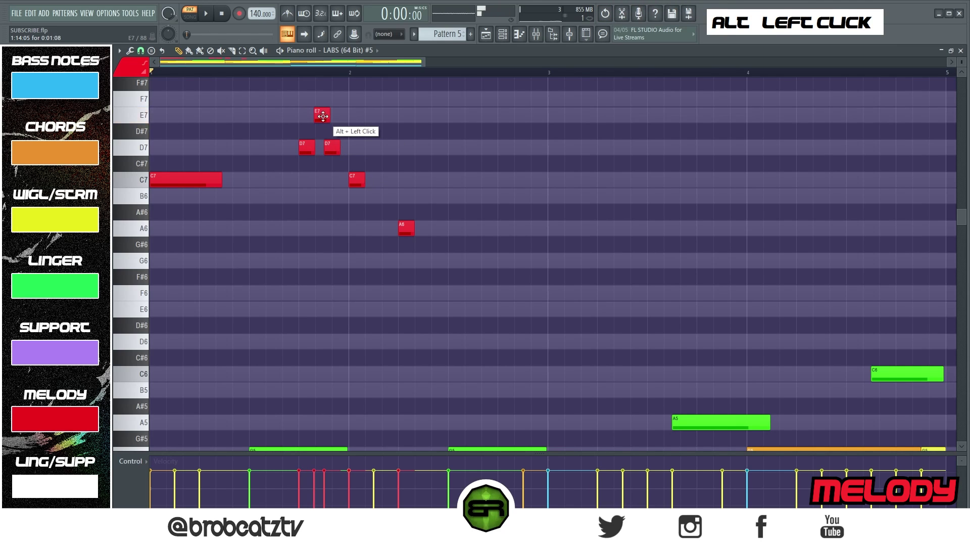
key(space)
alt+drag(323, 116, 315, 117)
key(space)
key(space)
Move the red A6 in bar 2 slightly earlier, follow it with a short G6 and an A6 on beat 3, and play back
right_click(403, 224)
drag(404, 225, 386, 229)
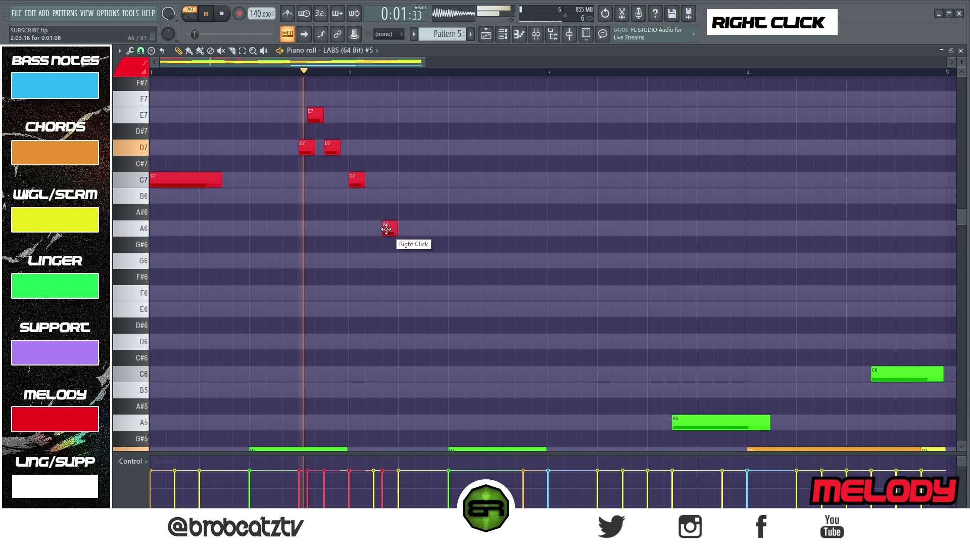
key(space)
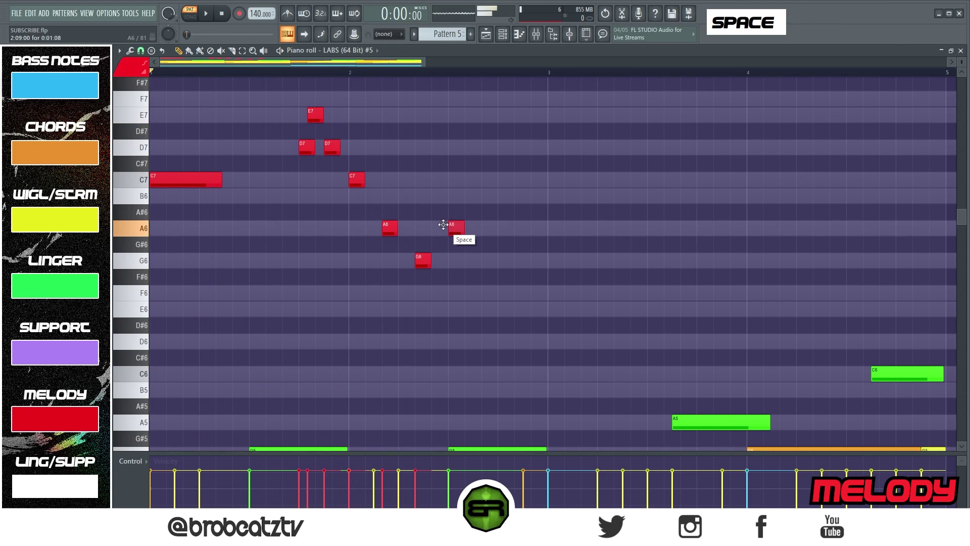
key(space)
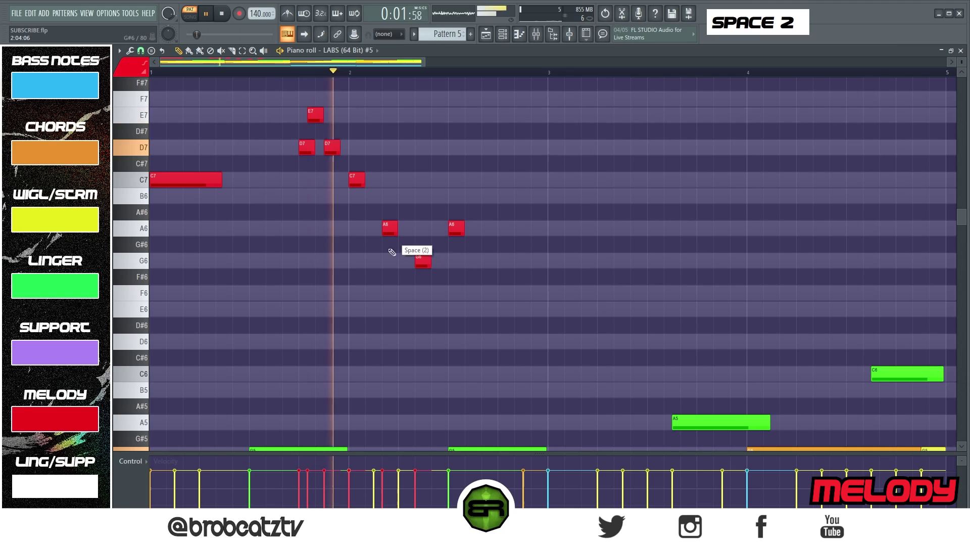
key(space)
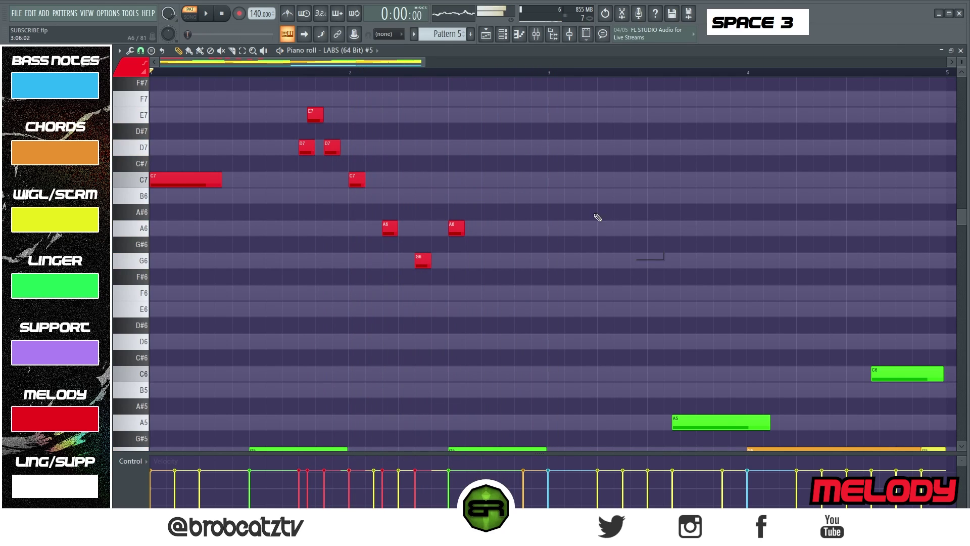
Lengthen the red A6, G6 and A6 melody notes in bar 2 and play the pattern back
drag(397, 229, 479, 232)
ctrl+click(494, 218)
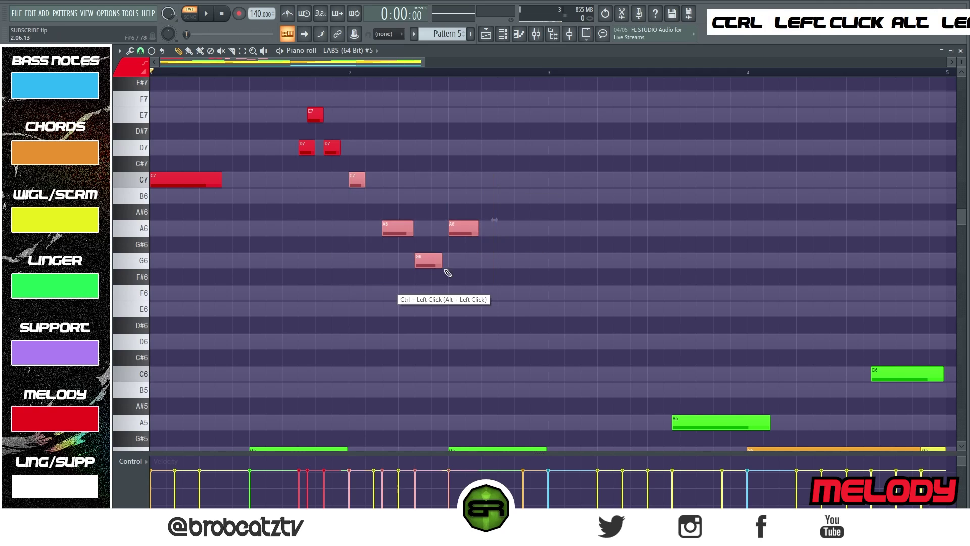
key(space)
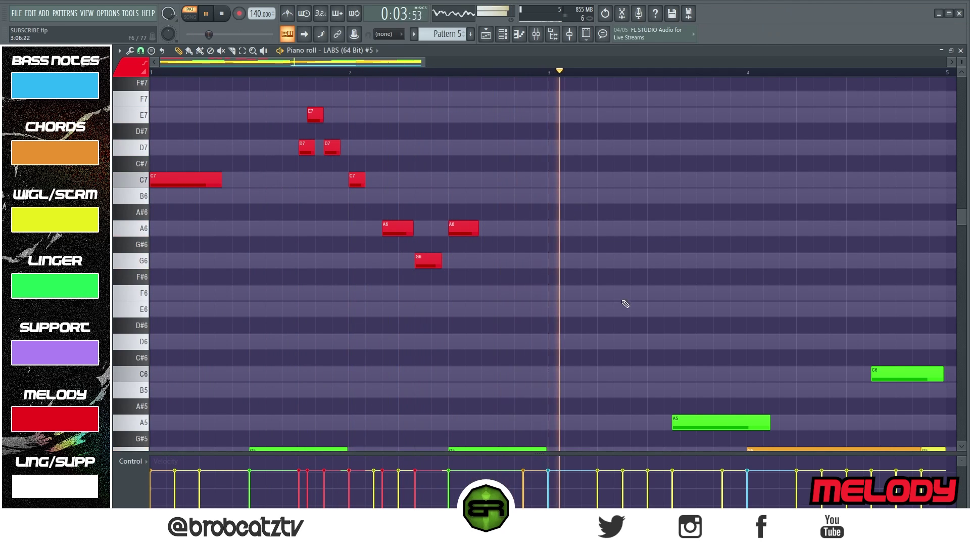
key(space)
Place a red E6 starting bar 3, followed by a short E6 on beat 2, an overlapping F6 and another E6
scroll(543, 319, down, 6)
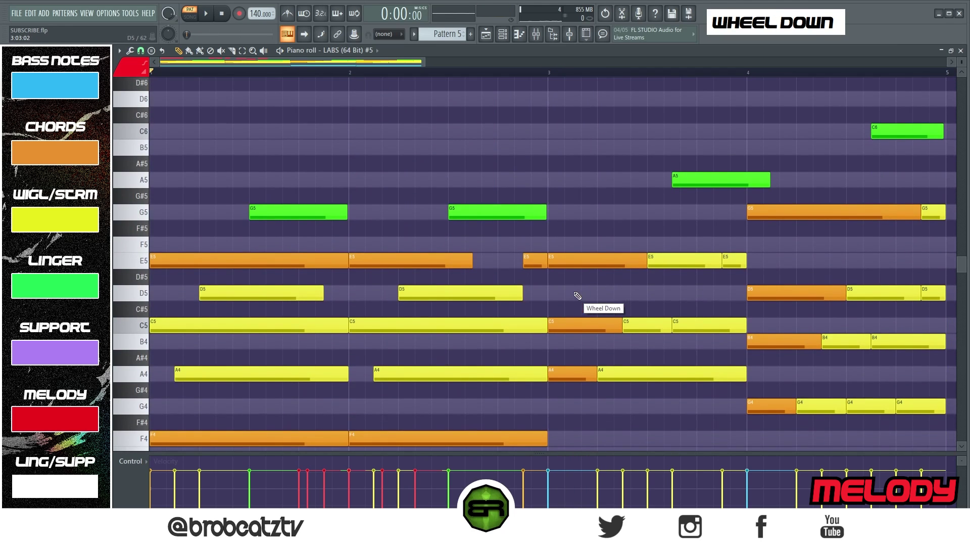
scroll(580, 274, up, 5)
click(566, 261)
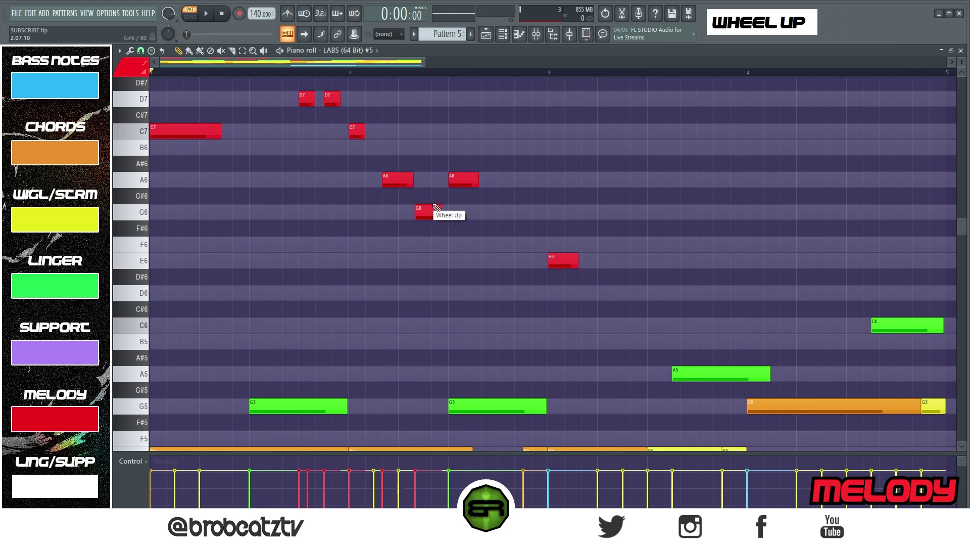
drag(580, 263, 612, 264)
click(609, 263)
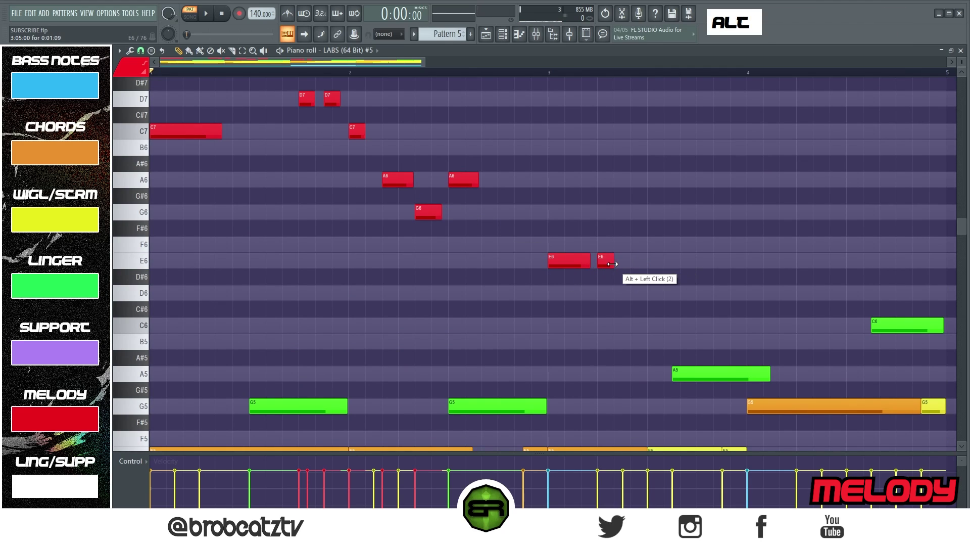
alt+click(613, 244)
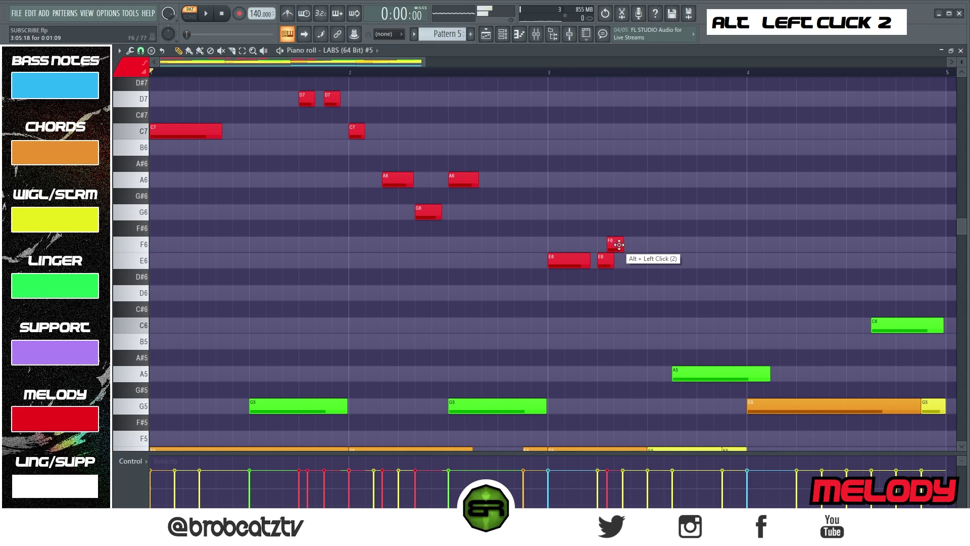
alt+click(628, 264)
drag(633, 263, 646, 263)
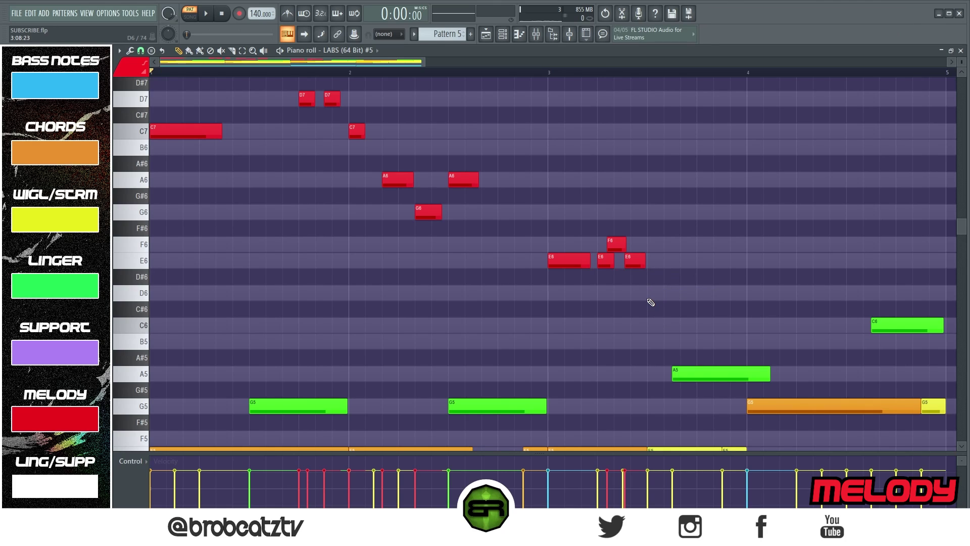
Continue the bar 3 melody with a red C6 on beat 3 and a D6 on beat 4, and play back
ctrl+click(635, 261)
shift+click(634, 262)
right_click(643, 284)
mouse_move(635, 262)
mouse_down()
mouse_move(668, 263)
mouse_move(656, 327)
mouse_up()
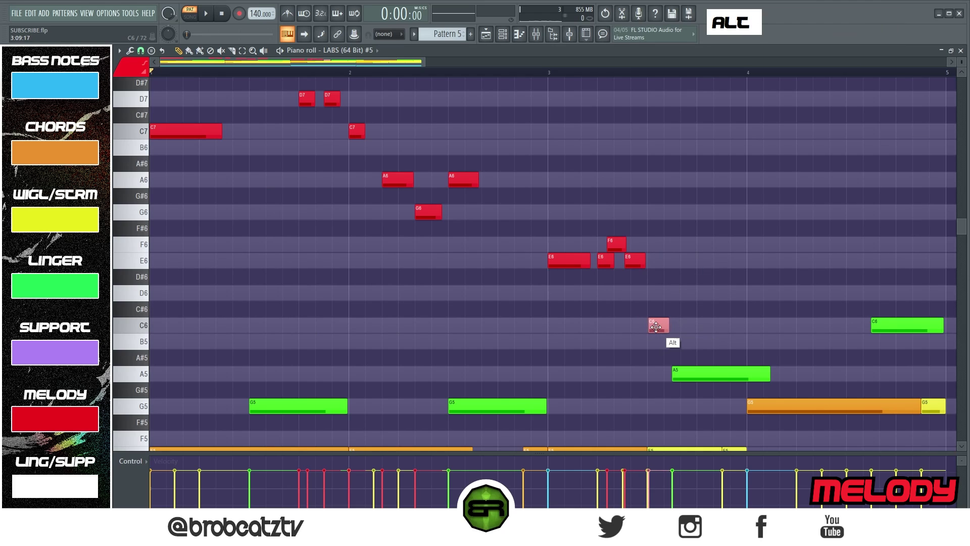
ctrl+click(699, 378)
ctrl+shift+click(657, 326)
ctrl+shift+click(636, 259)
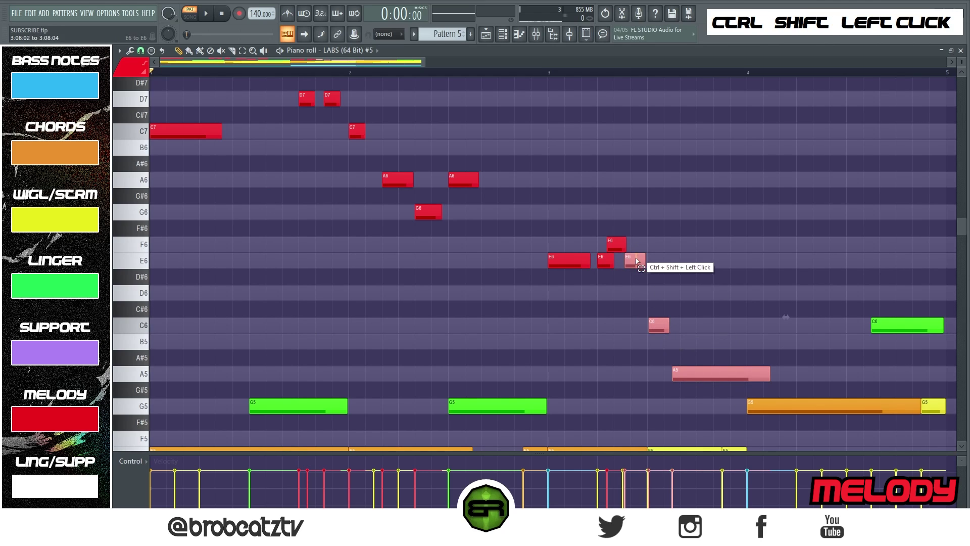
right_click(687, 249)
drag(665, 325, 691, 326)
click(700, 292)
key(space)
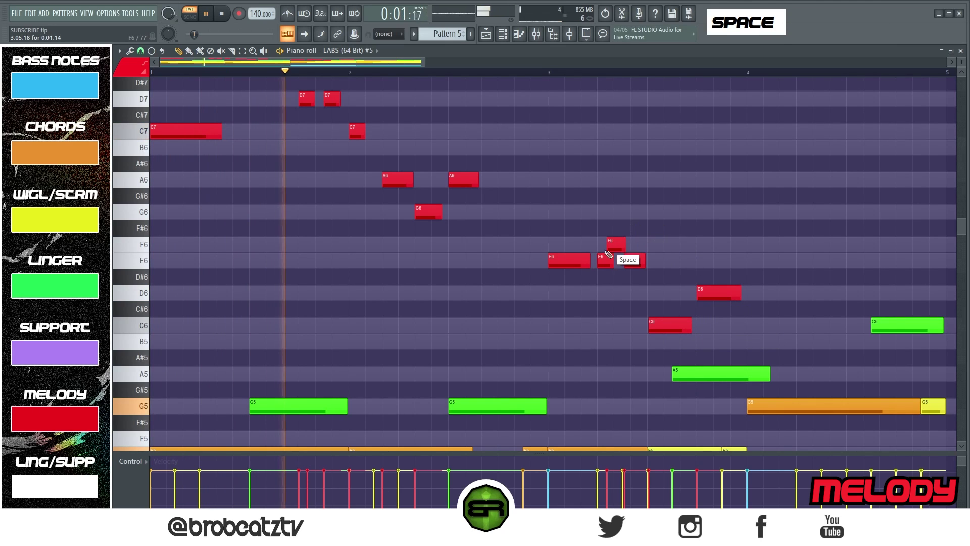
scroll(611, 258, up, 3)
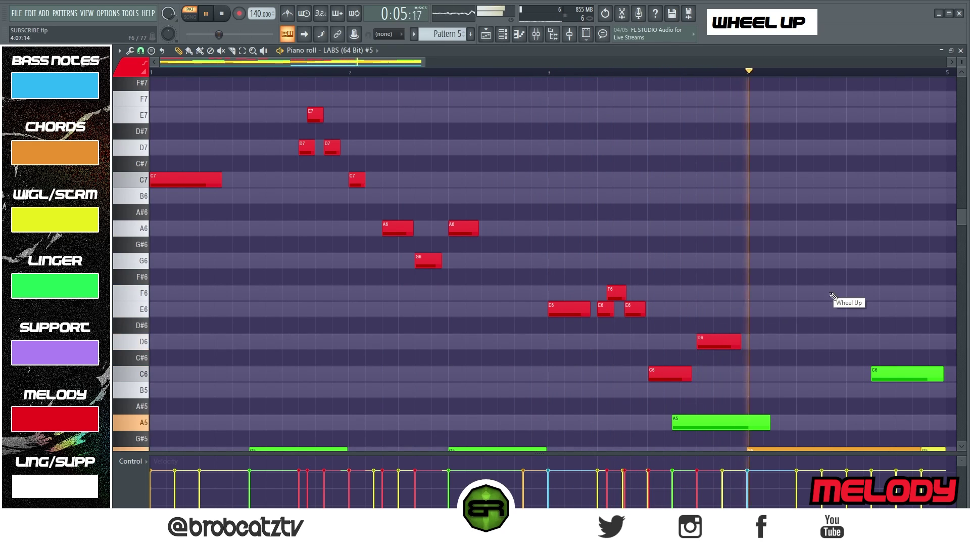
key(space)
Copy the red bar 3 phrase into bar 4, delete the copied C6 and move the copied D6 to beat 3
drag(412, 62, 465, 65)
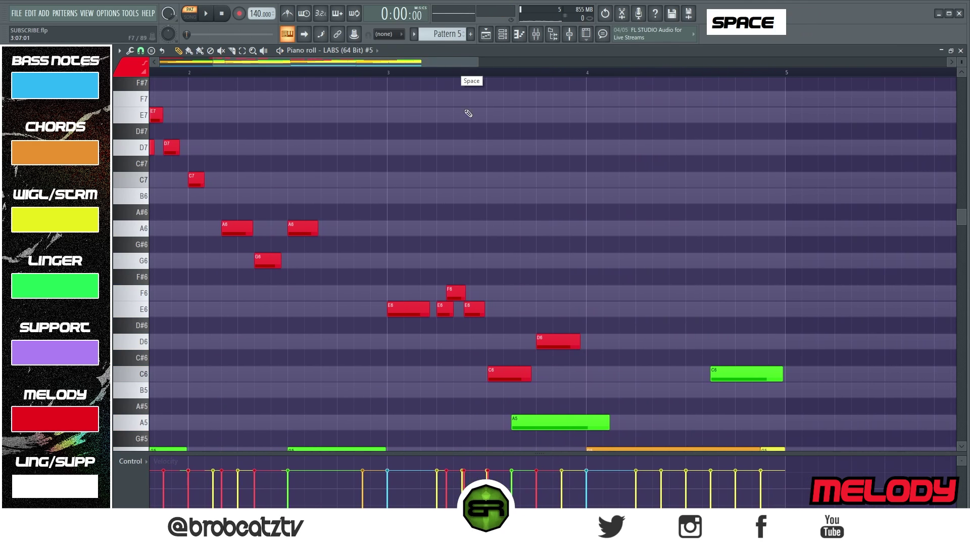
drag(385, 244, 588, 370)
drag(409, 309, 542, 310)
right_click(545, 309)
drag(614, 269, 394, 379)
drag(401, 307, 601, 308)
right_click(596, 272)
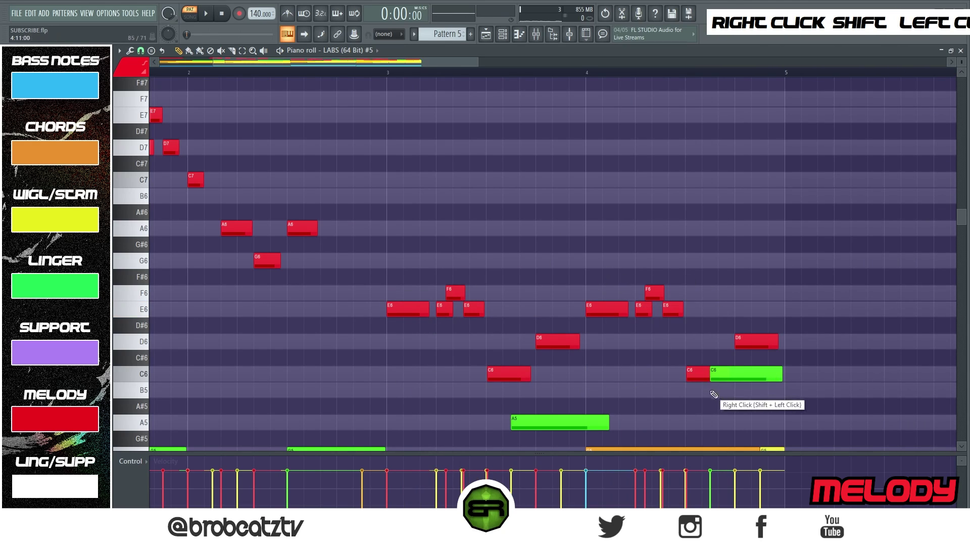
right_click(696, 374)
drag(765, 337, 699, 337)
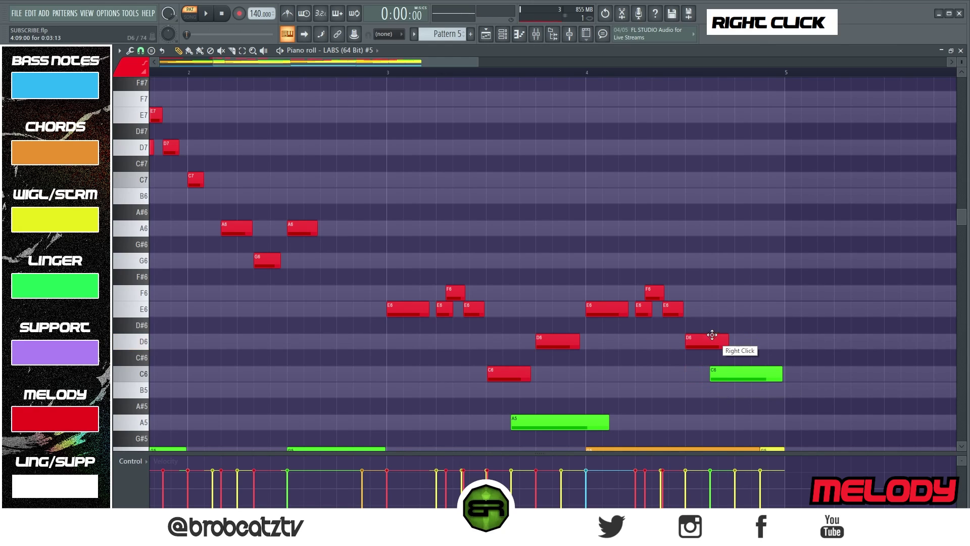
ctrl+click(655, 291)
drag(655, 290, 656, 219)
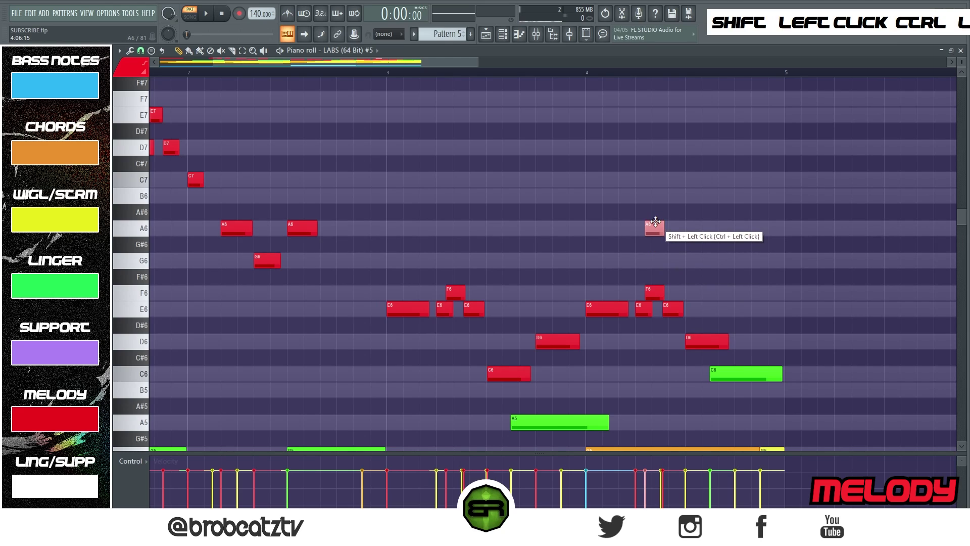
right_click(655, 226)
Copy the opening red E6 of bar 4 to G6 on beat 4 and start playback
ctrl+click(596, 308)
drag(596, 309, 729, 258)
right_click(707, 296)
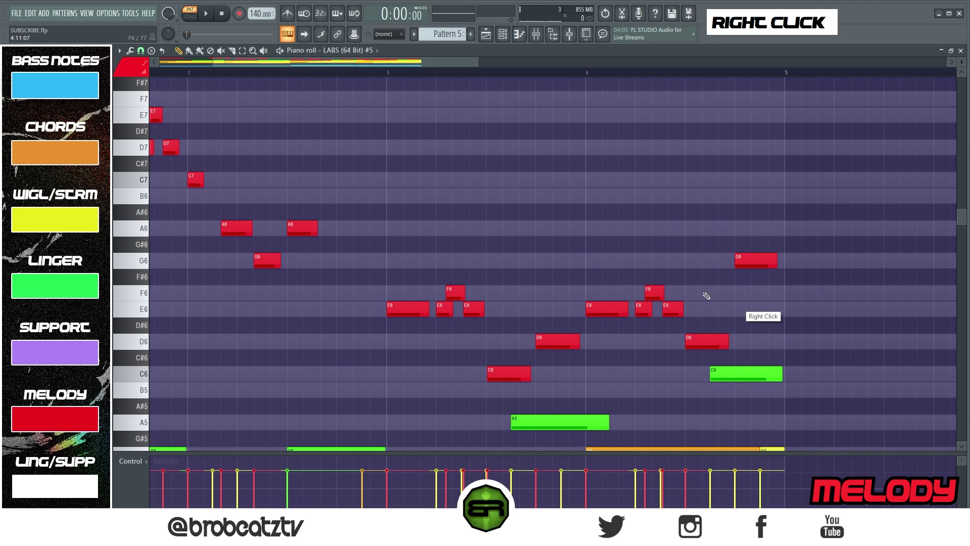
key(space)
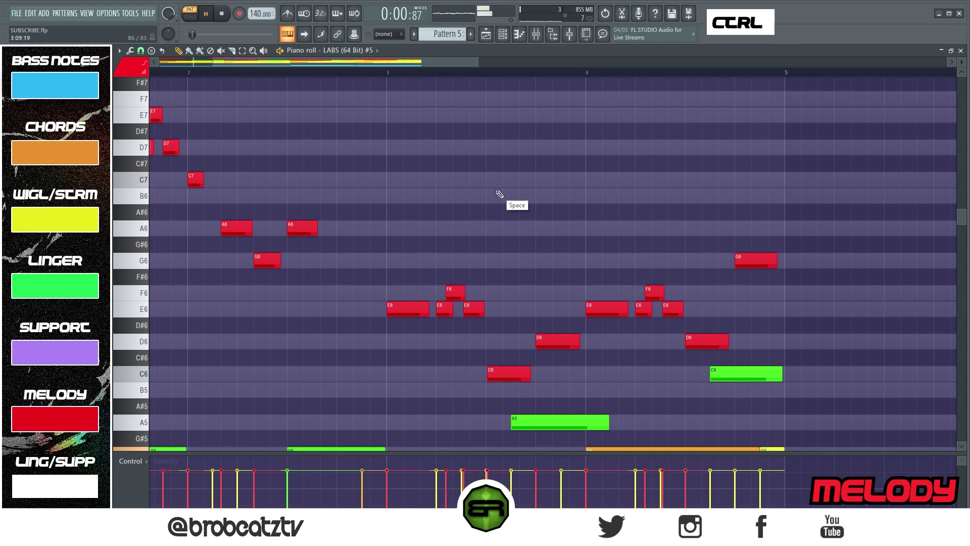
Duplicate all notes of the four-bar progression into bars 5 to 8 and listen to the repeat
ctrl+right_click(456, 150)
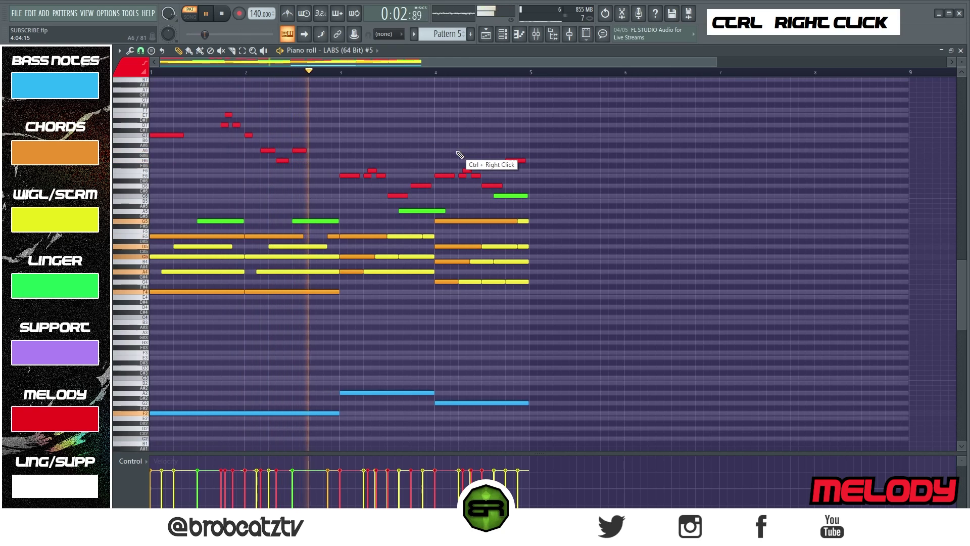
key(ctrl)
key(ctrl)
key(ctrl+a)
drag(162, 157, 540, 158)
right_click(540, 158)
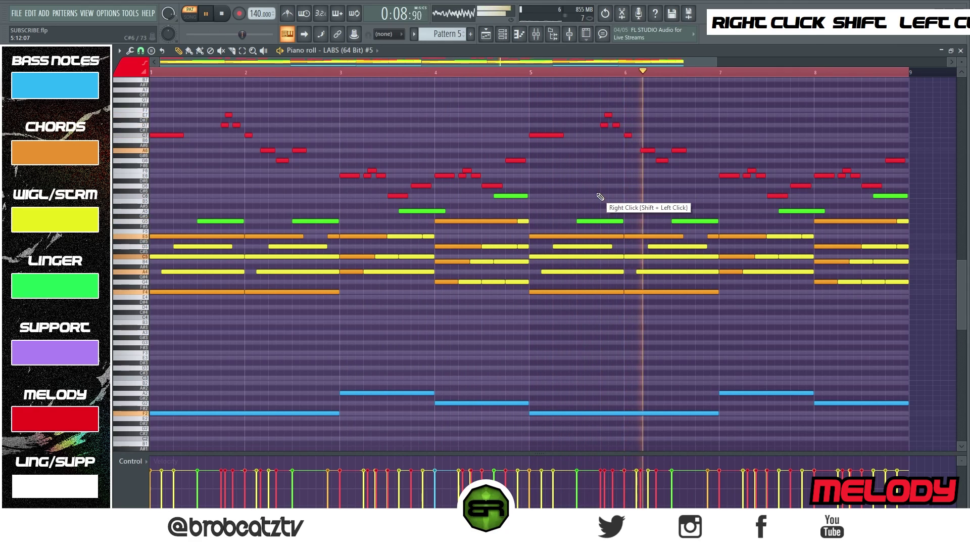
scroll(600, 200, up, 2)
right_click(583, 223)
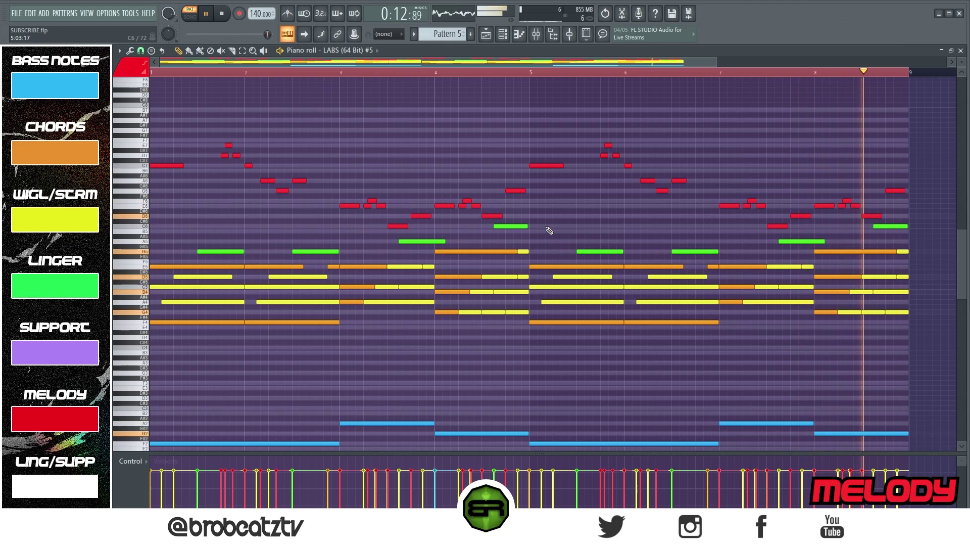
key(space)
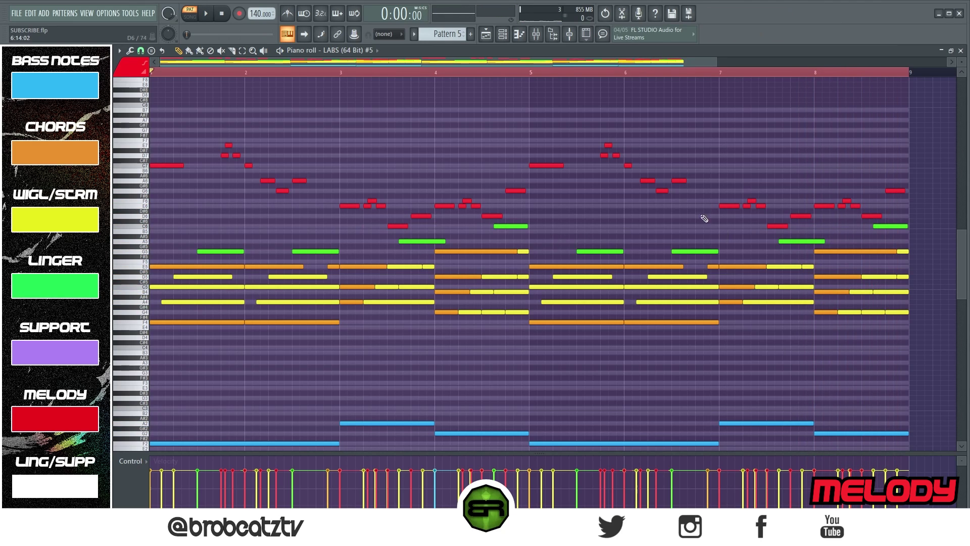
drag(274, 245, 433, 187)
right_click(375, 138)
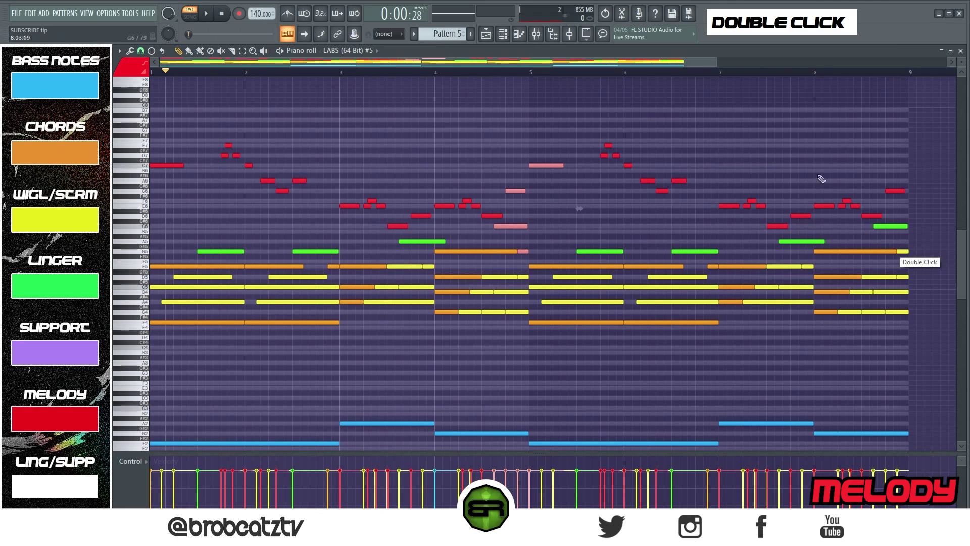
right_click(543, 86)
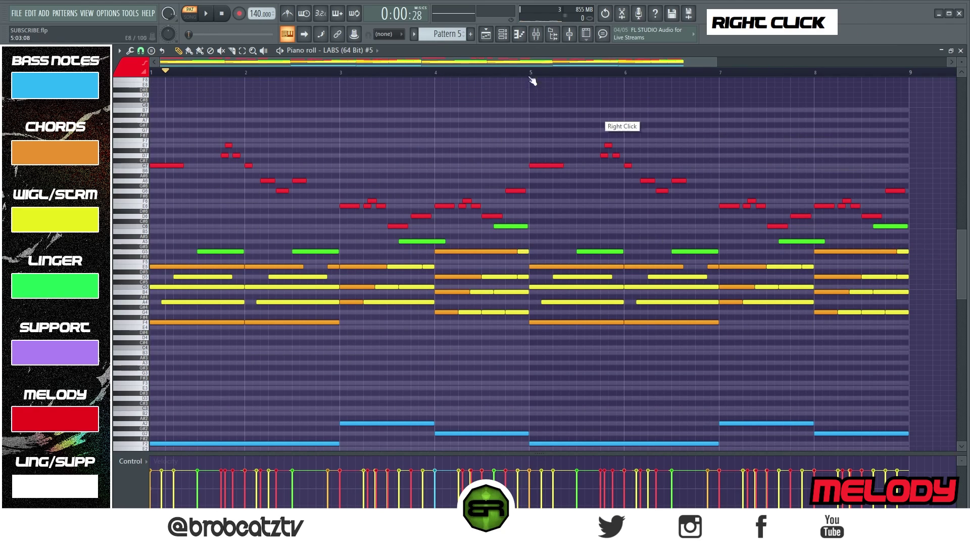
Switch to Pattern 1, play it from the start and view its LABS notes in the piano roll
click(504, 36)
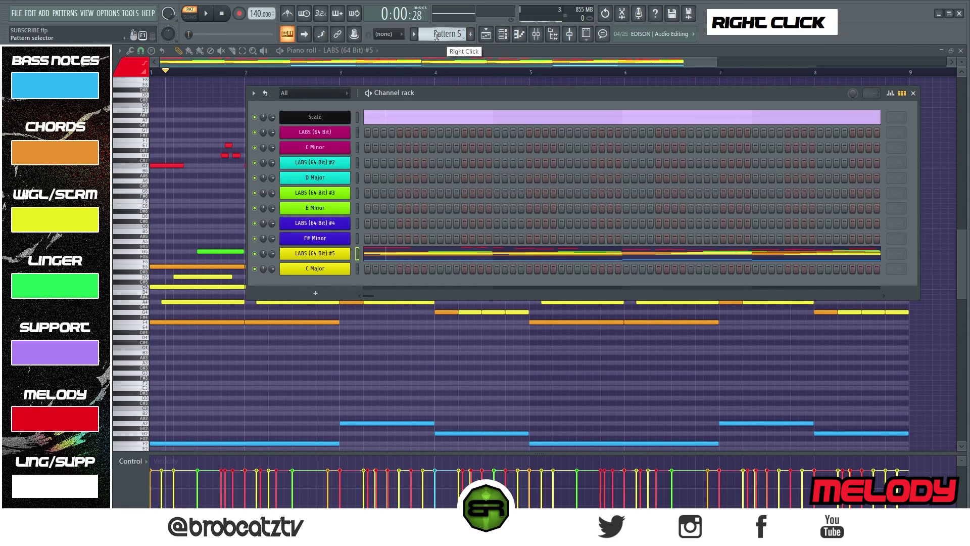
scroll(437, 37, down, 4)
key(space)
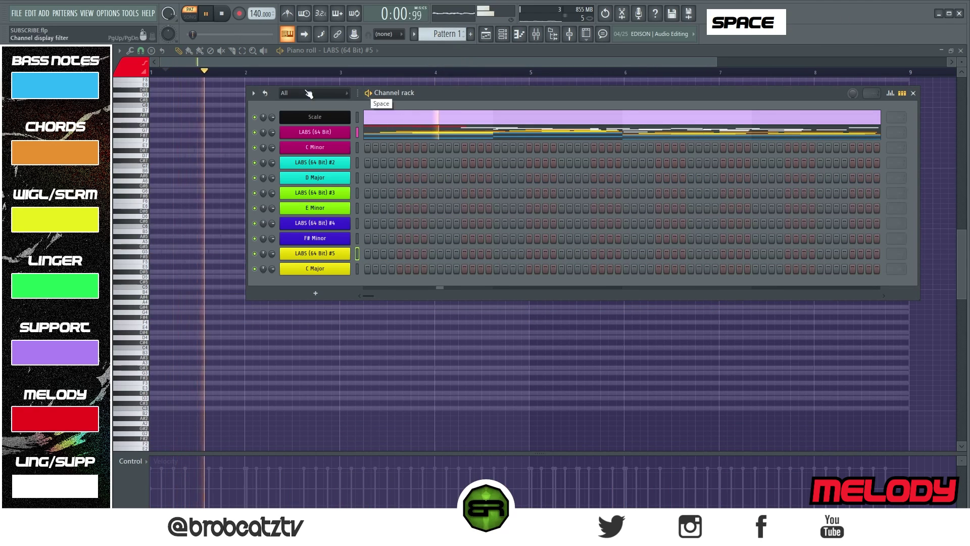
key(space)
click(164, 72)
key(space)
click(502, 37)
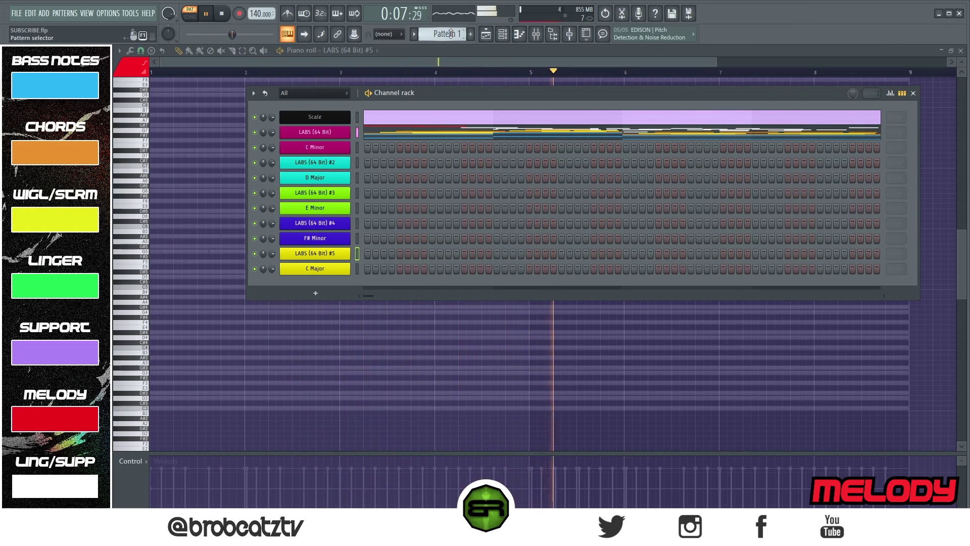
click(464, 129)
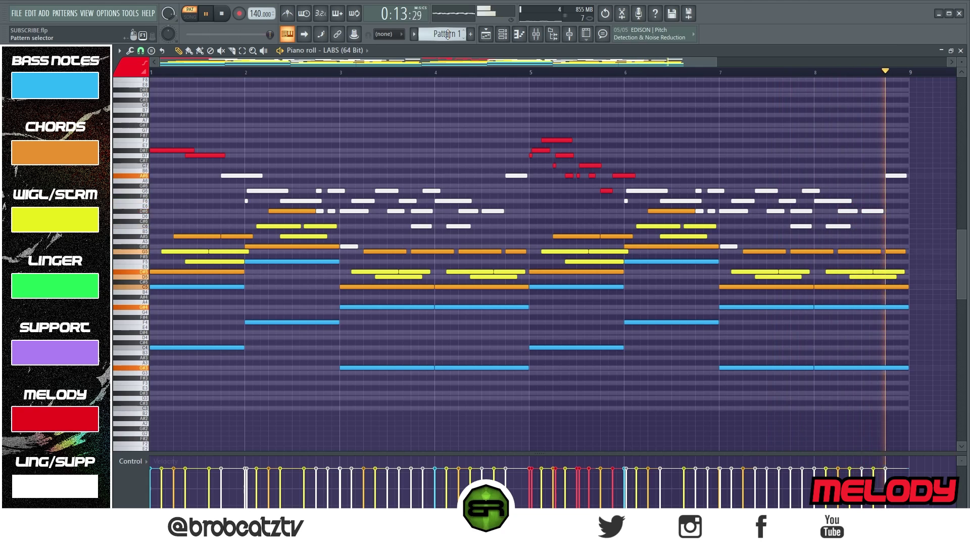
key(space)
Switch to Pattern 2 and play it back to review its layers
scroll(447, 34, up, 1)
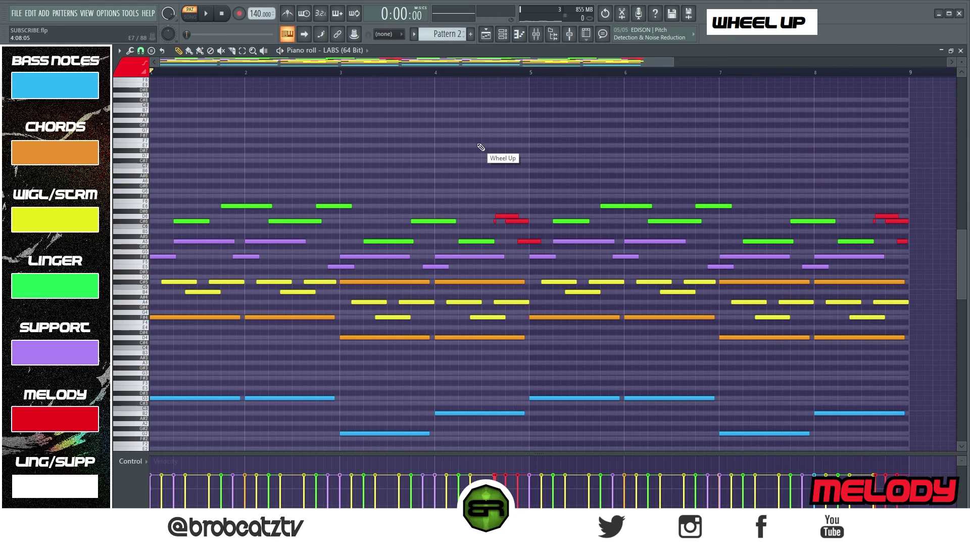
scroll(481, 147, down, 1)
key(space)
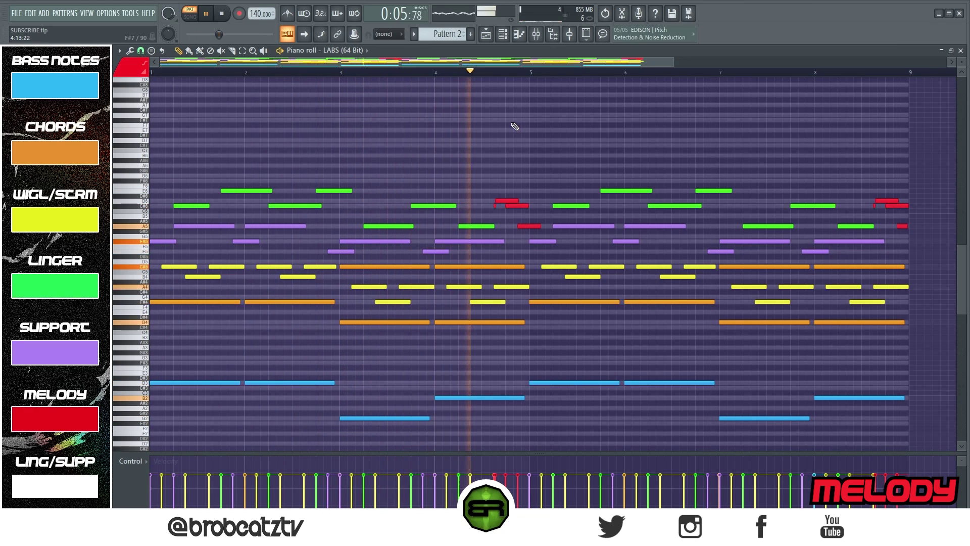
key(space)
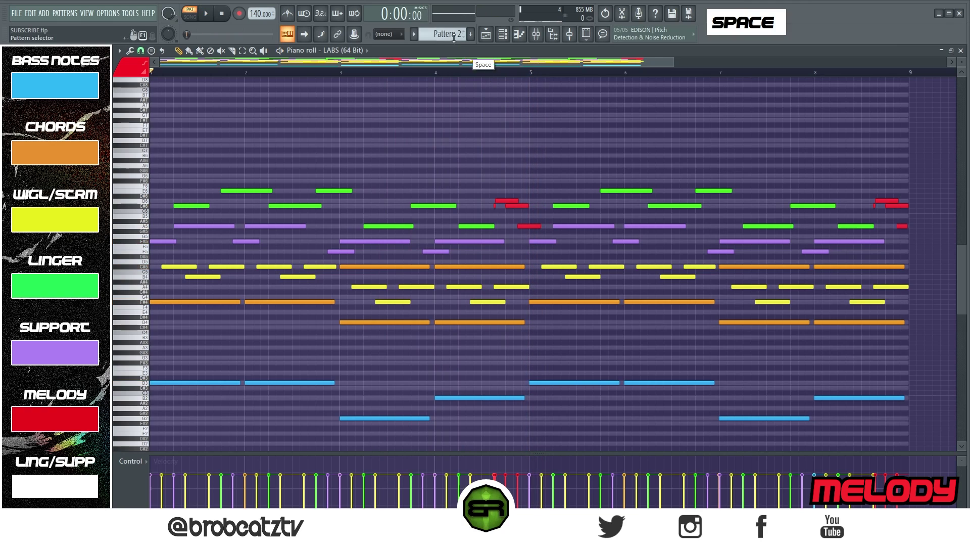
Switch to Pattern 3 and listen to its progression
scroll(449, 34, up, 1)
scroll(470, 109, down, 1)
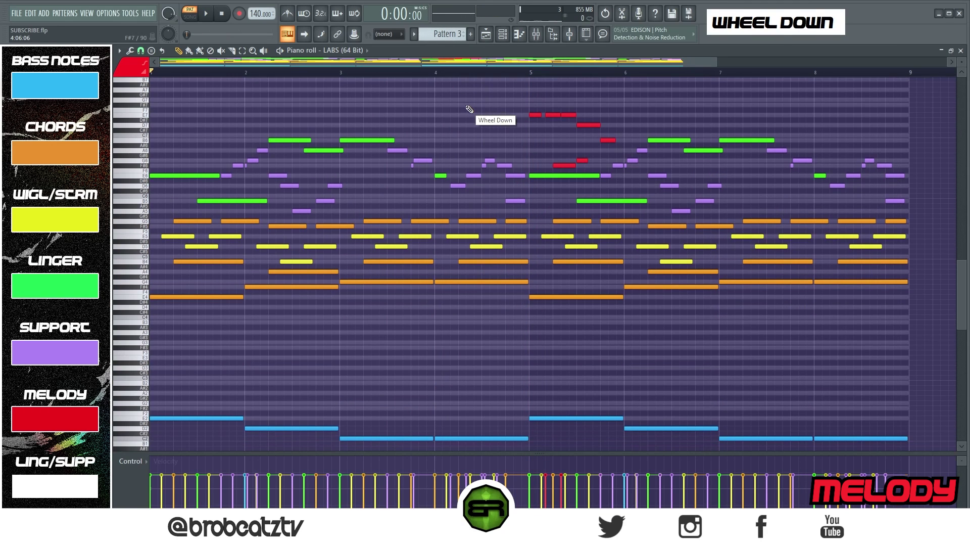
key(space)
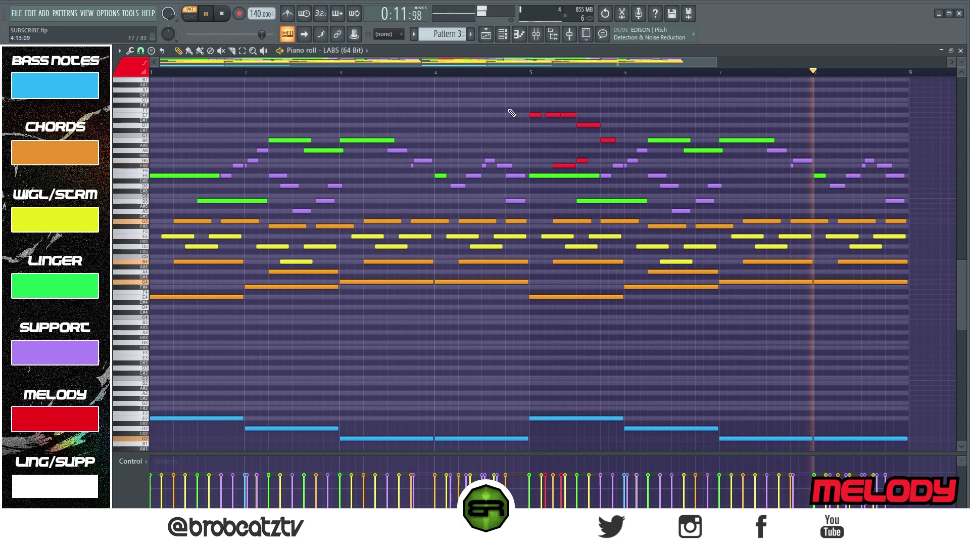
key(space)
Switch to Pattern 4, show the LABS #4 notes in the piano roll and play the pattern back
scroll(458, 134, up, 1)
scroll(459, 135, up, 5)
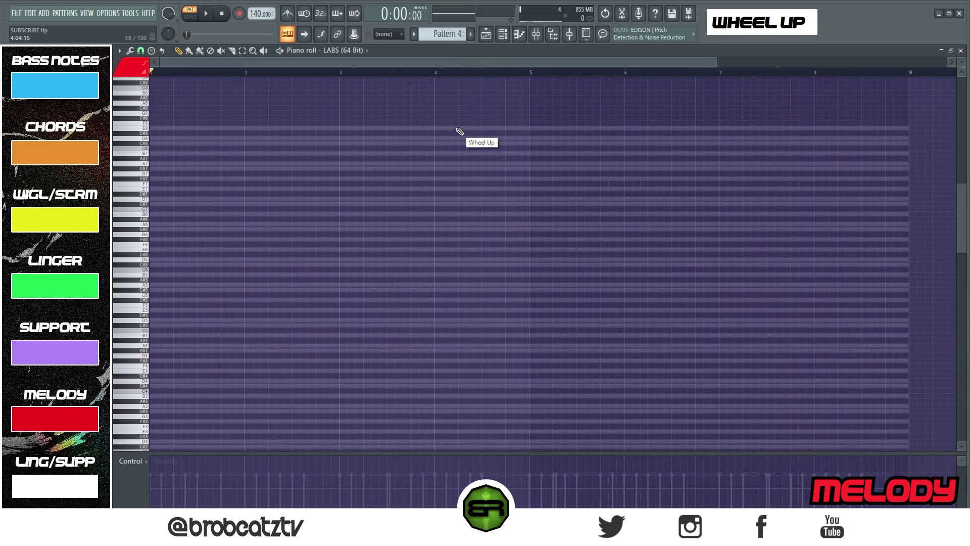
scroll(459, 135, down, 3)
click(502, 35)
click(391, 223)
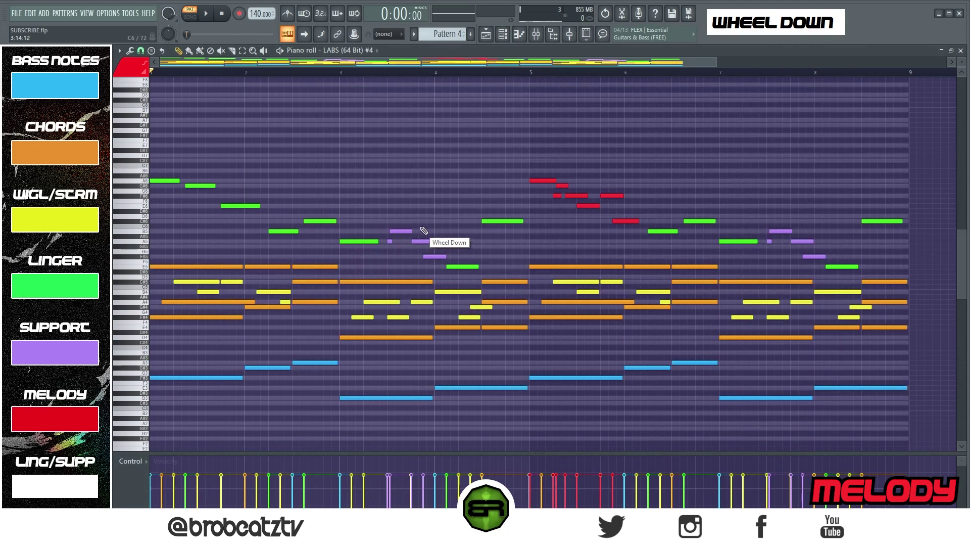
scroll(422, 232, down, 1)
key(space)
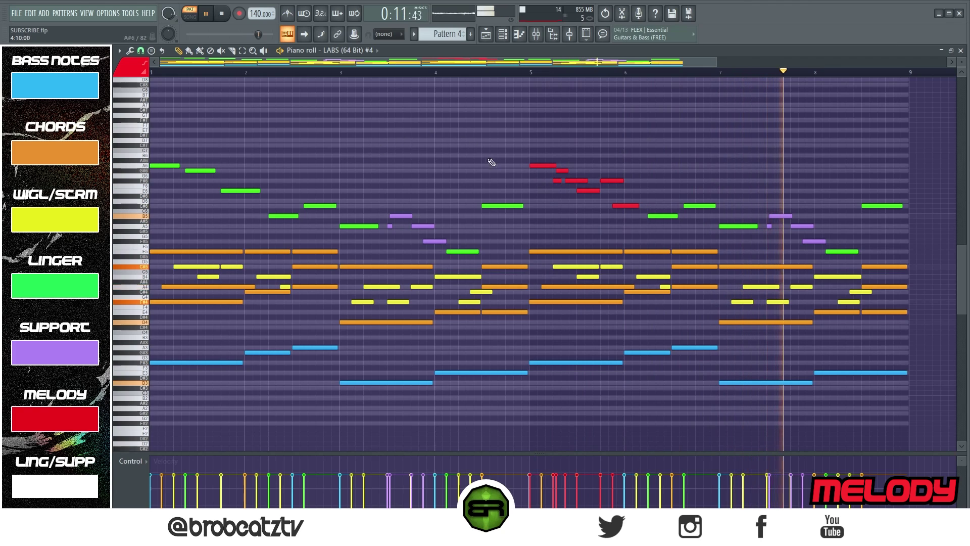
key(space)
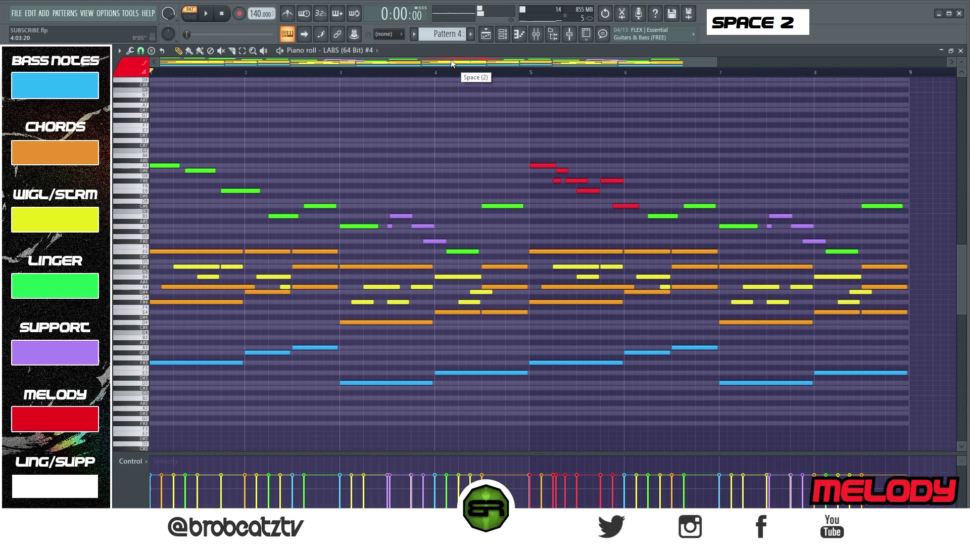
Return to Pattern 5, reopen the LABS #5 notes in the piano roll and play all eight bars
scroll(447, 34, up, 1)
click(510, 34)
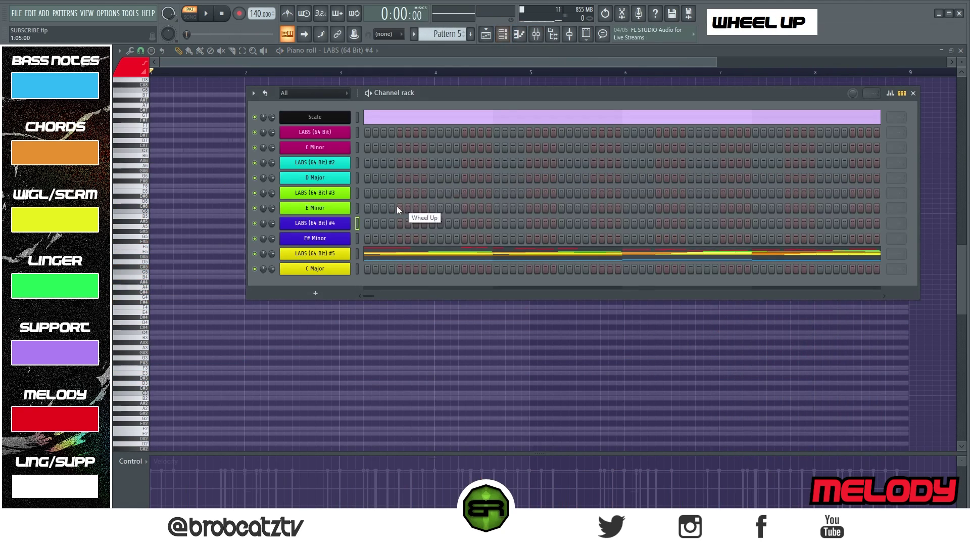
click(390, 252)
scroll(407, 250, down, 1)
key(space)
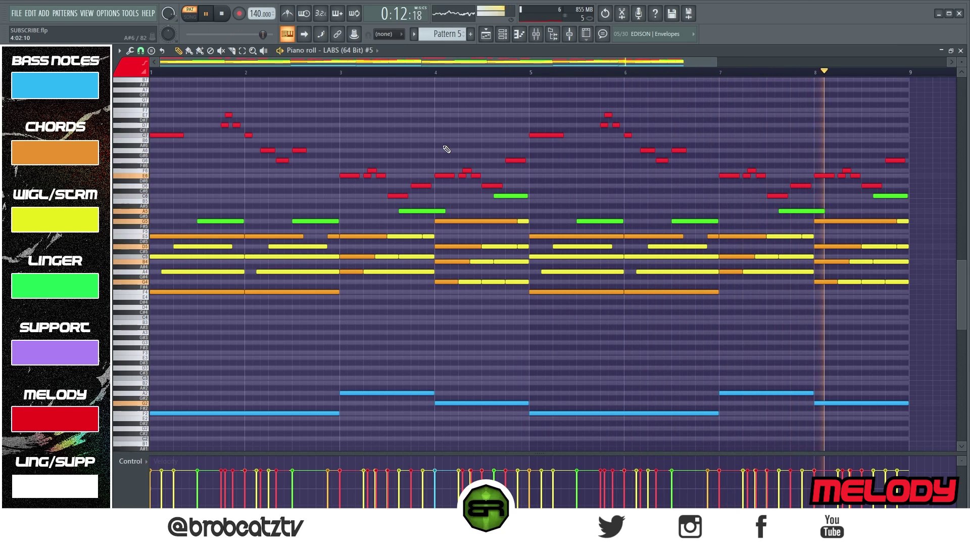
key(space)
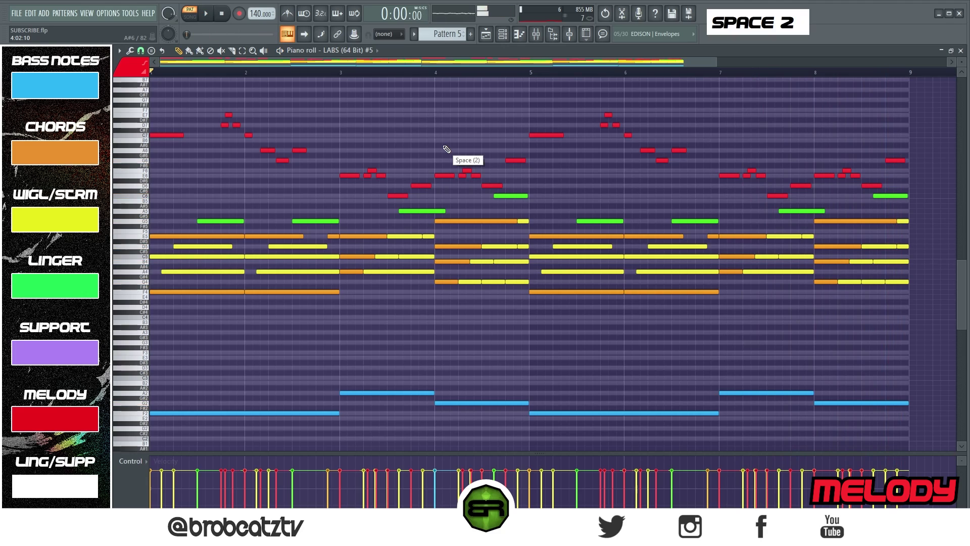